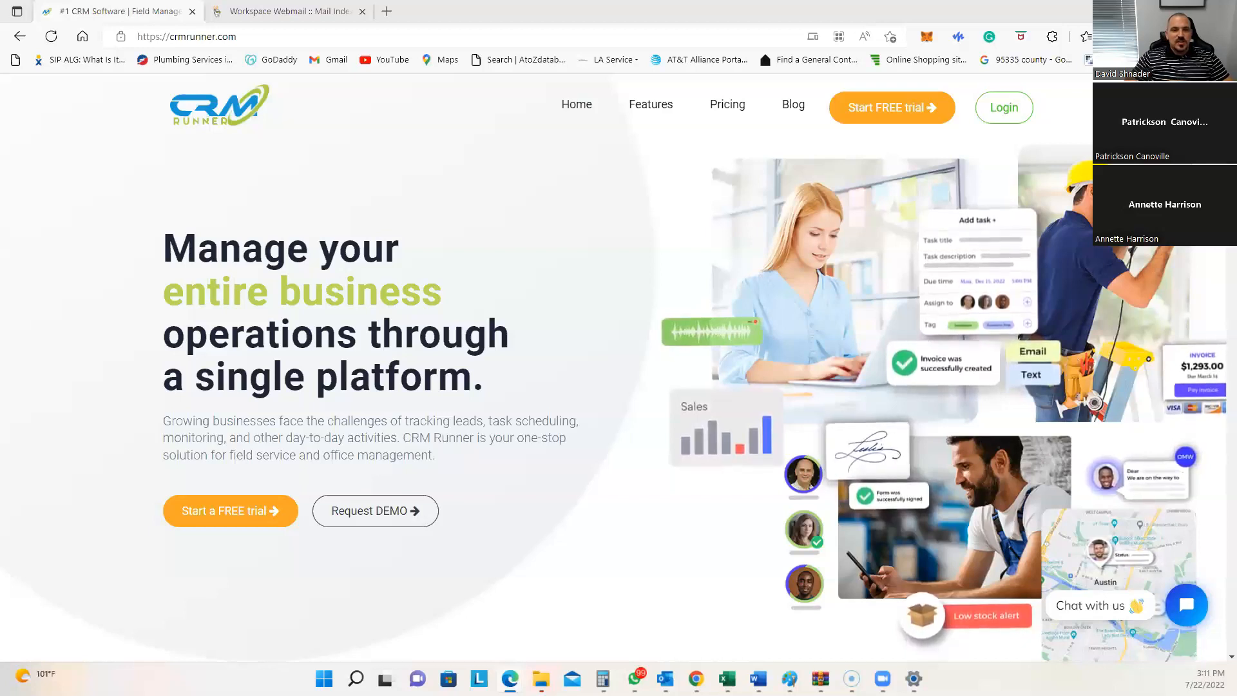
Step: Log in to CRM Runner and open the Pogosecurity business profile details page
{"action": "mouse_move", "coordinate": [678, 106]}
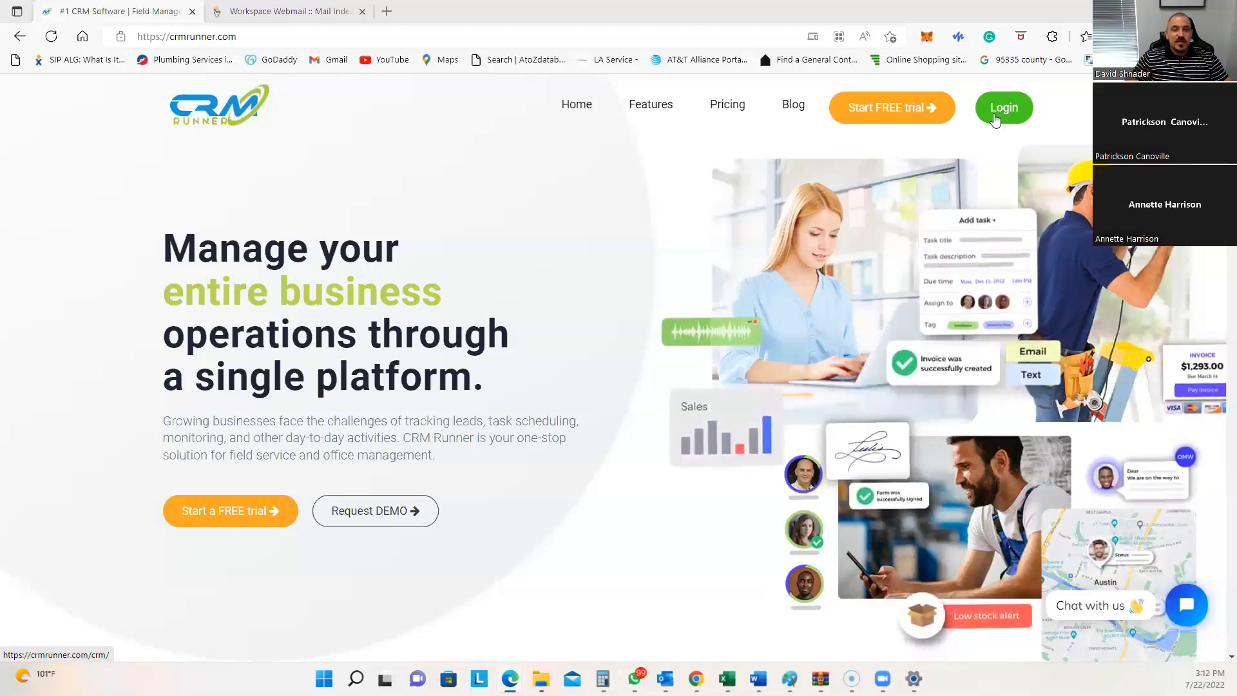
{"action": "left_click", "coordinate": [995, 120]}
{"action": "left_click", "coordinate": [996, 119]}
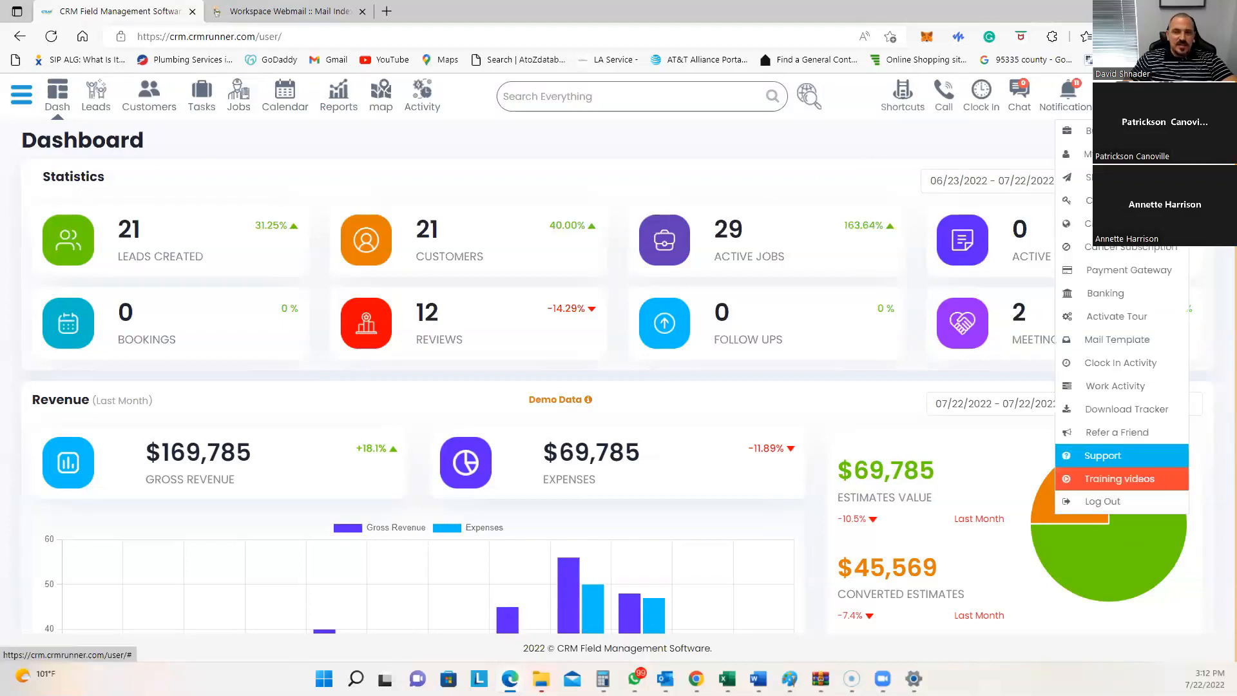
{"action": "left_click", "coordinate": [1108, 131]}
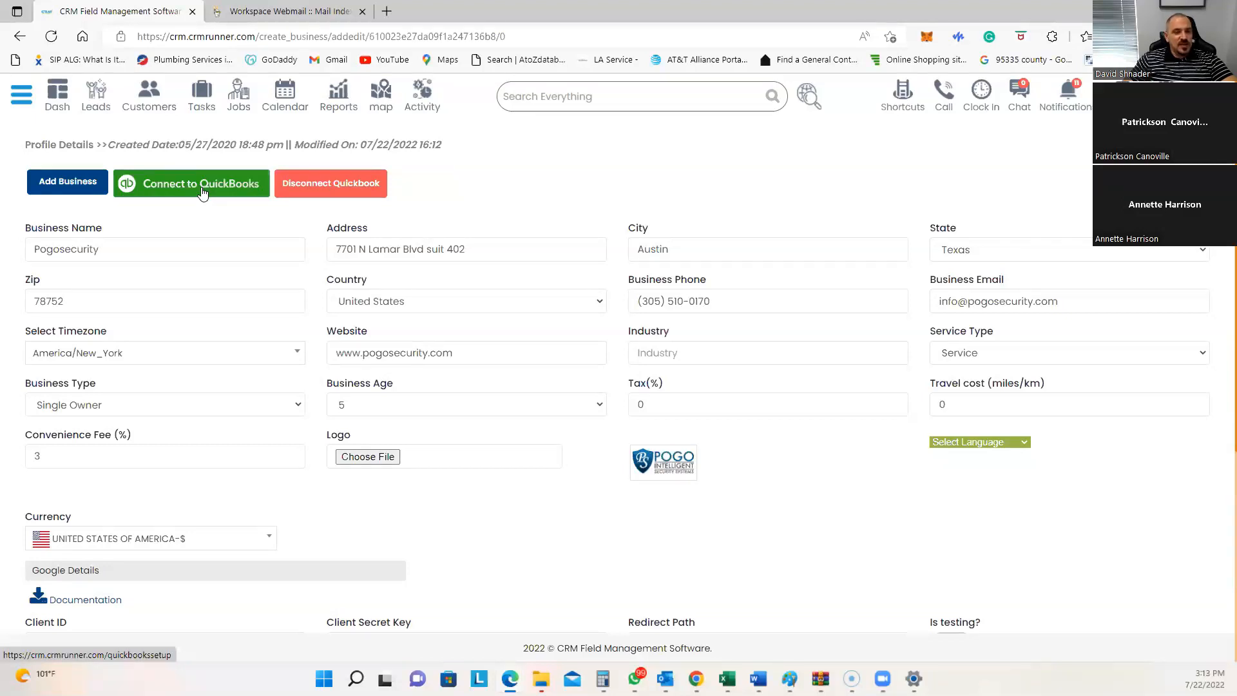
Step: Authorize the QuickBooks connection by signing into Intuit, then start a blank browser tab
{"action": "left_click", "coordinate": [202, 192]}
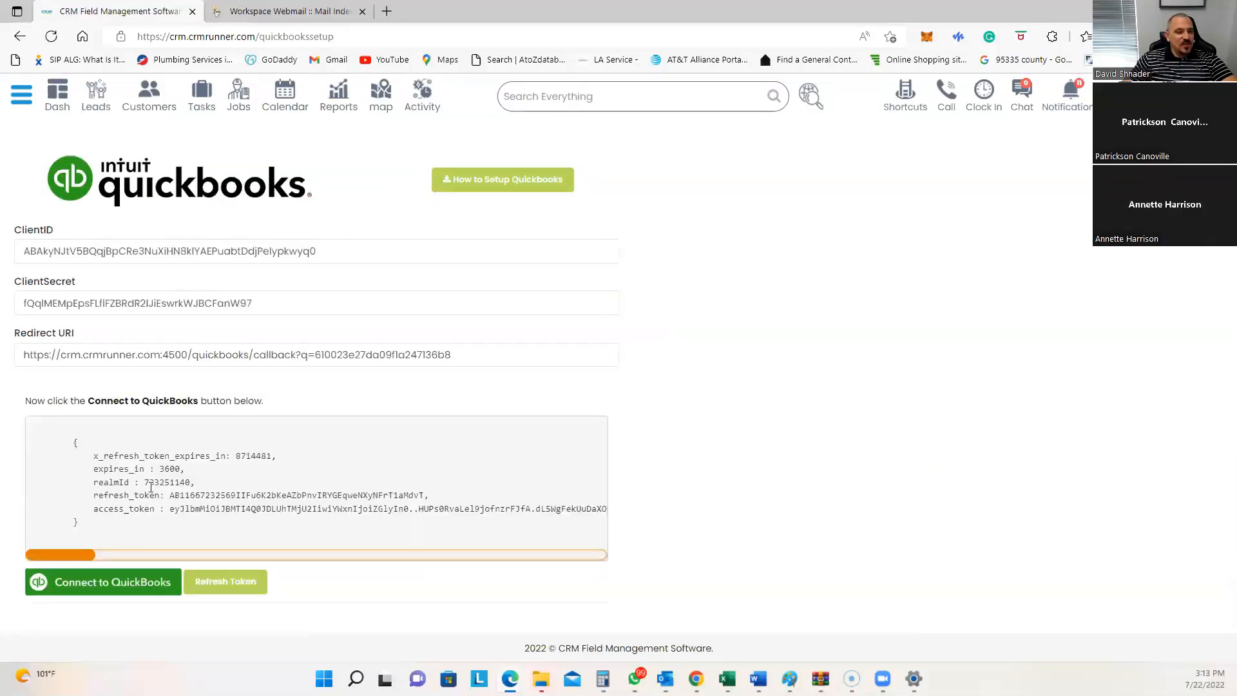
{"action": "left_click", "coordinate": [131, 583]}
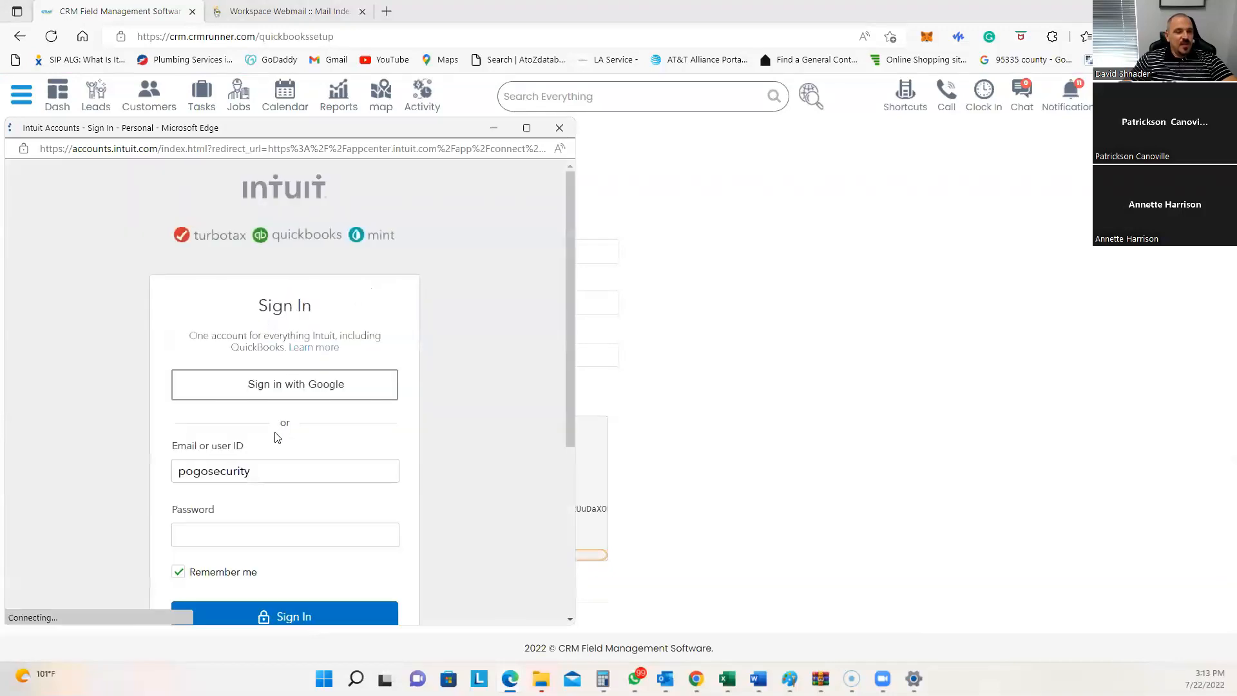
{"action": "scroll", "coordinate": [280, 544], "scroll_direction": "down", "scroll_amount": 3}
{"action": "left_click", "coordinate": [302, 410]}
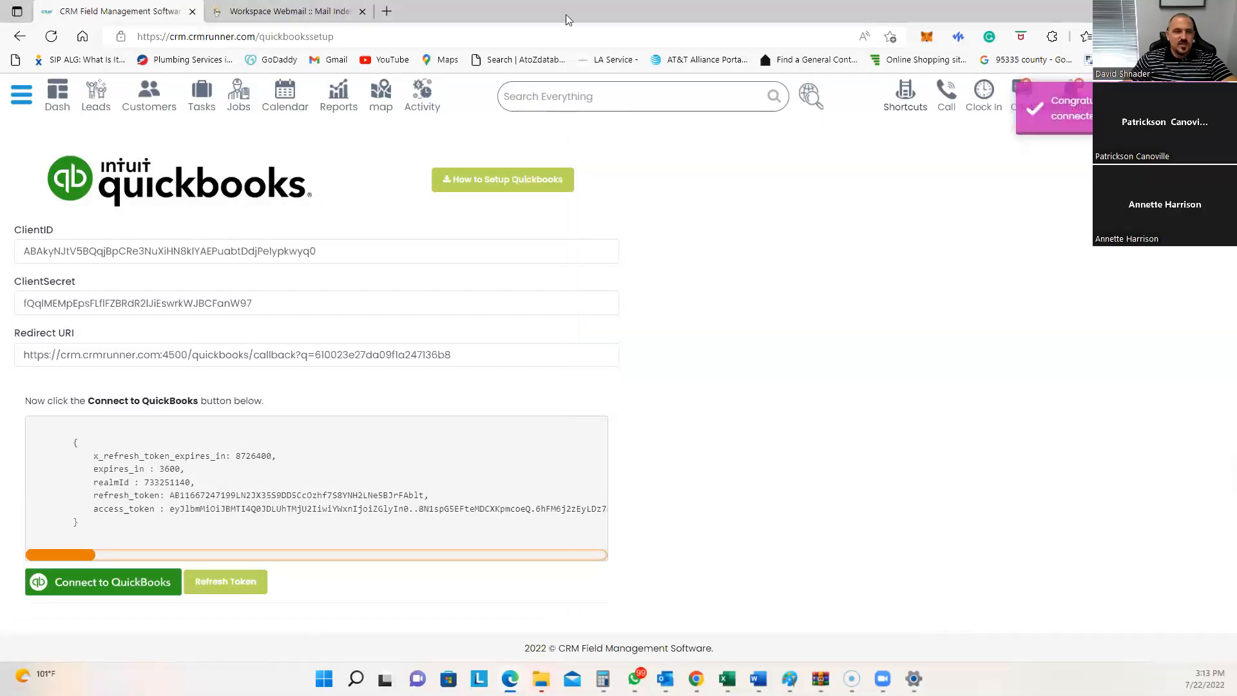
{"action": "left_click", "coordinate": [387, 11]}
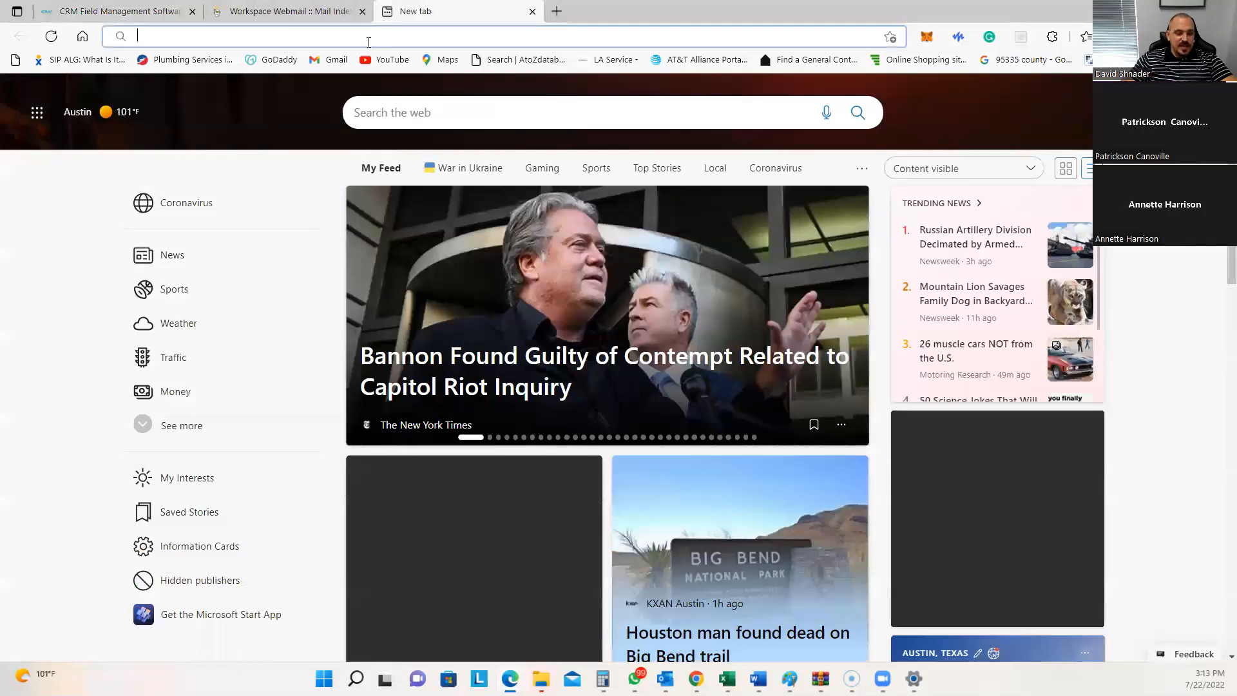
Step: Load quickbooks.com, sign into QuickBooks Online, open Sales > Customers, then return to the CRM tab
{"action": "type", "text": "quickbooks.com"}
{"action": "key", "text": "Return"}
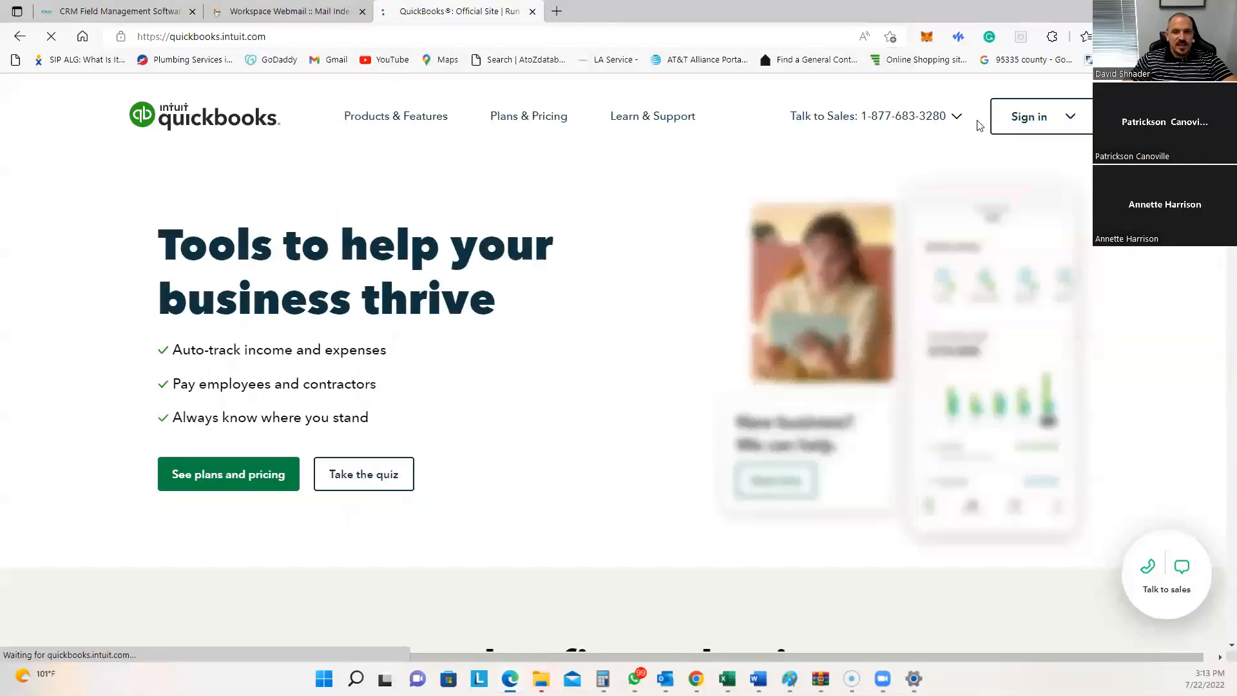
{"action": "left_click", "coordinate": [1018, 122]}
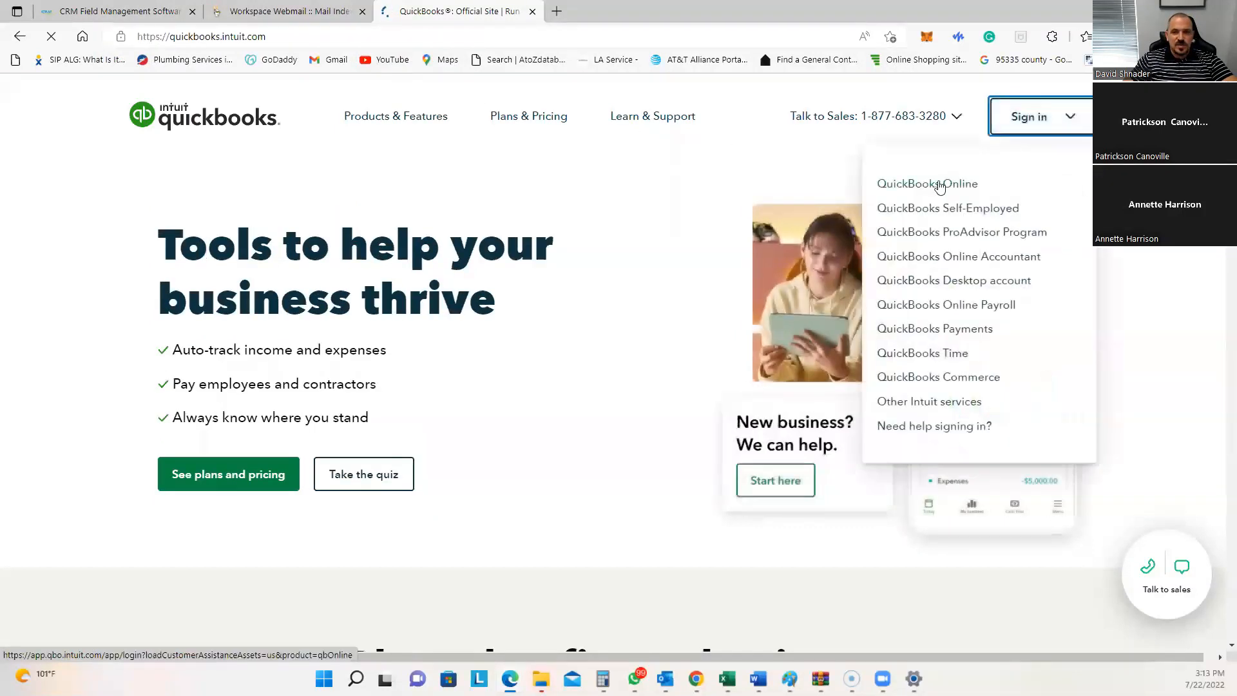
{"action": "left_click", "coordinate": [939, 184]}
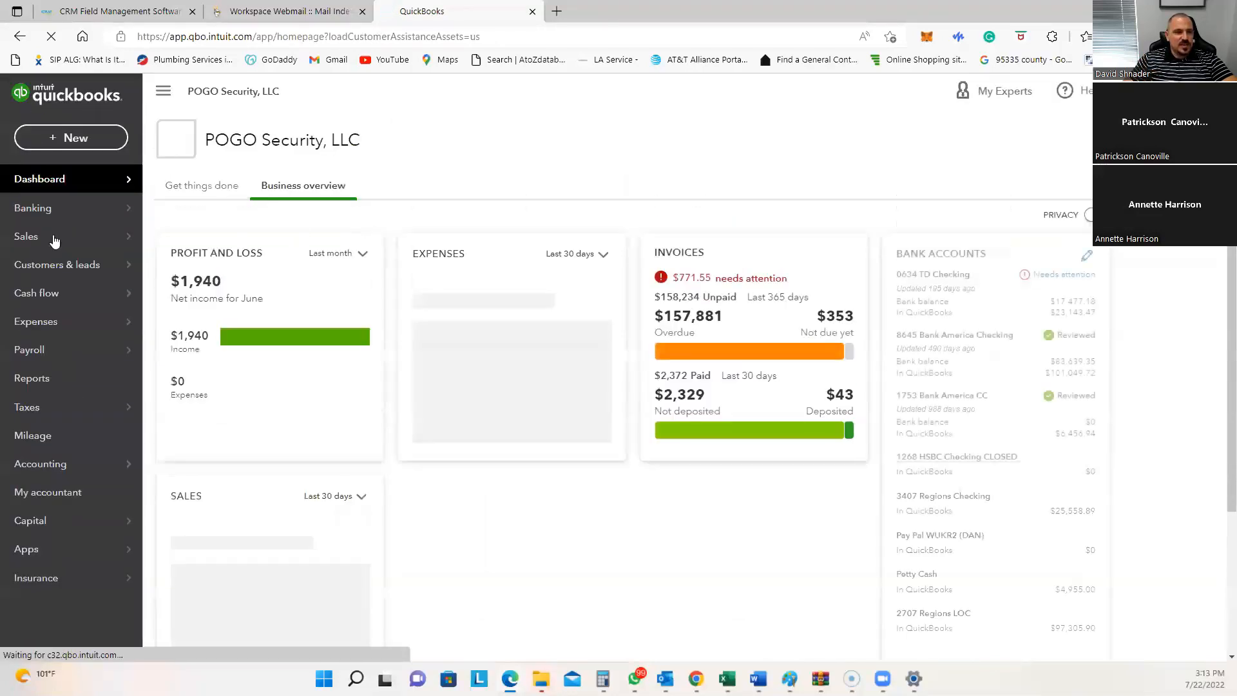
{"action": "mouse_move", "coordinate": [56, 237]}
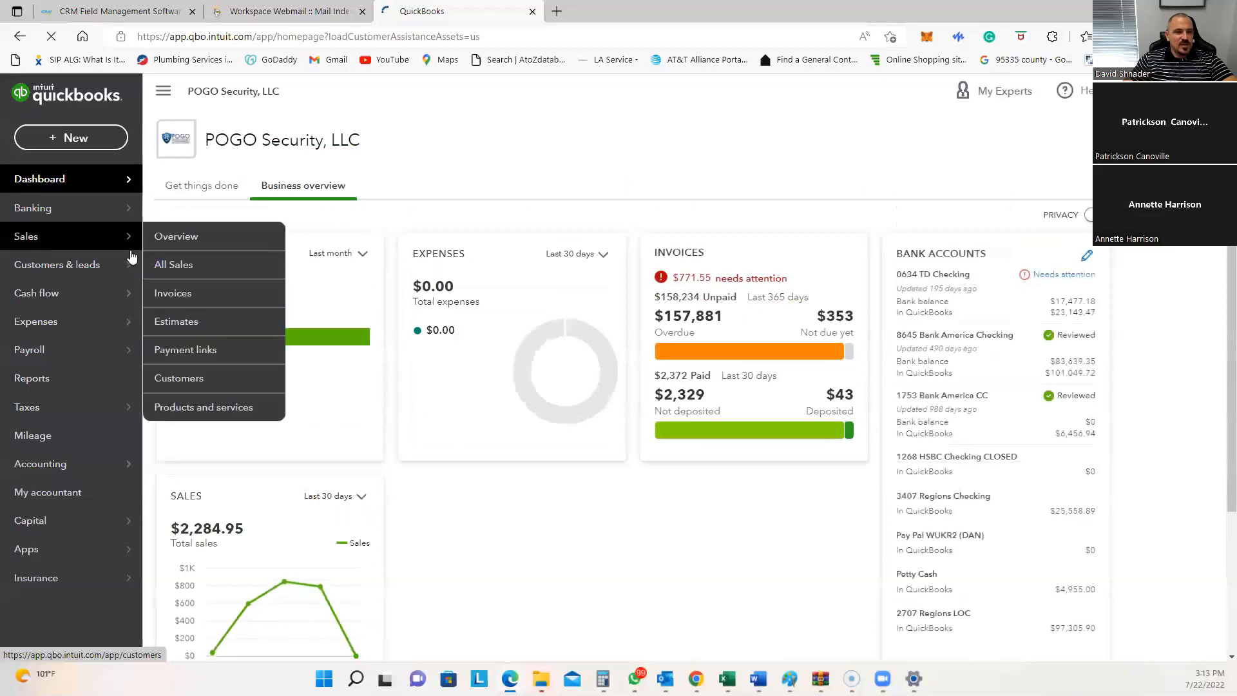
{"action": "left_click", "coordinate": [195, 379]}
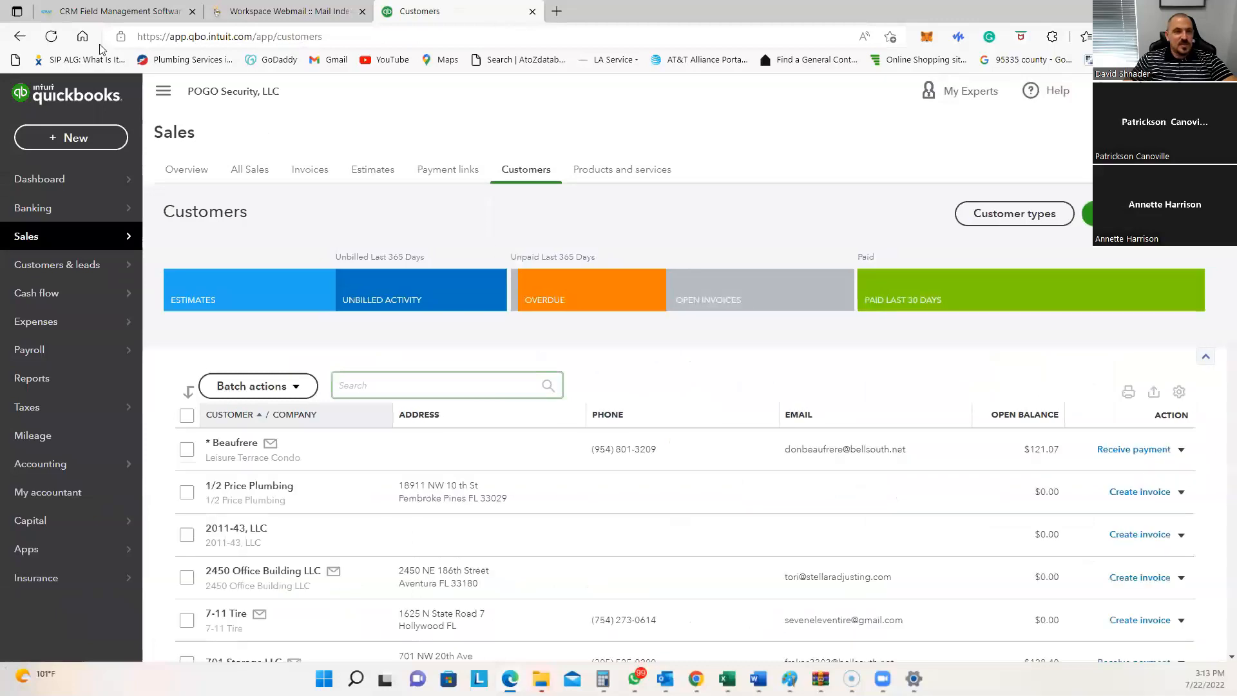
{"action": "left_click", "coordinate": [120, 11]}
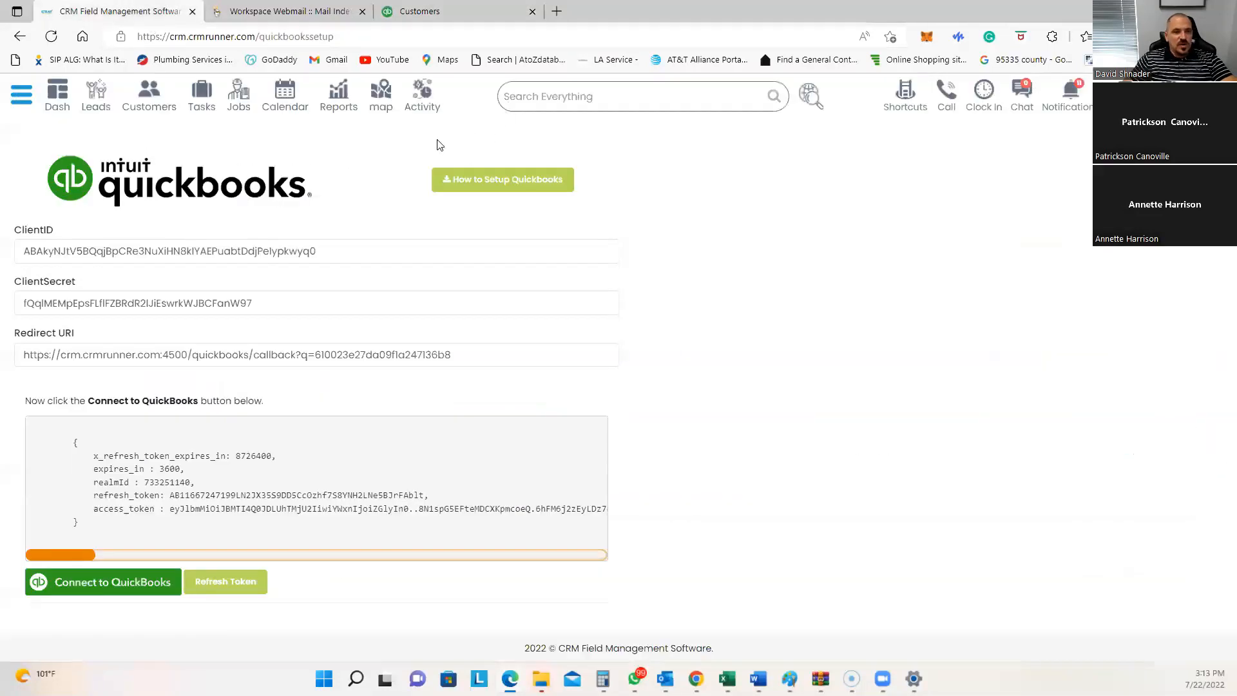
Step: Open the CRM Customers list (1,065 customers) and start adding a new customer
{"action": "left_click", "coordinate": [165, 98]}
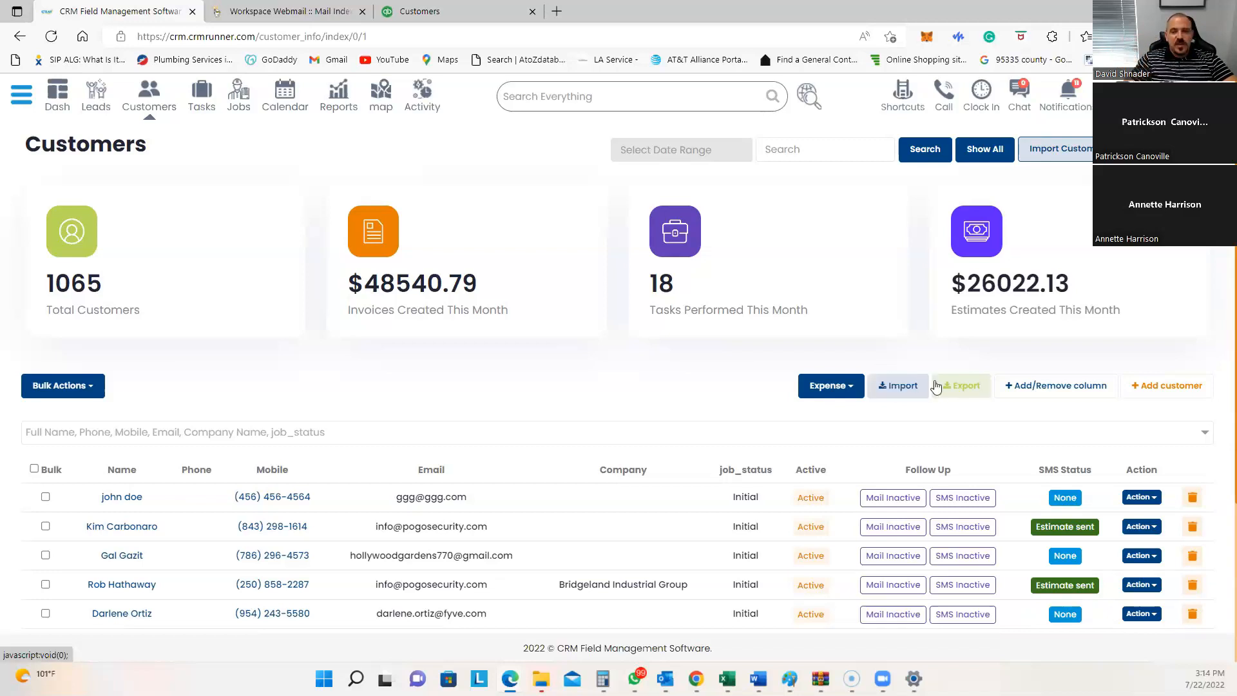
{"action": "left_click", "coordinate": [1168, 394]}
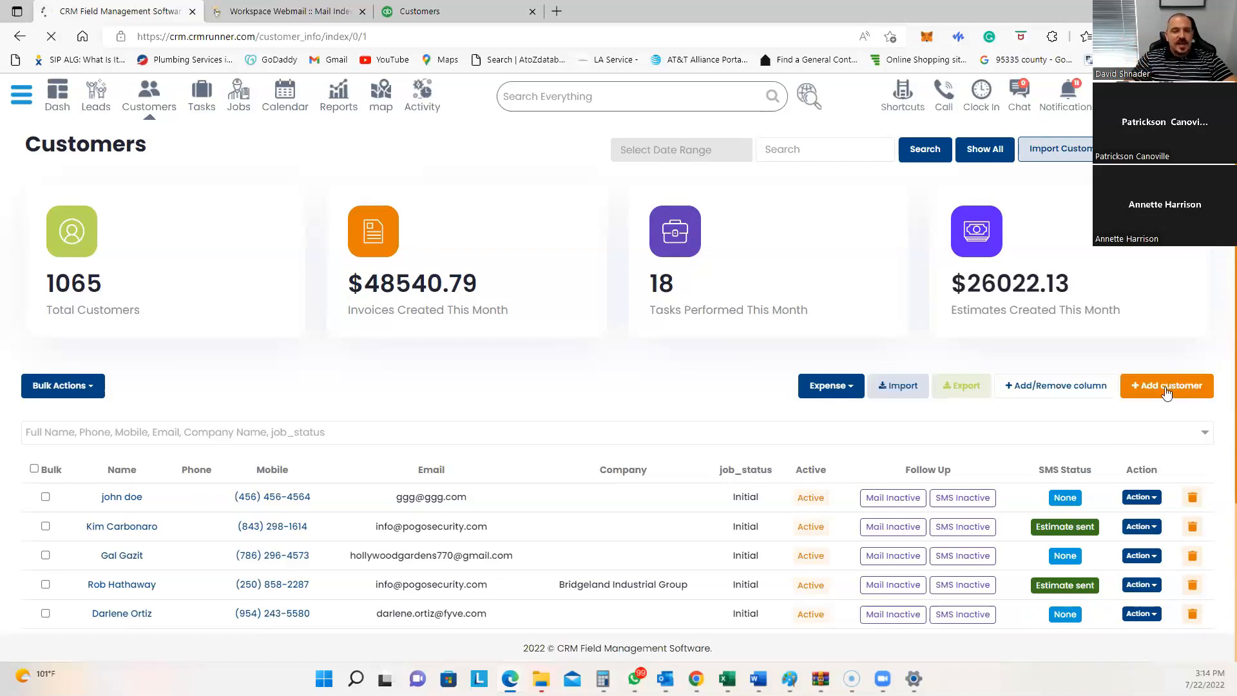
Step: Enter the customer's first and last name, correcting the last-name spelling
{"action": "left_click", "coordinate": [419, 182]}
{"action": "key", "text": "Tab"}
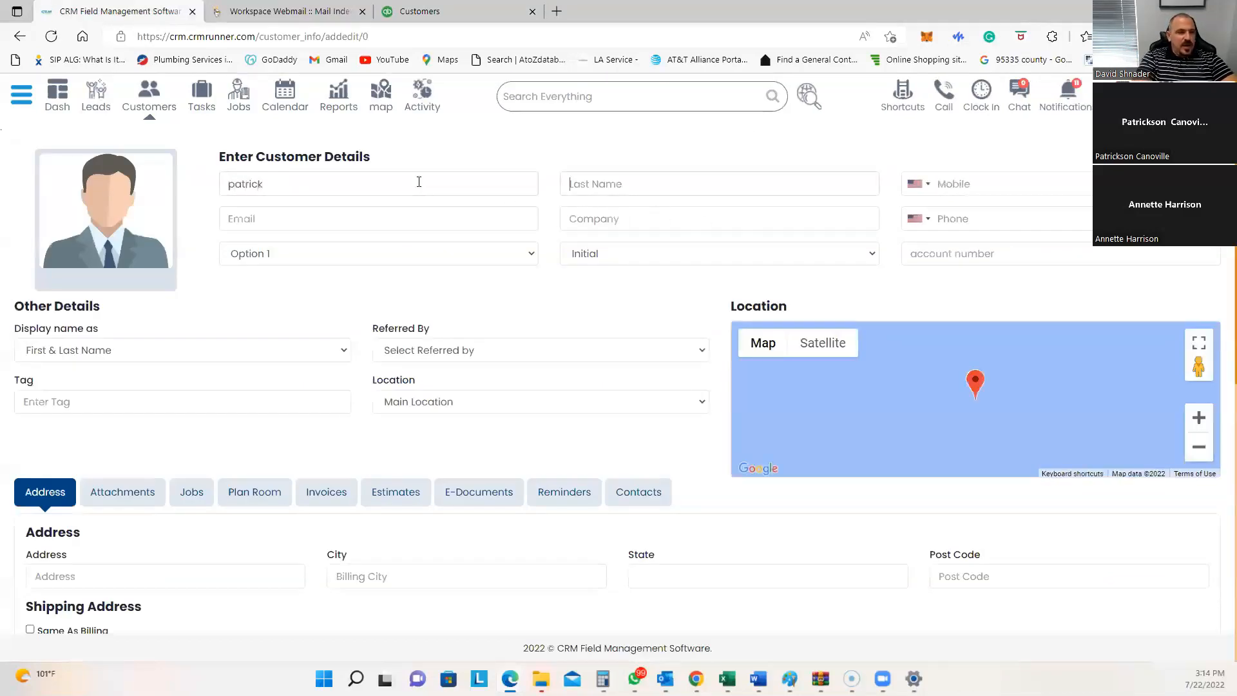
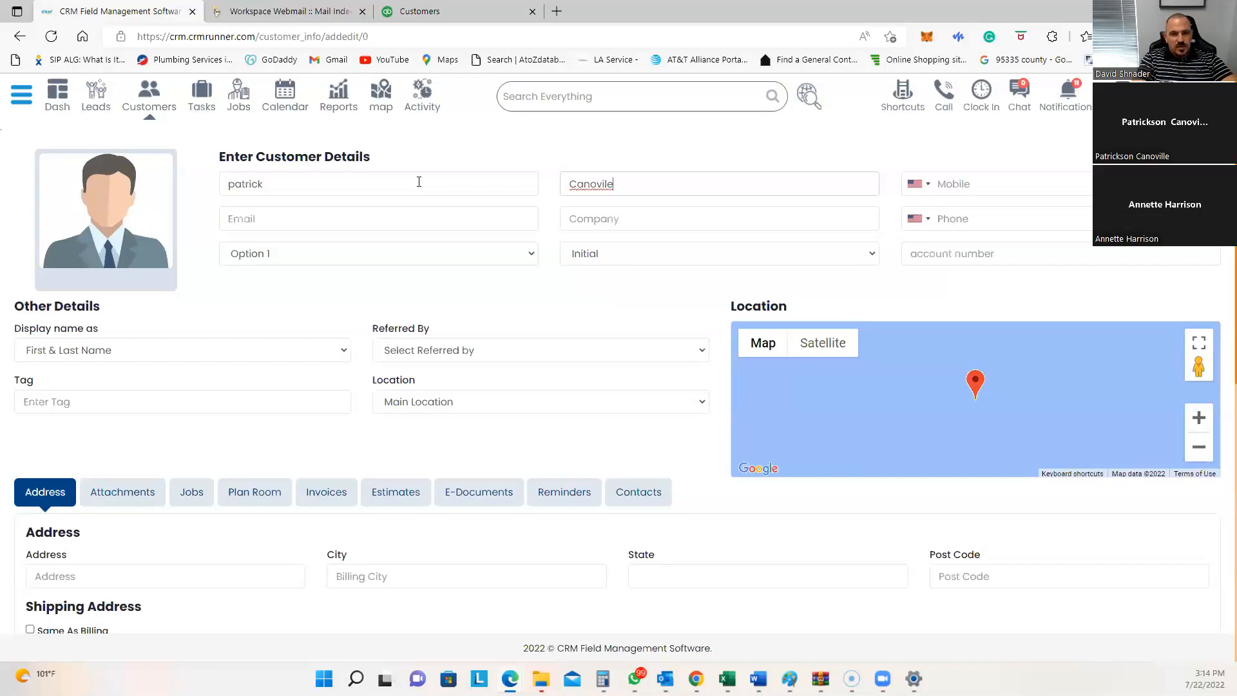
{"action": "key", "text": "Left"}
Step: Fill in the customer's mobile number and e-mail address
{"action": "key", "text": "Tab"}
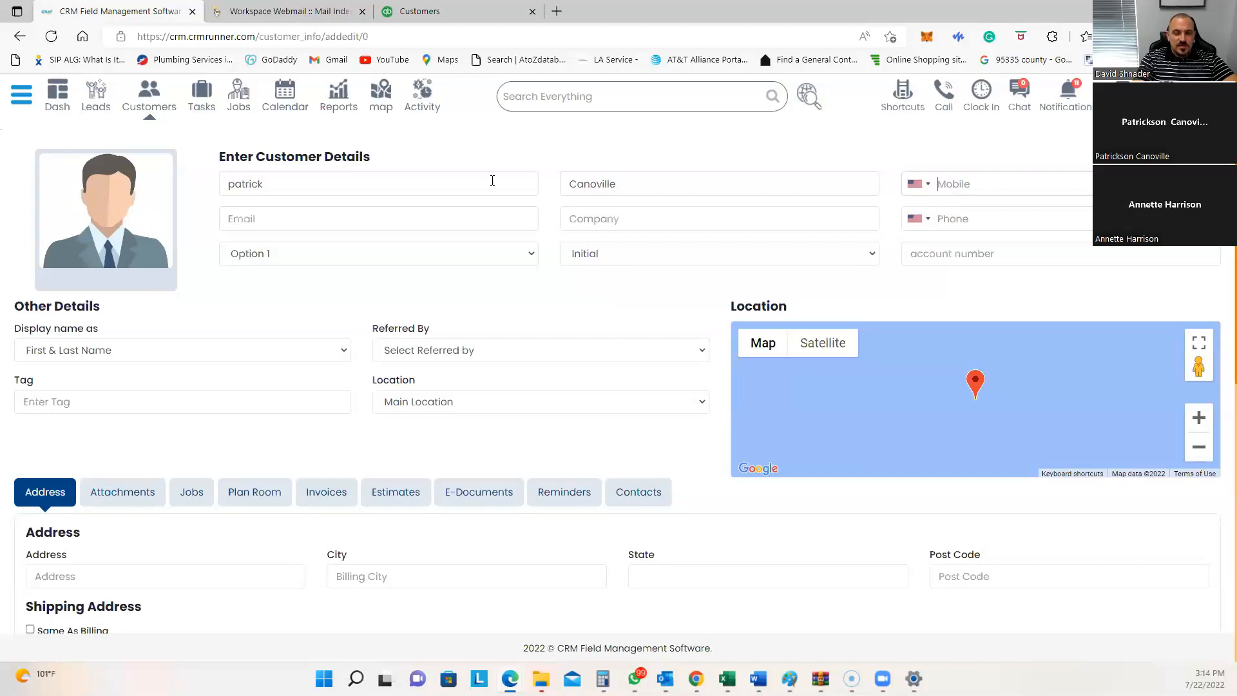
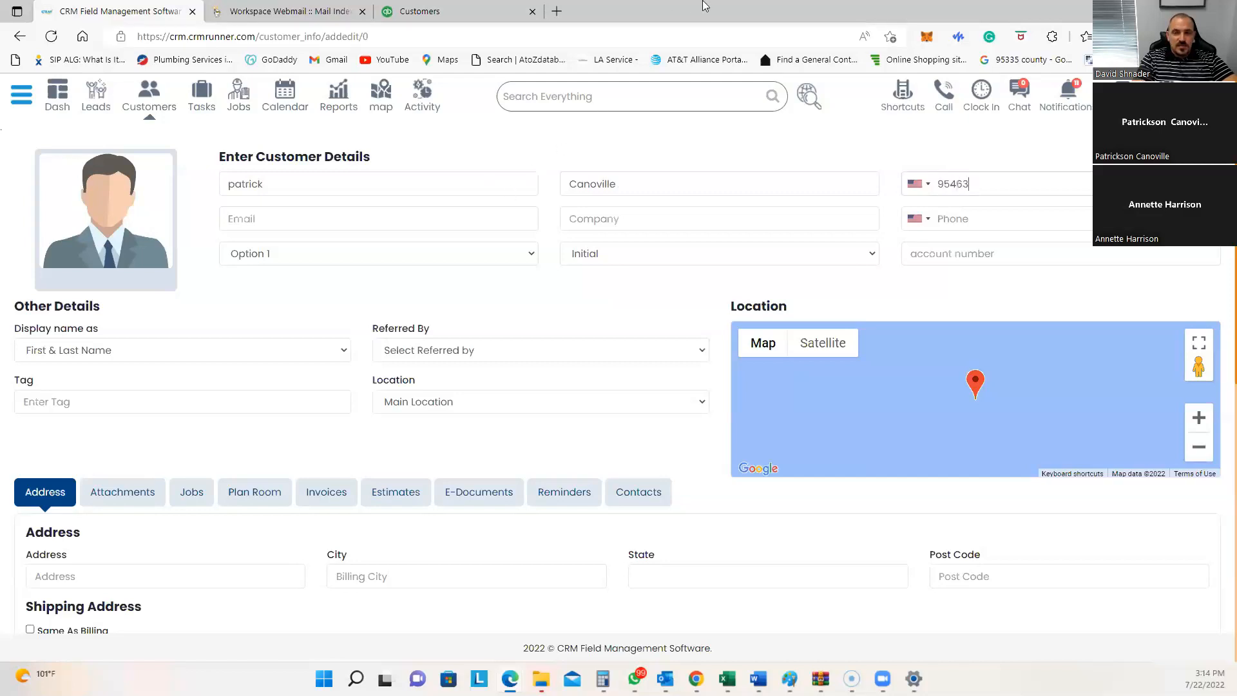
{"action": "left_click", "coordinate": [257, 219]}
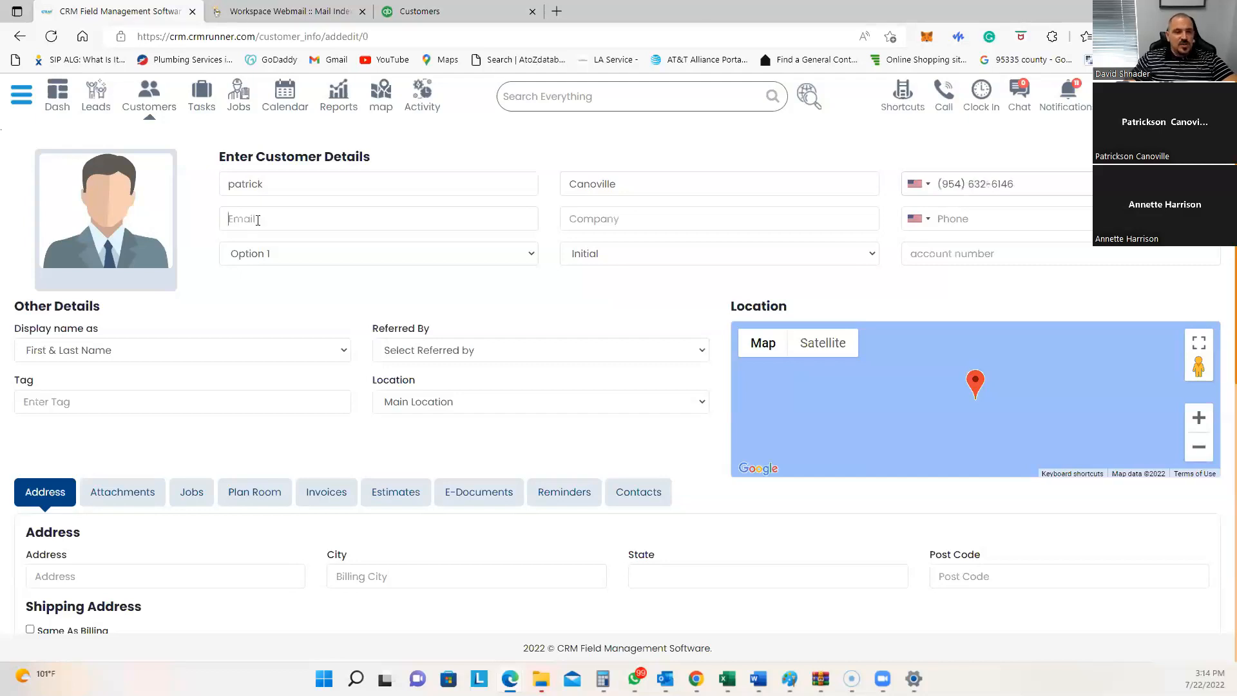
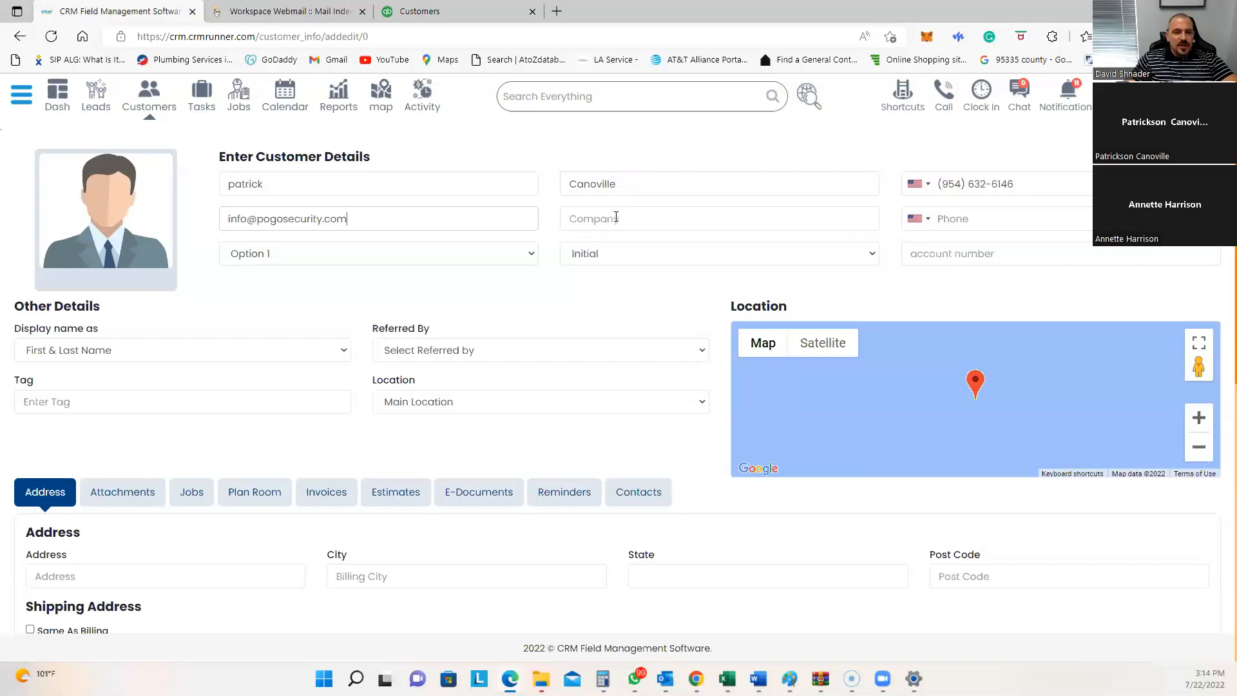
{"action": "scroll", "coordinate": [562, 236], "scroll_direction": "down", "scroll_amount": 2}
{"action": "scroll", "coordinate": [419, 279], "scroll_direction": "down", "scroll_amount": 4}
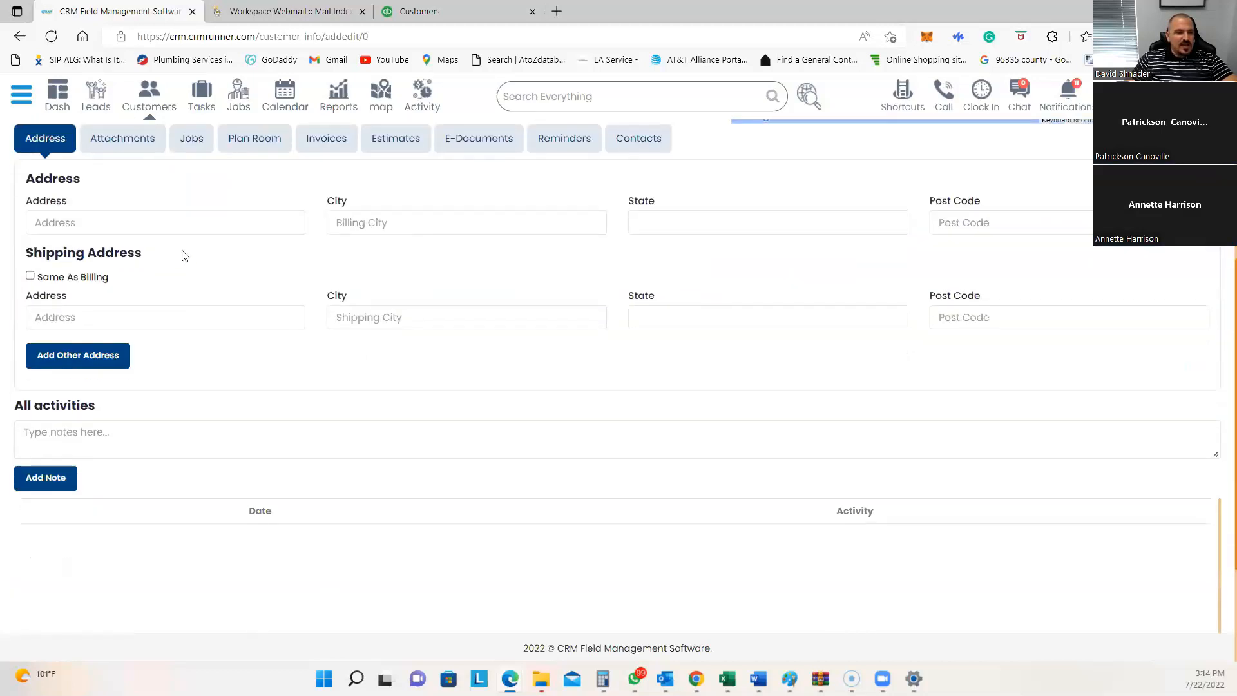
{"action": "scroll", "coordinate": [183, 226], "scroll_direction": "up", "scroll_amount": 2}
Step: Fill in the customer's street address, city, state and post code in Austin, Texas
{"action": "left_click", "coordinate": [169, 310]}
{"action": "type", "text": "213"}
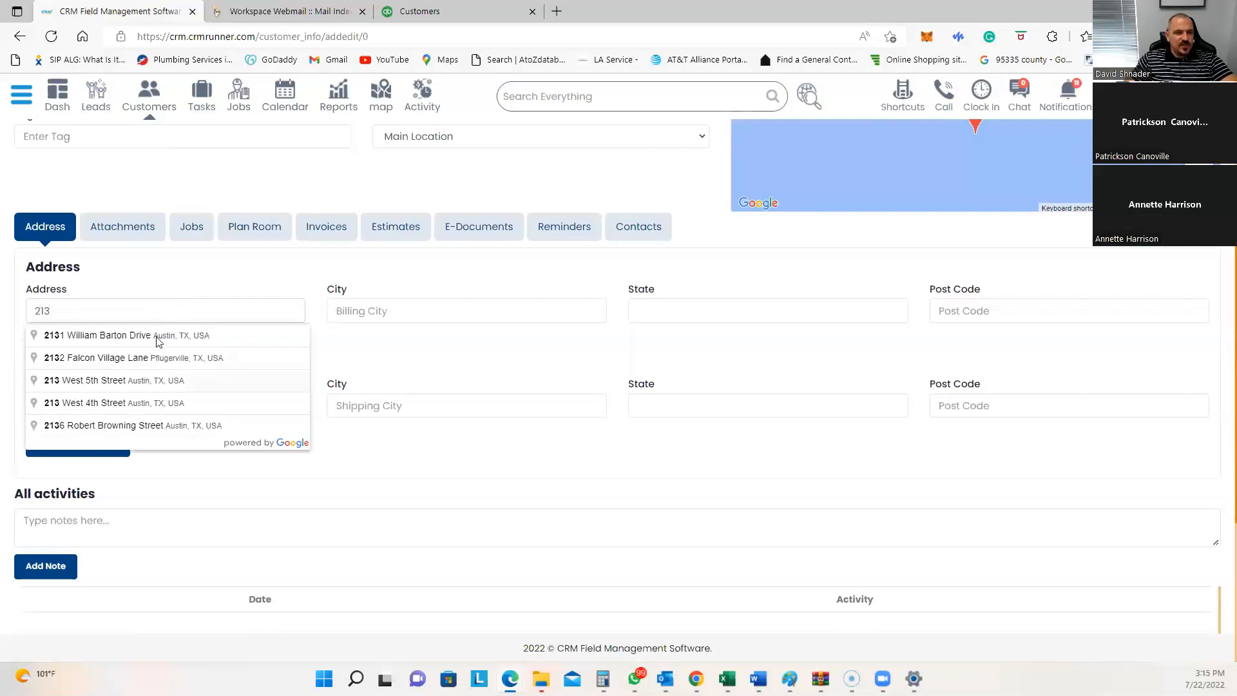
{"action": "left_click", "coordinate": [158, 341]}
{"action": "scroll", "coordinate": [654, 329], "scroll_direction": "up", "scroll_amount": 4}
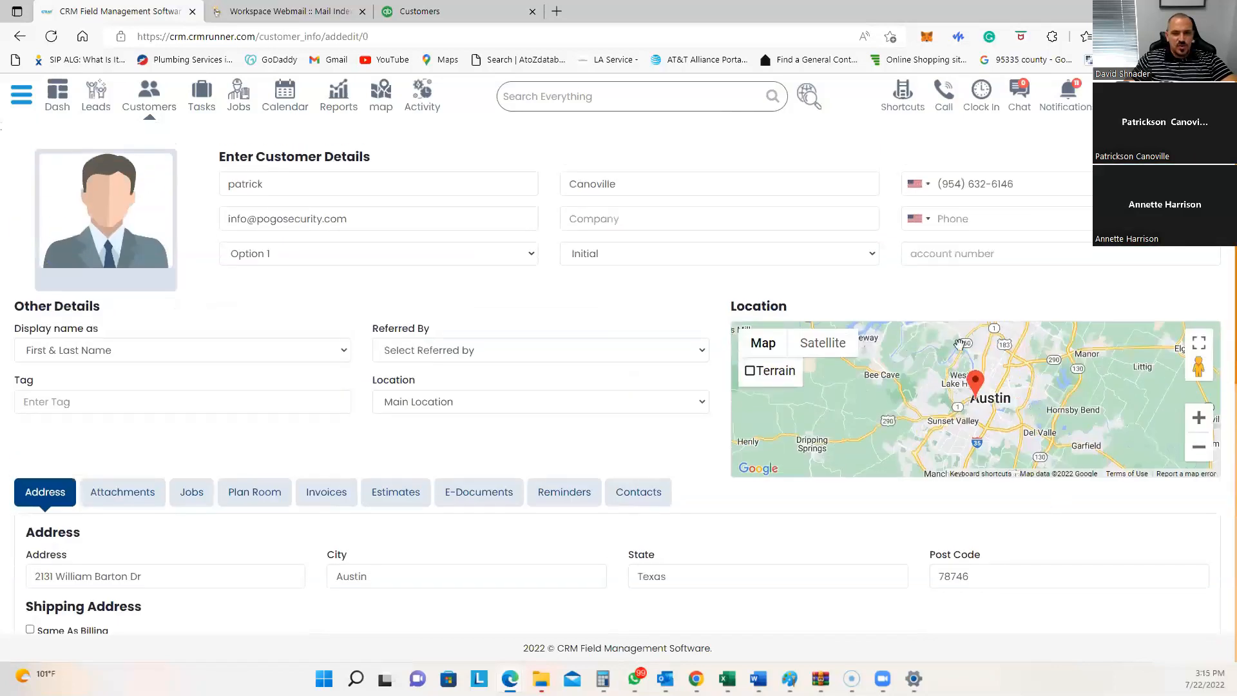
Step: Review the workflow, status, location, referral and display-name dropdowns, keeping Initial, Main Location and First & Last Name
{"action": "left_click", "coordinate": [404, 261]}
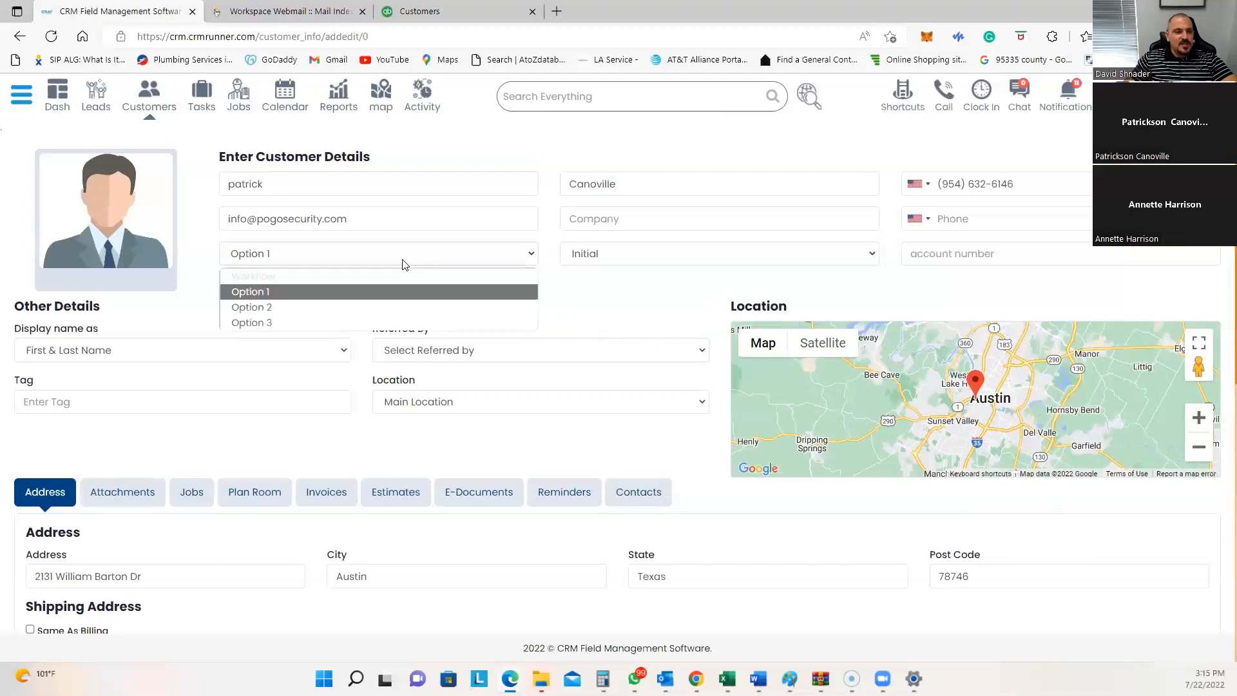
{"action": "left_click", "coordinate": [628, 256]}
{"action": "left_click", "coordinate": [959, 253]}
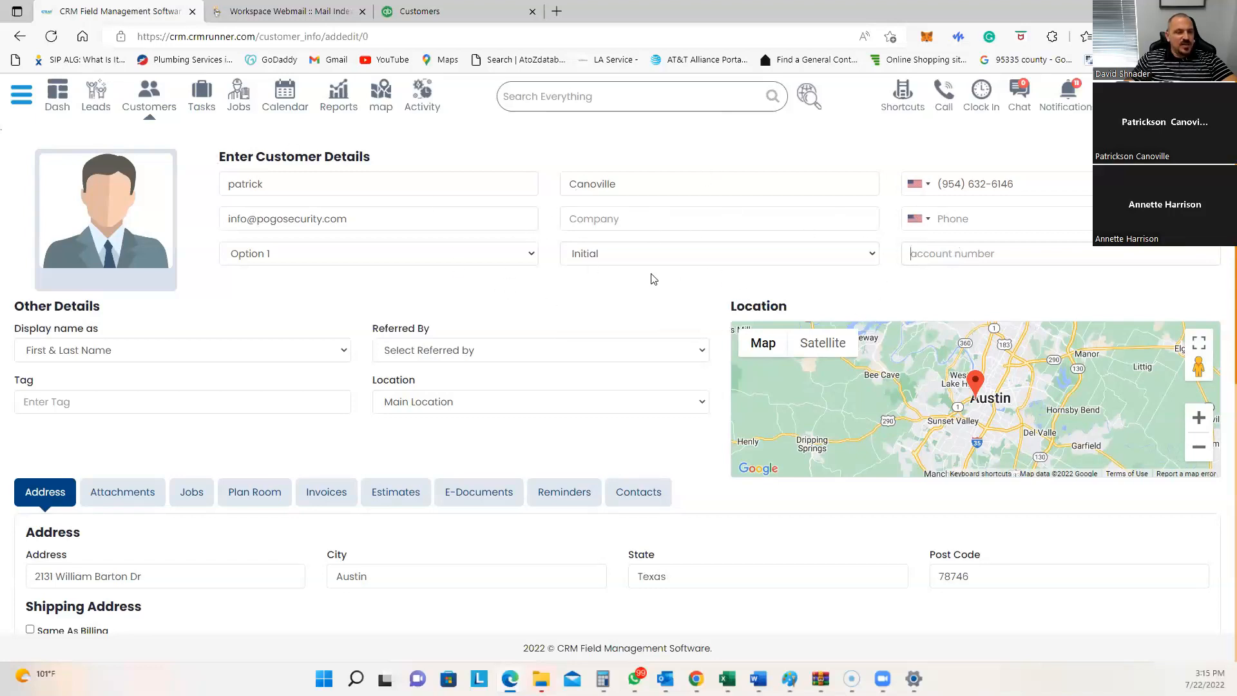
{"action": "left_click", "coordinate": [449, 402]}
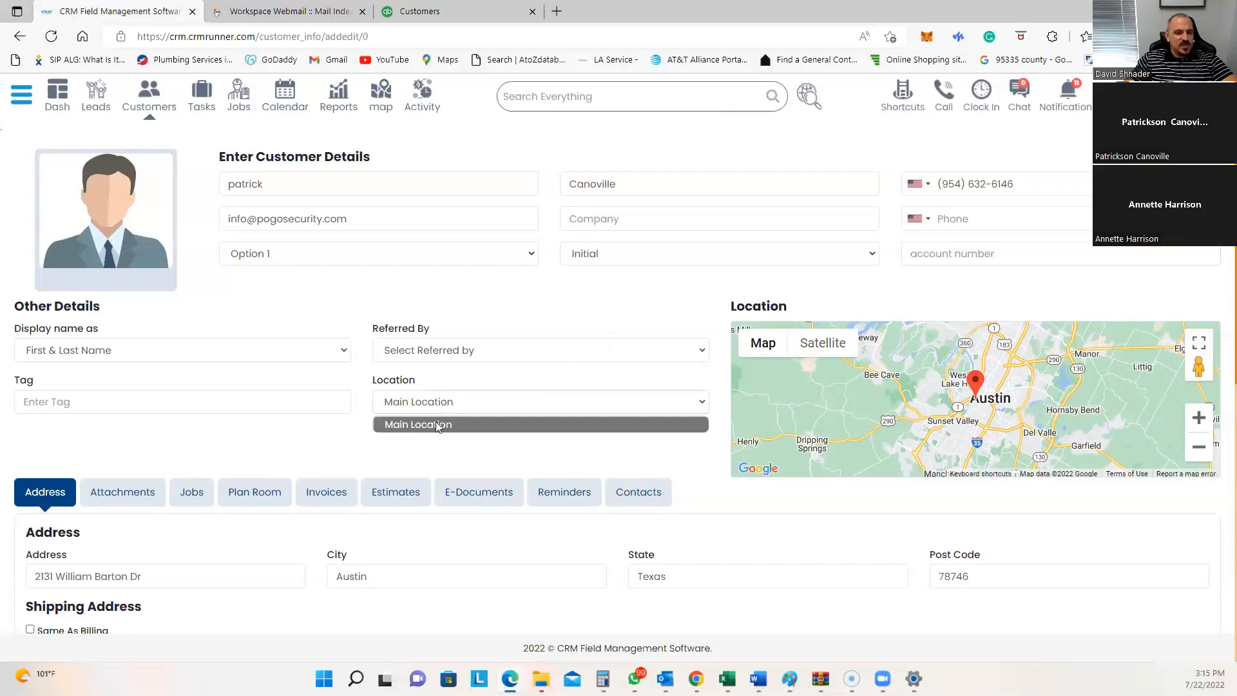
{"action": "left_click", "coordinate": [442, 384]}
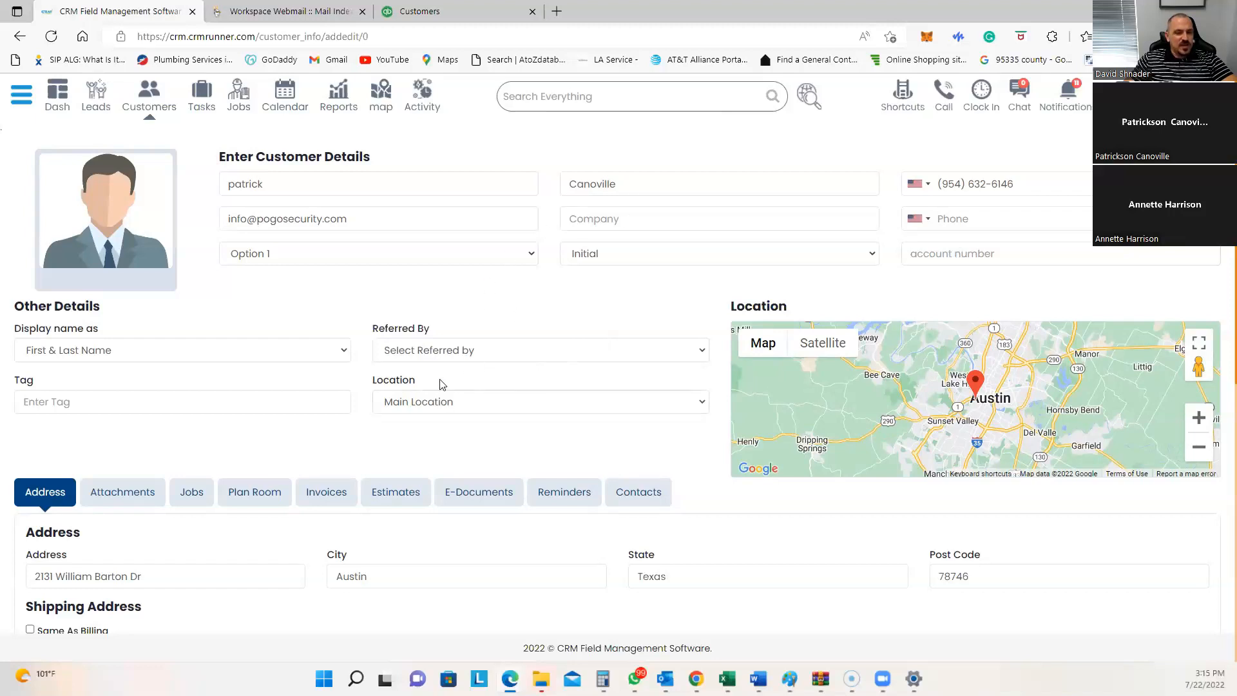
{"action": "left_click", "coordinate": [418, 349]}
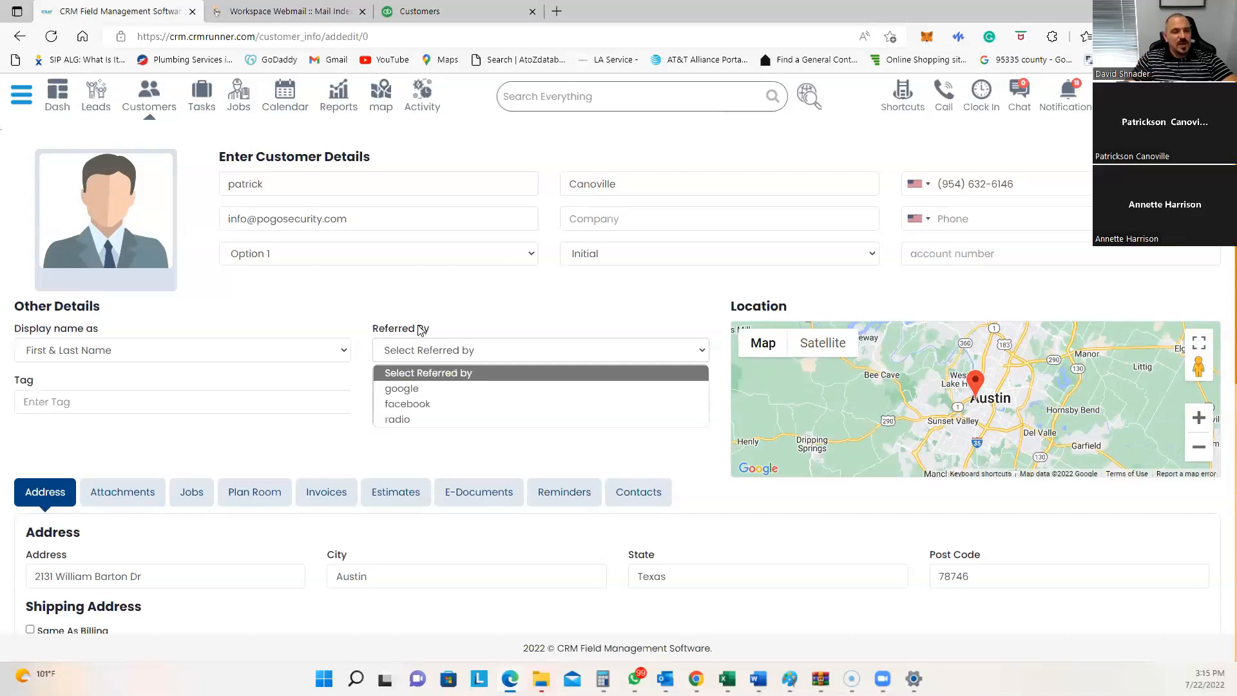
{"action": "left_click", "coordinate": [353, 319]}
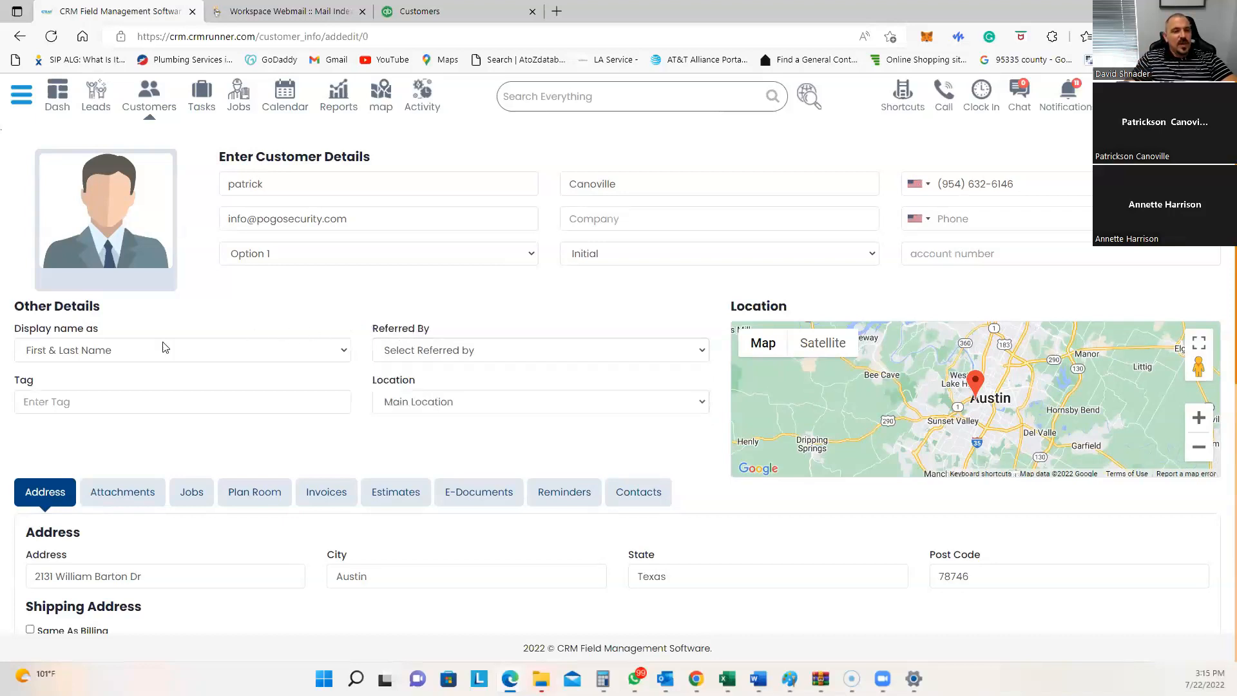
{"action": "left_click", "coordinate": [98, 345]}
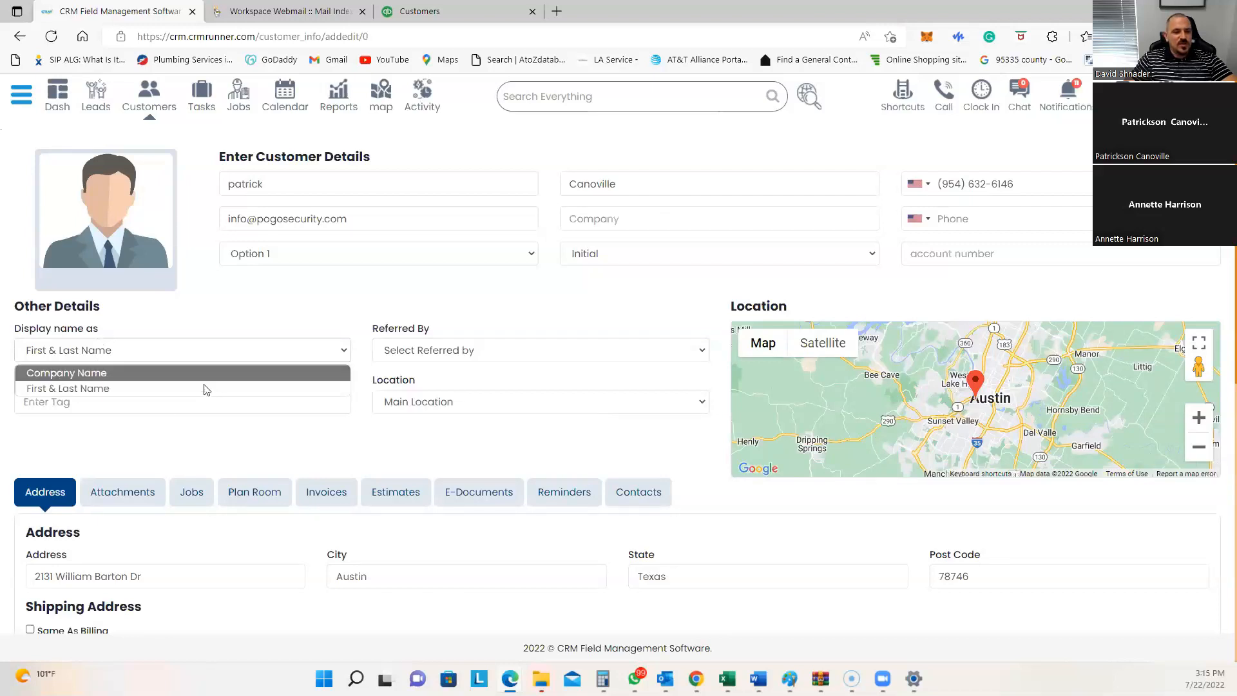
{"action": "left_click", "coordinate": [232, 320]}
{"action": "scroll", "coordinate": [296, 394], "scroll_direction": "down", "scroll_amount": 6}
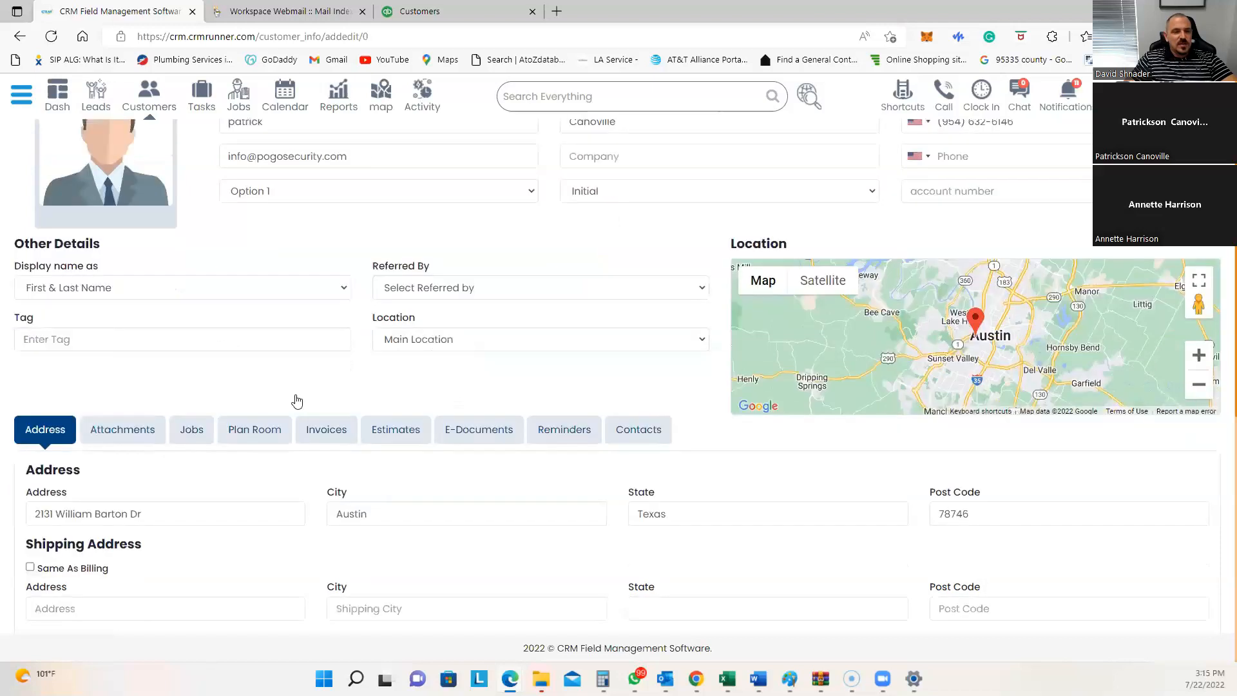
{"action": "scroll", "coordinate": [304, 371], "scroll_direction": "down", "scroll_amount": 2}
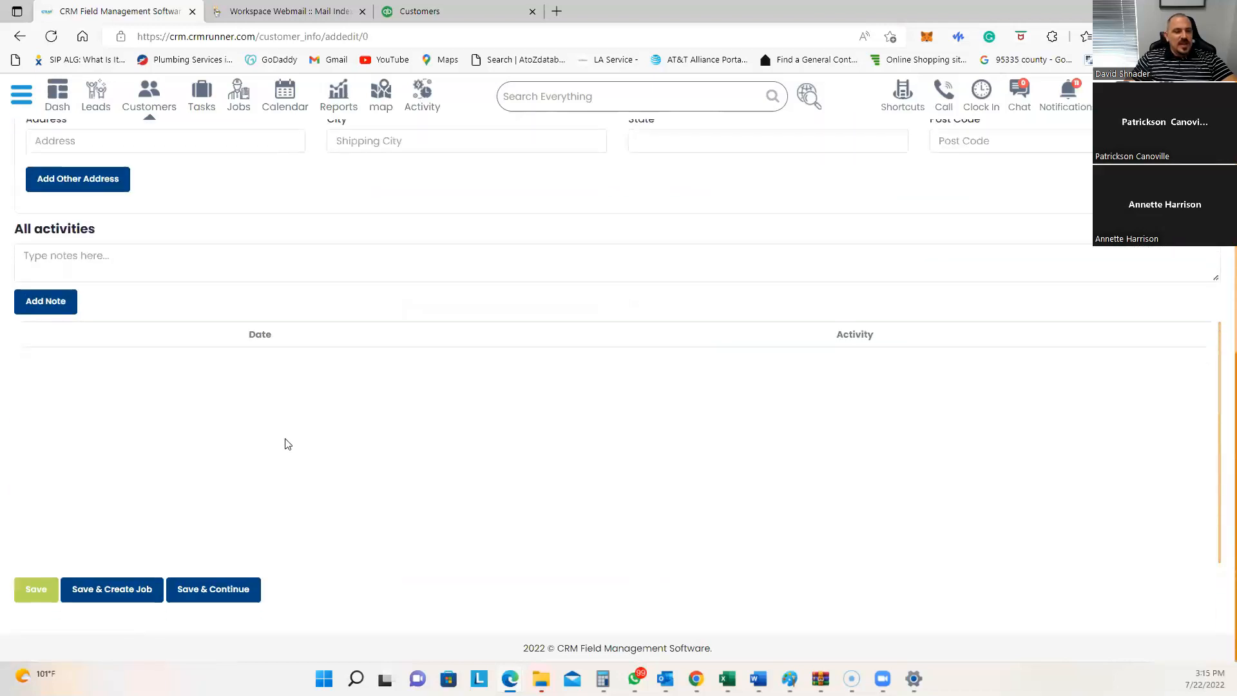
Step: Save the customer and find them in QuickBooks Online's customer list to confirm the sync
{"action": "left_click", "coordinate": [37, 589]}
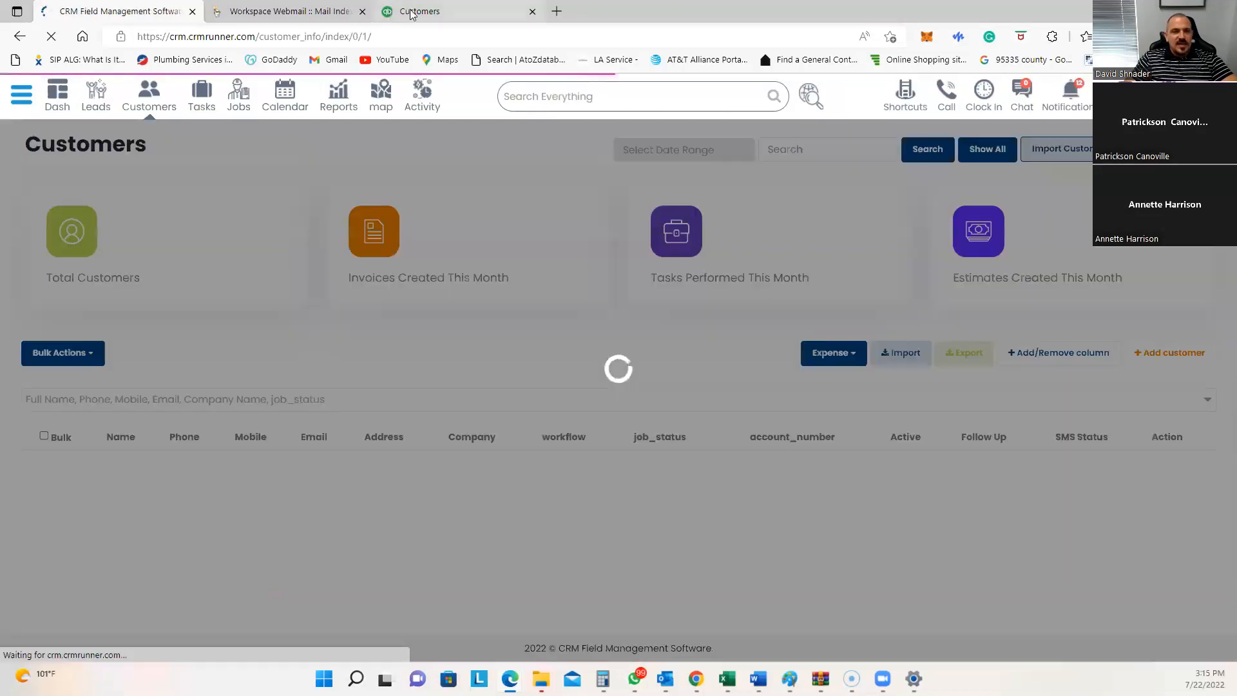
{"action": "left_click", "coordinate": [409, 11]}
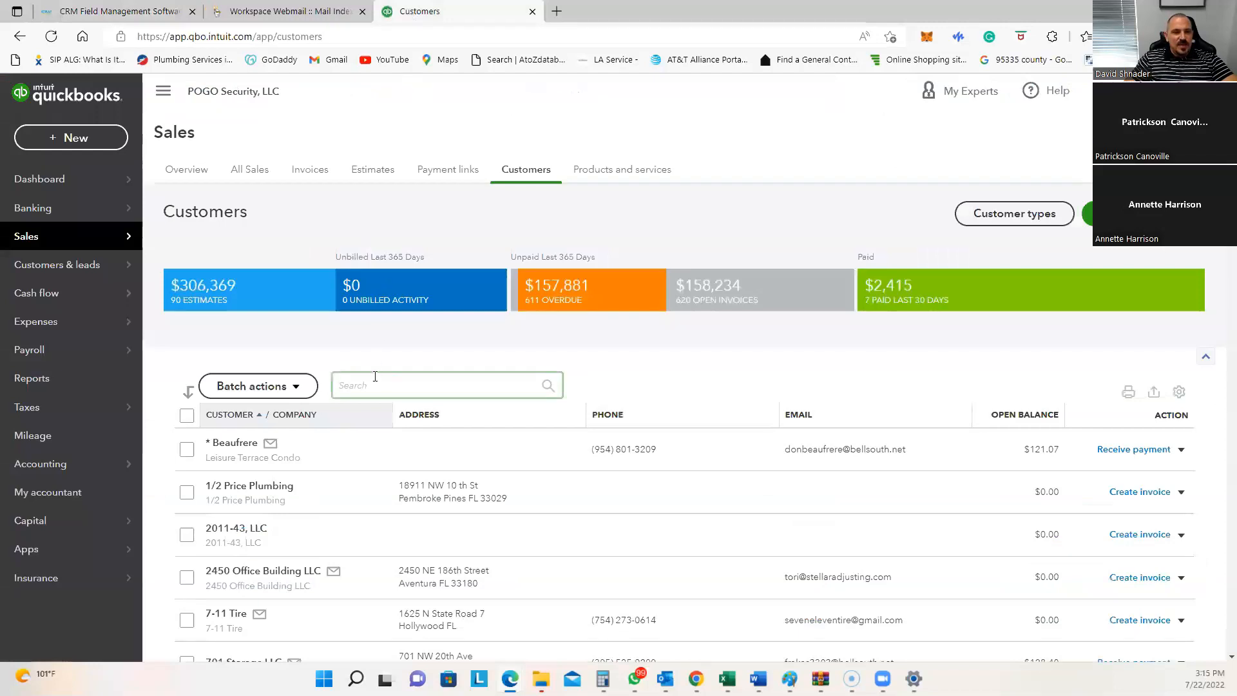
{"action": "type", "text": "patric"}
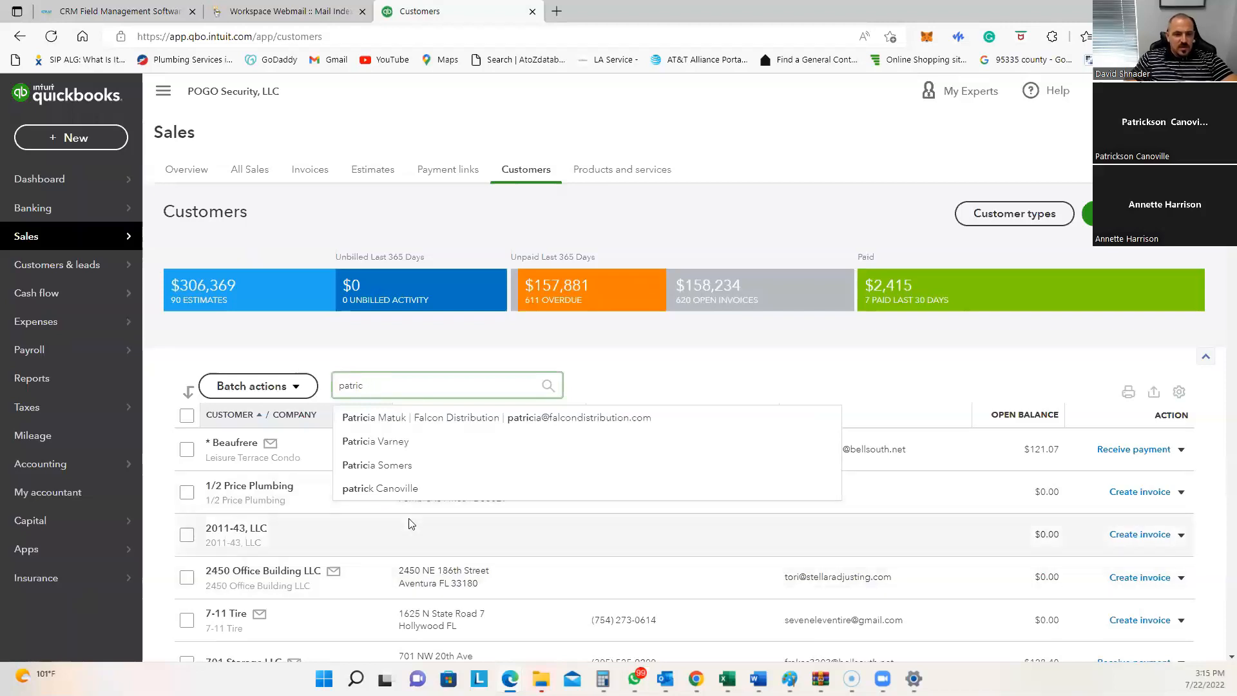
{"action": "left_click", "coordinate": [410, 492]}
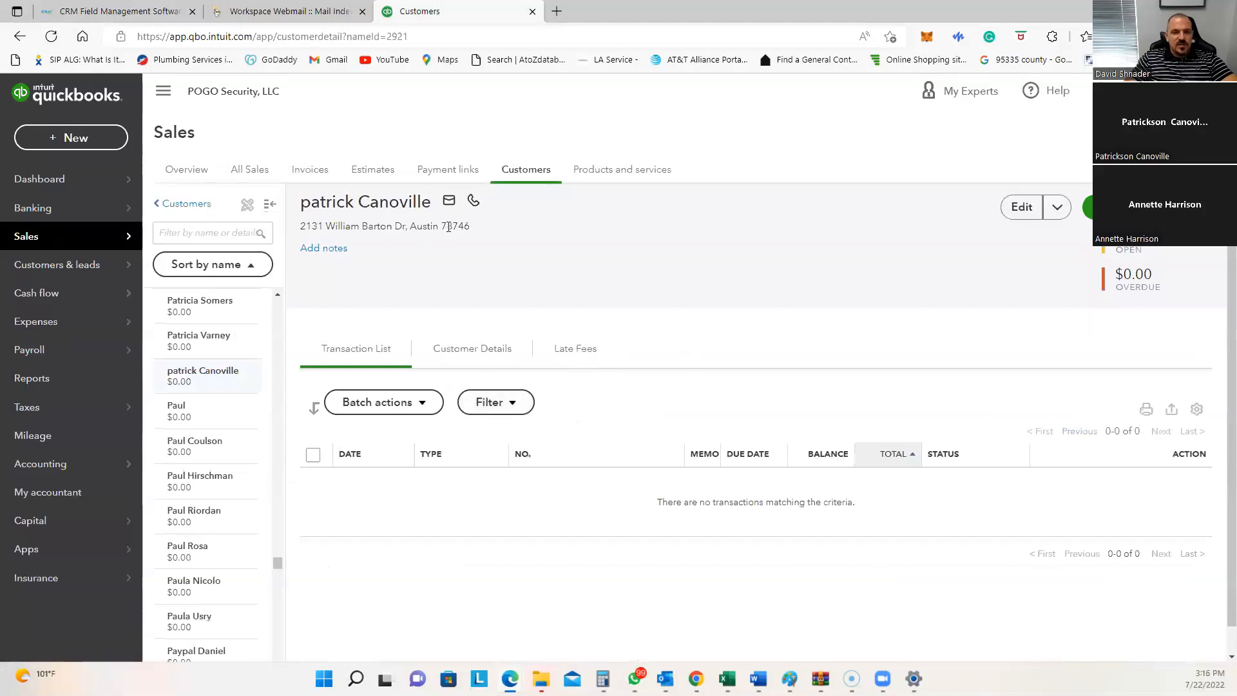
{"action": "mouse_move", "coordinate": [474, 205]}
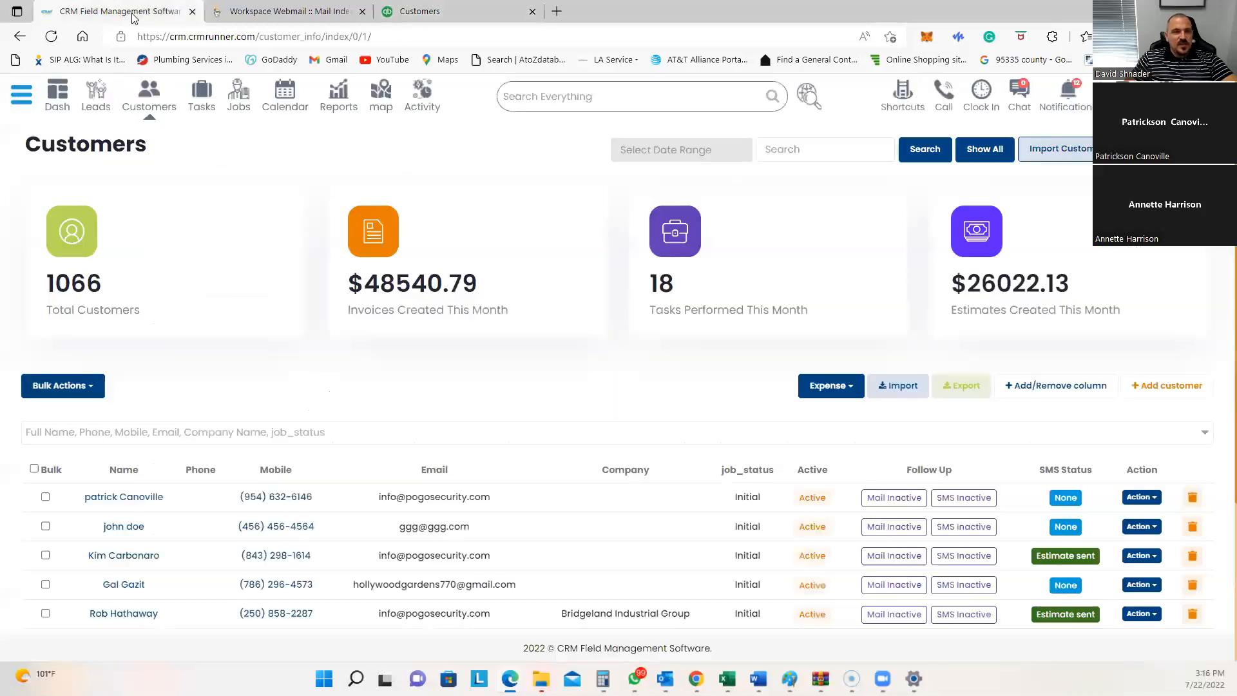
Step: Create and save estimate #1865 for the customer with one PS-D3016-I DVR at $250
{"action": "left_click", "coordinate": [171, 11]}
{"action": "left_click", "coordinate": [119, 500]}
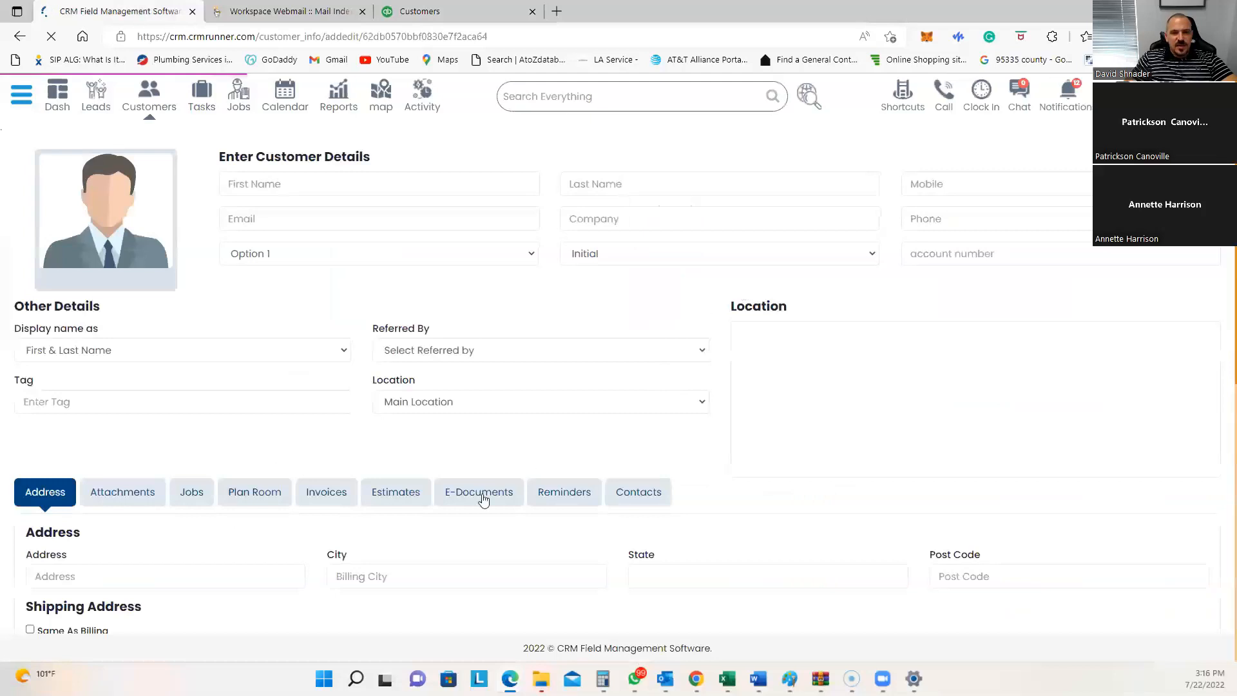
{"action": "scroll", "coordinate": [414, 337], "scroll_direction": "down", "scroll_amount": 3}
{"action": "left_click", "coordinate": [408, 321]}
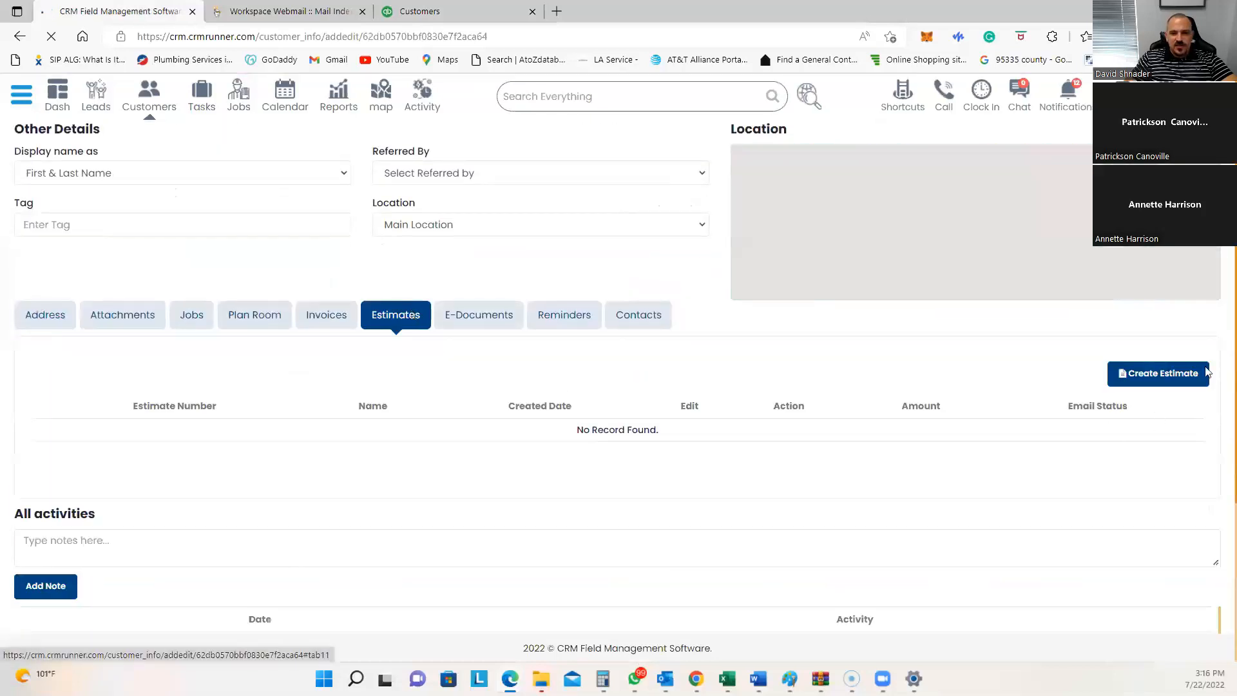
{"action": "left_click", "coordinate": [1158, 375]}
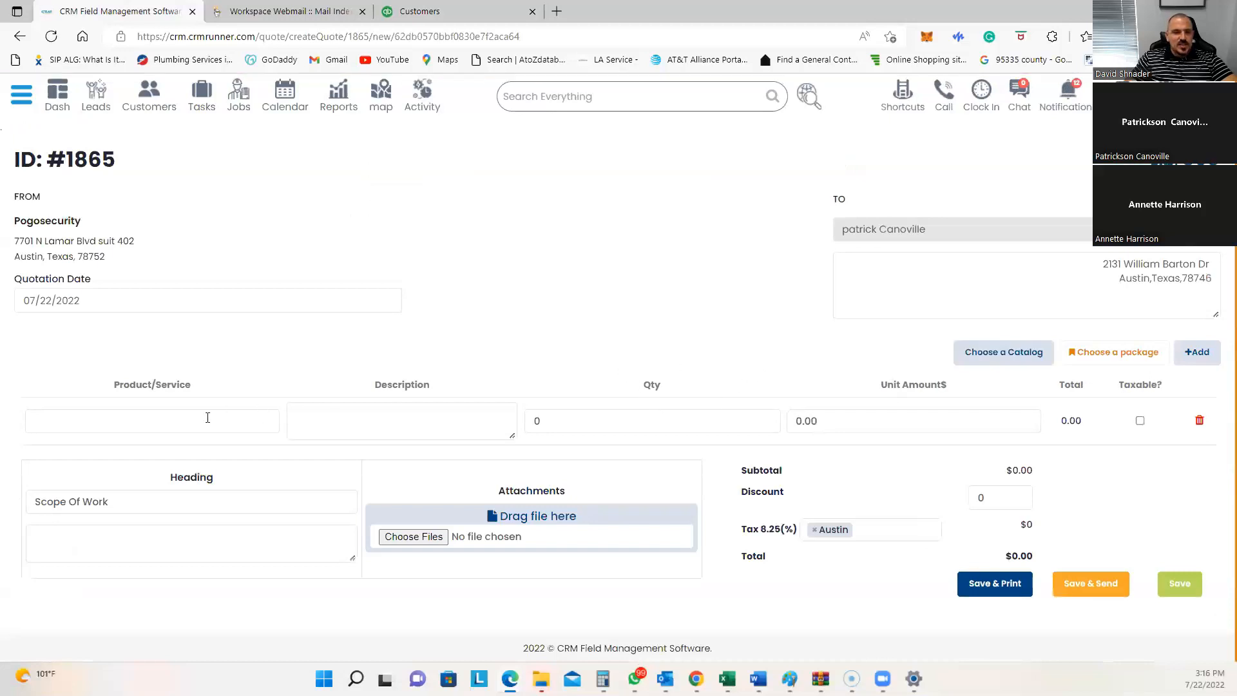
{"action": "type", "text": "dvr"}
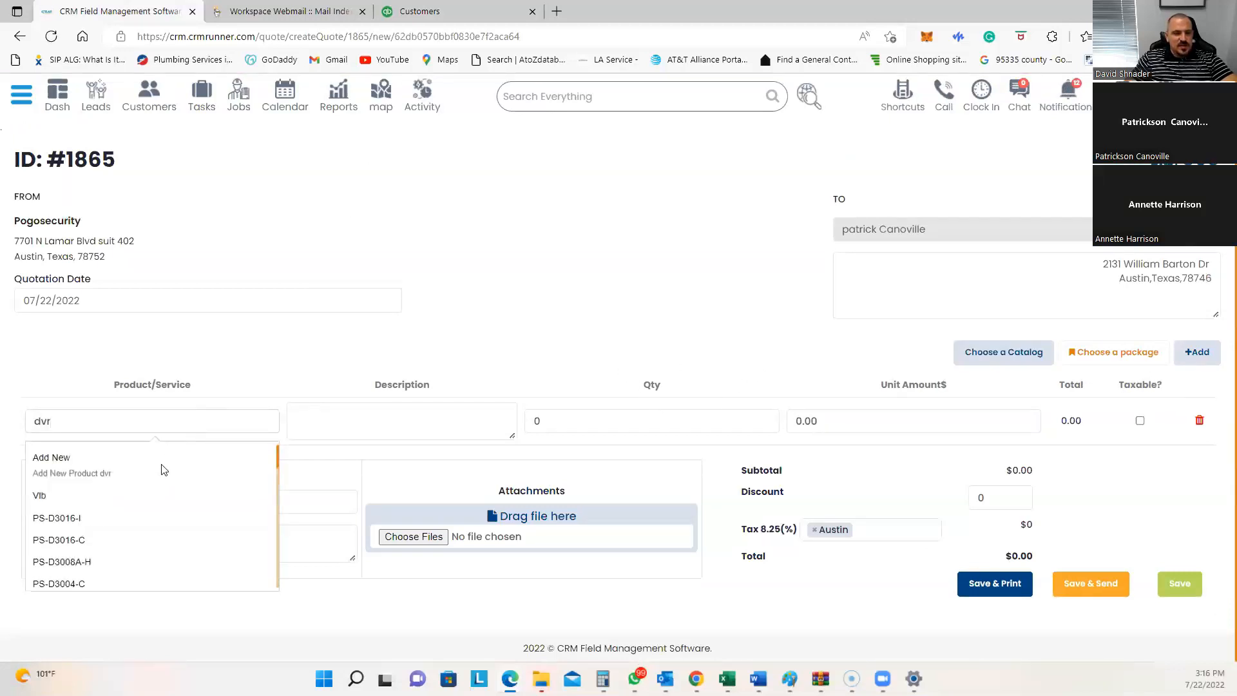
{"action": "left_click", "coordinate": [125, 518]}
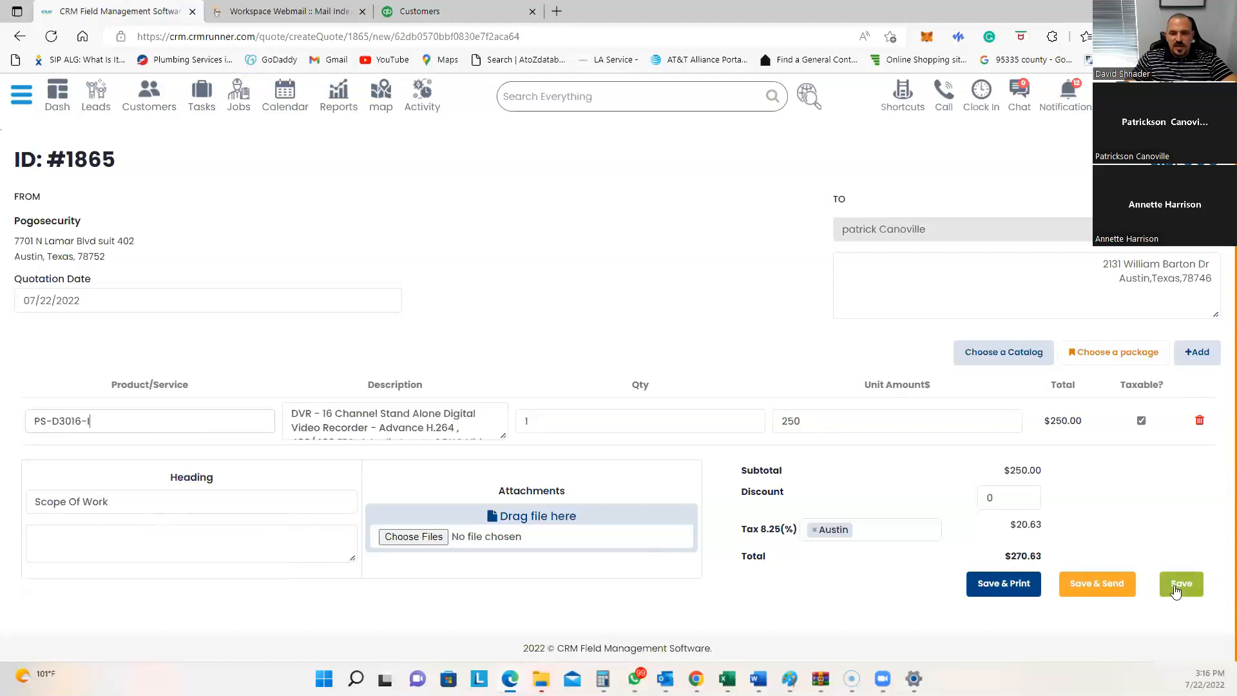
{"action": "left_click", "coordinate": [1174, 585]}
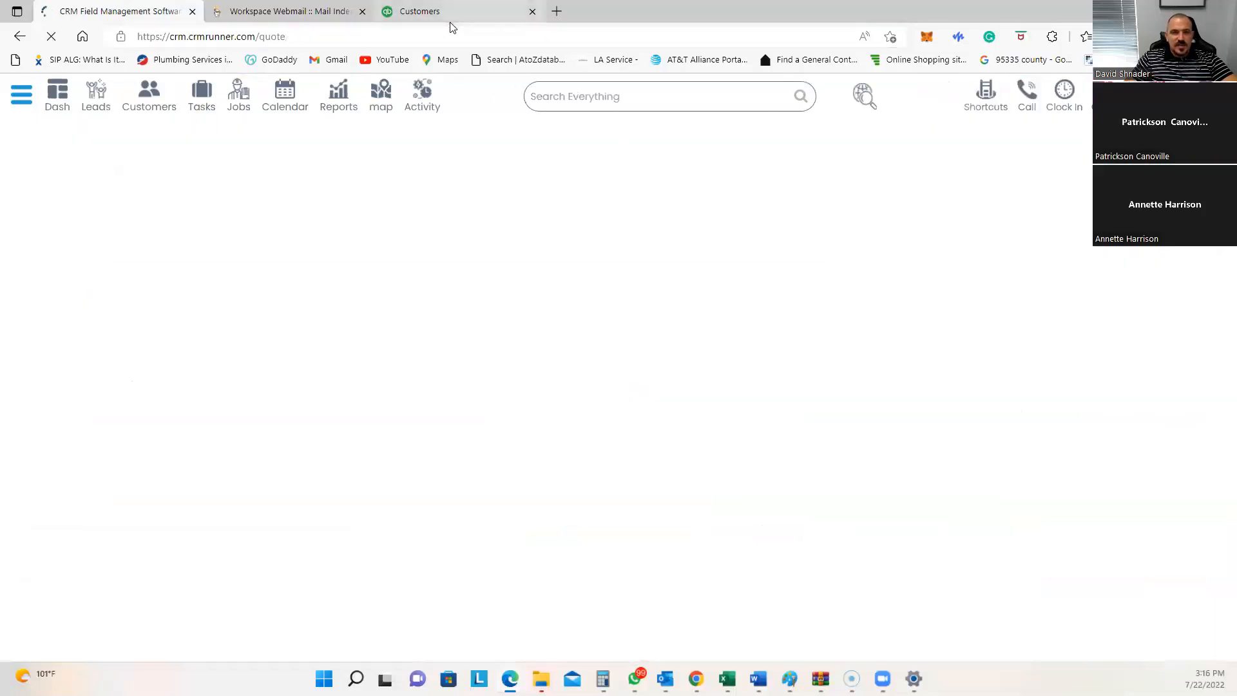
Step: Reload the QuickBooks customer page to check for the synced estimate
{"action": "left_click", "coordinate": [450, 16]}
{"action": "left_click", "coordinate": [451, 29]}
{"action": "key", "text": "Return"}
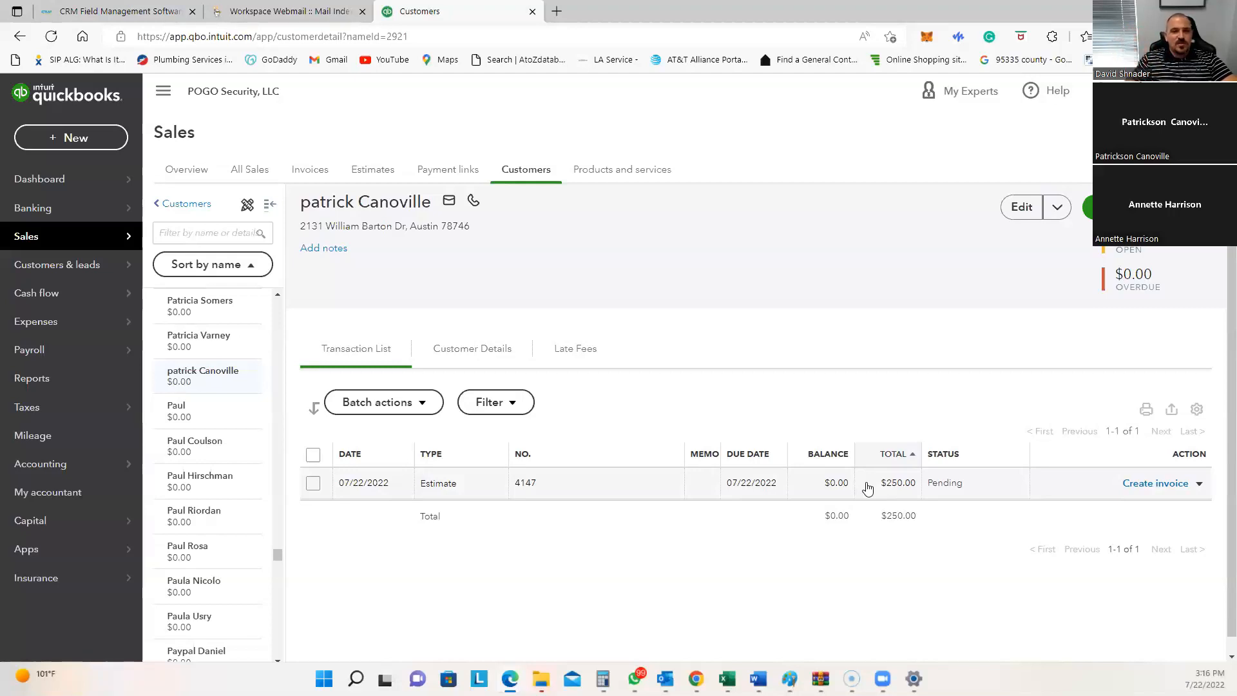
Step: Open estimate #1865 as a PDF from the CRM Estimate list, then return to QuickBooks
{"action": "left_click", "coordinate": [106, 13]}
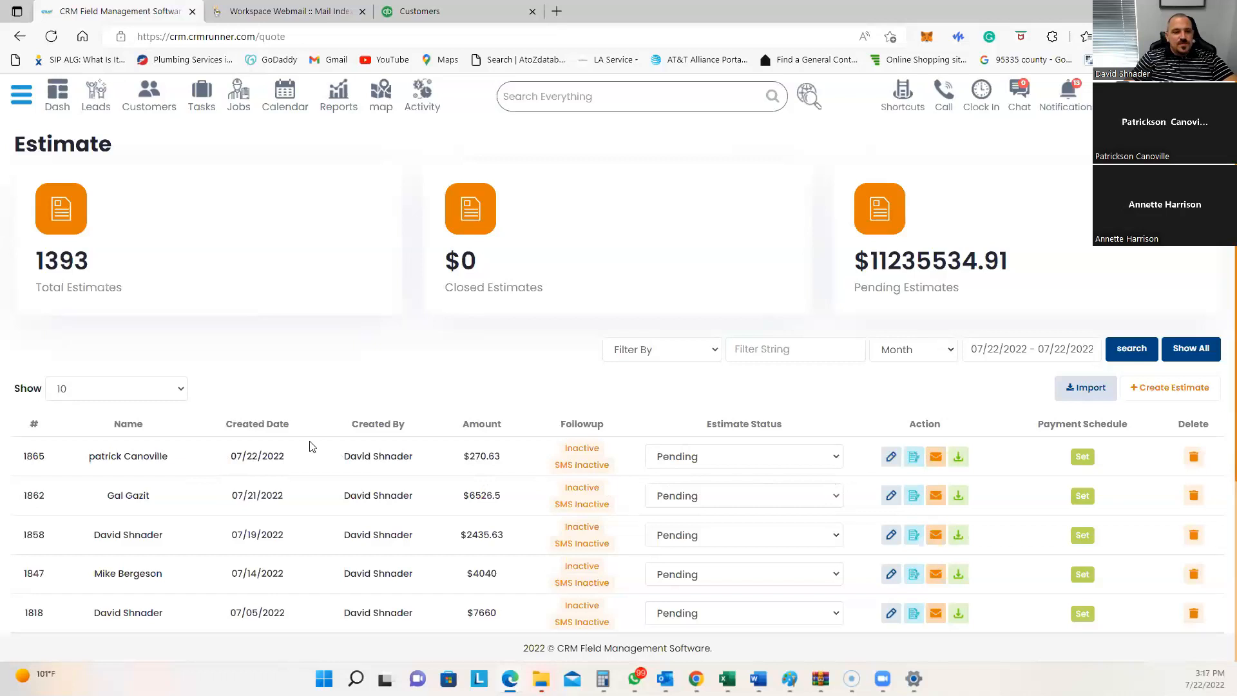
{"action": "left_click", "coordinate": [960, 461]}
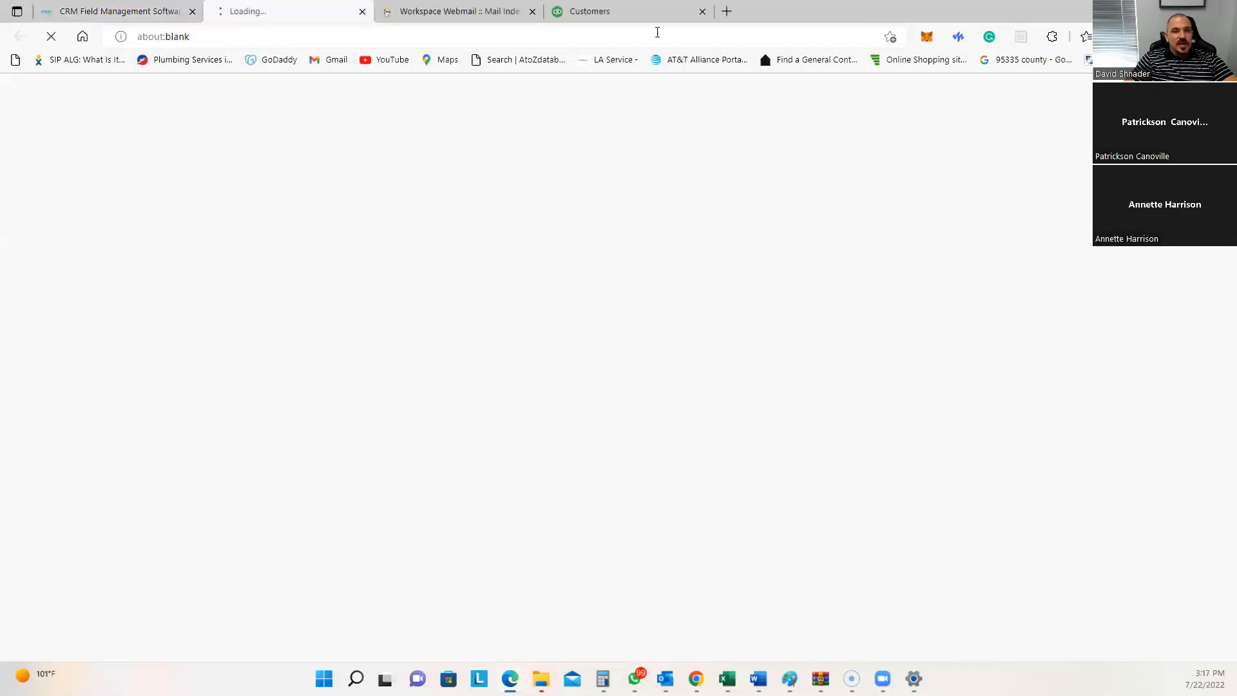
{"action": "left_click", "coordinate": [643, 11]}
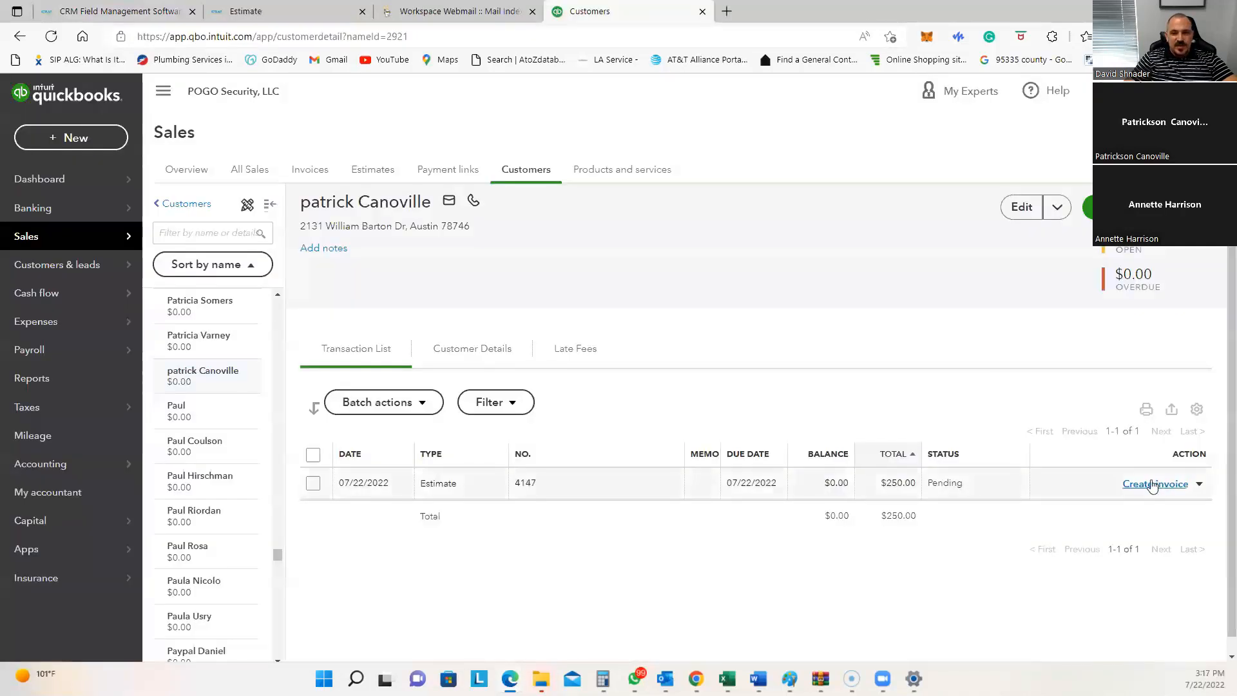
Step: Preview QuickBooks estimate 4147 for printing, confirming one PS-D3016-I at $250.00
{"action": "left_click", "coordinate": [481, 488]}
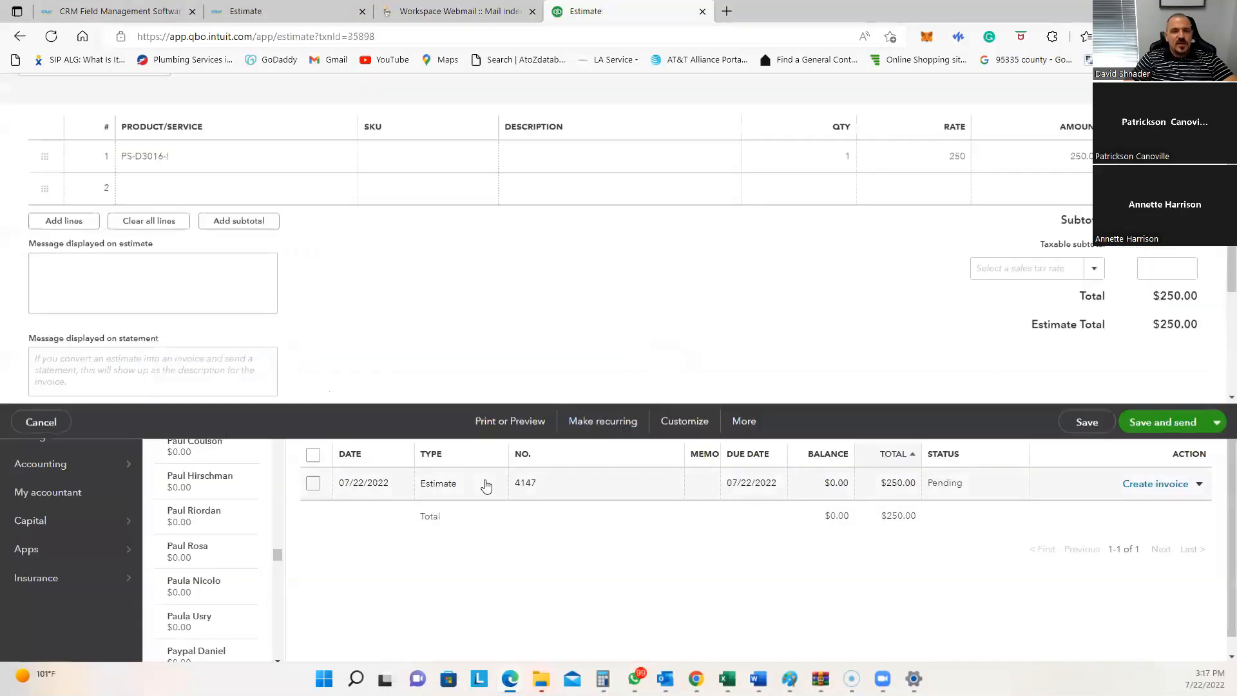
{"action": "scroll", "coordinate": [434, 456], "scroll_direction": "down", "scroll_amount": 2}
{"action": "scroll", "coordinate": [434, 456], "scroll_direction": "down", "scroll_amount": 1}
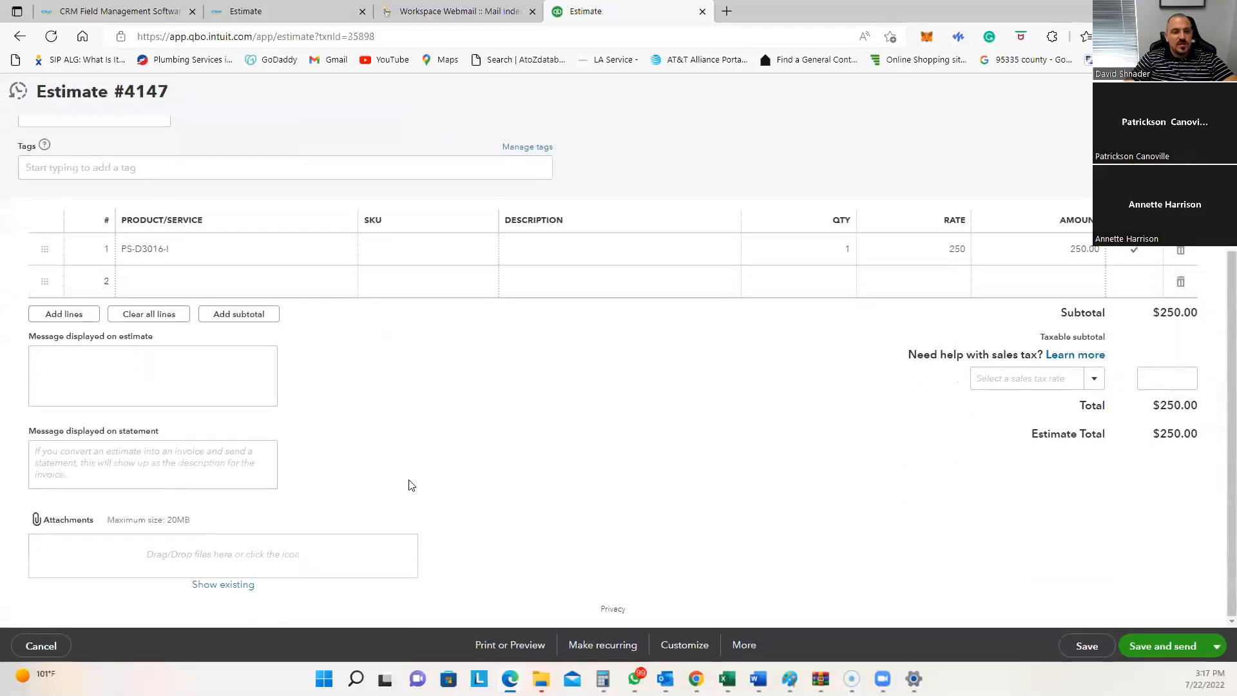
{"action": "left_click", "coordinate": [504, 646]}
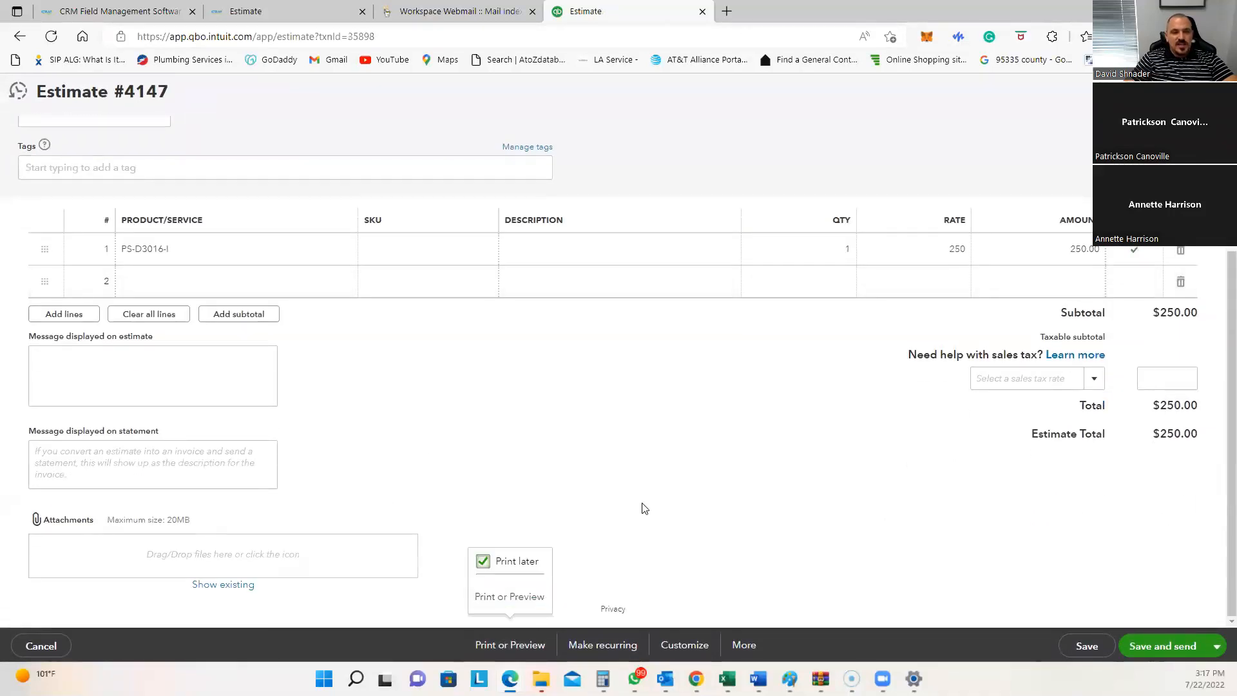
{"action": "left_click", "coordinate": [519, 599]}
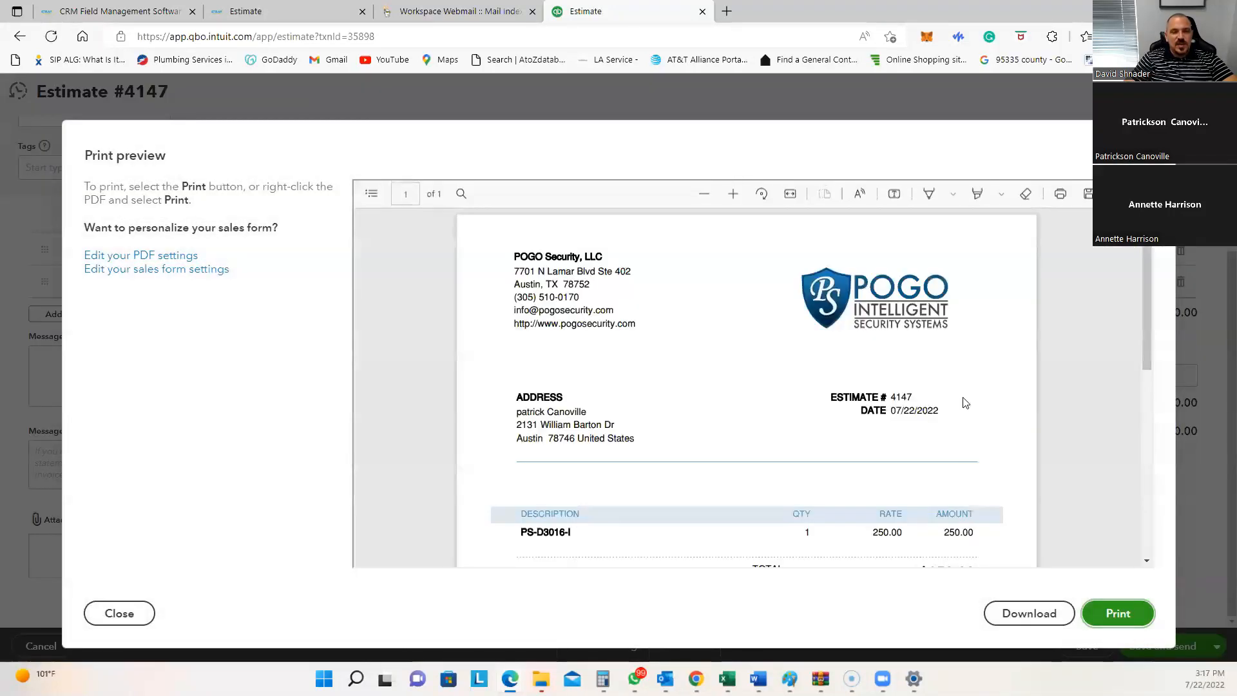
{"action": "scroll", "coordinate": [919, 384], "scroll_direction": "down", "scroll_amount": 5}
{"action": "scroll", "coordinate": [921, 382], "scroll_direction": "up", "scroll_amount": 5}
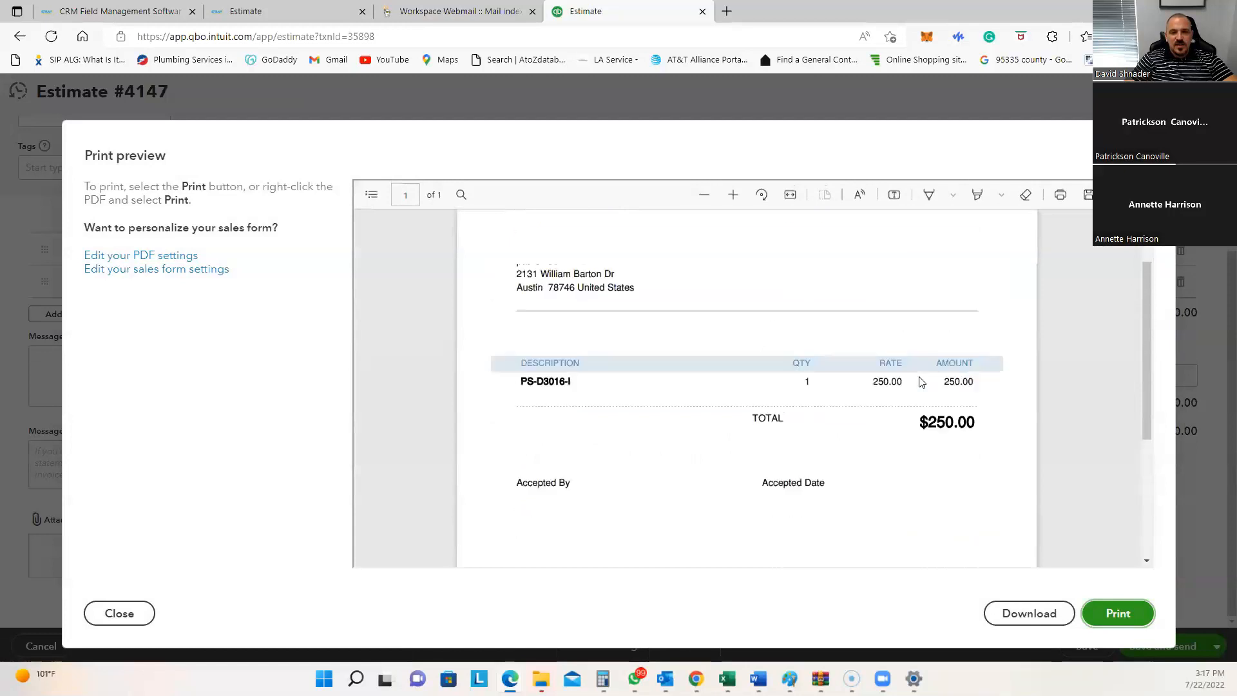
{"action": "scroll", "coordinate": [921, 382], "scroll_direction": "down", "scroll_amount": 4}
{"action": "scroll", "coordinate": [922, 382], "scroll_direction": "down", "scroll_amount": 2}
{"action": "scroll", "coordinate": [920, 381], "scroll_direction": "up", "scroll_amount": 6}
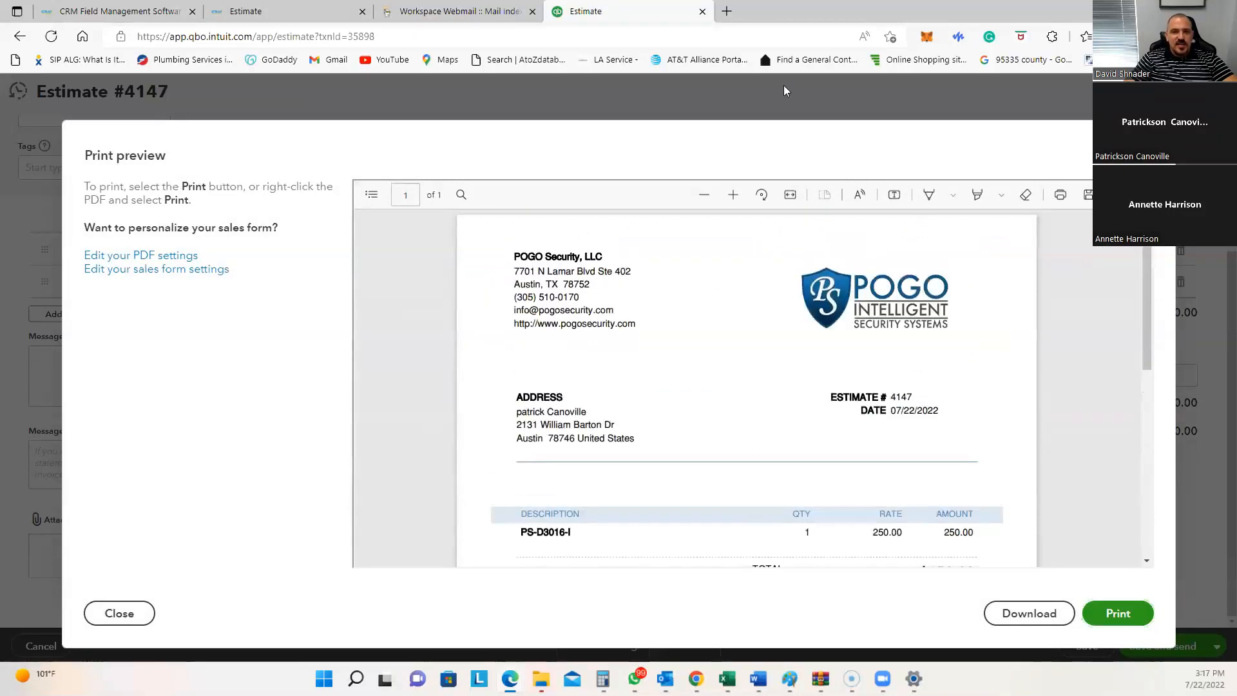
{"action": "left_click", "coordinate": [85, 14]}
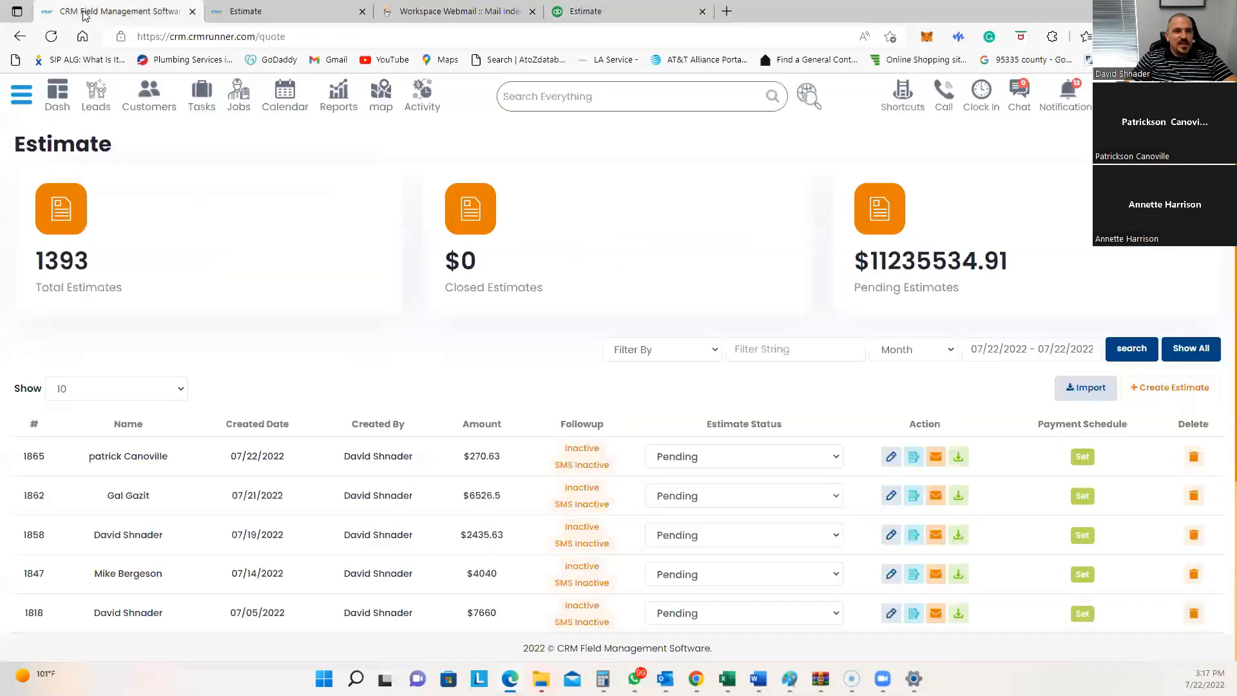
Step: Review all three pages of the estimate #1865 PDF, from the POGO cover to the services page
{"action": "left_click", "coordinate": [286, 11]}
{"action": "scroll", "coordinate": [780, 252], "scroll_direction": "down", "scroll_amount": 4}
{"action": "scroll", "coordinate": [780, 251], "scroll_direction": "up", "scroll_amount": 4}
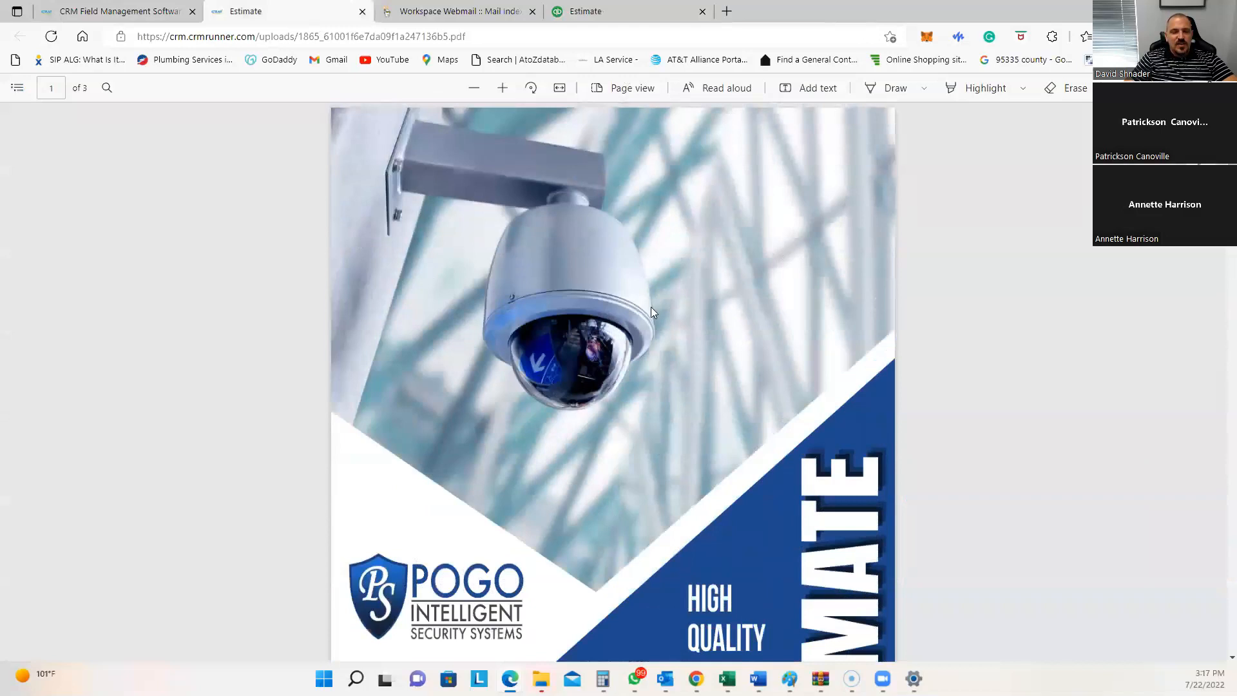
{"action": "scroll", "coordinate": [646, 279], "scroll_direction": "down", "scroll_amount": 5}
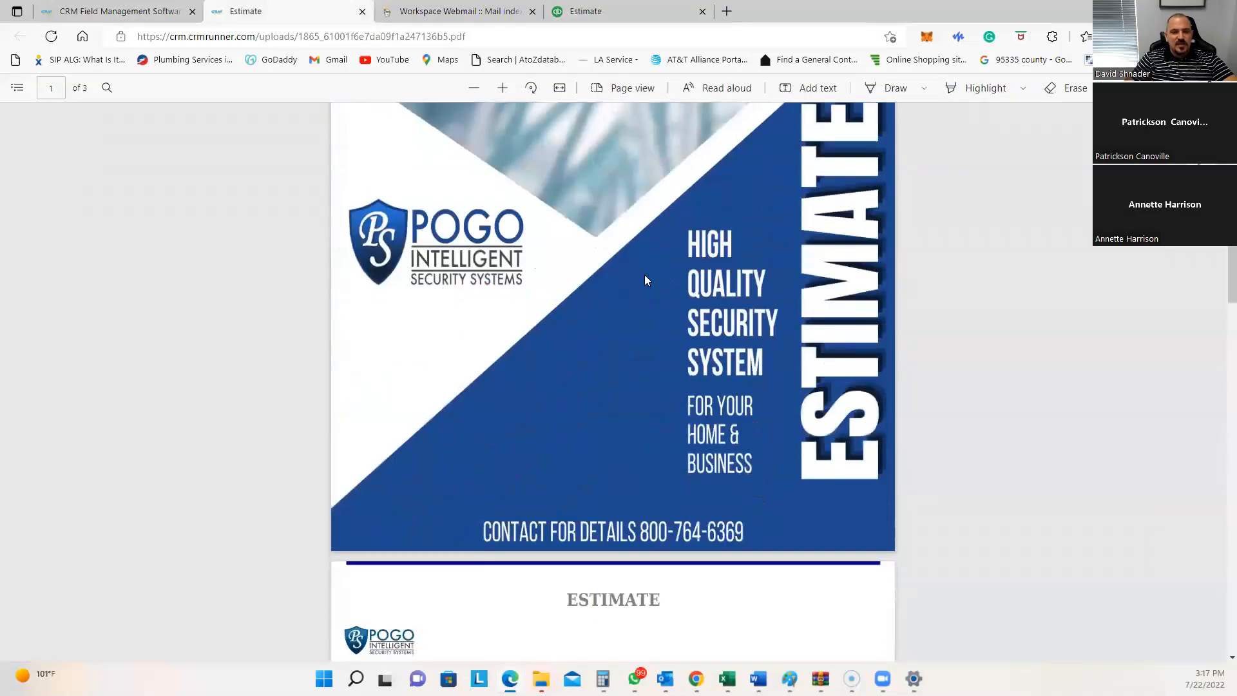
{"action": "scroll", "coordinate": [647, 280], "scroll_direction": "up", "scroll_amount": 3}
{"action": "scroll", "coordinate": [647, 280], "scroll_direction": "up", "scroll_amount": 3}
{"action": "scroll", "coordinate": [646, 279], "scroll_direction": "down", "scroll_amount": 3}
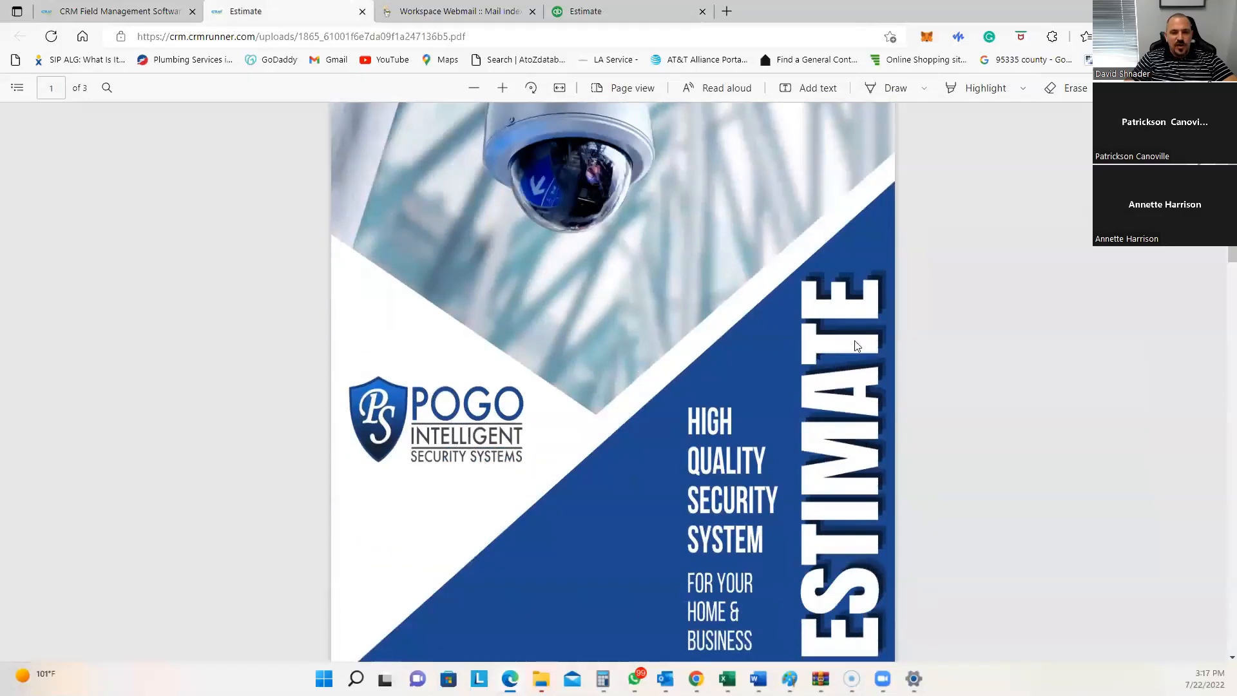
{"action": "scroll", "coordinate": [749, 463], "scroll_direction": "down", "scroll_amount": 3}
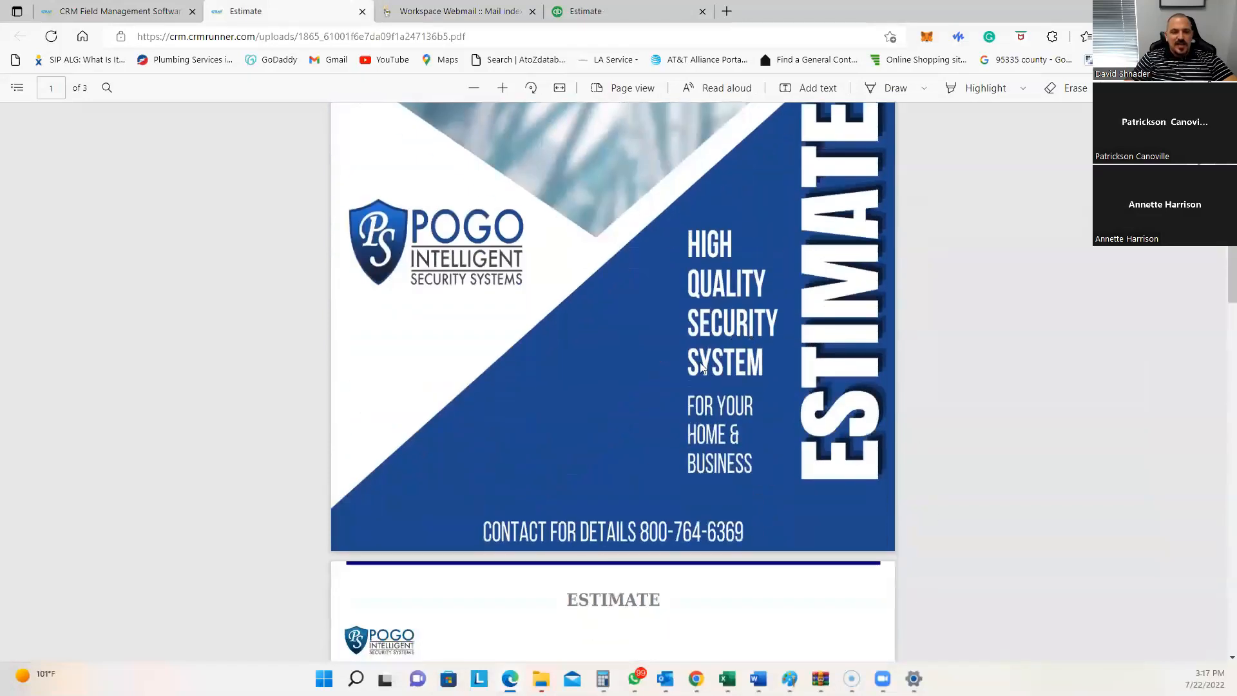
{"action": "scroll", "coordinate": [731, 407], "scroll_direction": "down", "scroll_amount": 9}
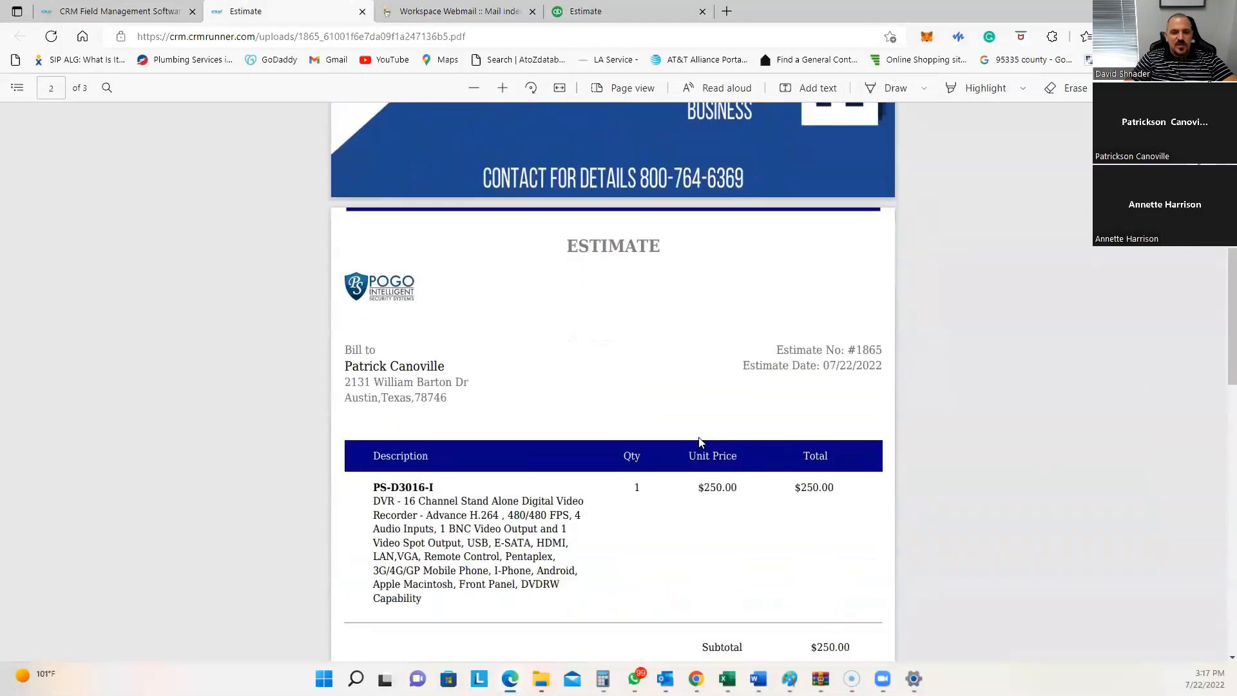
{"action": "scroll", "coordinate": [718, 348], "scroll_direction": "up", "scroll_amount": 2}
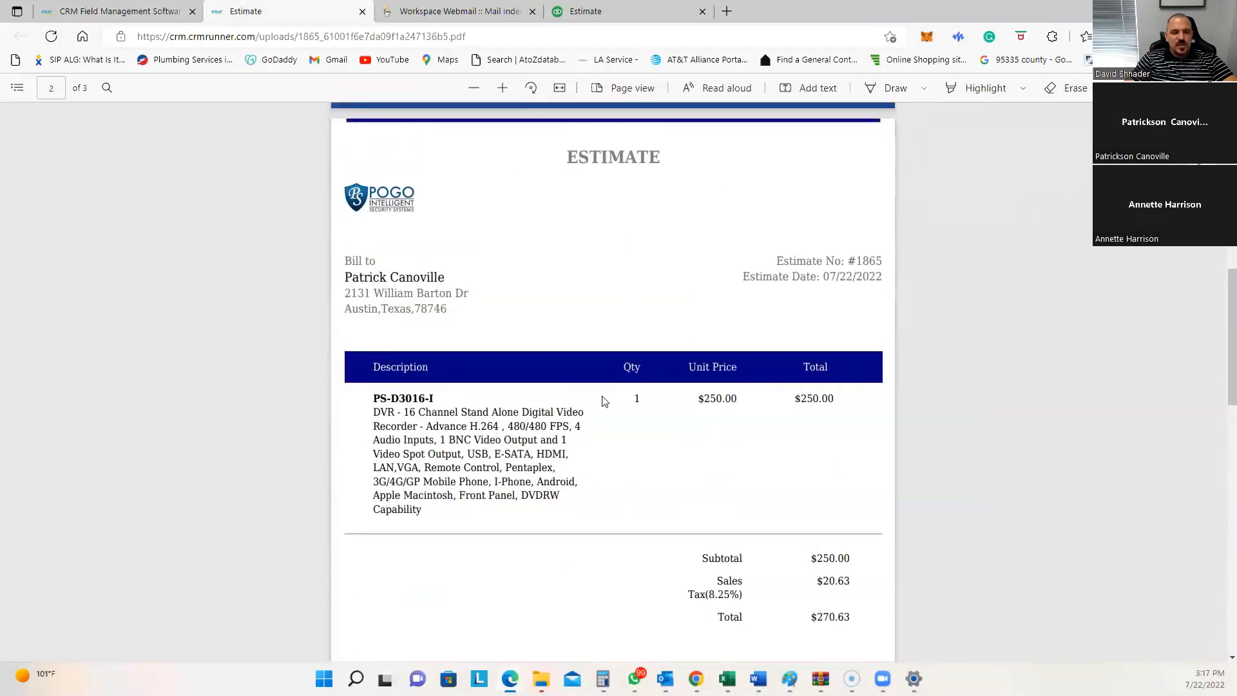
{"action": "scroll", "coordinate": [638, 435], "scroll_direction": "down", "scroll_amount": 2}
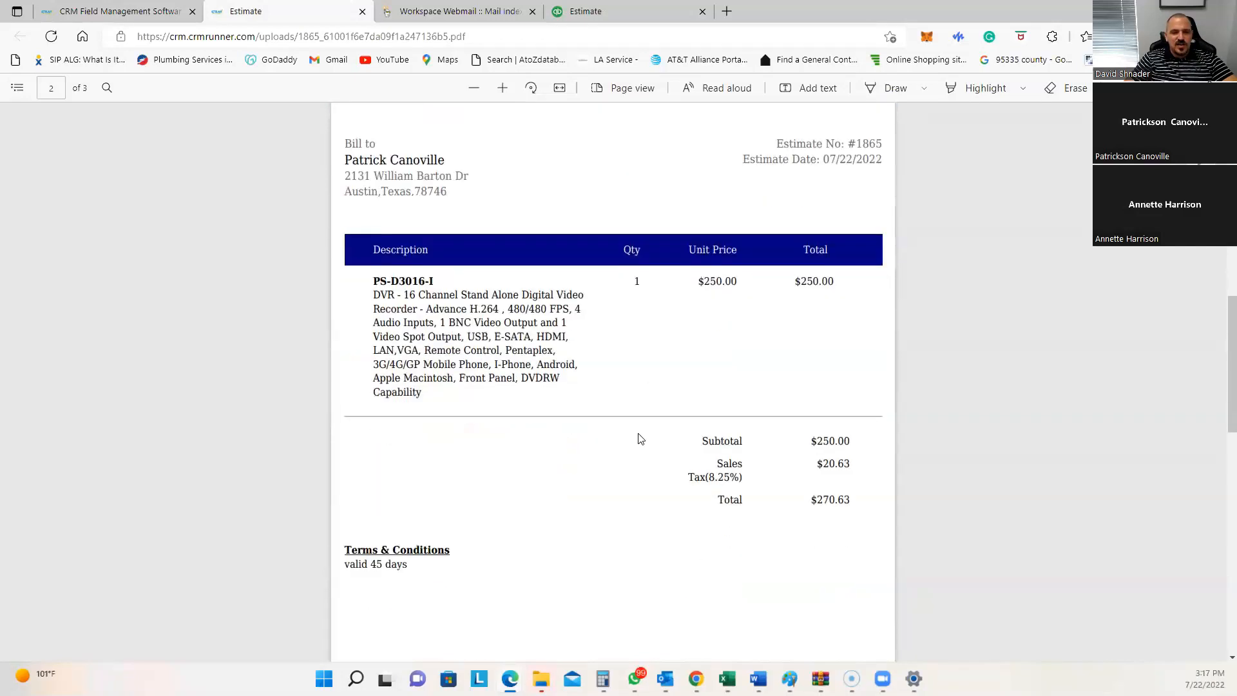
{"action": "scroll", "coordinate": [640, 439], "scroll_direction": "down", "scroll_amount": 2}
{"action": "left_click_drag", "start_coordinate": [353, 402], "coordinate": [437, 402]}
{"action": "scroll", "coordinate": [441, 267], "scroll_direction": "up", "scroll_amount": 1}
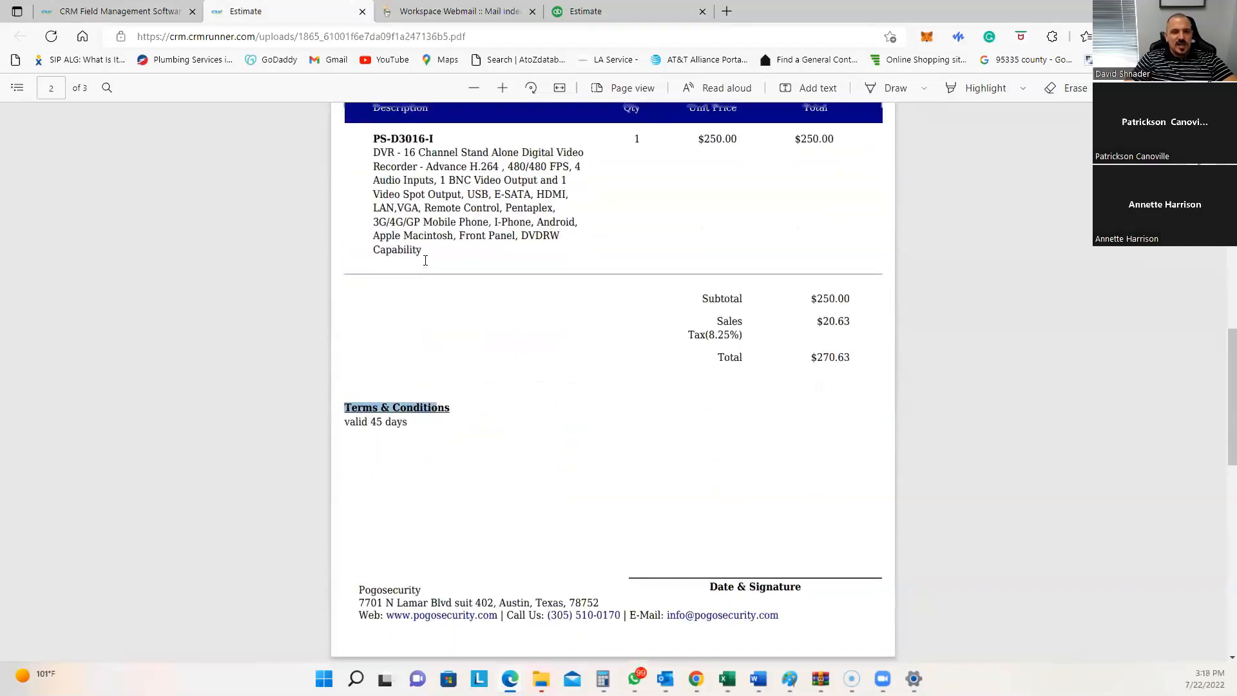
{"action": "scroll", "coordinate": [425, 260], "scroll_direction": "up", "scroll_amount": 3}
{"action": "scroll", "coordinate": [598, 445], "scroll_direction": "down", "scroll_amount": 4}
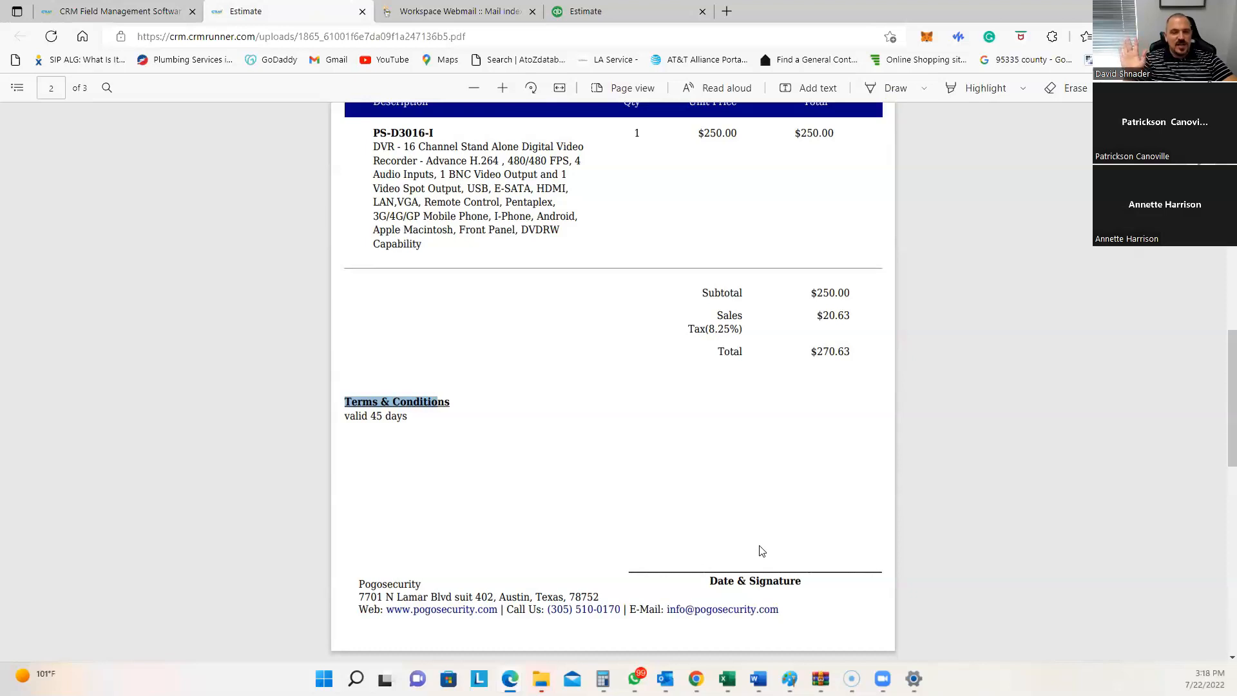
{"action": "scroll", "coordinate": [566, 542], "scroll_direction": "down", "scroll_amount": 8}
{"action": "scroll", "coordinate": [568, 539], "scroll_direction": "down", "scroll_amount": 2}
{"action": "scroll", "coordinate": [586, 506], "scroll_direction": "up", "scroll_amount": 3}
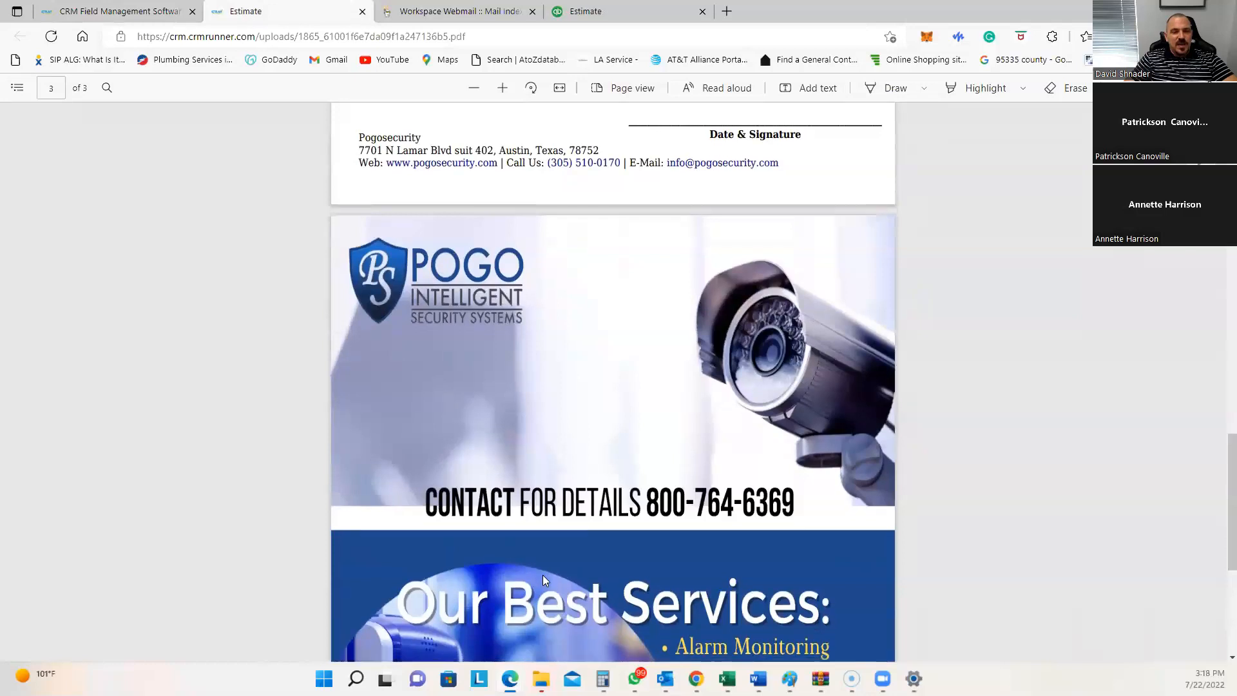
{"action": "scroll", "coordinate": [543, 580], "scroll_direction": "down", "scroll_amount": 5}
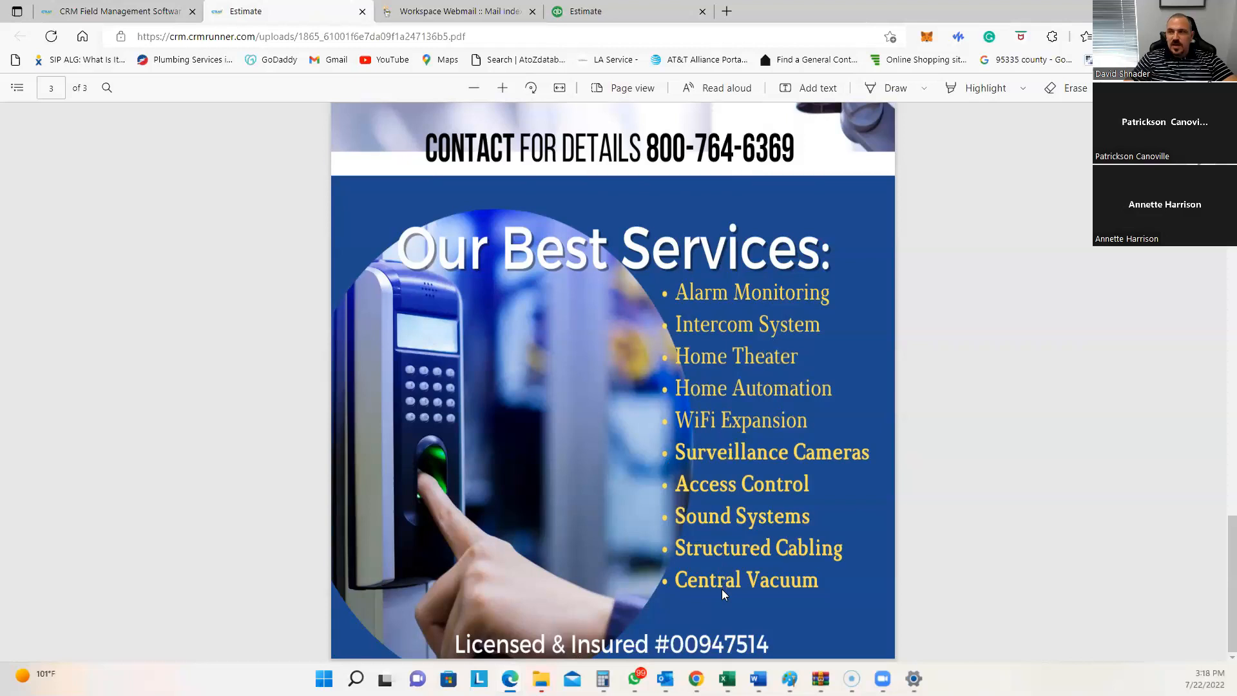
{"action": "scroll", "coordinate": [681, 509], "scroll_direction": "up", "scroll_amount": 10}
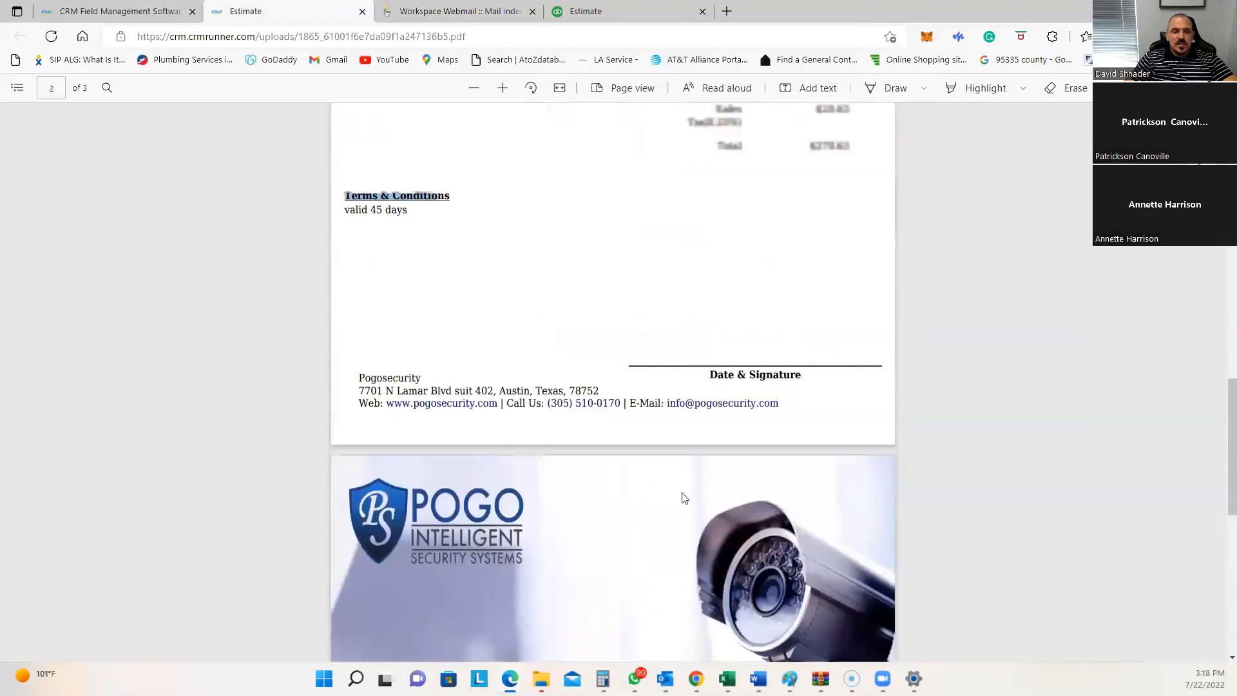
{"action": "scroll", "coordinate": [684, 498], "scroll_direction": "up", "scroll_amount": 1}
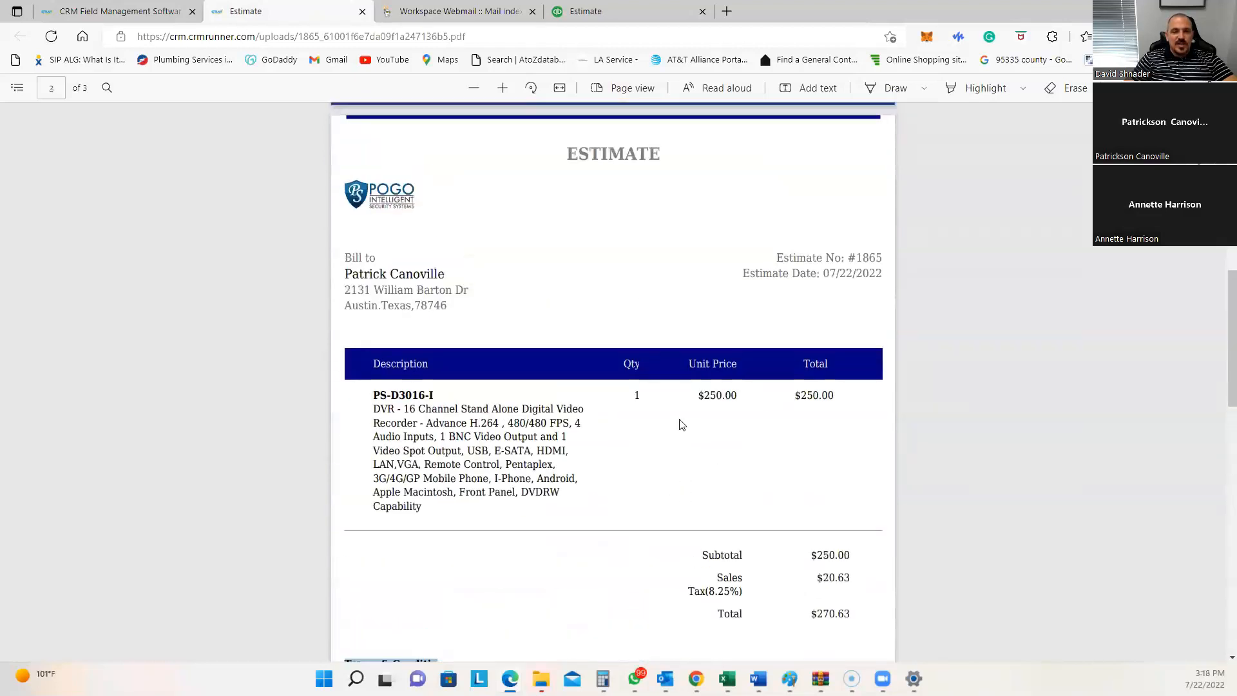
{"action": "scroll", "coordinate": [679, 420], "scroll_direction": "up", "scroll_amount": 8}
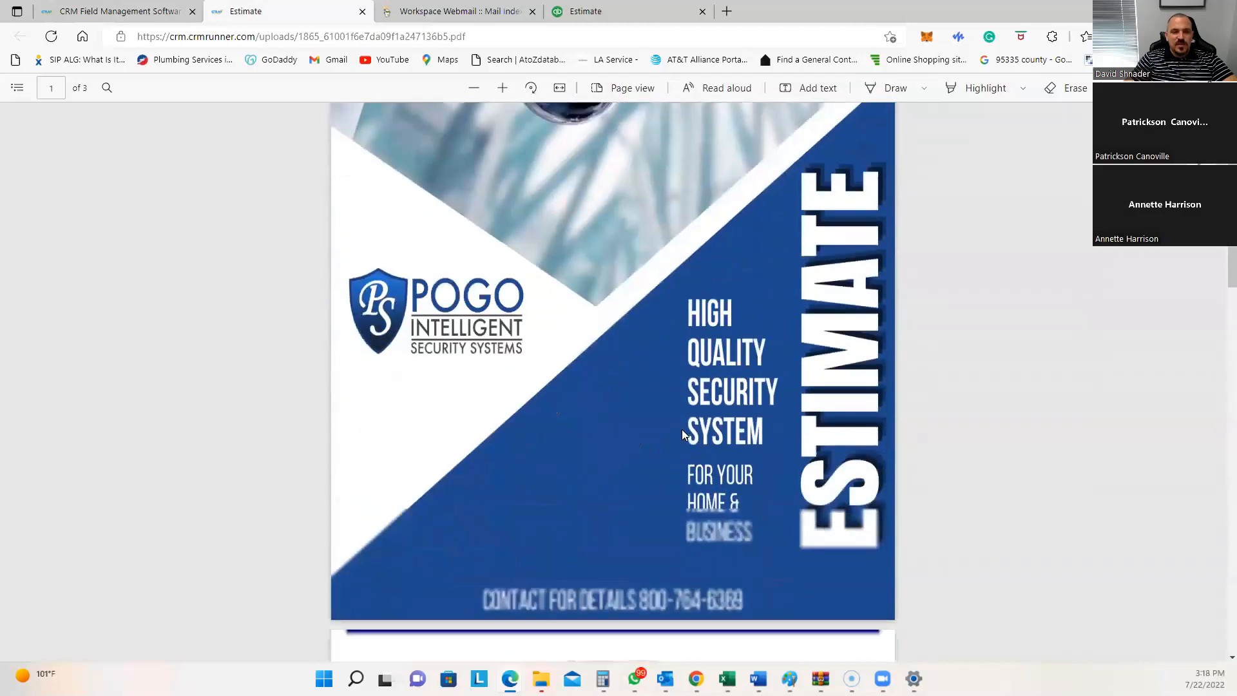
{"action": "scroll", "coordinate": [683, 435], "scroll_direction": "down", "scroll_amount": 18}
{"action": "scroll", "coordinate": [686, 449], "scroll_direction": "down", "scroll_amount": 3}
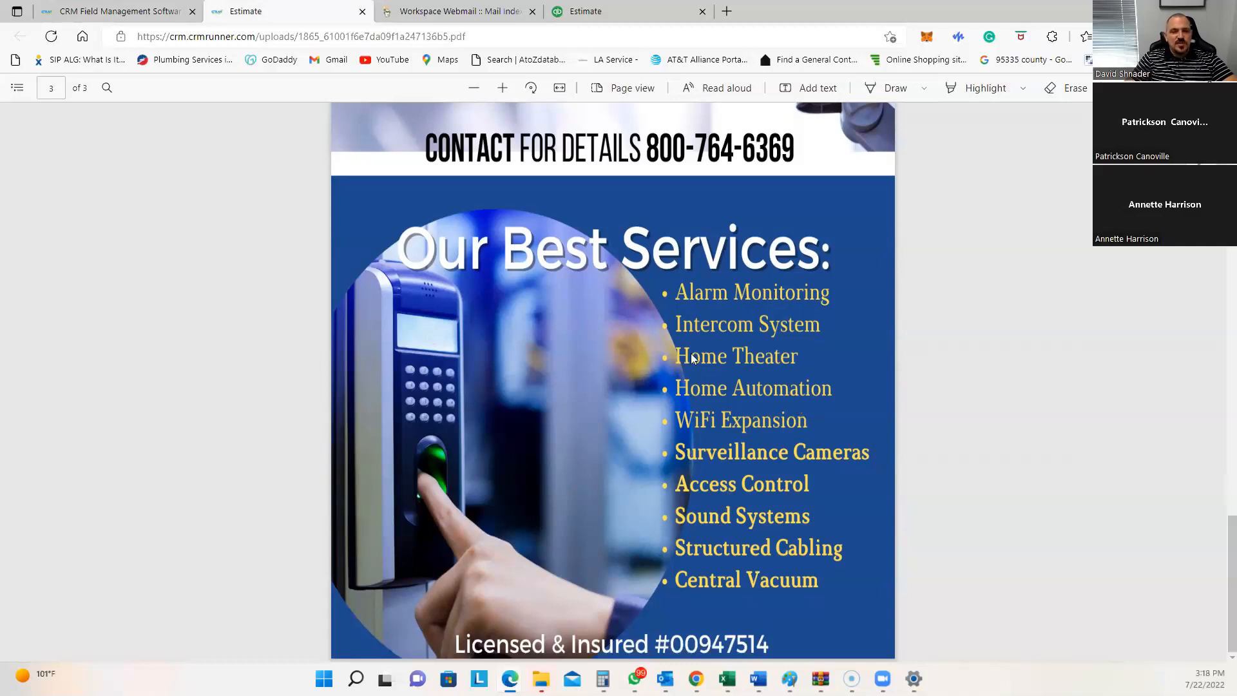
{"action": "scroll", "coordinate": [683, 365], "scroll_direction": "up", "scroll_amount": 7}
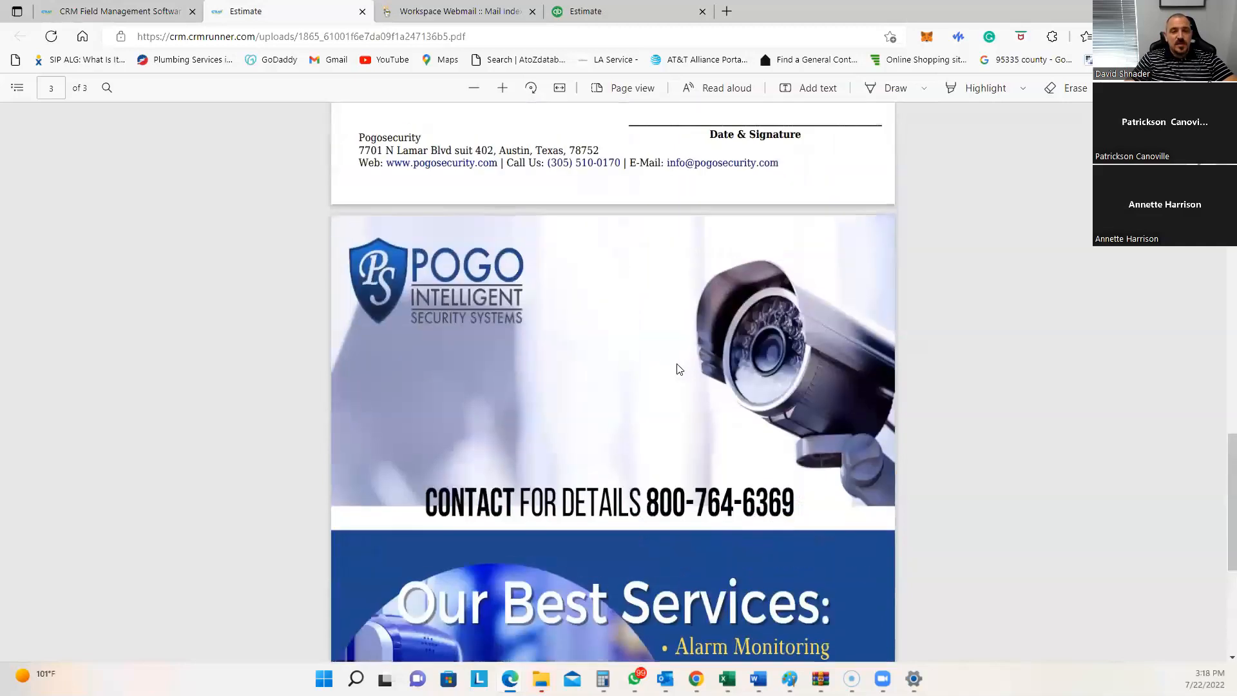
{"action": "scroll", "coordinate": [663, 365], "scroll_direction": "up", "scroll_amount": 18}
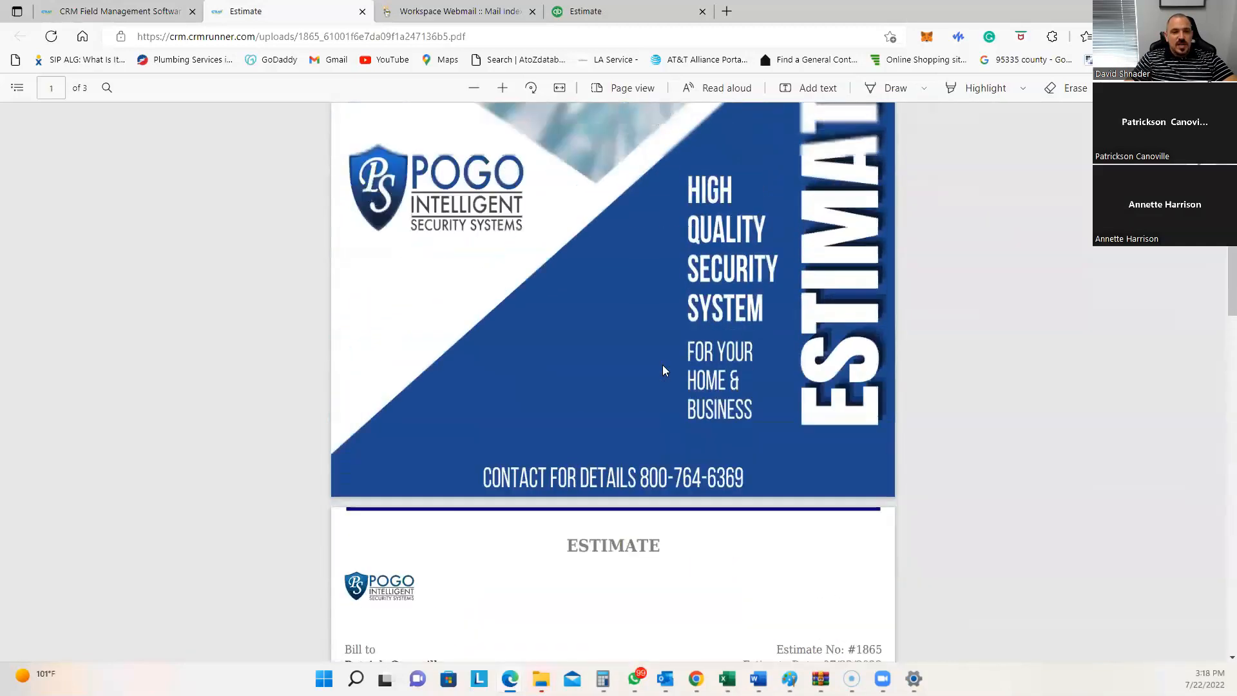
Step: Back in the estimate list, dismiss the incoming call and open the $270.63 estimate #1865 for editing
{"action": "left_click", "coordinate": [125, 11]}
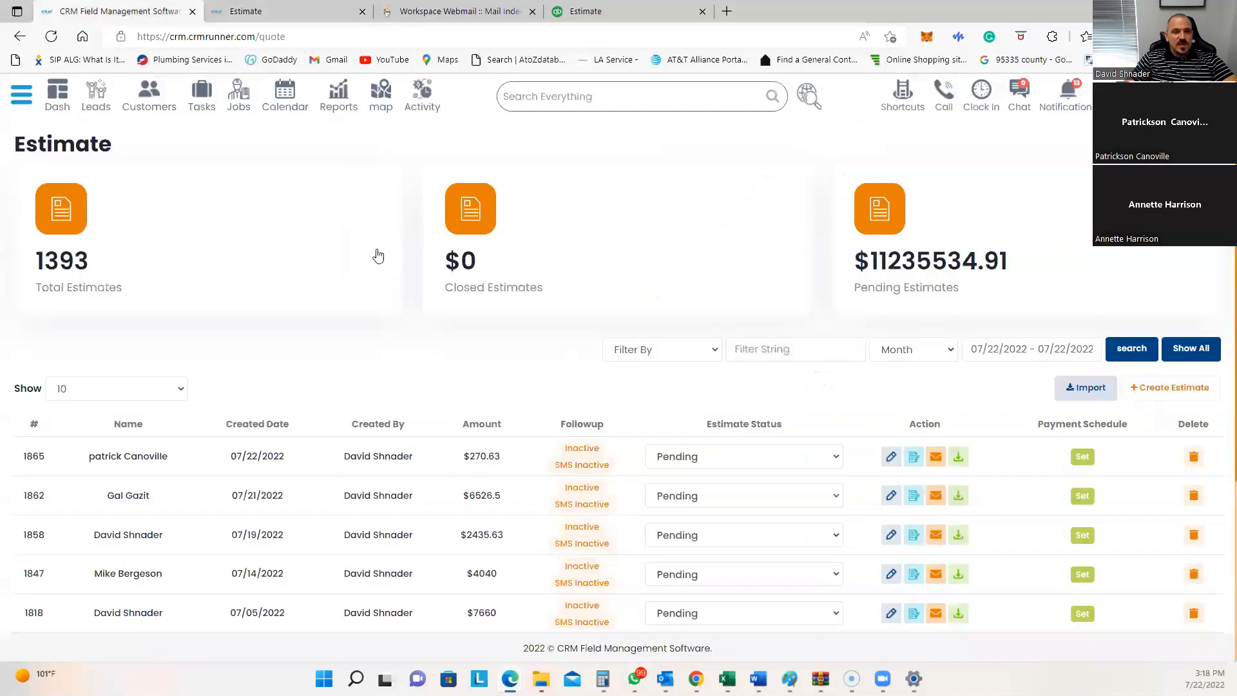
{"action": "left_click_drag", "start_coordinate": [471, 456], "coordinate": [501, 456]}
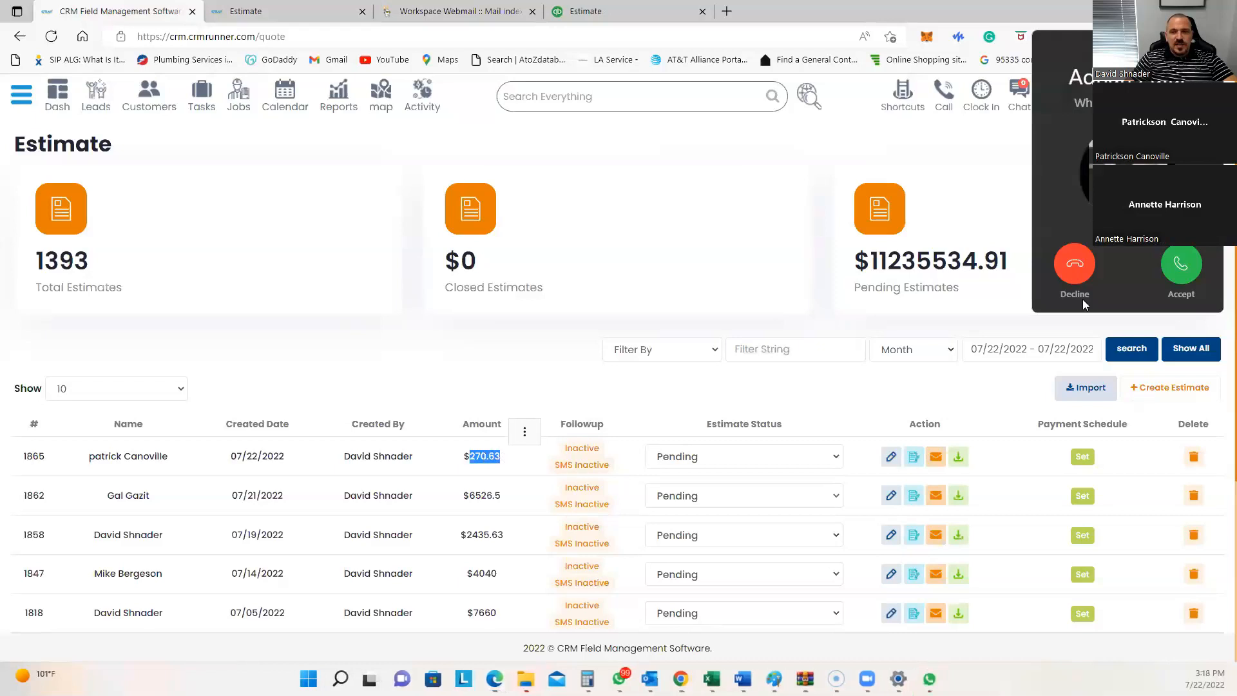
{"action": "left_click", "coordinate": [1071, 264]}
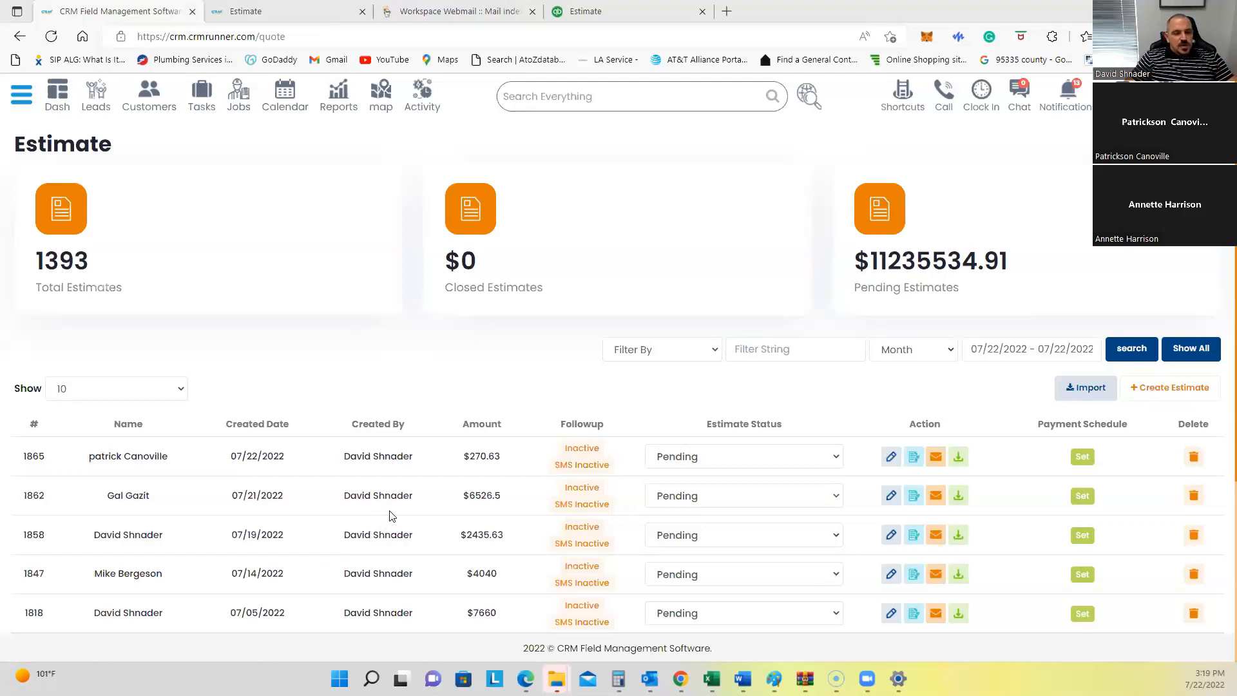
{"action": "left_click", "coordinate": [892, 458]}
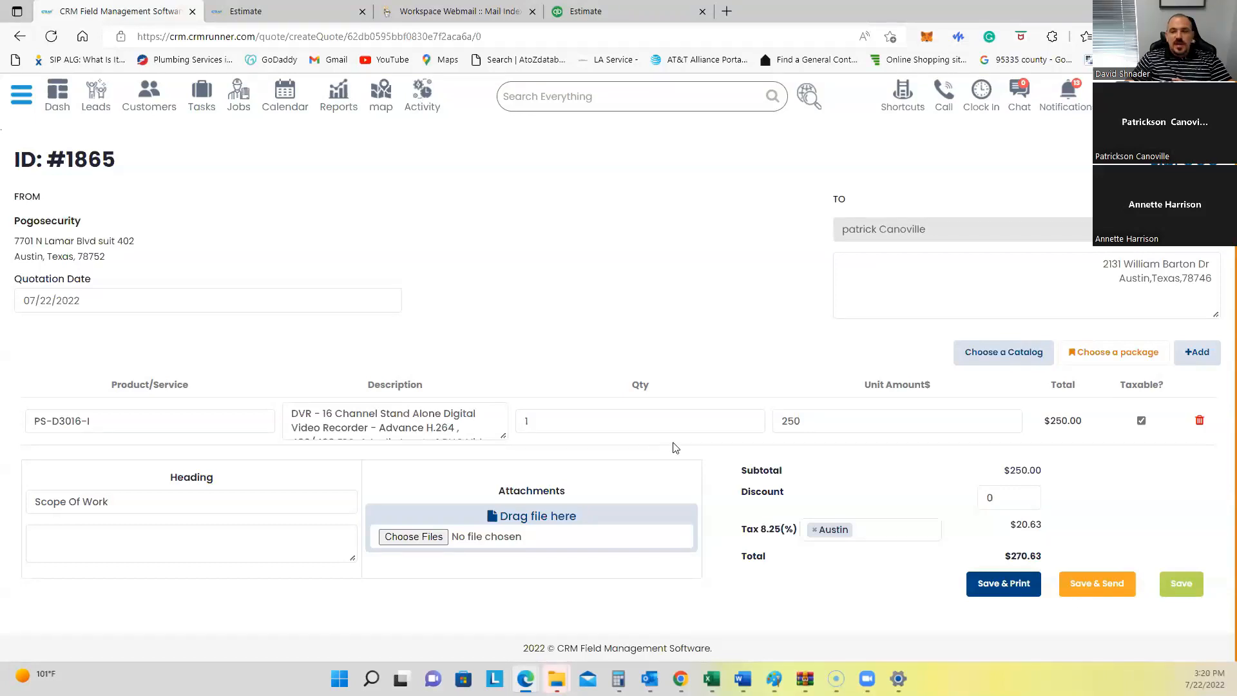
Step: Look over the saved packages without picking one, then expand Paperwork in the navigation sidebar
{"action": "left_click", "coordinate": [1092, 355]}
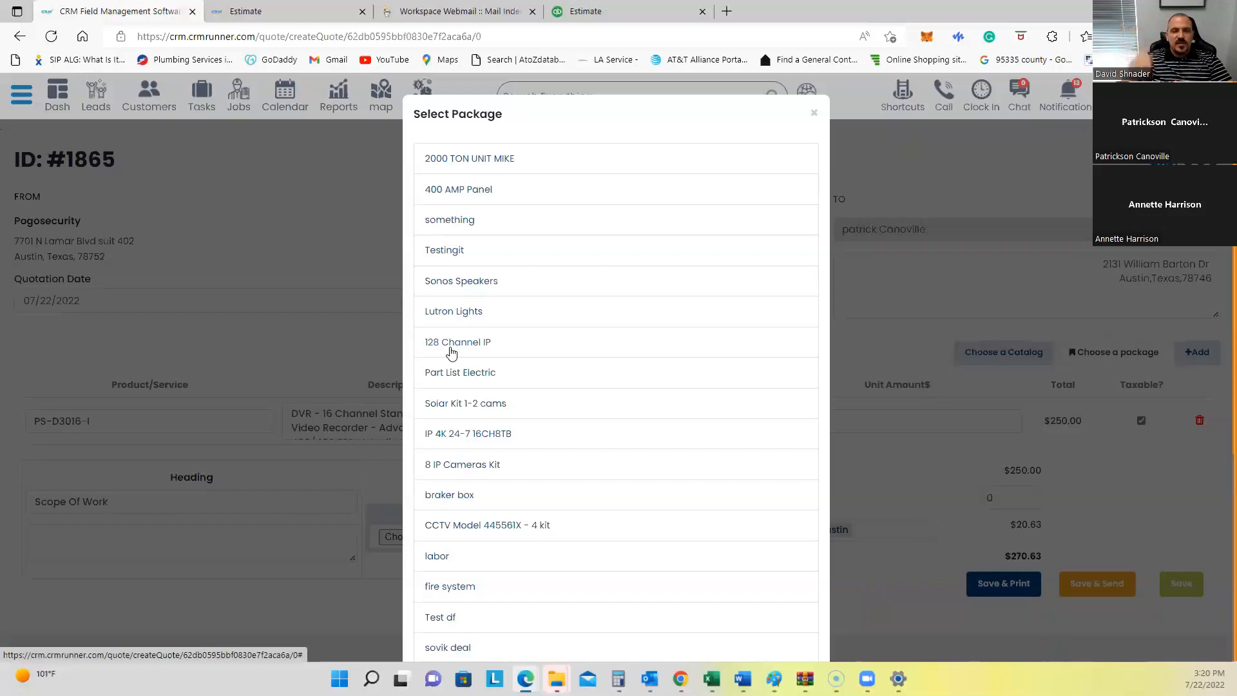
{"action": "left_click", "coordinate": [813, 115]}
{"action": "left_click", "coordinate": [21, 95]}
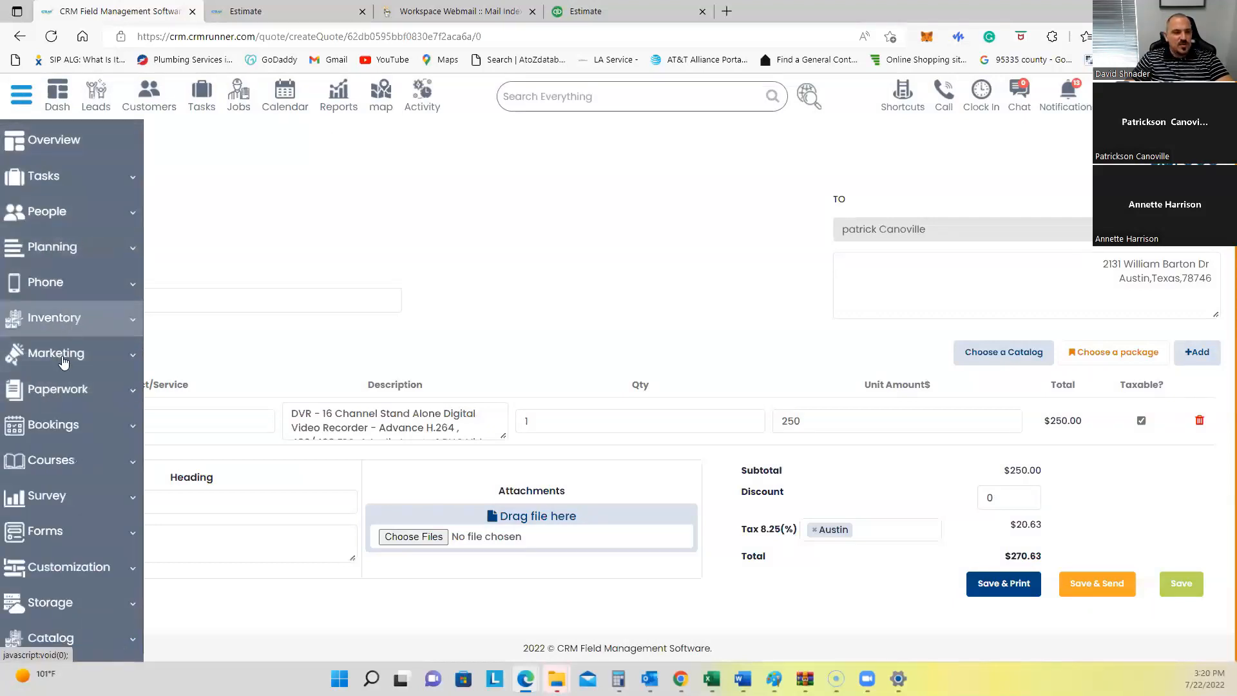
{"action": "left_click", "coordinate": [67, 389]}
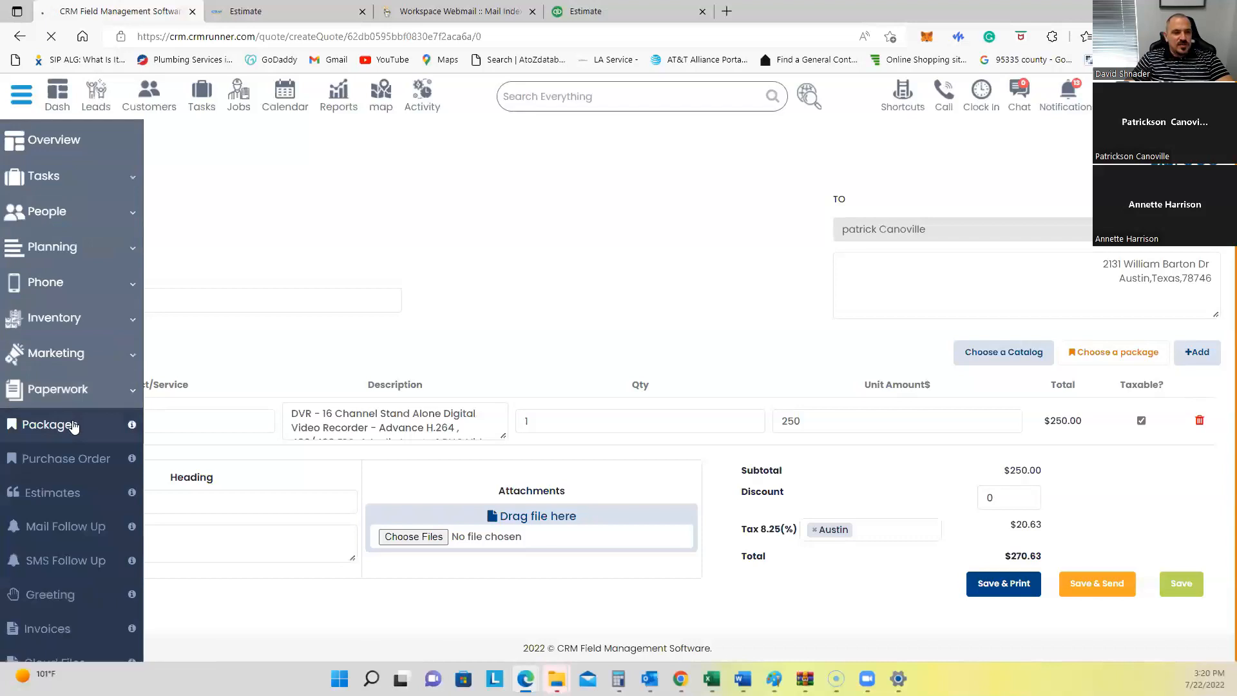
Step: Start a new package named 'generators' with an 'install' line described 'install transfer switch'
{"action": "left_click", "coordinate": [73, 425]}
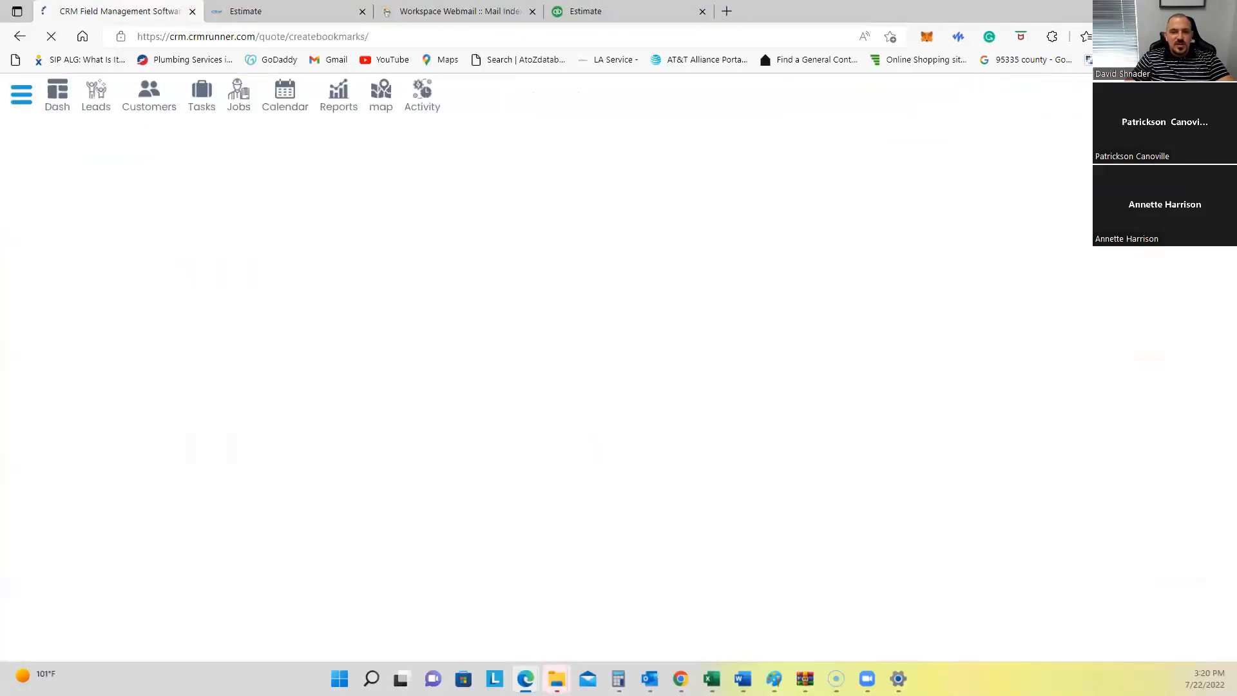
{"action": "left_click", "coordinate": [604, 186]}
{"action": "type", "text": "generators"}
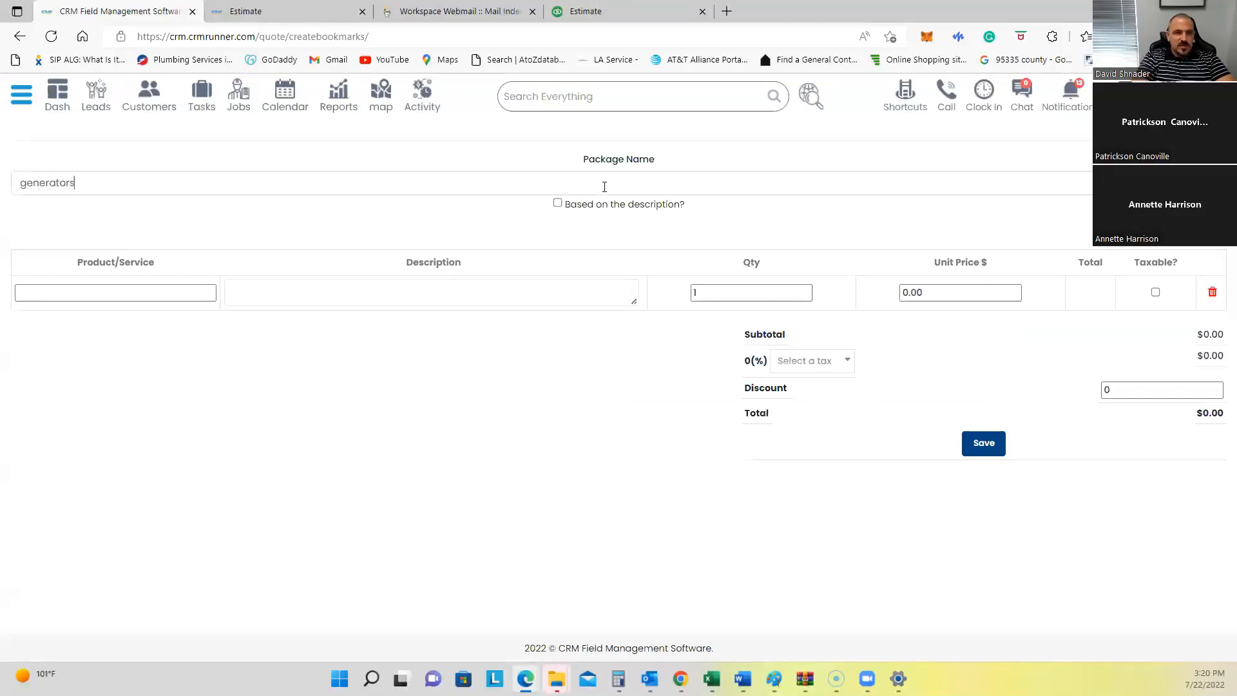
{"action": "left_click", "coordinate": [121, 295]}
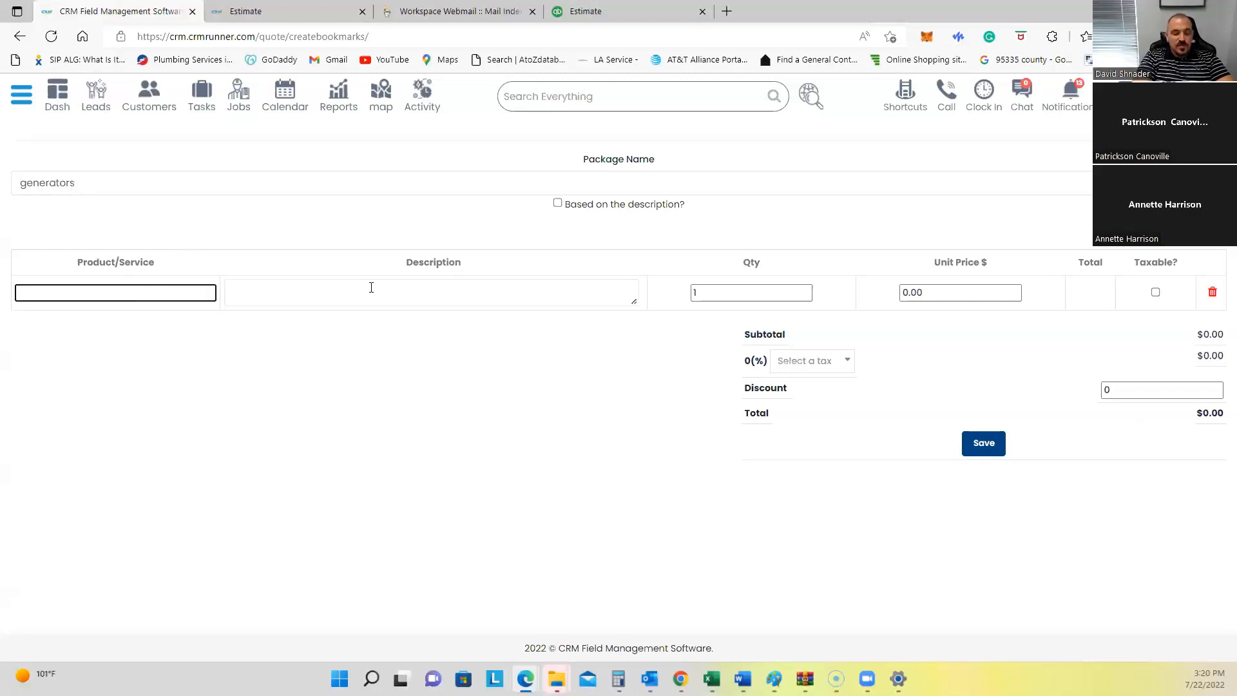
{"action": "type", "text": "nstall"}
{"action": "left_click", "coordinate": [371, 288]}
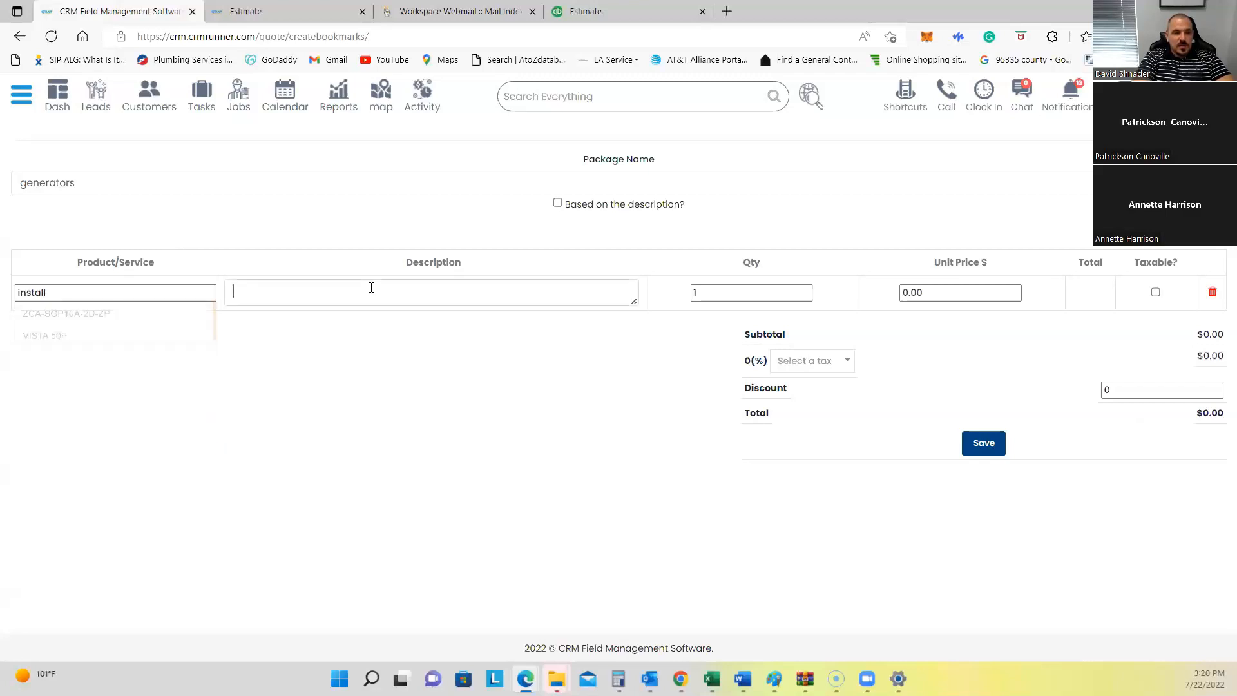
{"action": "type", "text": "install "}
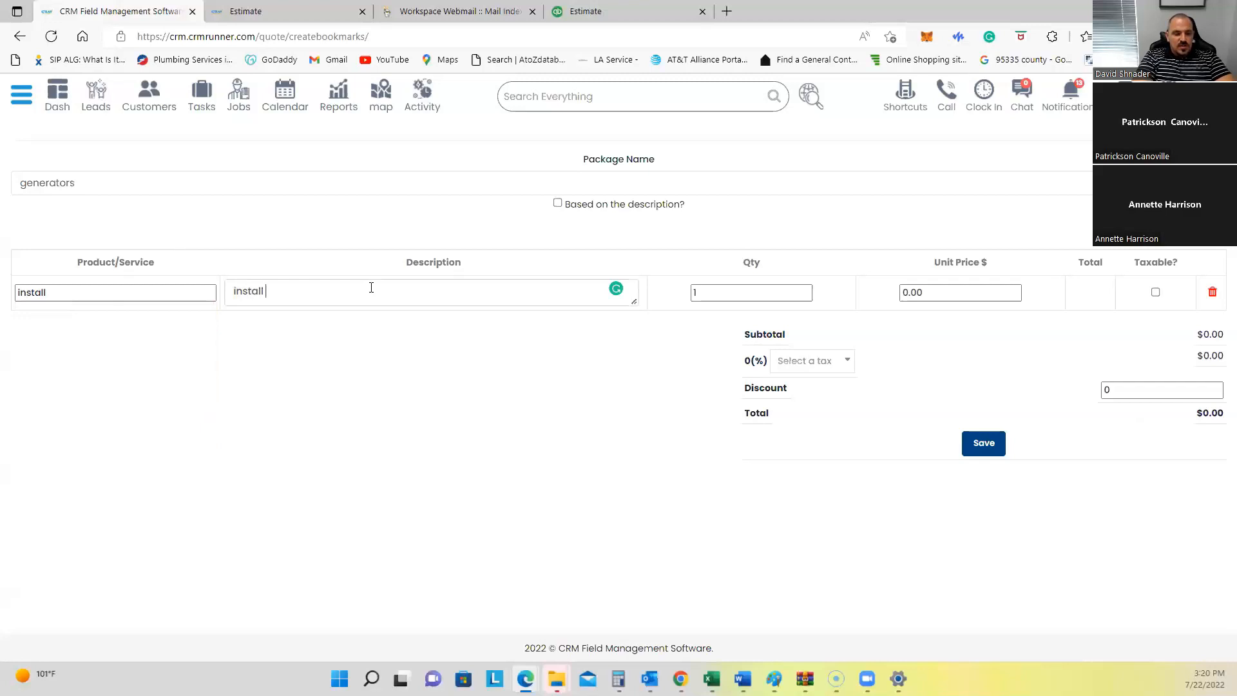
{"action": "type", "text": "transf"}
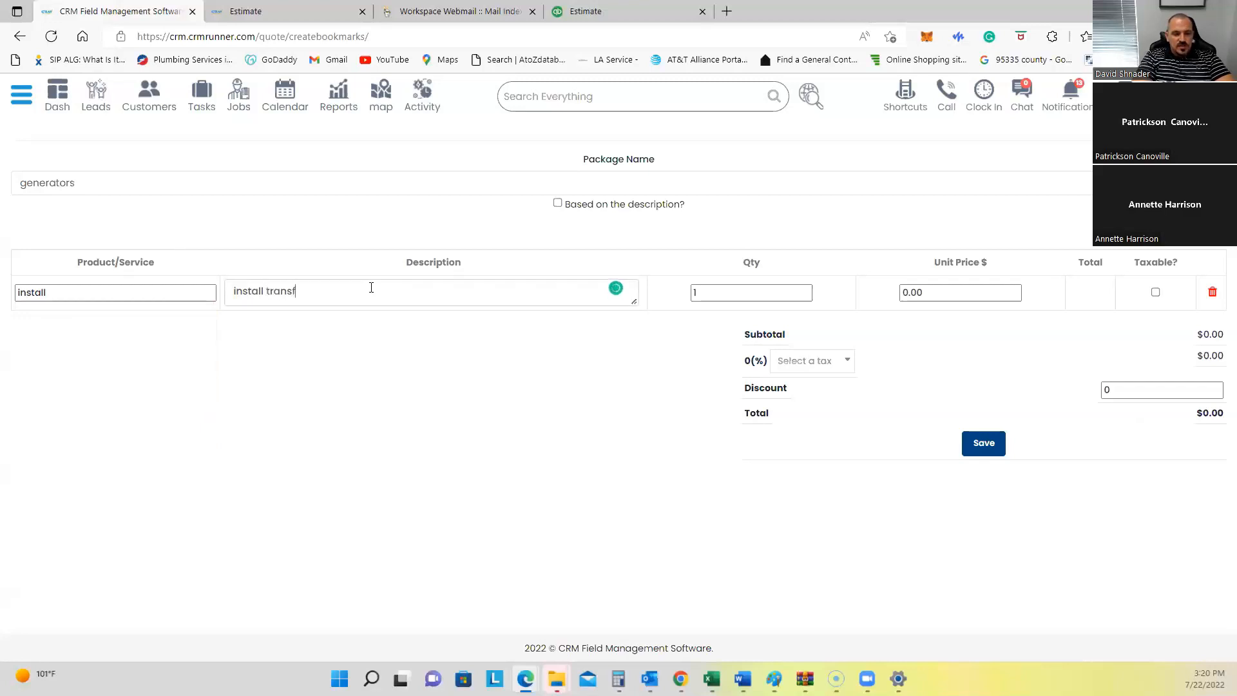
{"action": "type", "text": "er switch"}
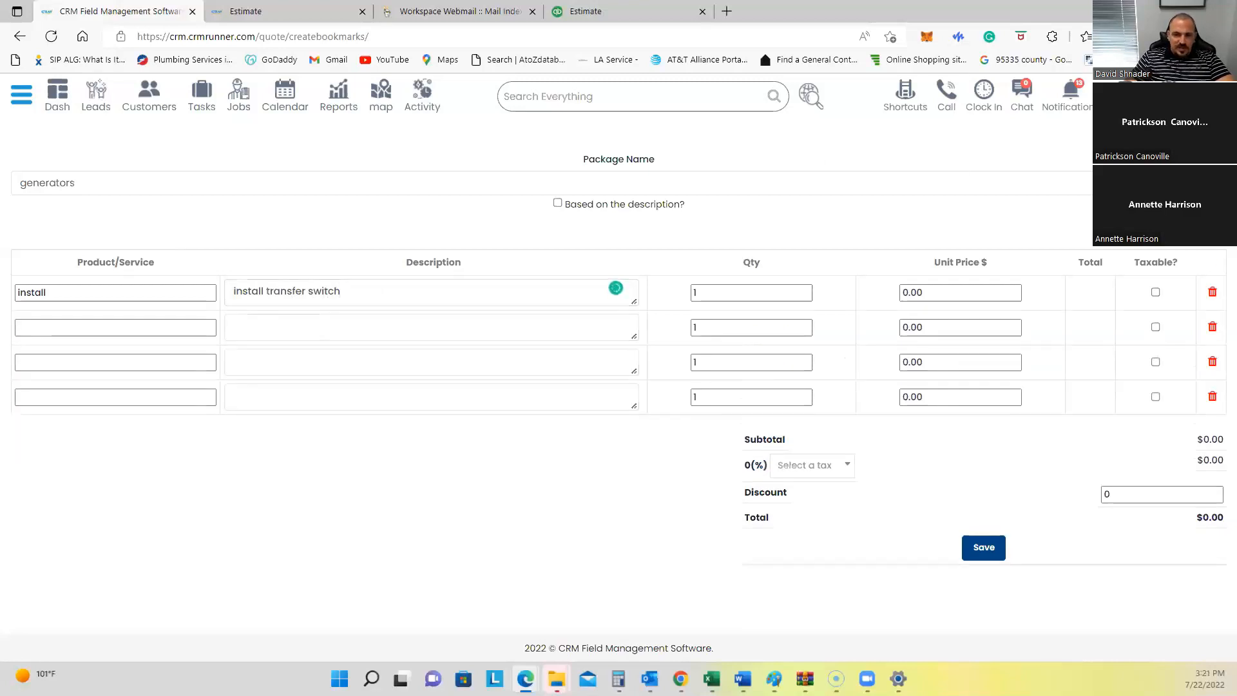
Step: Add 'generator pad' (described 'pad') and 'generator' ('generator on the pad') lines
{"action": "left_click", "coordinate": [123, 322]}
{"action": "type", "text": "fgenerat"}
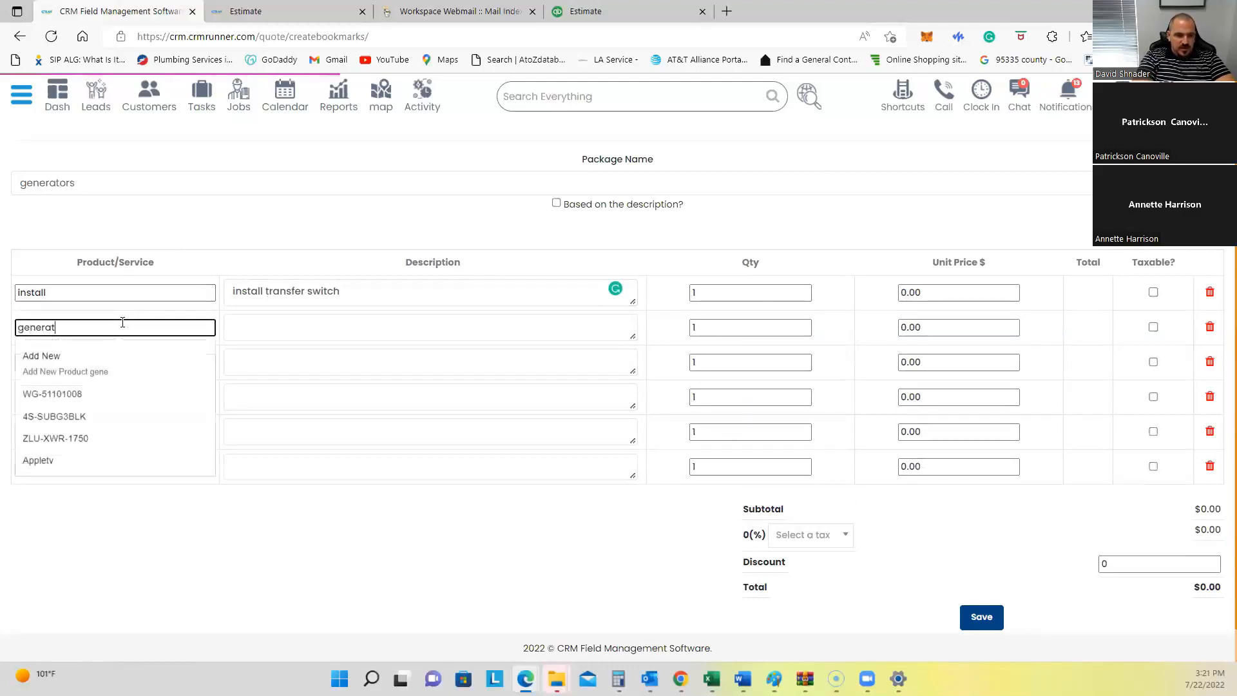
{"action": "type", "text": "or pad"}
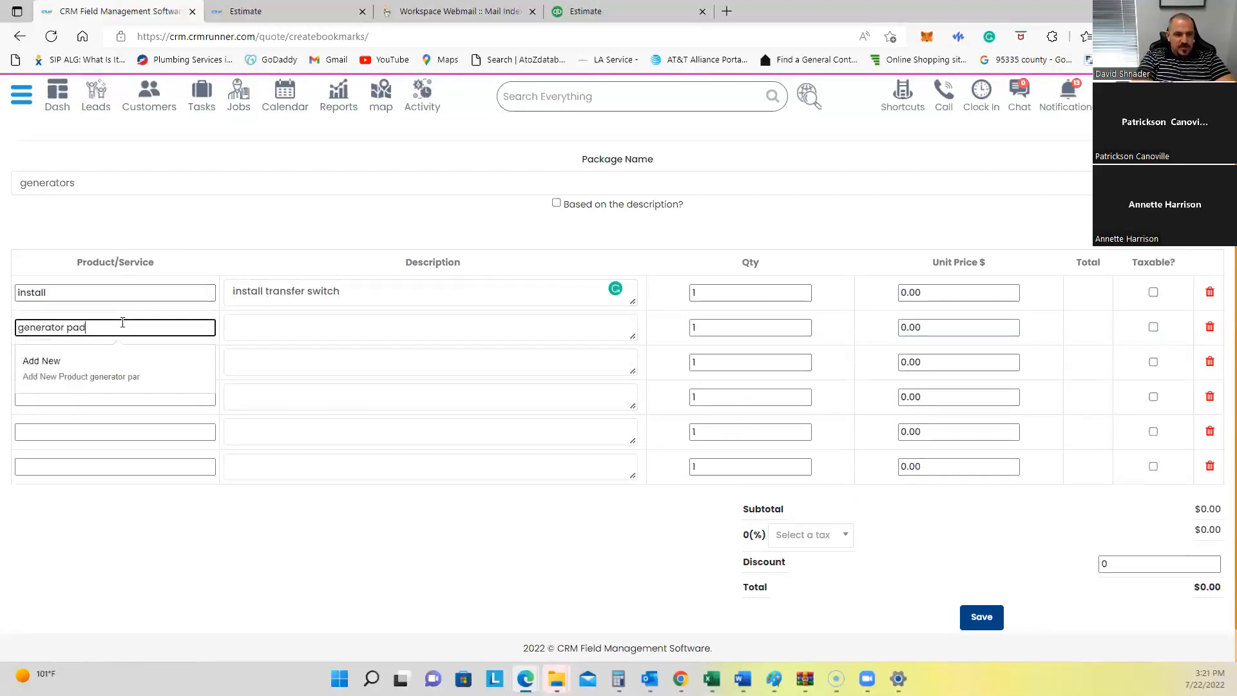
{"action": "key", "text": "Tab"}
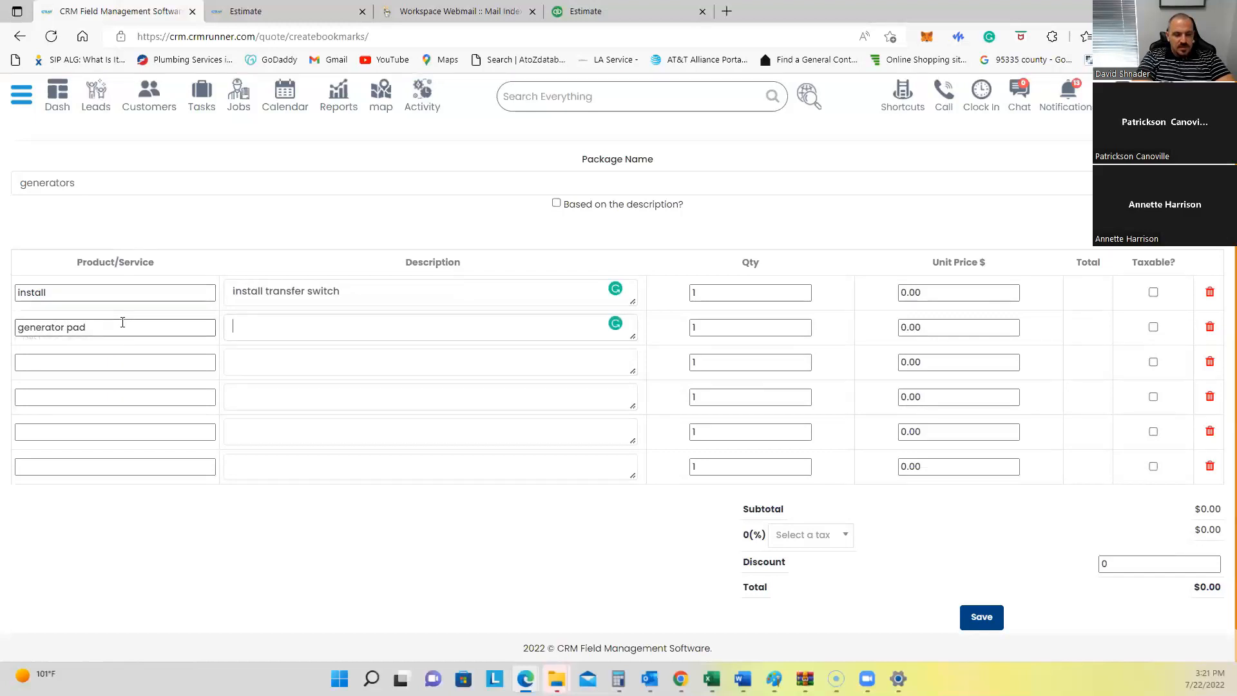
{"action": "left_click", "coordinate": [99, 356]}
{"action": "type", "text": "generator"}
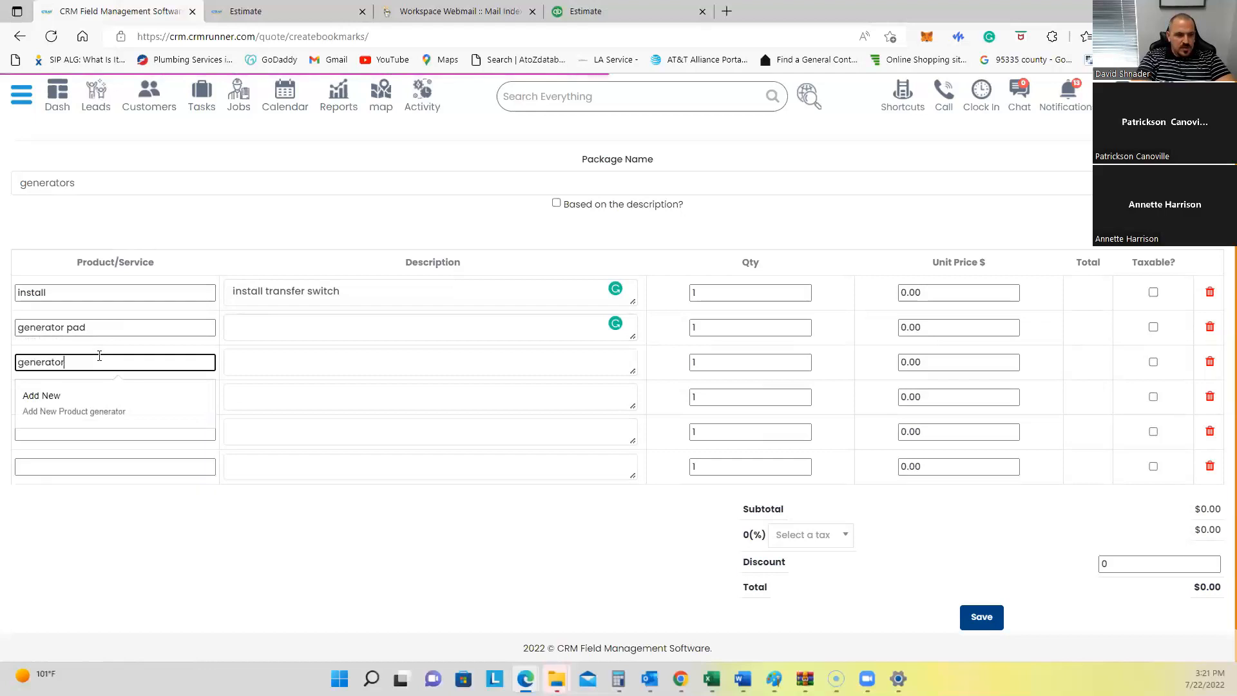
{"action": "key", "text": "Tab"}
{"action": "type", "text": "gene"}
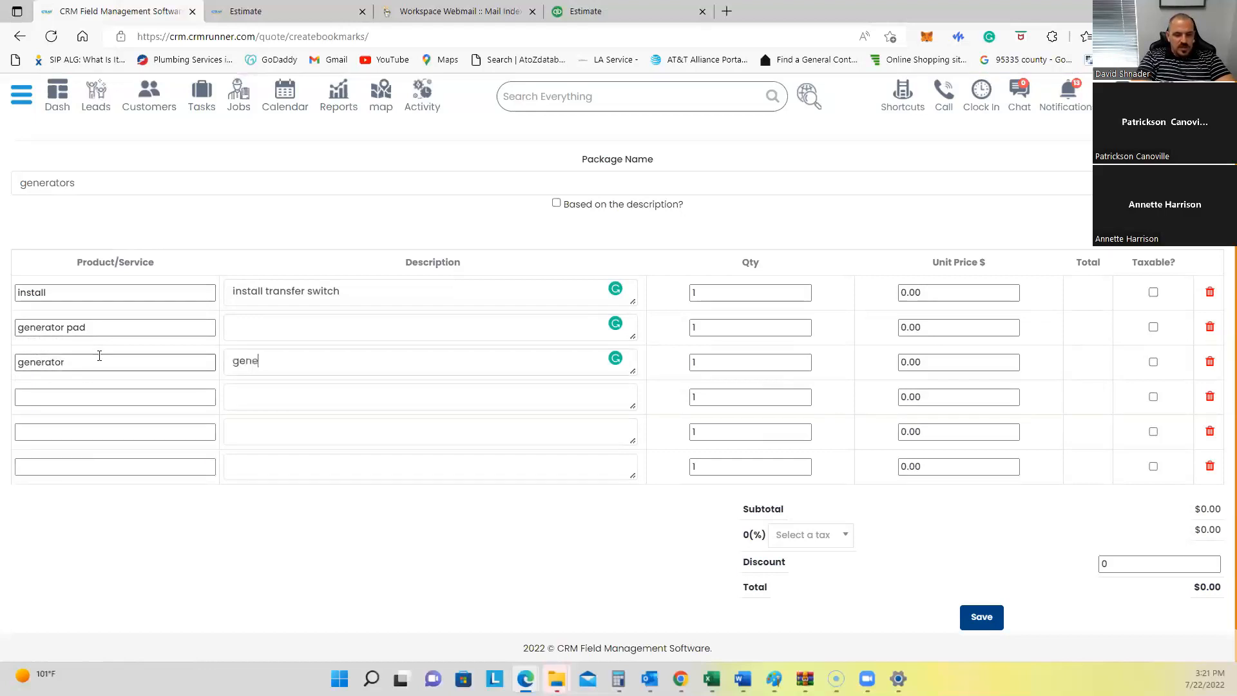
{"action": "type", "text": "rator on the pad"}
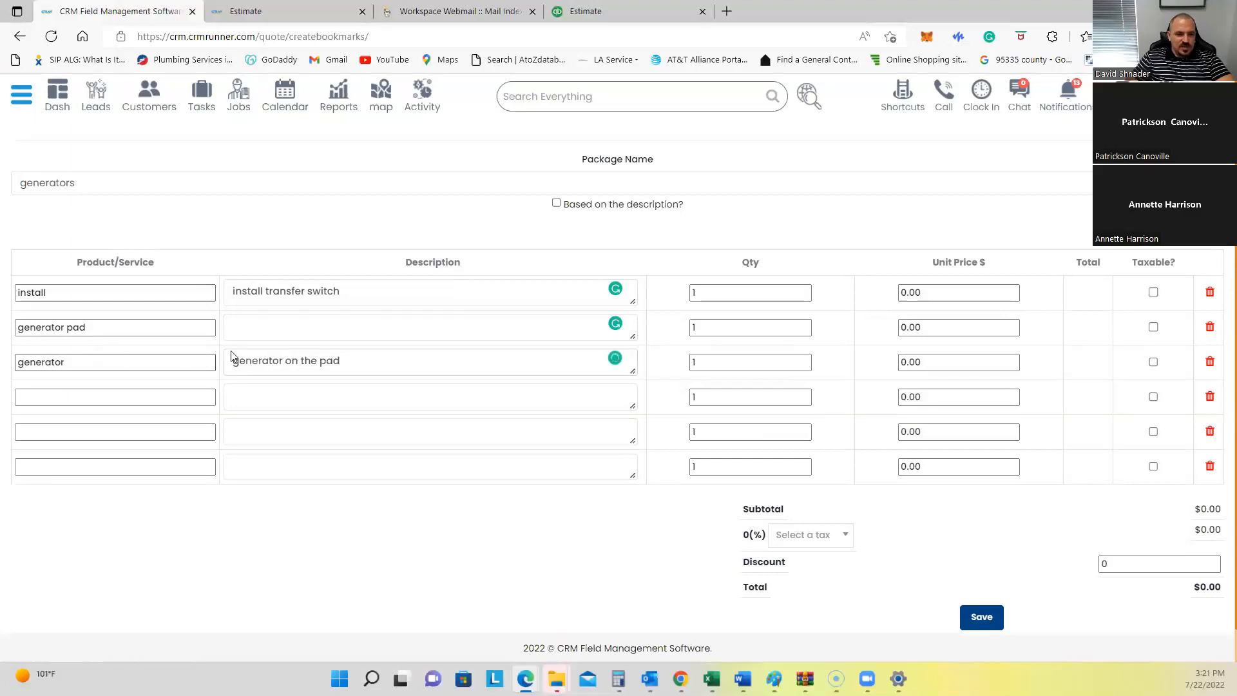
{"action": "left_click", "coordinate": [253, 337]}
{"action": "type", "text": "pad"}
Step: Add 'underground work' ('run direct burial electrical for generator') and 'install gast tank' ('labor for gas tank') lines
{"action": "left_click", "coordinate": [183, 395]}
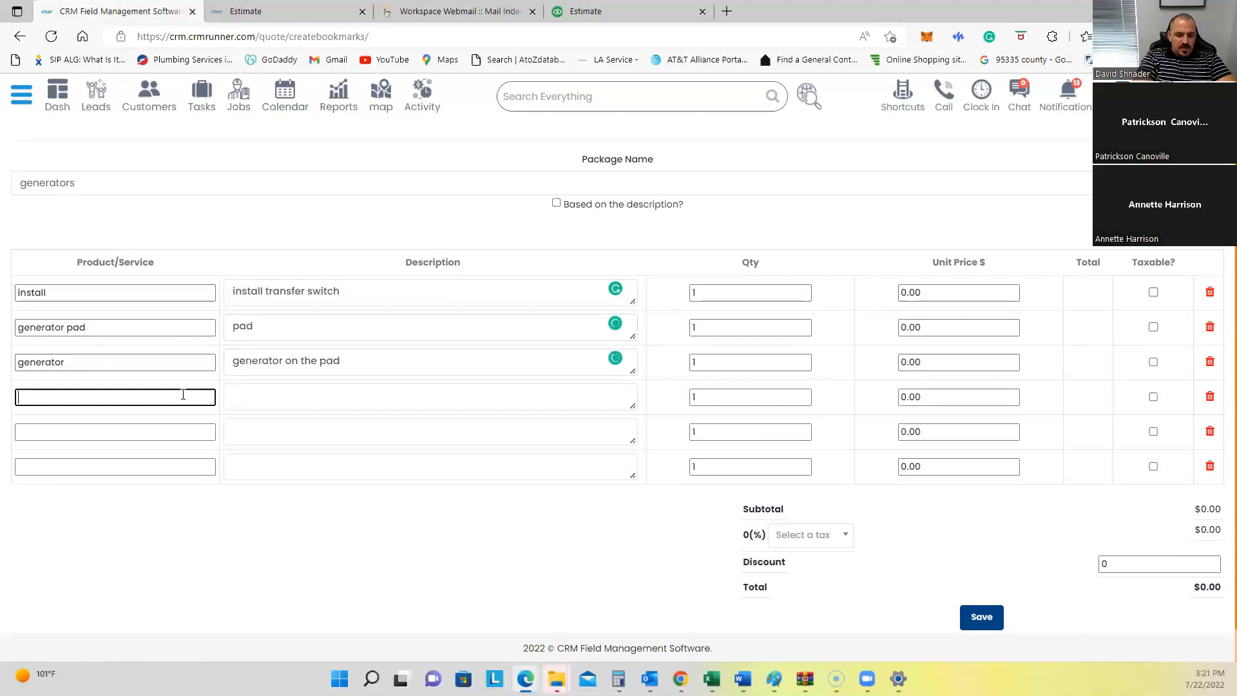
{"action": "type", "text": "underg"}
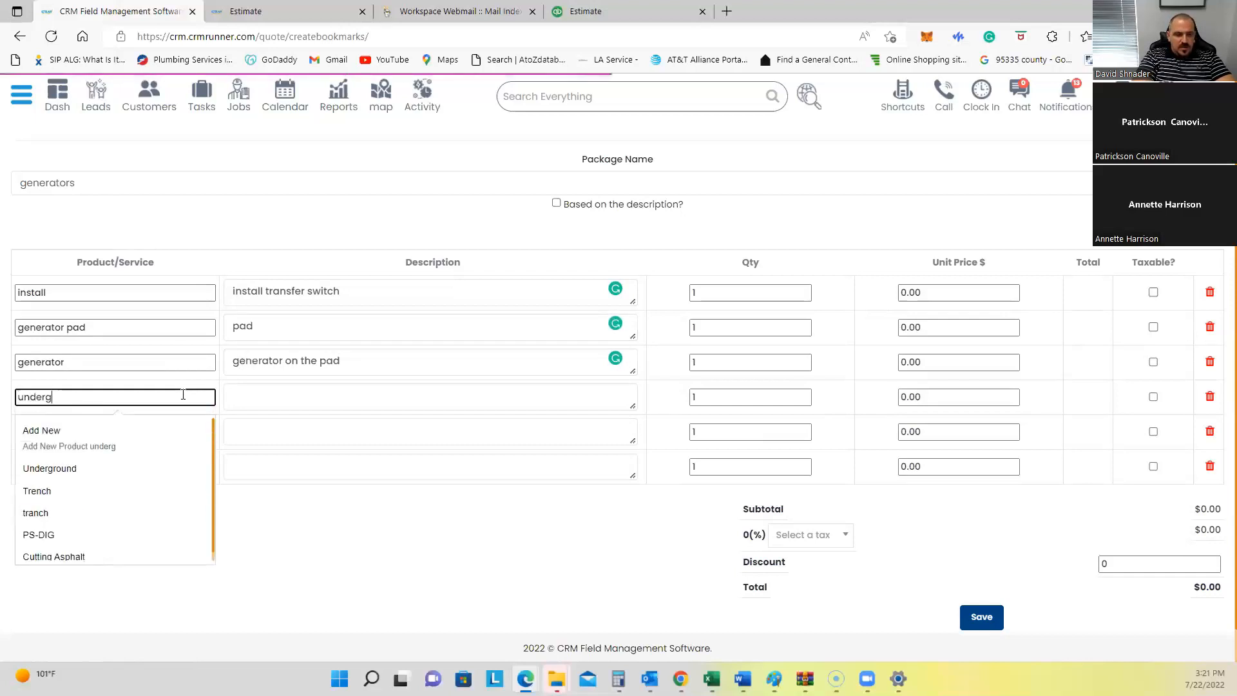
{"action": "type", "text": "round wo"}
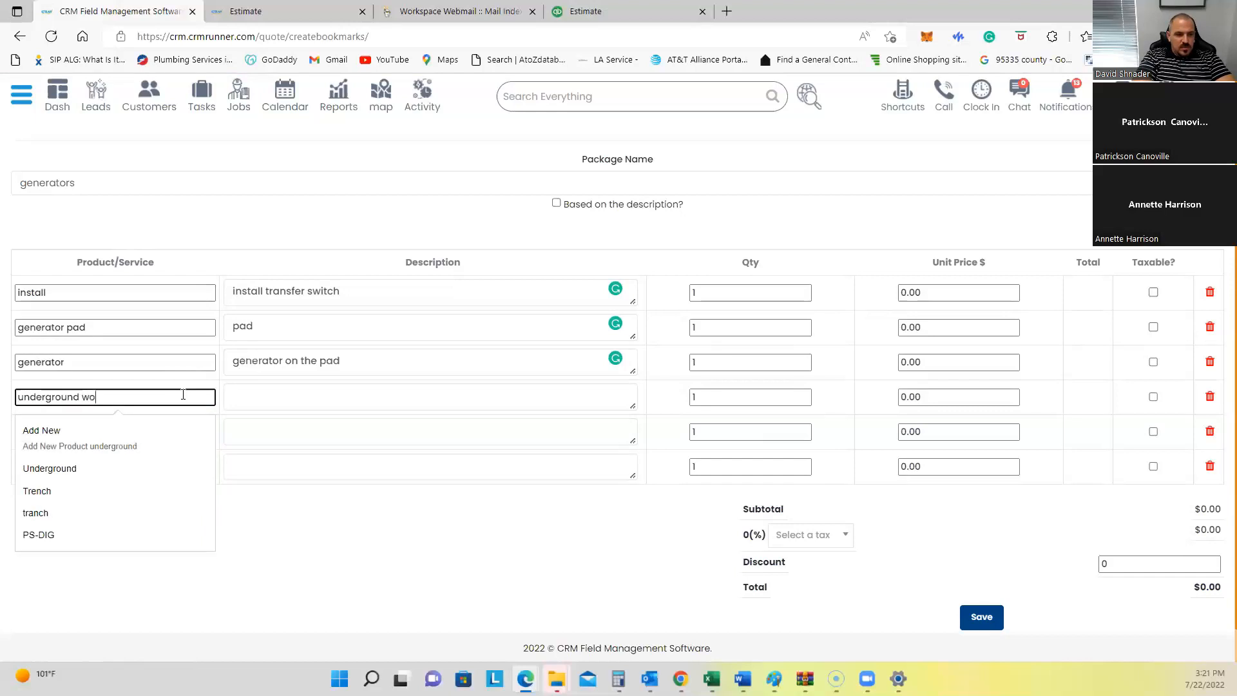
{"action": "type", "text": "rk"}
{"action": "key", "text": "Tab"}
{"action": "type", "text": "run direct"}
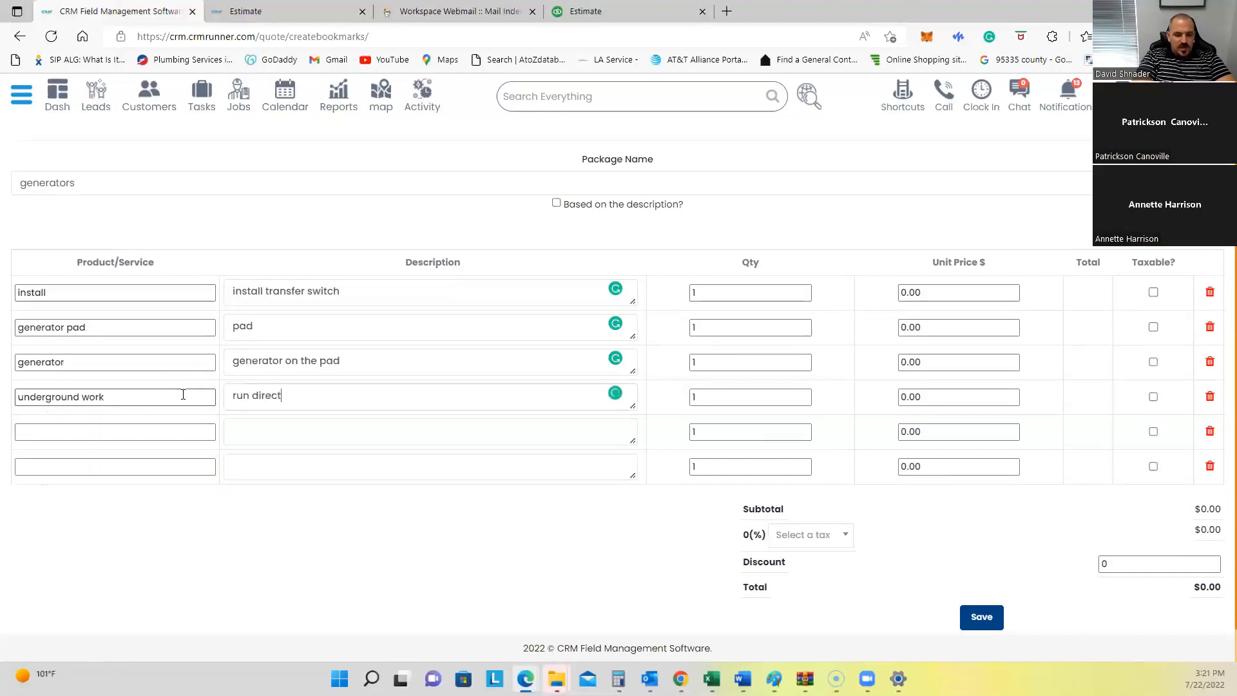
{"action": "type", "text": " burial electrical"}
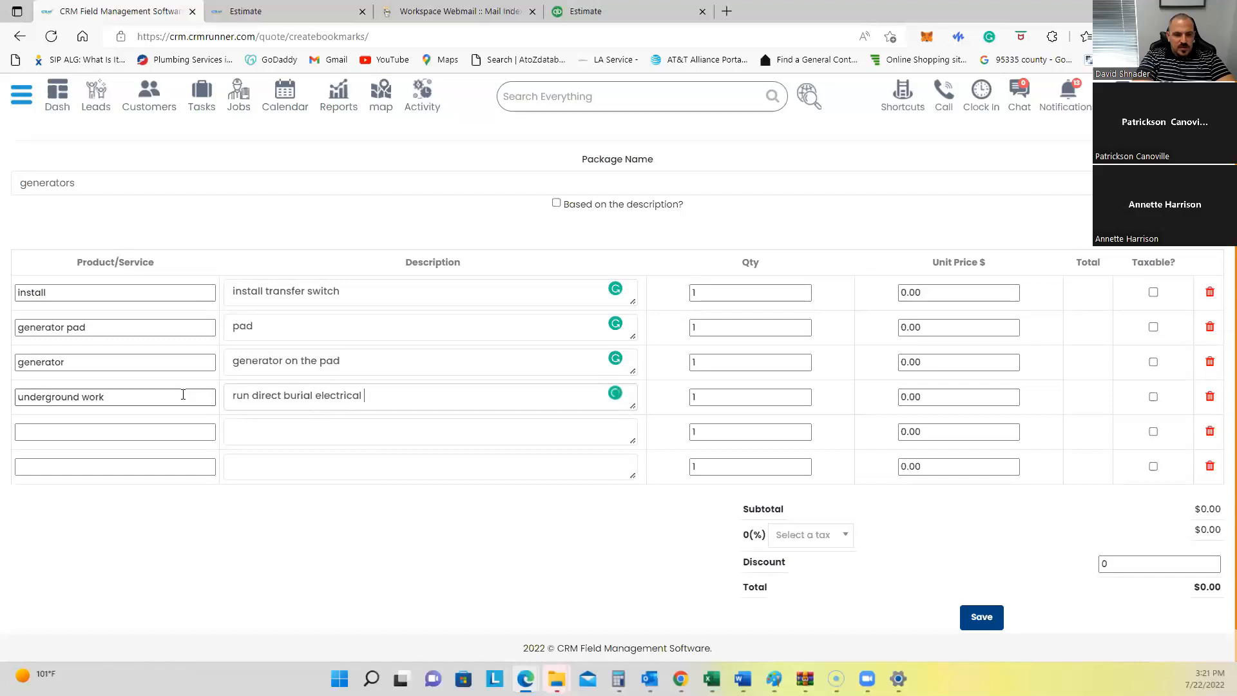
{"action": "type", "text": " for generator"}
{"action": "left_click", "coordinate": [123, 432]}
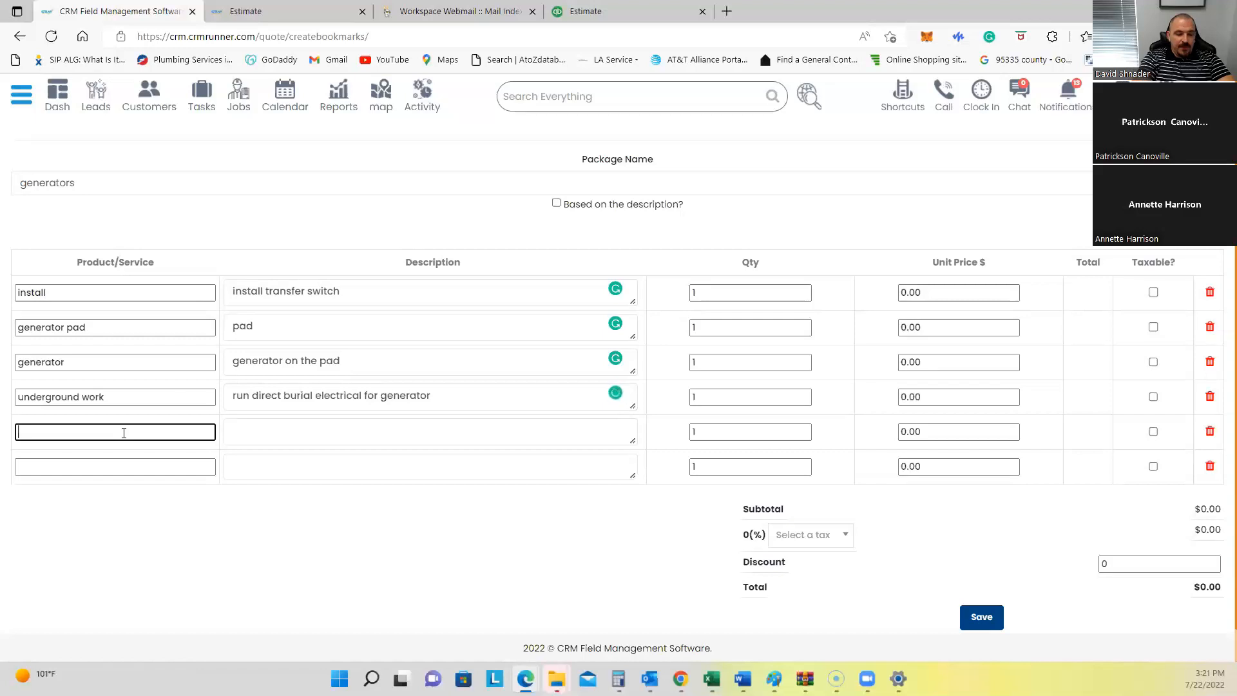
{"action": "type", "text": "install"}
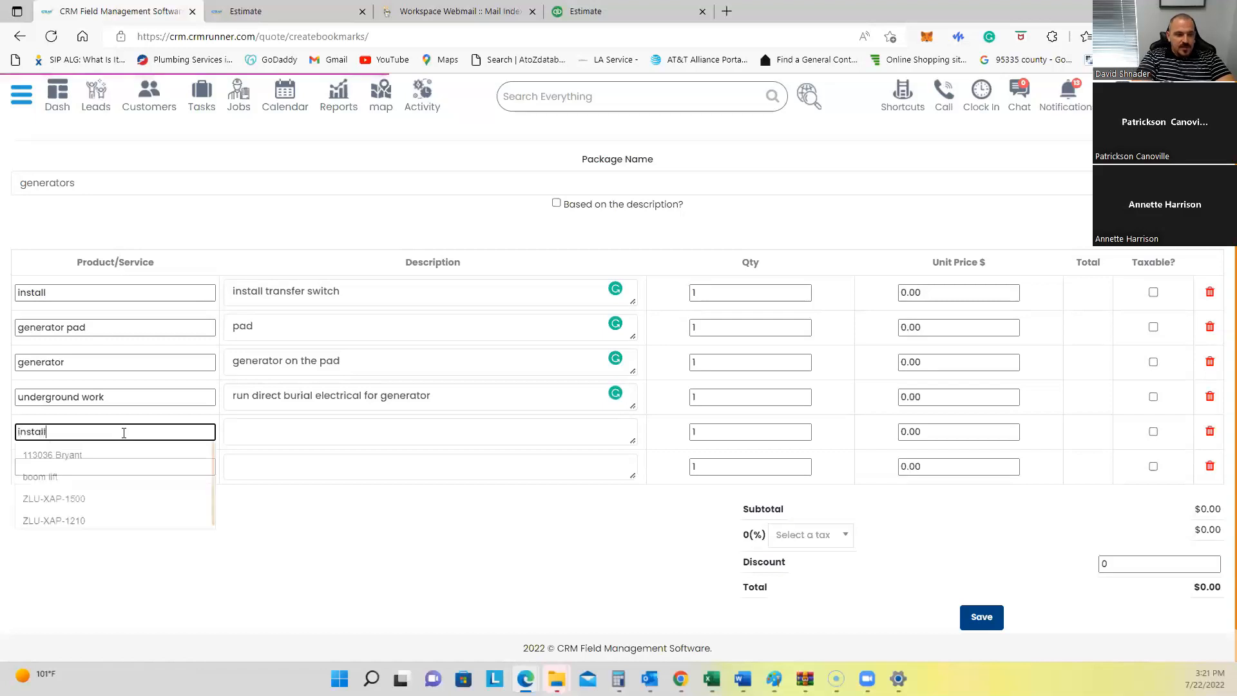
{"action": "type", "text": " gast tank"}
{"action": "key", "text": "Tab"}
{"action": "type", "text": "labor fo"}
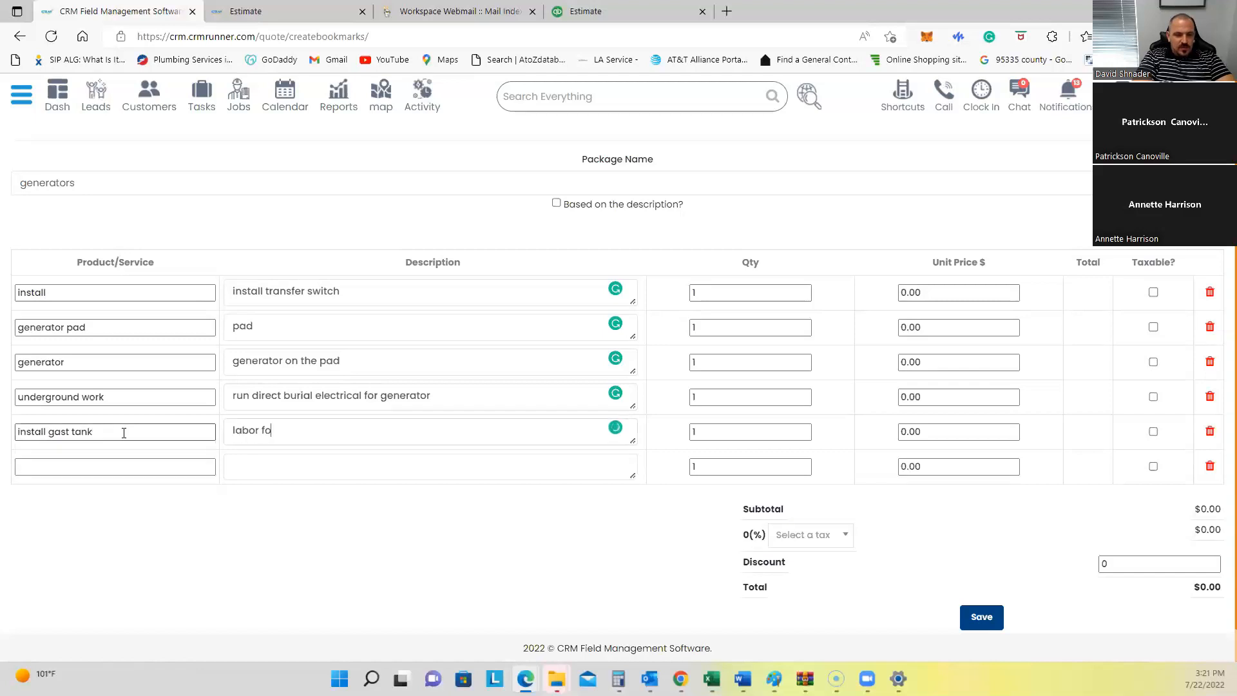
{"action": "type", "text": "r gas tank"}
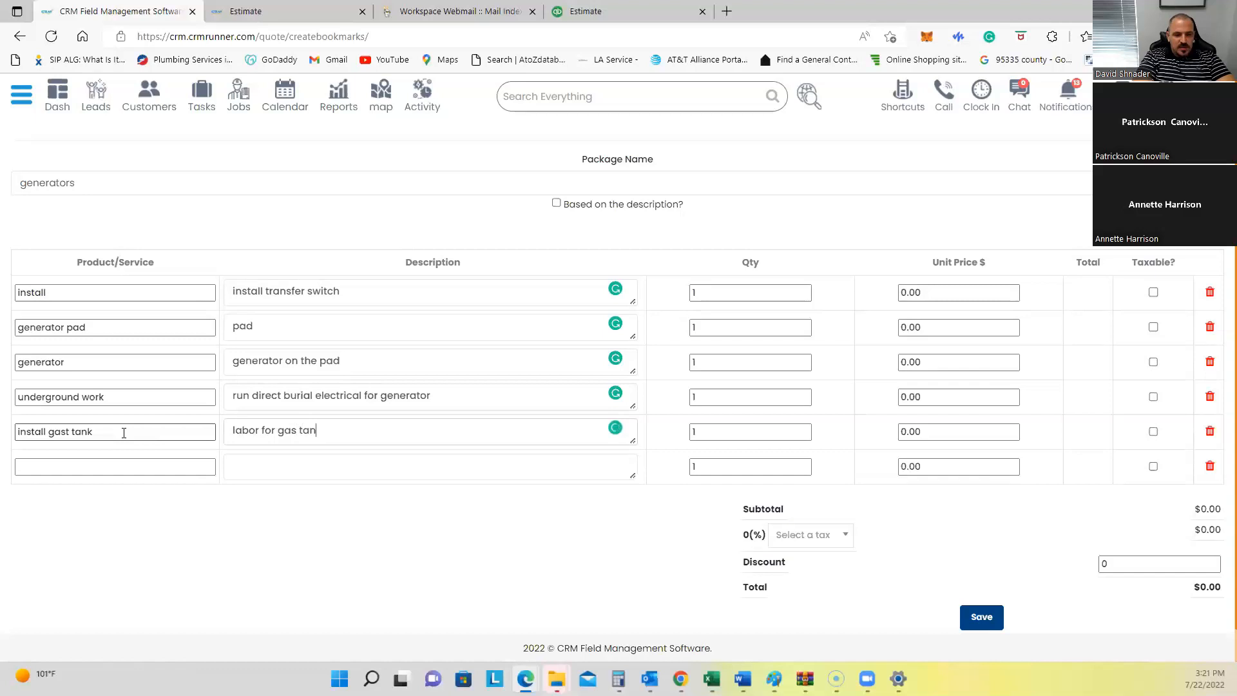
{"action": "left_click", "coordinate": [122, 466]}
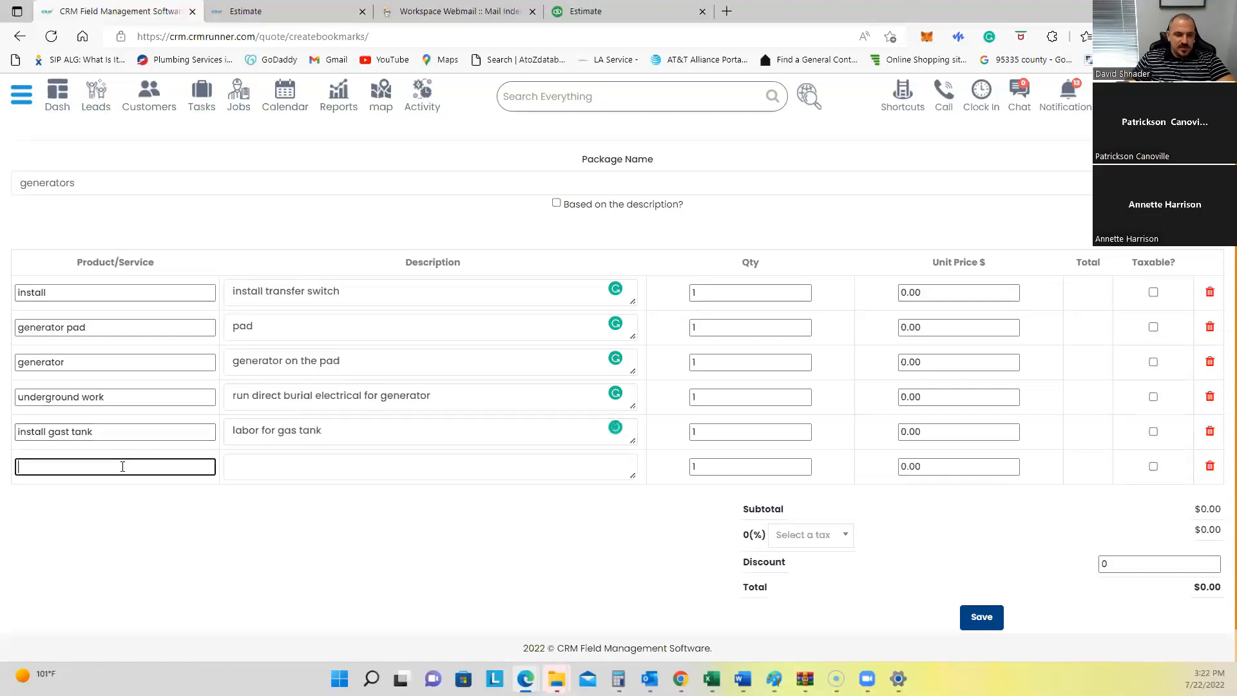
Step: Add 'underground pipe' ('piping underground'), 'drawing' ('electrical drawing') and 'permit' ('city fees + engineering') lines
{"action": "type", "text": "underground pipe"}
{"action": "key", "text": "Tab"}
{"action": "type", "text": "piping underground"}
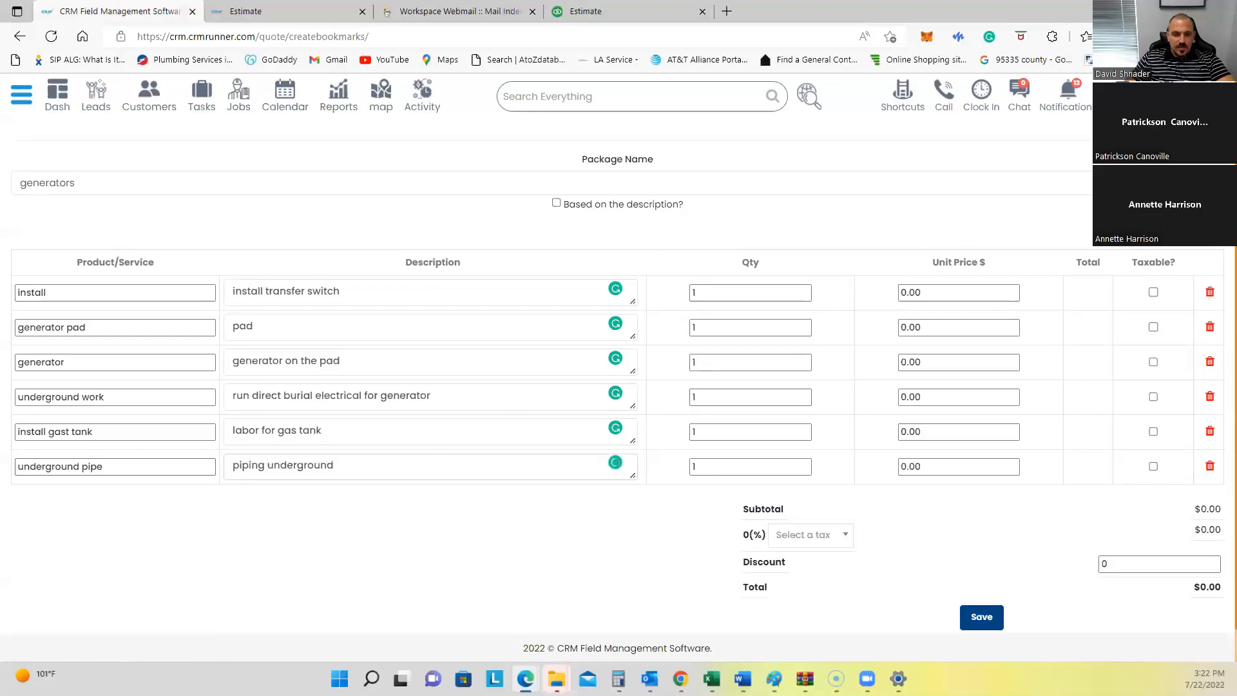
{"action": "left_click", "coordinate": [124, 502]}
{"action": "type", "text": "drawing"}
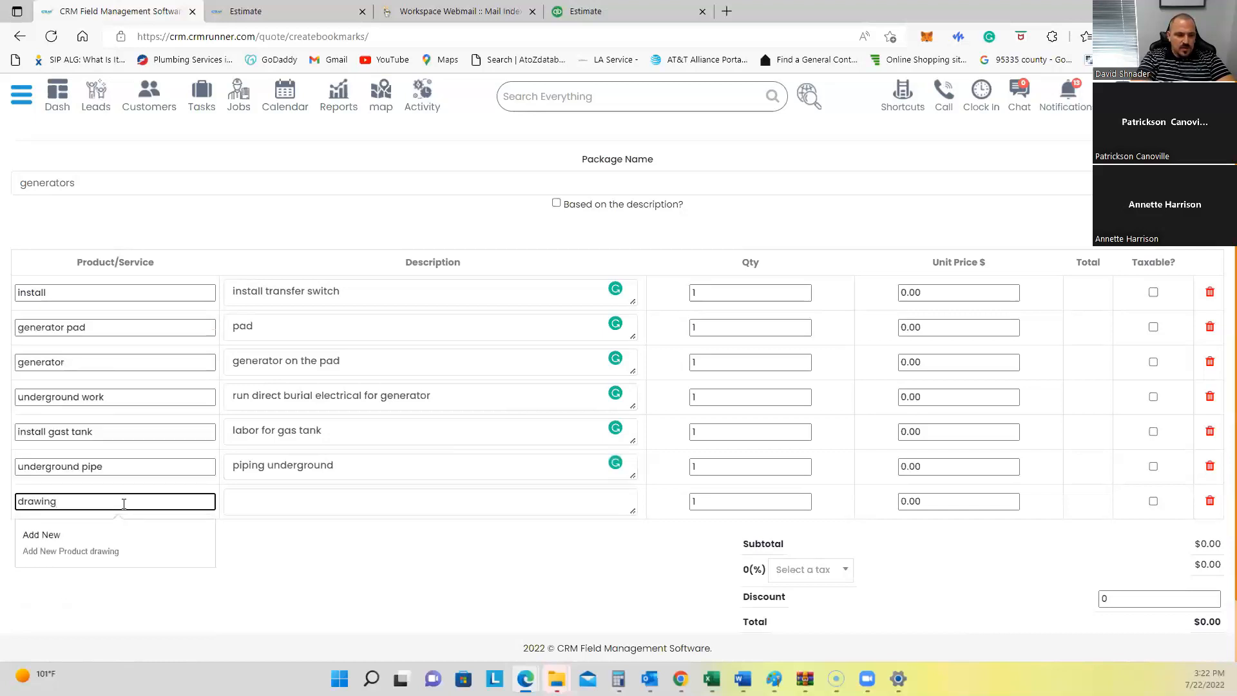
{"action": "left_click", "coordinate": [262, 501]}
{"action": "type", "text": "electrical"}
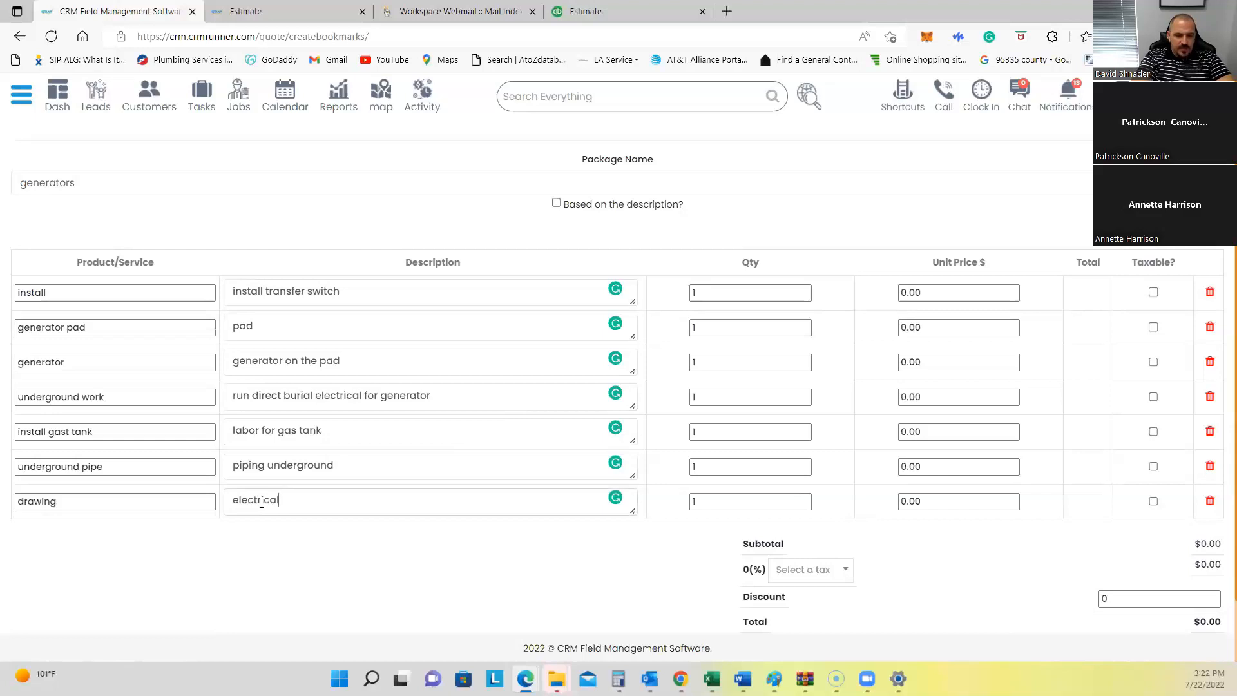
{"action": "type", "text": " drawing"}
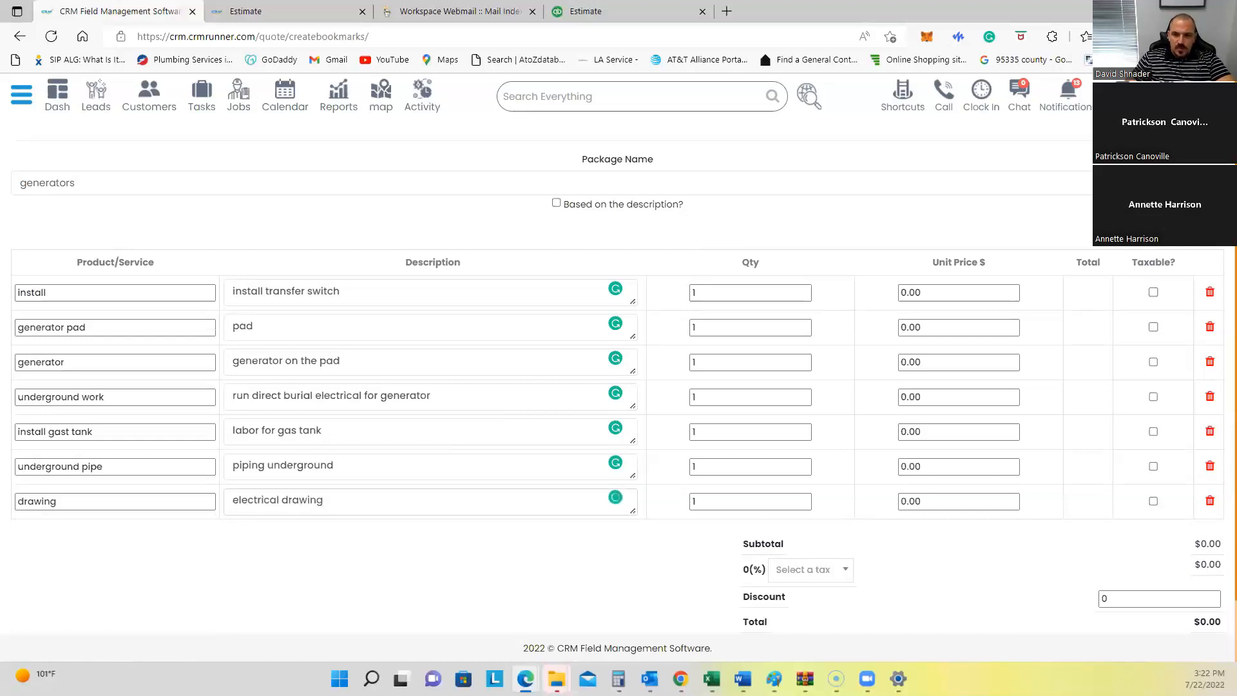
{"action": "left_click", "coordinate": [1184, 226]}
{"action": "left_click", "coordinate": [136, 540]}
{"action": "type", "text": "permit"}
{"action": "key", "text": "Tab"}
{"action": "type", "text": "c"}
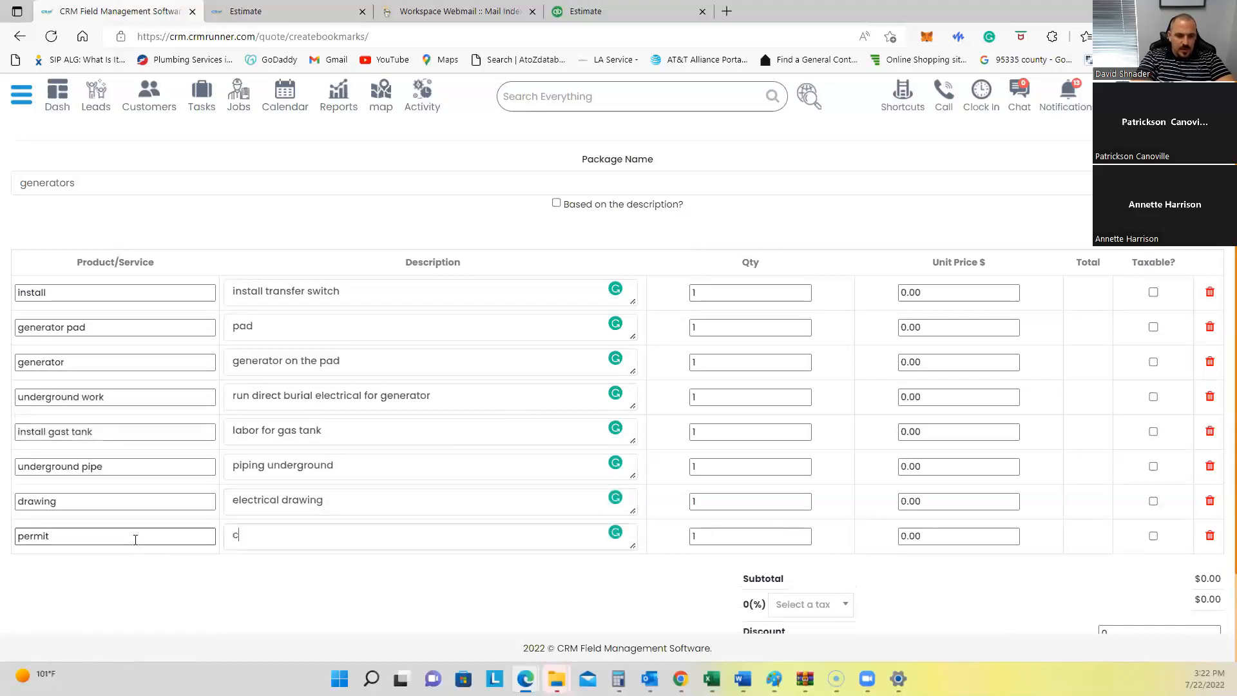
{"action": "type", "text": "ity fee"}
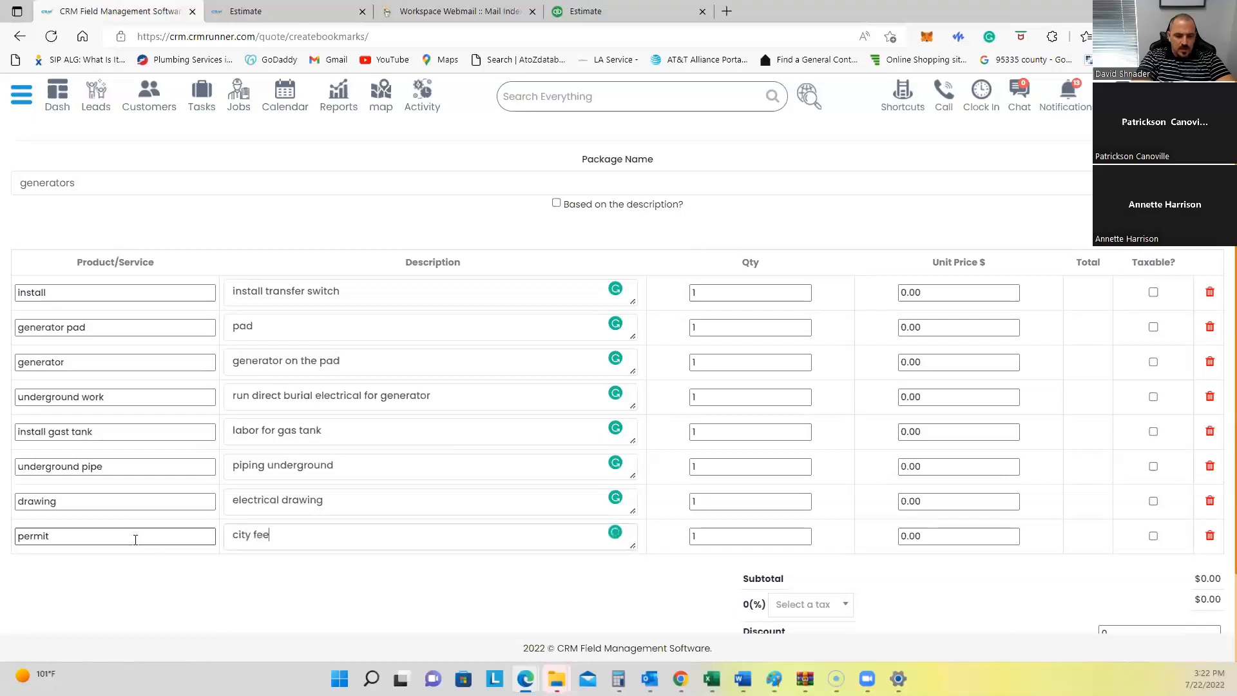
{"action": "type", "text": "s + en"}
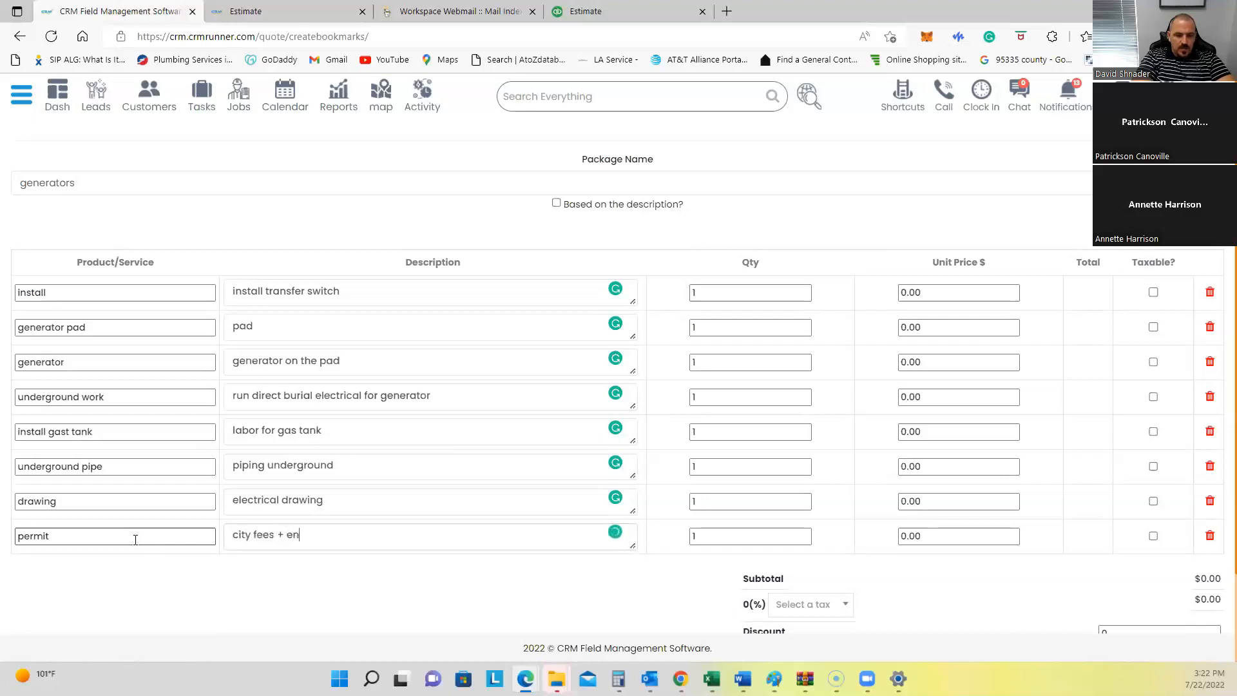
{"action": "type", "text": "gineering"}
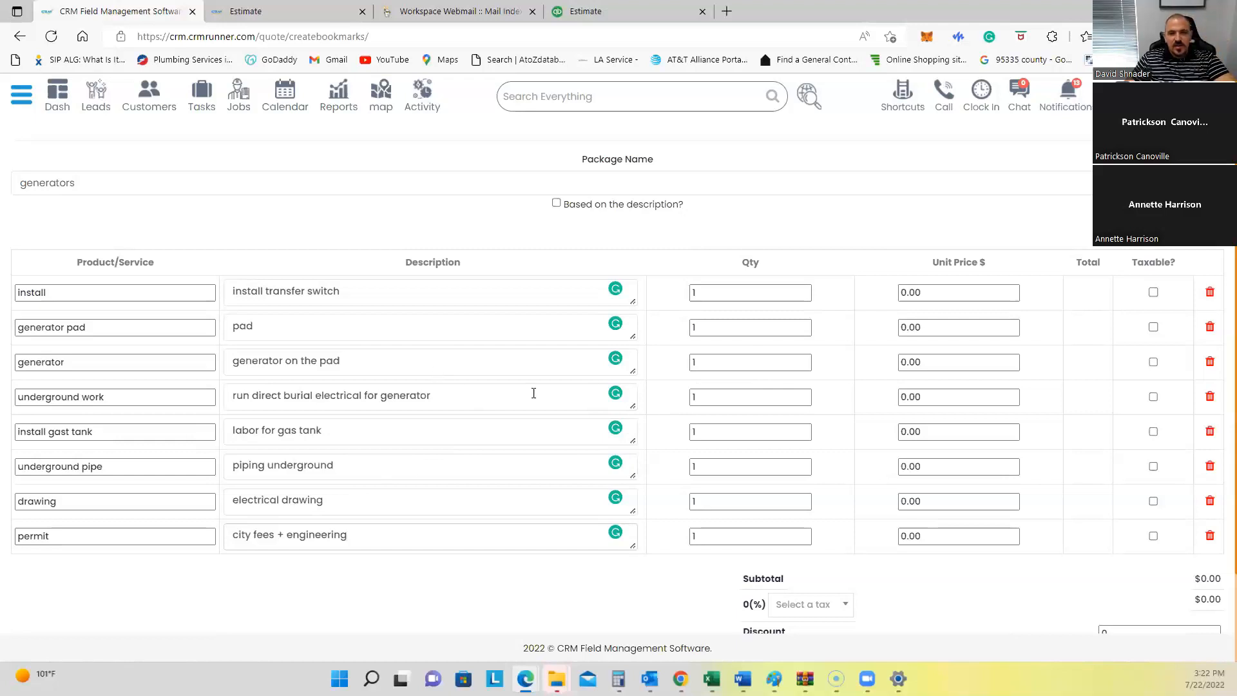
{"action": "left_click", "coordinate": [940, 287]}
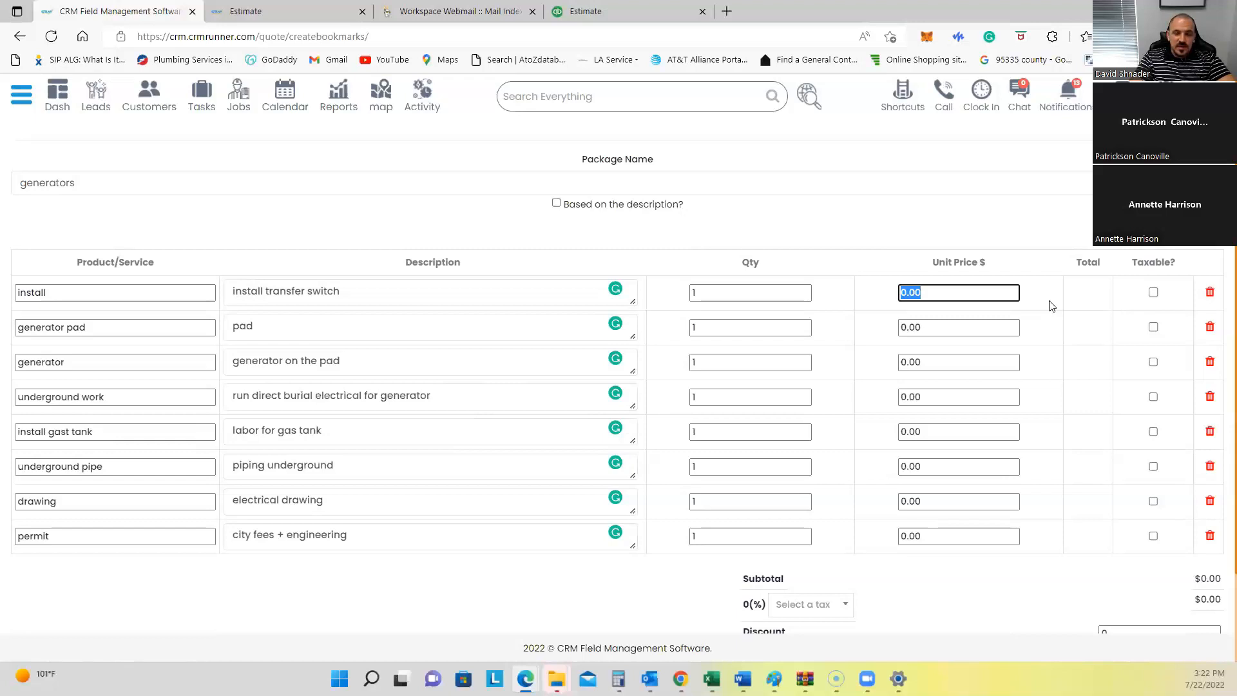
Step: Price install at 2000, generator pad at 500, generator at 6000 and underground work at 1200
{"action": "type", "text": "2000"}
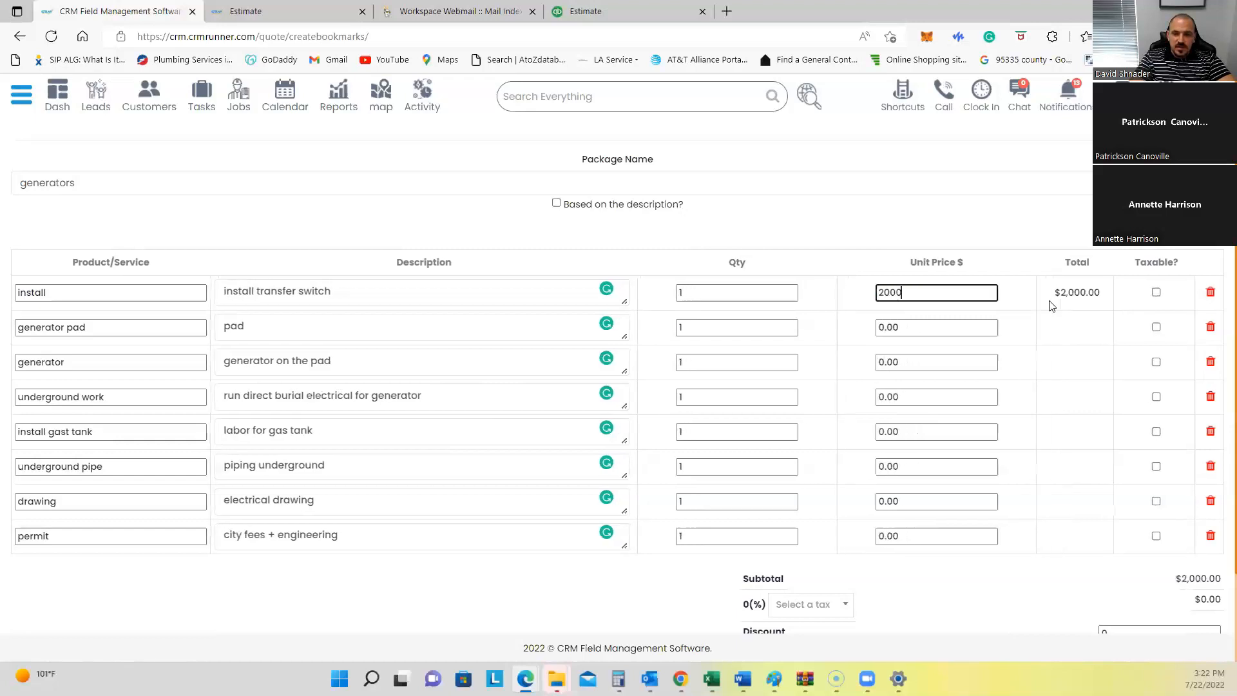
{"action": "key", "text": "Tab"}
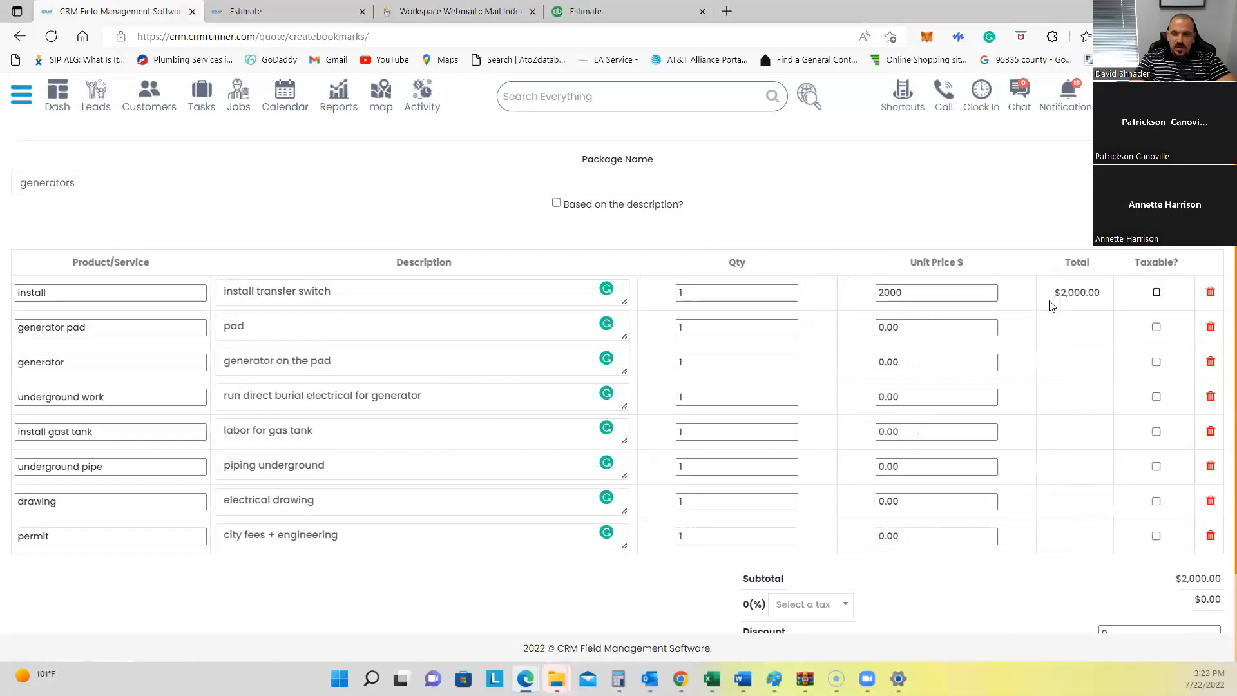
{"action": "left_click", "coordinate": [913, 327]}
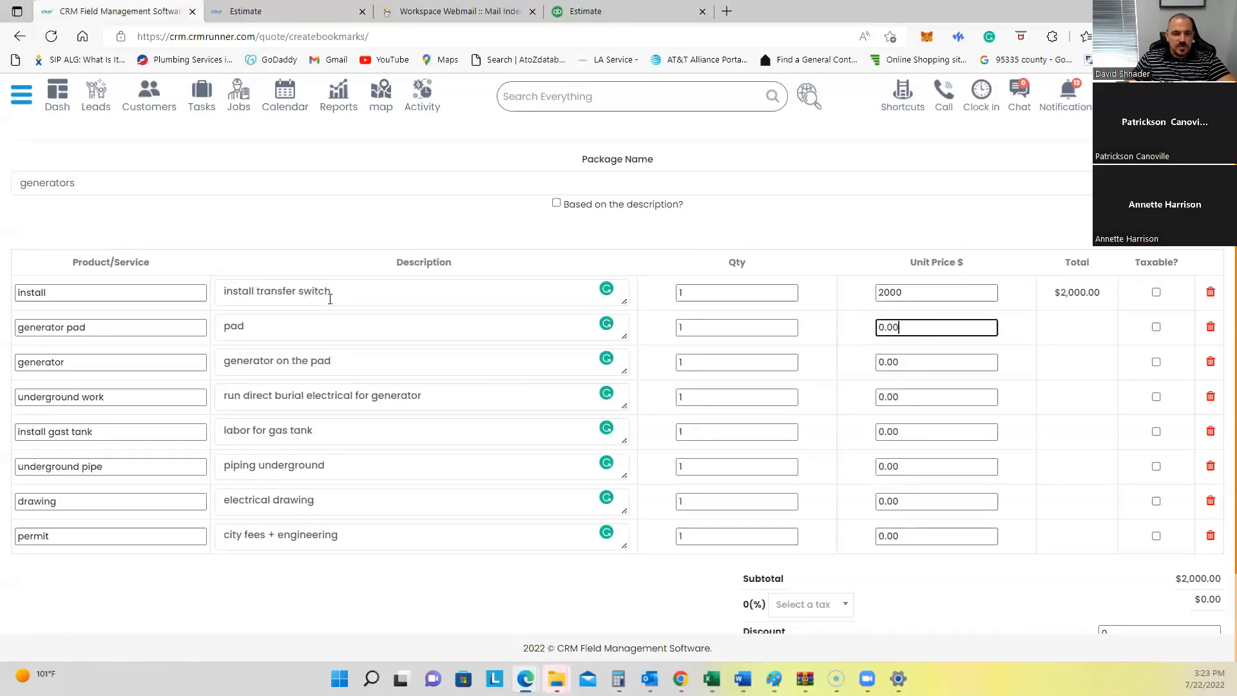
{"action": "double_click", "coordinate": [879, 326]}
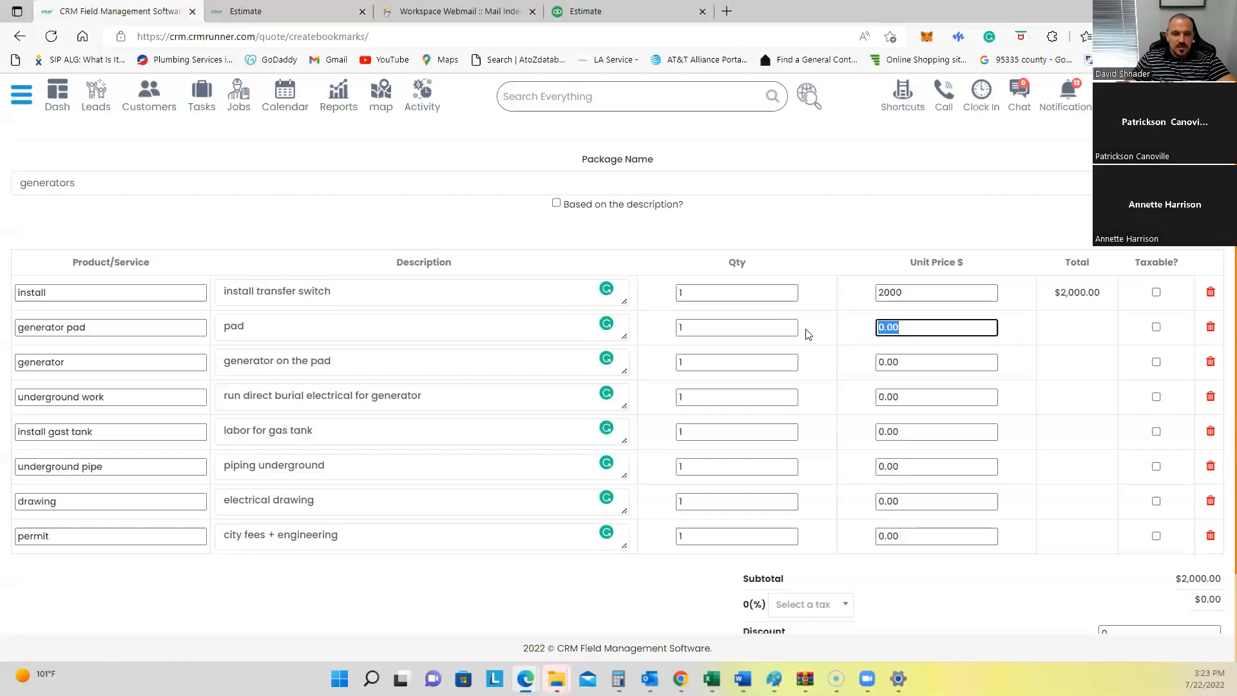
{"action": "type", "text": "500"}
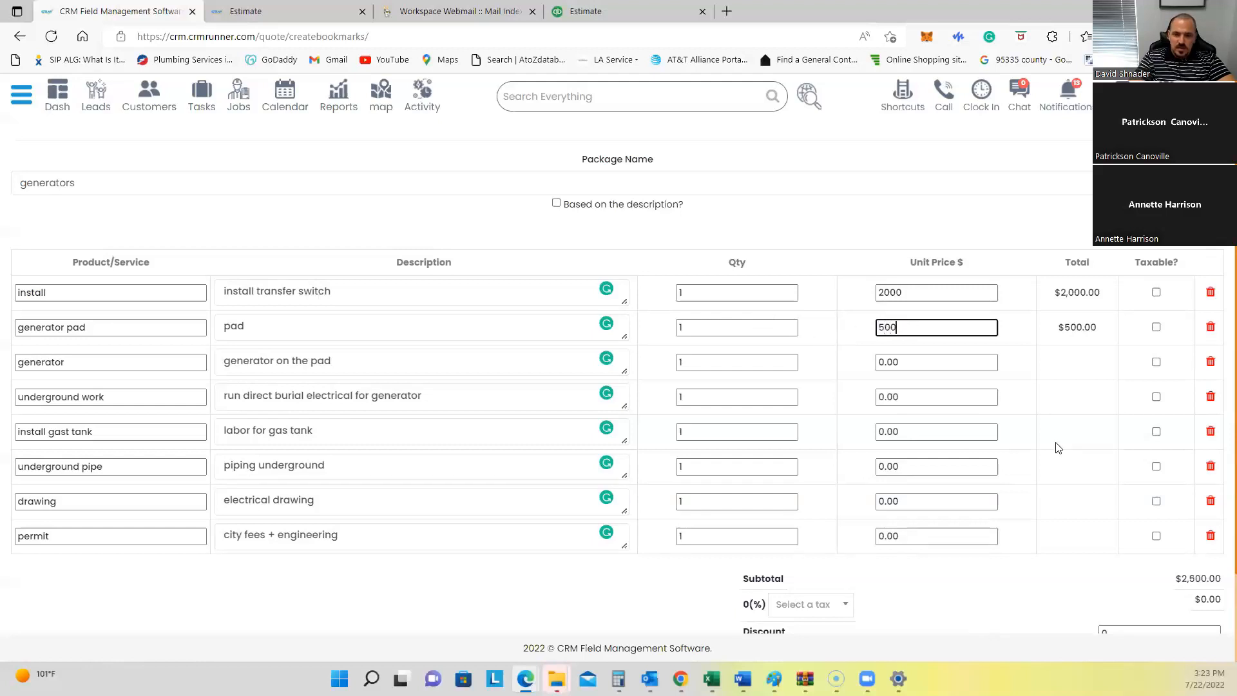
{"action": "double_click", "coordinate": [898, 362]}
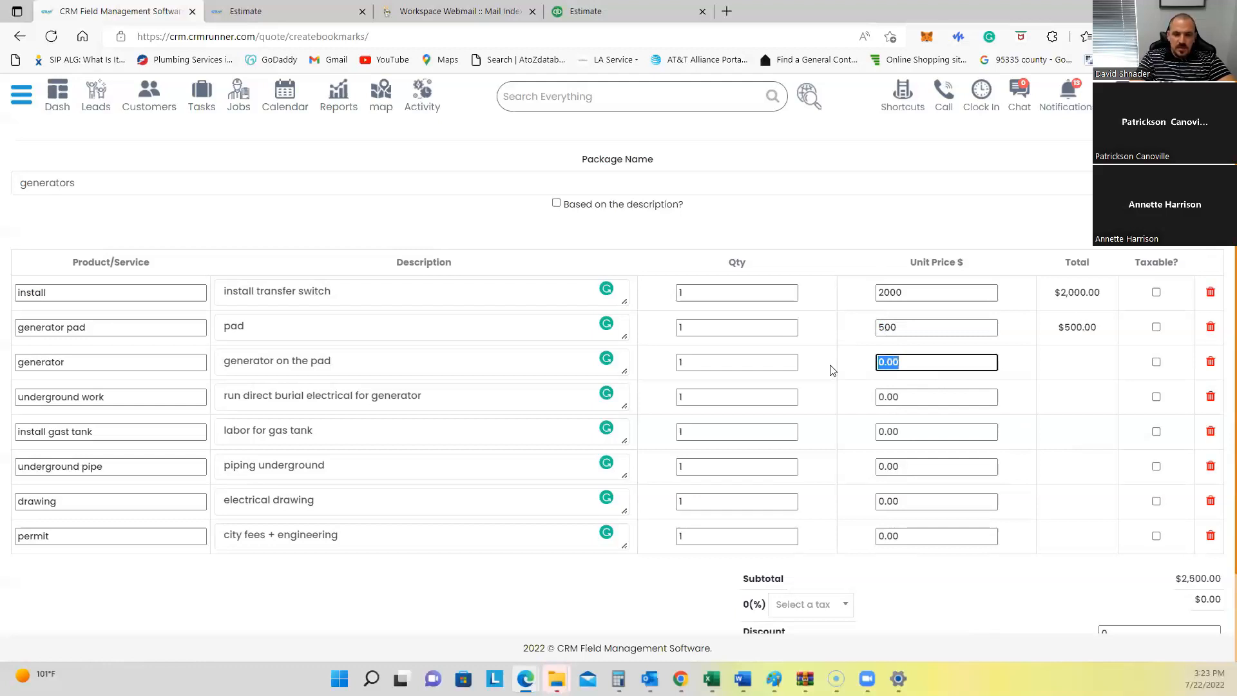
{"action": "type", "text": "6000"}
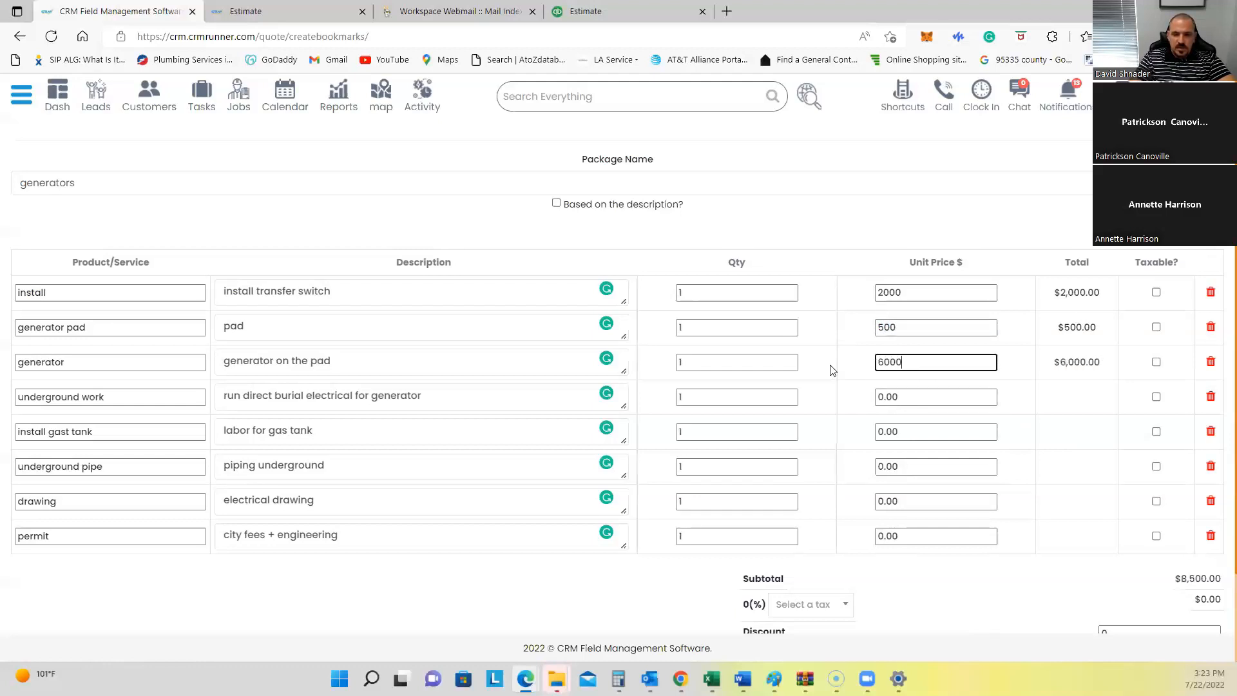
{"action": "double_click", "coordinate": [921, 397]}
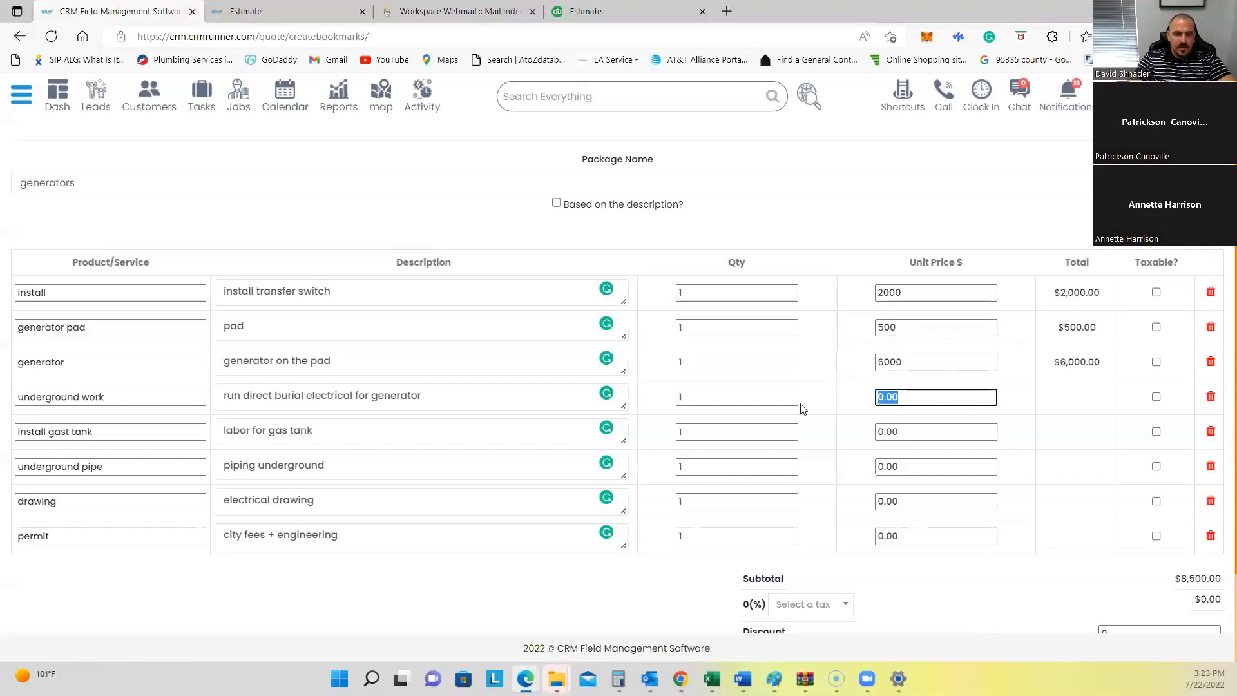
{"action": "type", "text": "1200"}
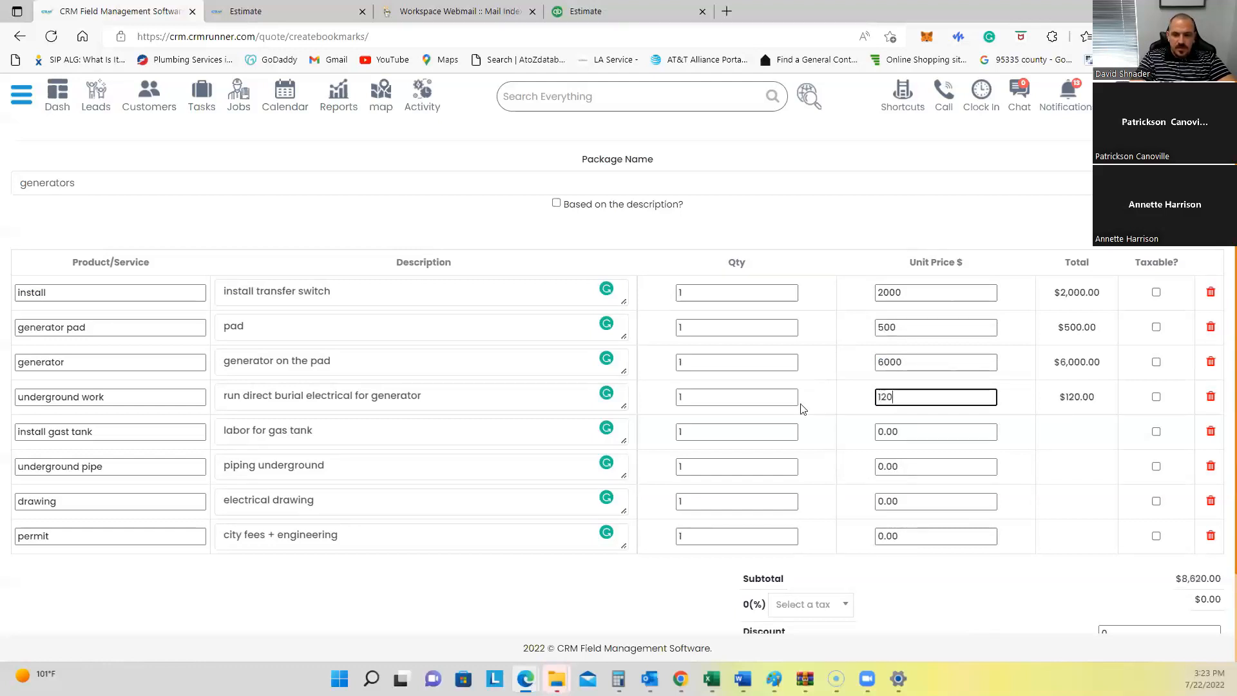
Step: Price gas tank at 6000, underground pipe at 500, drawing at 850 and permit at 450, totalling $17,500
{"action": "double_click", "coordinate": [891, 432]}
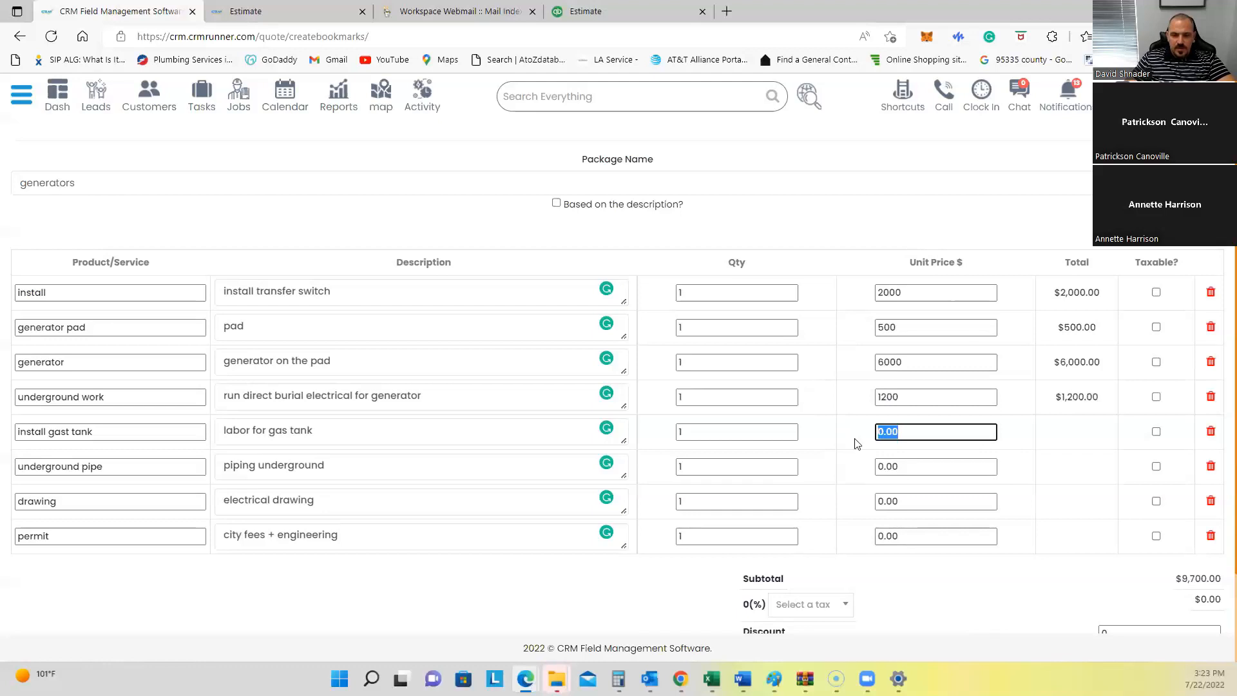
{"action": "type", "text": "6000"}
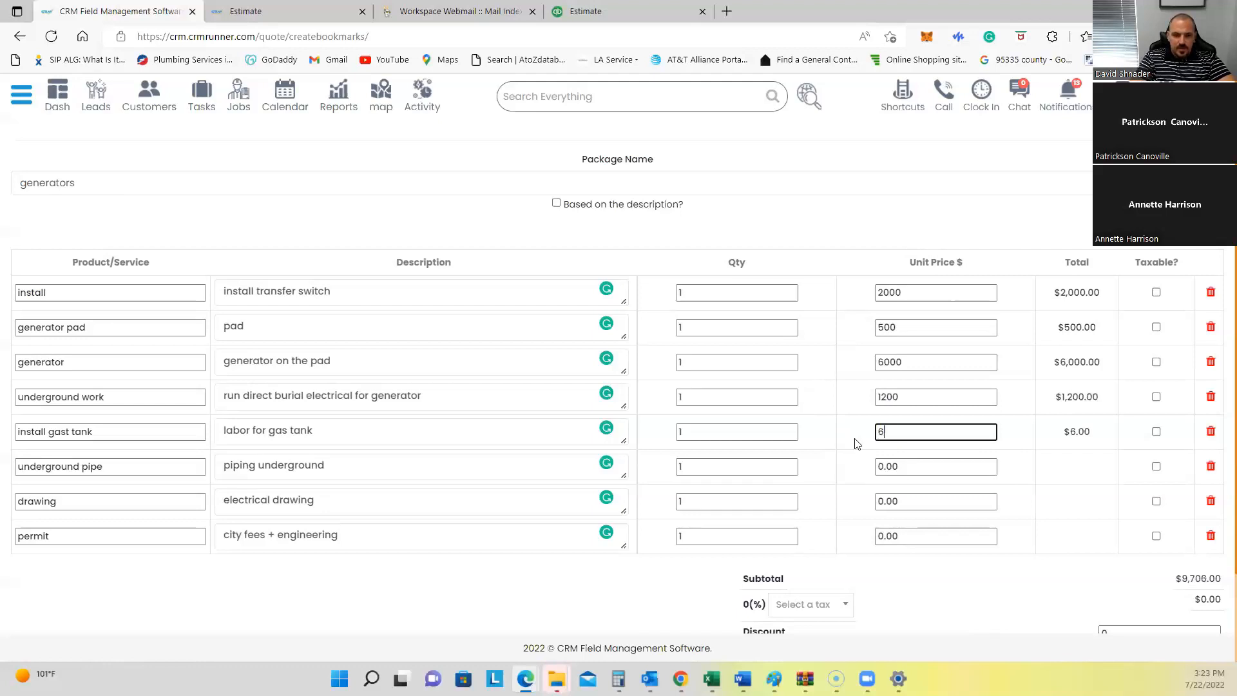
{"action": "double_click", "coordinate": [908, 464]}
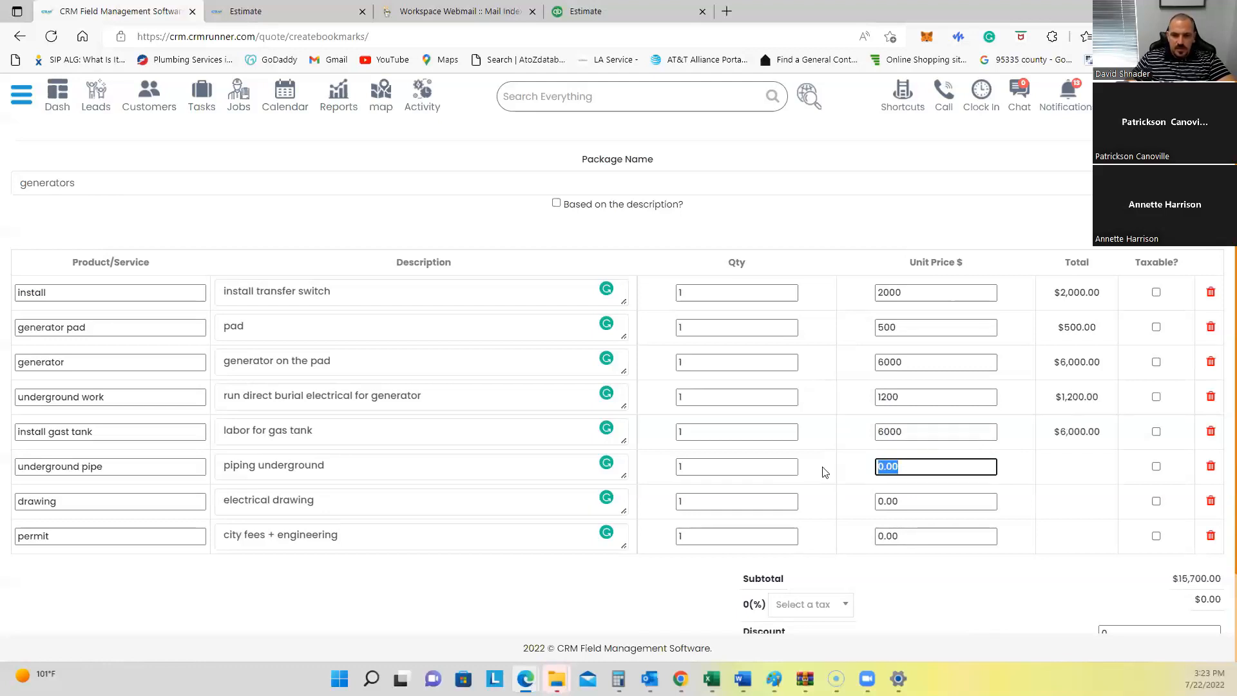
{"action": "type", "text": "1200"}
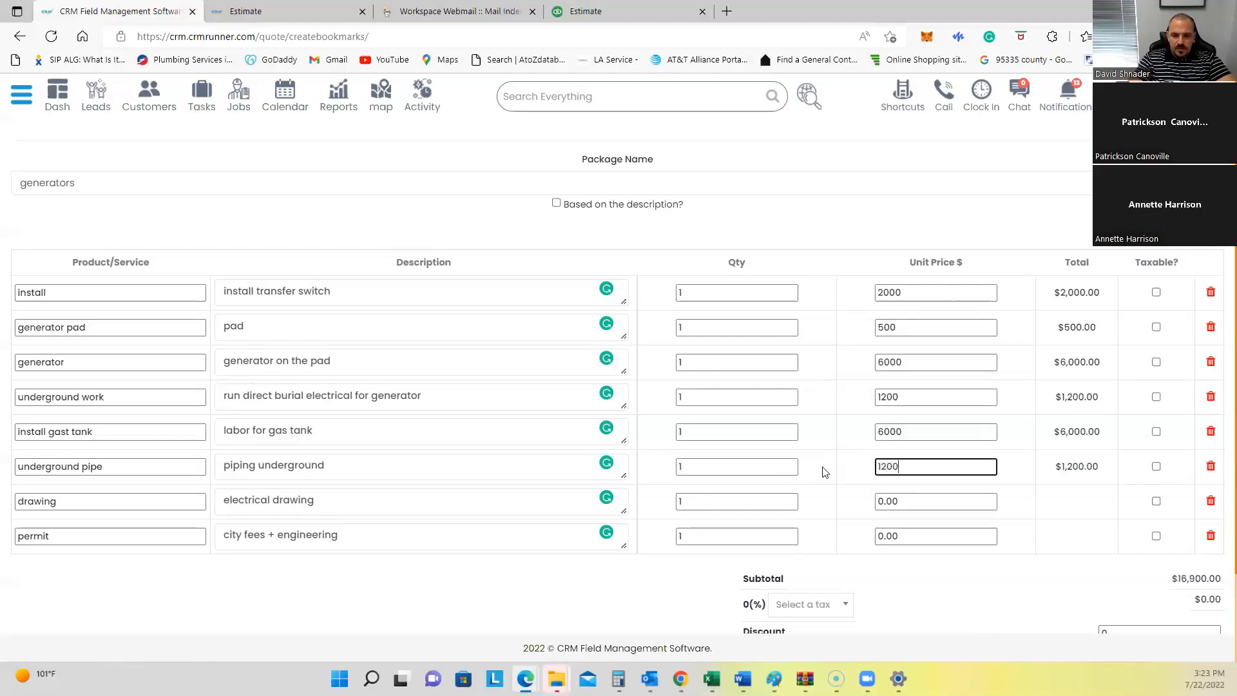
{"action": "key", "text": "ctrl+a"}
{"action": "type", "text": "500"}
{"action": "left_click", "coordinate": [910, 500]}
{"action": "key", "text": "ctrl+a"}
{"action": "type", "text": "850"}
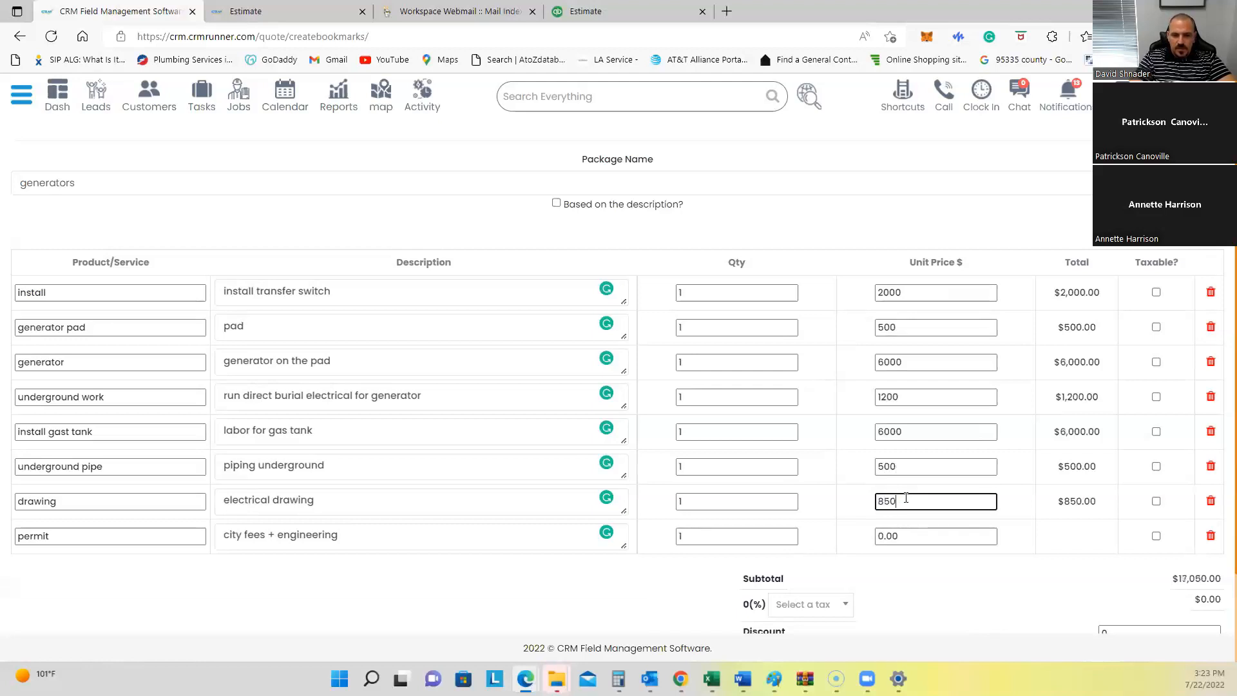
{"action": "left_click", "coordinate": [902, 537]}
{"action": "key", "text": "ctrl+a"}
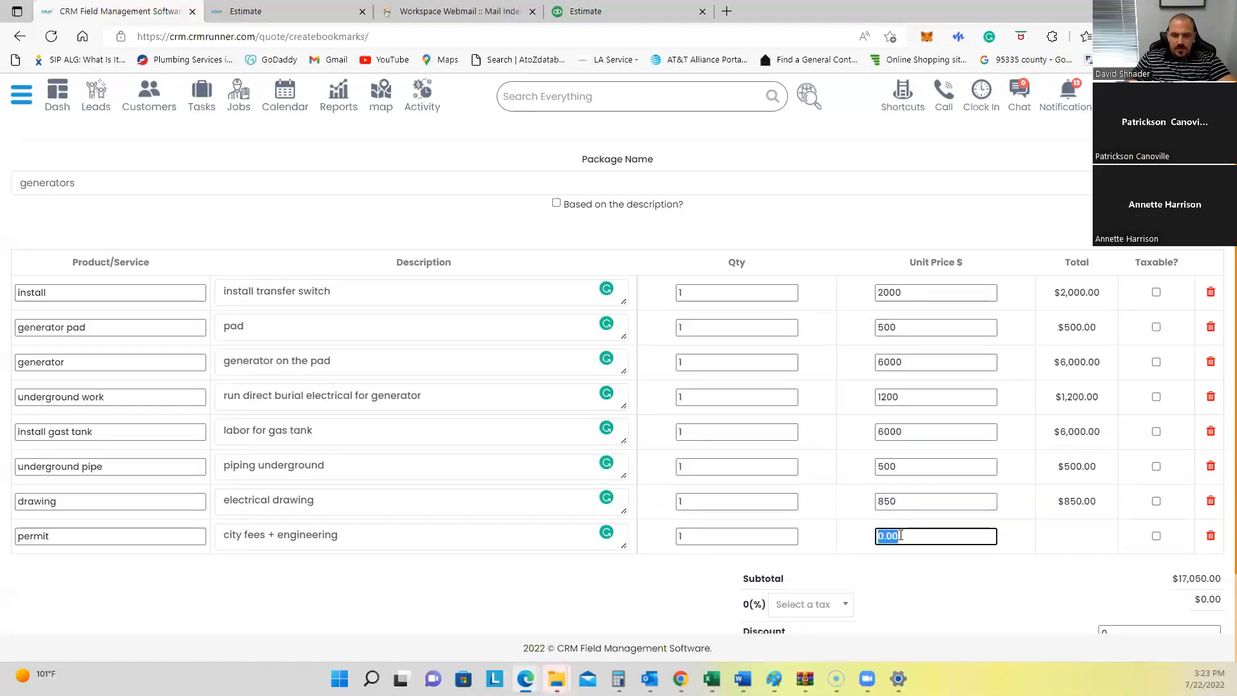
{"action": "type", "text": "450"}
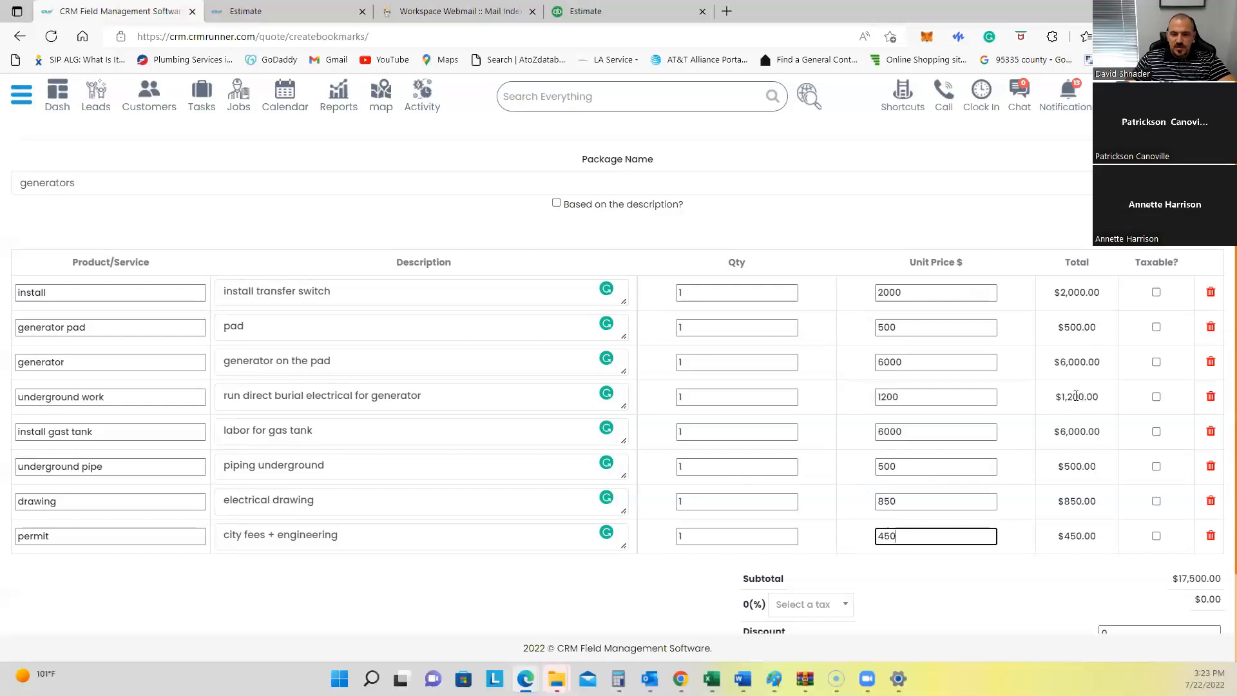
{"action": "scroll", "coordinate": [1021, 393], "scroll_direction": "down", "scroll_amount": 2}
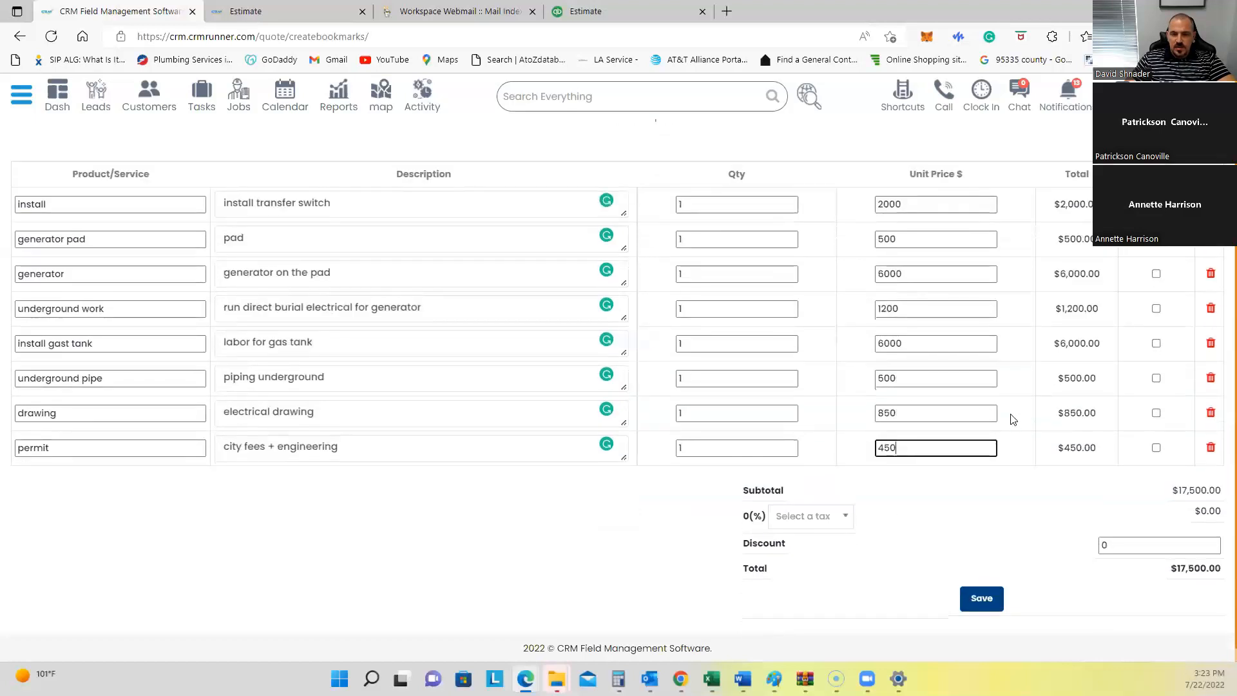
{"action": "scroll", "coordinate": [1015, 396], "scroll_direction": "up", "scroll_amount": 2}
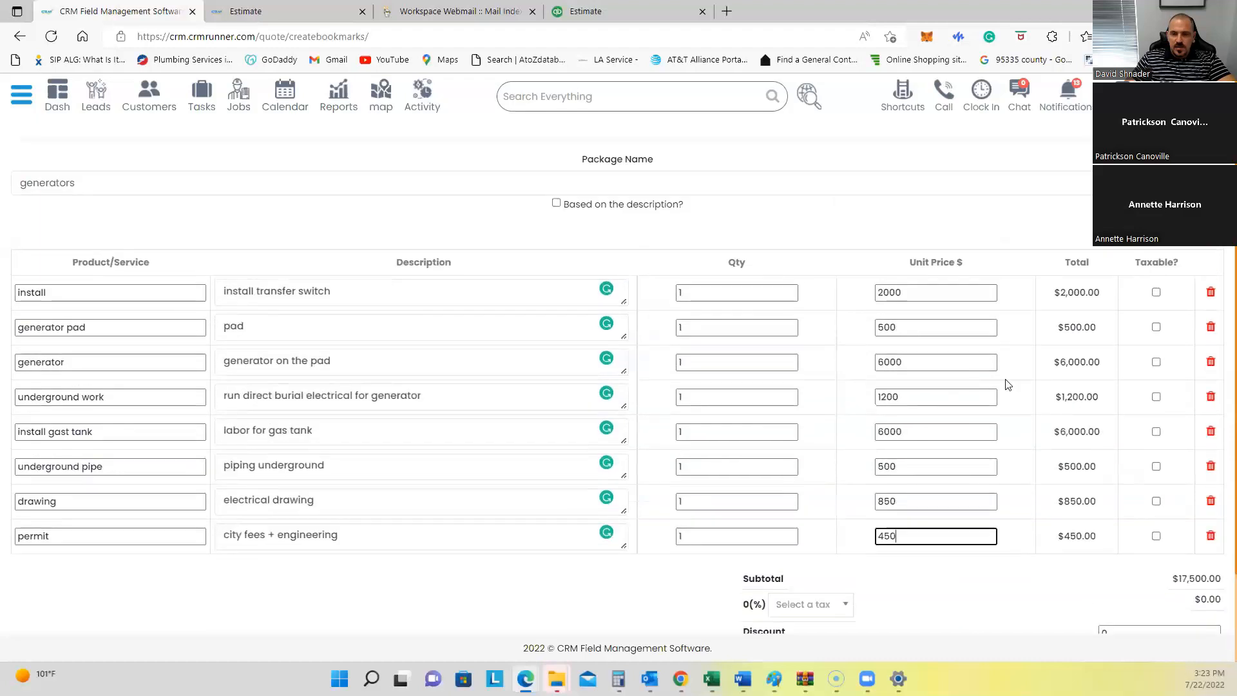
{"action": "scroll", "coordinate": [999, 365], "scroll_direction": "down", "scroll_amount": 2}
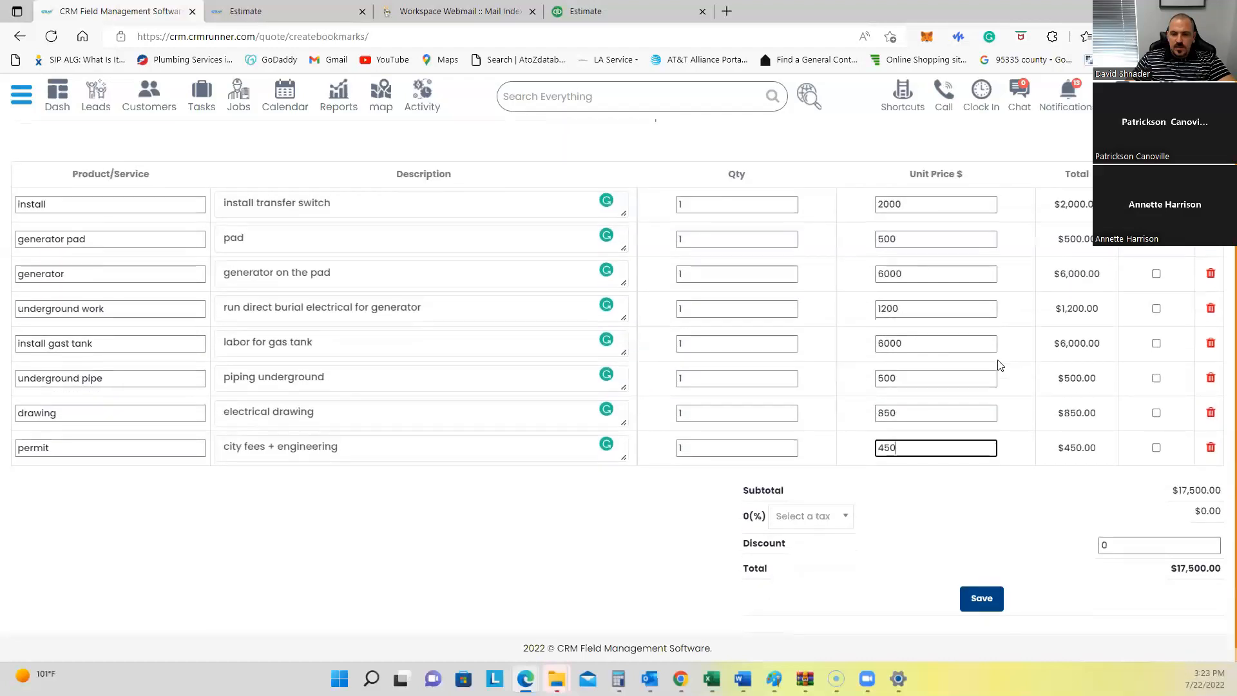
Step: Save the $17500 generators package and go to the Estimates list via Shortcuts
{"action": "left_click", "coordinate": [975, 599]}
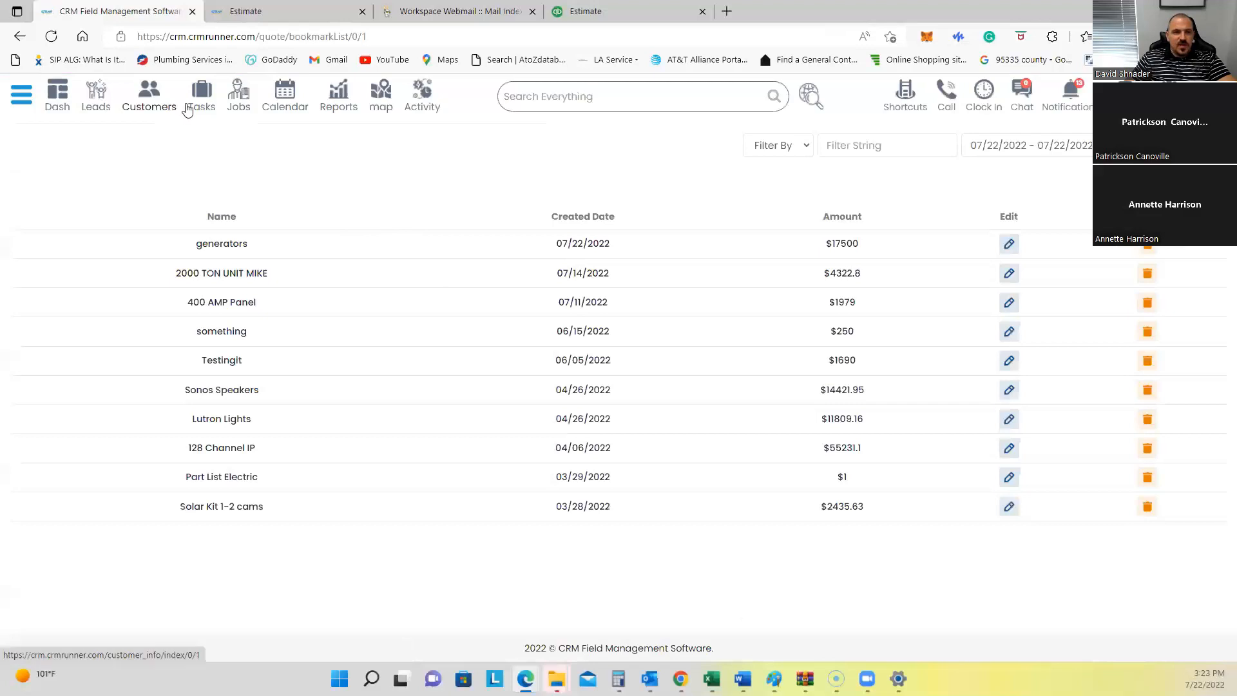
{"action": "left_click", "coordinate": [905, 90]}
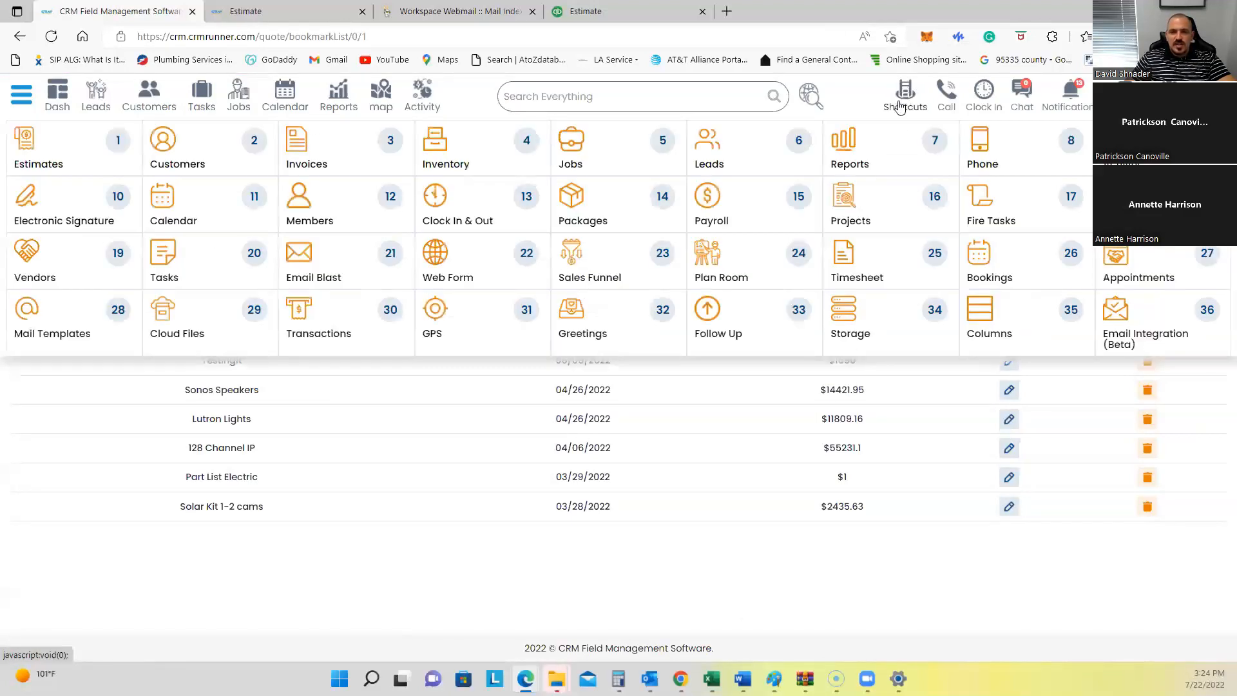
{"action": "left_click", "coordinate": [42, 149]}
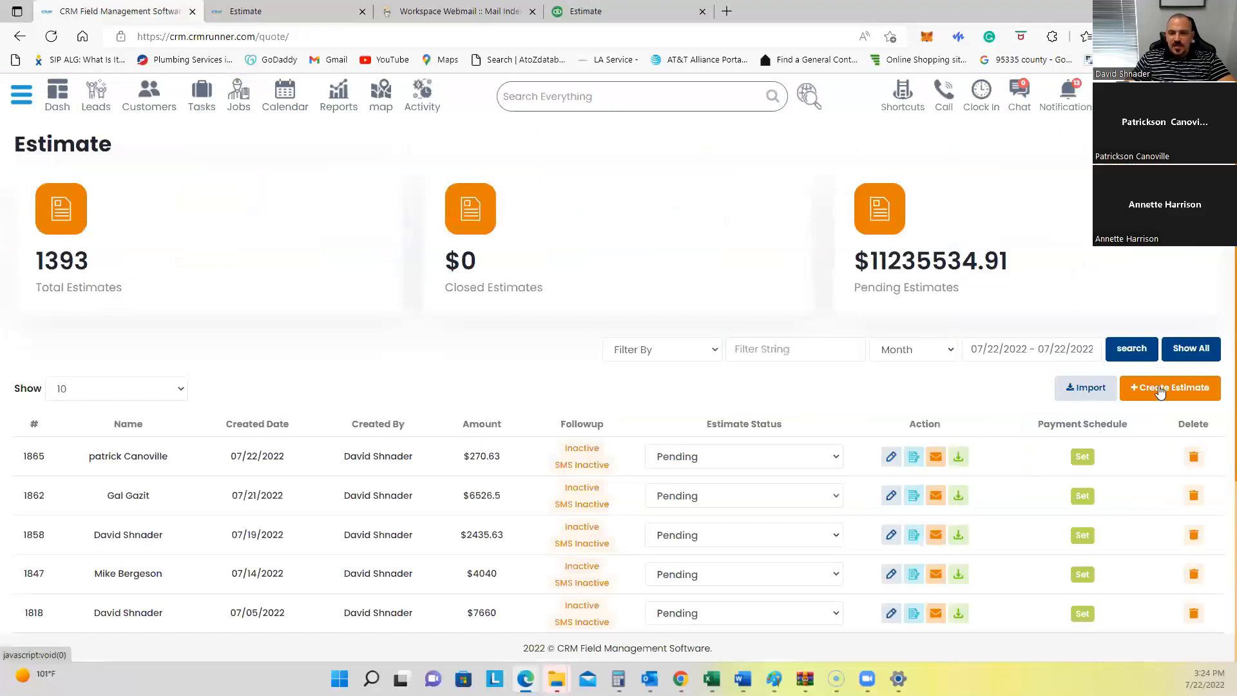
Step: Create a new estimate and address it to the client found by name search
{"action": "left_click", "coordinate": [1168, 394]}
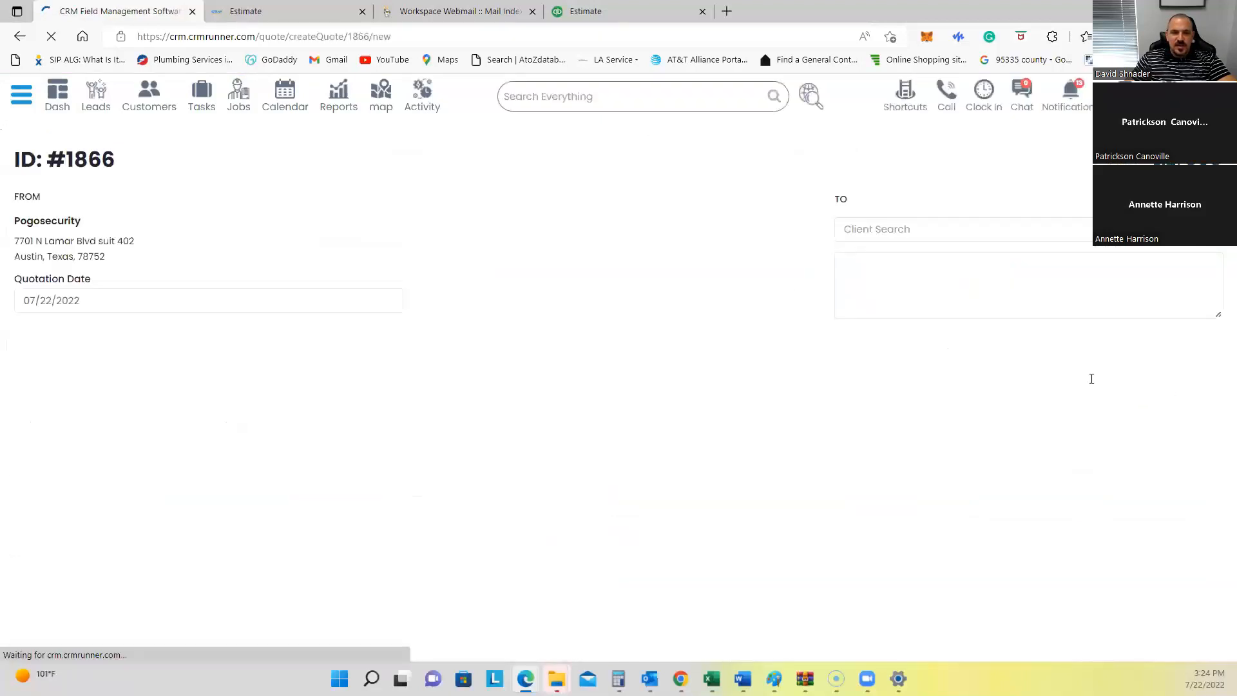
{"action": "left_click", "coordinate": [888, 230]}
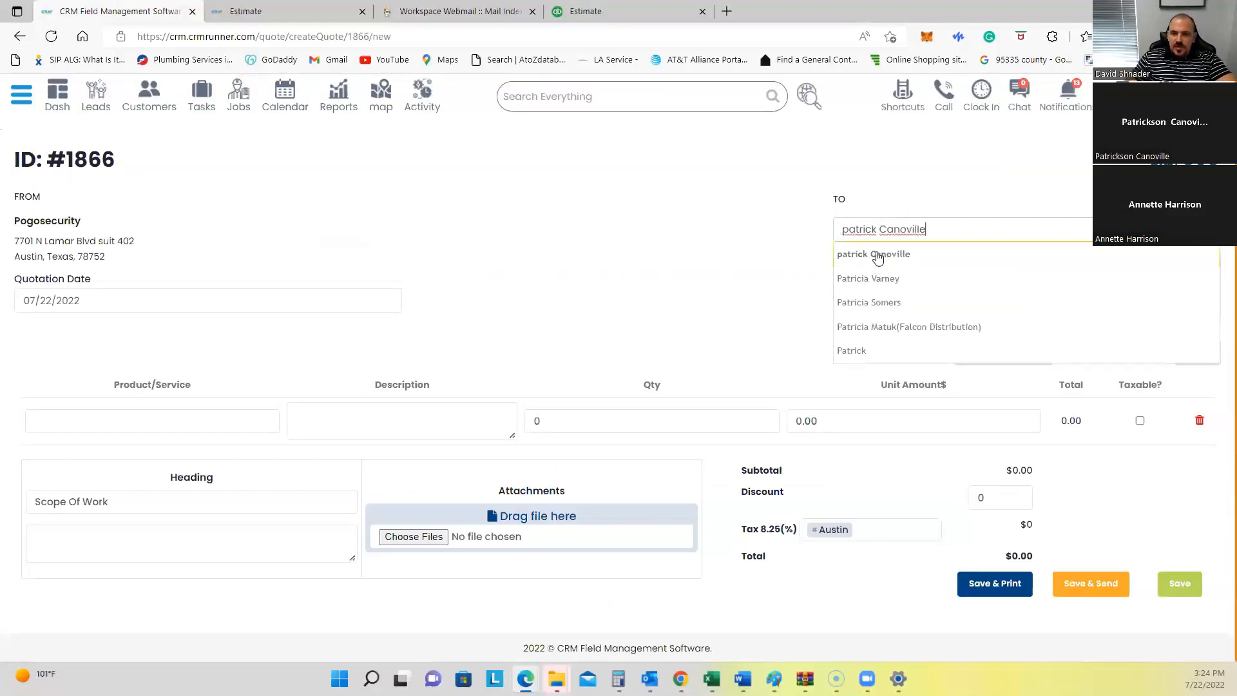
{"action": "left_click", "coordinate": [877, 257]}
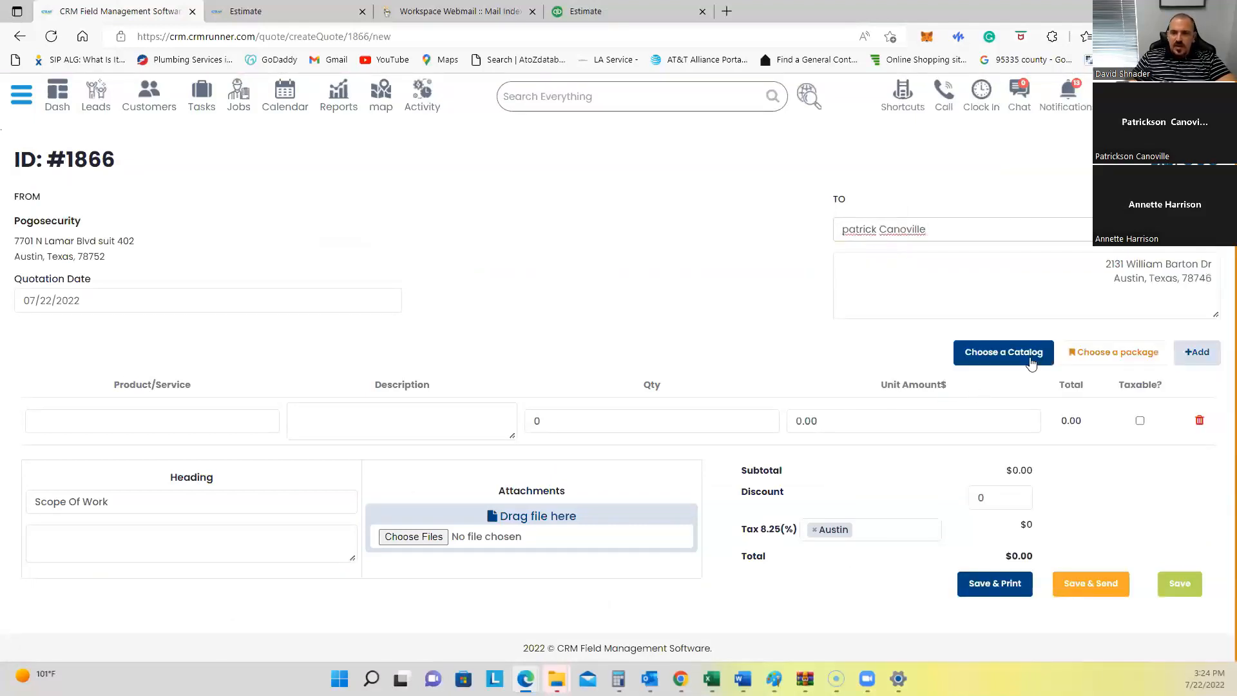
Step: Fill estimate #1866 with the eight generators package lines, totalling $17500.00
{"action": "left_click", "coordinate": [1104, 356]}
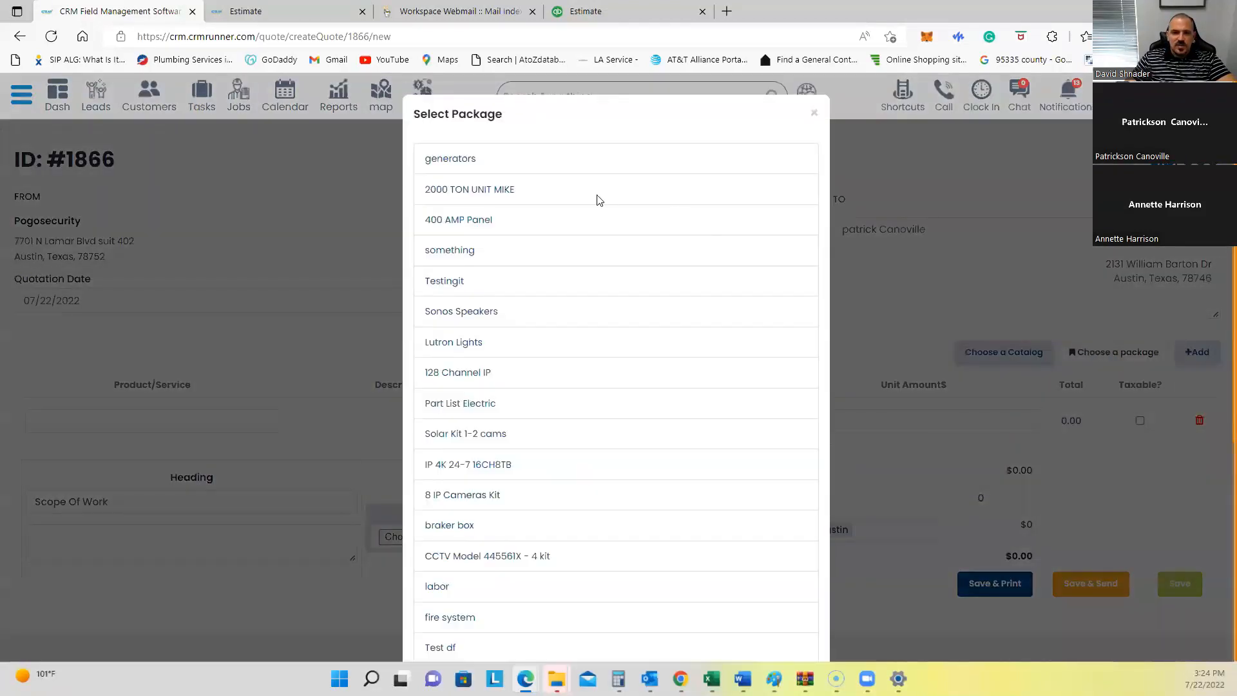
{"action": "left_click", "coordinate": [444, 165]}
{"action": "scroll", "coordinate": [662, 363], "scroll_direction": "down", "scroll_amount": 5}
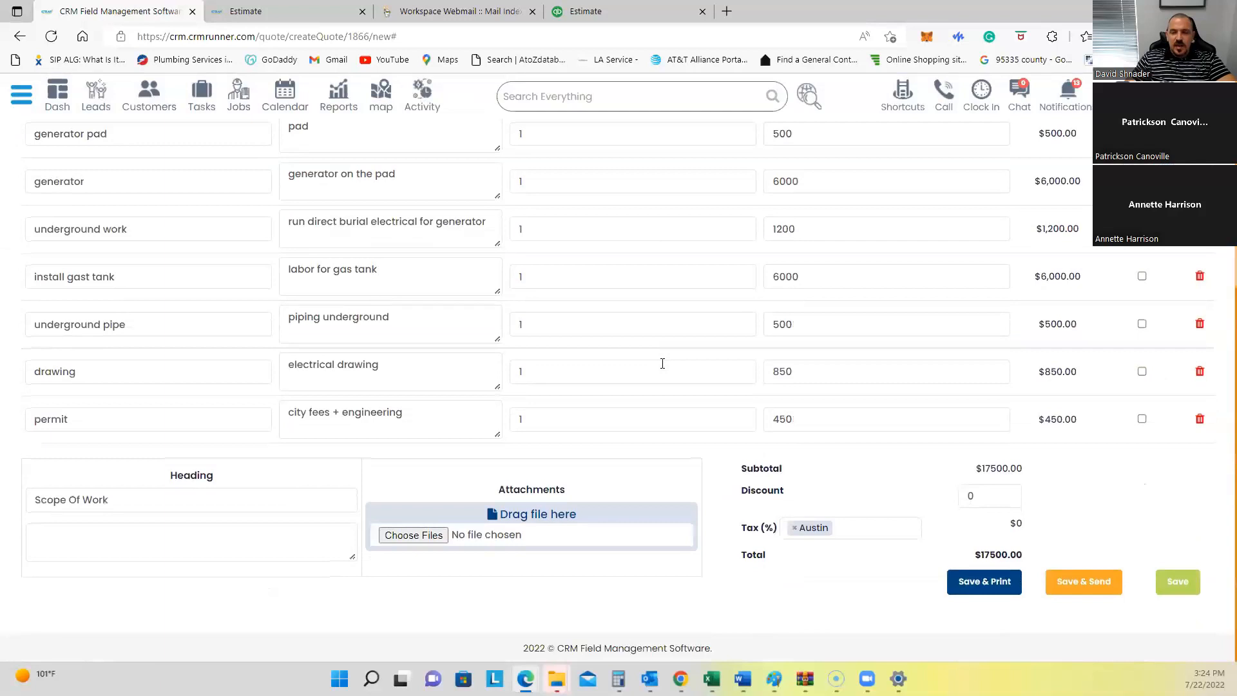
{"action": "scroll", "coordinate": [662, 364], "scroll_direction": "up", "scroll_amount": 3}
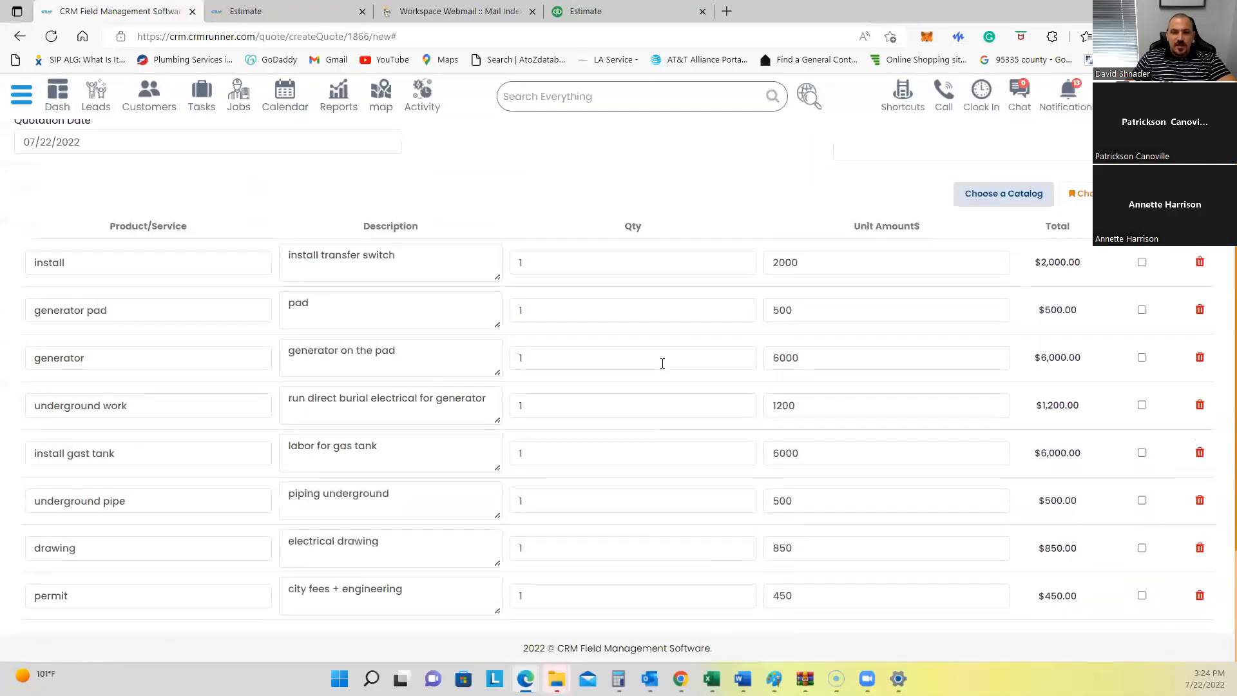
{"action": "scroll", "coordinate": [662, 364], "scroll_direction": "down", "scroll_amount": 3}
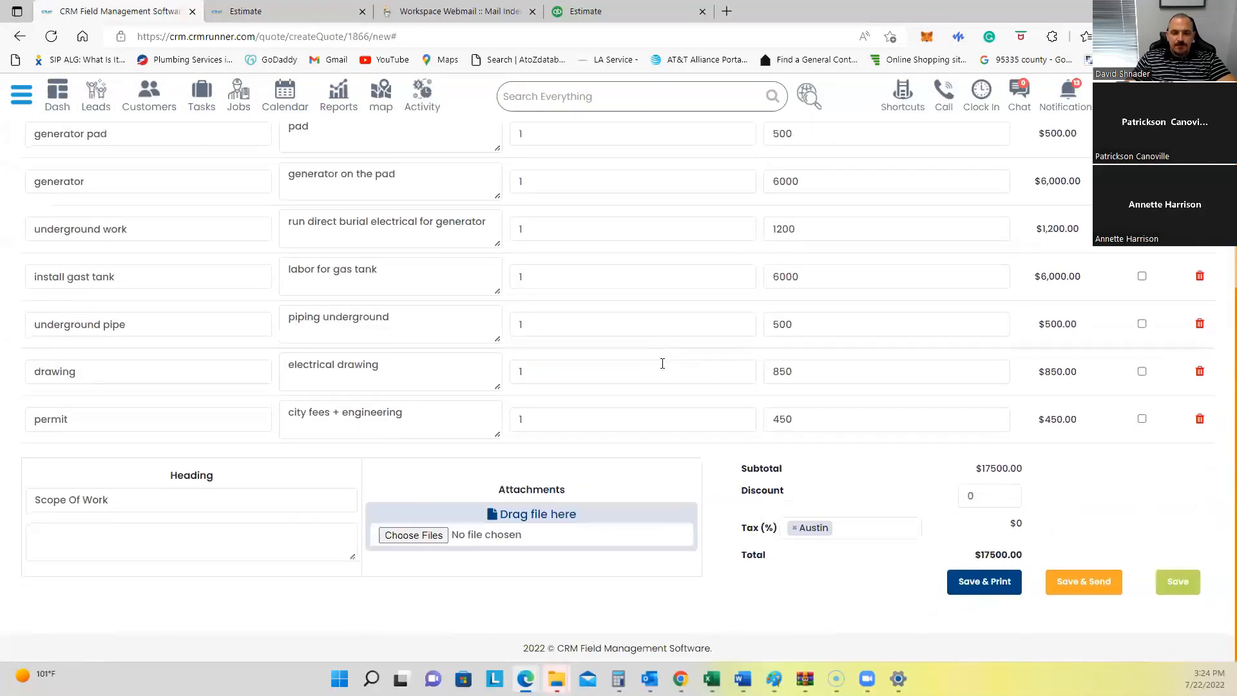
{"action": "scroll", "coordinate": [662, 364], "scroll_direction": "up", "scroll_amount": 3}
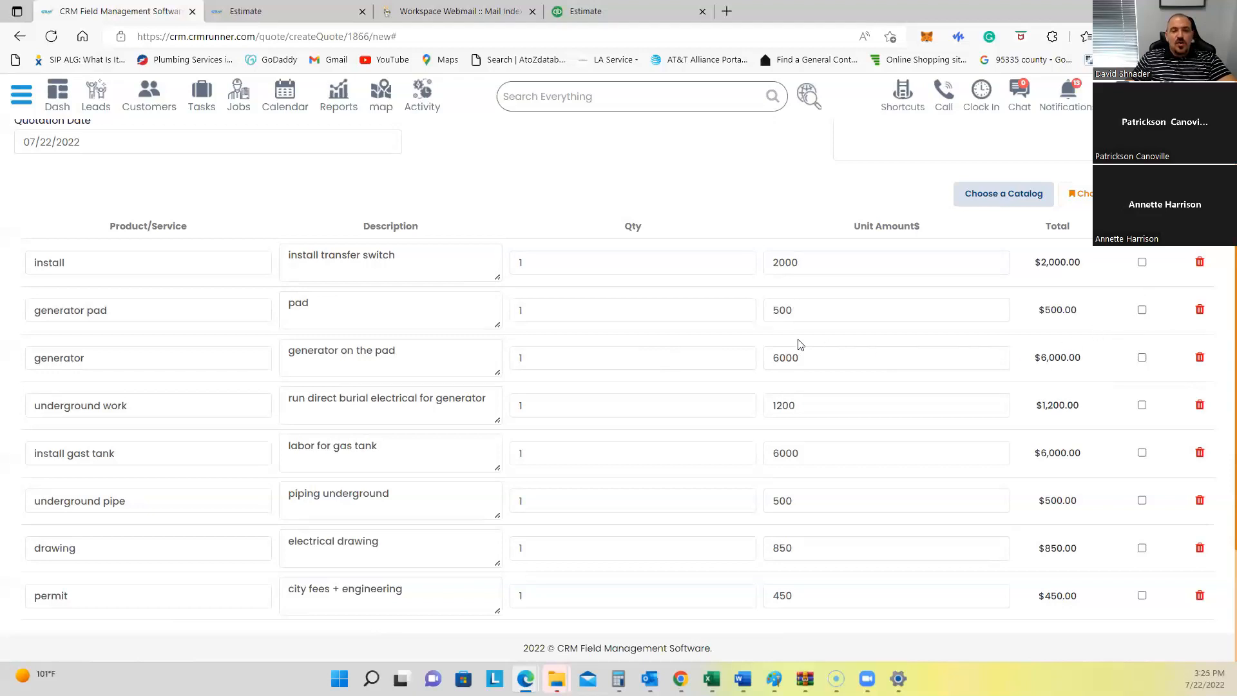
{"action": "scroll", "coordinate": [735, 327], "scroll_direction": "down", "scroll_amount": 3}
{"action": "scroll", "coordinate": [734, 327], "scroll_direction": "up", "scroll_amount": 3}
{"action": "left_click_drag", "start_coordinate": [527, 356], "coordinate": [519, 355]}
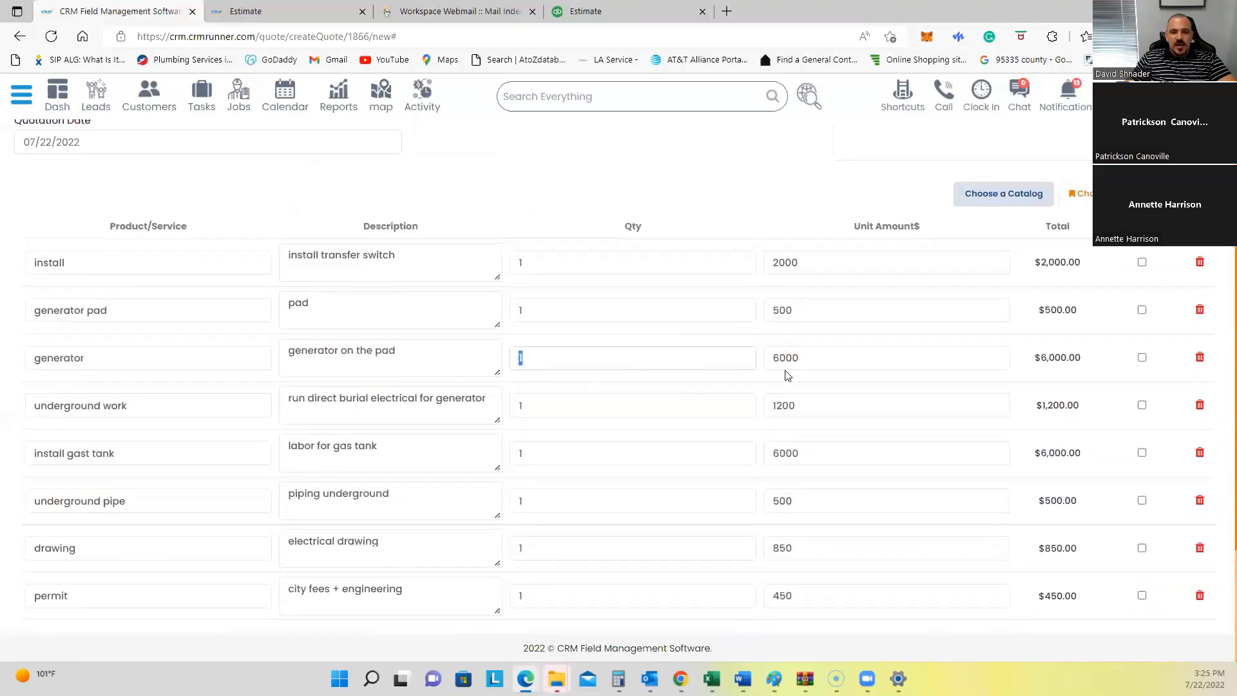
{"action": "left_click", "coordinate": [398, 347]}
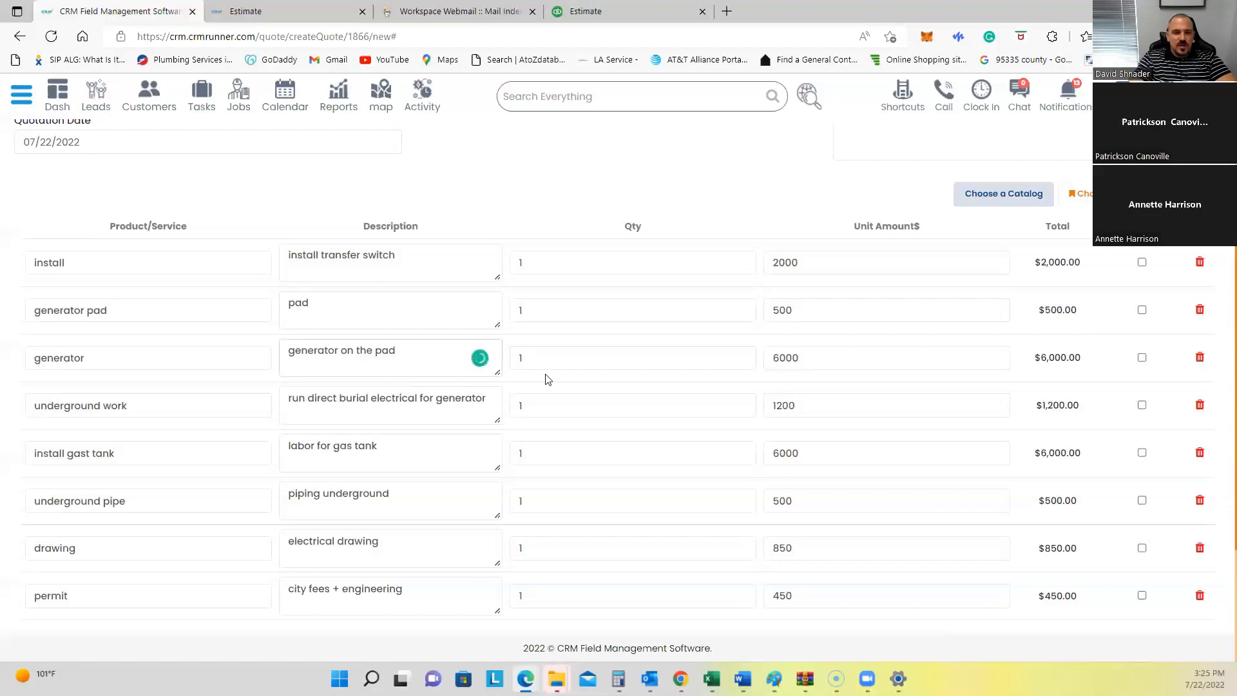
{"action": "left_click", "coordinate": [397, 256]}
{"action": "type", "text": "for 100"}
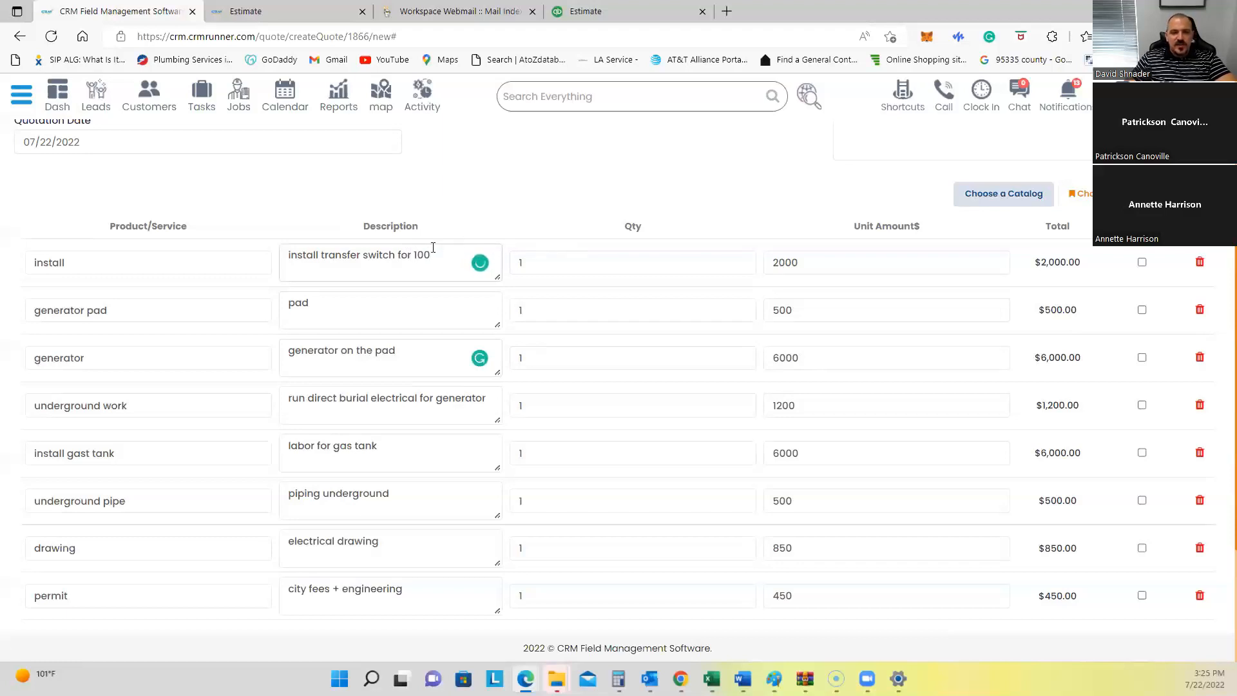
{"action": "double_click", "coordinate": [790, 261]}
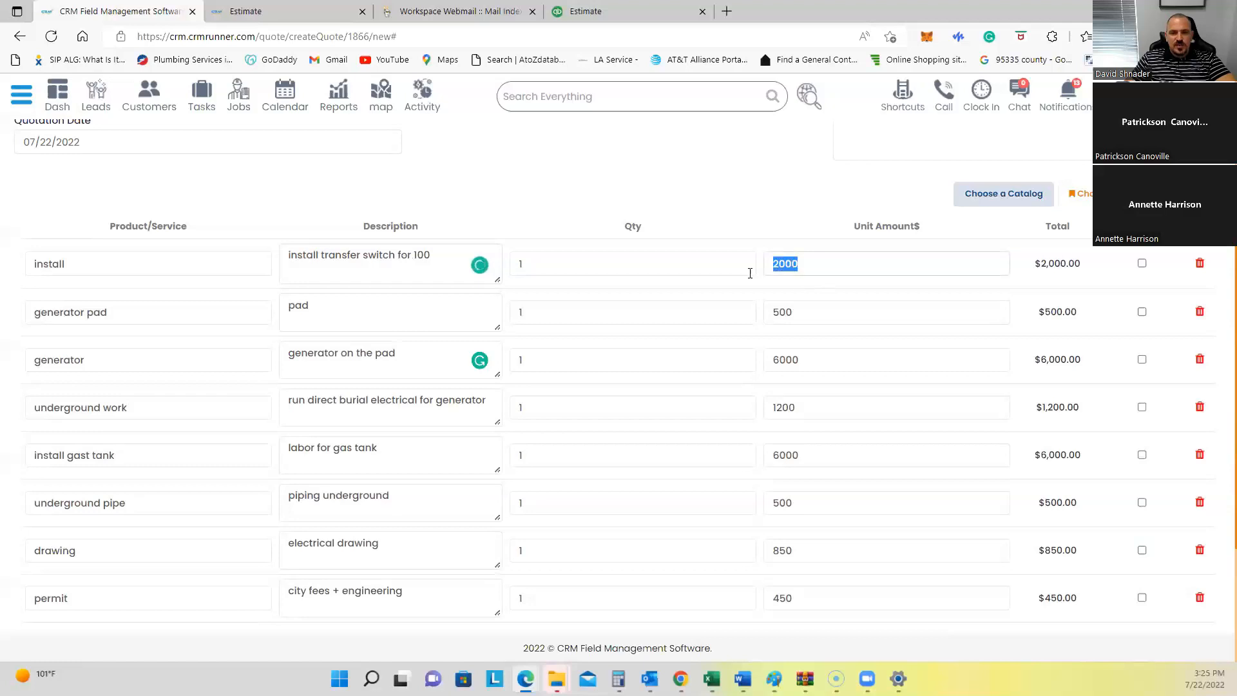
{"action": "double_click", "coordinate": [426, 254]}
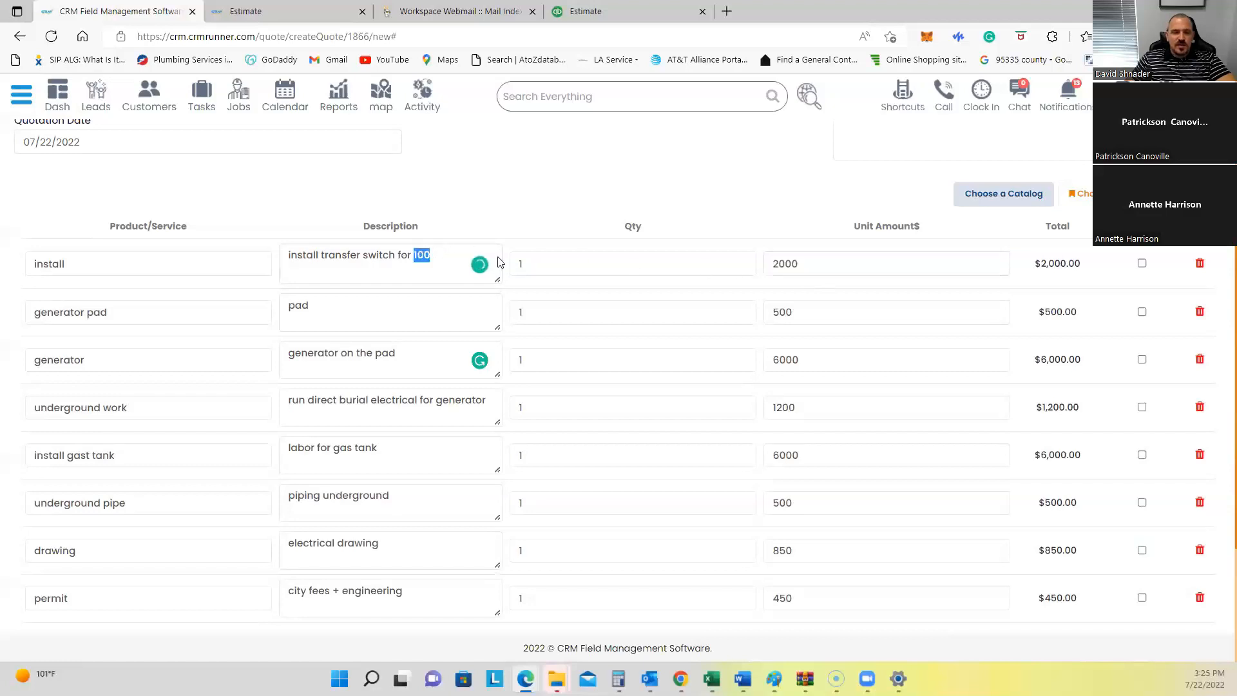
{"action": "key", "text": "BackSpace"}
{"action": "key", "text": "BackSpace"}
{"action": "key", "text": "BackSpace"}
{"action": "key", "text": "BackSpace"}
{"action": "key", "text": "BackSpace"}
{"action": "key", "text": "BackSpace"}
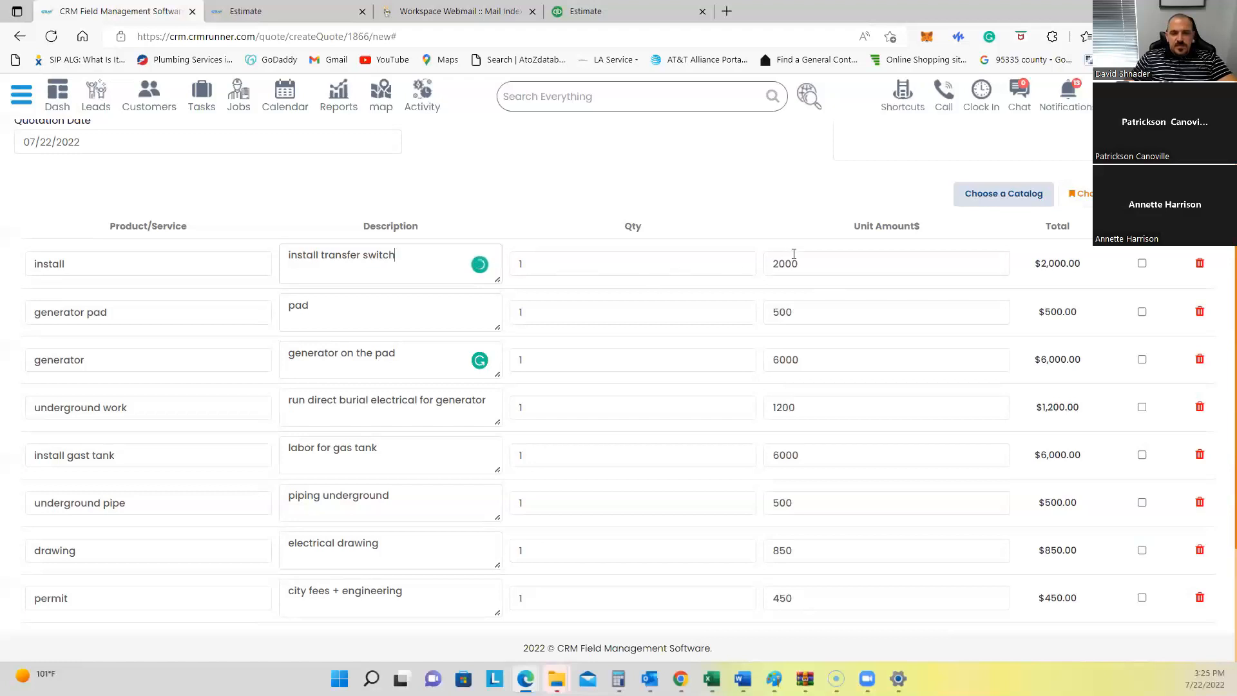
{"action": "scroll", "coordinate": [794, 253], "scroll_direction": "down", "scroll_amount": 3}
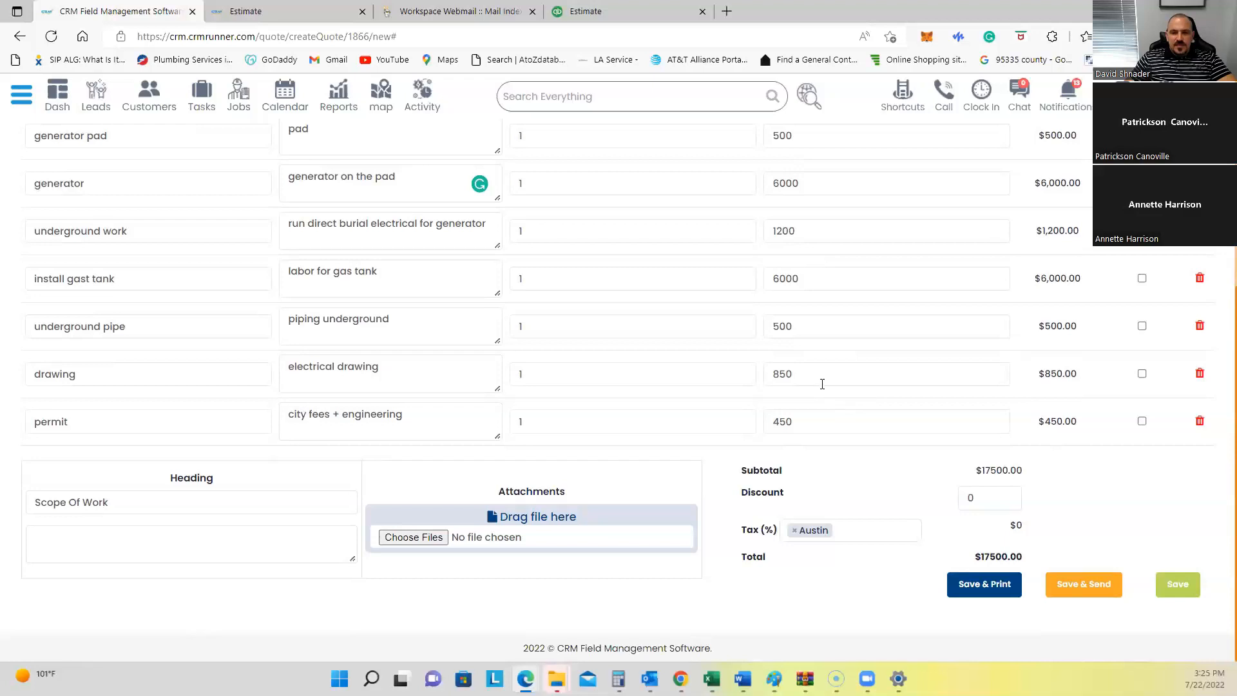
{"action": "scroll", "coordinate": [822, 387], "scroll_direction": "up", "scroll_amount": 3}
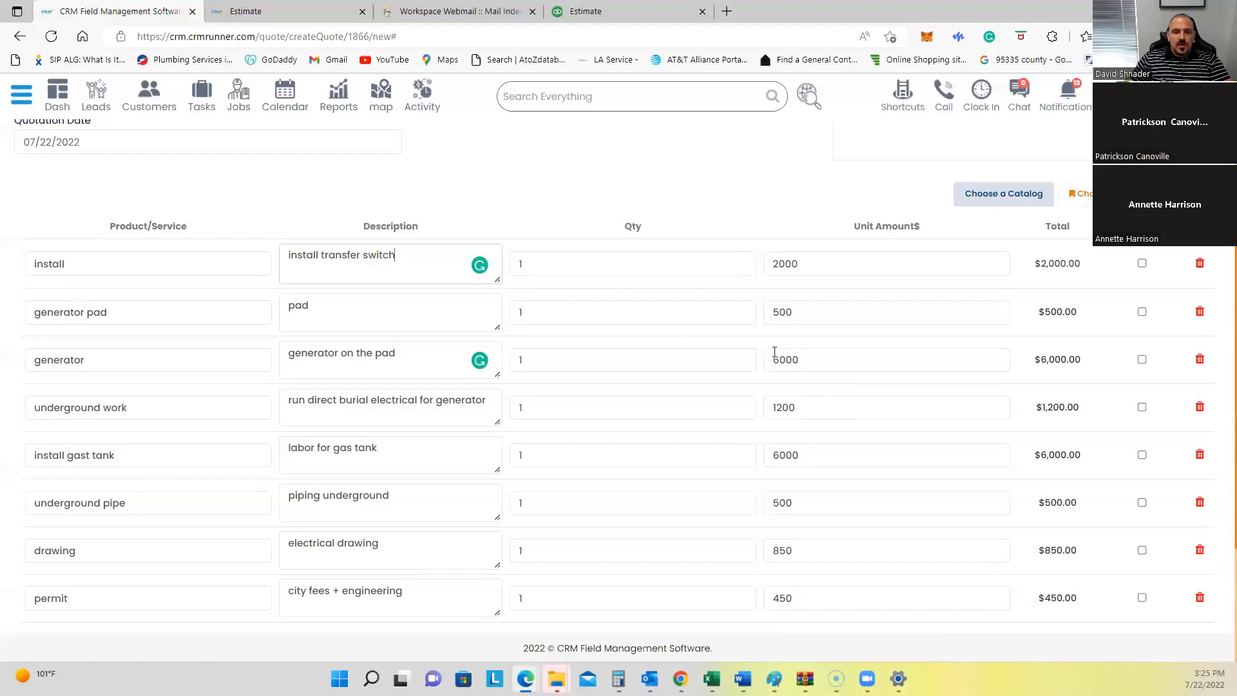
{"action": "scroll", "coordinate": [748, 343], "scroll_direction": "down", "scroll_amount": 3}
{"action": "scroll", "coordinate": [747, 342], "scroll_direction": "up", "scroll_amount": 4}
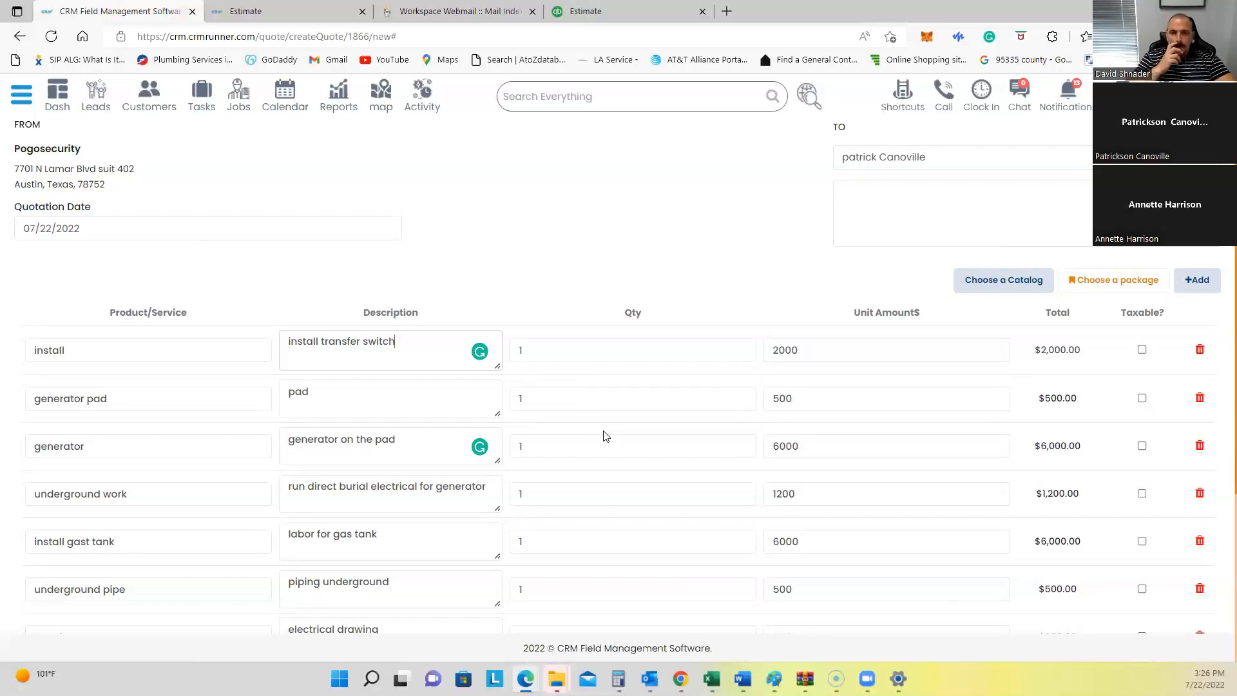
Step: Check the saved packages without adding any, then save estimate #1866 at $17500 as Pending
{"action": "left_click", "coordinate": [1110, 281]}
{"action": "scroll", "coordinate": [451, 200], "scroll_direction": "down", "scroll_amount": 5}
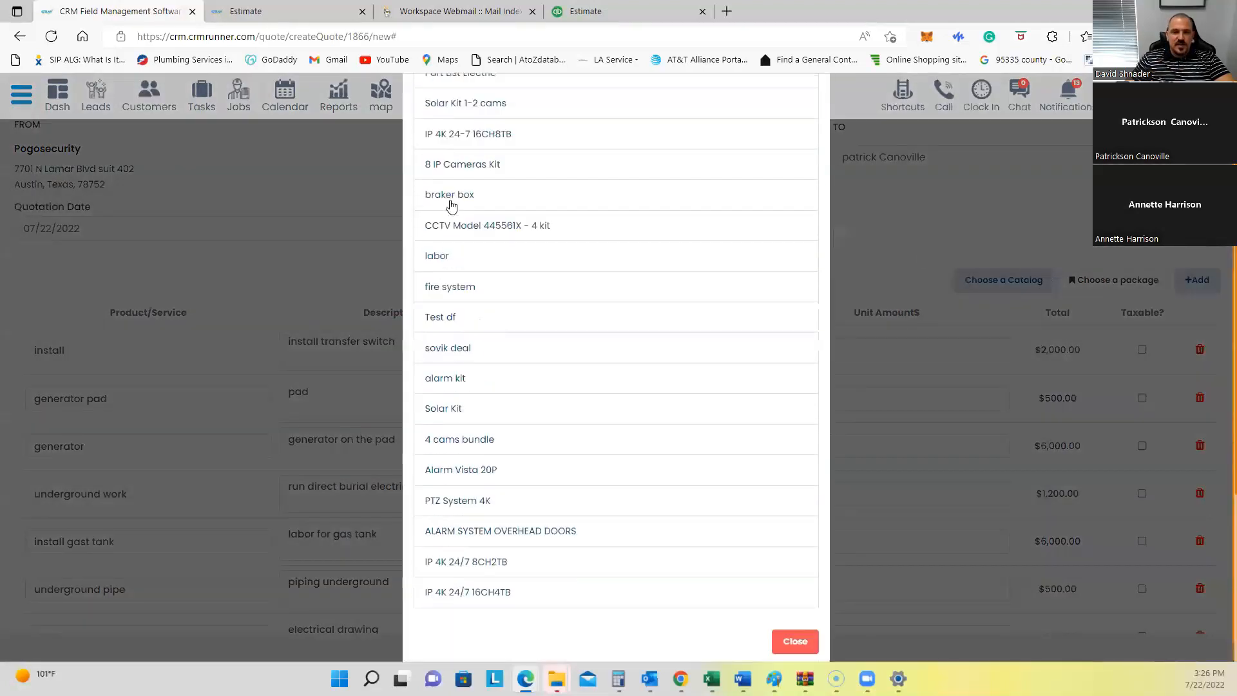
{"action": "scroll", "coordinate": [451, 219], "scroll_direction": "down", "scroll_amount": 3}
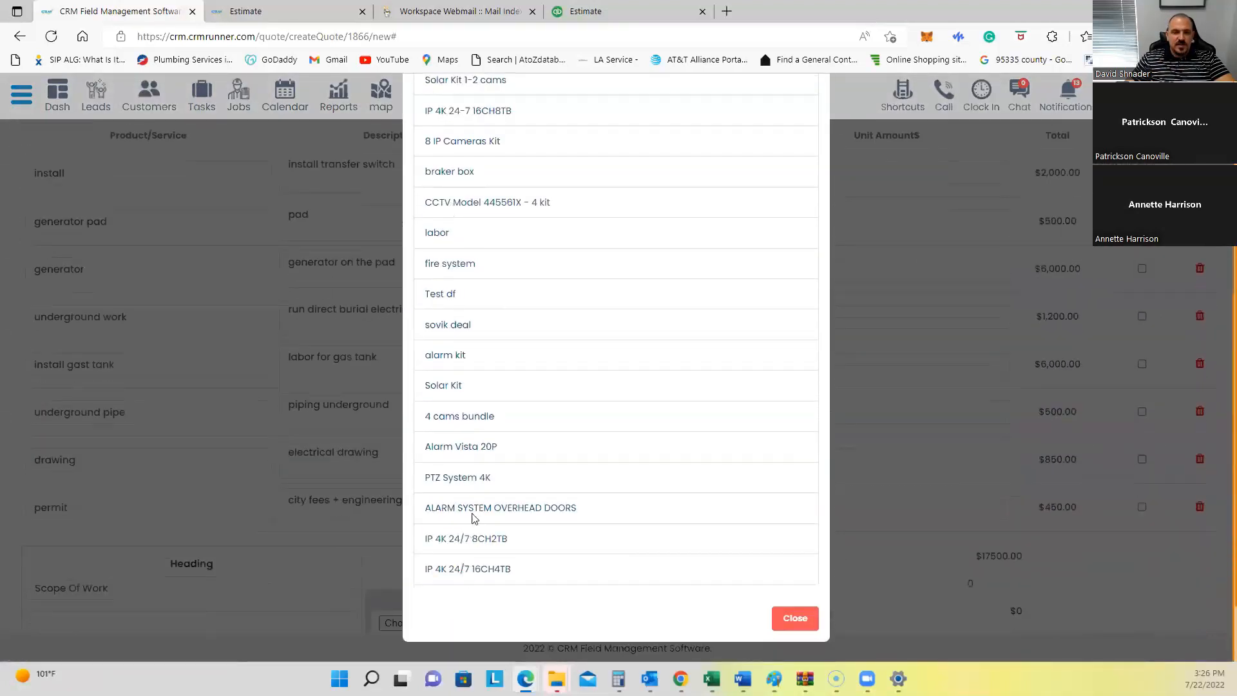
{"action": "scroll", "coordinate": [472, 401], "scroll_direction": "up", "scroll_amount": 5}
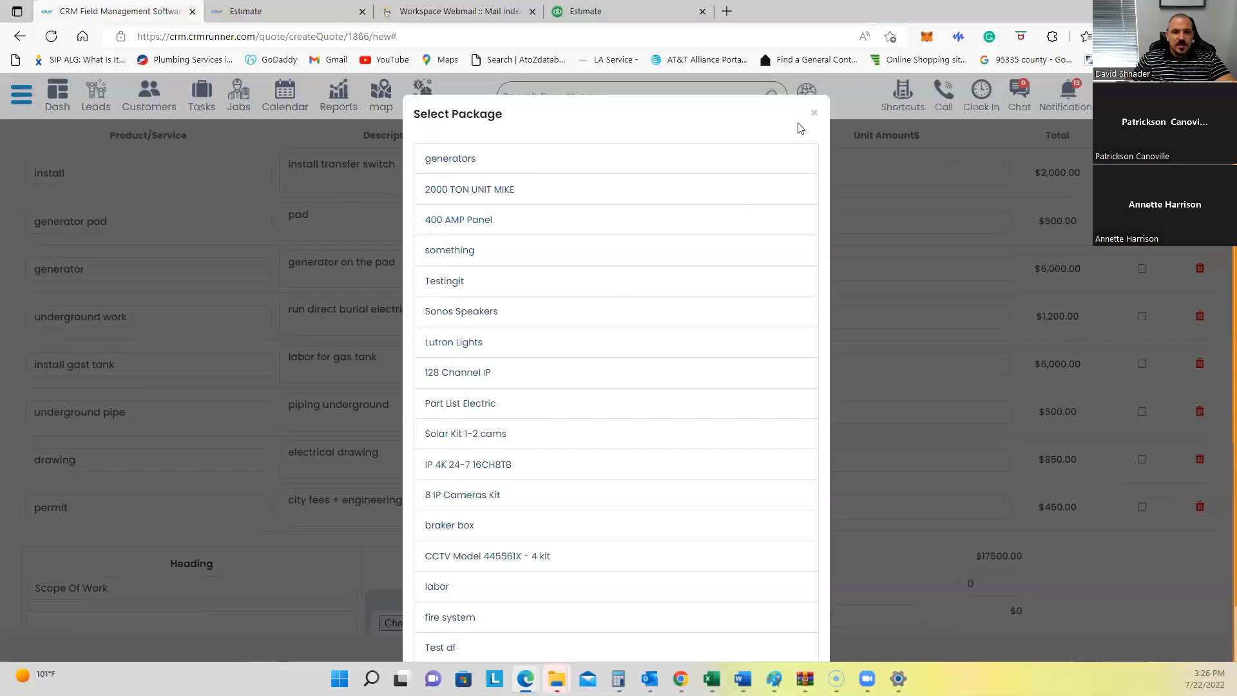
{"action": "left_click", "coordinate": [813, 115]}
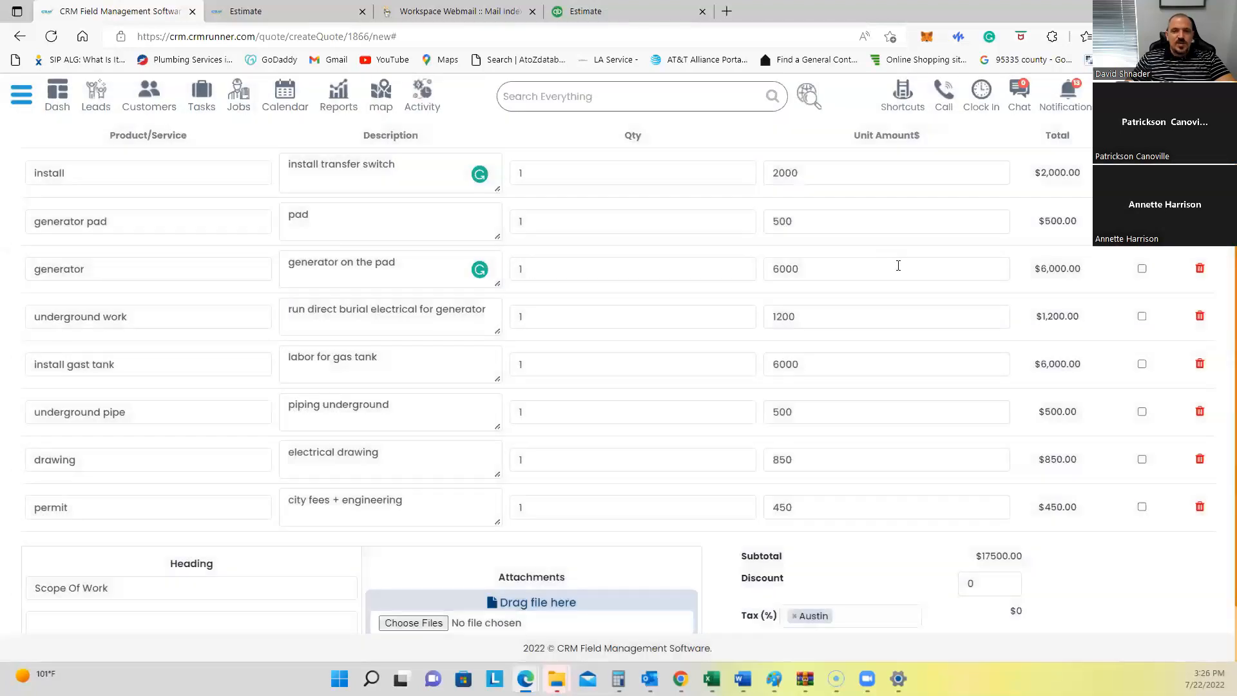
{"action": "scroll", "coordinate": [898, 265], "scroll_direction": "down", "scroll_amount": 1}
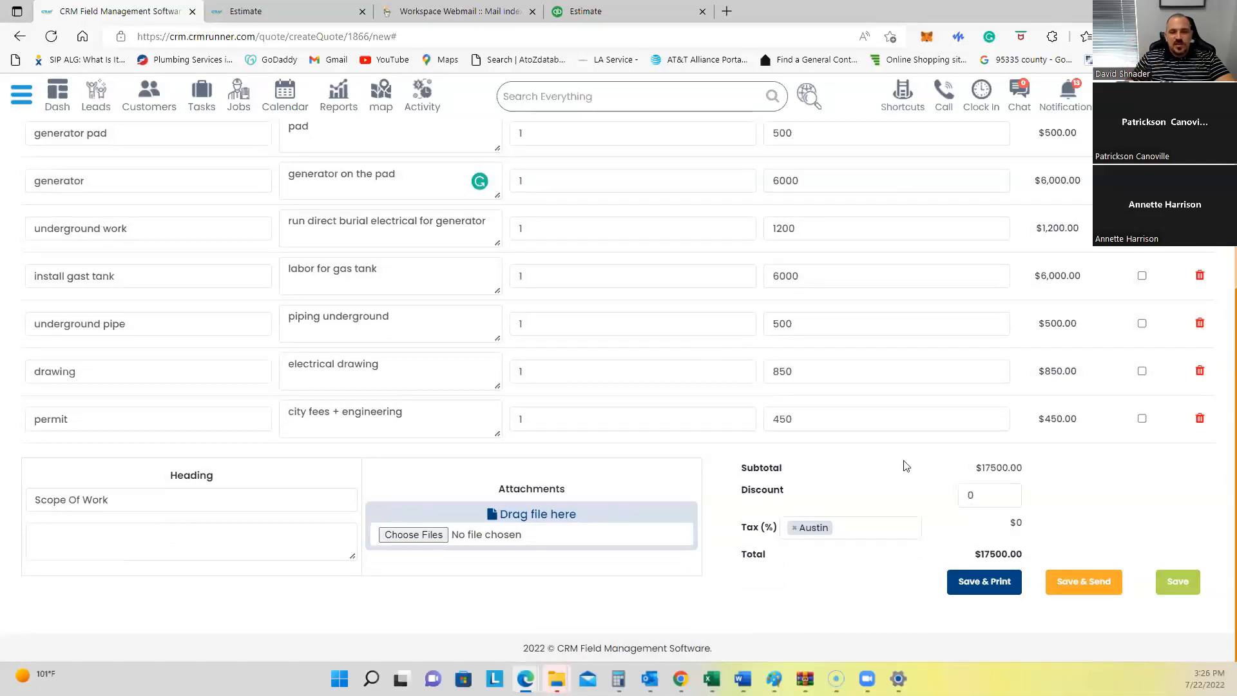
{"action": "left_click", "coordinate": [1174, 583]}
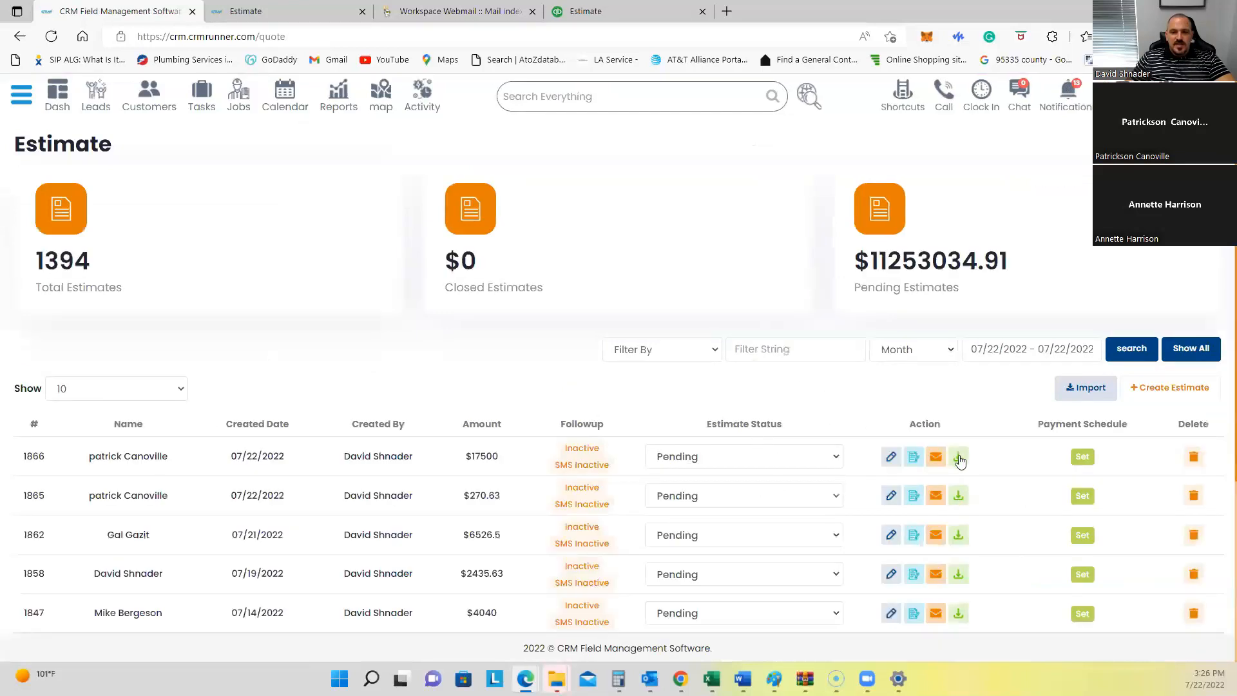
{"action": "left_click", "coordinate": [959, 457]}
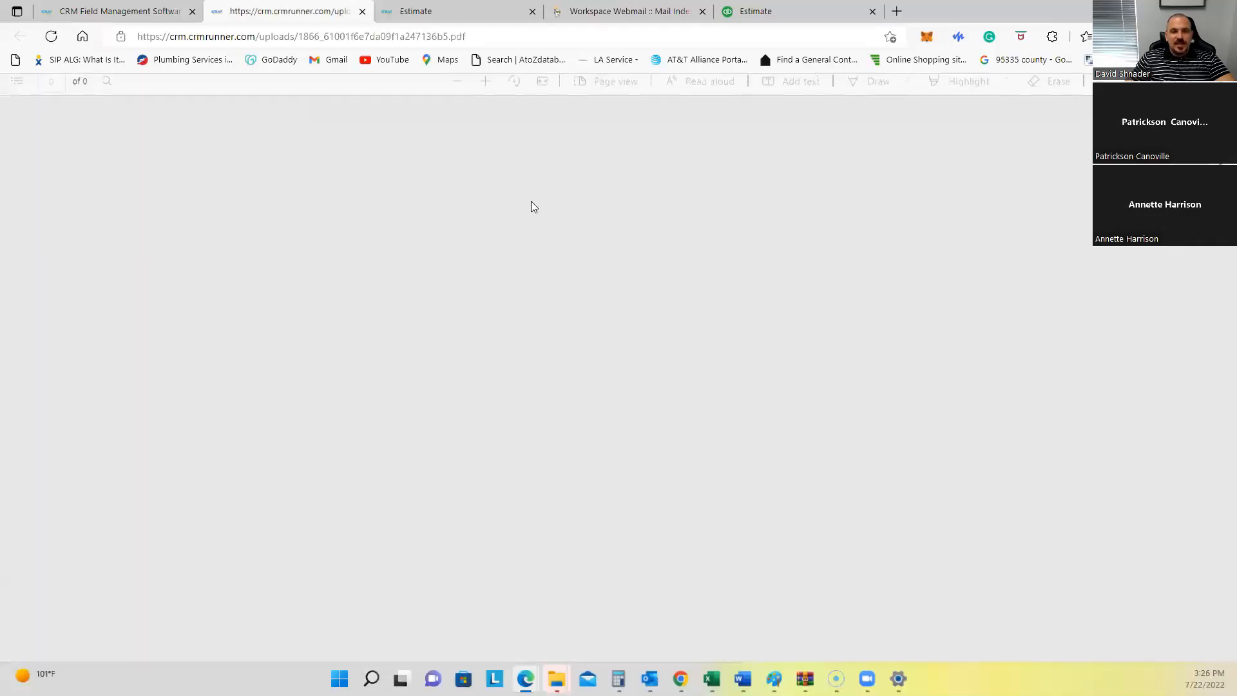
{"action": "scroll", "coordinate": [589, 265], "scroll_direction": "down", "scroll_amount": 6}
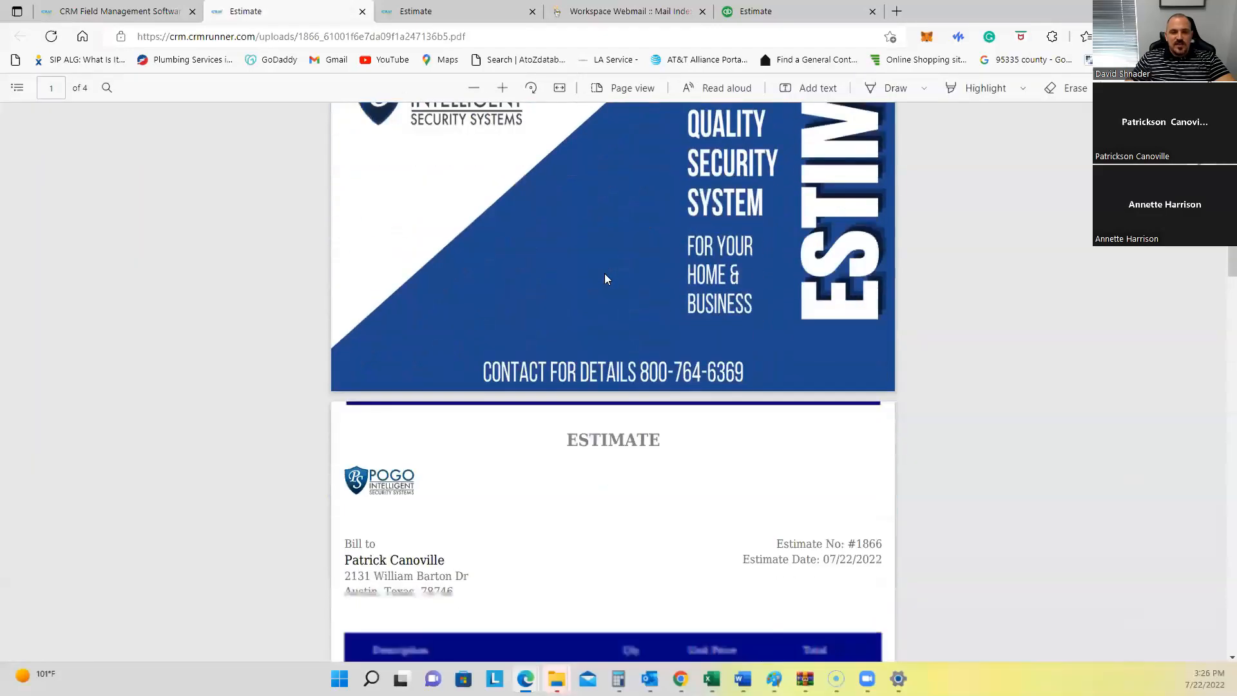
{"action": "scroll", "coordinate": [605, 281], "scroll_direction": "down", "scroll_amount": 4}
{"action": "scroll", "coordinate": [670, 290], "scroll_direction": "up", "scroll_amount": 10}
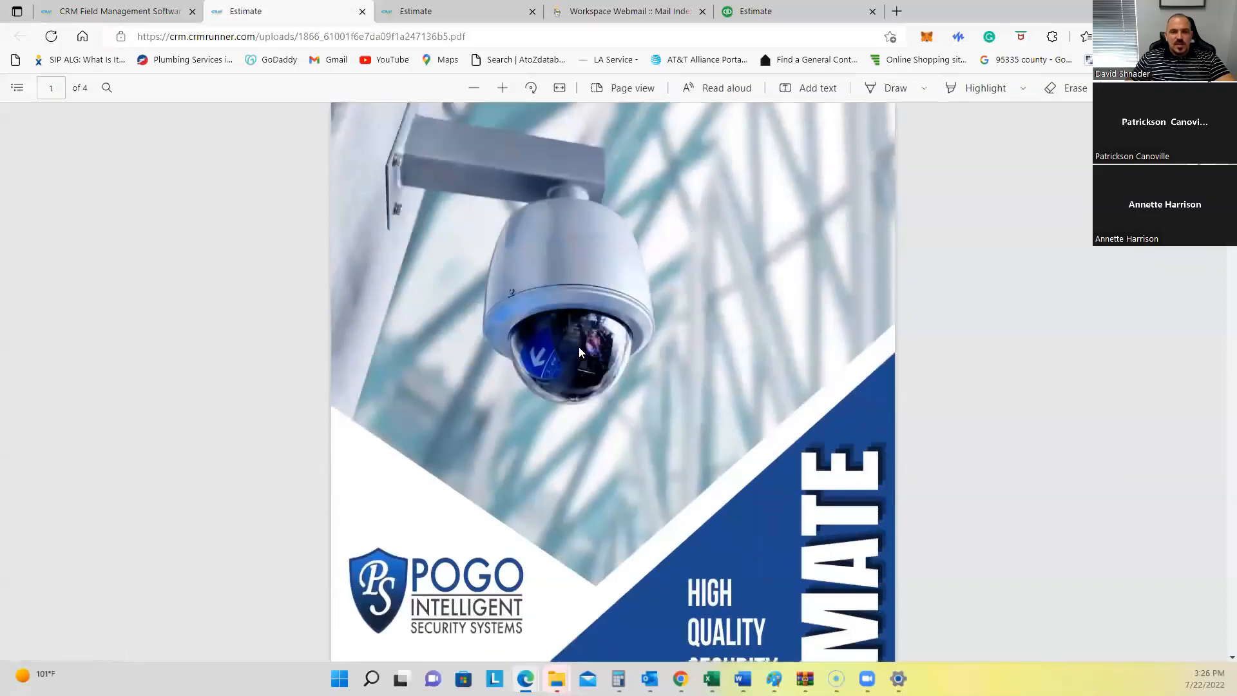
{"action": "scroll", "coordinate": [579, 352], "scroll_direction": "down", "scroll_amount": 10}
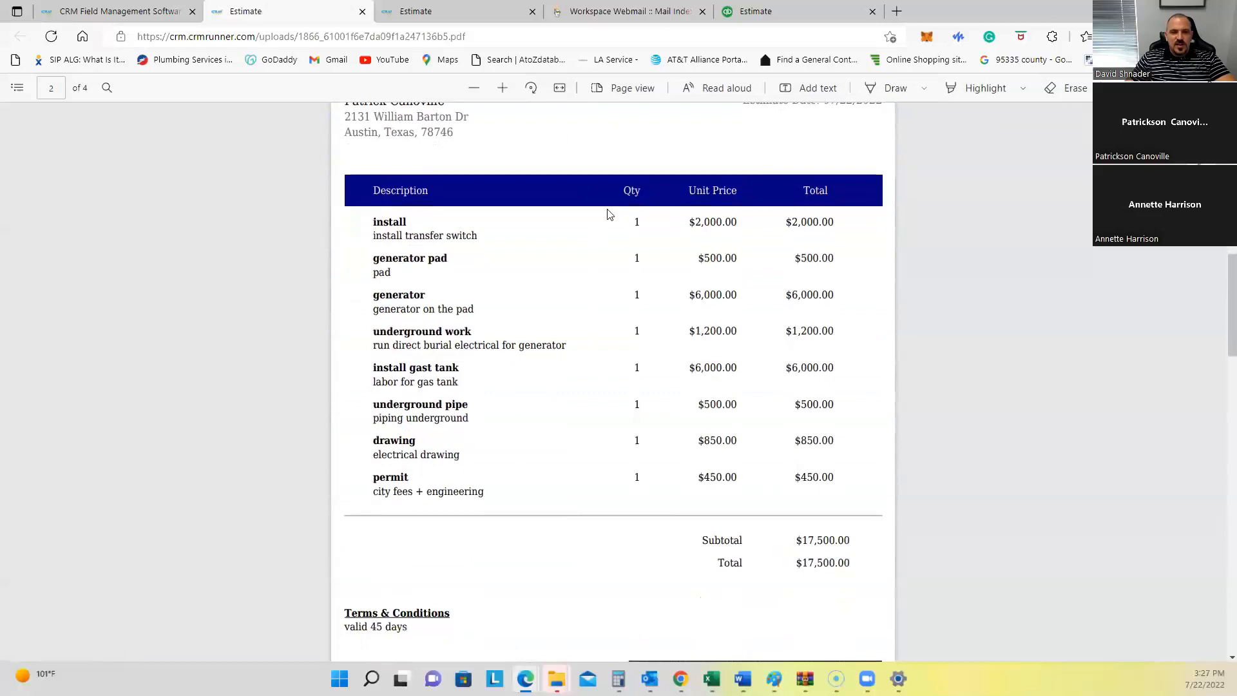
{"action": "scroll", "coordinate": [427, 361], "scroll_direction": "down", "scroll_amount": 5}
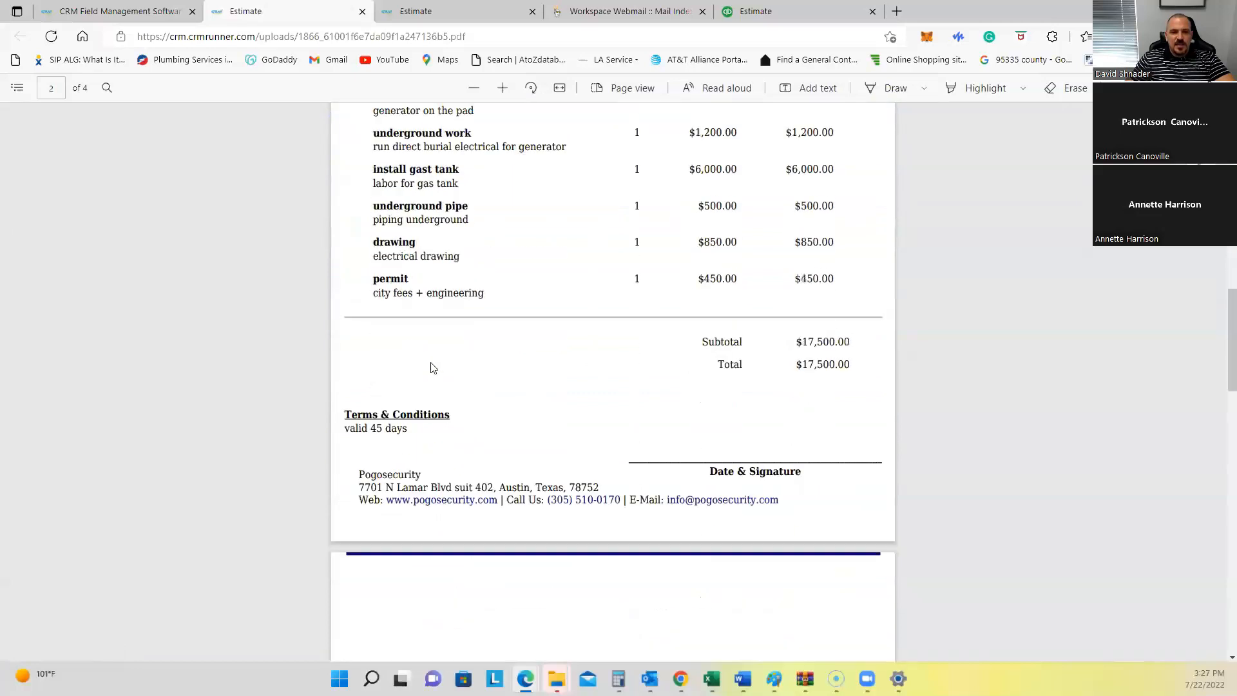
{"action": "scroll", "coordinate": [580, 283], "scroll_direction": "down", "scroll_amount": 4}
{"action": "scroll", "coordinate": [646, 276], "scroll_direction": "up", "scroll_amount": 4}
{"action": "scroll", "coordinate": [731, 383], "scroll_direction": "down", "scroll_amount": 12}
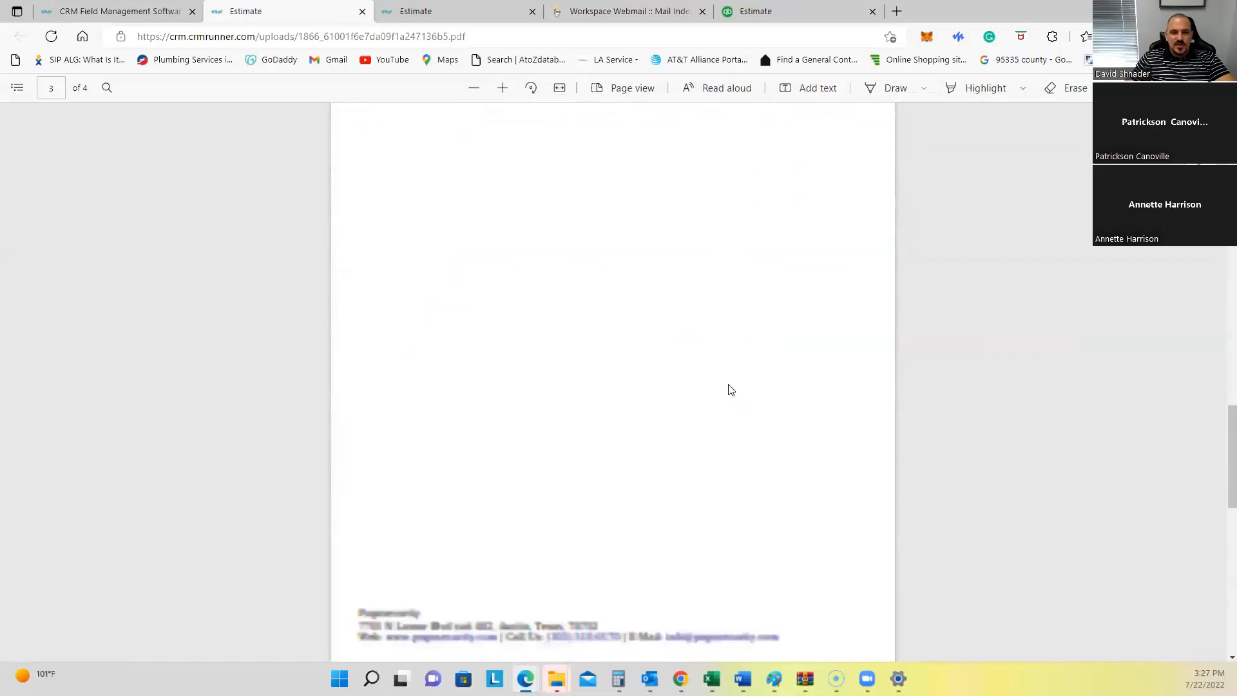
{"action": "scroll", "coordinate": [728, 384], "scroll_direction": "down", "scroll_amount": 6}
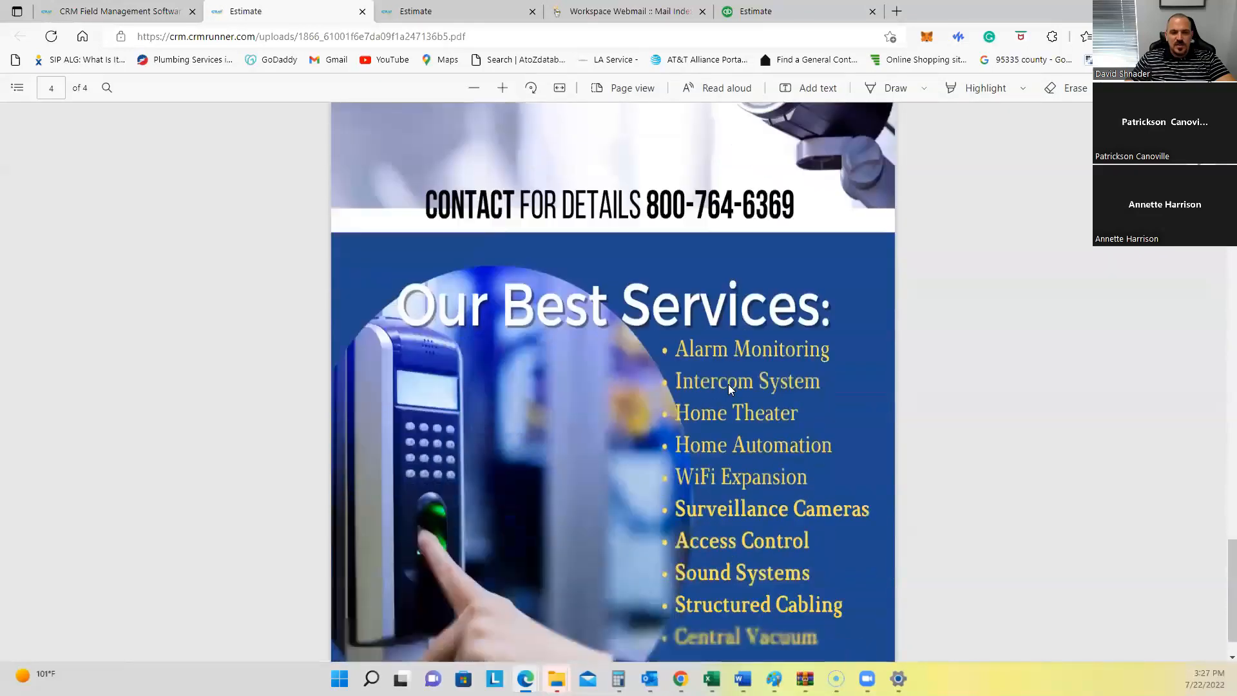
{"action": "left_click", "coordinate": [363, 11]}
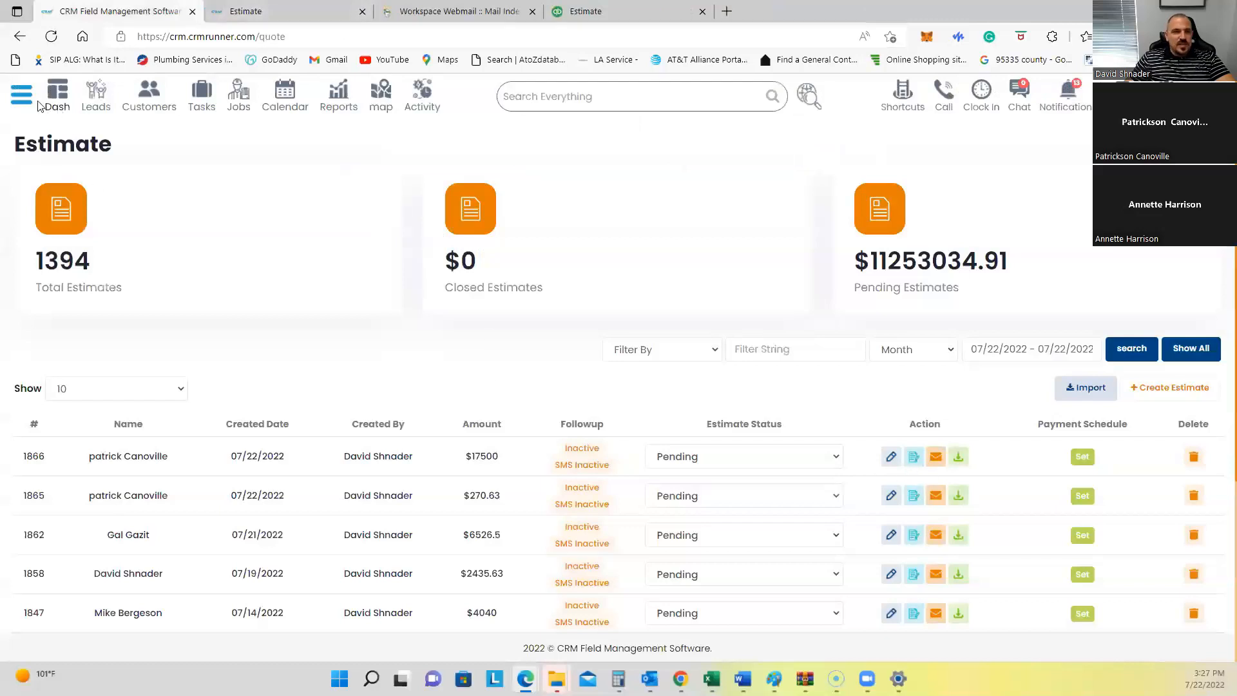
Step: Go to the Templates page under Customization in the navigation sidebar
{"action": "left_click", "coordinate": [21, 95]}
{"action": "scroll", "coordinate": [119, 444], "scroll_direction": "down", "scroll_amount": 3}
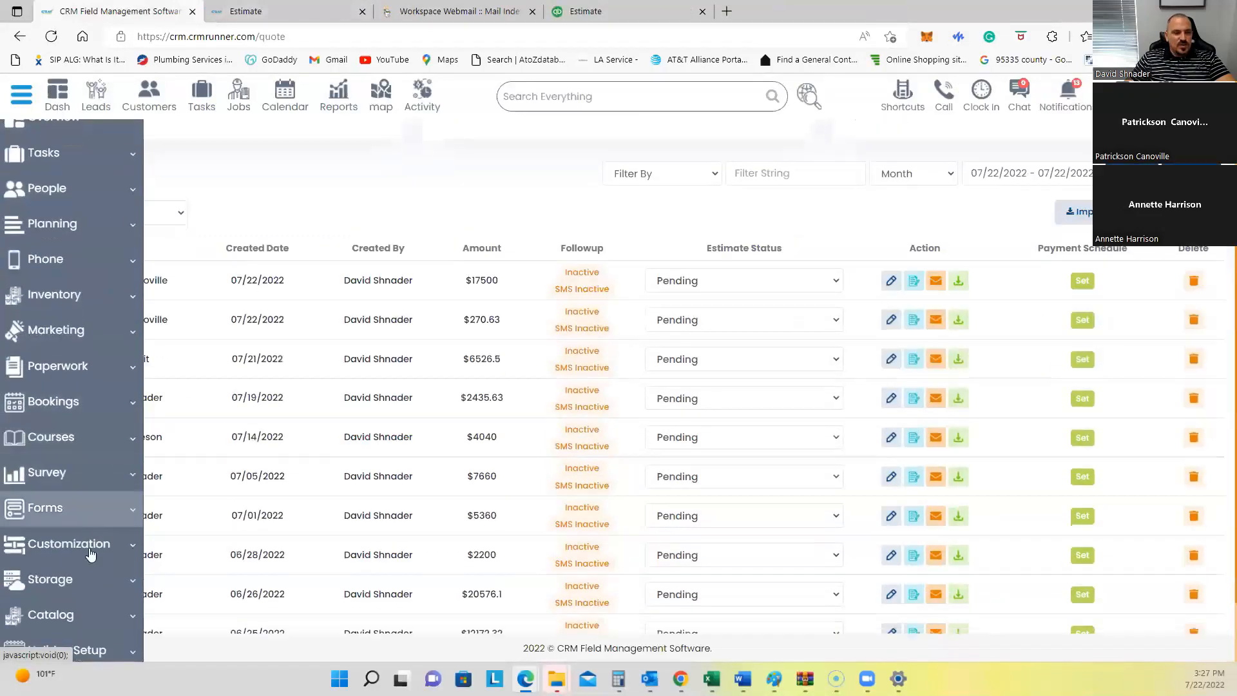
{"action": "left_click", "coordinate": [77, 558]}
{"action": "scroll", "coordinate": [90, 522], "scroll_direction": "down", "scroll_amount": 5}
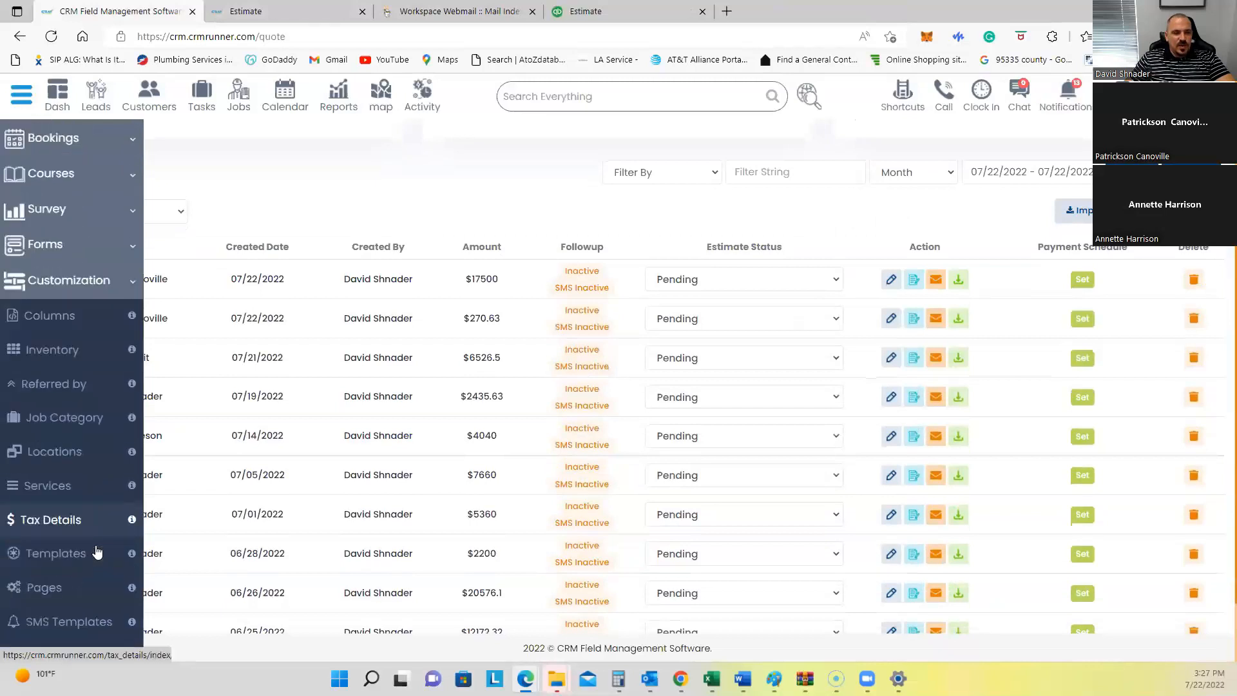
{"action": "left_click", "coordinate": [62, 443]}
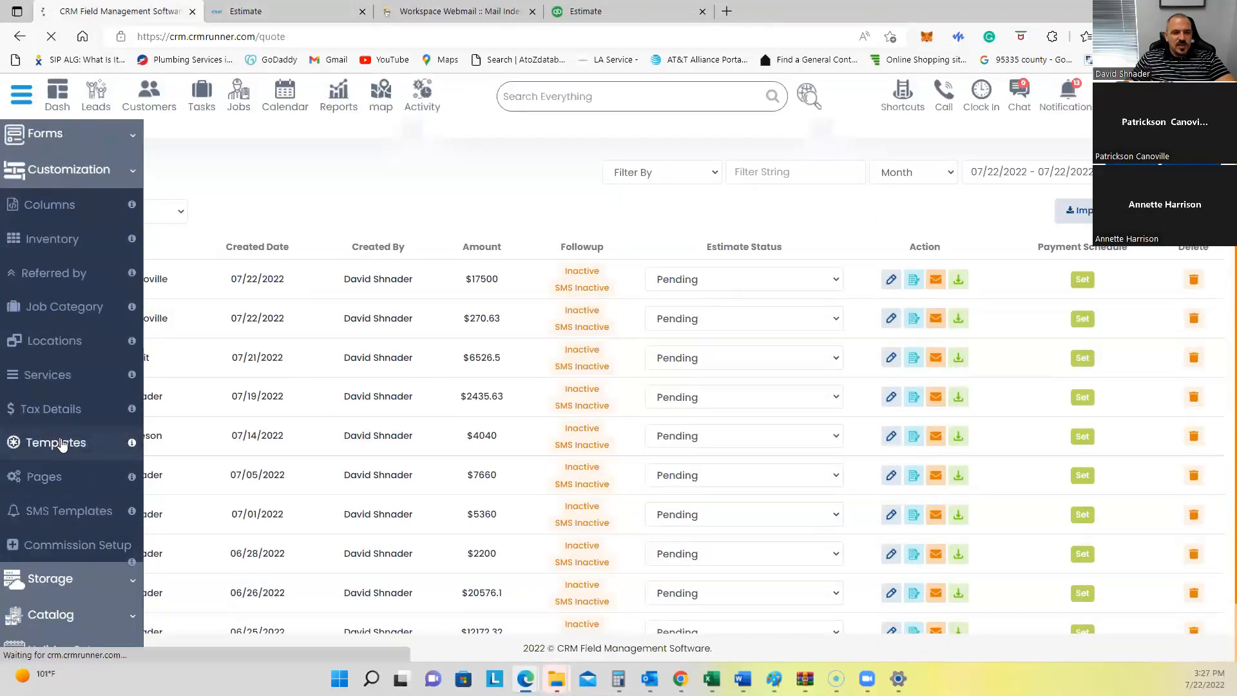
{"action": "scroll", "coordinate": [376, 419], "scroll_direction": "down", "scroll_amount": 15}
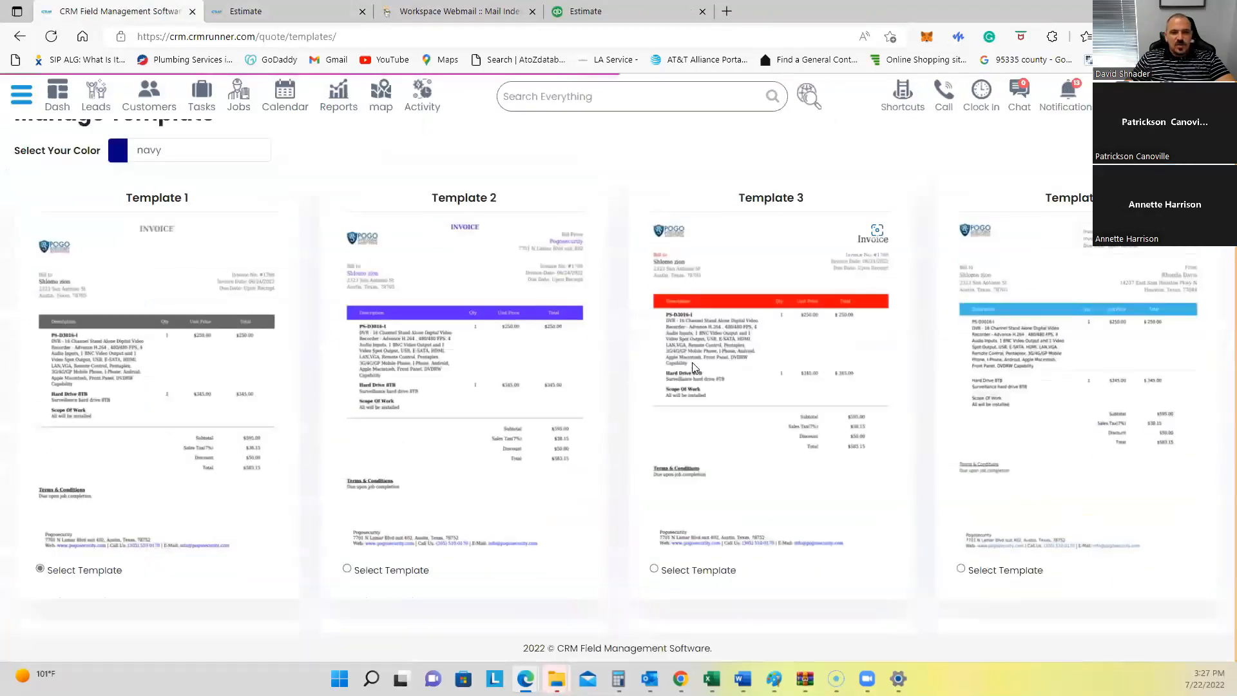
{"action": "scroll", "coordinate": [688, 377], "scroll_direction": "down", "scroll_amount": 14}
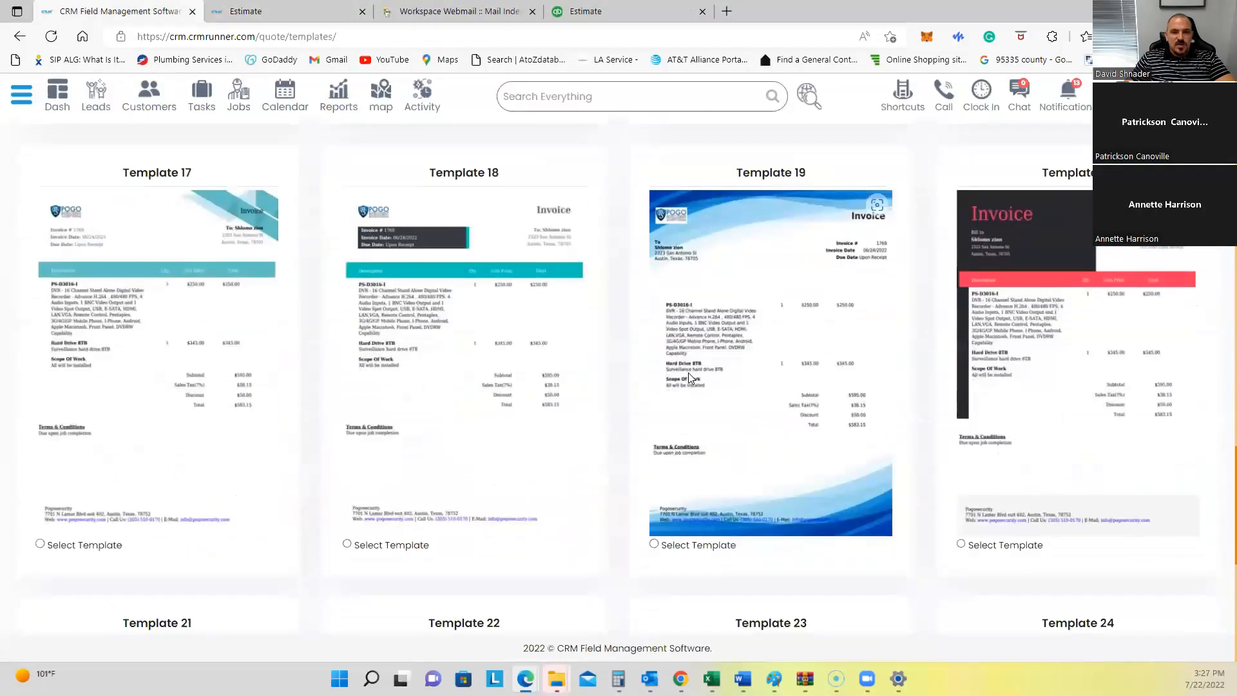
{"action": "scroll", "coordinate": [688, 377], "scroll_direction": "up", "scroll_amount": 13}
{"action": "scroll", "coordinate": [688, 374], "scroll_direction": "up", "scroll_amount": 2}
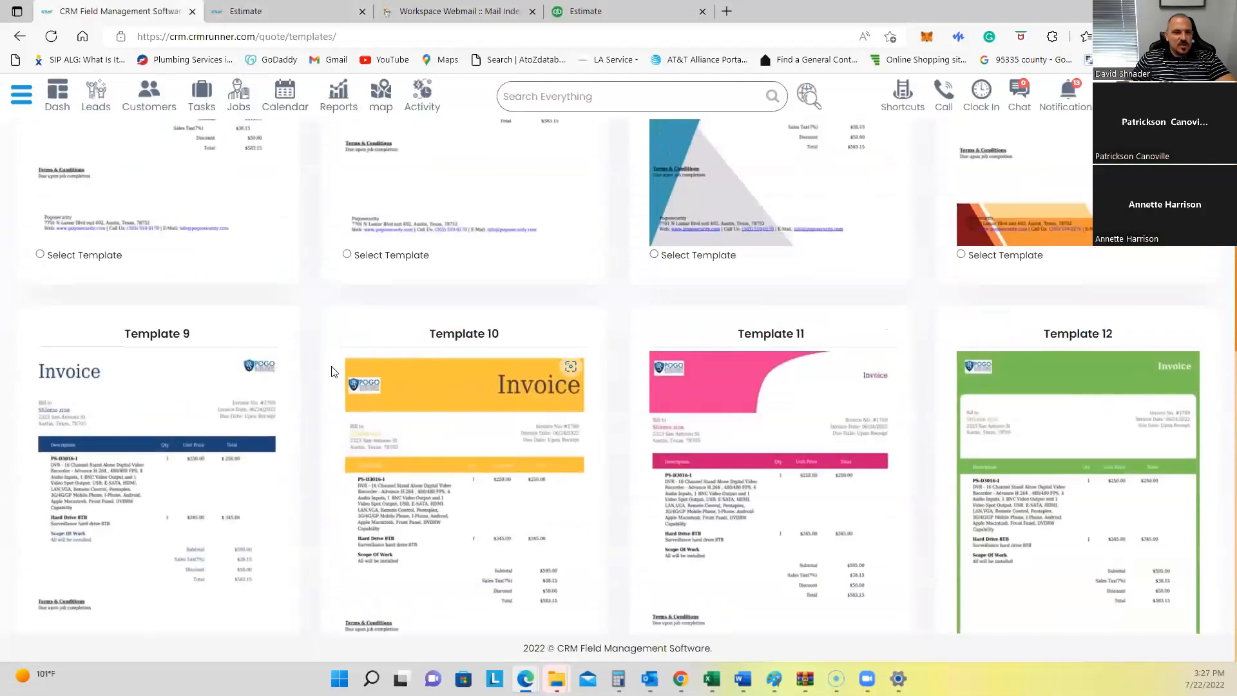
{"action": "scroll", "coordinate": [133, 470], "scroll_direction": "down", "scroll_amount": 3}
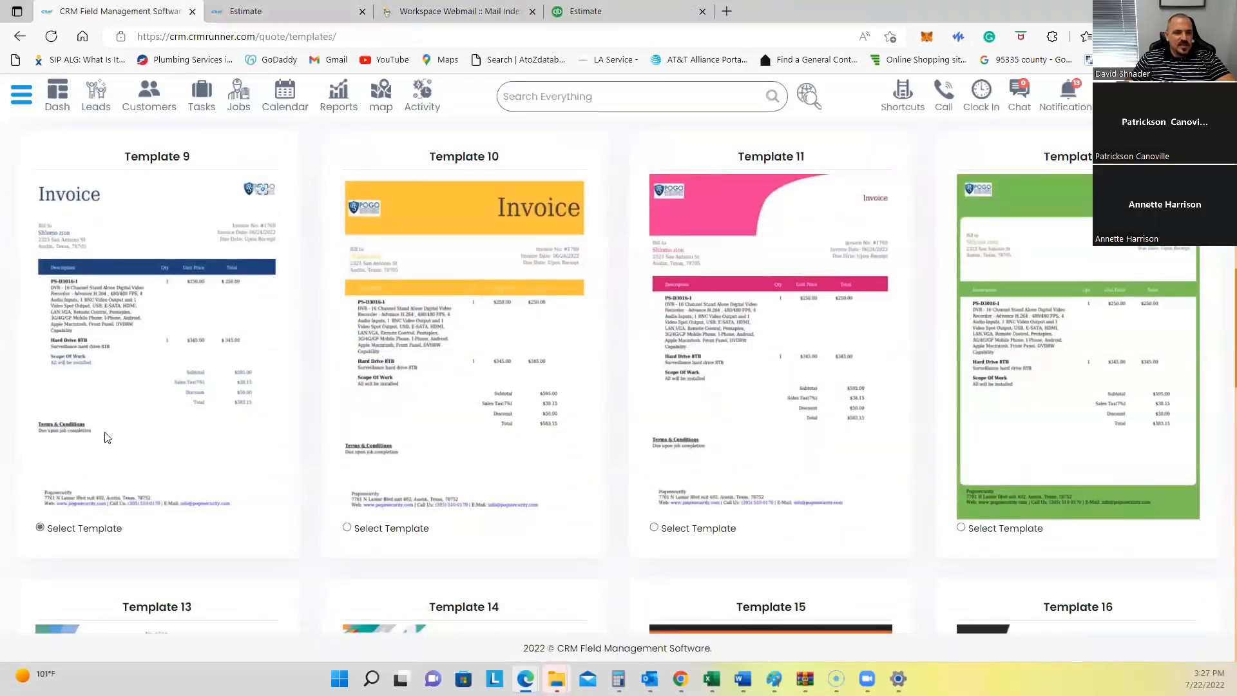
{"action": "scroll", "coordinate": [103, 431], "scroll_direction": "up", "scroll_amount": 15}
Step: Change the estimate template colour to light blue #67a5de, save it, and return to Estimates
{"action": "left_click", "coordinate": [156, 176]}
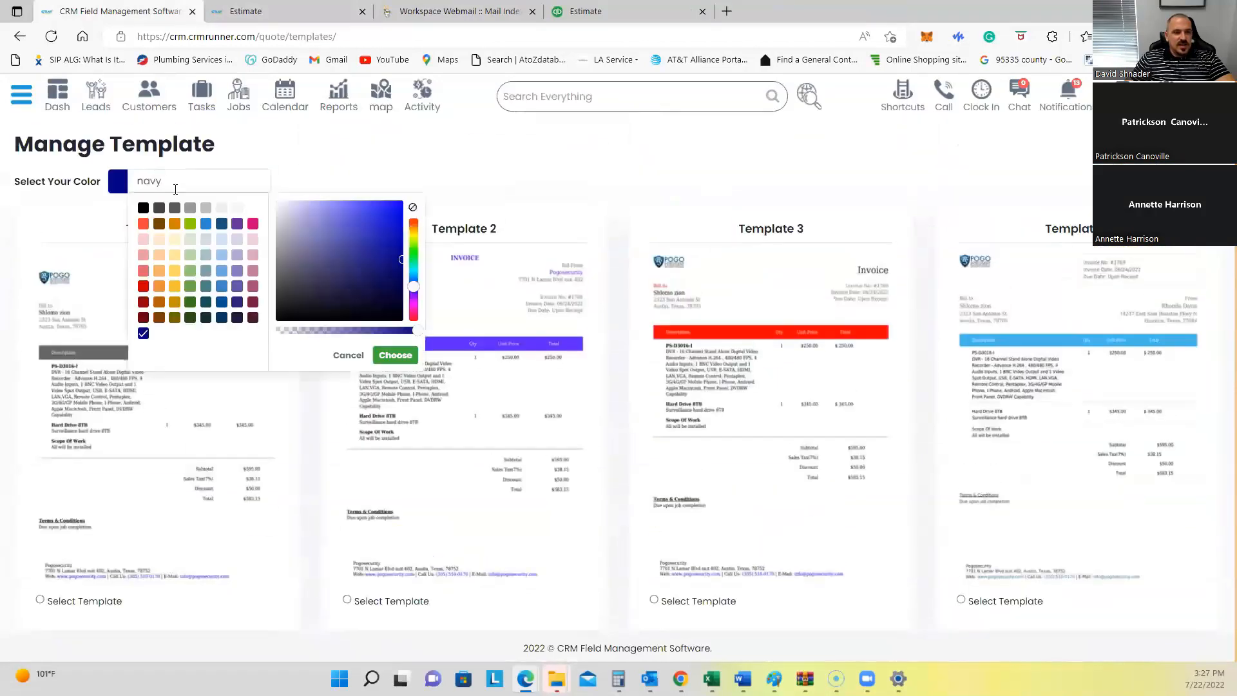
{"action": "left_click", "coordinate": [223, 271]}
{"action": "left_click", "coordinate": [328, 225]}
{"action": "left_click", "coordinate": [343, 223]}
{"action": "left_click", "coordinate": [390, 355]}
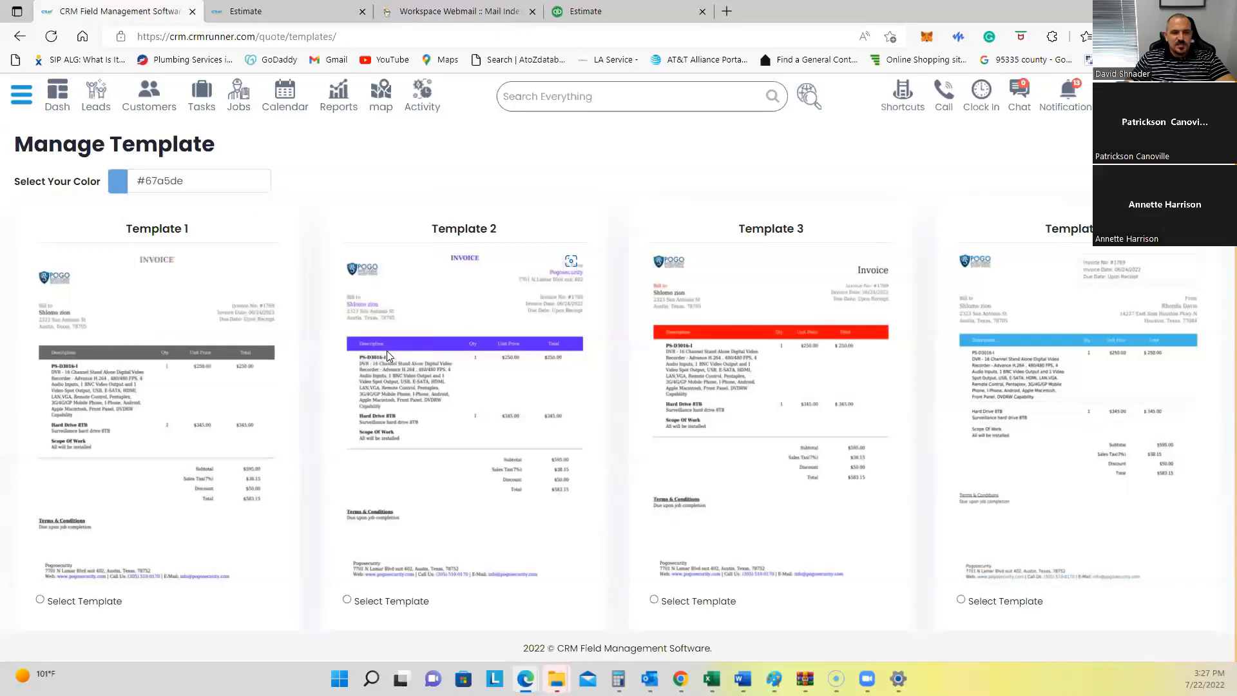
{"action": "scroll", "coordinate": [344, 351], "scroll_direction": "down", "scroll_amount": 20}
{"action": "left_click", "coordinate": [36, 567]}
{"action": "left_click", "coordinate": [892, 96]}
{"action": "left_click", "coordinate": [83, 151]}
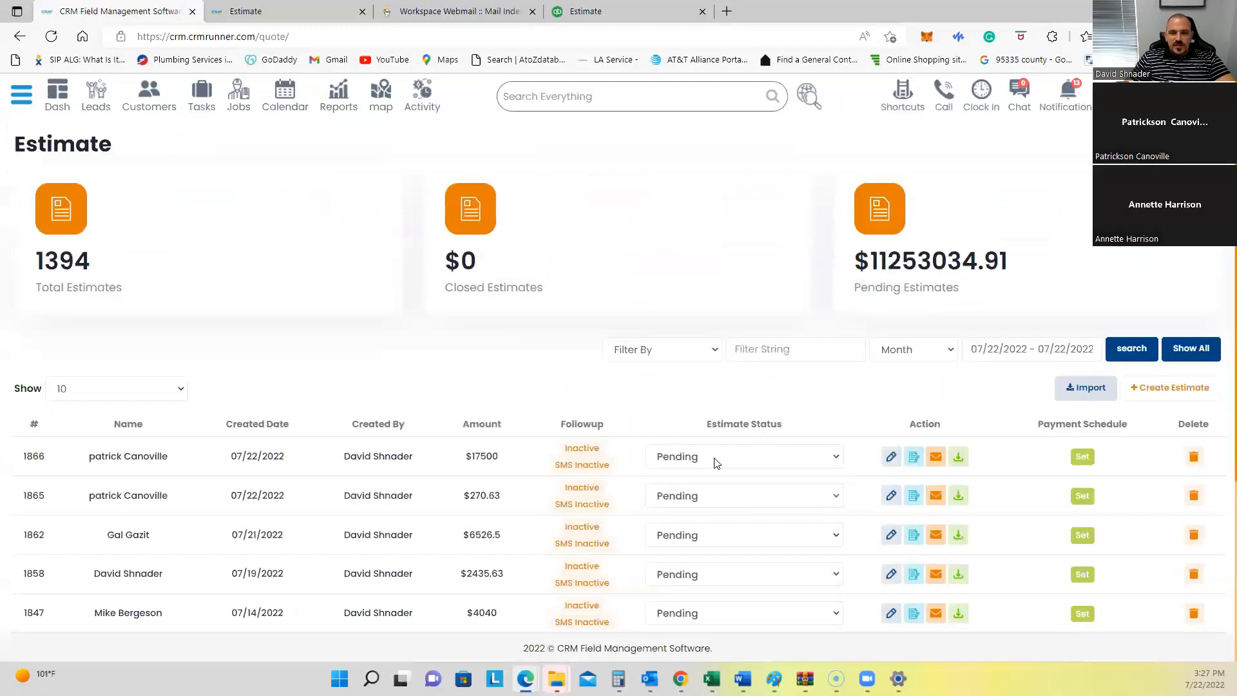
Step: Reopen estimate #1866 for editing and place the cursor in the description under the Scope Of Work heading
{"action": "left_click", "coordinate": [891, 459]}
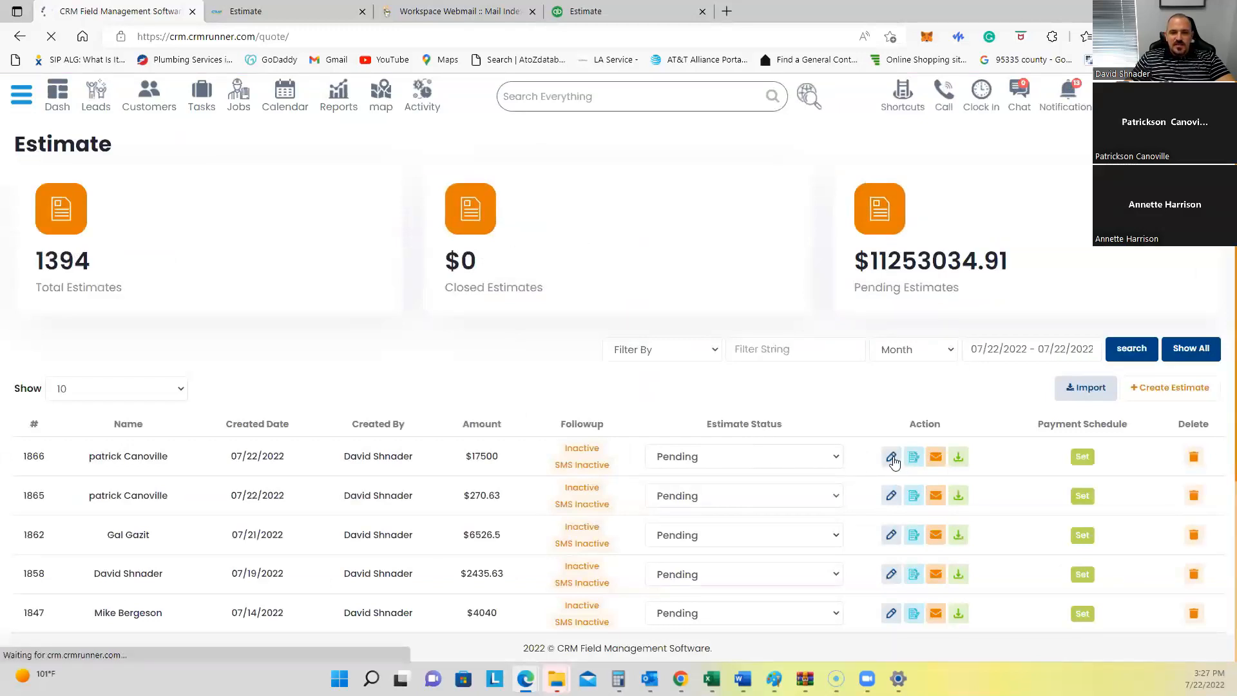
{"action": "scroll", "coordinate": [269, 389], "scroll_direction": "down", "scroll_amount": 5}
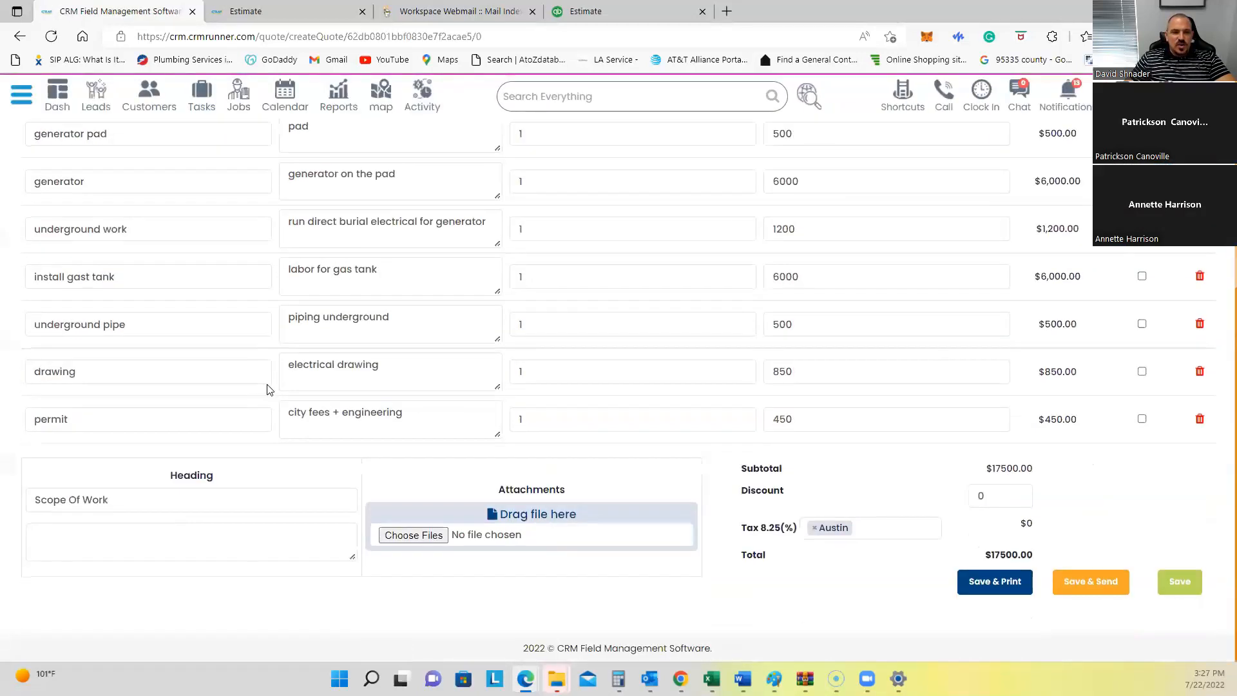
{"action": "left_click_drag", "start_coordinate": [106, 502], "coordinate": [14, 499]}
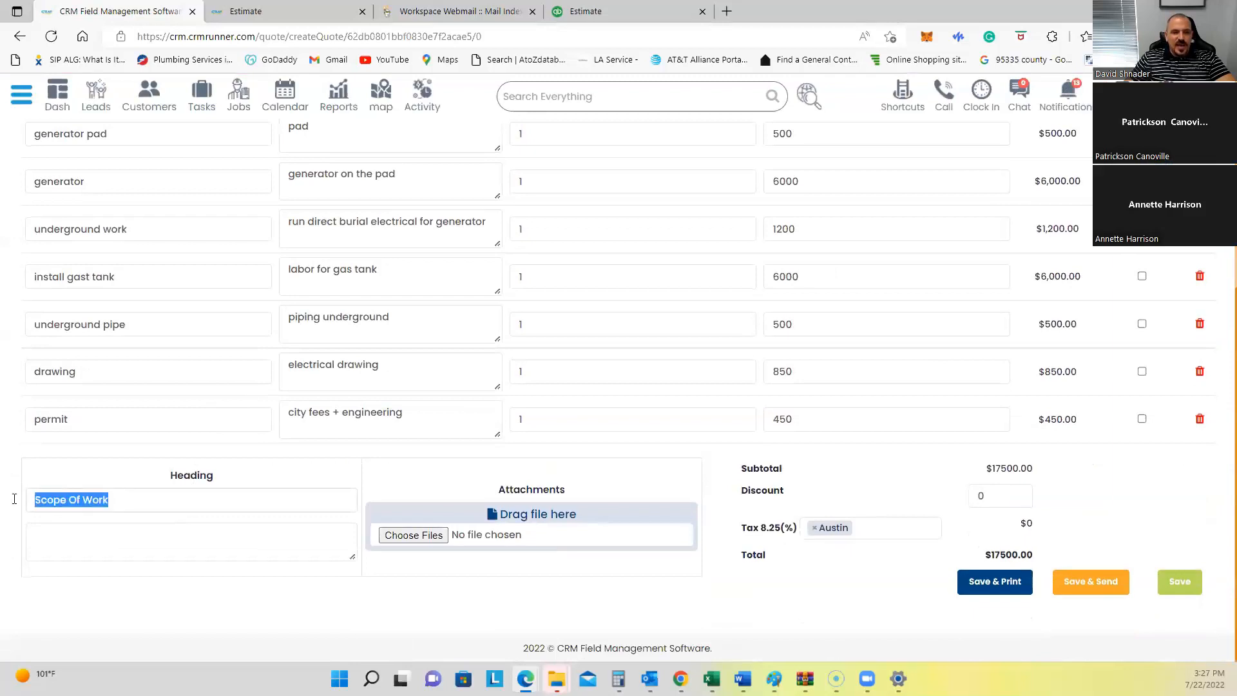
{"action": "left_click_drag", "start_coordinate": [109, 500], "coordinate": [23, 505]}
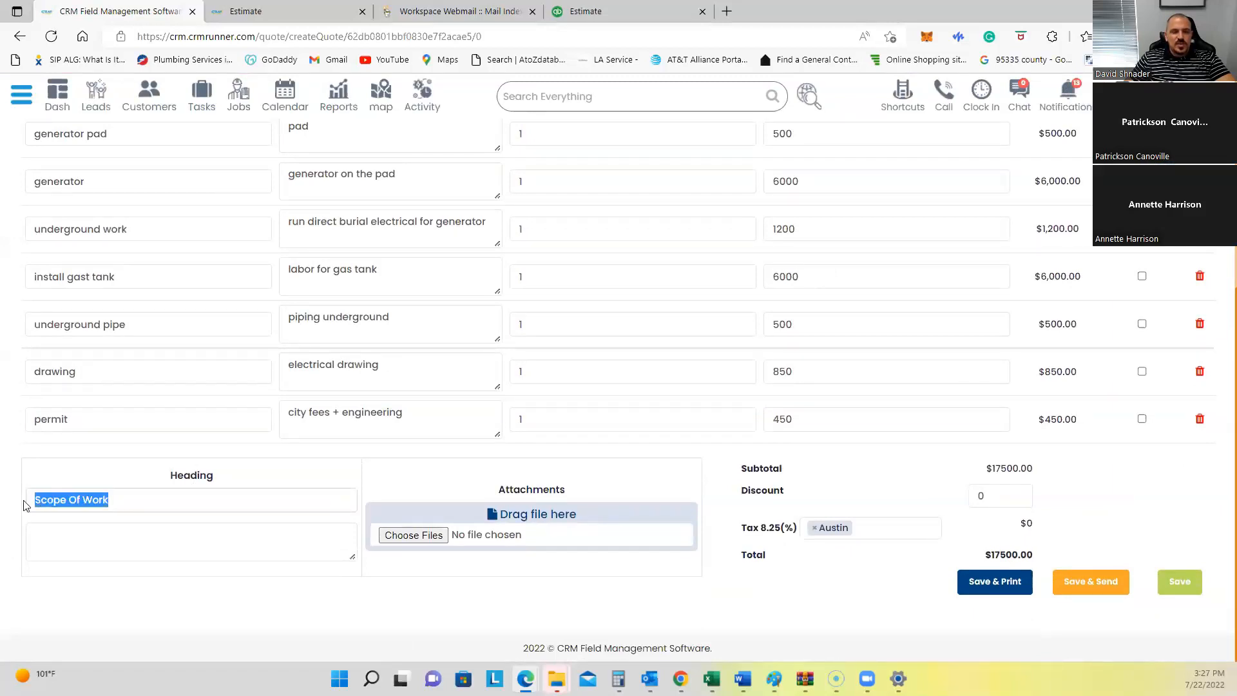
{"action": "left_click", "coordinate": [78, 548]}
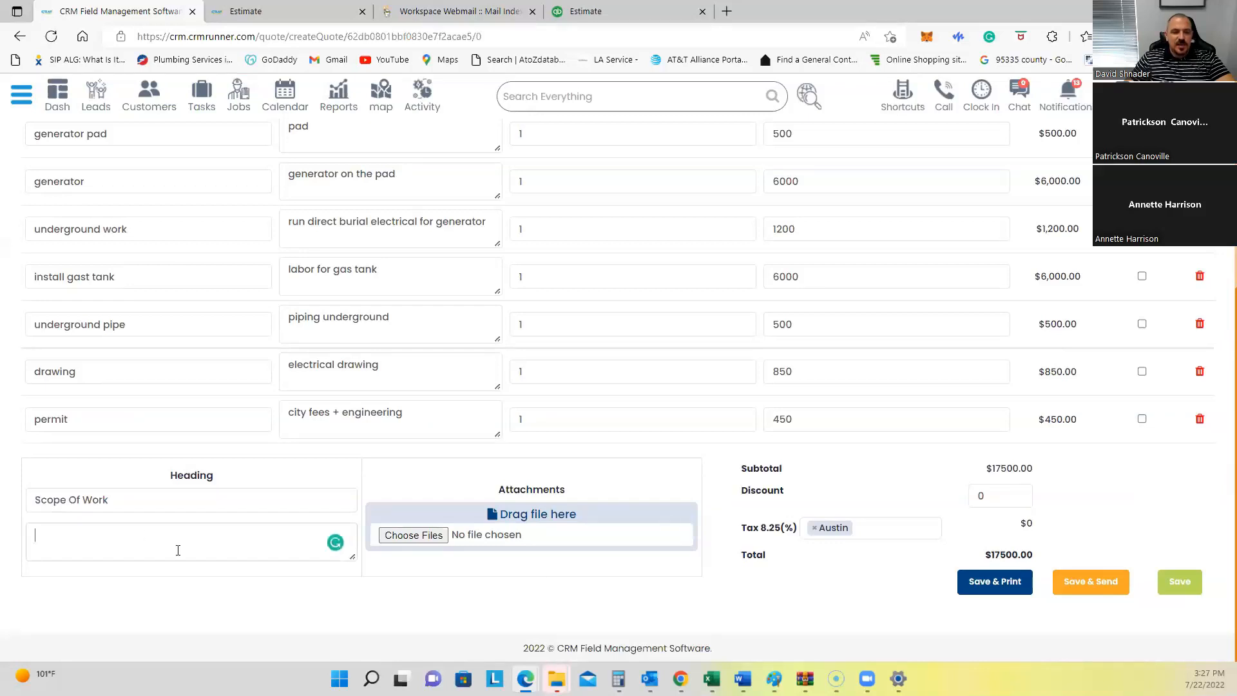
Step: Look over the earlier estimate's PDF preview, then close that tab
{"action": "left_click", "coordinate": [245, 11]}
{"action": "scroll", "coordinate": [451, 387], "scroll_direction": "down", "scroll_amount": 15}
{"action": "scroll", "coordinate": [574, 389], "scroll_direction": "up", "scroll_amount": 15}
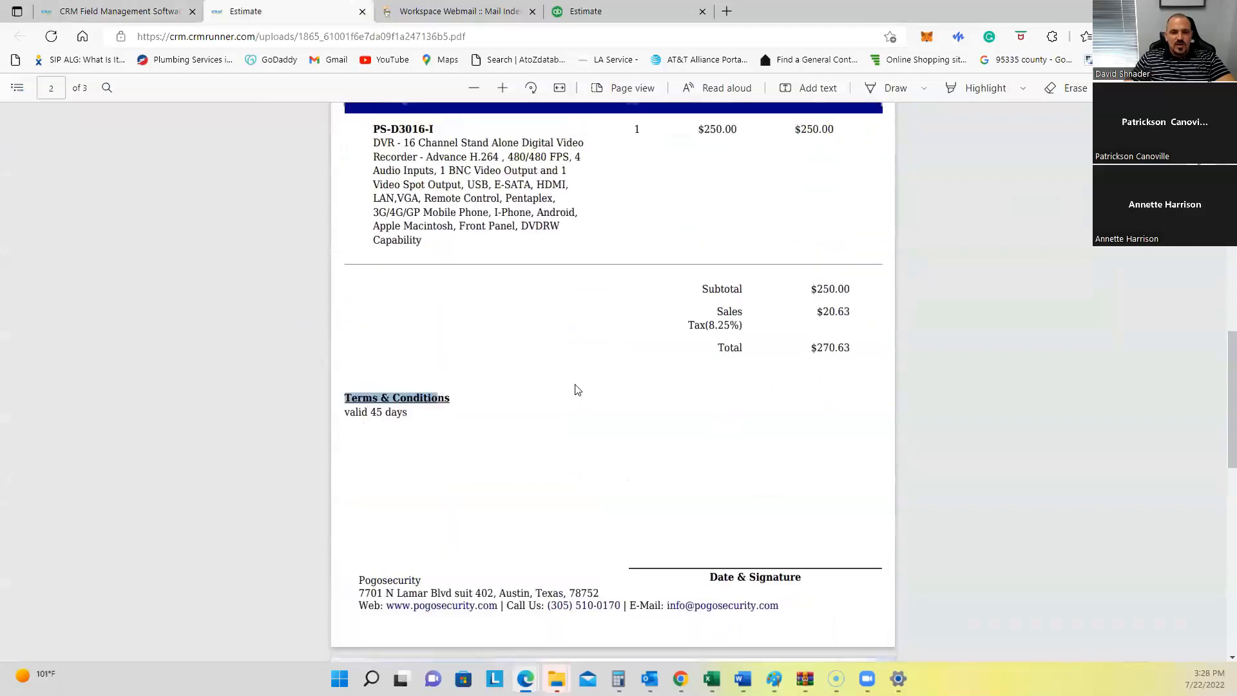
{"action": "left_click", "coordinate": [362, 11]}
Step: Fill the Scope Of Work note with 'We will install all elements and do abc' and save estimate #1866
{"action": "left_click", "coordinate": [135, 7]}
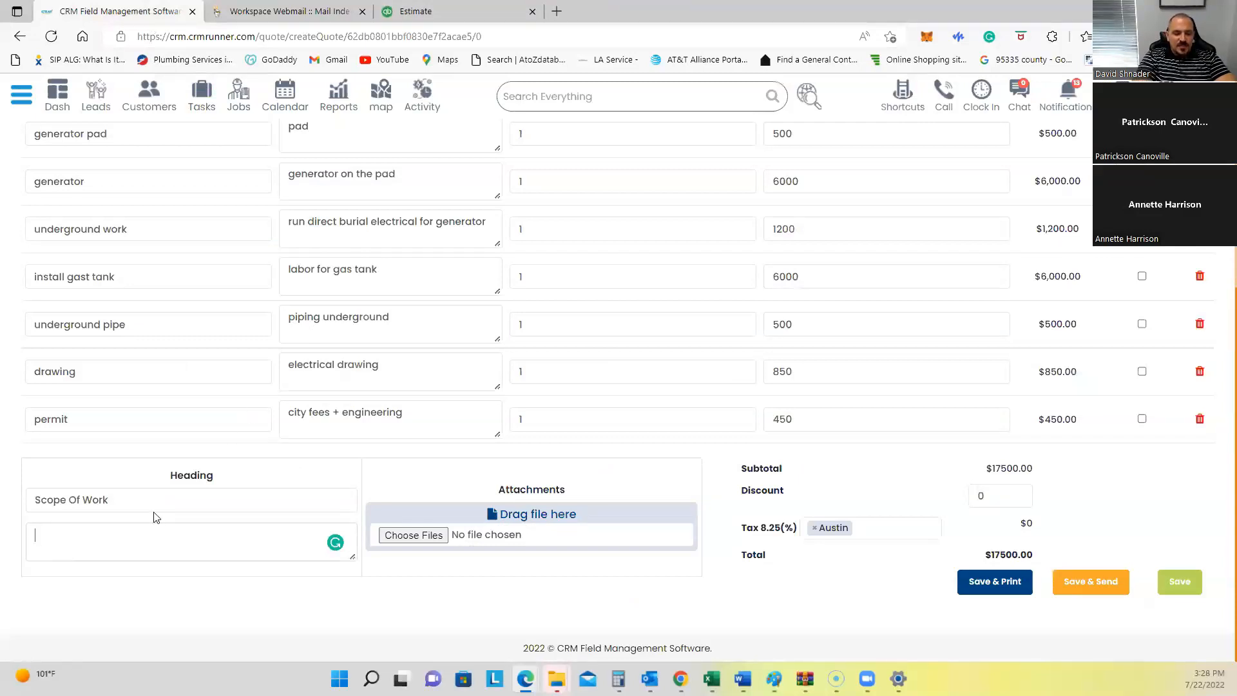
{"action": "type", "text": "will ins"}
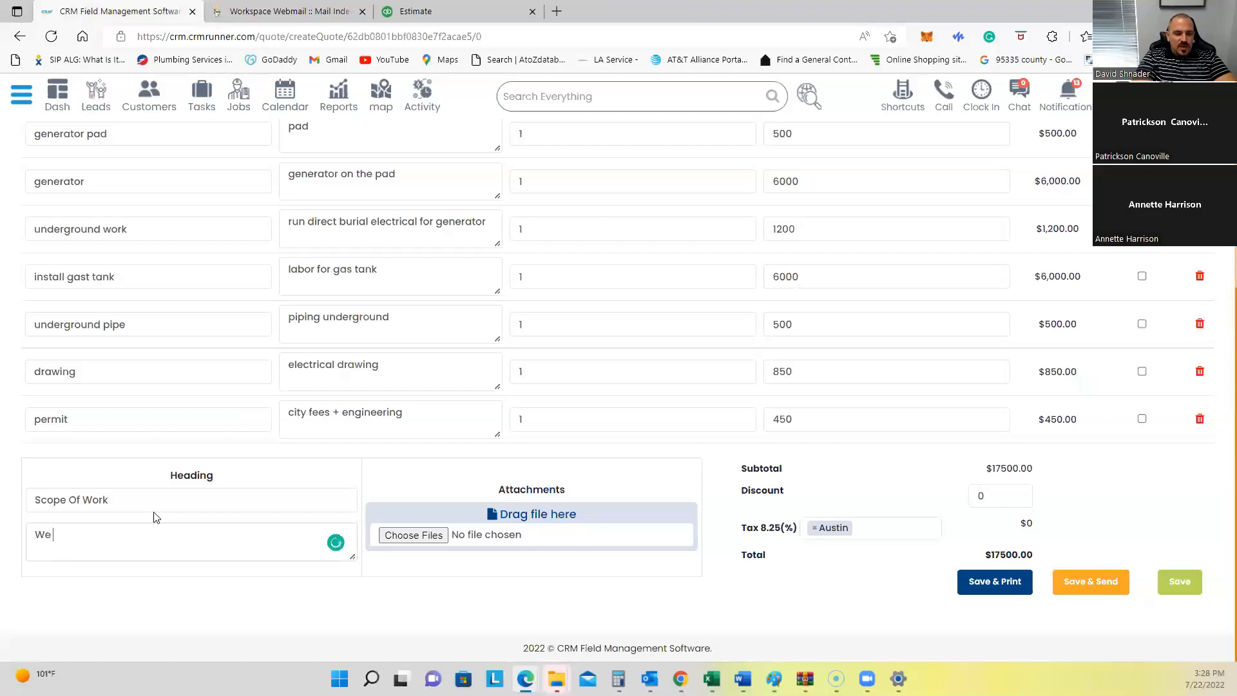
{"action": "type", "text": "tall all elem"}
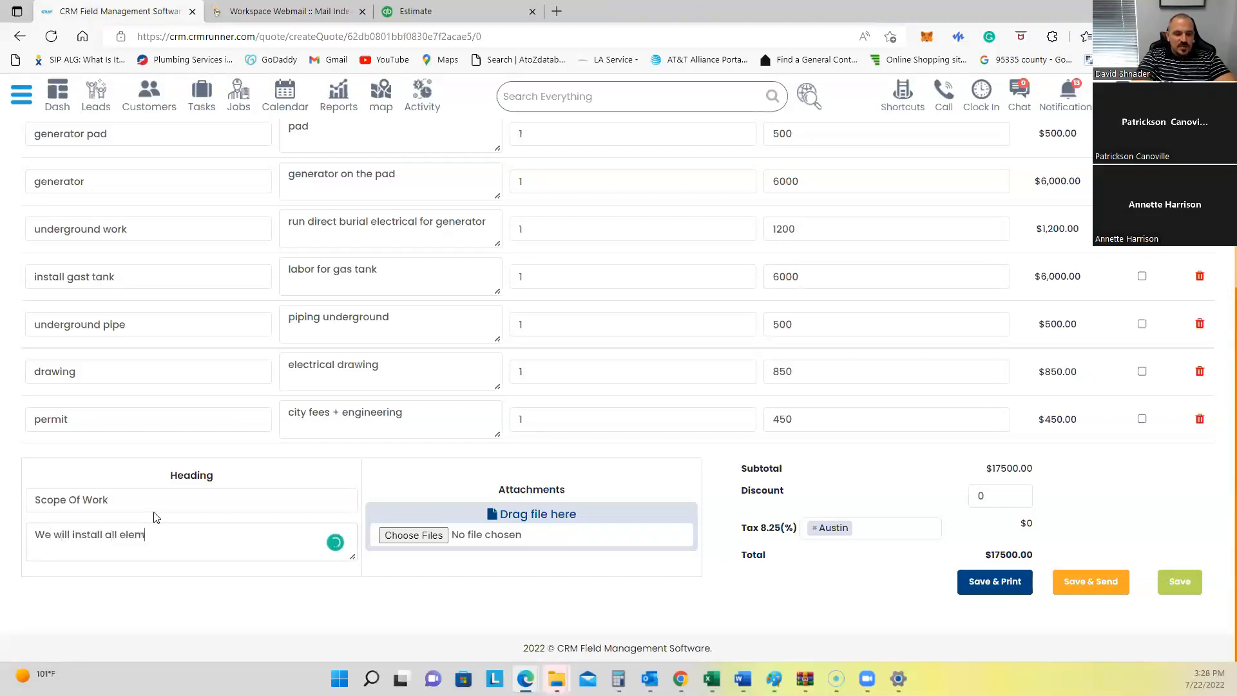
{"action": "type", "text": "ents and do abc"}
{"action": "left_click", "coordinate": [1177, 581]}
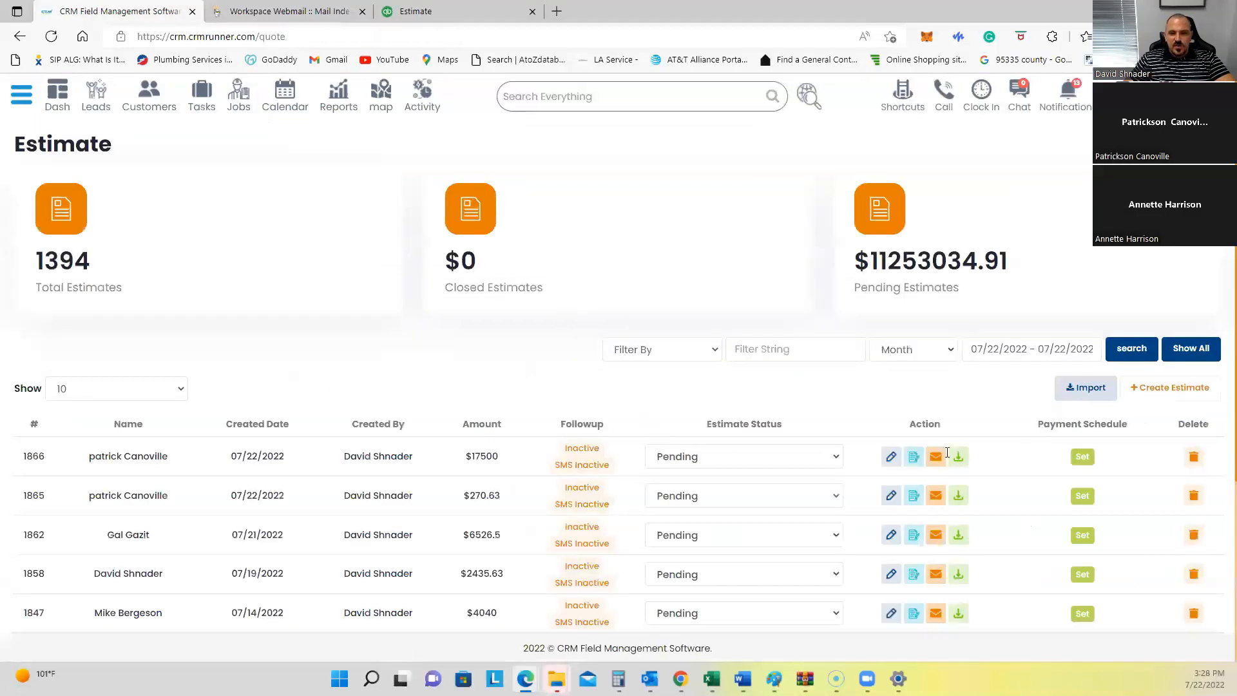
{"action": "left_click", "coordinate": [958, 456]}
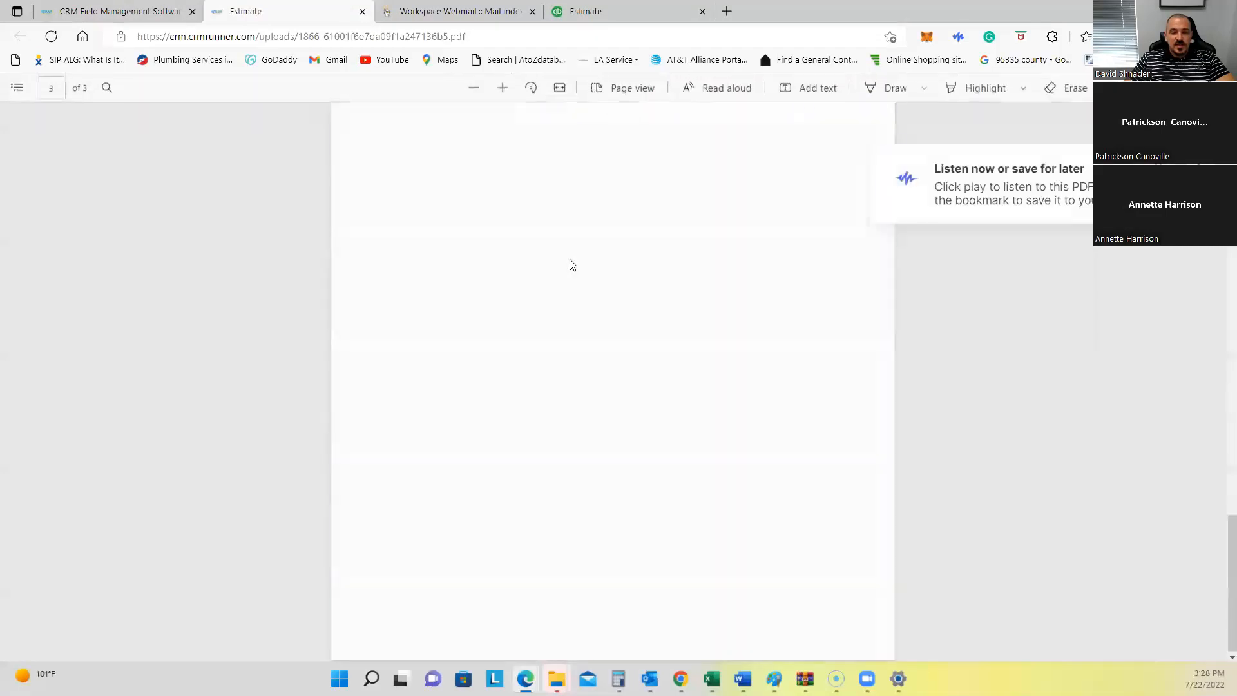
{"action": "scroll", "coordinate": [576, 286], "scroll_direction": "up", "scroll_amount": 20}
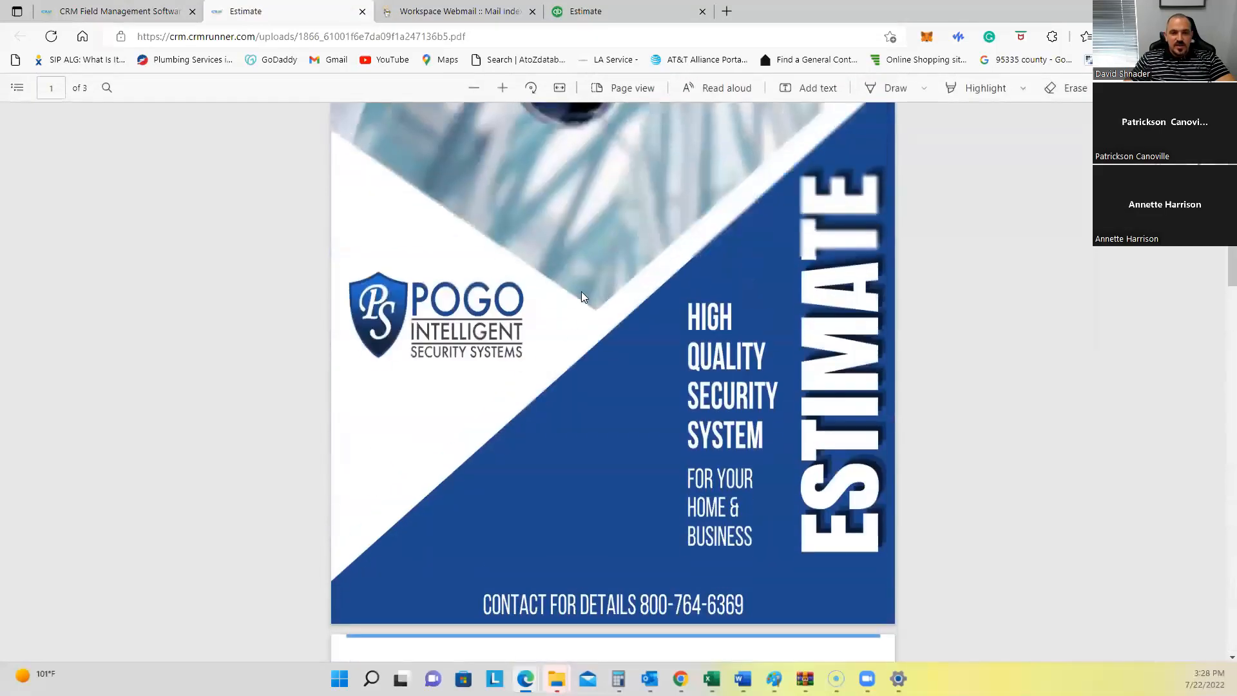
{"action": "scroll", "coordinate": [582, 296], "scroll_direction": "down", "scroll_amount": 8}
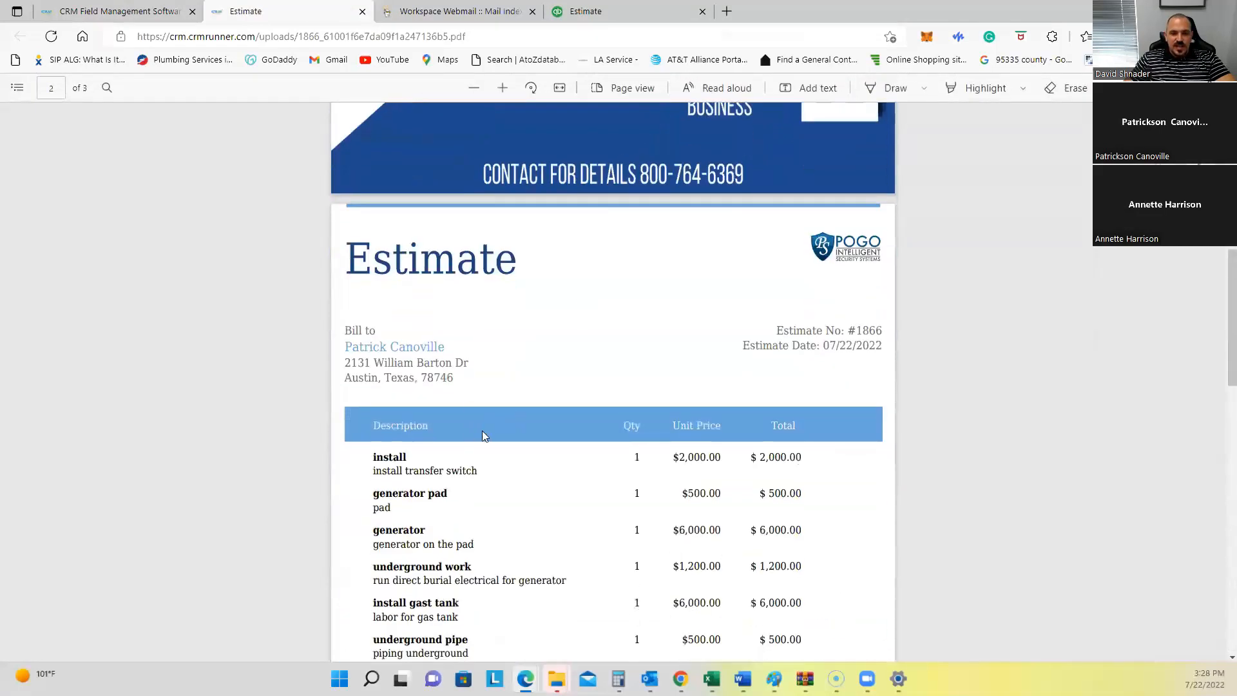
{"action": "scroll", "coordinate": [487, 413], "scroll_direction": "down", "scroll_amount": 1}
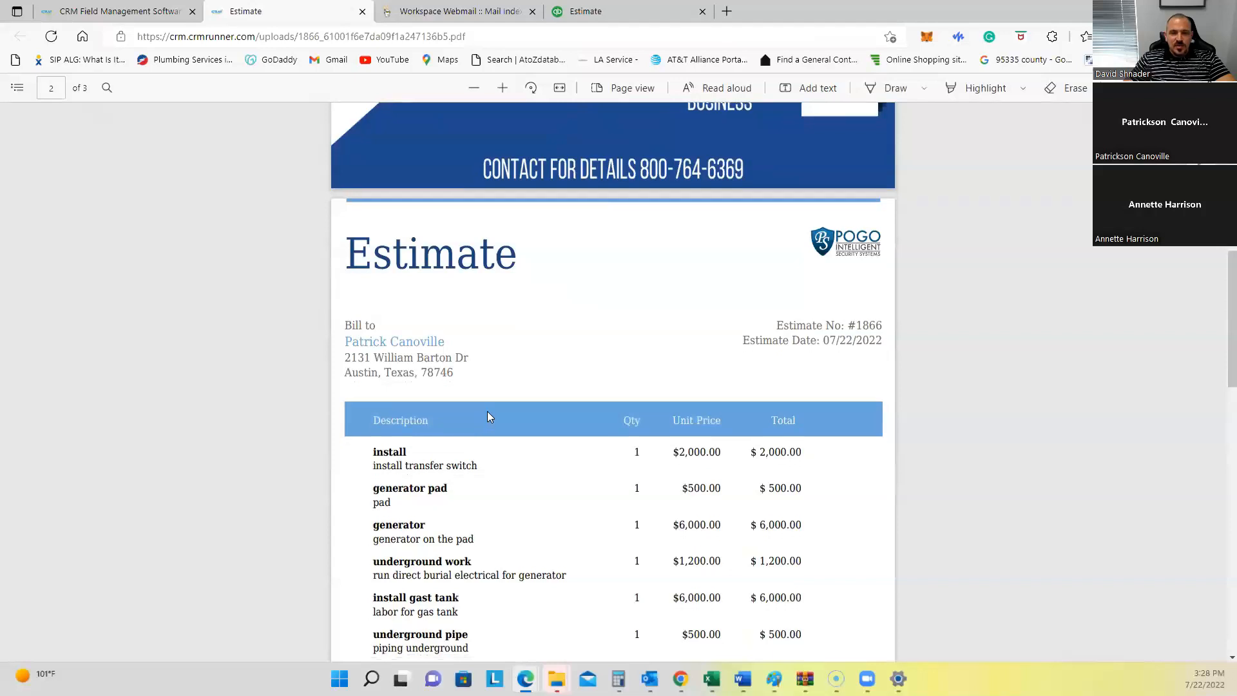
{"action": "scroll", "coordinate": [461, 289], "scroll_direction": "up", "scroll_amount": 1}
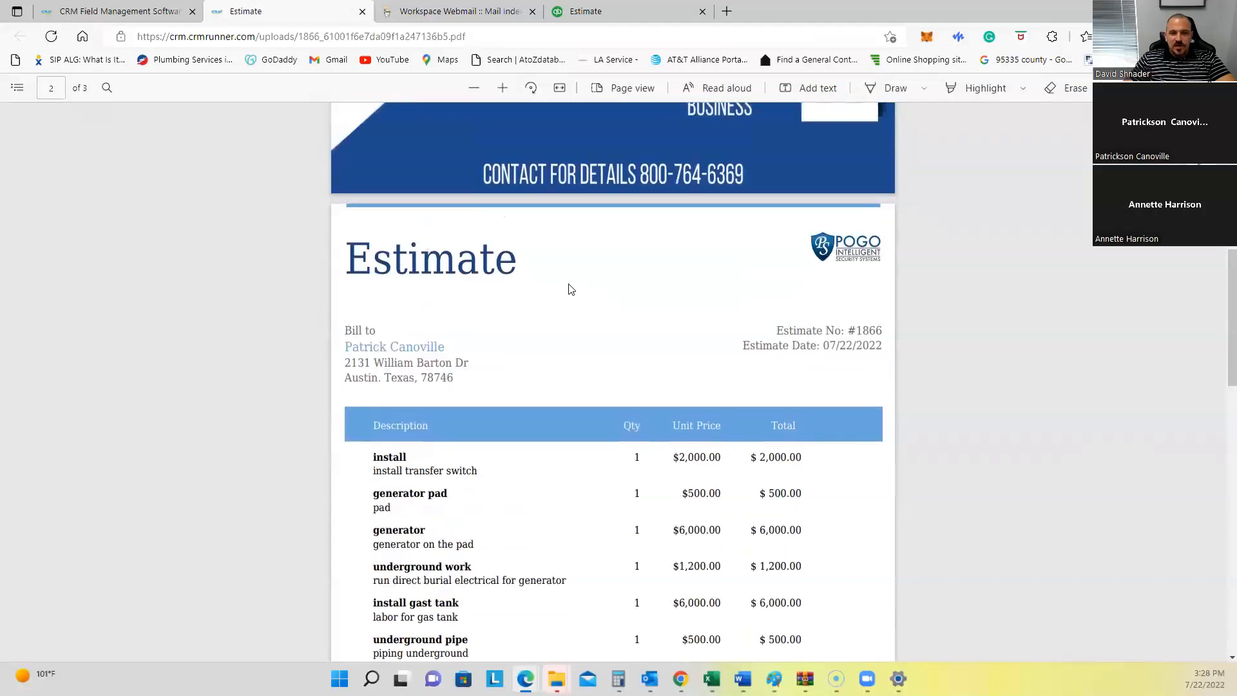
{"action": "scroll", "coordinate": [604, 319], "scroll_direction": "down", "scroll_amount": 5}
{"action": "scroll", "coordinate": [613, 306], "scroll_direction": "up", "scroll_amount": 4}
{"action": "scroll", "coordinate": [568, 429], "scroll_direction": "down", "scroll_amount": 7}
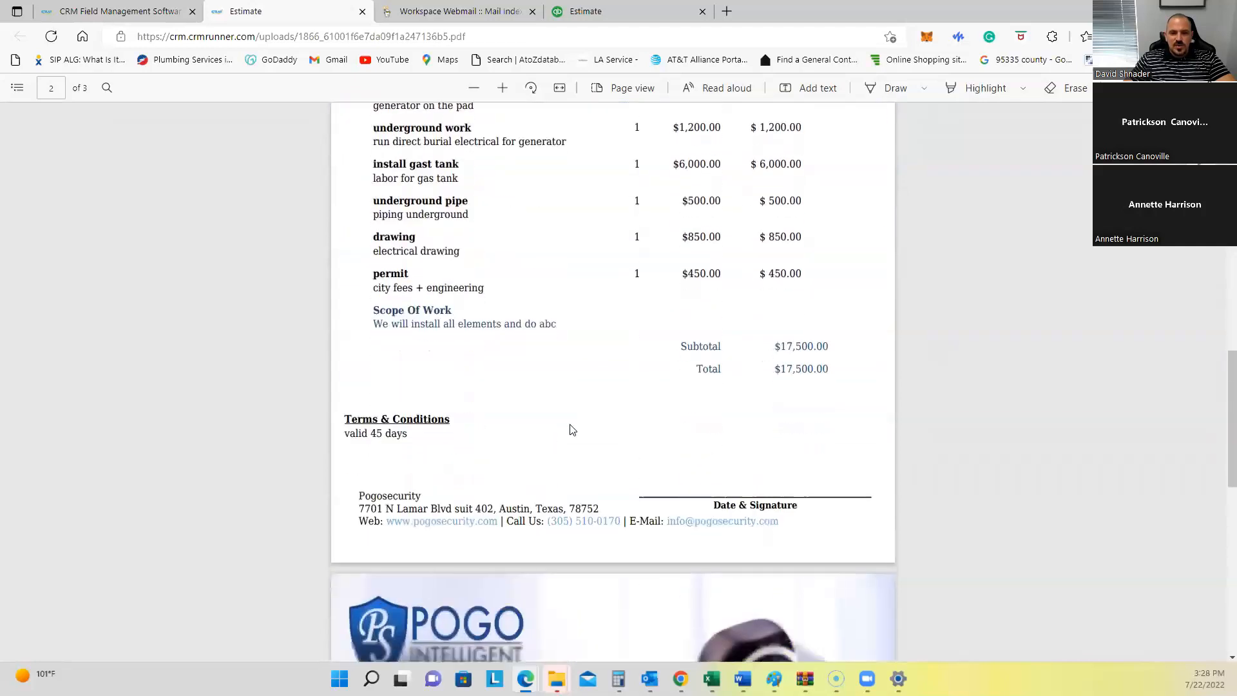
{"action": "scroll", "coordinate": [447, 357], "scroll_direction": "up", "scroll_amount": 3}
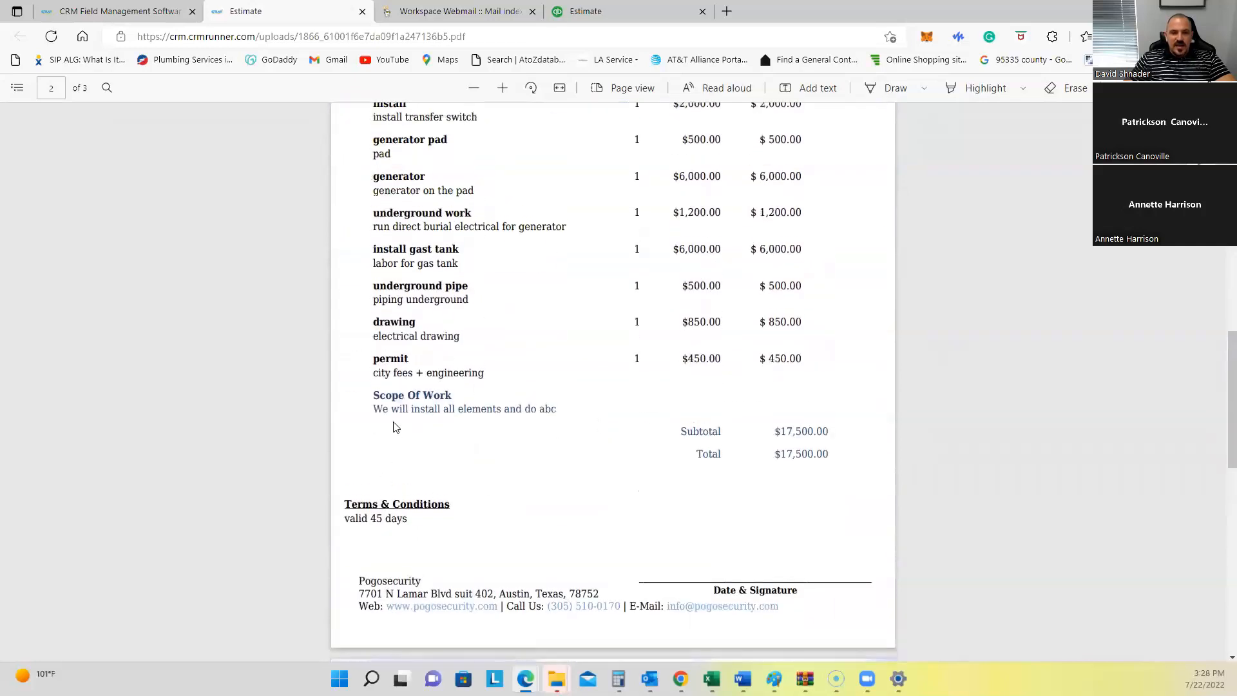
{"action": "mouse_move", "coordinate": [374, 397]}
{"action": "left_mouse_down"}
{"action": "mouse_move", "coordinate": [557, 410]}
{"action": "mouse_move", "coordinate": [398, 393]}
{"action": "left_mouse_up"}
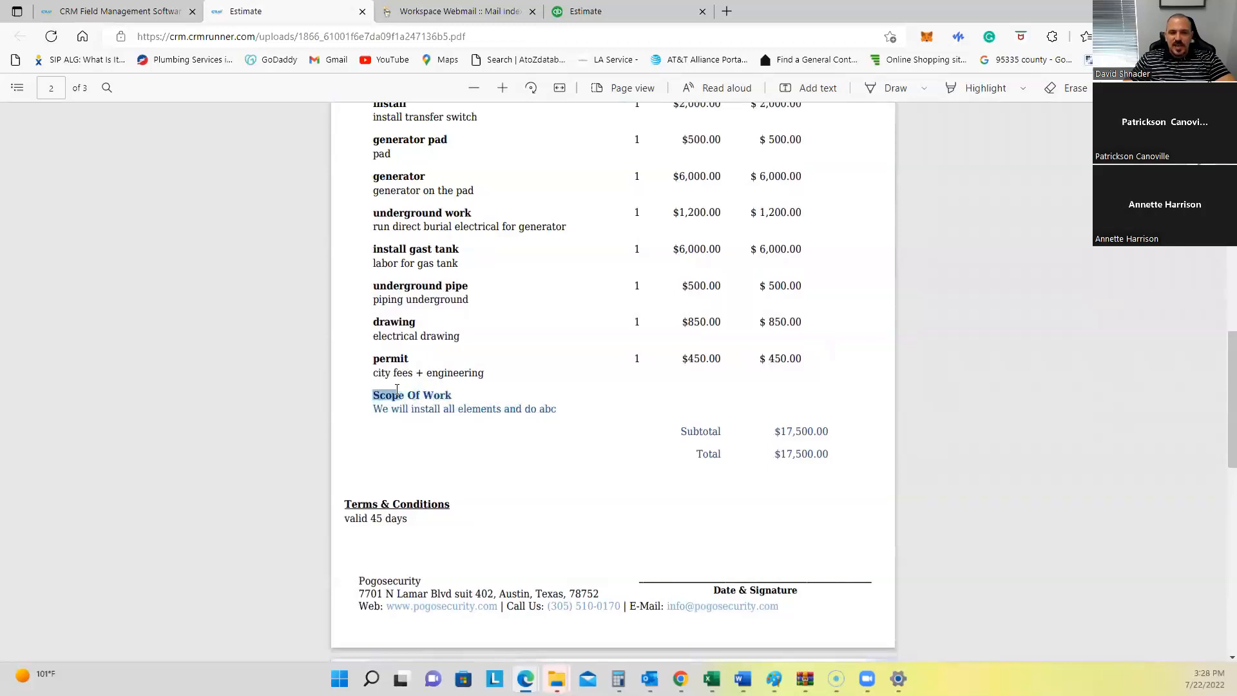
{"action": "double_click", "coordinate": [635, 359]}
{"action": "left_click", "coordinate": [638, 401]}
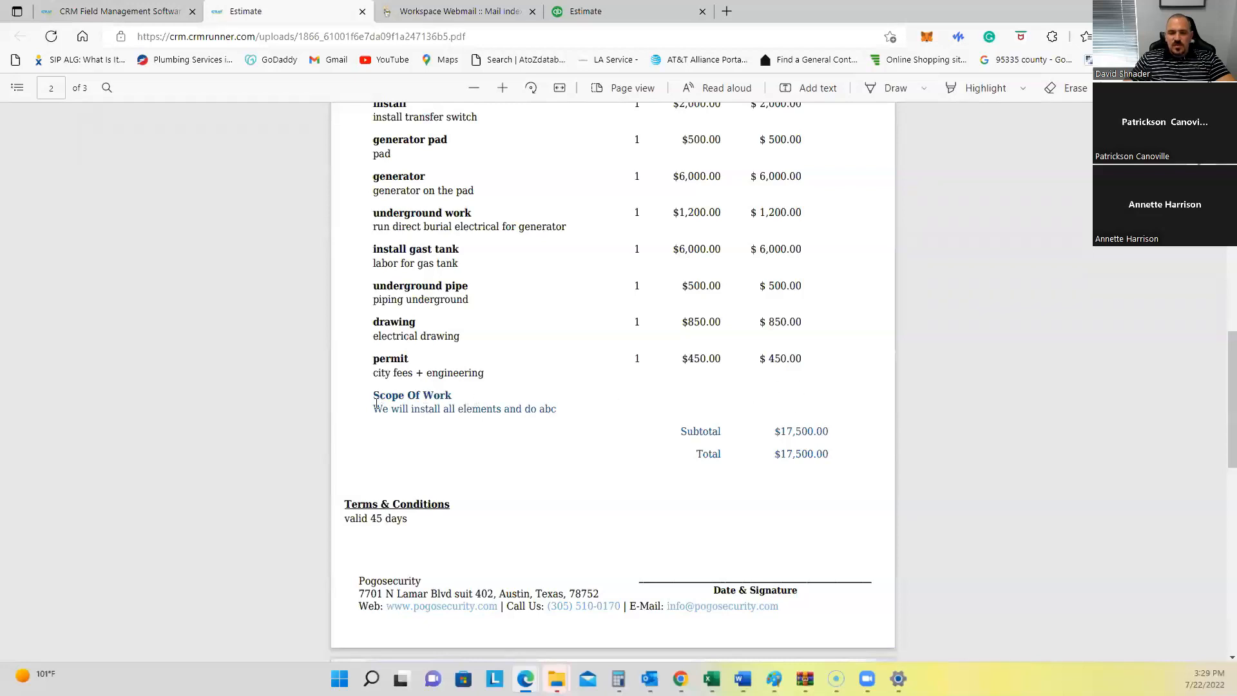
{"action": "left_click_drag", "start_coordinate": [373, 408], "coordinate": [552, 407]}
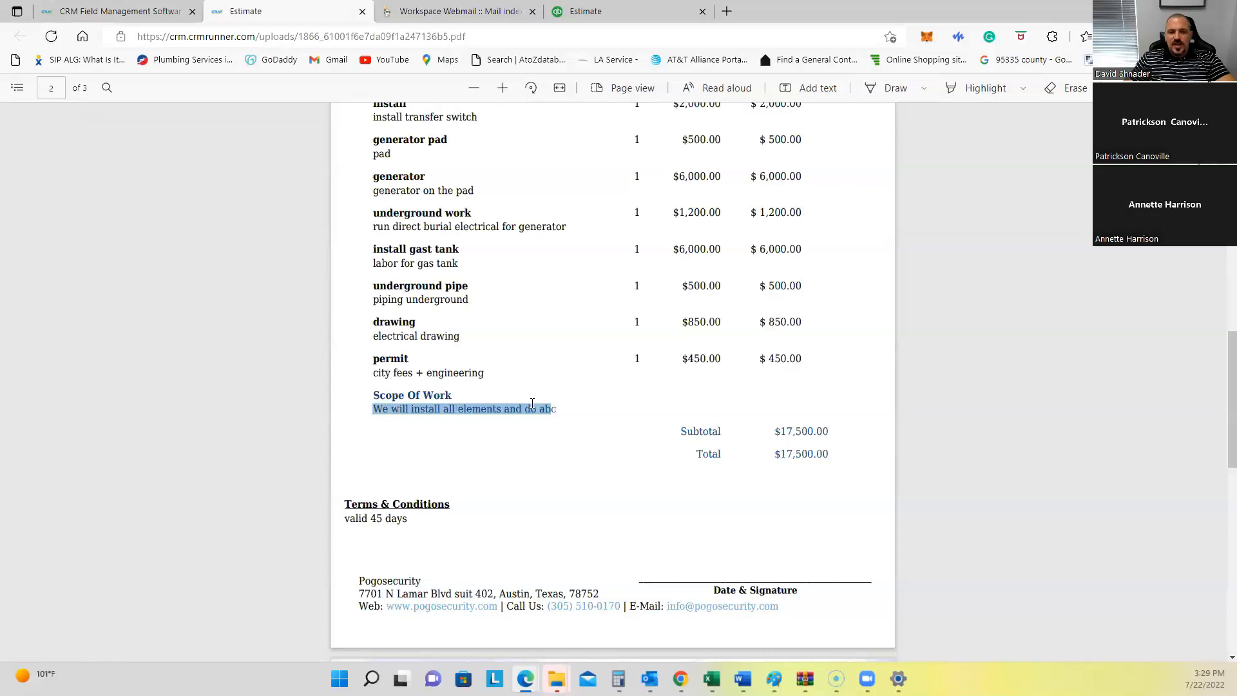
{"action": "left_click", "coordinate": [514, 416]}
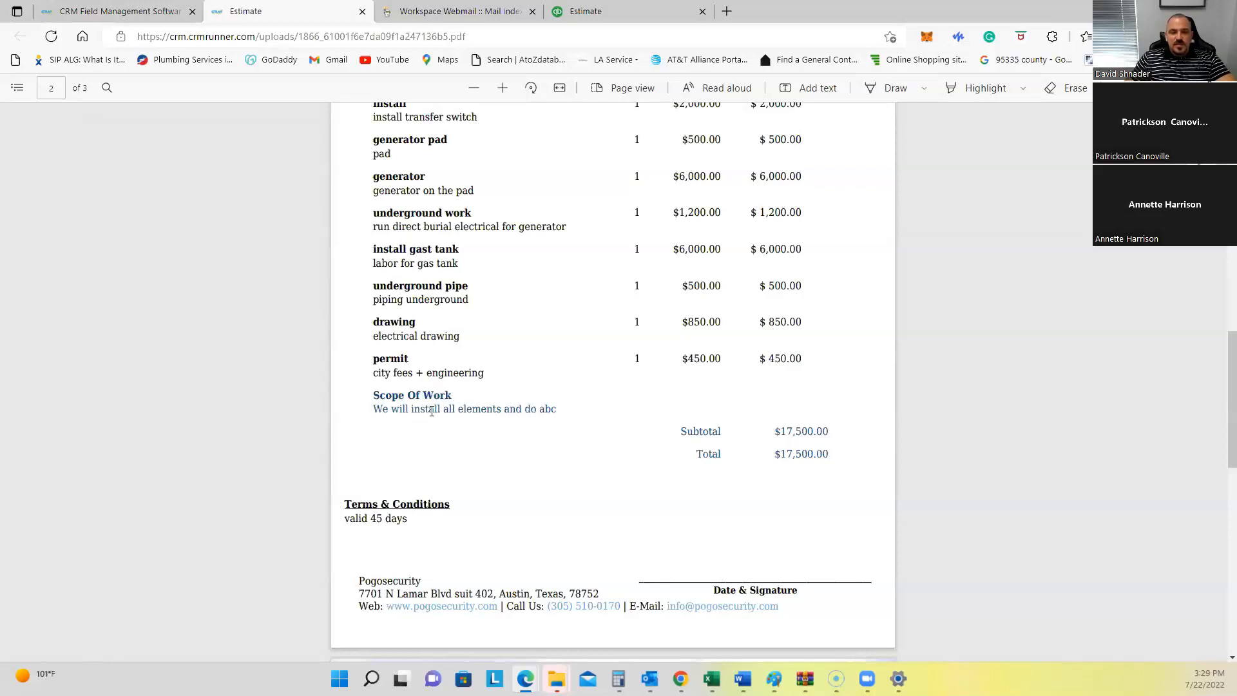
{"action": "left_click_drag", "start_coordinate": [370, 394], "coordinate": [451, 404]}
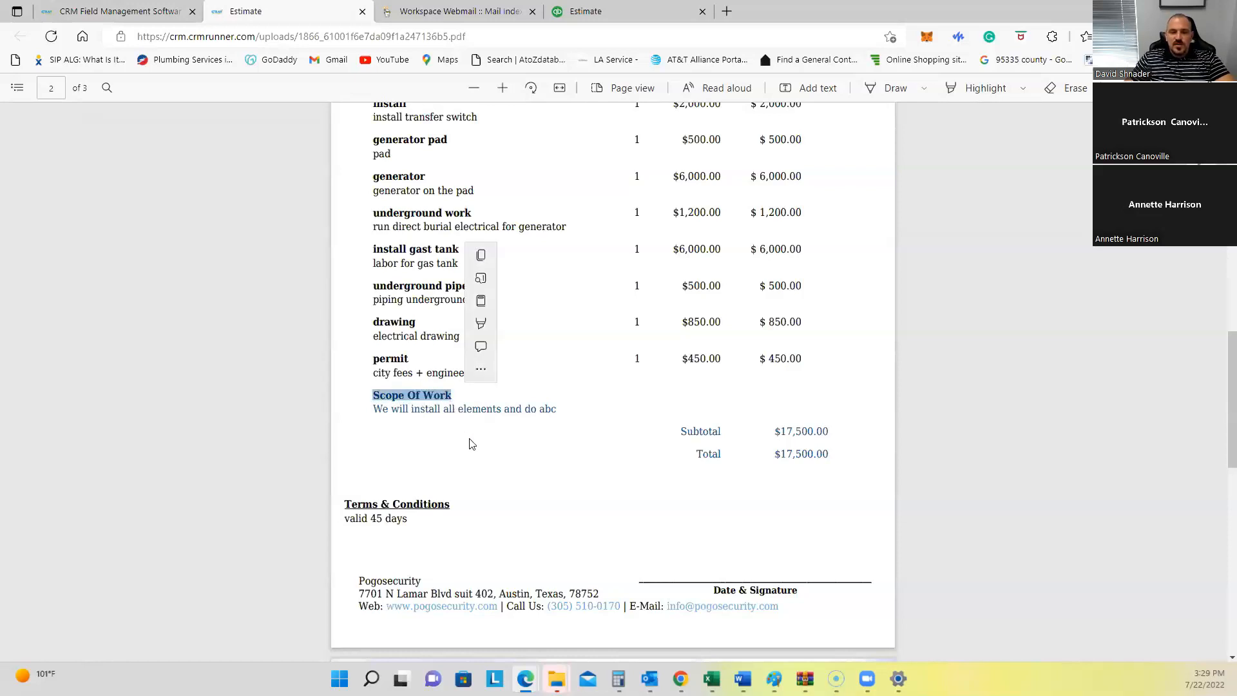
{"action": "scroll", "coordinate": [450, 446], "scroll_direction": "down", "scroll_amount": 4}
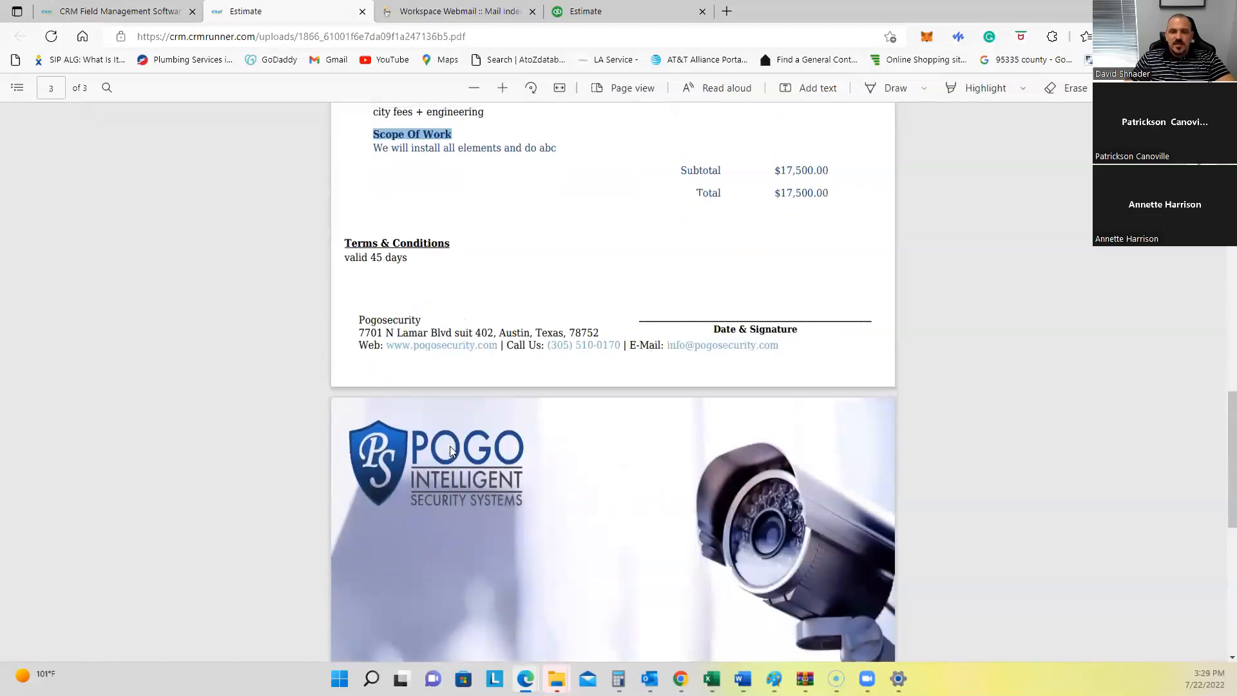
{"action": "scroll", "coordinate": [449, 446], "scroll_direction": "up", "scroll_amount": 5}
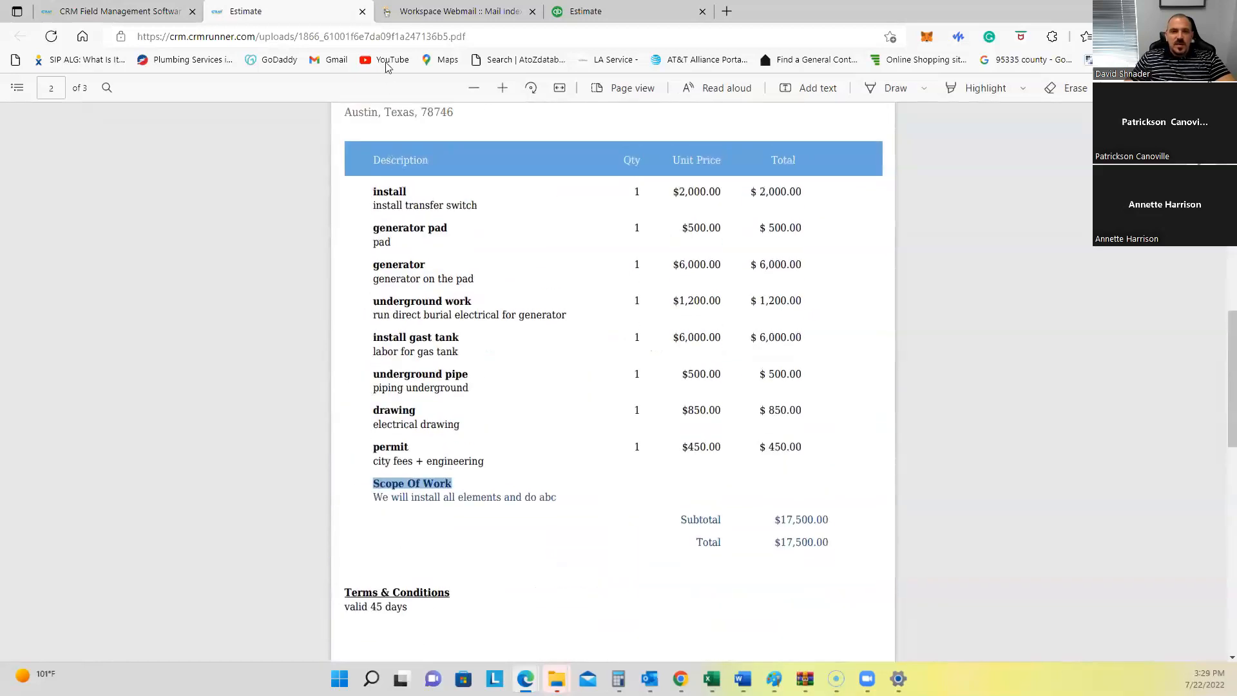
{"action": "left_click", "coordinate": [362, 11]}
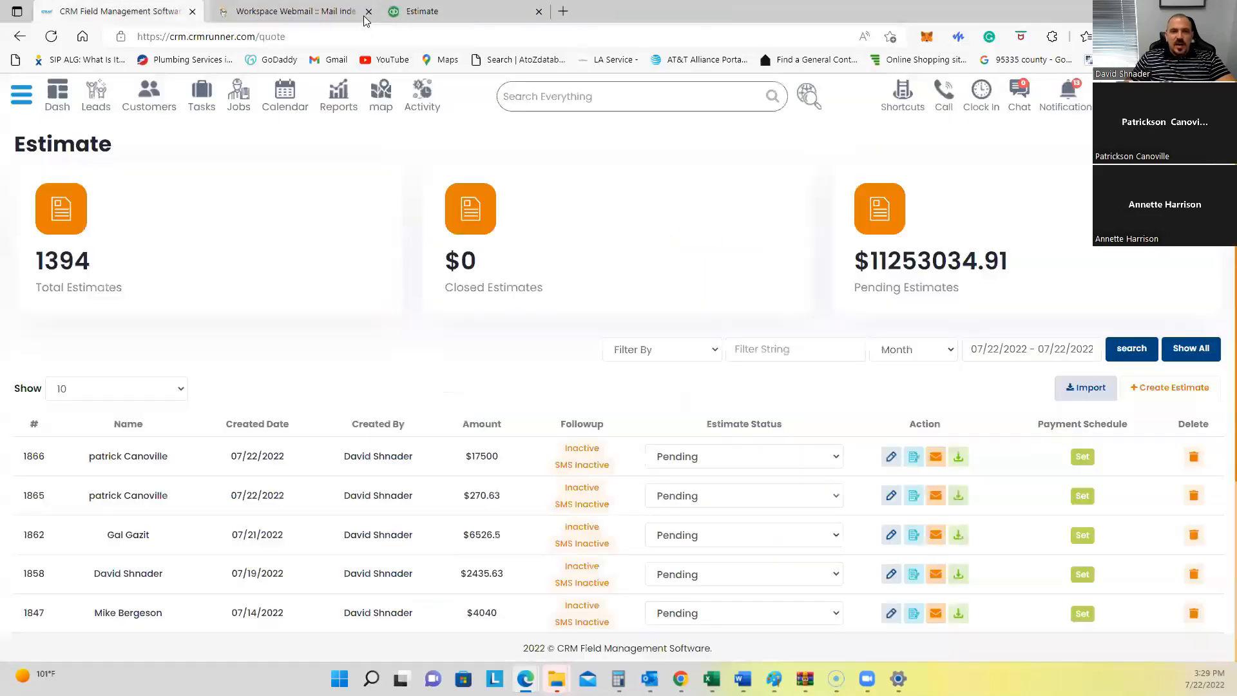
Step: Highlight estimate 1866's $17500 amount and the Payment Schedule column heading
{"action": "double_click", "coordinate": [475, 456]}
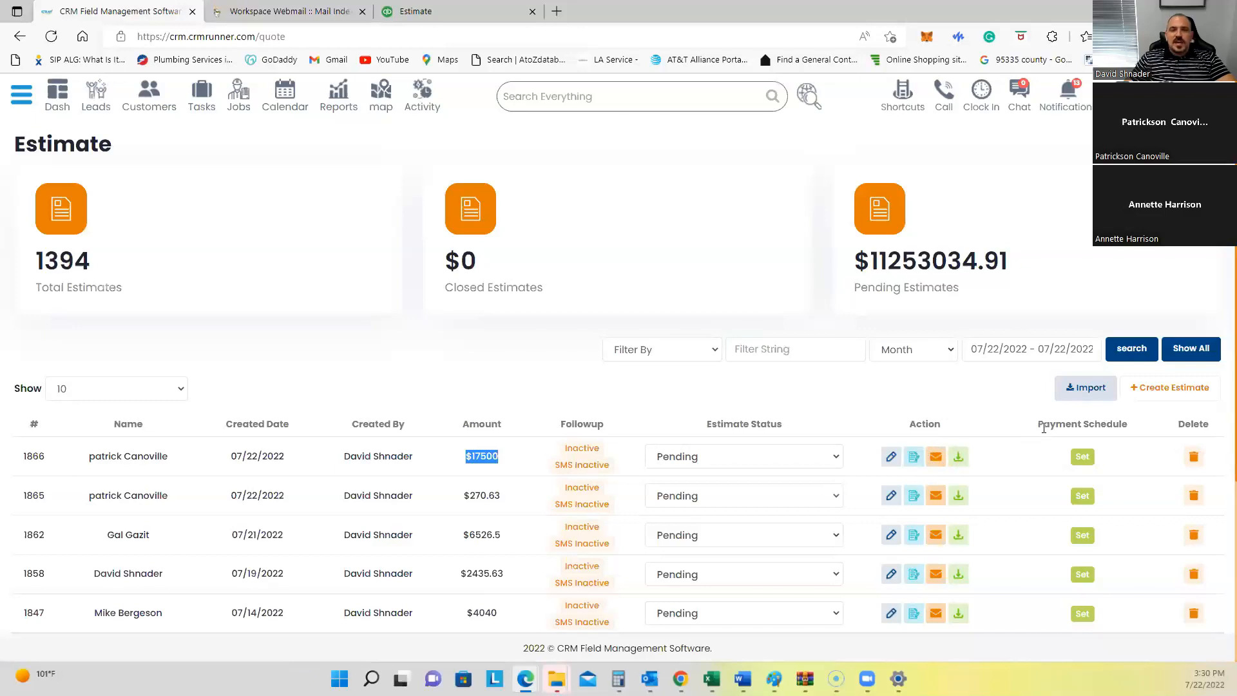
{"action": "left_click_drag", "start_coordinate": [1039, 425], "coordinate": [1128, 425]}
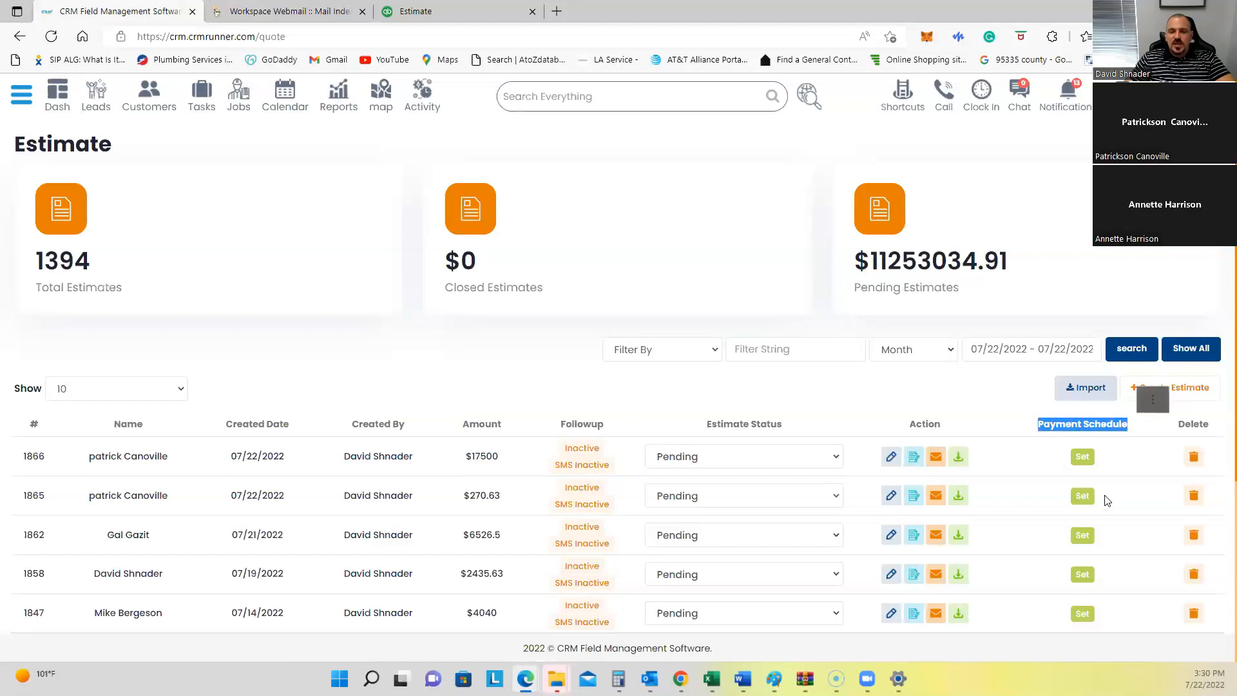
Step: Open estimate #1866's payment schedule in percentages, set a 10% deposit and add a second payment
{"action": "left_click", "coordinate": [1084, 459]}
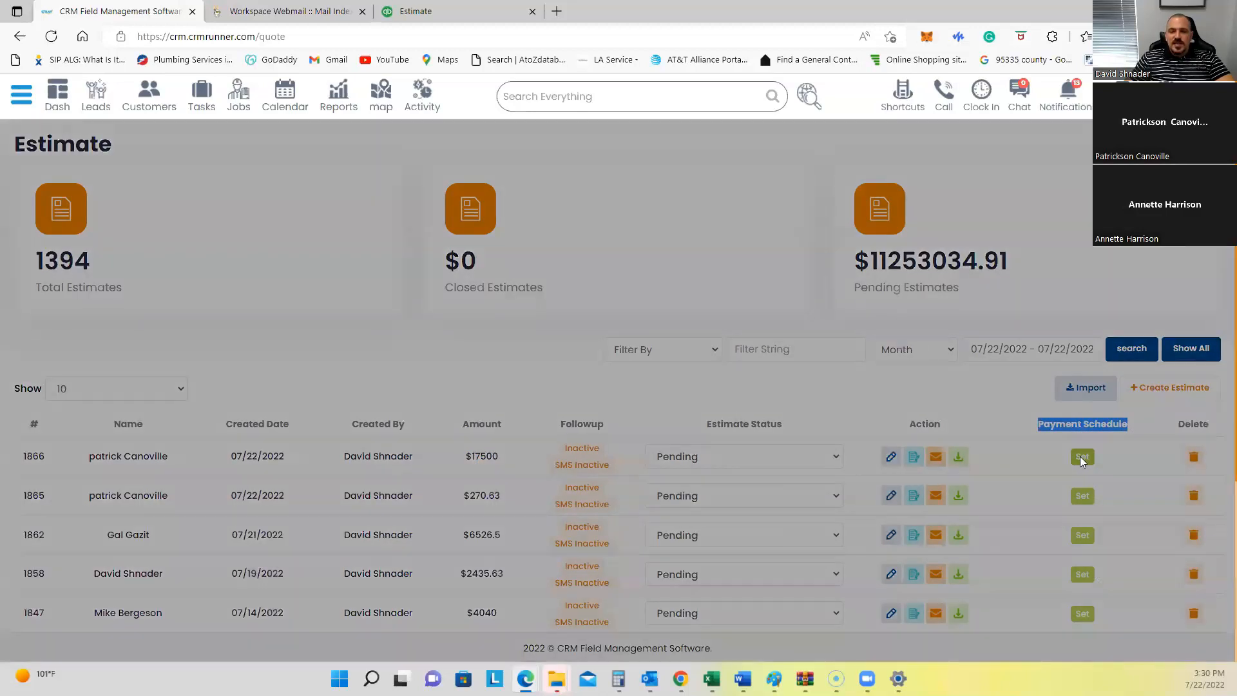
{"action": "left_click", "coordinate": [455, 152]}
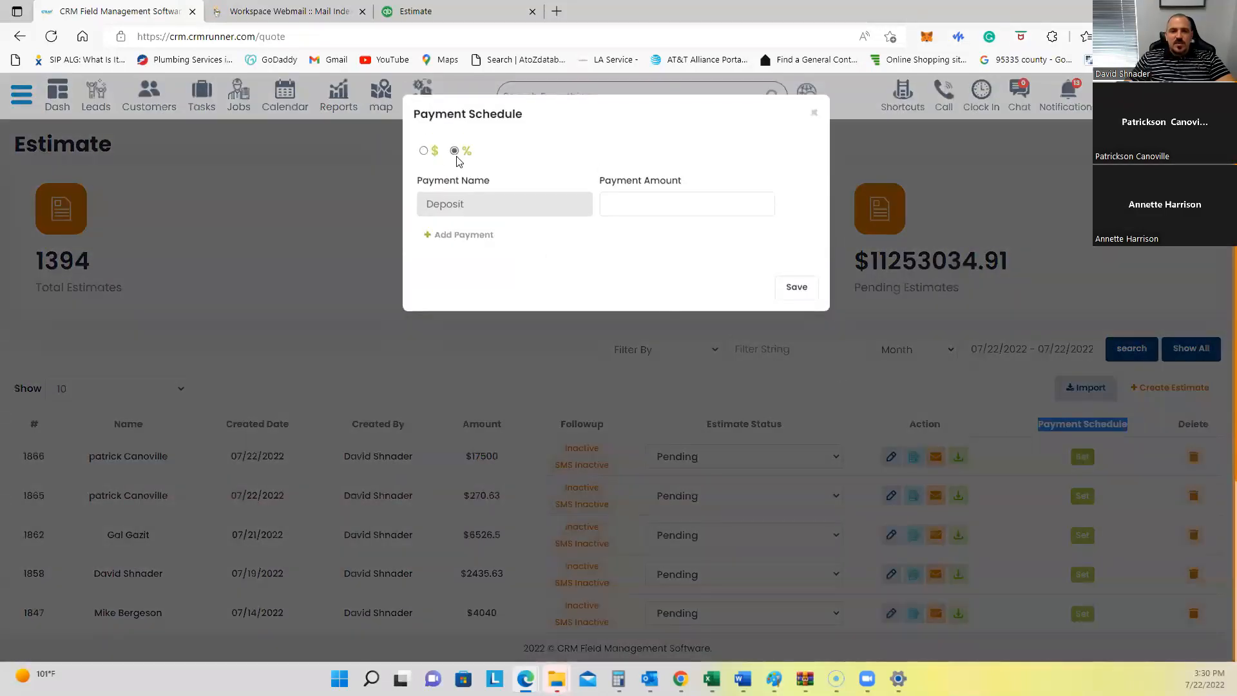
{"action": "left_click", "coordinate": [655, 205]}
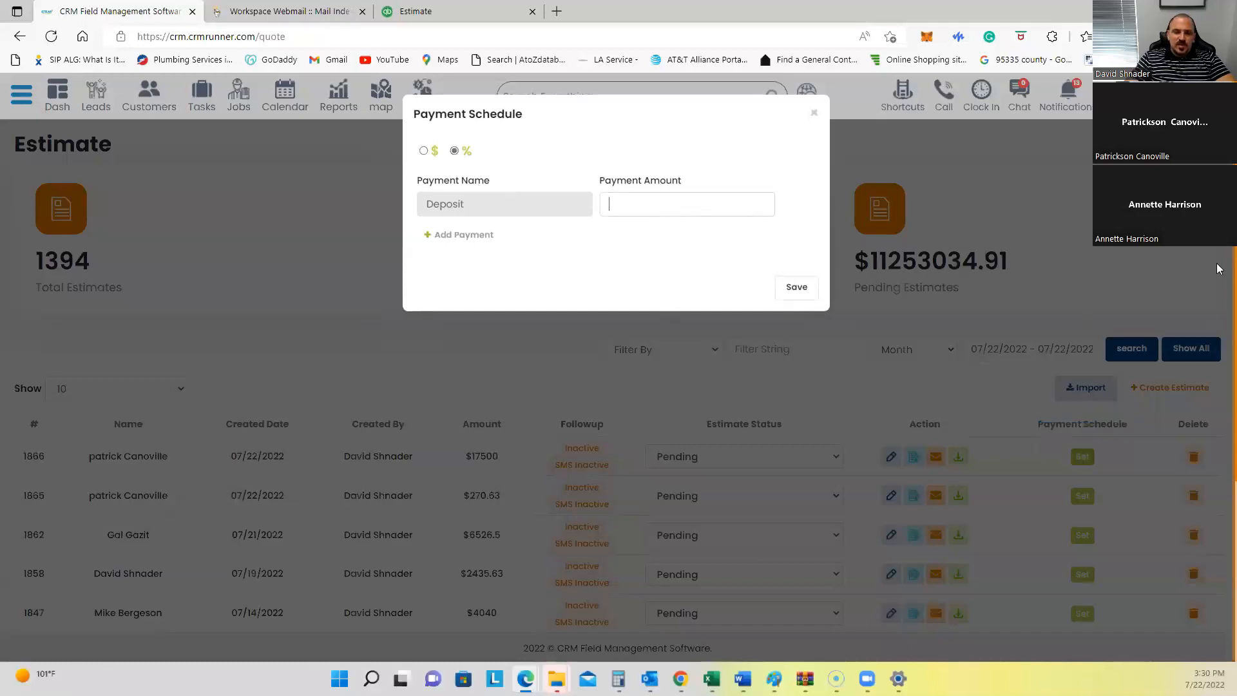
{"action": "type", "text": "1"}
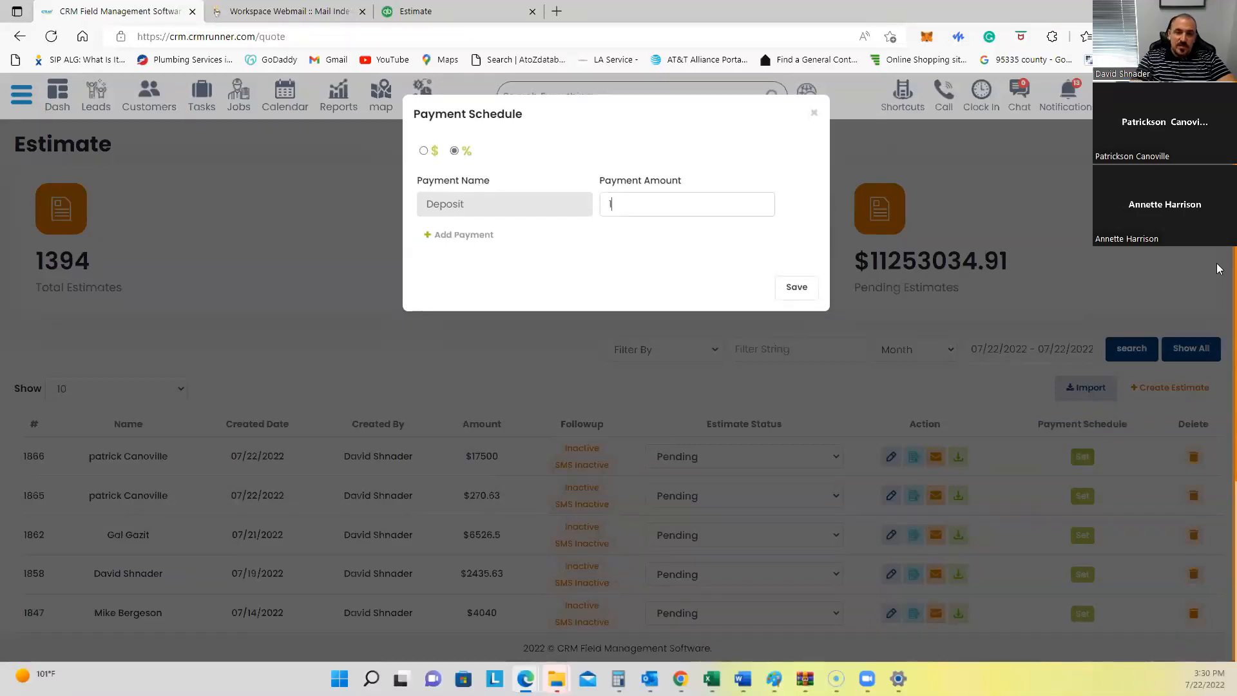
{"action": "type", "text": "0"}
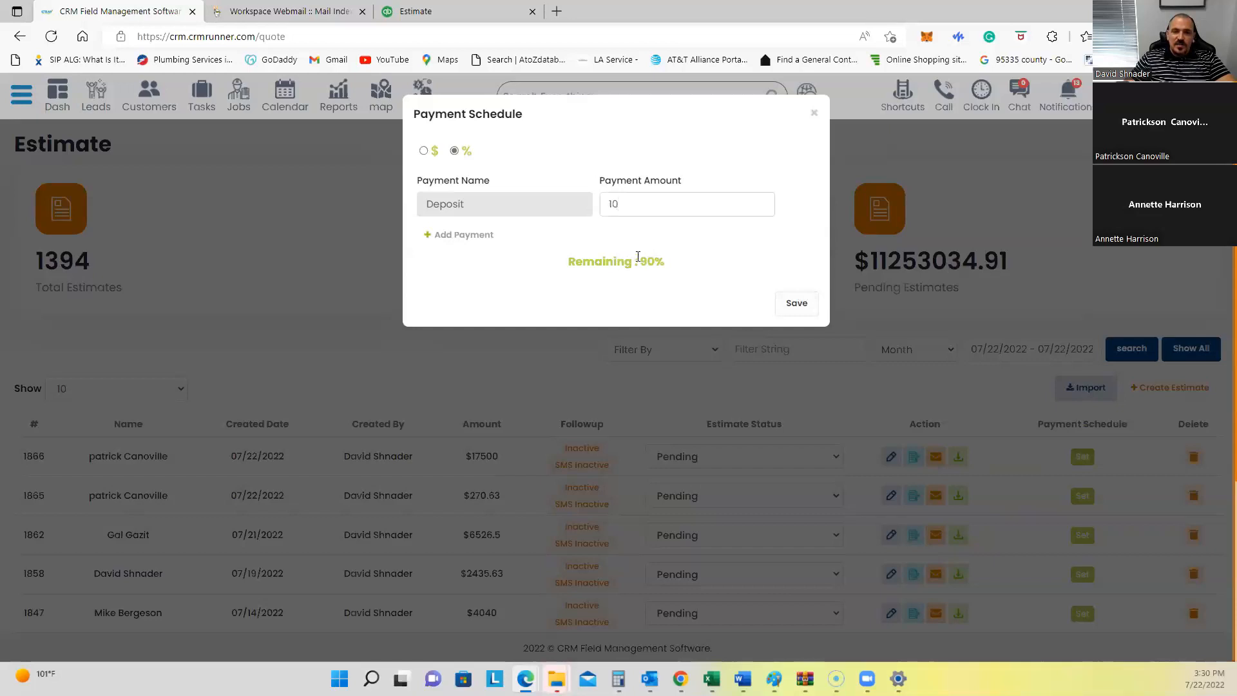
{"action": "left_click", "coordinate": [459, 235]}
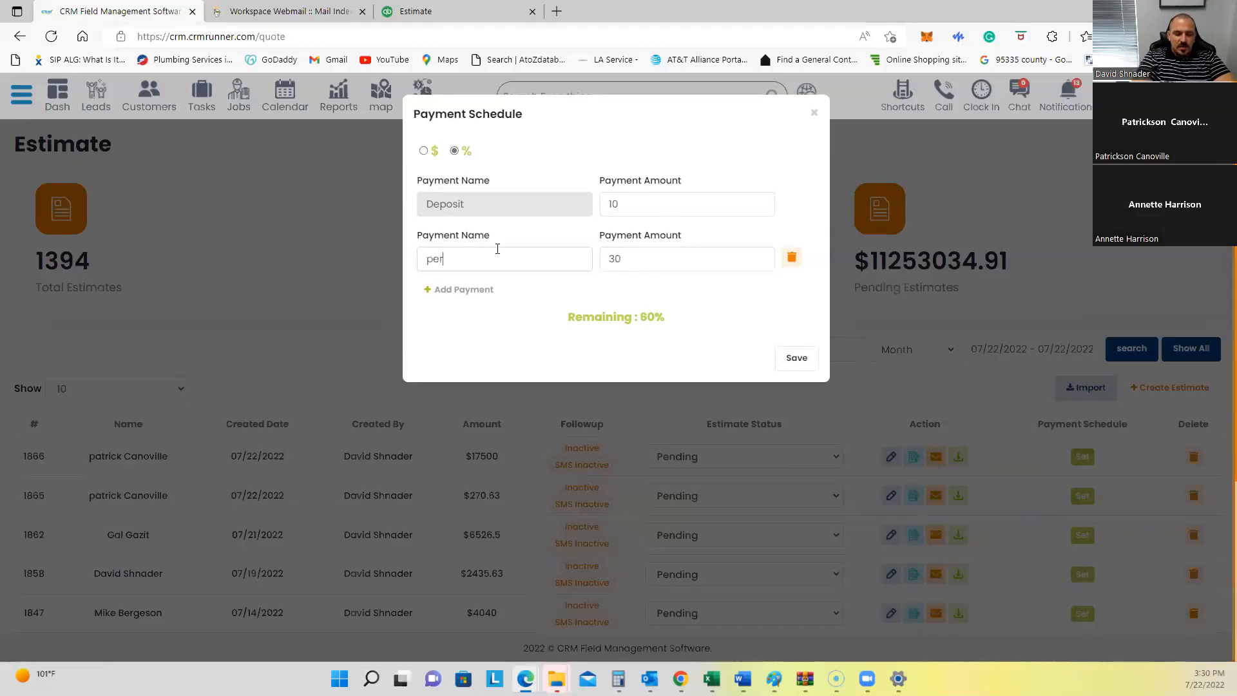
{"action": "type", "text": "approval"}
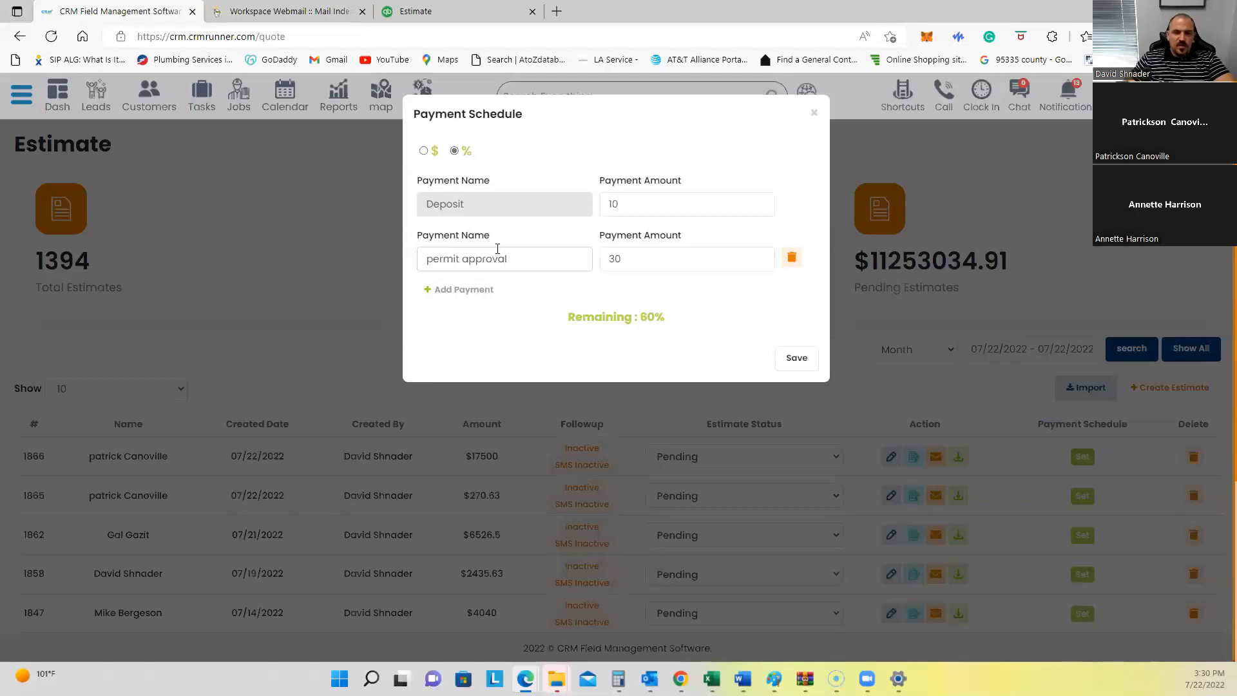
Step: Add generator delivery and tank install payments at 30% each and save the schedule
{"action": "left_click", "coordinate": [456, 315]}
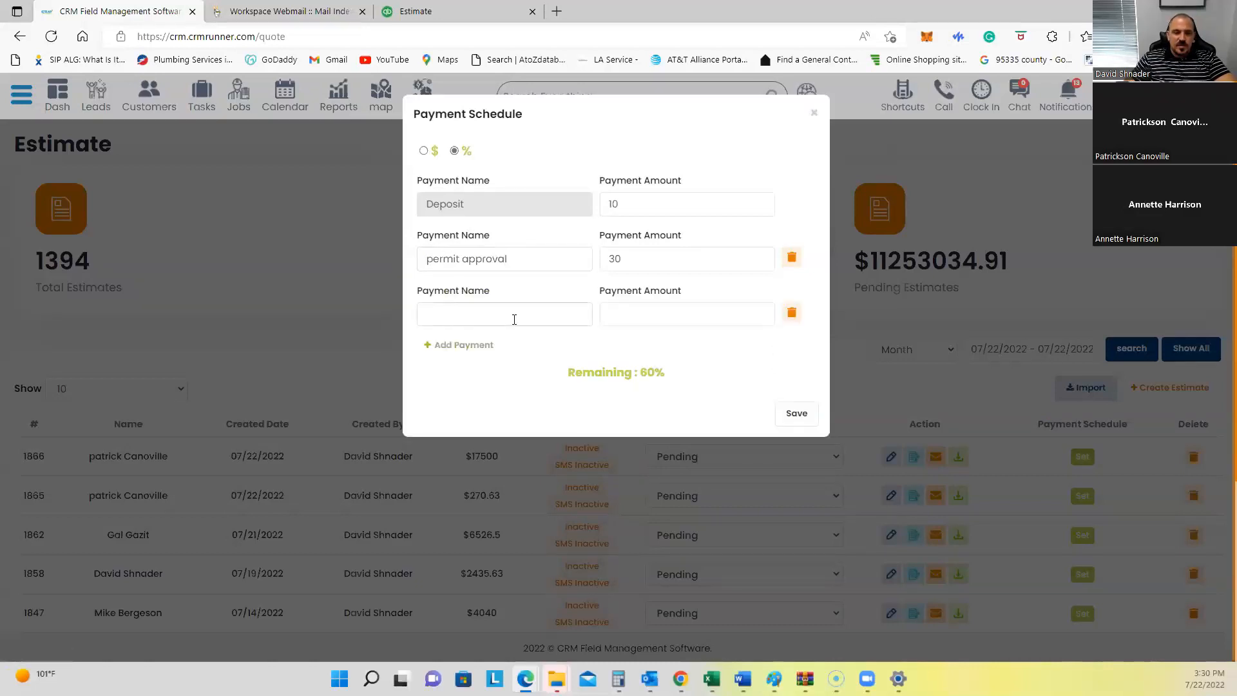
{"action": "type", "text": "generator deliv"}
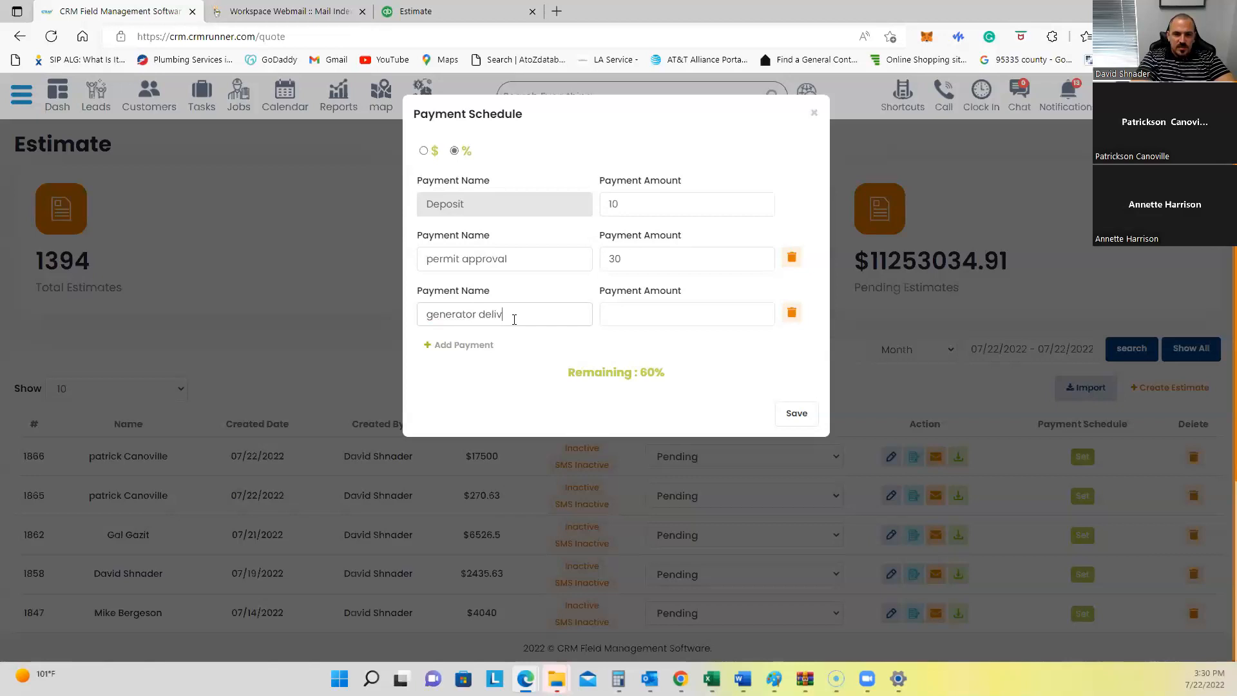
{"action": "type", "text": "0"}
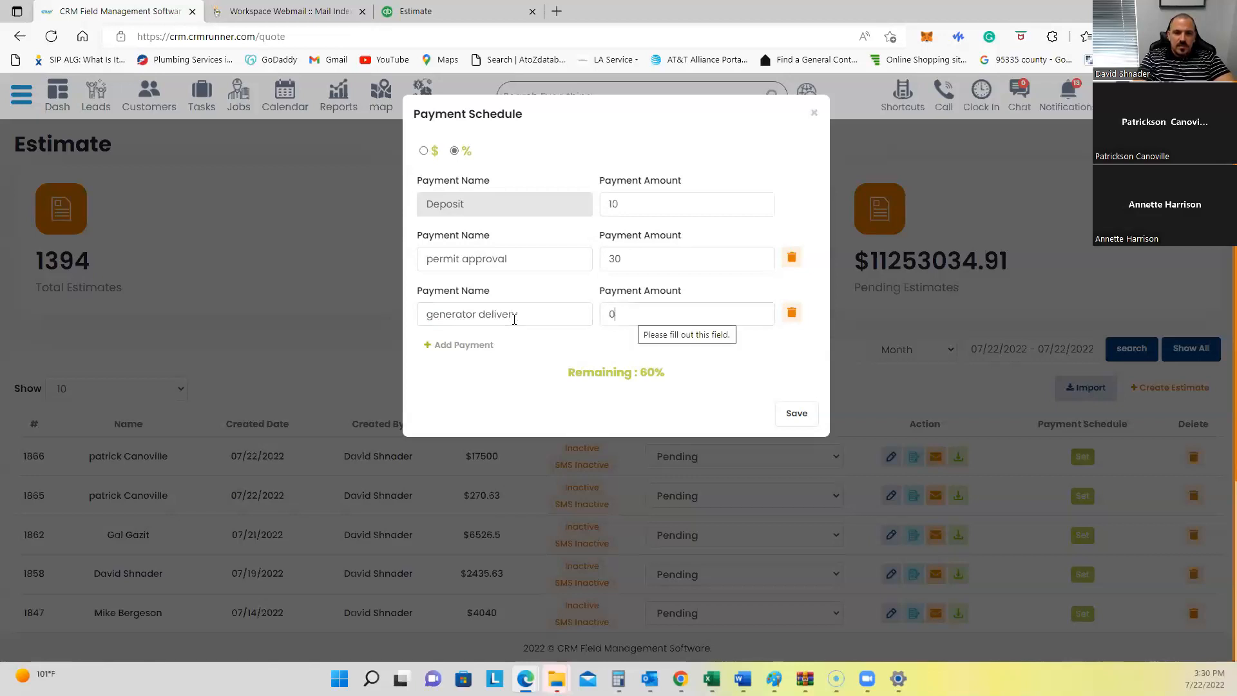
{"action": "key", "text": "ctrl+a"}
{"action": "type", "text": "30"}
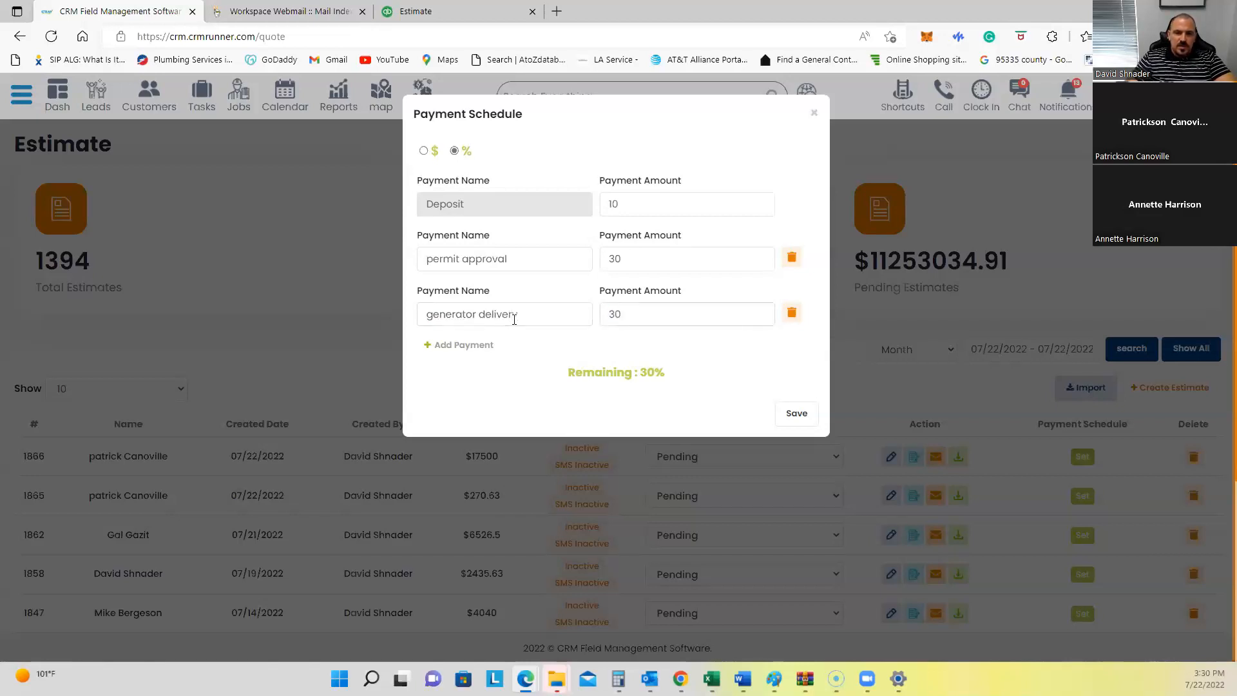
{"action": "left_click", "coordinate": [469, 346]}
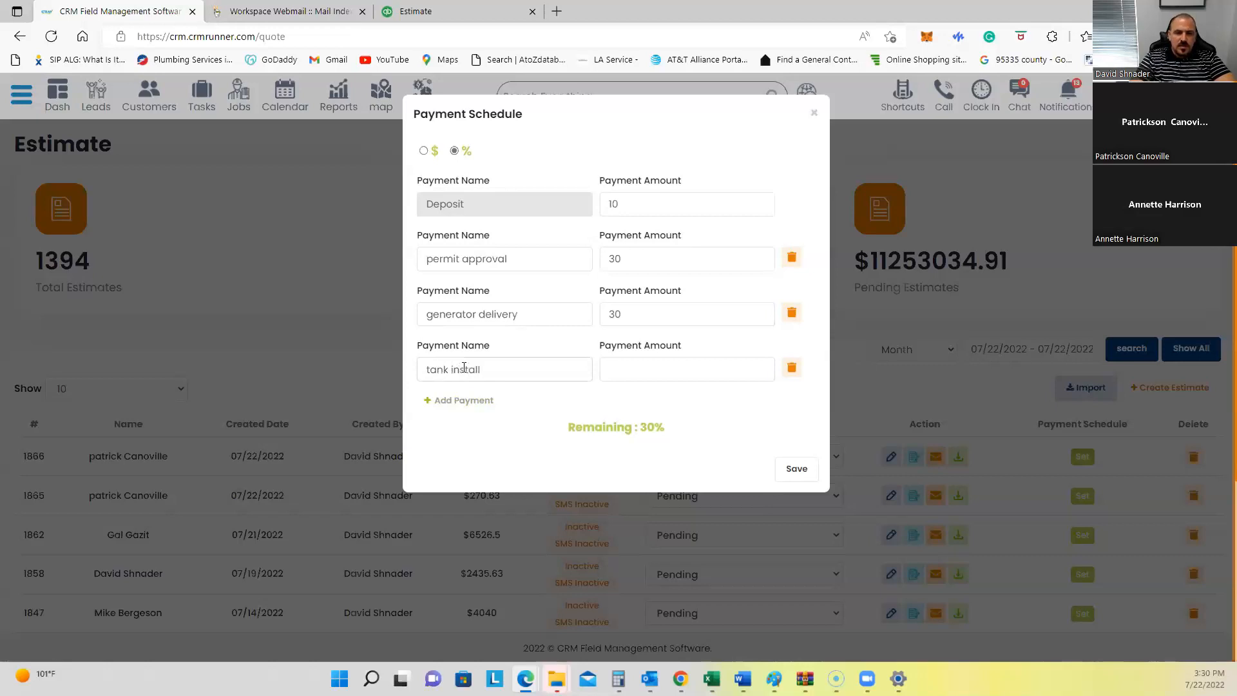
{"action": "left_click", "coordinate": [634, 374]}
{"action": "type", "text": "30"}
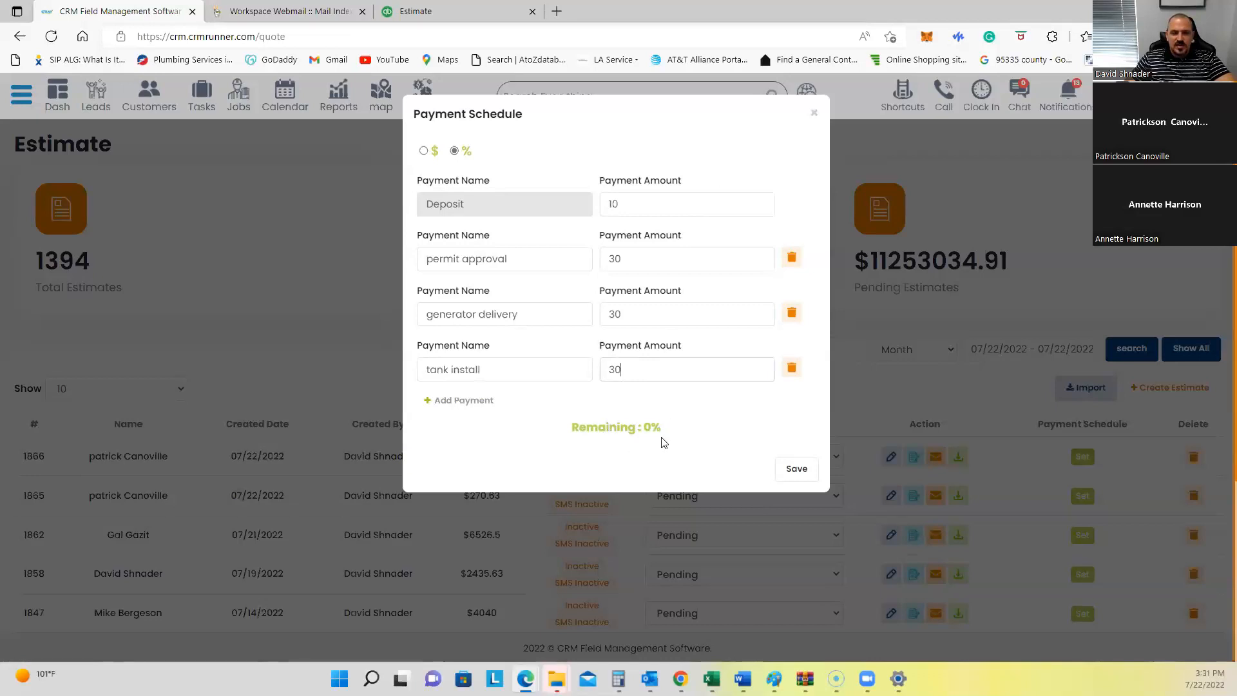
{"action": "left_click", "coordinate": [800, 468]}
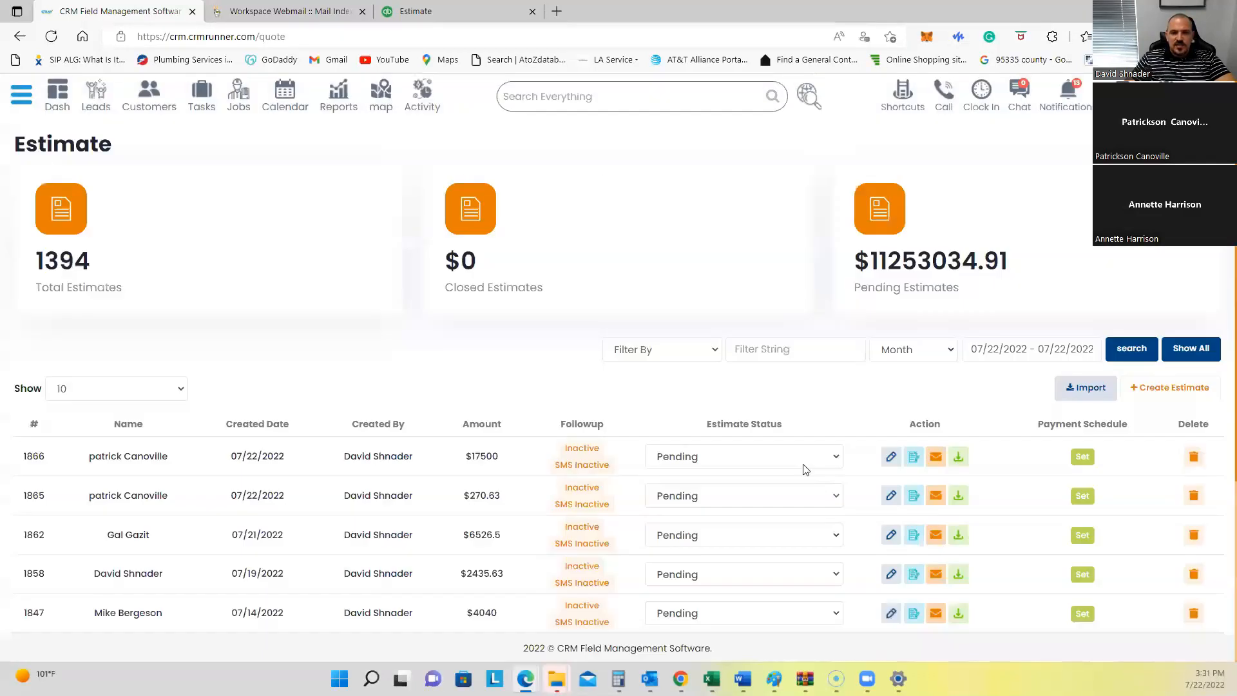
{"action": "left_click", "coordinate": [962, 462]}
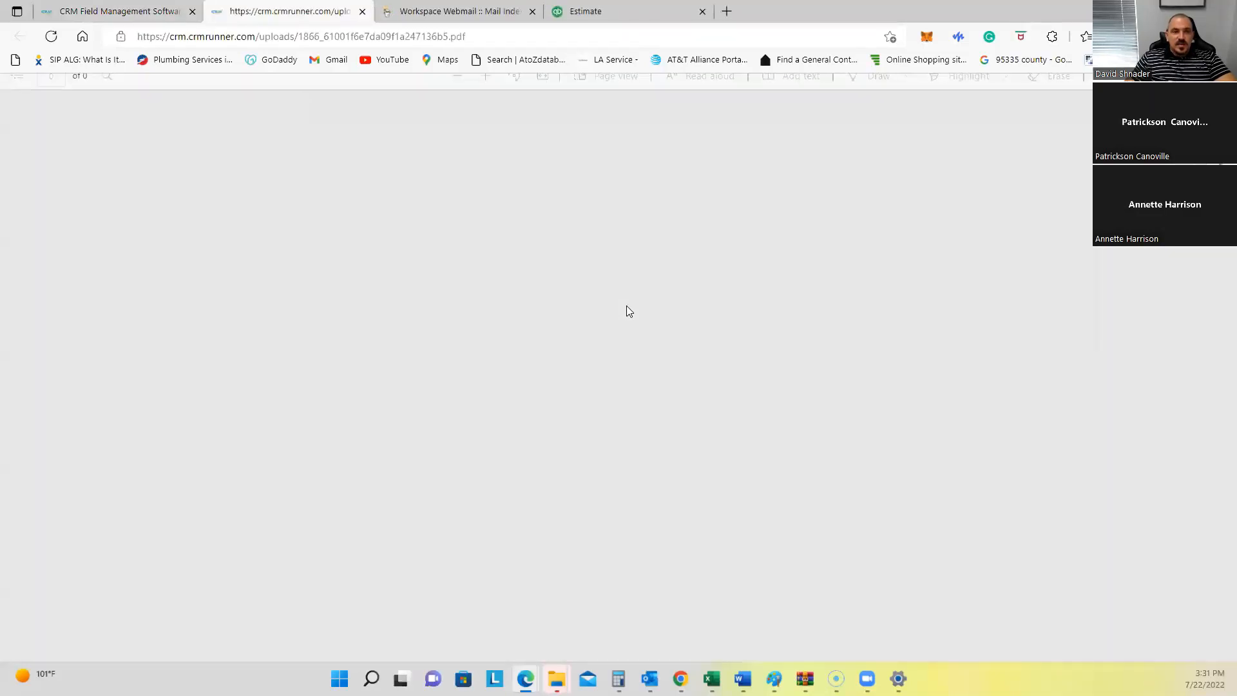
{"action": "scroll", "coordinate": [675, 338], "scroll_direction": "down", "scroll_amount": 5}
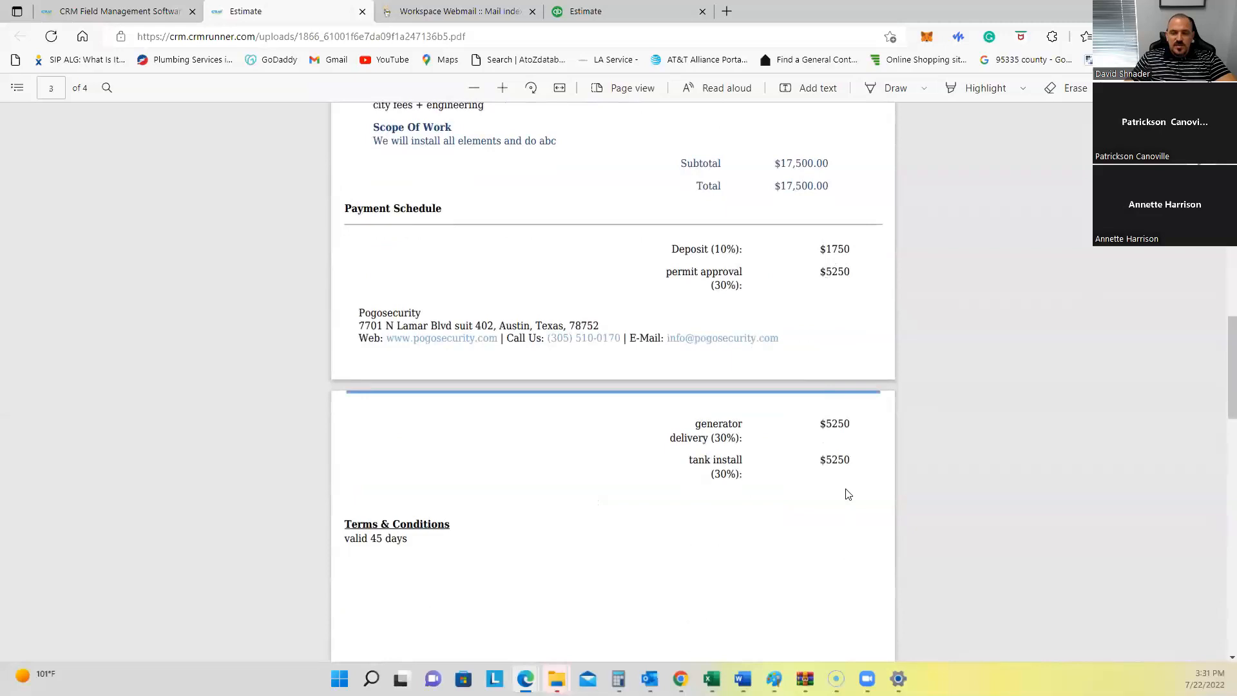
{"action": "scroll", "coordinate": [733, 257], "scroll_direction": "up", "scroll_amount": 3}
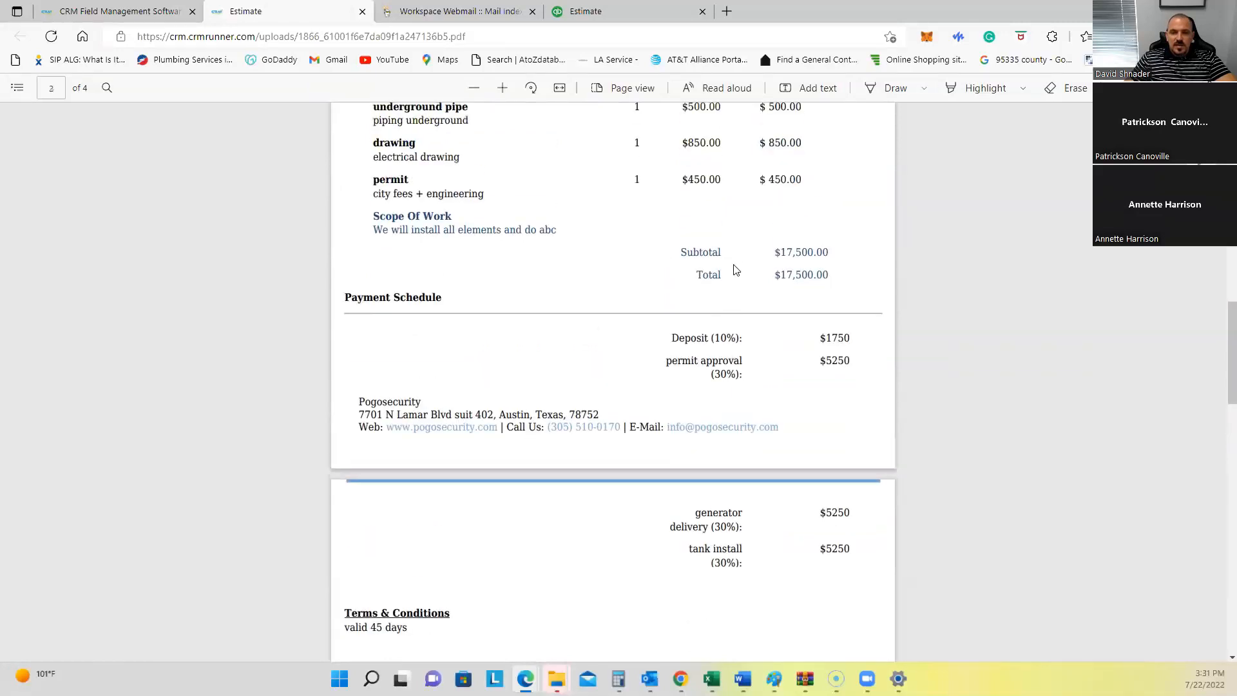
{"action": "left_click_drag", "start_coordinate": [345, 297], "coordinate": [442, 298]}
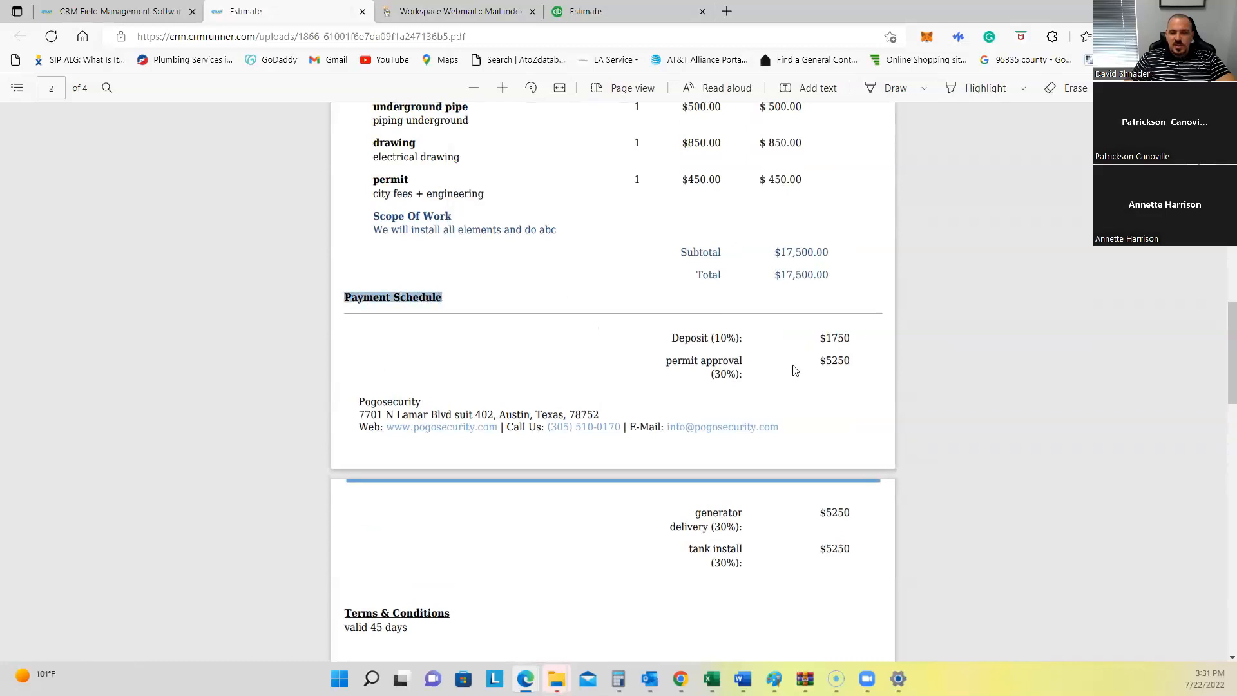
{"action": "scroll", "coordinate": [815, 554], "scroll_direction": "up", "scroll_amount": 3}
{"action": "scroll", "coordinate": [811, 548], "scroll_direction": "down", "scroll_amount": 9}
{"action": "scroll", "coordinate": [802, 517], "scroll_direction": "up", "scroll_amount": 3}
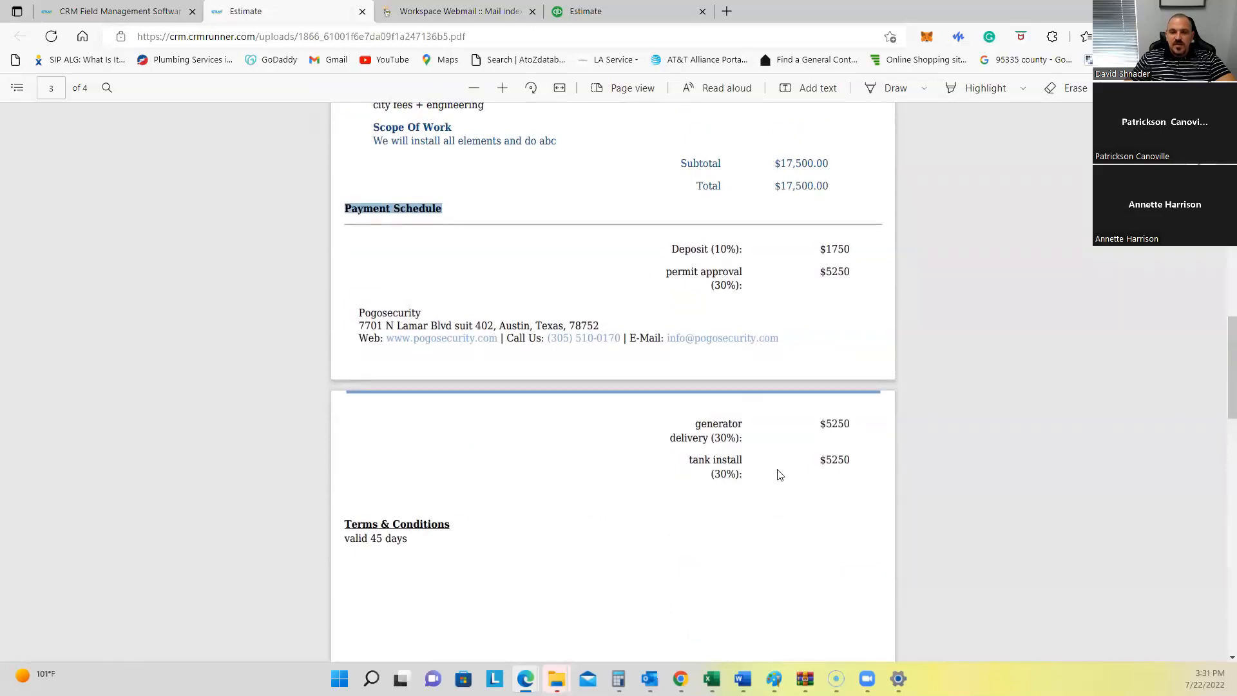
{"action": "scroll", "coordinate": [773, 464], "scroll_direction": "up", "scroll_amount": 3}
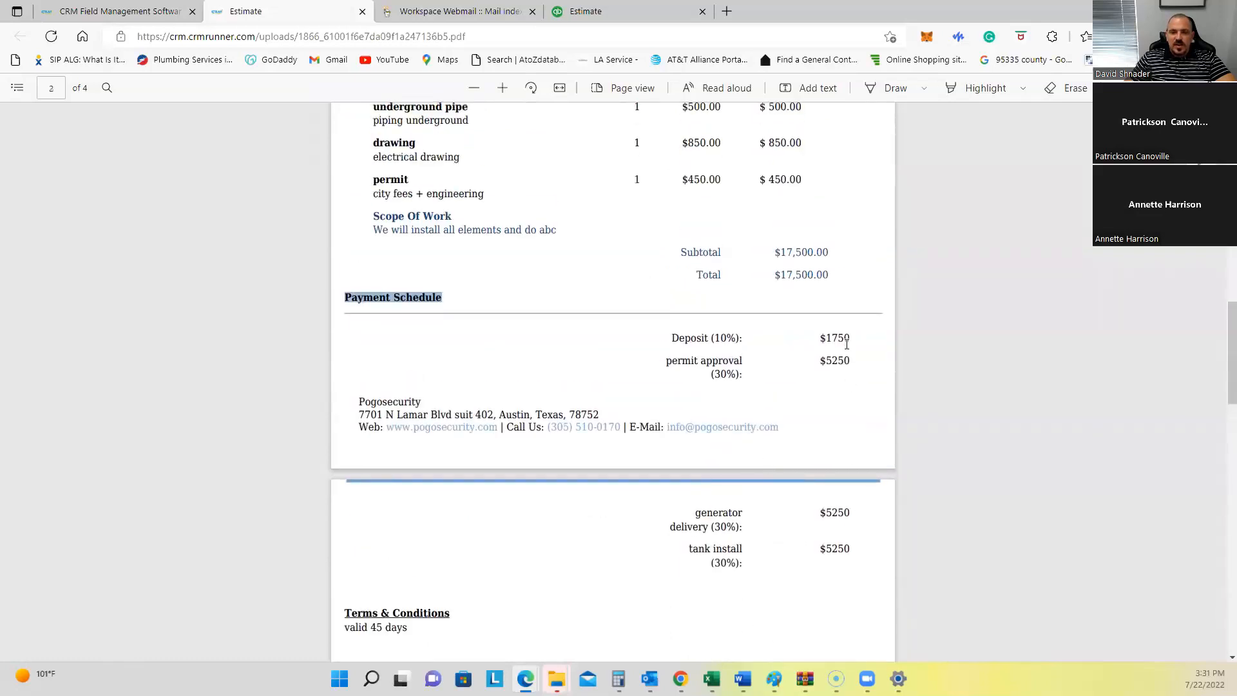
{"action": "left_click_drag", "start_coordinate": [781, 273], "coordinate": [823, 274]}
{"action": "scroll", "coordinate": [714, 266], "scroll_direction": "up", "scroll_amount": 3}
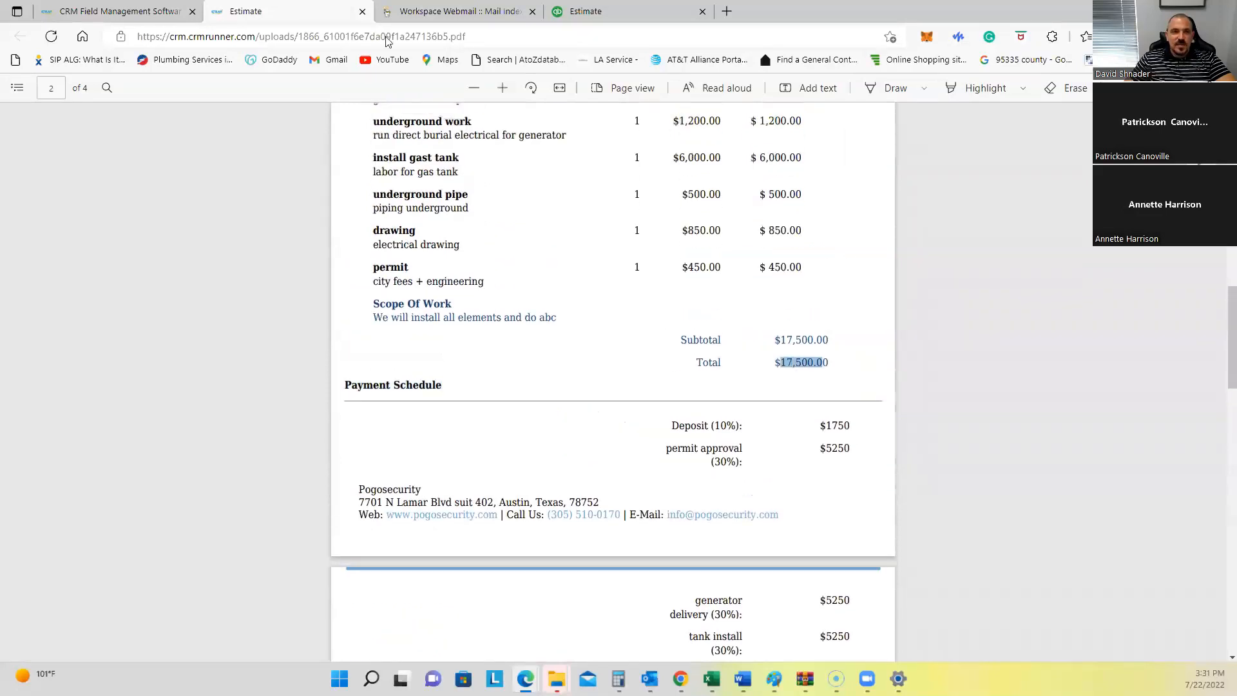
{"action": "left_click", "coordinate": [363, 11]}
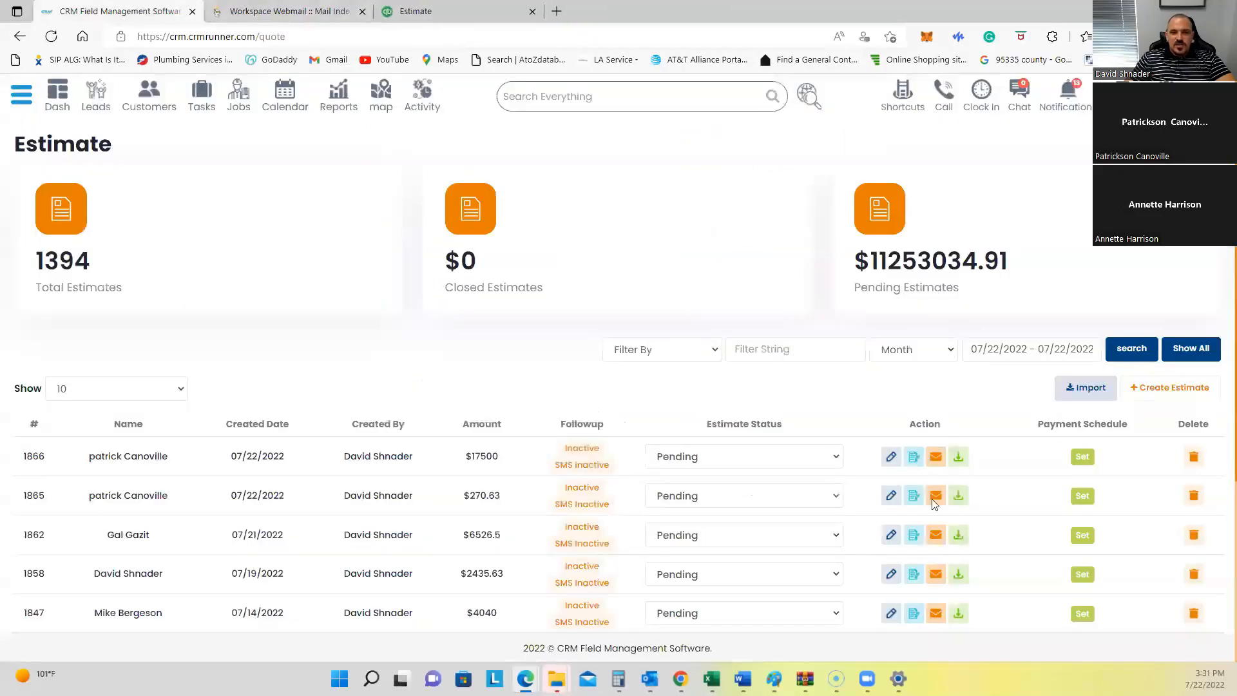
Step: Email estimate #1866 to the customer with the subject 'Estimate - From pogo security'
{"action": "left_click", "coordinate": [935, 458]}
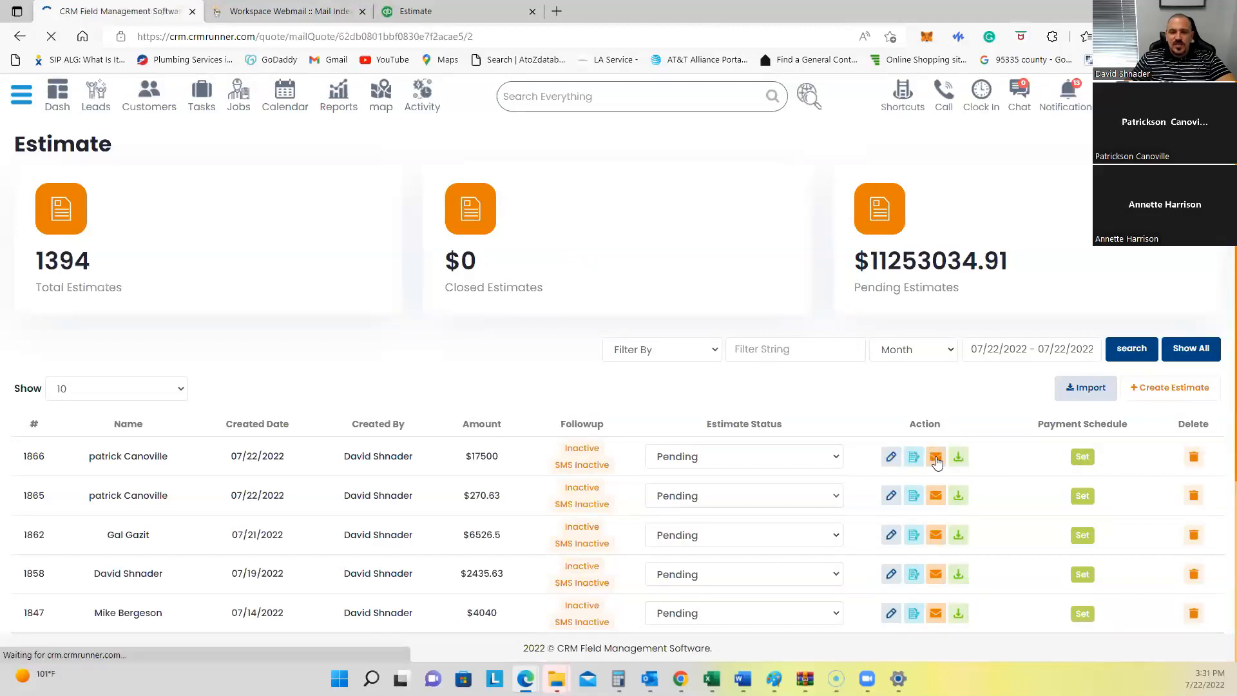
{"action": "scroll", "coordinate": [451, 386], "scroll_direction": "down", "scroll_amount": 2}
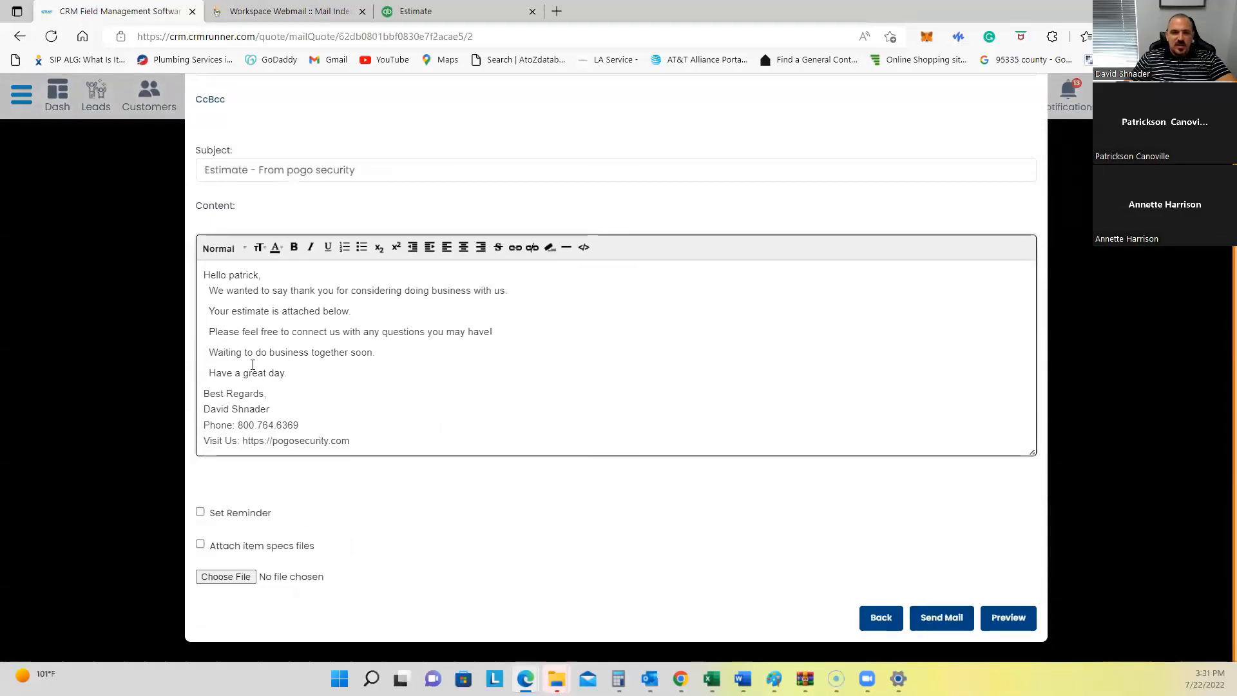
{"action": "left_click_drag", "start_coordinate": [210, 269], "coordinate": [298, 424]}
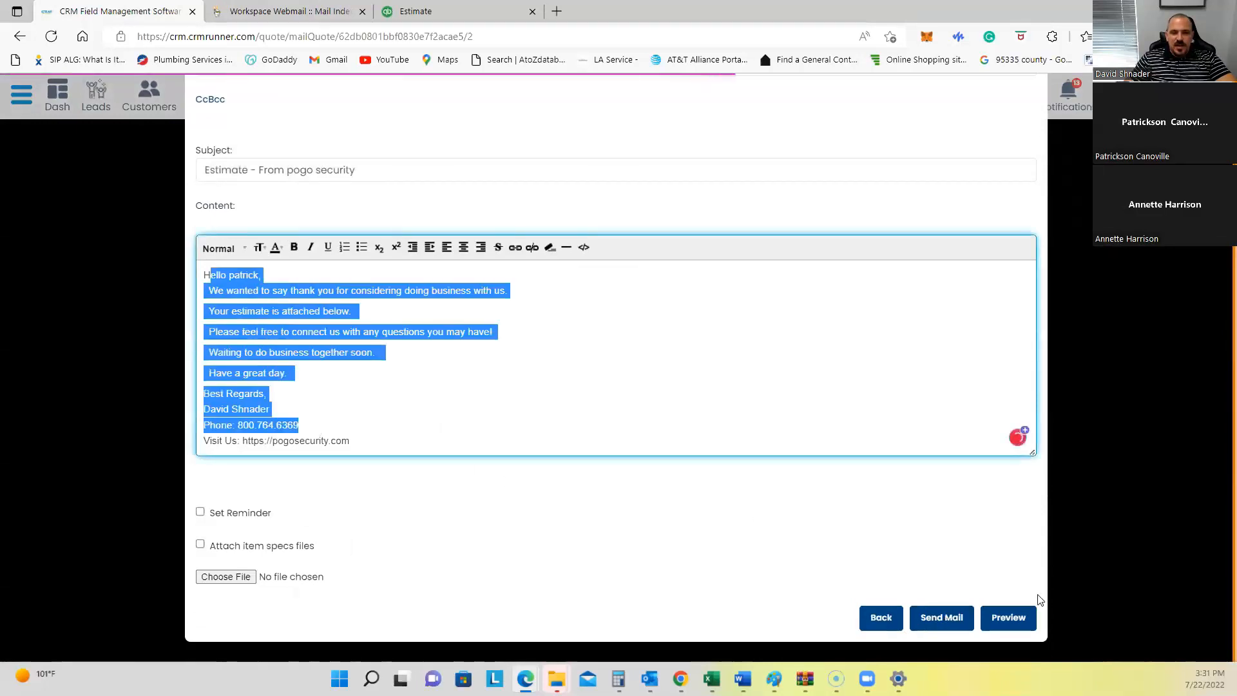
{"action": "left_click", "coordinate": [930, 617]}
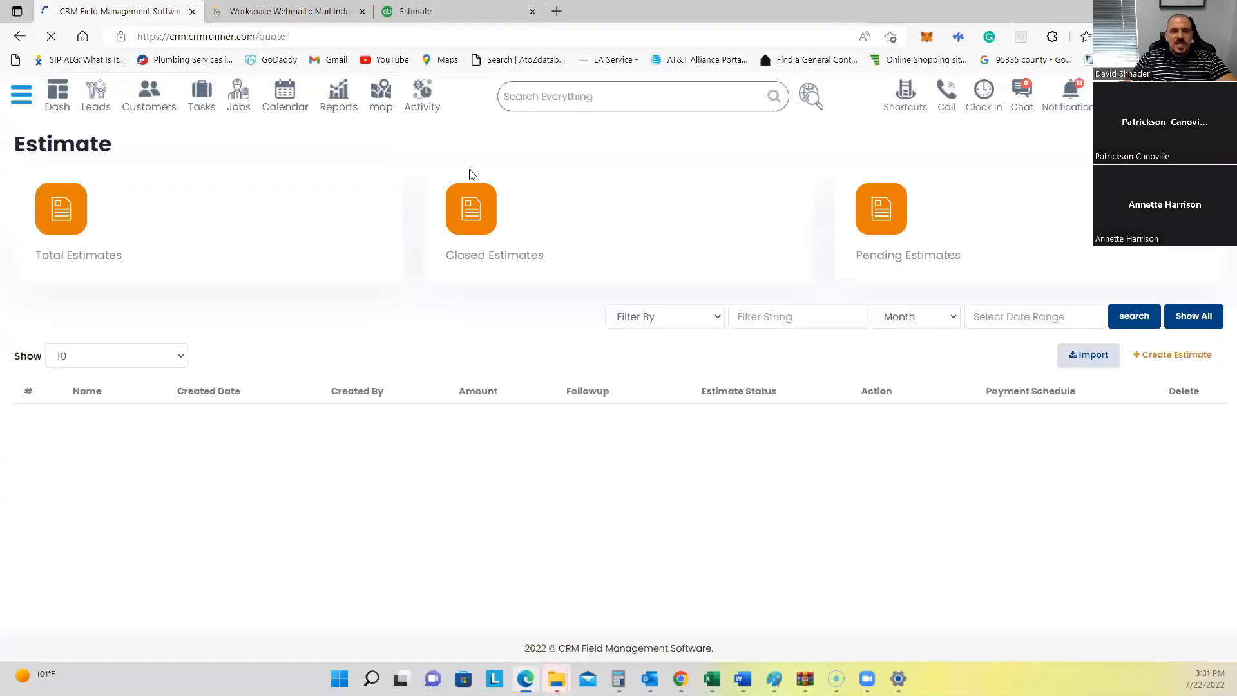
Step: Change the top customer's SMS Status from None to Estimate sent on the Customers list
{"action": "left_click", "coordinate": [151, 93]}
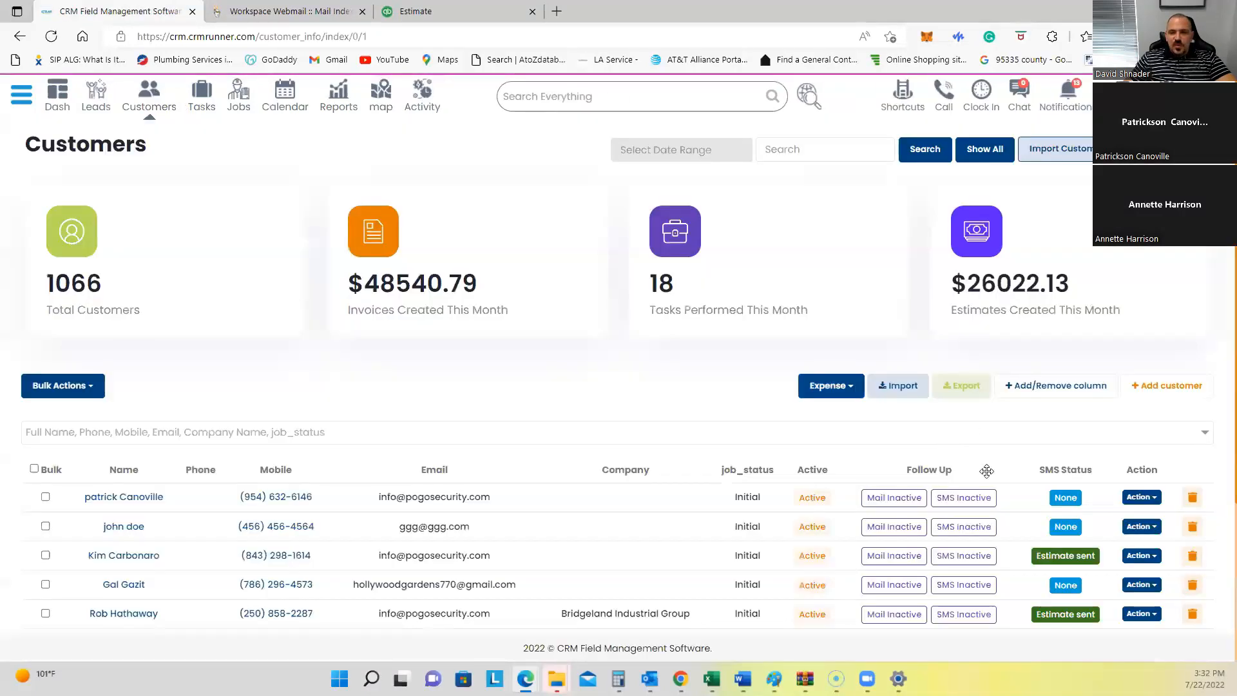
{"action": "scroll", "coordinate": [992, 471], "scroll_direction": "down", "scroll_amount": 1}
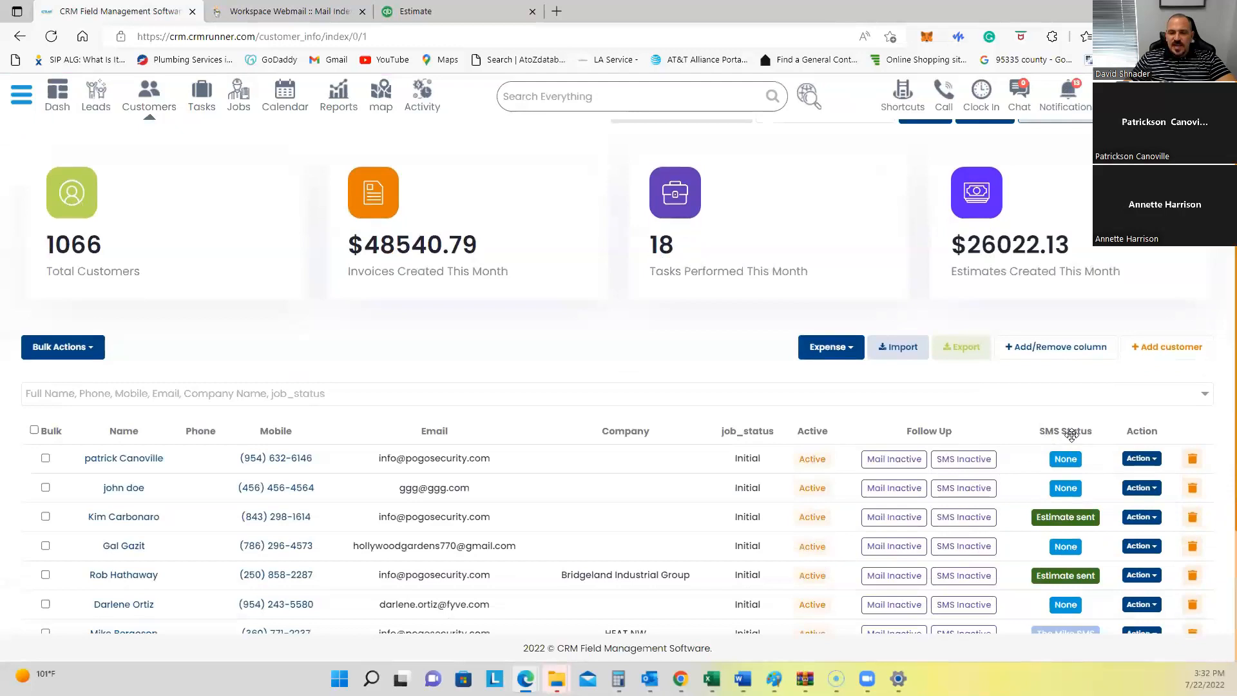
{"action": "scroll", "coordinate": [1064, 462], "scroll_direction": "down", "scroll_amount": 3}
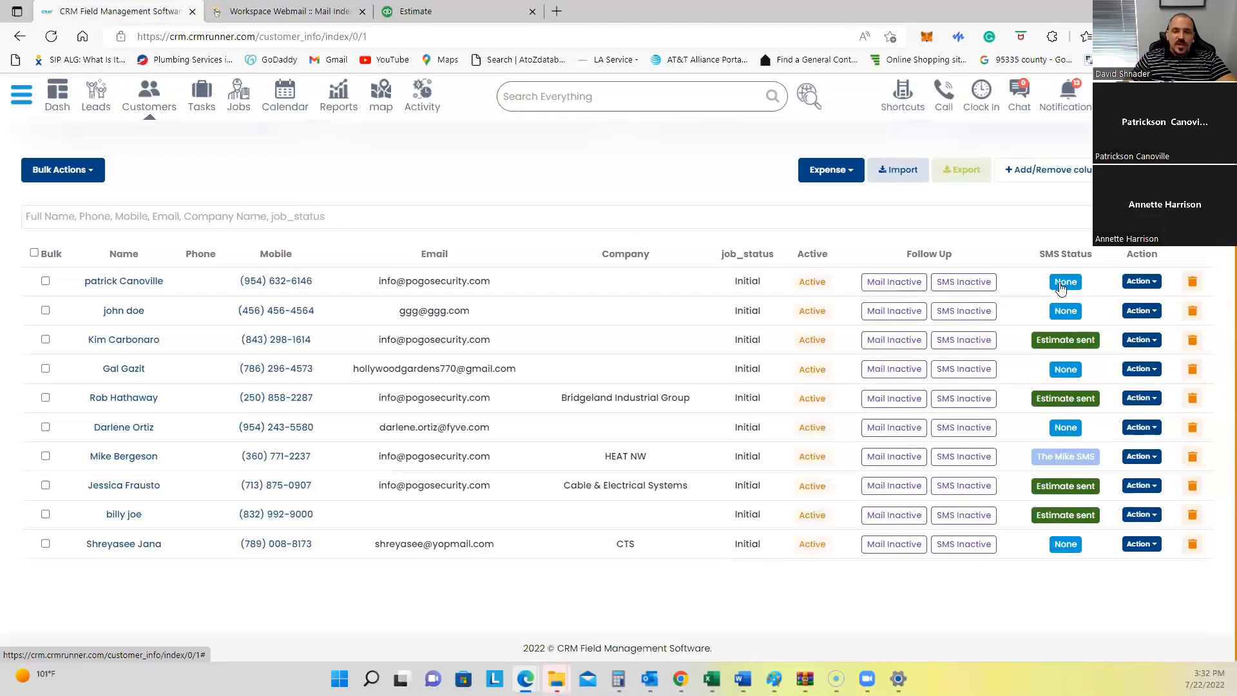
{"action": "left_click", "coordinate": [1065, 283]}
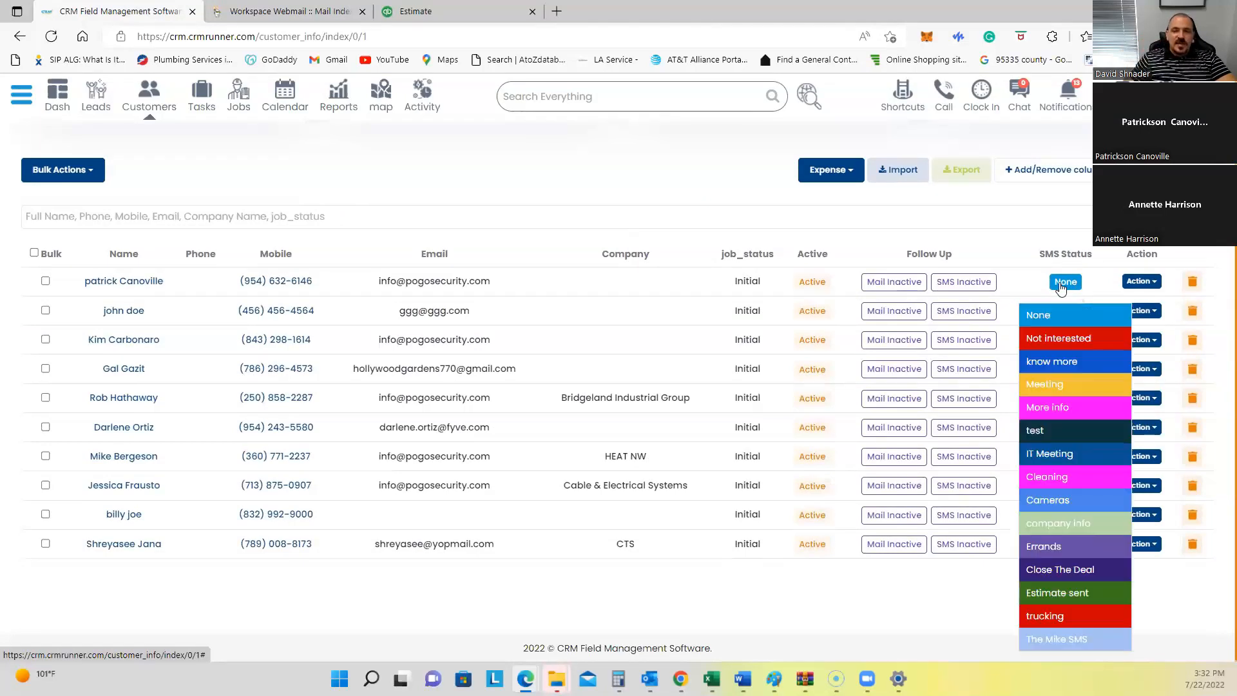
{"action": "left_click", "coordinate": [1061, 597]}
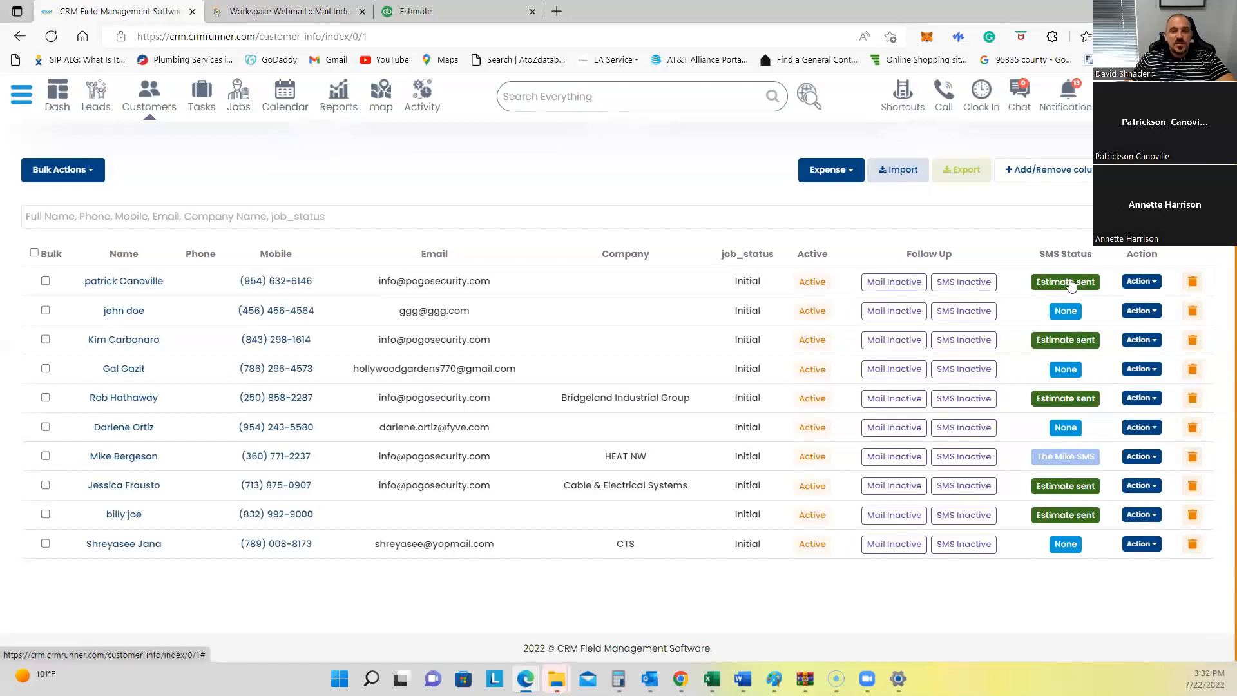
Step: Refresh the webmail inbox, open the 'Estimate - From pogo security' email and download its PDF attachment
{"action": "left_click", "coordinate": [439, 11]}
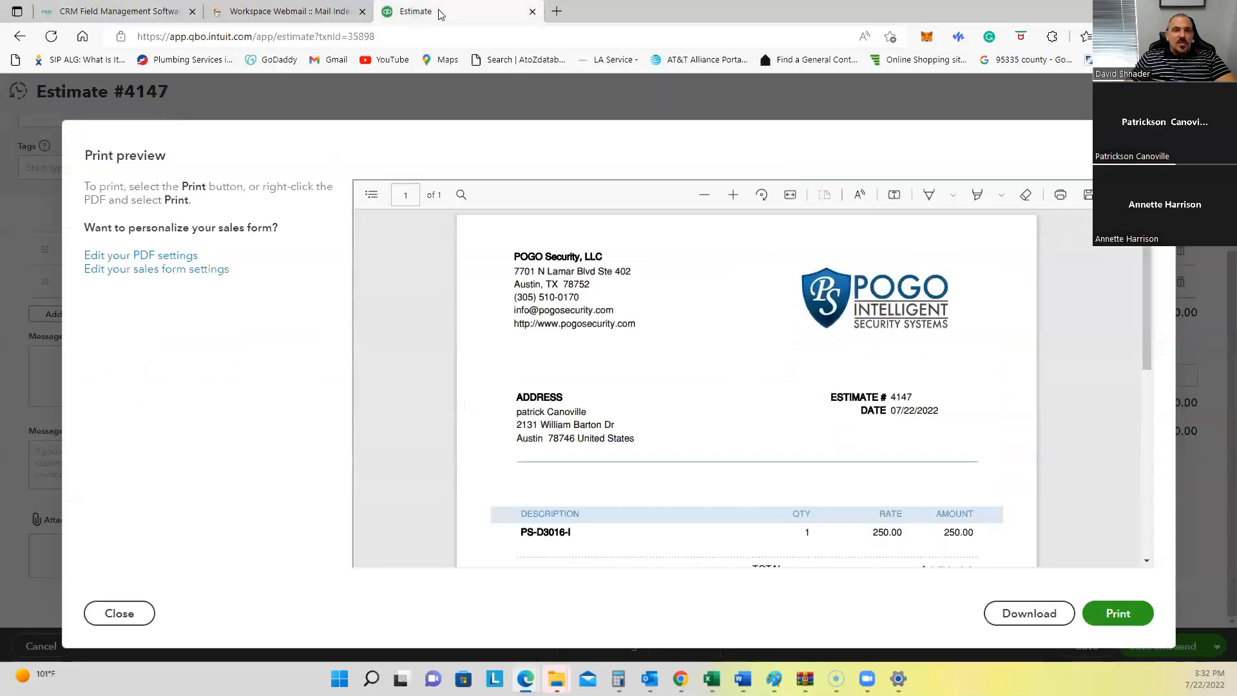
{"action": "left_click", "coordinate": [261, 19]}
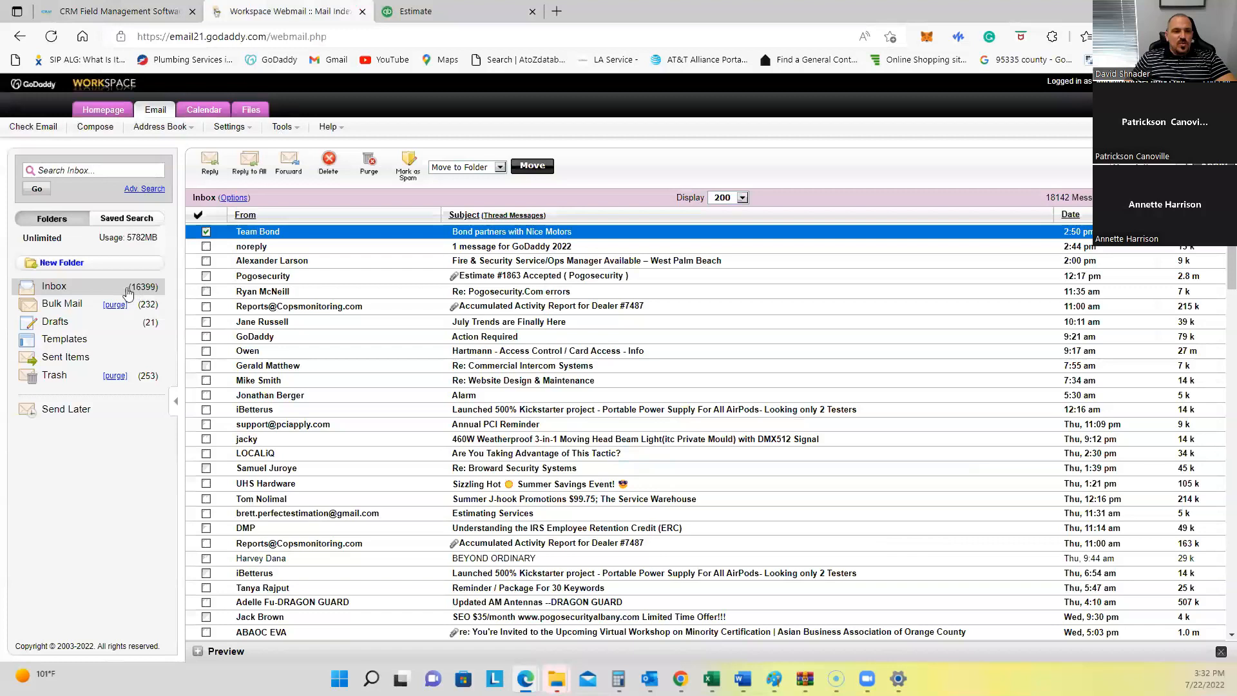
{"action": "left_click", "coordinate": [93, 289]}
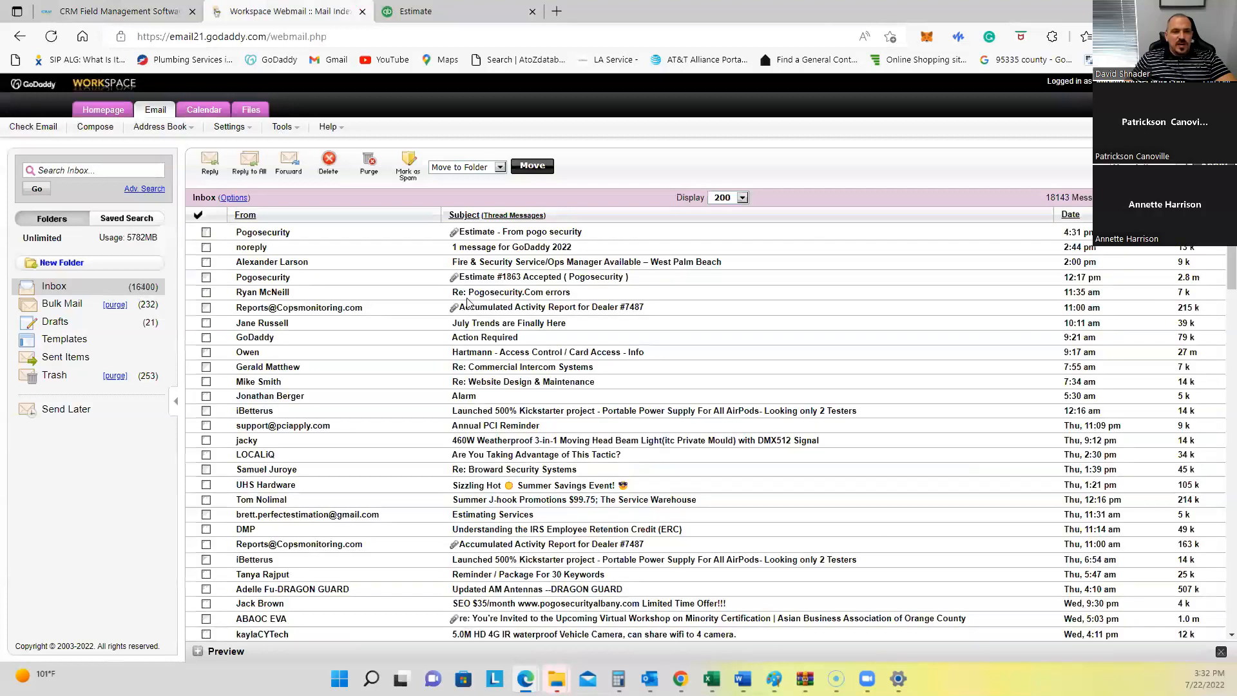
{"action": "left_click", "coordinate": [497, 231]}
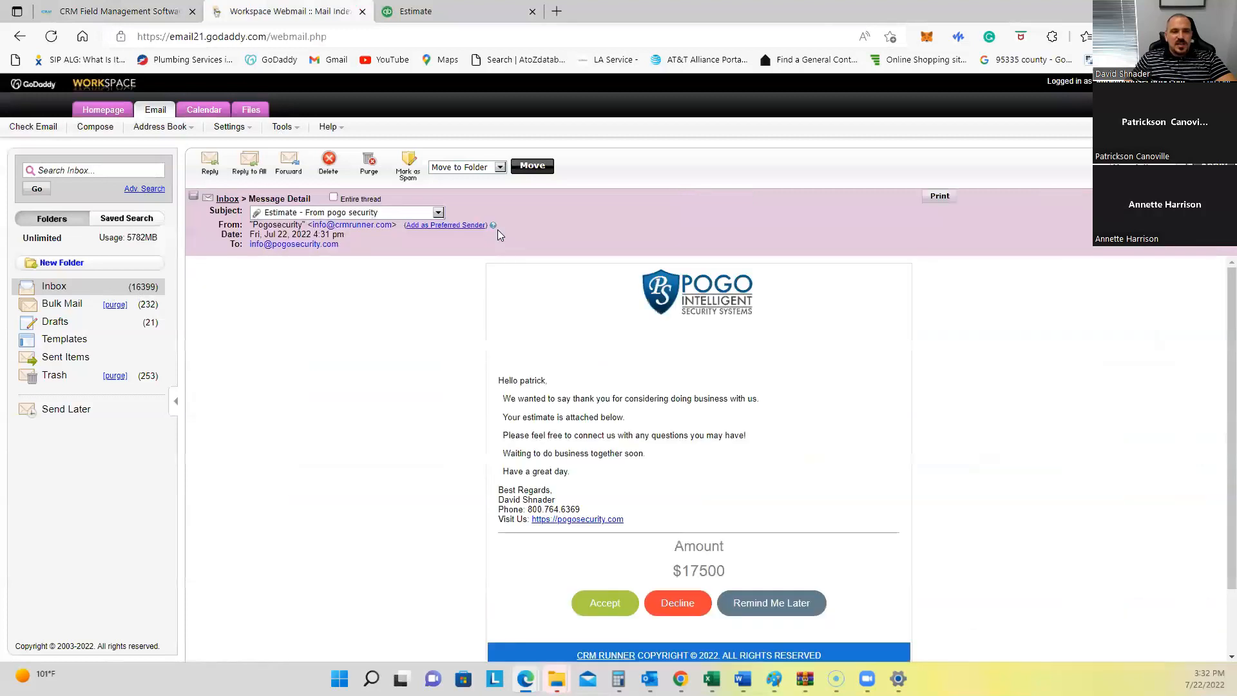
{"action": "scroll", "coordinate": [546, 330], "scroll_direction": "down", "scroll_amount": 1}
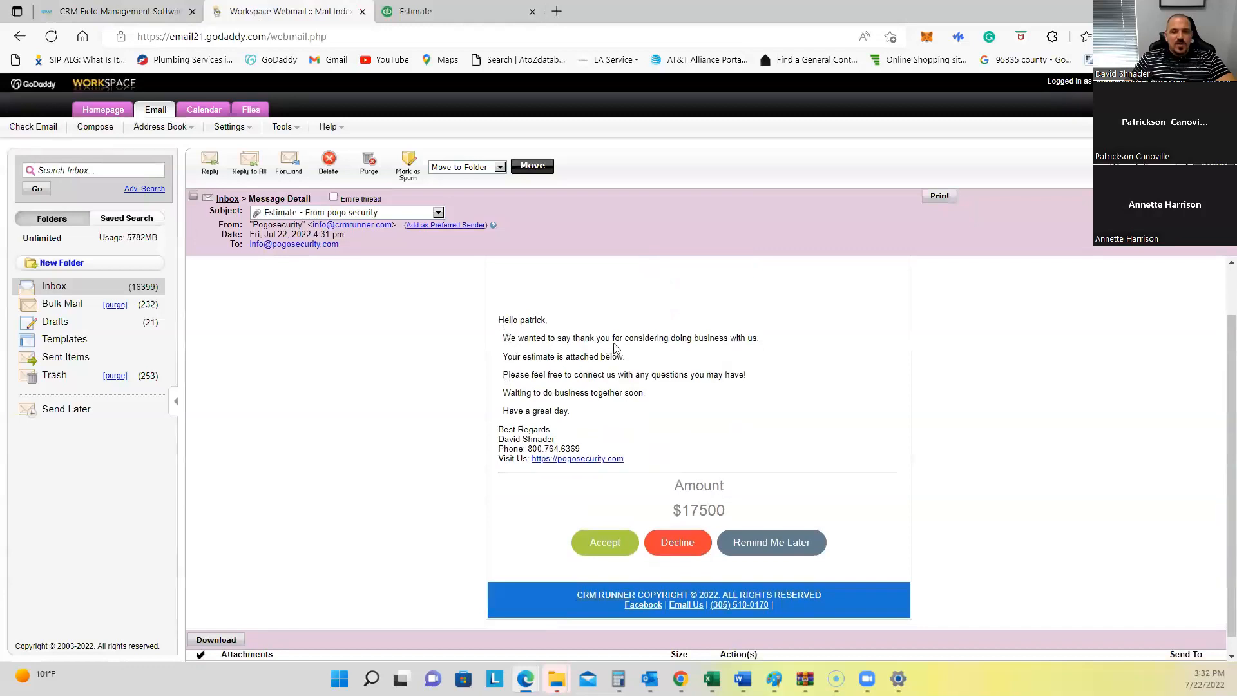
{"action": "scroll", "coordinate": [396, 517], "scroll_direction": "down", "scroll_amount": 1}
{"action": "left_click", "coordinate": [286, 652]}
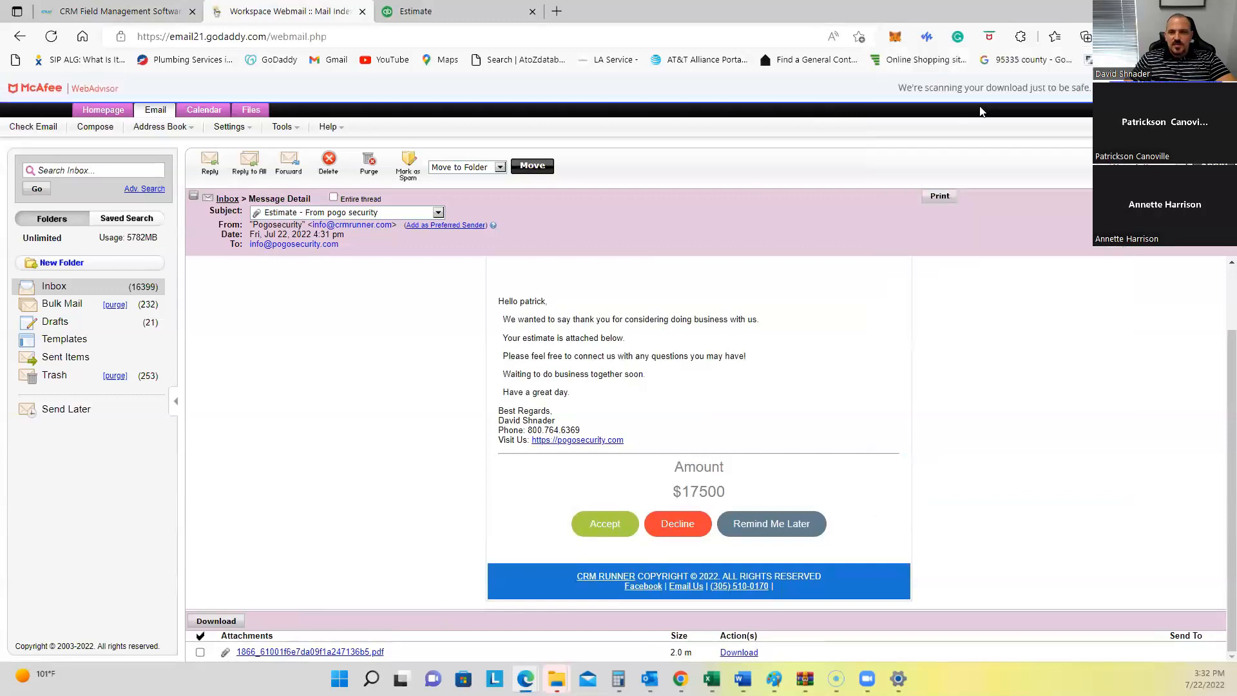
Step: Review the estimate PDF through page 4, selecting the $1750 deposit, then return to the email
{"action": "scroll", "coordinate": [709, 319], "scroll_direction": "down", "scroll_amount": 15}
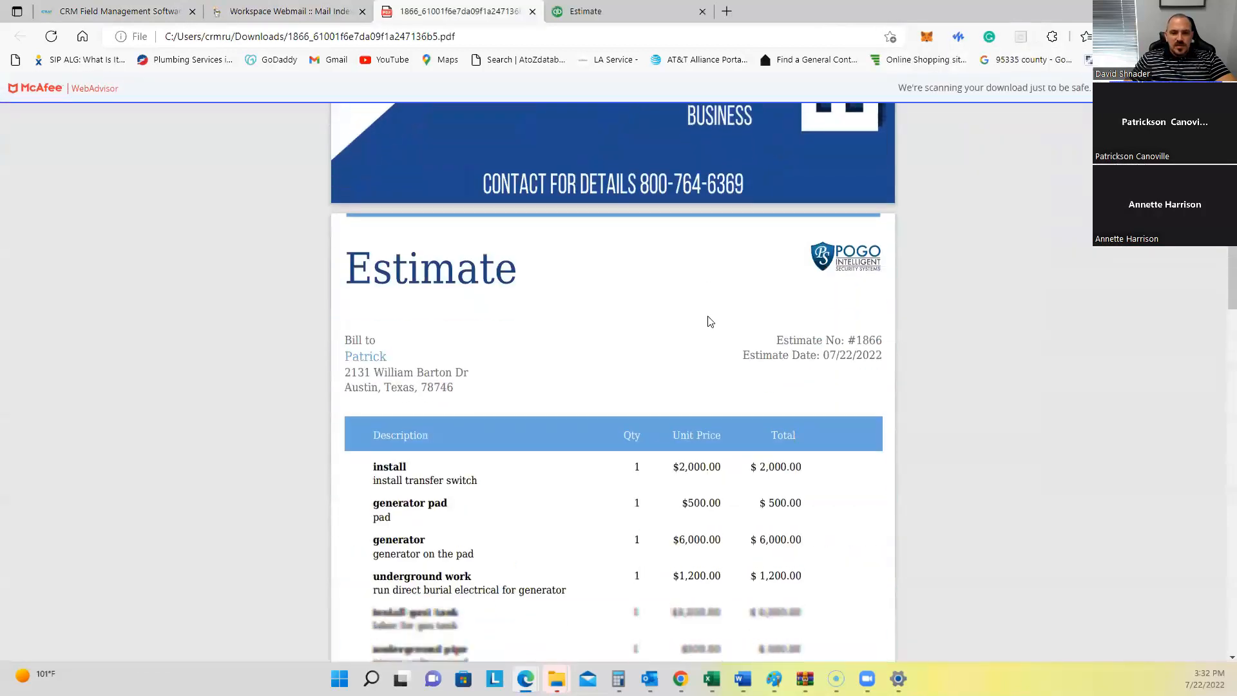
{"action": "scroll", "coordinate": [721, 340], "scroll_direction": "down", "scroll_amount": 7}
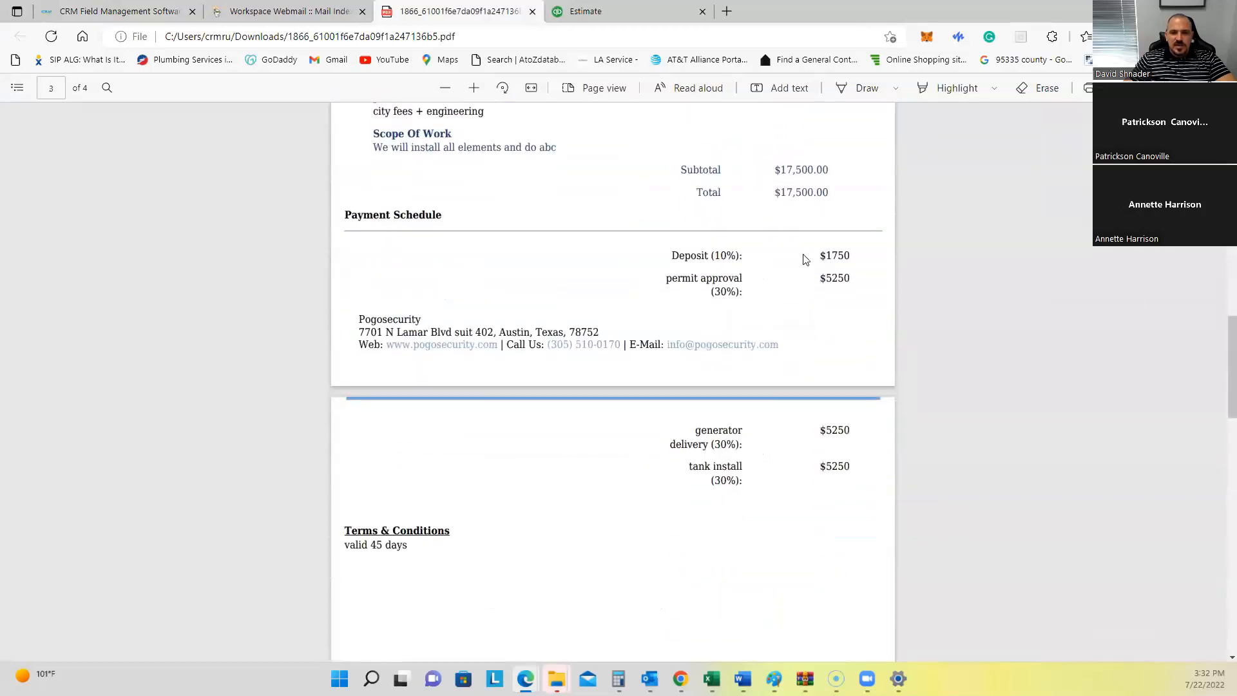
{"action": "double_click", "coordinate": [831, 253]}
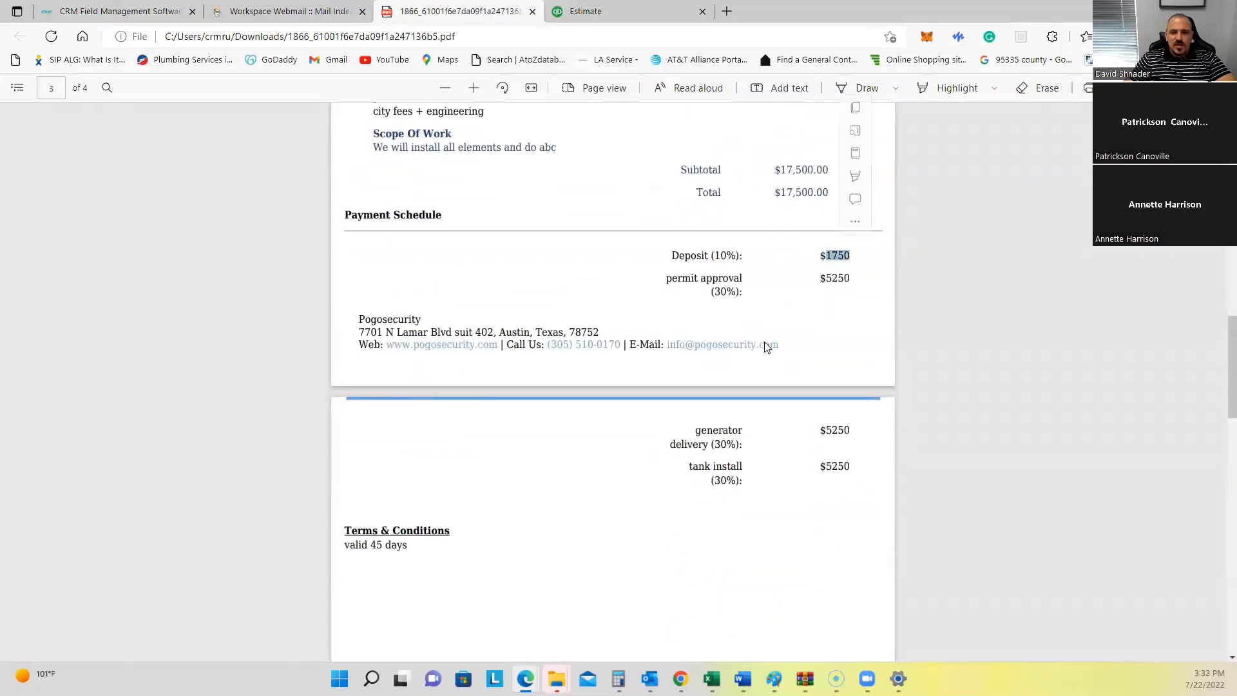
{"action": "scroll", "coordinate": [767, 341], "scroll_direction": "down", "scroll_amount": 1}
{"action": "scroll", "coordinate": [765, 339], "scroll_direction": "down", "scroll_amount": 12}
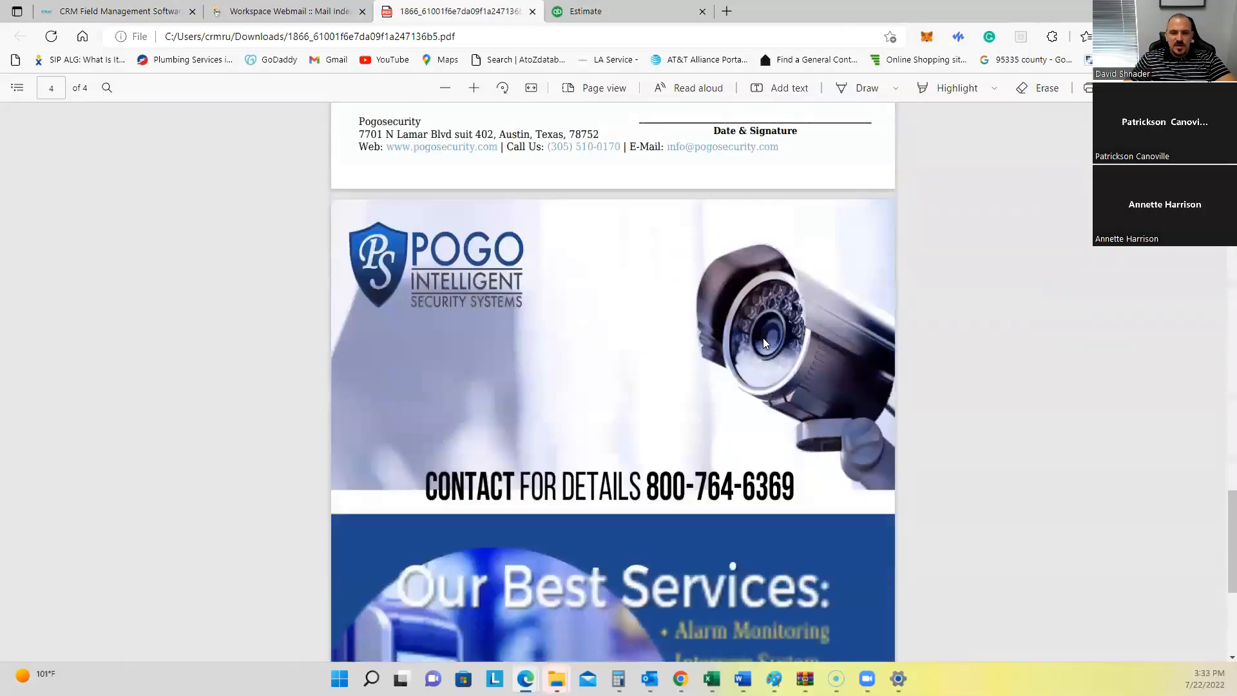
{"action": "scroll", "coordinate": [763, 344], "scroll_direction": "down", "scroll_amount": 1}
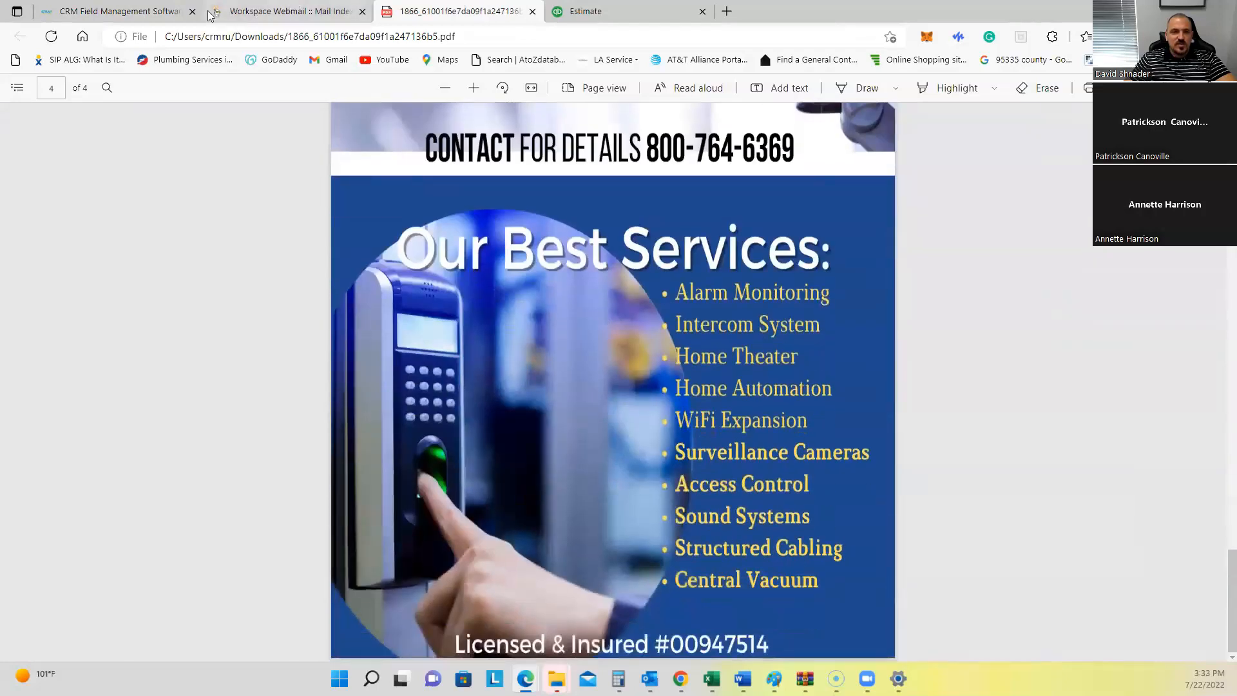
{"action": "left_click", "coordinate": [279, 11]}
Step: Accept the estimate from the email and confirm it was read and the price approved
{"action": "left_click", "coordinate": [604, 523]}
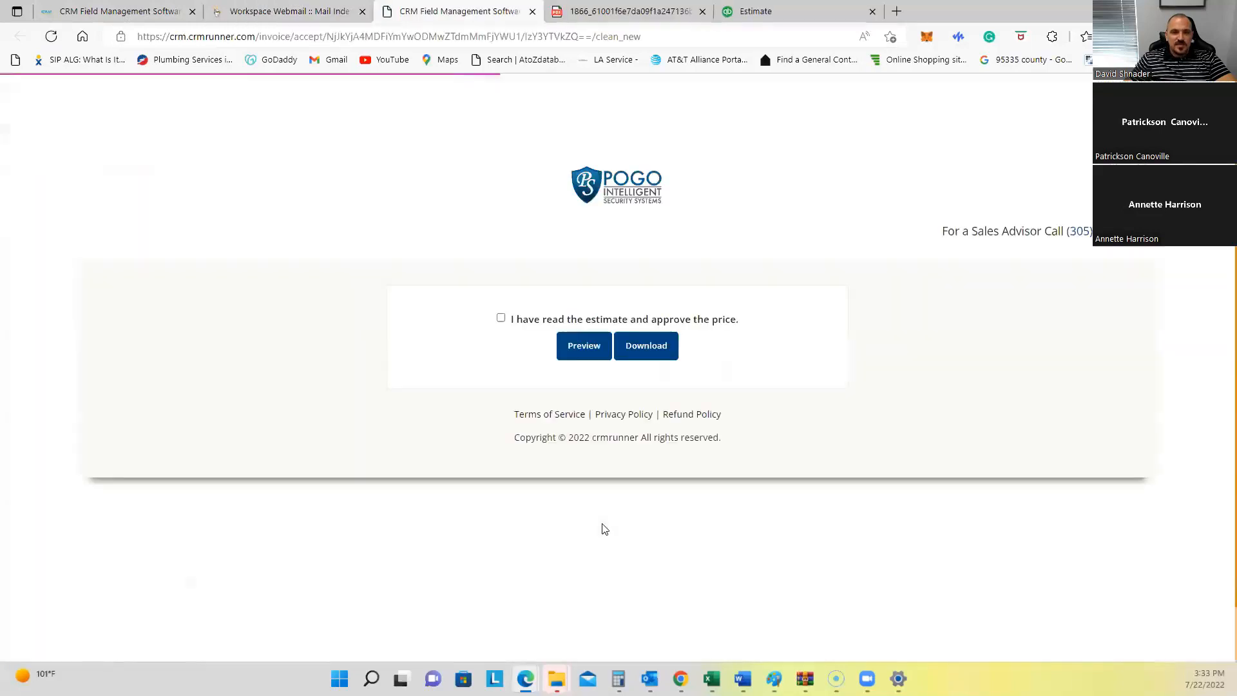
{"action": "left_click_drag", "start_coordinate": [544, 319], "coordinate": [734, 316]}
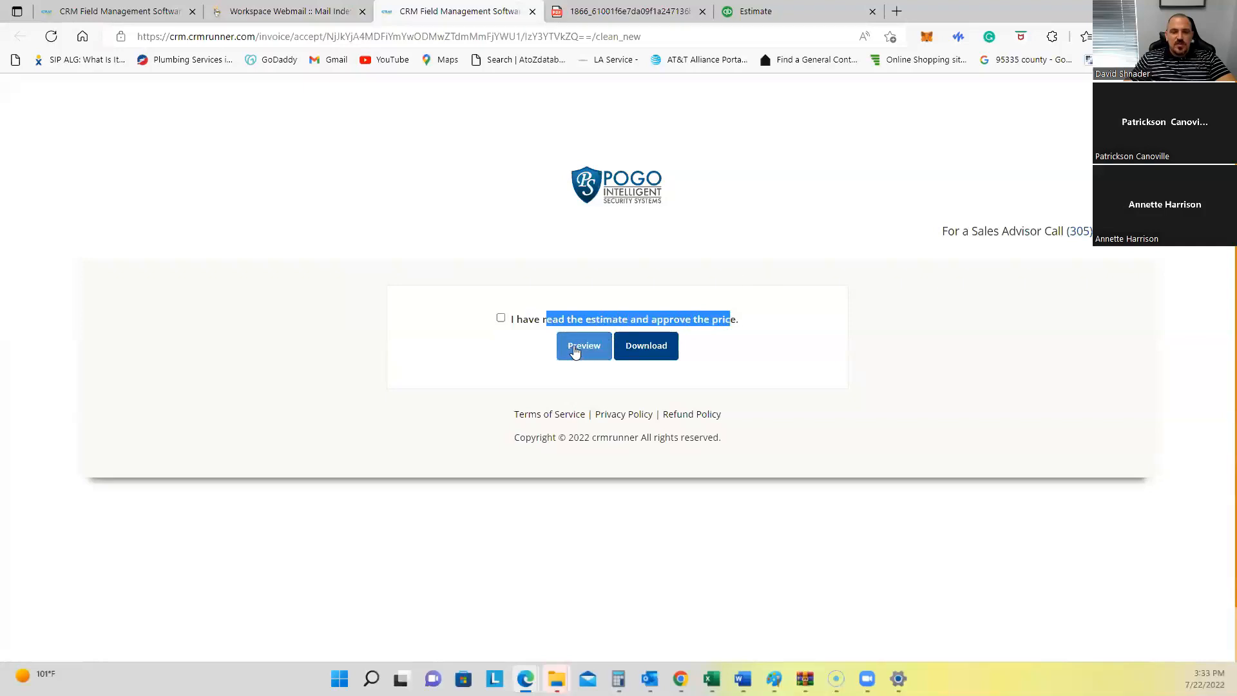
{"action": "left_click", "coordinate": [501, 319]}
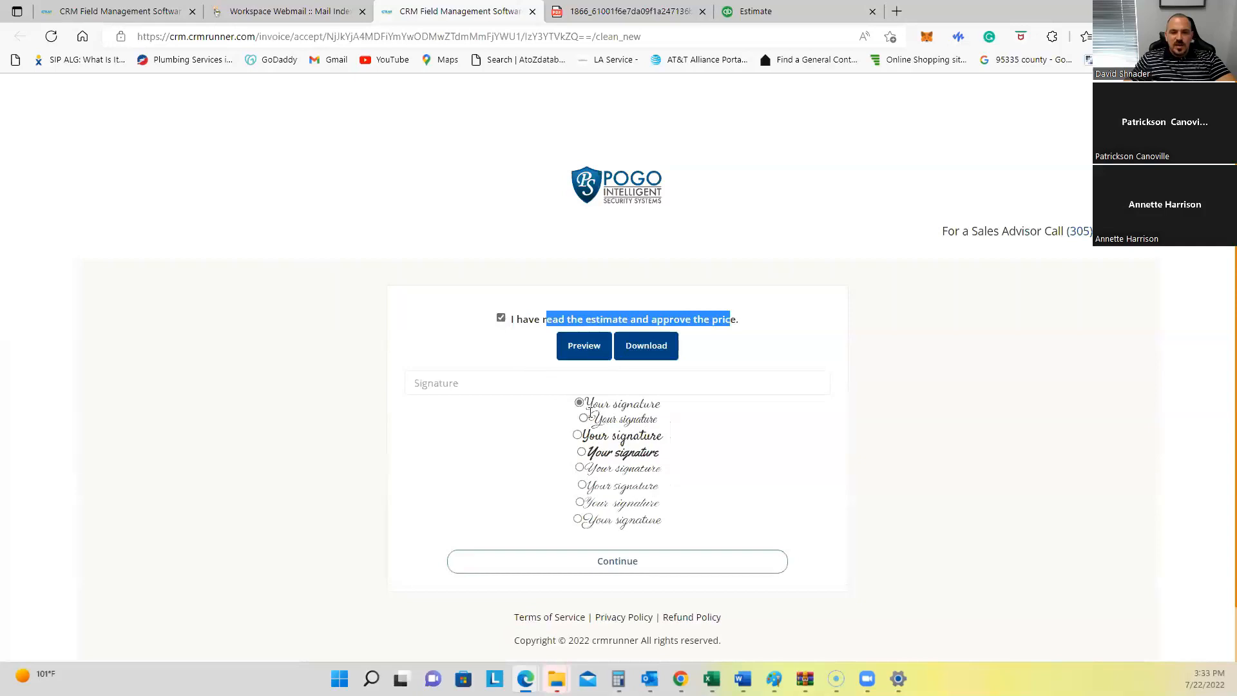
Step: E-sign with the customer's full name in a different signature style and submit the approval
{"action": "left_click", "coordinate": [579, 467]}
{"action": "left_click", "coordinate": [581, 382]}
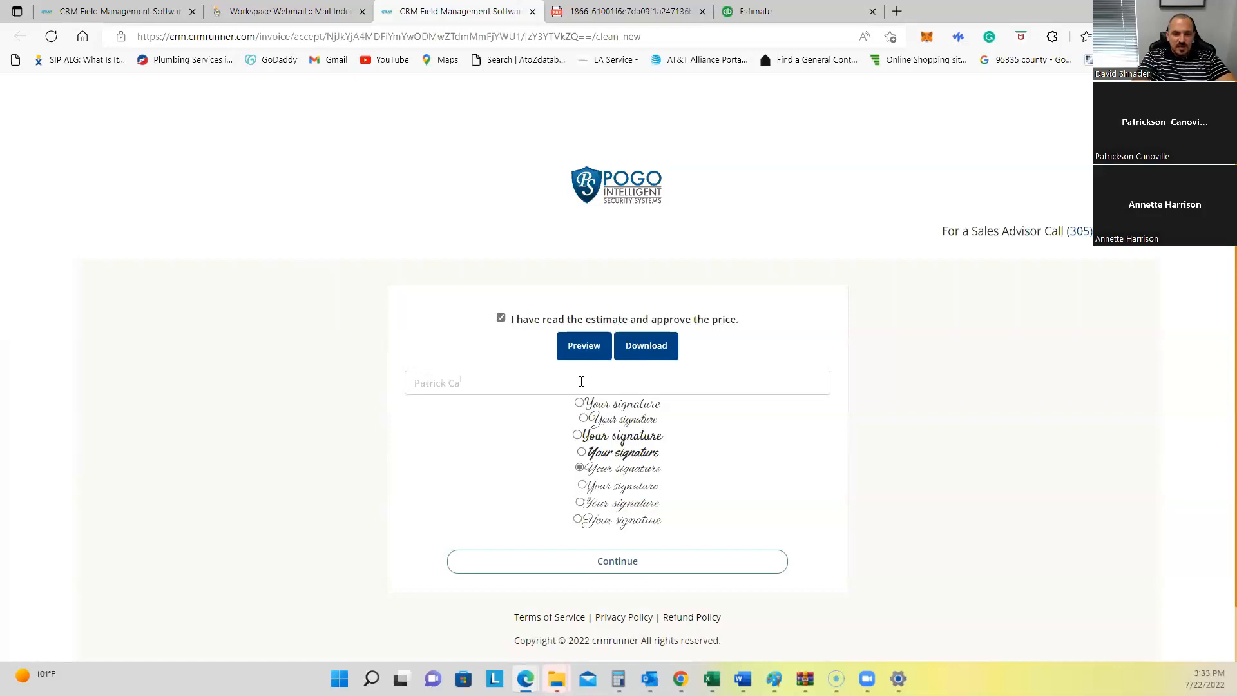
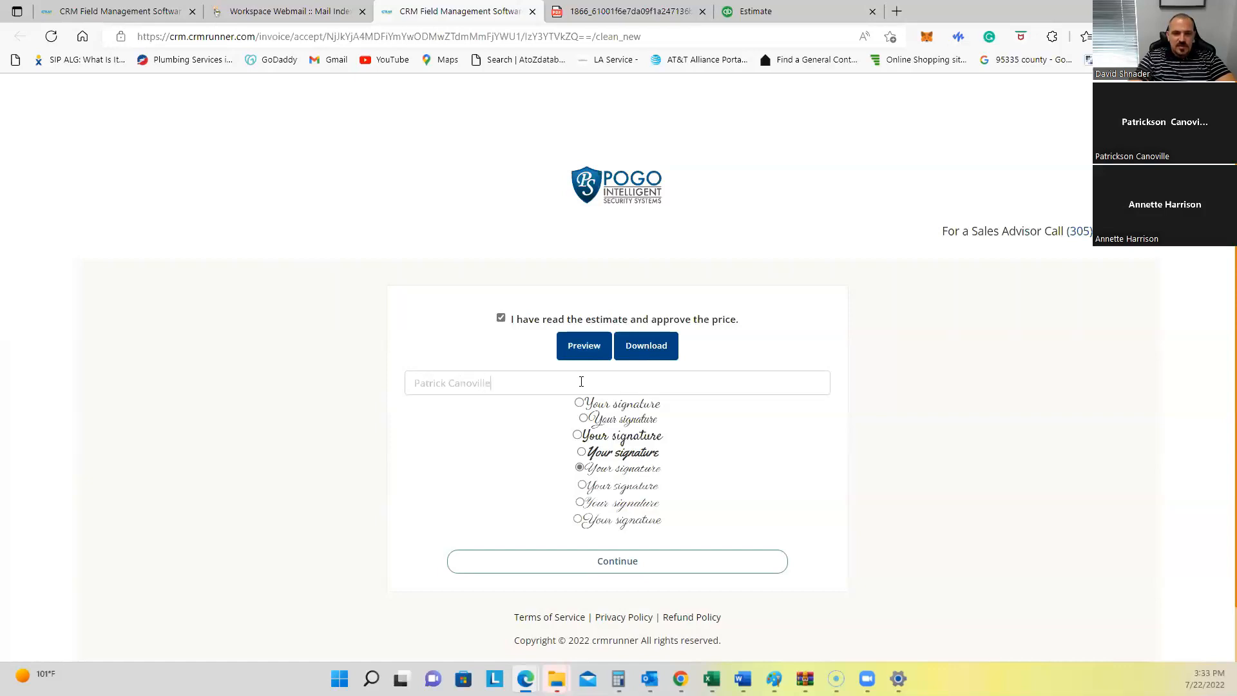
{"action": "left_click", "coordinate": [616, 563]}
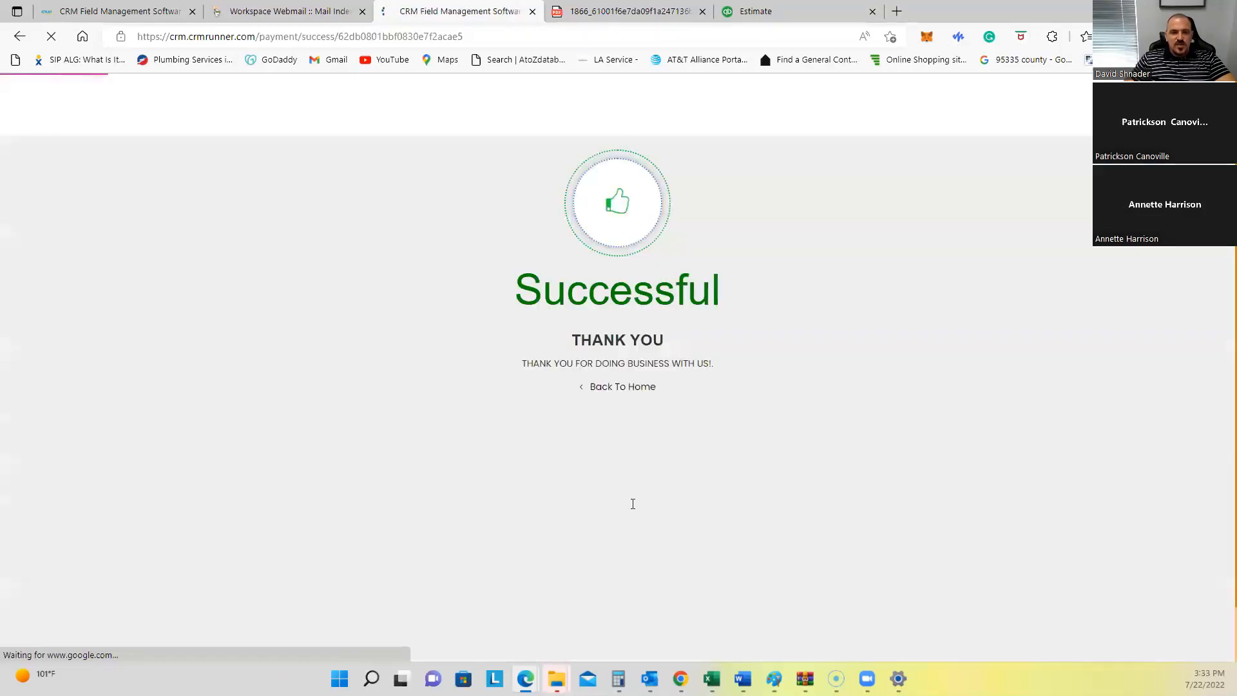
{"action": "left_click", "coordinate": [265, 12]}
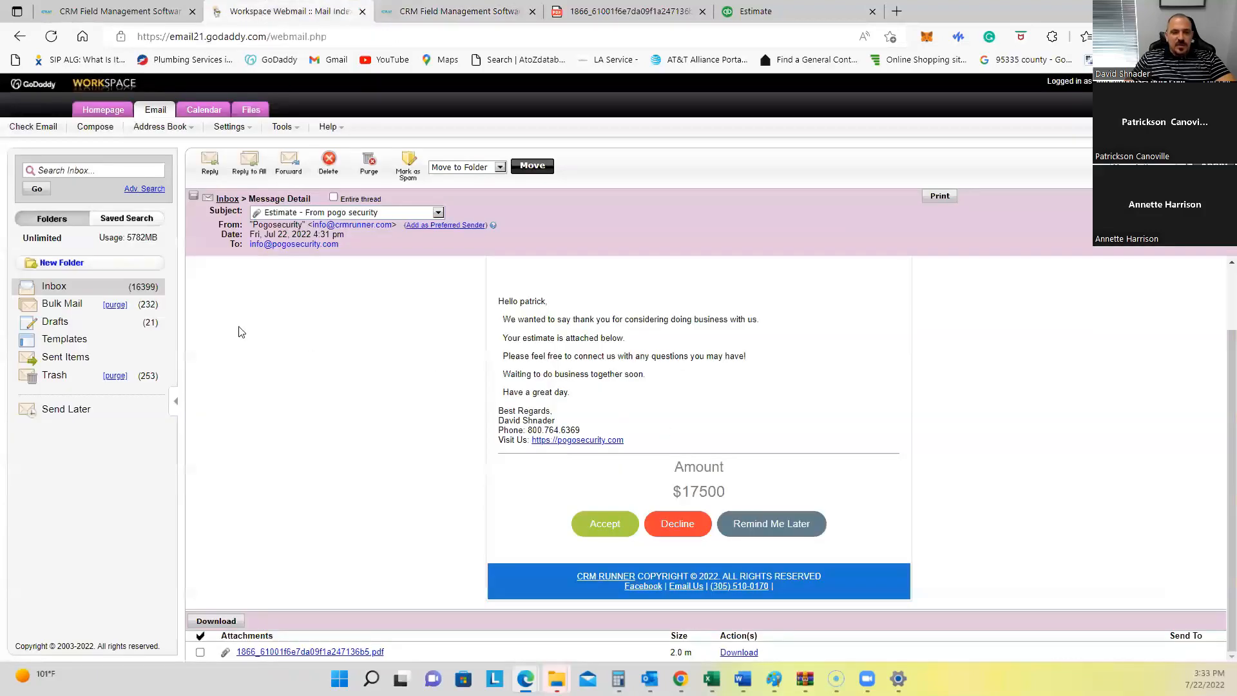
Step: Refresh the inbox, open the 'Estimate #1866 Accepted' email, and open its invoice_1866 PDF attachment
{"action": "left_click", "coordinate": [85, 293]}
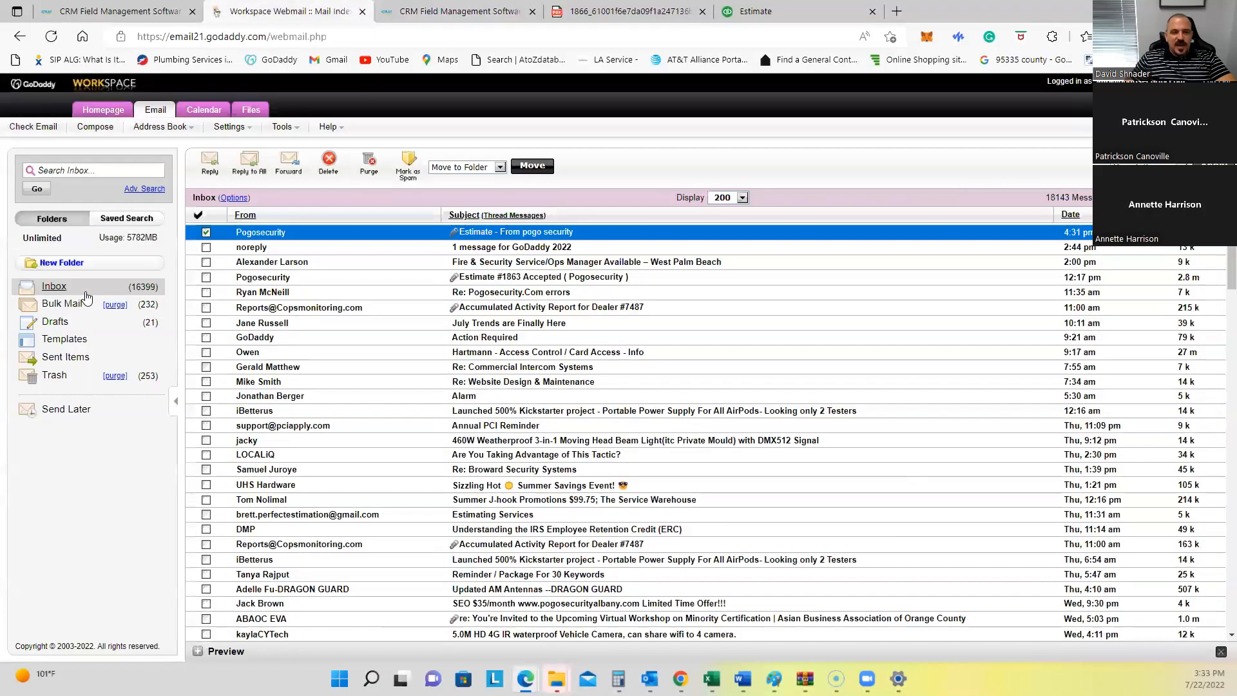
{"action": "left_click", "coordinate": [86, 293]}
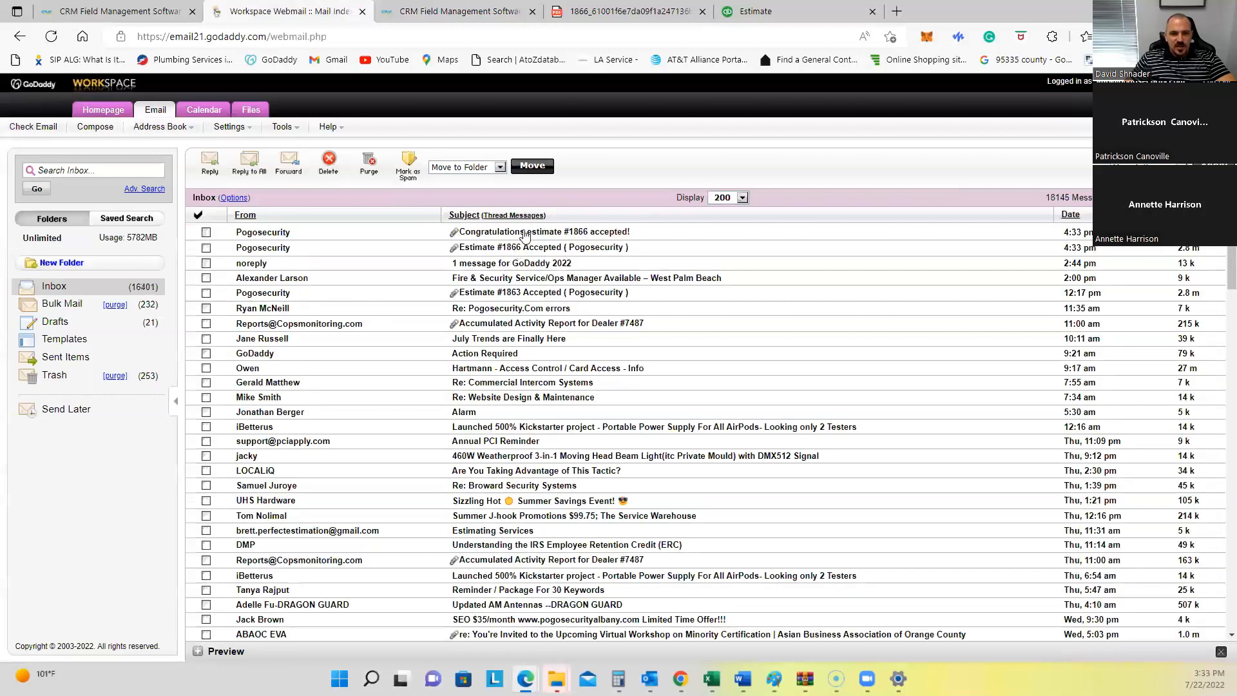
{"action": "left_click", "coordinate": [504, 249]}
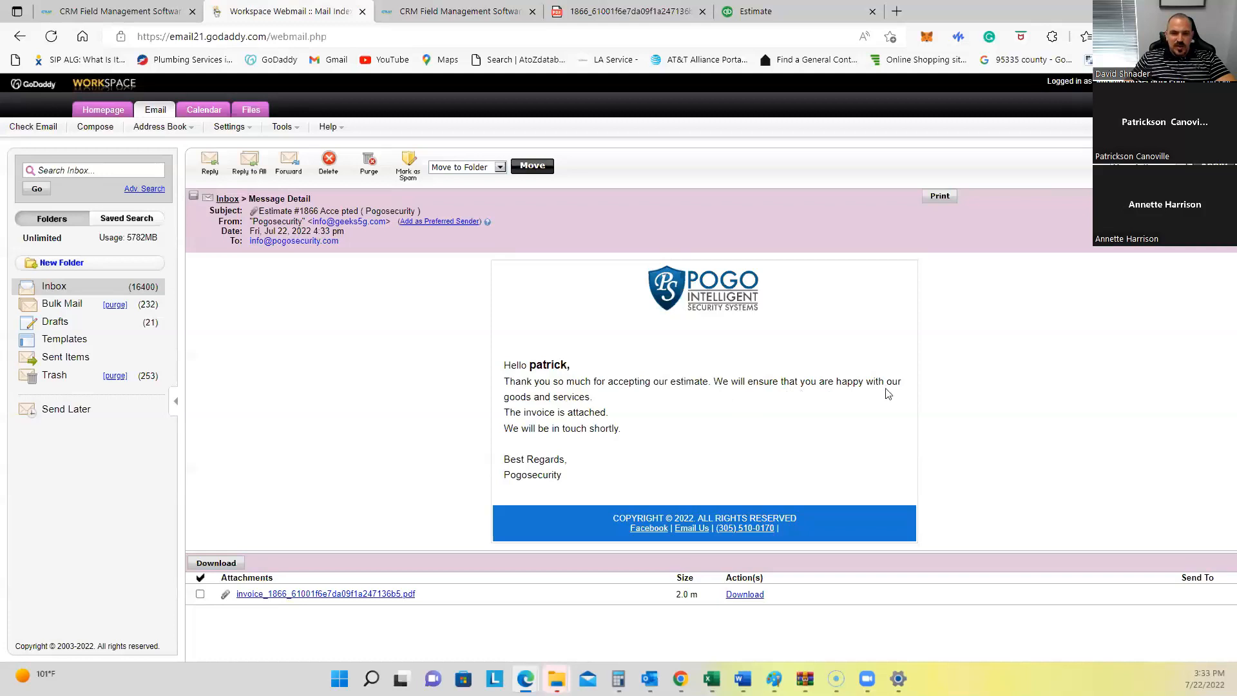
{"action": "left_click", "coordinate": [293, 595]}
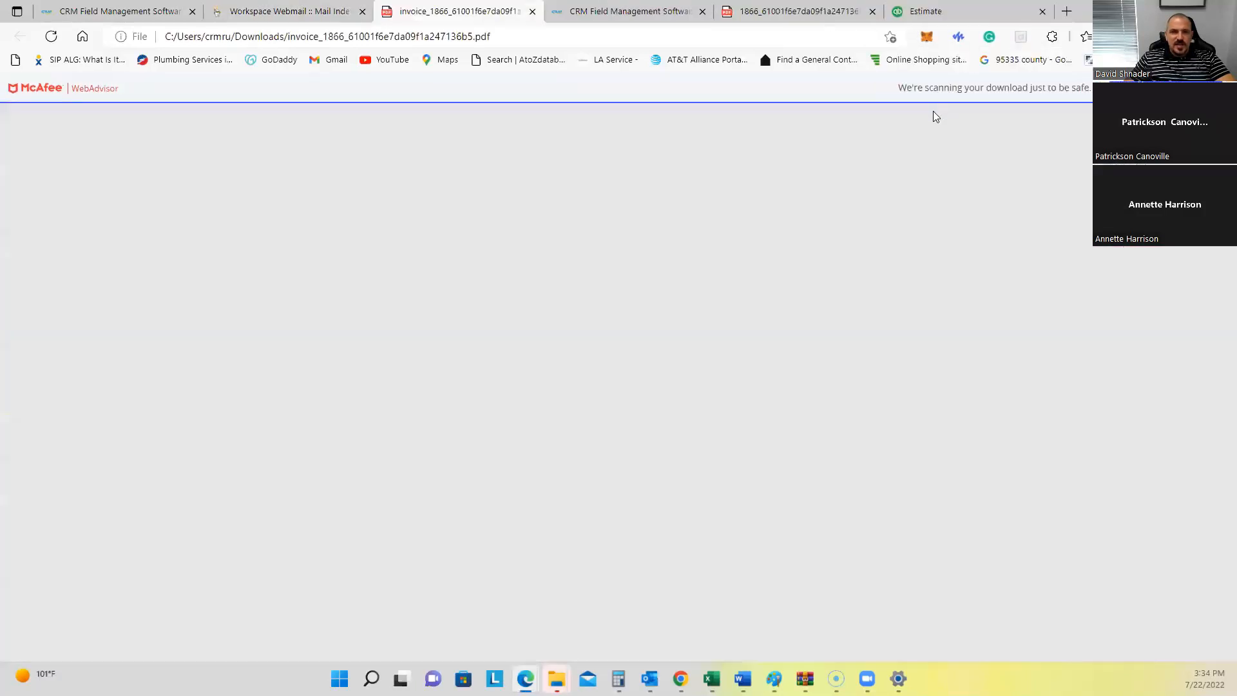
Step: Scroll the invoice_1866 PDF to the customer's signature on page 3, then close it
{"action": "scroll", "coordinate": [799, 488], "scroll_direction": "down", "scroll_amount": 5}
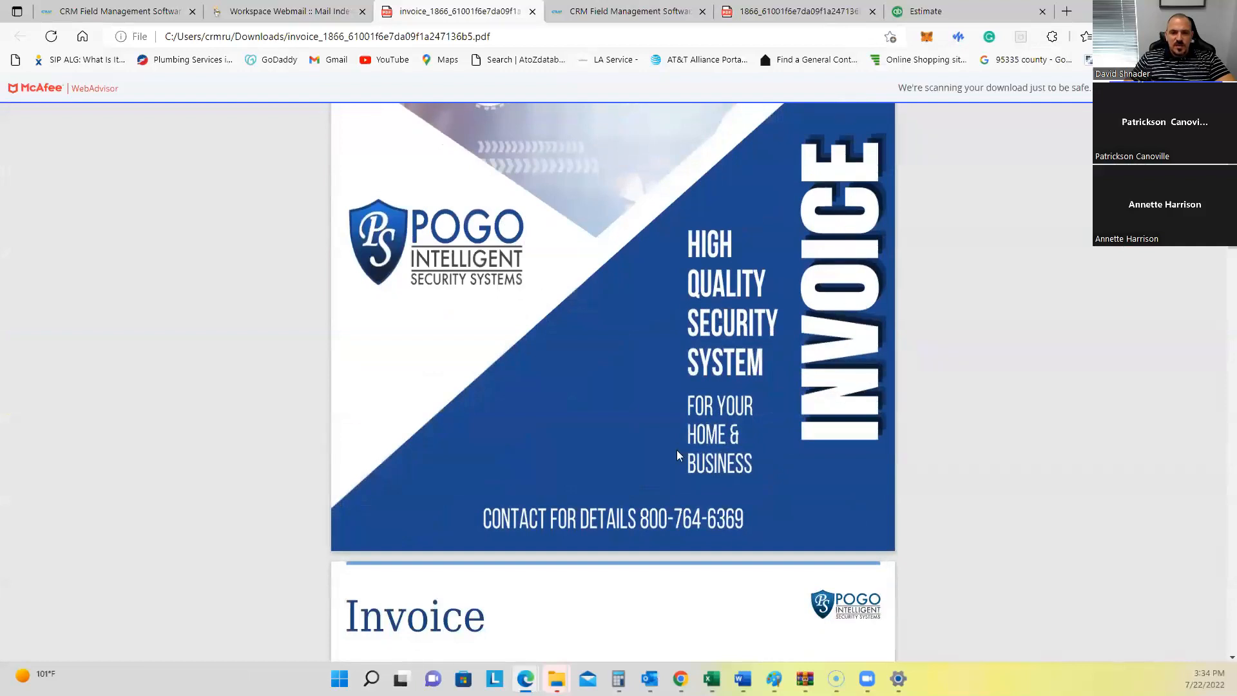
{"action": "scroll", "coordinate": [677, 454], "scroll_direction": "down", "scroll_amount": 15}
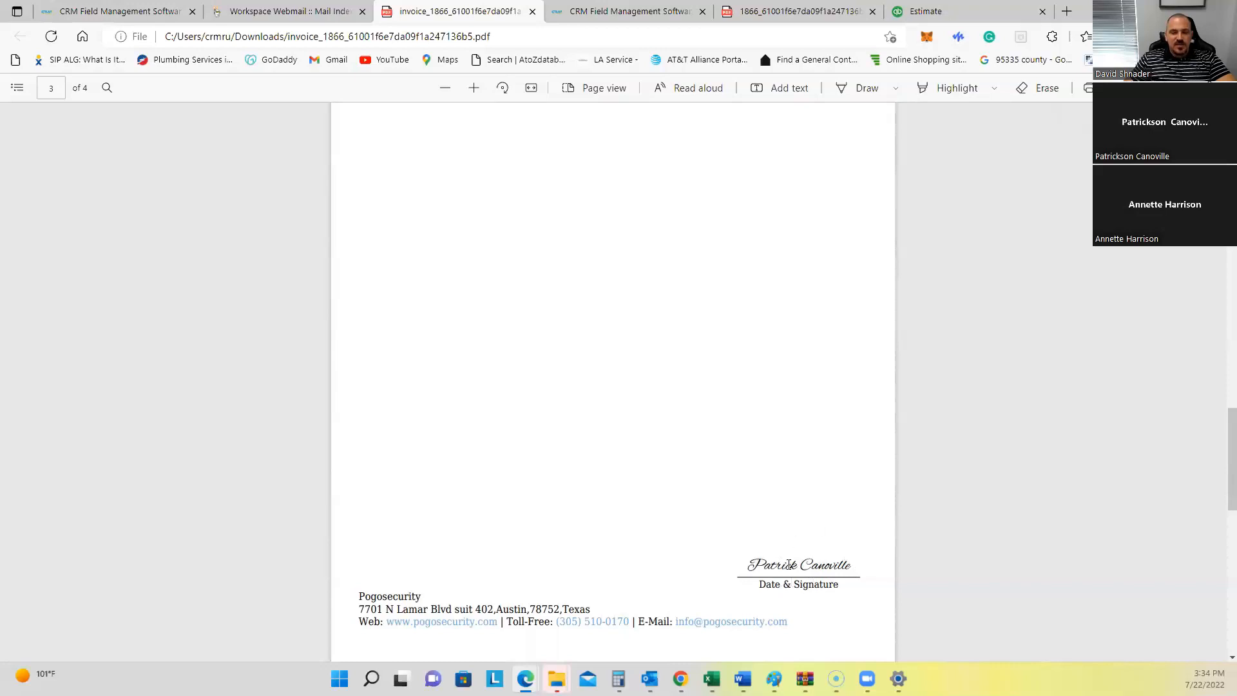
{"action": "left_click", "coordinate": [533, 11]}
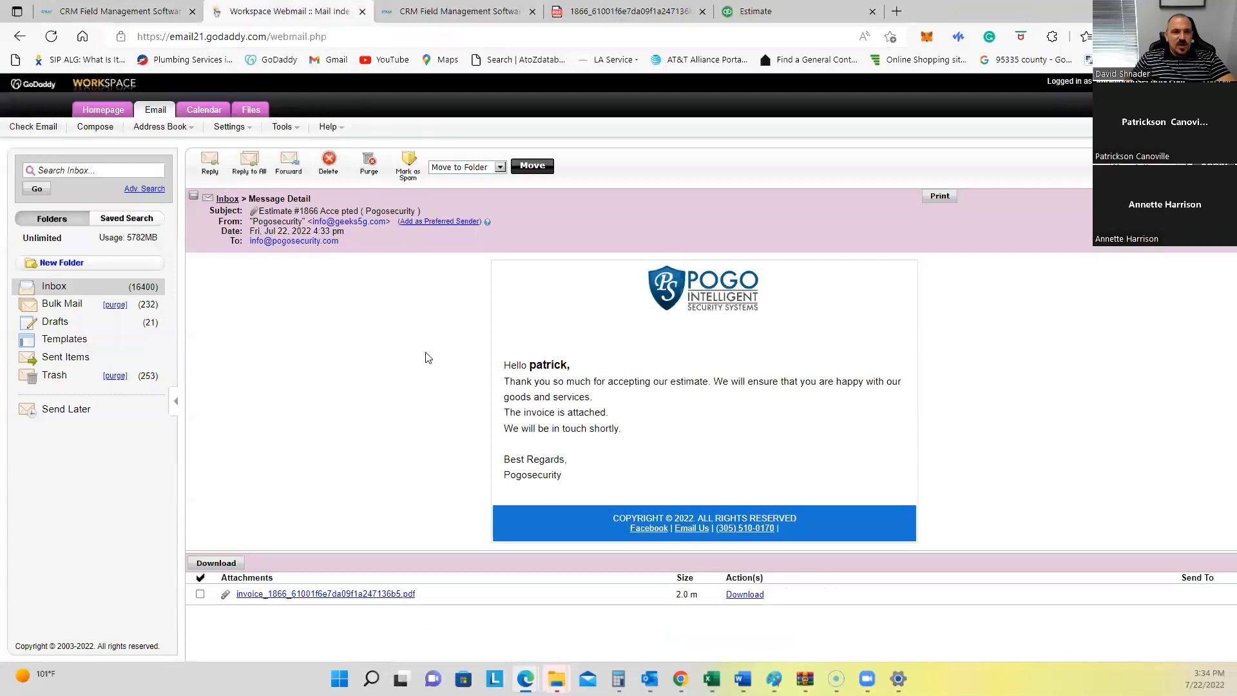
Step: Read the 'Congratulations estimate #1866 accepted!' email, highlighting its closed-deal and invoice-conversion lines, then return to the CRM customer list
{"action": "left_click", "coordinate": [76, 288]}
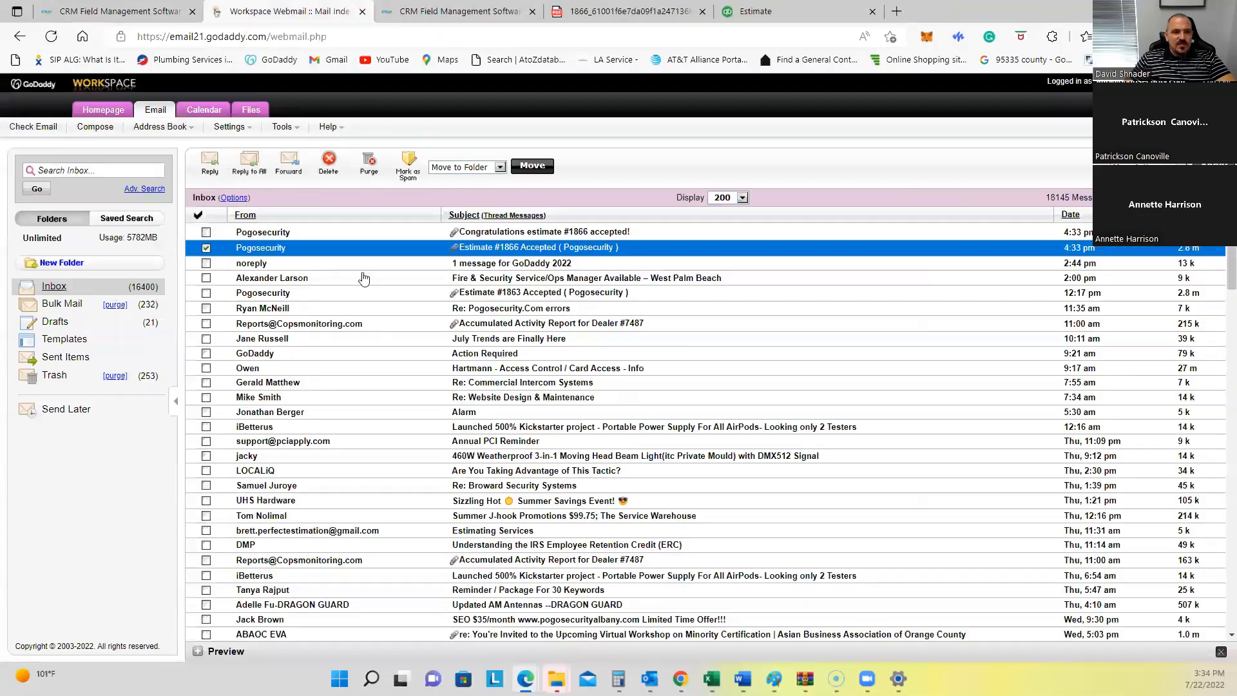
{"action": "left_click", "coordinate": [536, 233]}
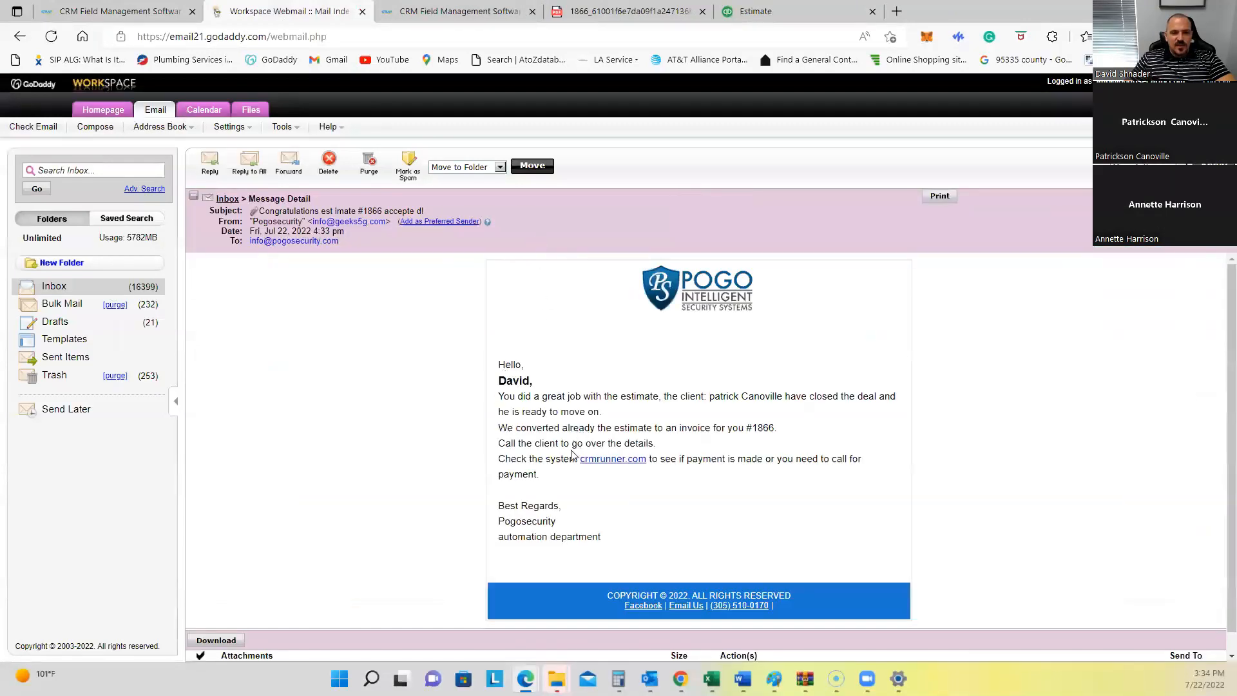
{"action": "left_click_drag", "start_coordinate": [535, 380], "coordinate": [882, 401]}
{"action": "left_click_drag", "start_coordinate": [508, 411], "coordinate": [764, 411]}
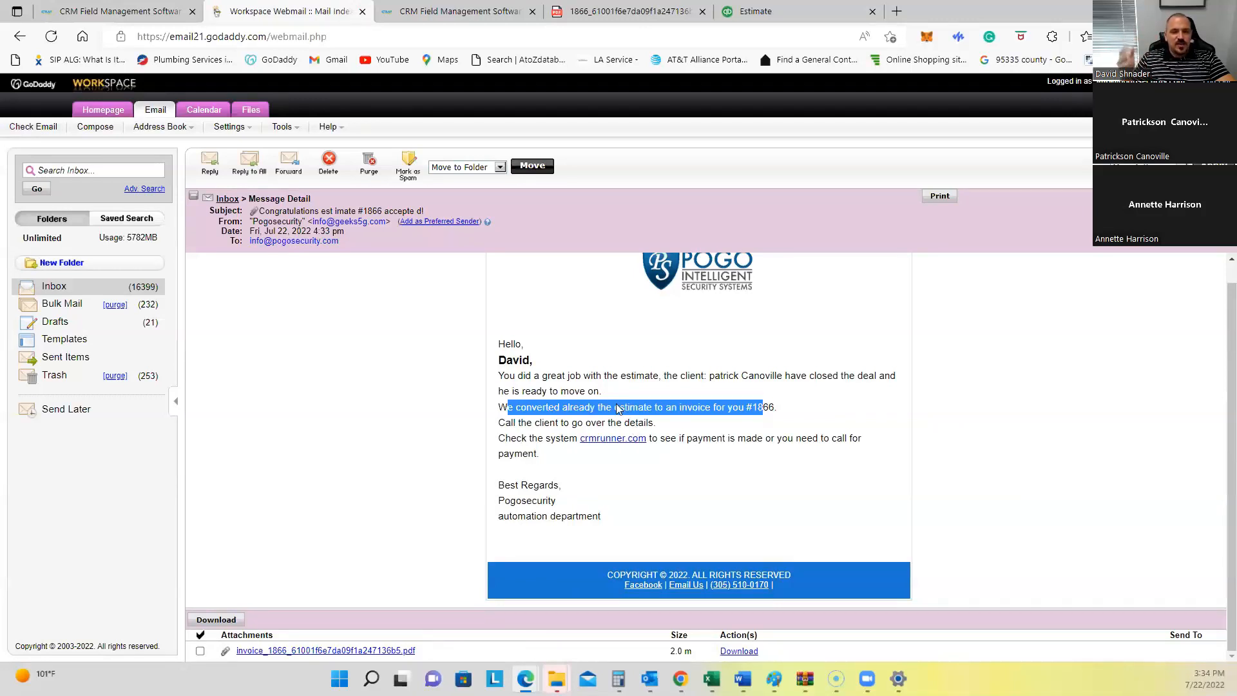
{"action": "left_click", "coordinate": [92, 289]}
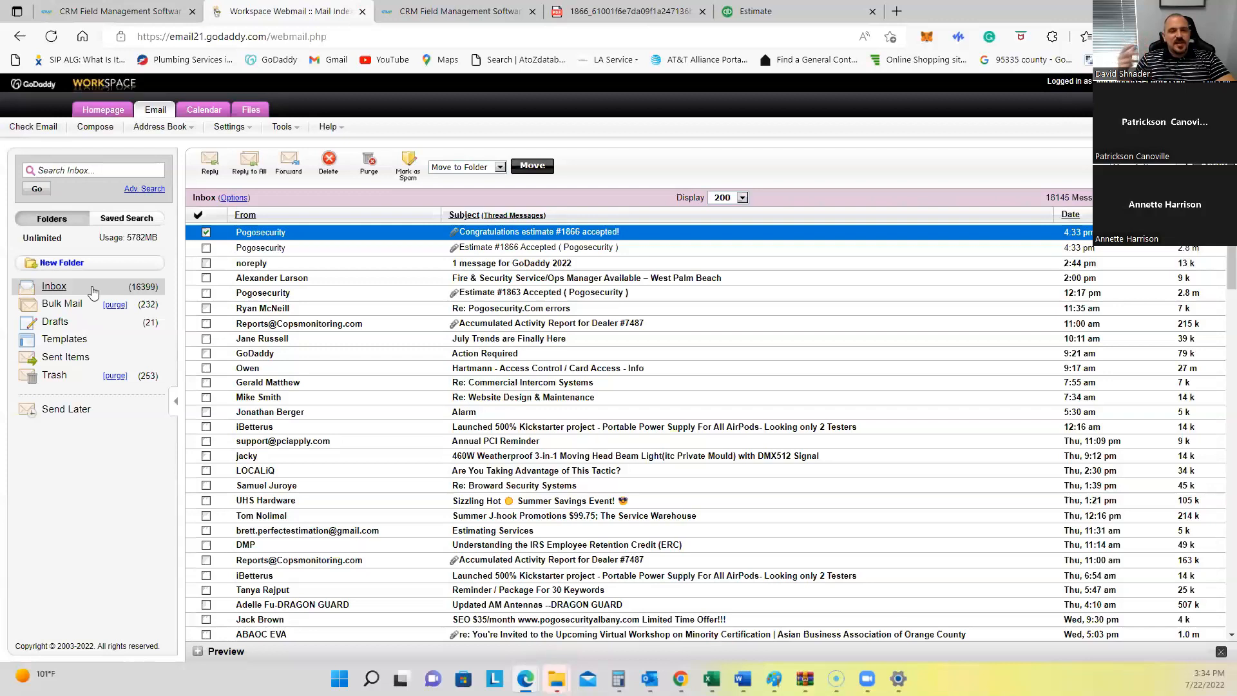
{"action": "left_click", "coordinate": [119, 11]}
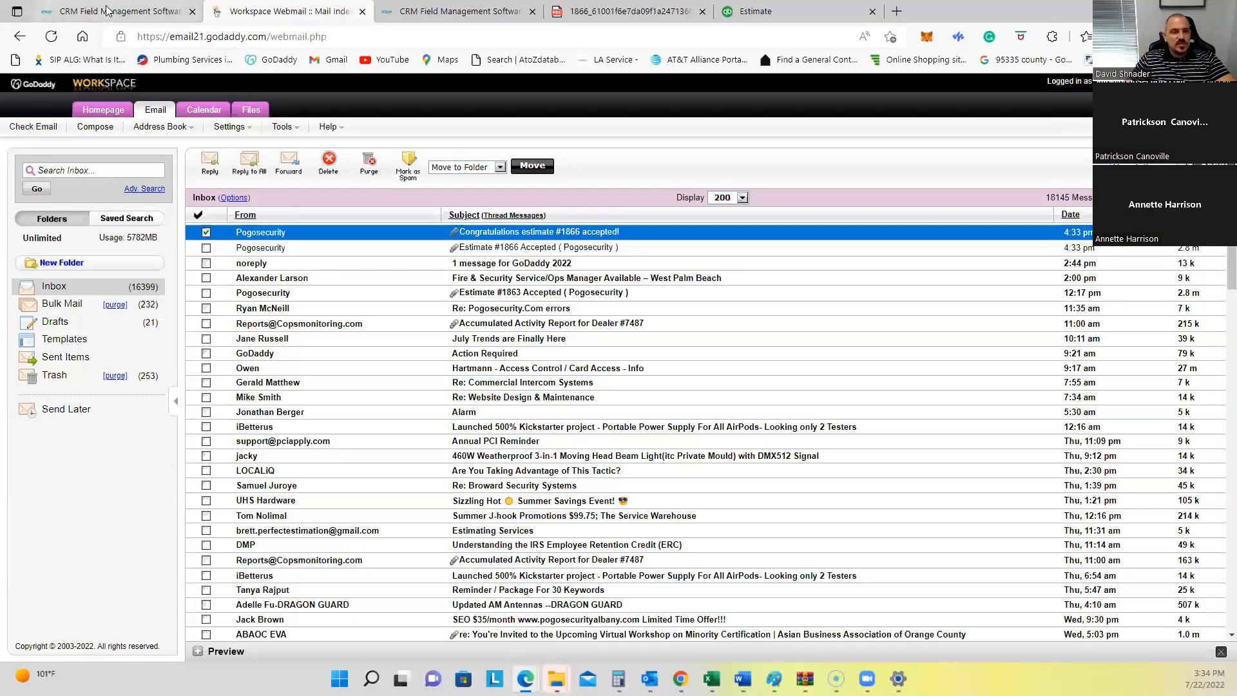
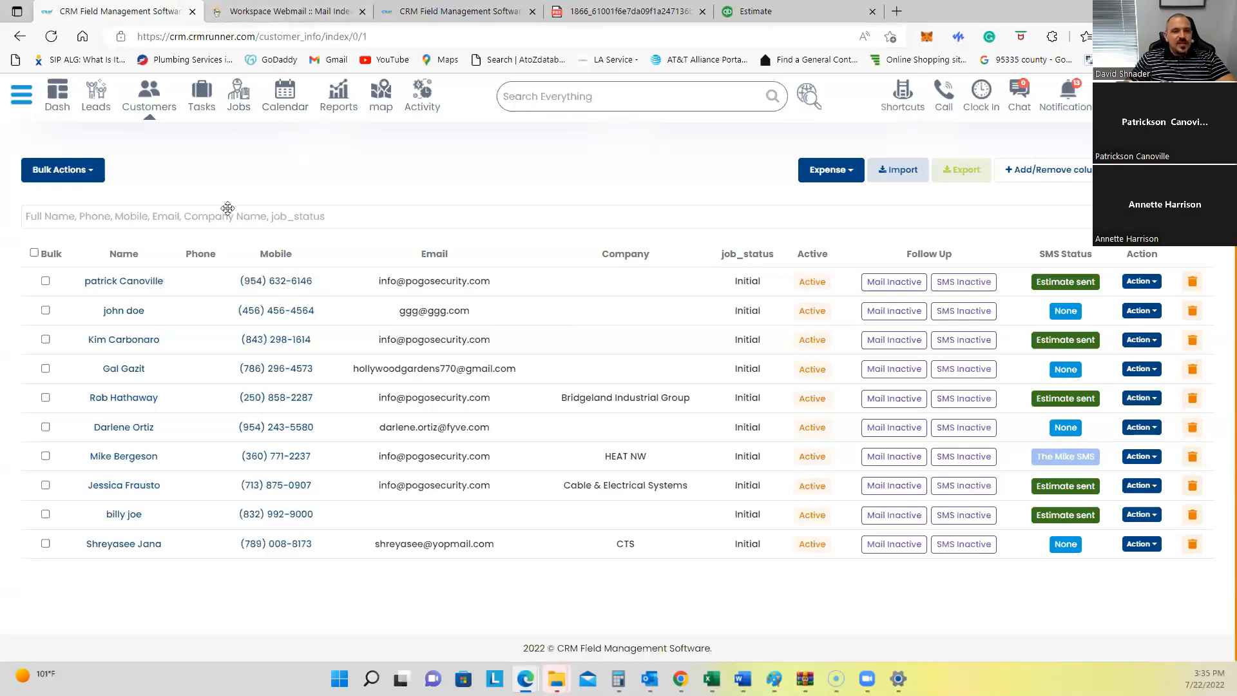
Step: Close the payment success tab and return to the CRM customer list
{"action": "left_click", "coordinate": [401, 12]}
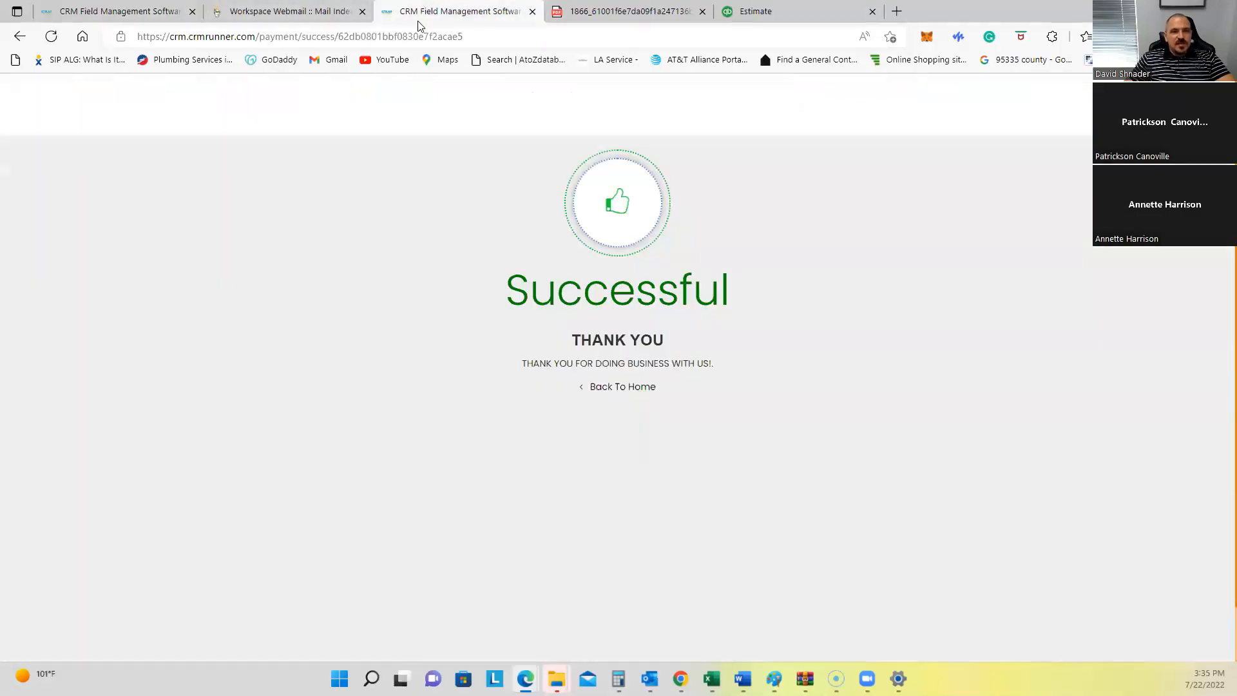
{"action": "left_click", "coordinate": [533, 11]}
{"action": "left_click", "coordinate": [80, 14]}
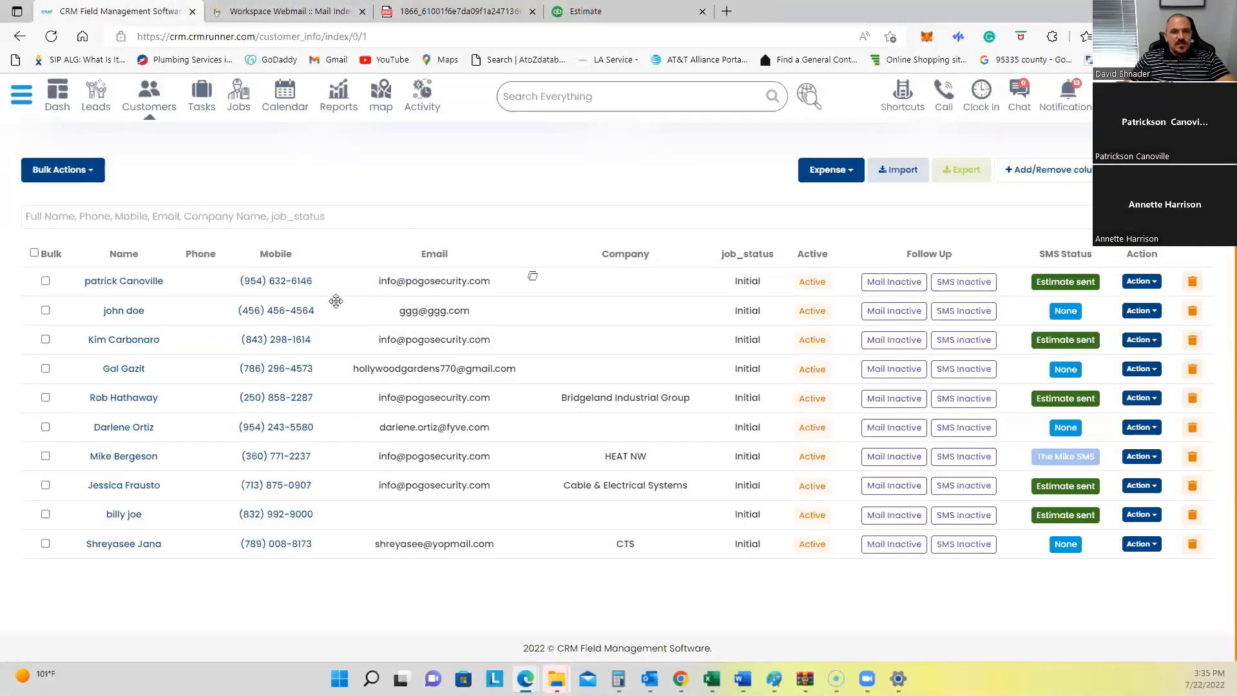
Step: Open the Invoices list and start emailing invoice 1866, due $17500.00
{"action": "left_click", "coordinate": [902, 96]}
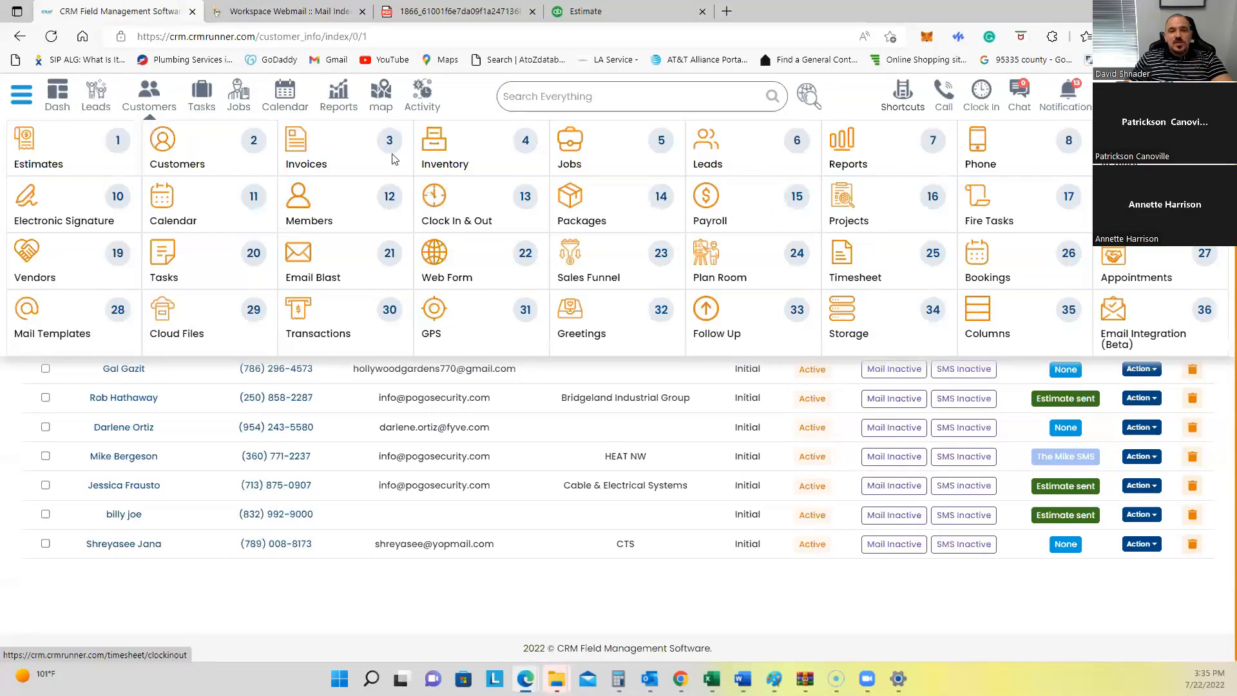
{"action": "left_click", "coordinate": [341, 154]}
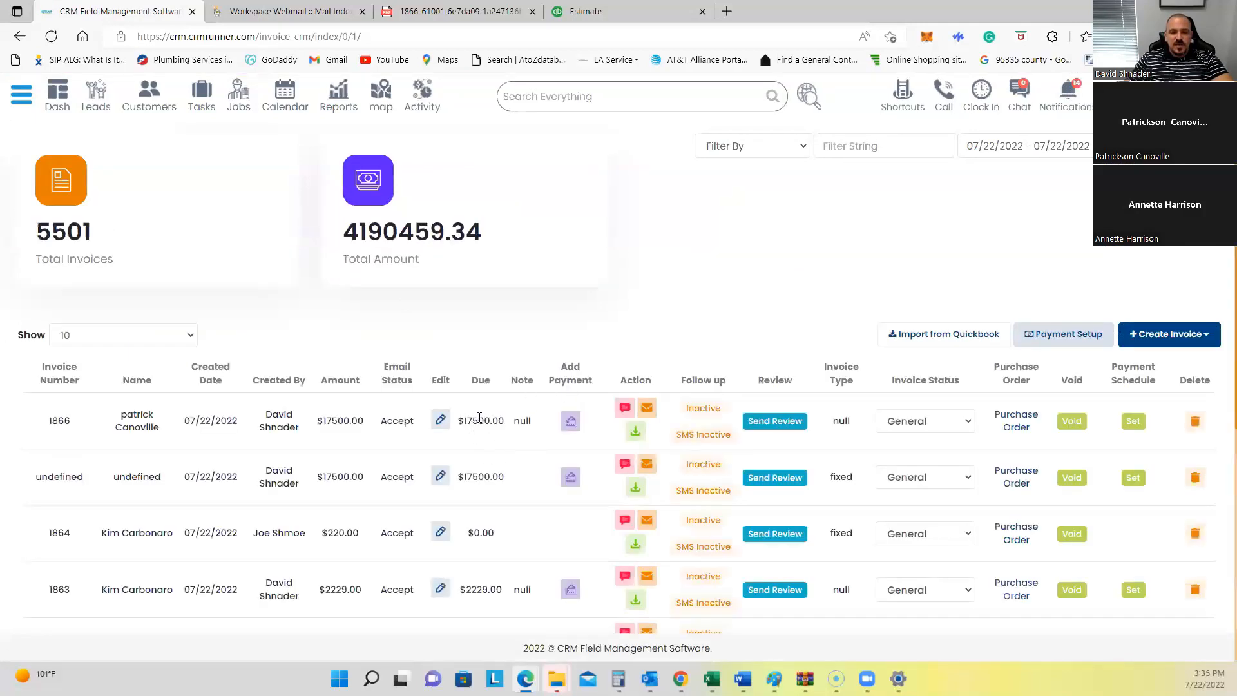
{"action": "left_click_drag", "start_coordinate": [465, 424], "coordinate": [492, 422]}
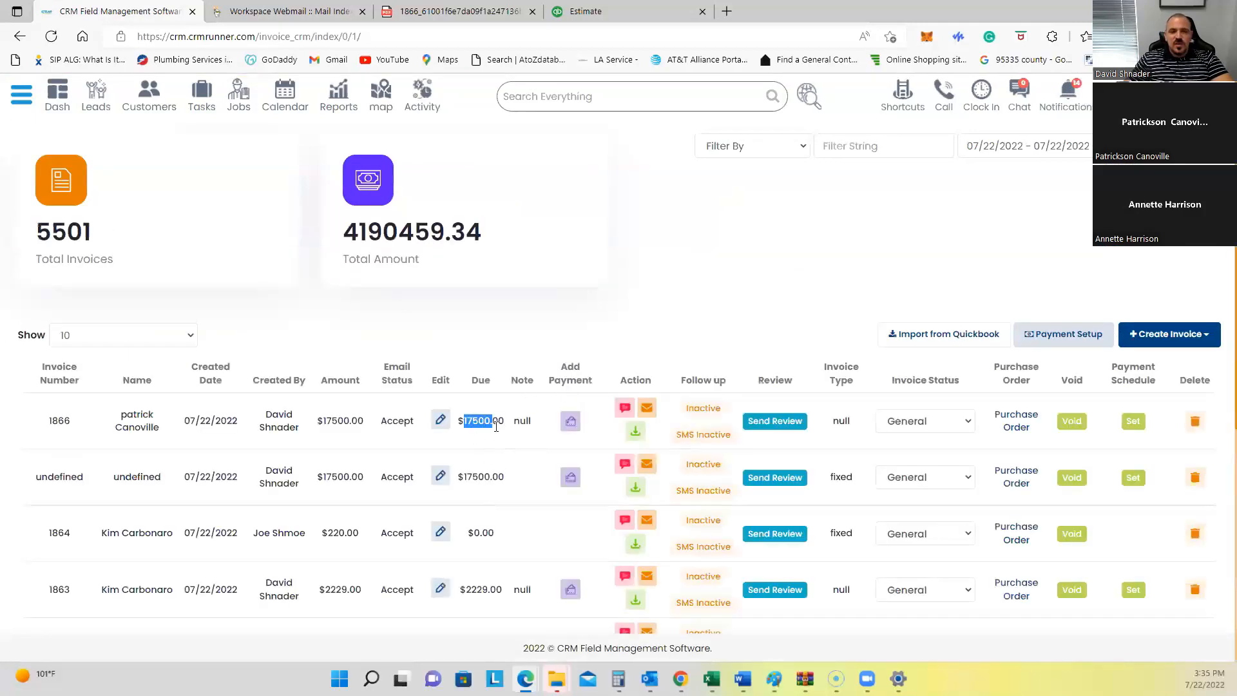
{"action": "left_click", "coordinate": [646, 410]}
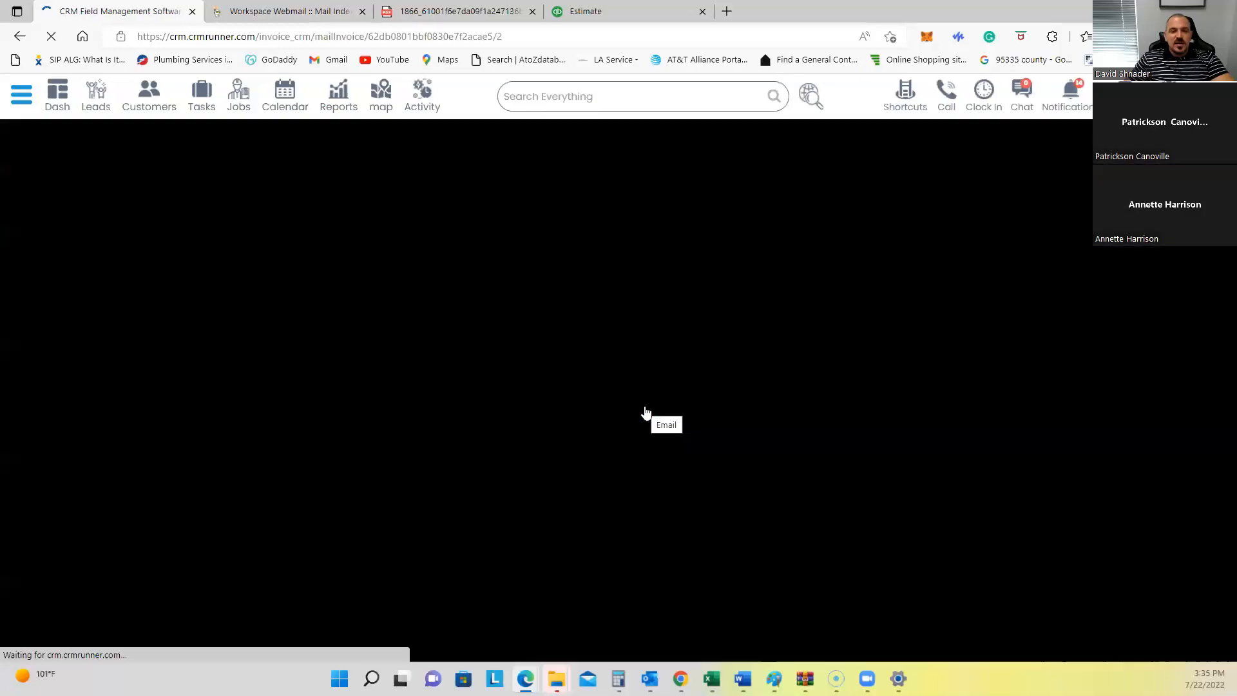
Step: Email invoice 1866 with a 1750 payment request through Authorize.net
{"action": "scroll", "coordinate": [282, 284], "scroll_direction": "down", "scroll_amount": 3}
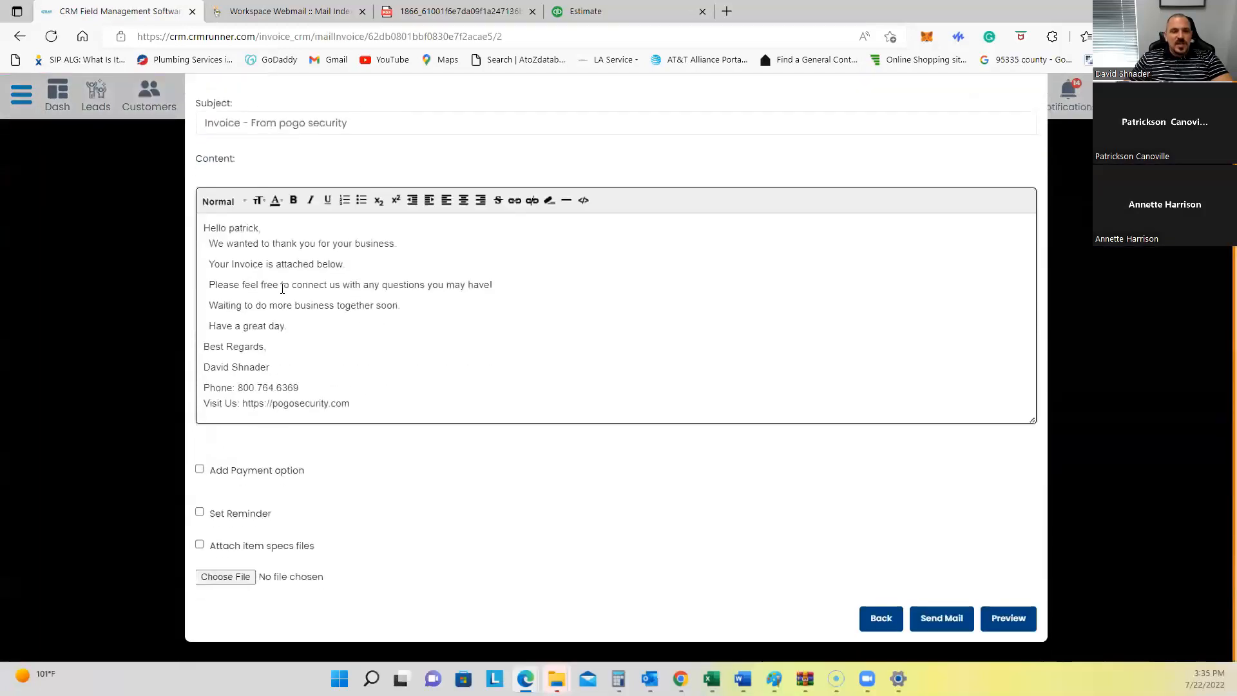
{"action": "left_click", "coordinate": [199, 470]}
{"action": "scroll", "coordinate": [184, 445], "scroll_direction": "down", "scroll_amount": 2}
{"action": "key", "text": "Tab"}
{"action": "type", "text": "1750"}
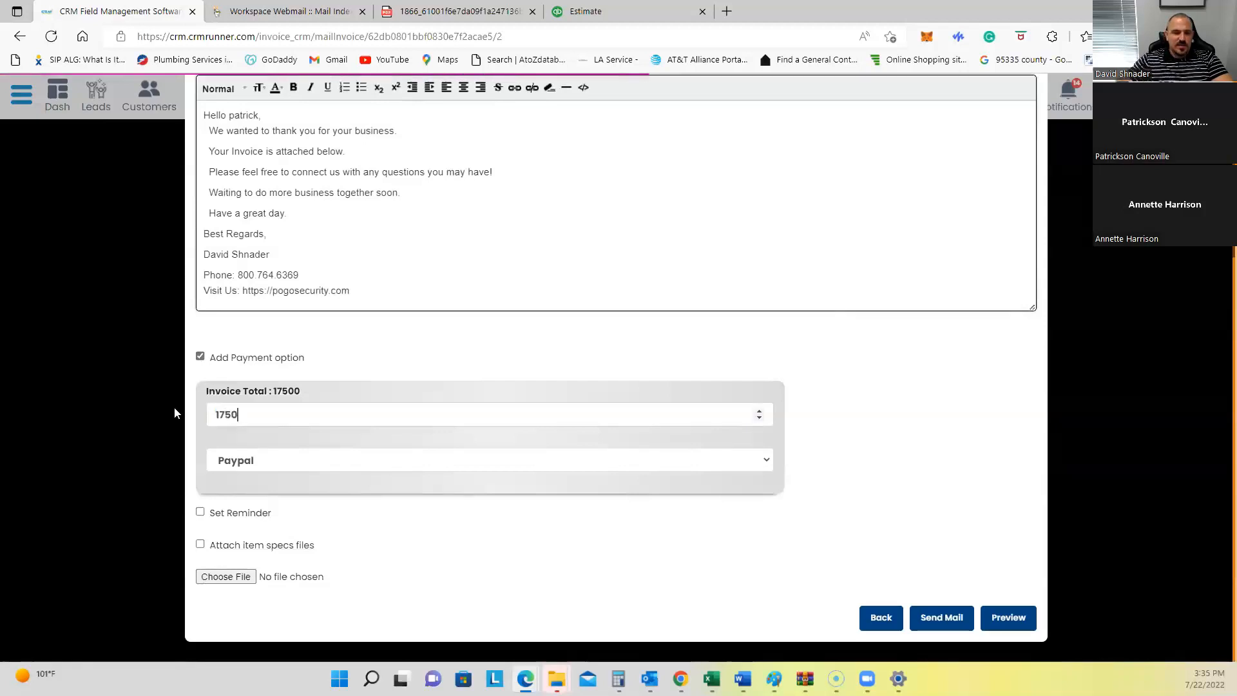
{"action": "left_click", "coordinate": [248, 462]}
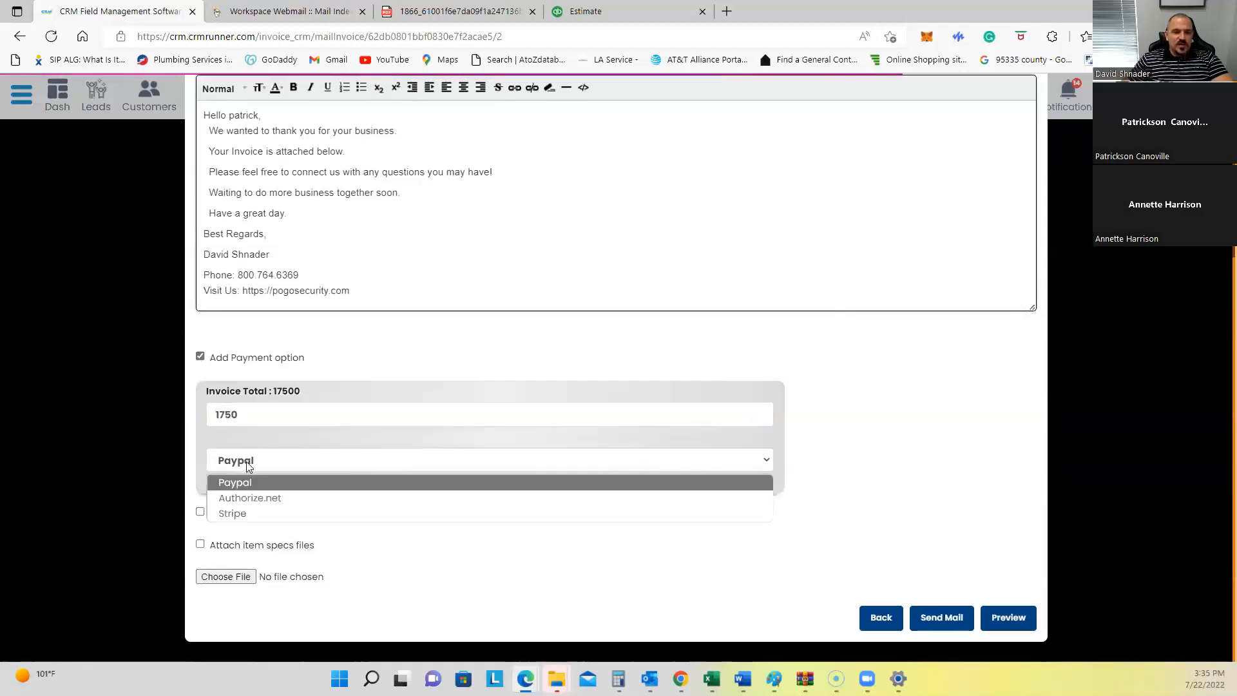
{"action": "left_click", "coordinate": [250, 499]}
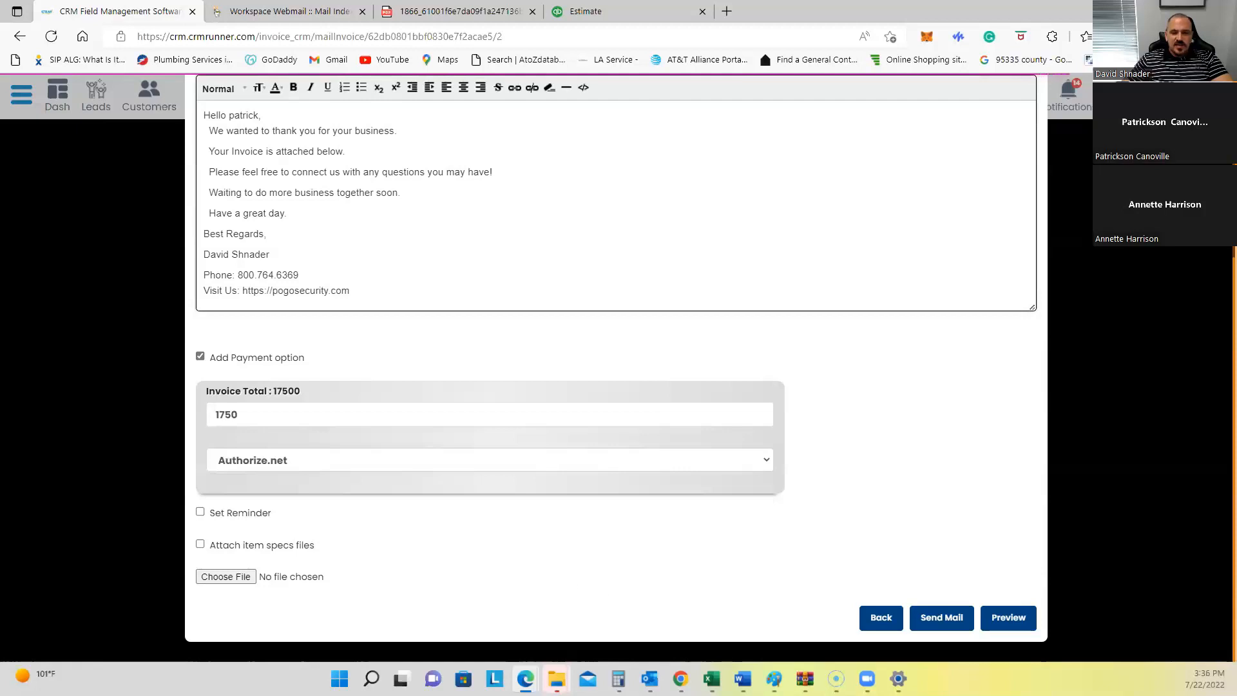
{"action": "left_click", "coordinate": [941, 620]}
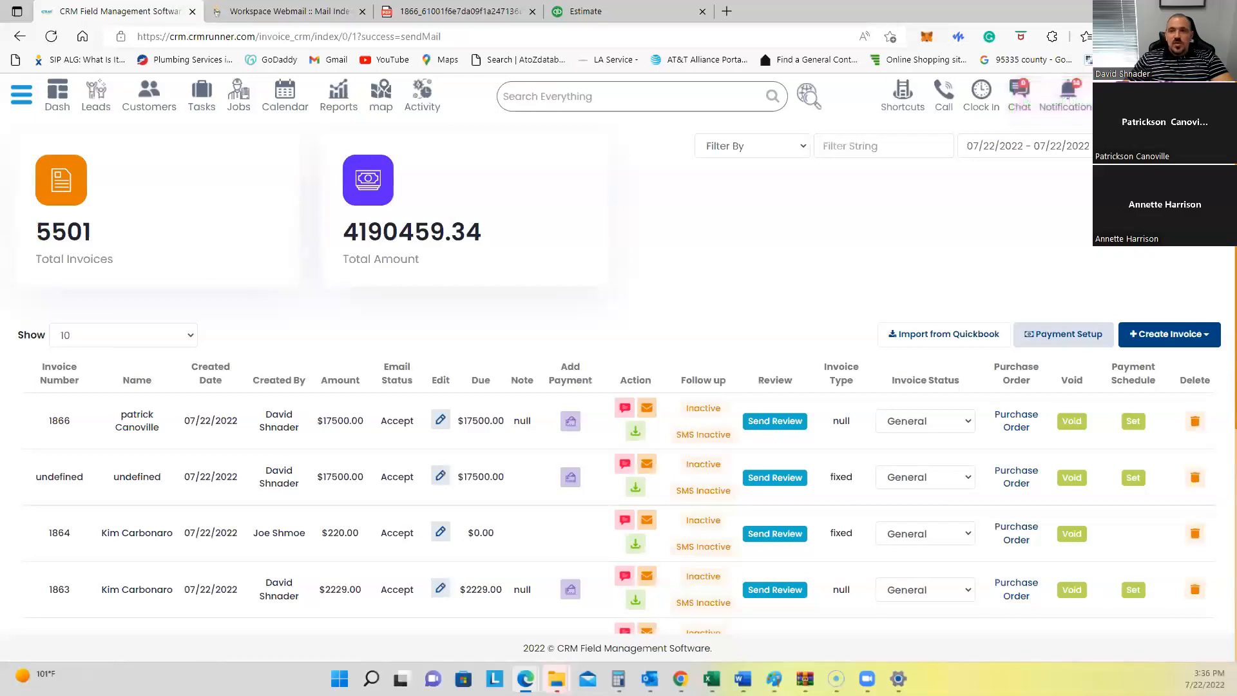
Step: Open the business Profile Details and focus the Convenience Fee (%) field, currently 3%
{"action": "left_click", "coordinate": [1154, 97]}
{"action": "left_click", "coordinate": [1117, 130]}
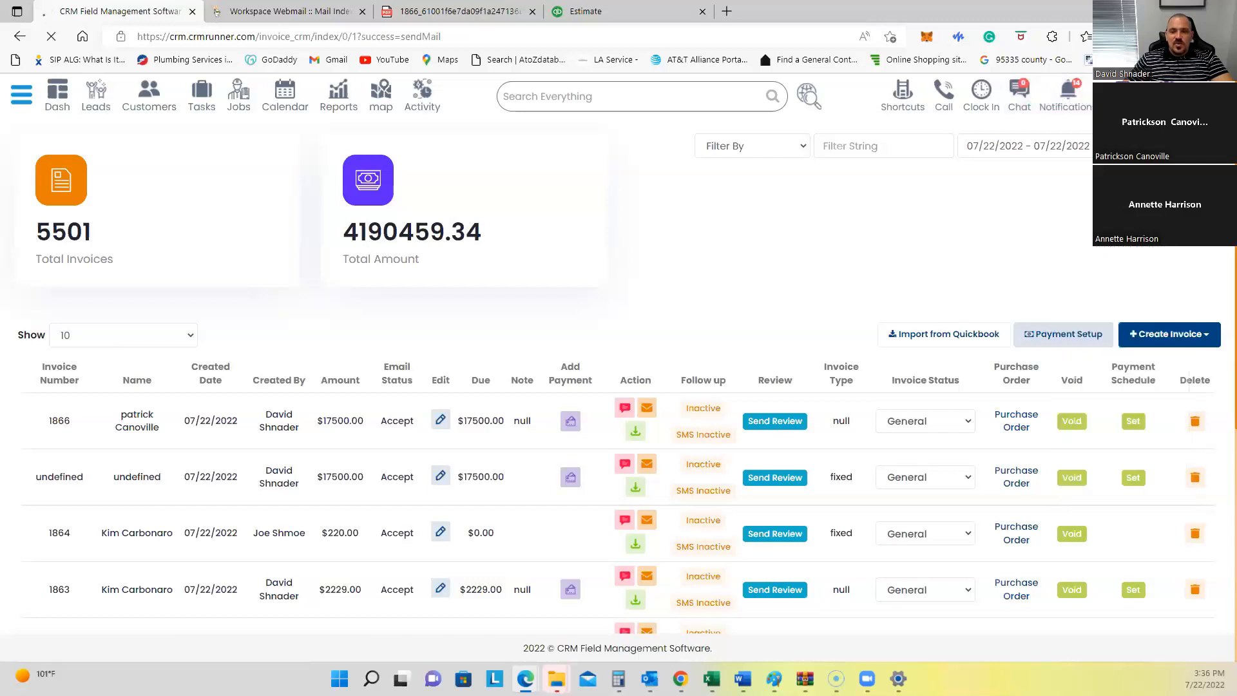
{"action": "scroll", "coordinate": [174, 508], "scroll_direction": "down", "scroll_amount": 5}
{"action": "scroll", "coordinate": [169, 508], "scroll_direction": "up", "scroll_amount": 5}
{"action": "left_click_drag", "start_coordinate": [26, 438], "coordinate": [148, 445]}
{"action": "left_click", "coordinate": [38, 456]}
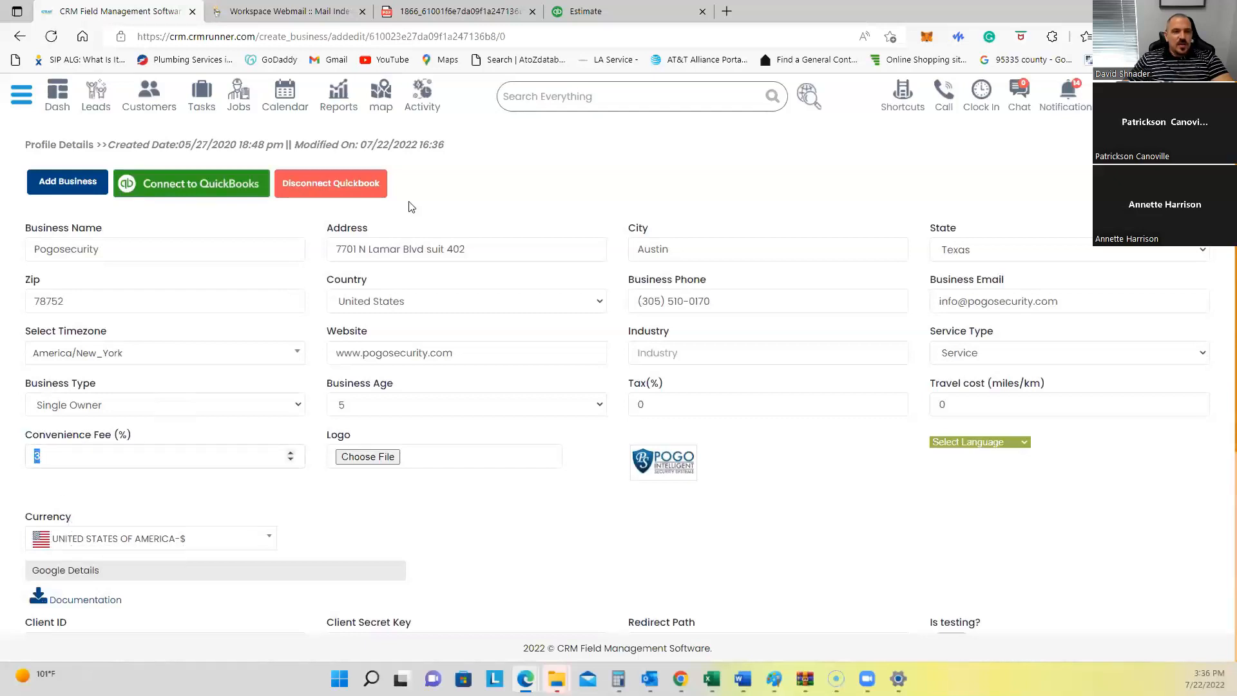
Step: Open the 'Invoice - From pogo security' webmail email and check its ACH Bank page for 1750
{"action": "left_click", "coordinate": [290, 11]}
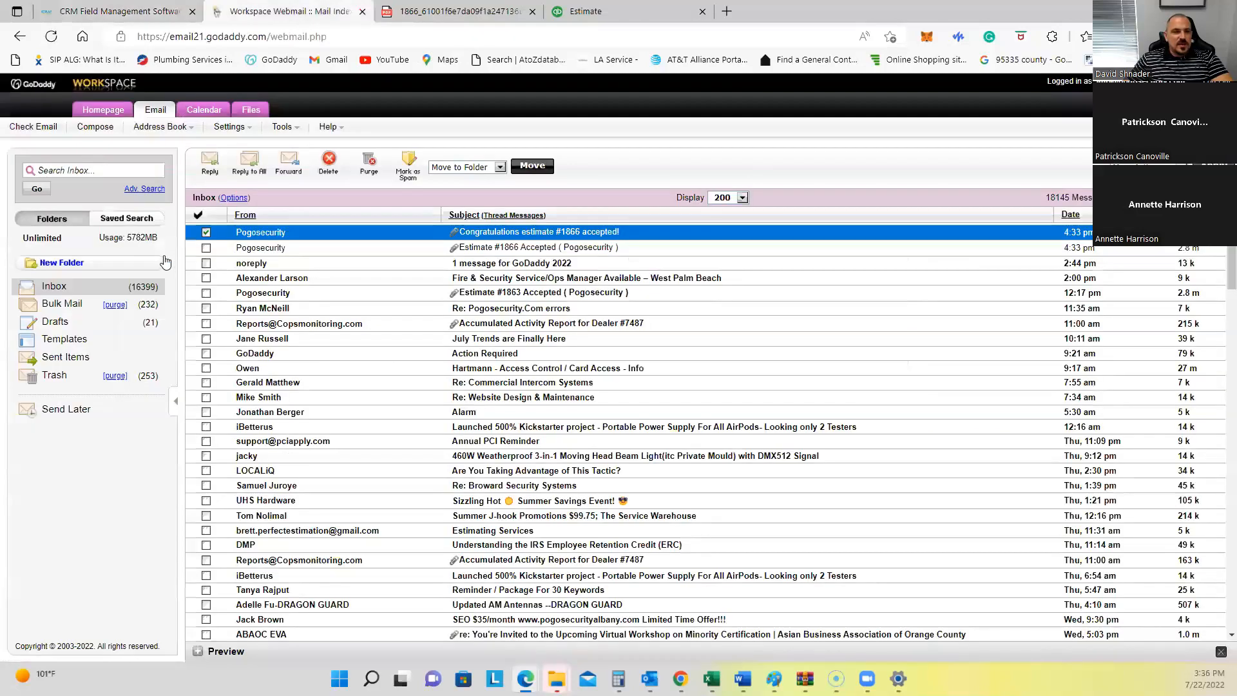
{"action": "left_click", "coordinate": [78, 287]}
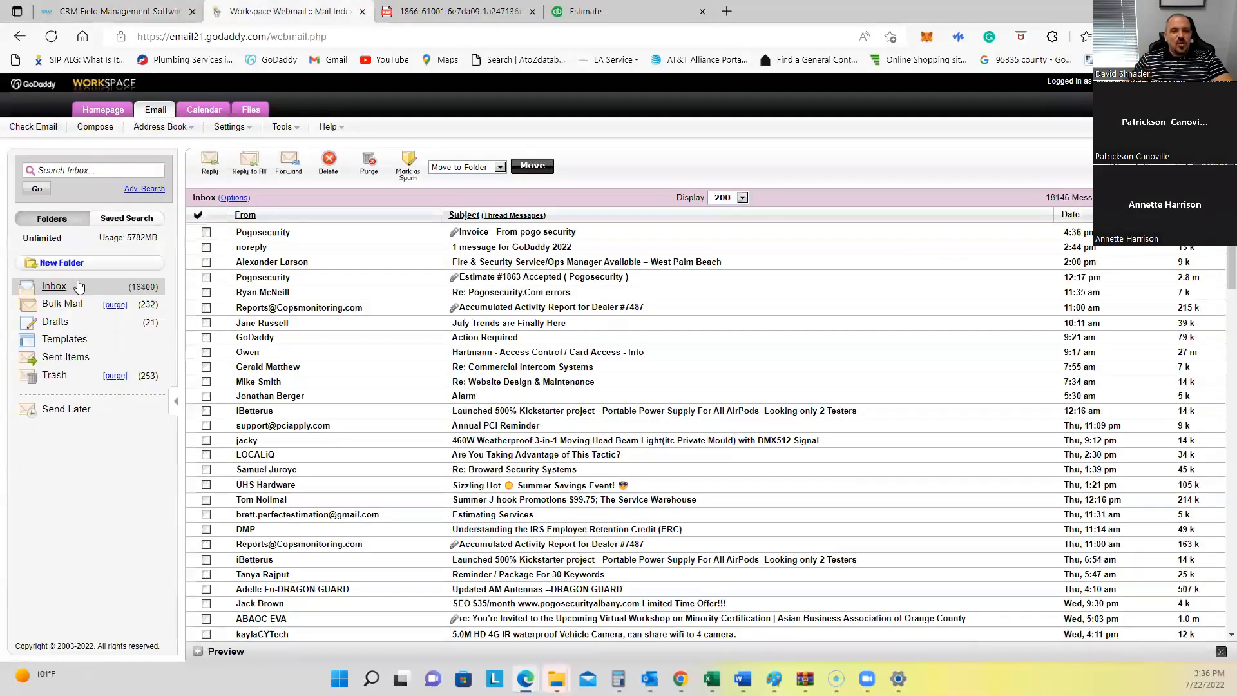
{"action": "left_click", "coordinate": [503, 233]}
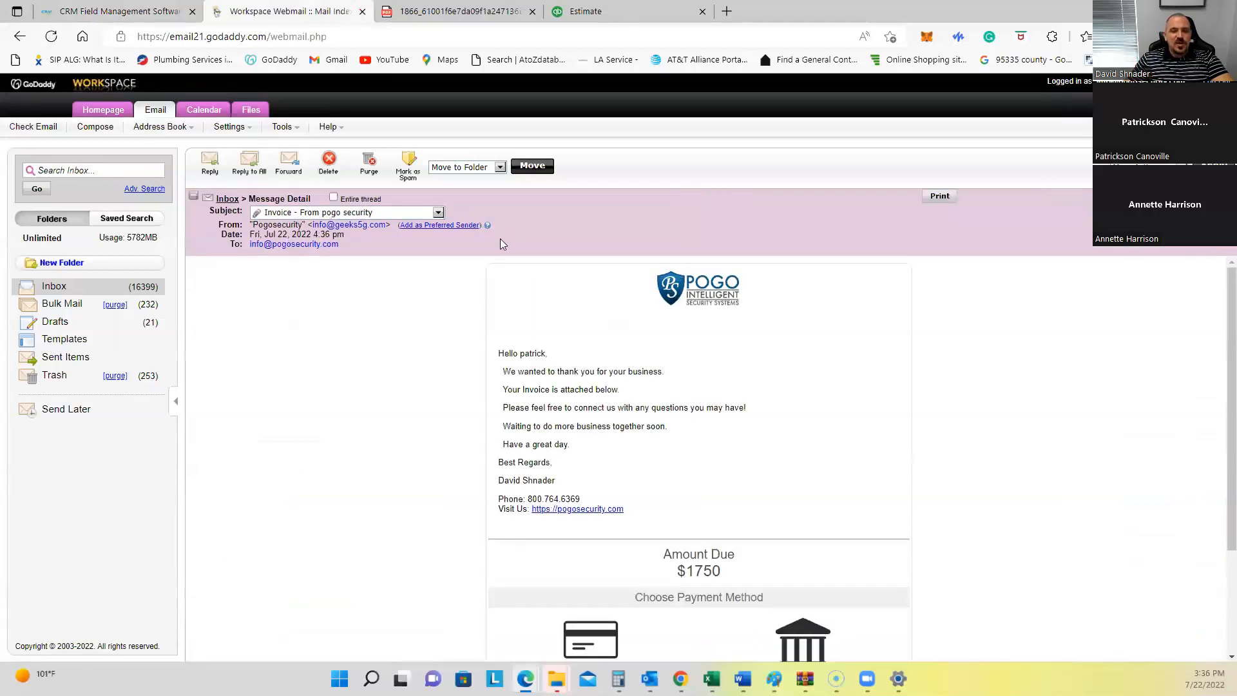
{"action": "scroll", "coordinate": [863, 499], "scroll_direction": "down", "scroll_amount": 3}
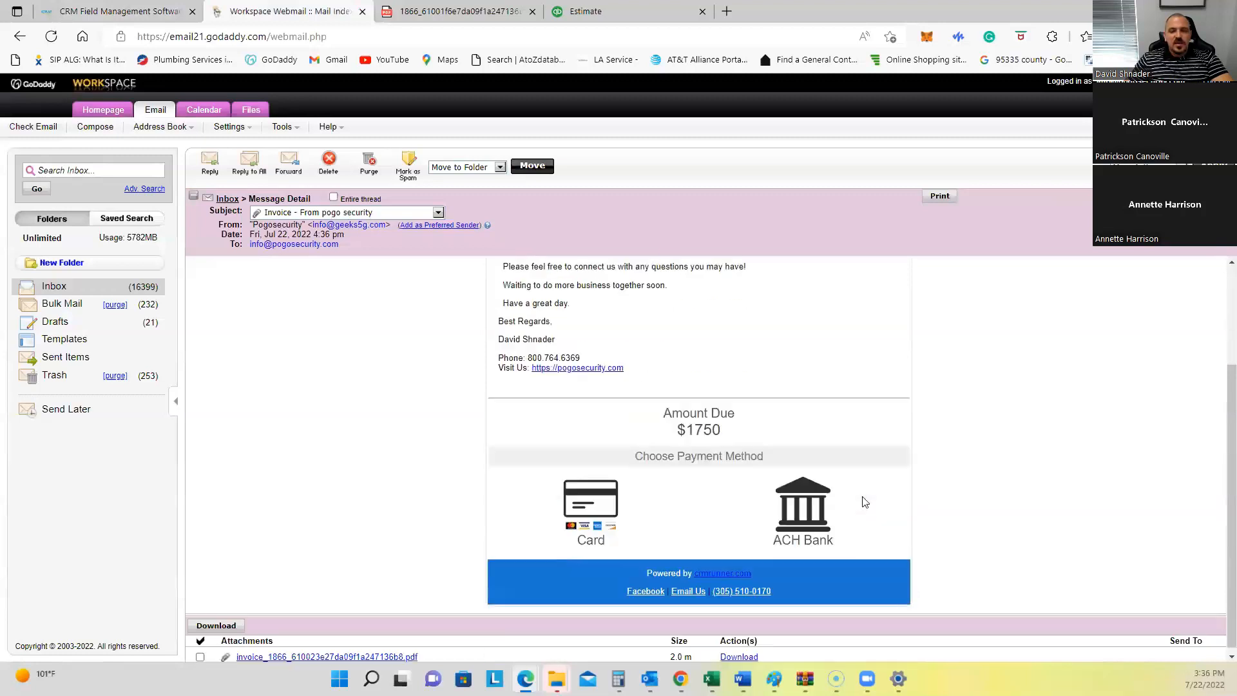
{"action": "left_click", "coordinate": [802, 509]}
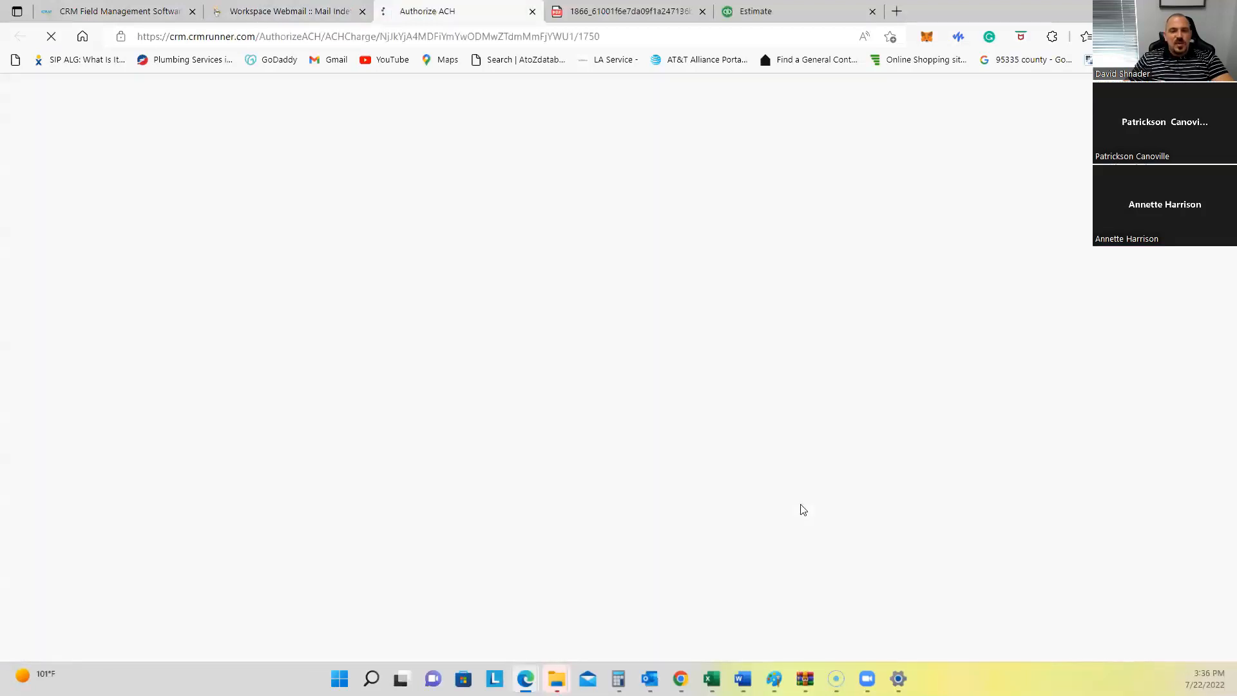
{"action": "left_click_drag", "start_coordinate": [627, 140], "coordinate": [668, 147]}
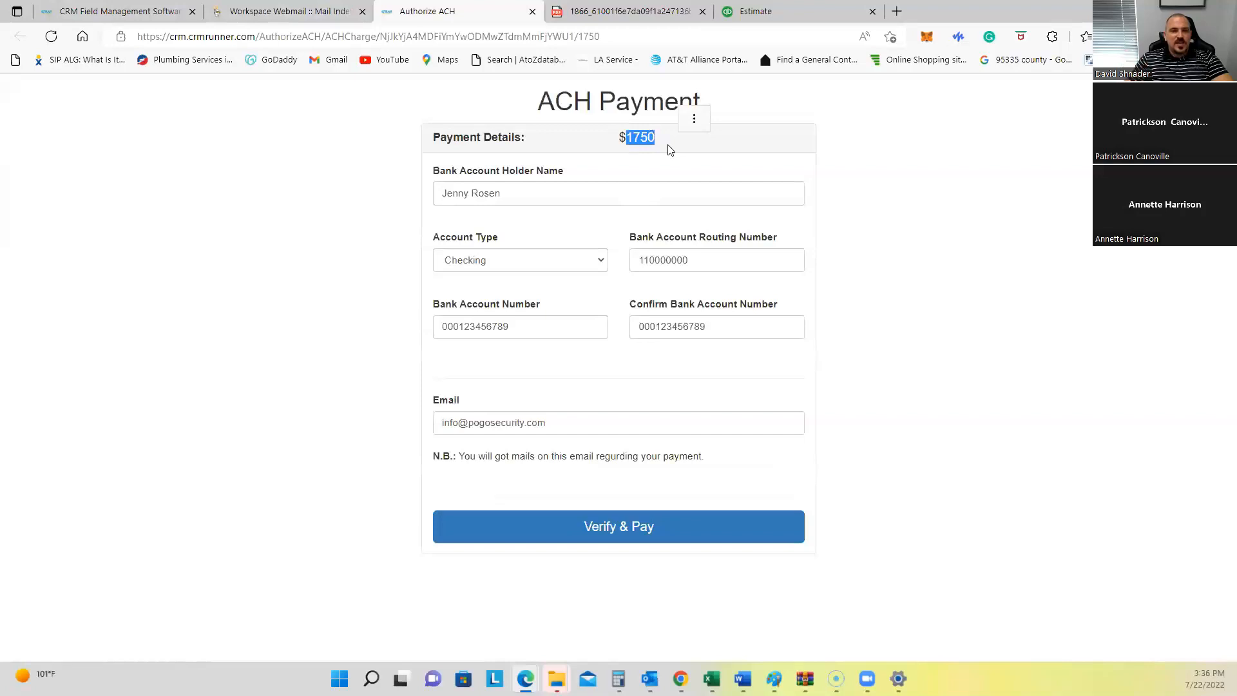
{"action": "left_click", "coordinate": [532, 11]}
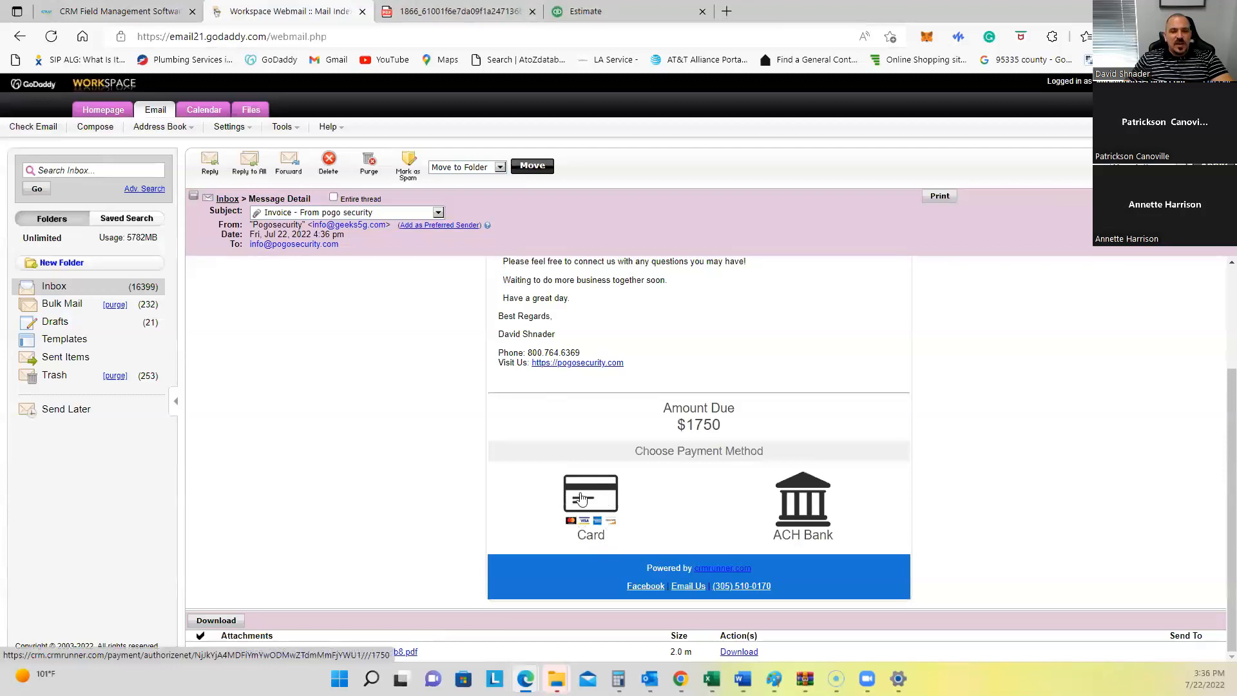
Step: Review the invoice email's message text and open its Card payment page
{"action": "scroll", "coordinate": [586, 496], "scroll_direction": "up", "scroll_amount": 2}
{"action": "left_click_drag", "start_coordinate": [503, 348], "coordinate": [579, 478]}
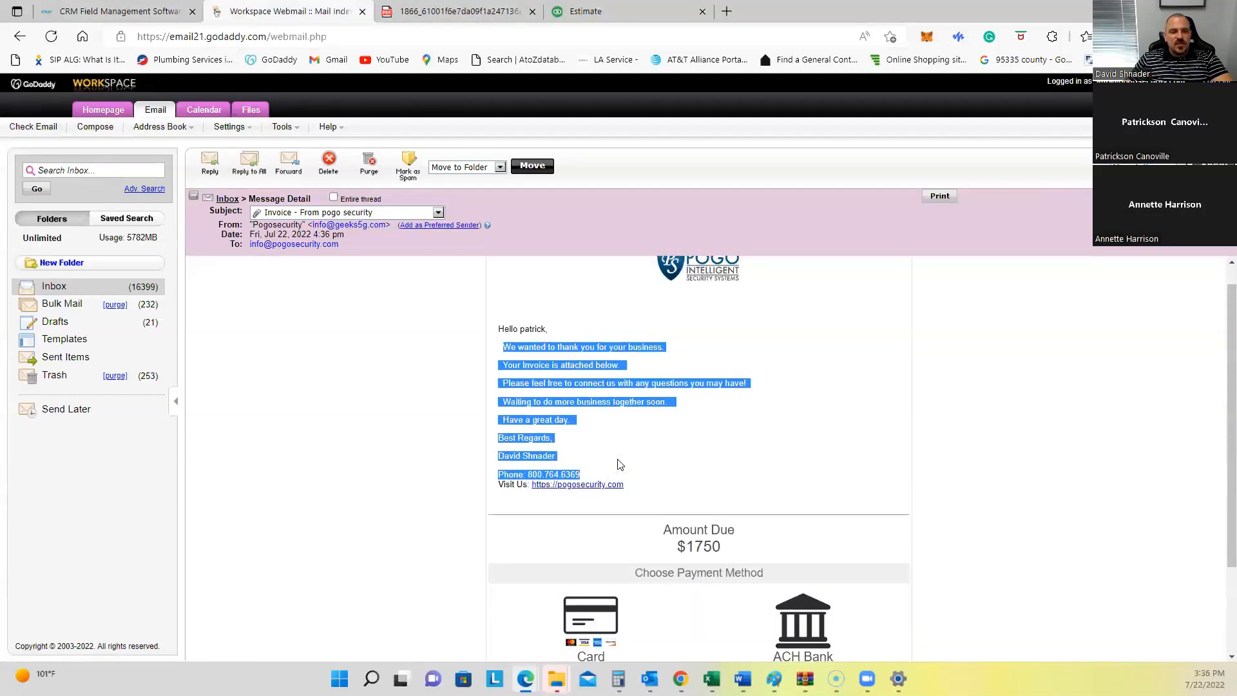
{"action": "scroll", "coordinate": [651, 458], "scroll_direction": "down", "scroll_amount": 2}
{"action": "scroll", "coordinate": [581, 356], "scroll_direction": "up", "scroll_amount": 2}
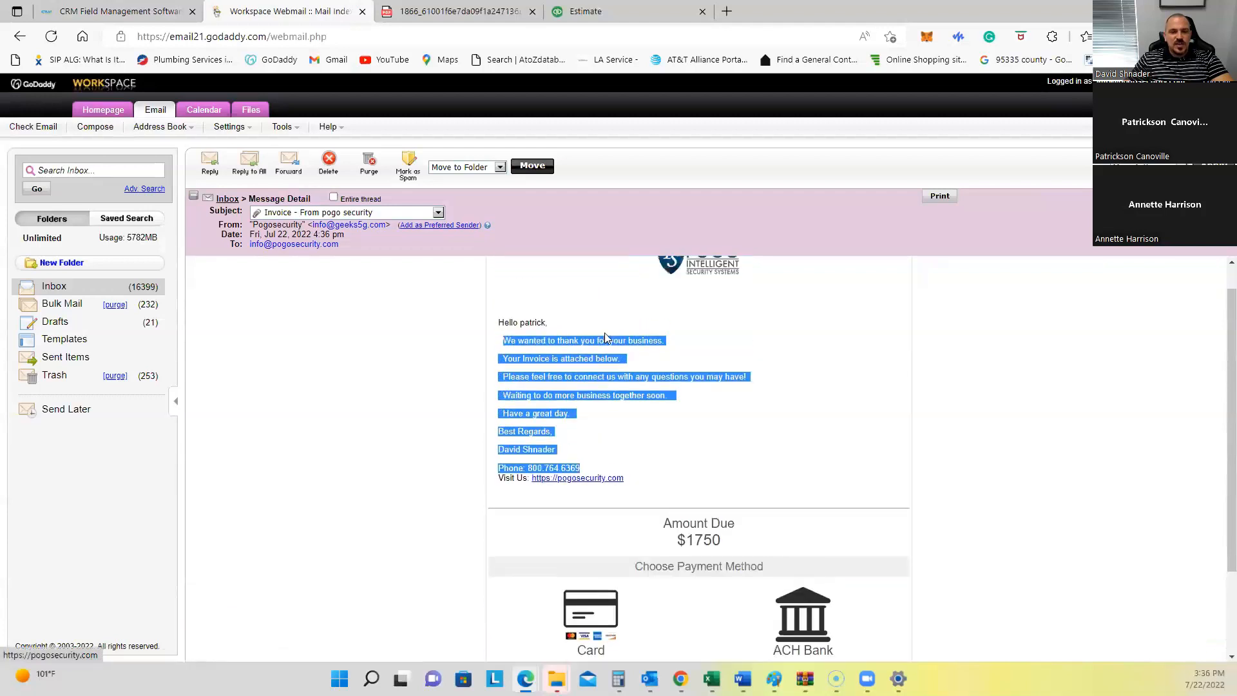
{"action": "scroll", "coordinate": [590, 429], "scroll_direction": "down", "scroll_amount": 2}
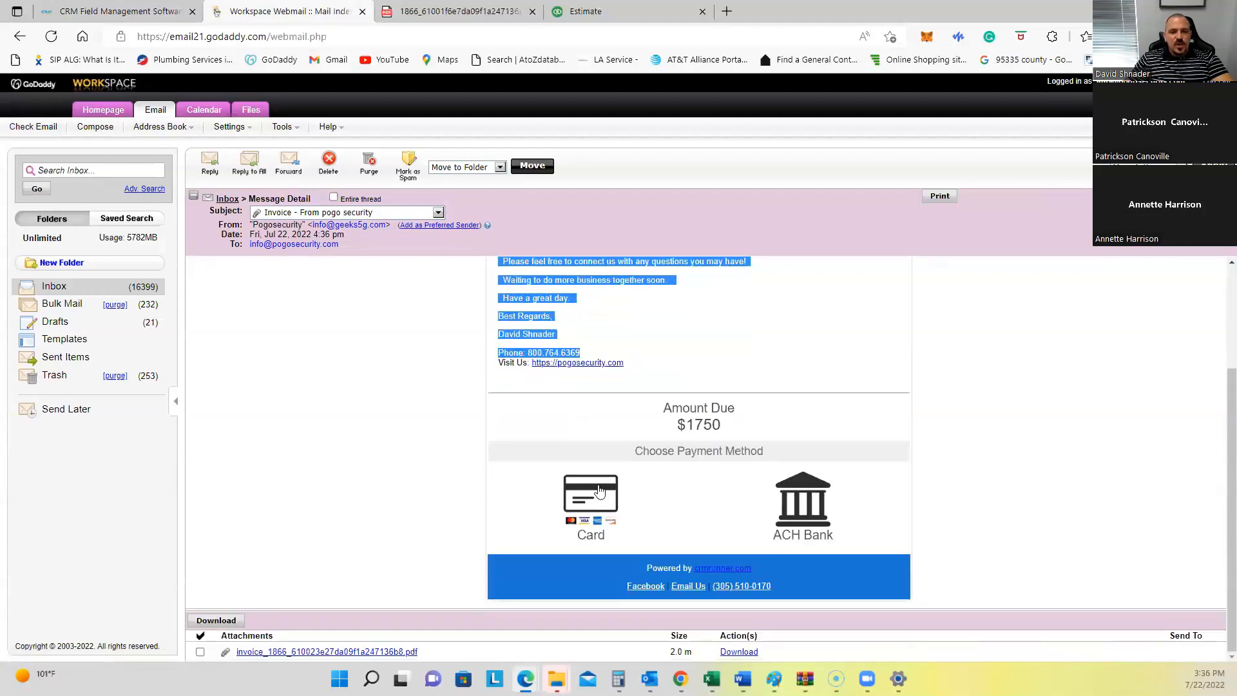
{"action": "left_click", "coordinate": [598, 491]}
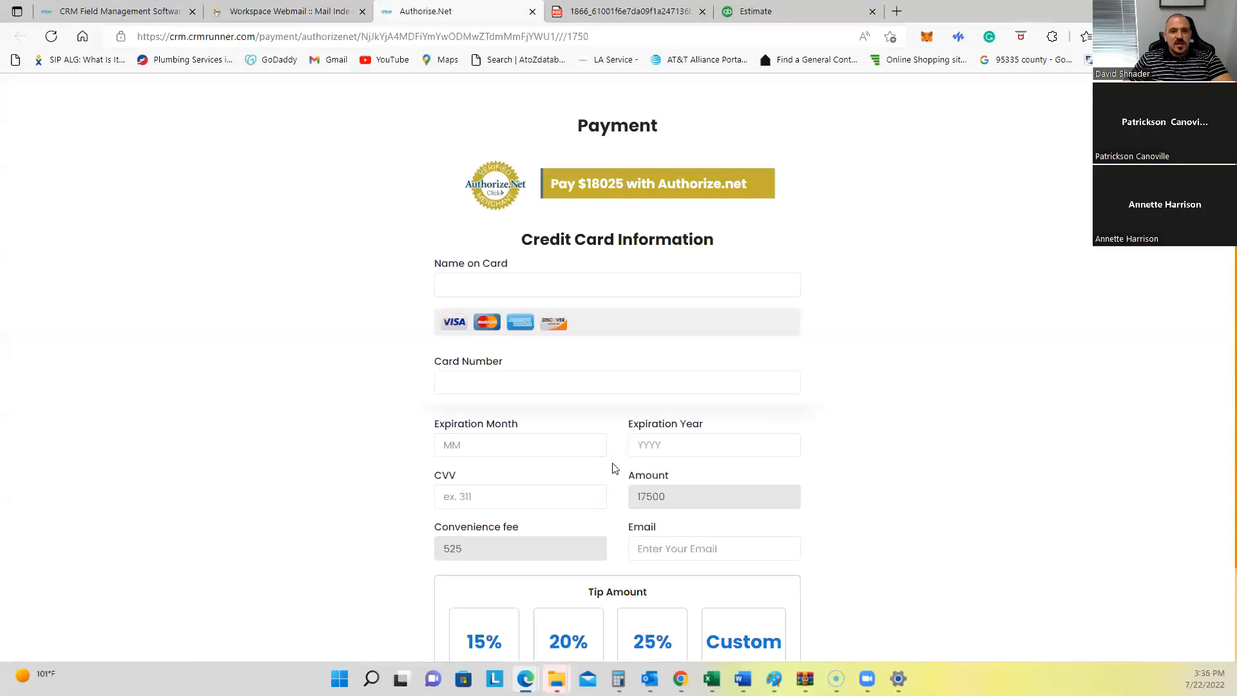
{"action": "left_click_drag", "start_coordinate": [590, 185], "coordinate": [624, 189]}
{"action": "scroll", "coordinate": [632, 489], "scroll_direction": "down", "scroll_amount": 2}
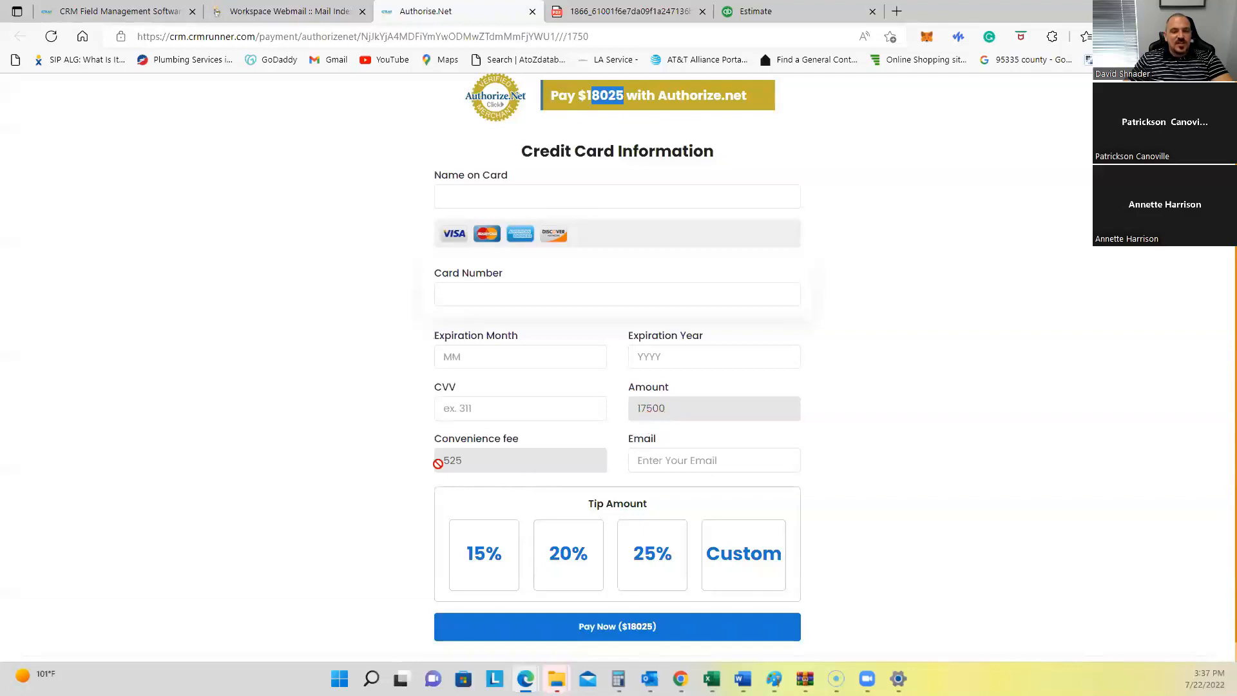
{"action": "left_click", "coordinate": [459, 461]}
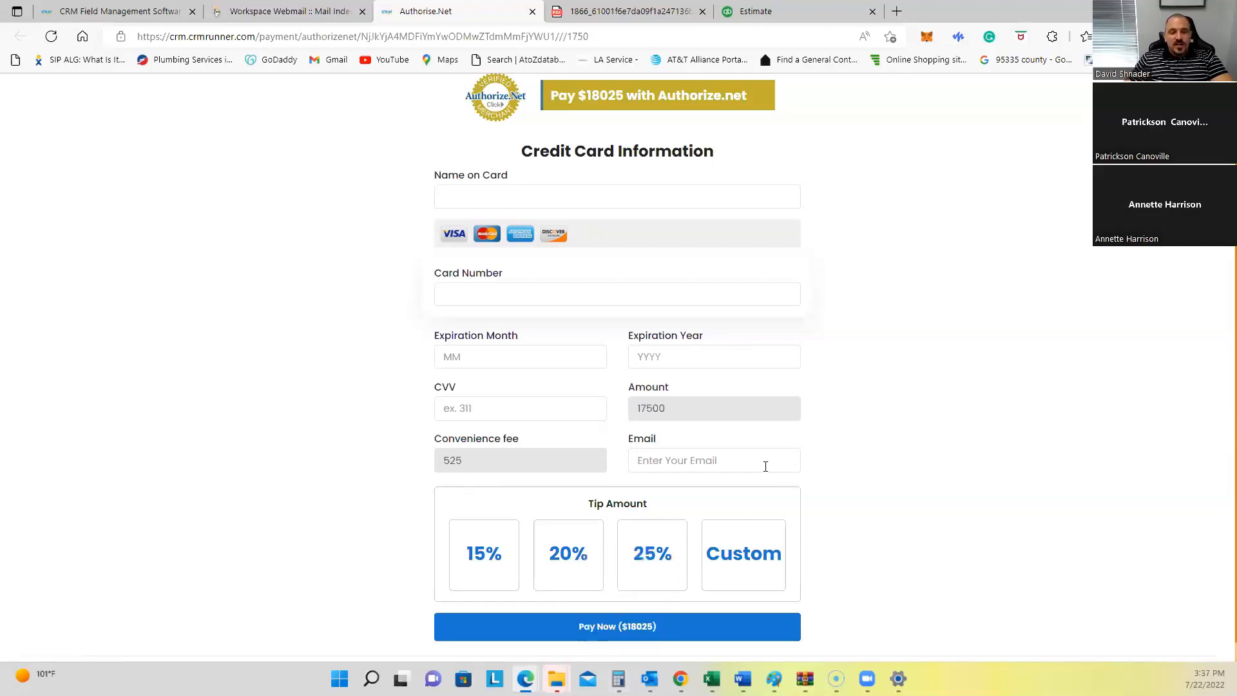
{"action": "scroll", "coordinate": [766, 466], "scroll_direction": "up", "scroll_amount": 2}
{"action": "scroll", "coordinate": [762, 470], "scroll_direction": "down", "scroll_amount": 2}
{"action": "scroll", "coordinate": [762, 470], "scroll_direction": "down", "scroll_amount": 1}
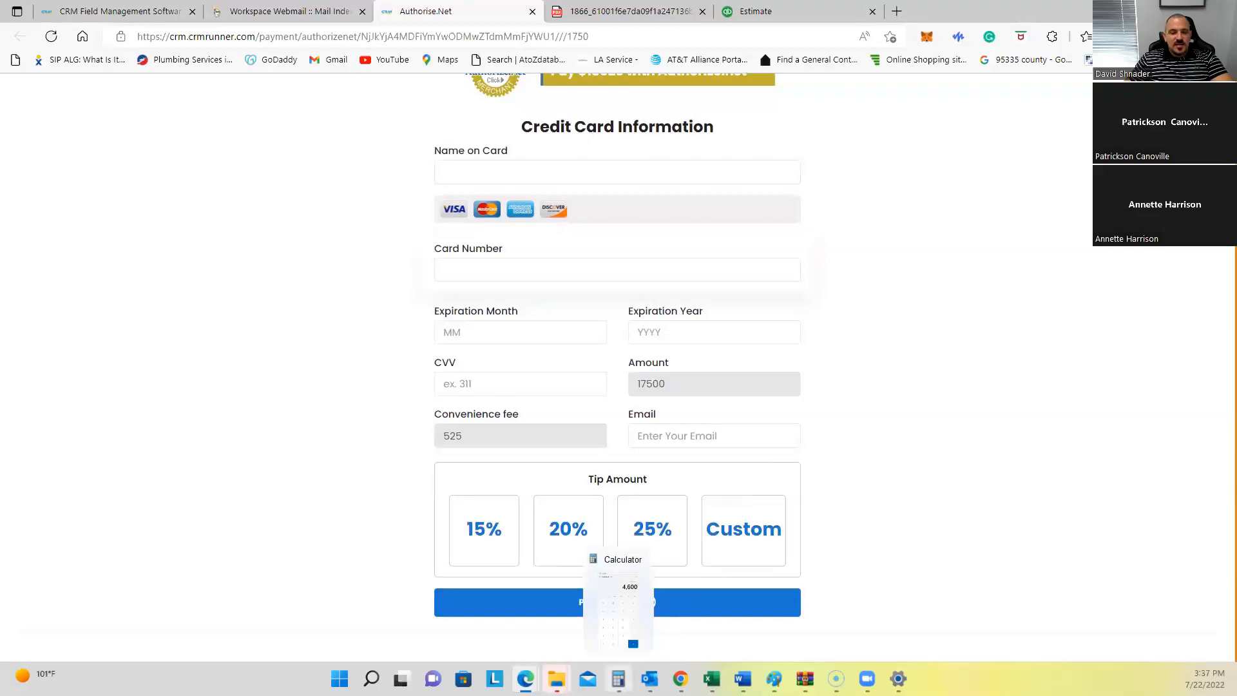
Step: Move the Calculator to the screen centre, clear its 4,600 result, and close it
{"action": "left_click", "coordinate": [618, 678]}
{"action": "left_click_drag", "start_coordinate": [293, 36], "coordinate": [523, 24]}
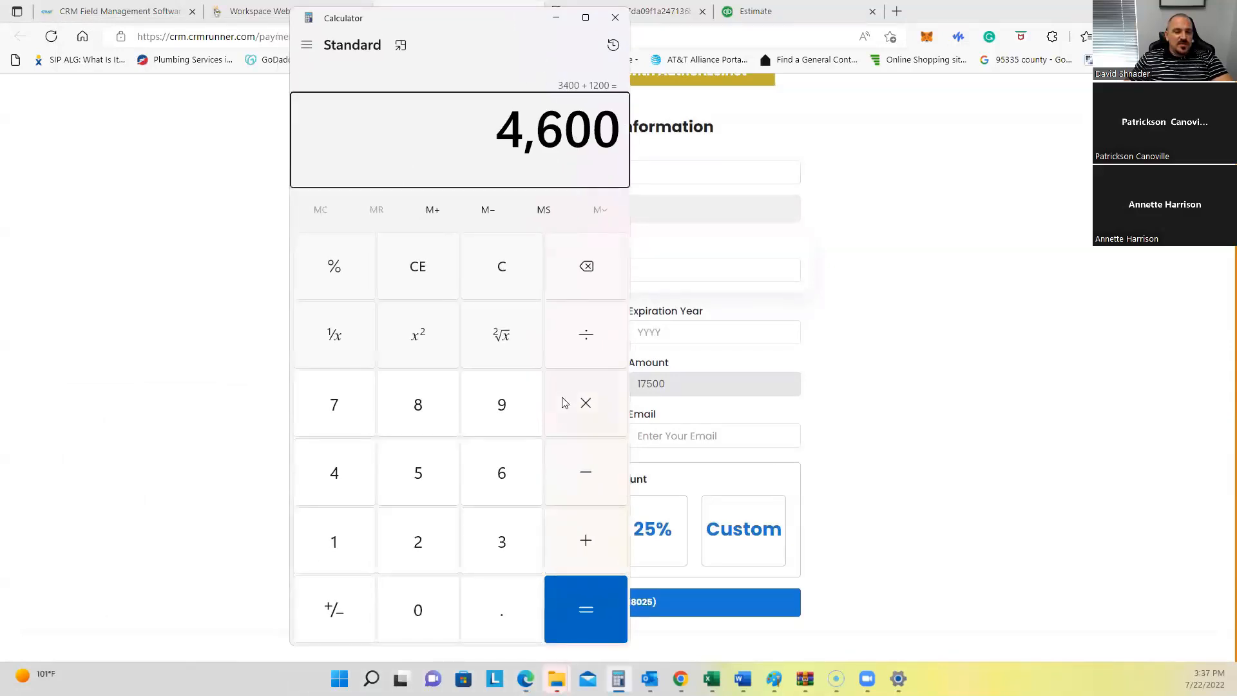
{"action": "left_click", "coordinate": [507, 282]}
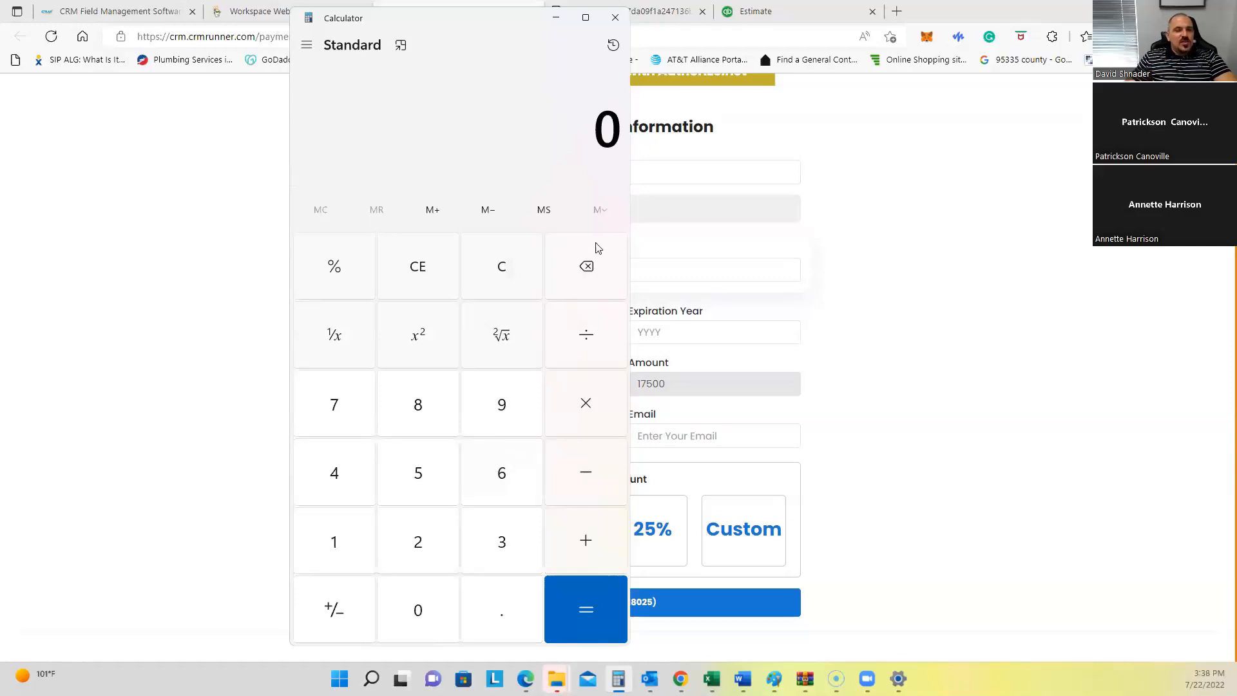
{"action": "left_click", "coordinate": [613, 18]}
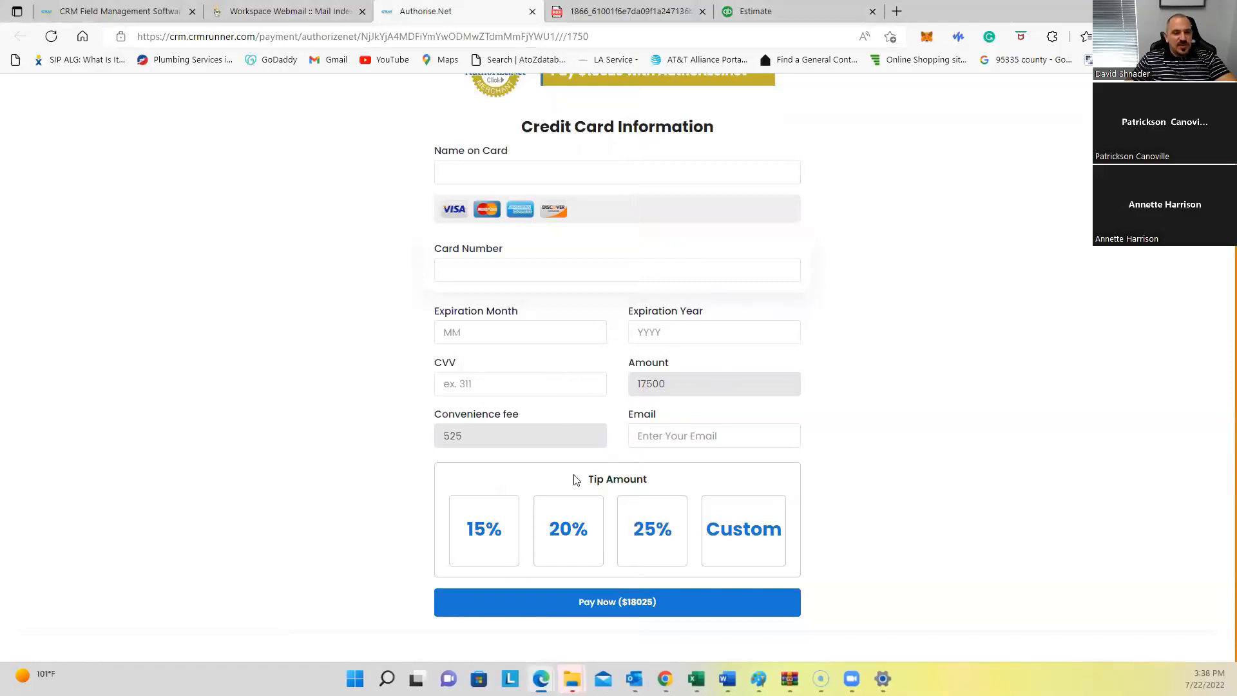
Step: Highlight the Tip Amount heading on the card payment page
{"action": "scroll", "coordinate": [587, 474], "scroll_direction": "up", "scroll_amount": 2}
{"action": "scroll", "coordinate": [587, 473], "scroll_direction": "down", "scroll_amount": 2}
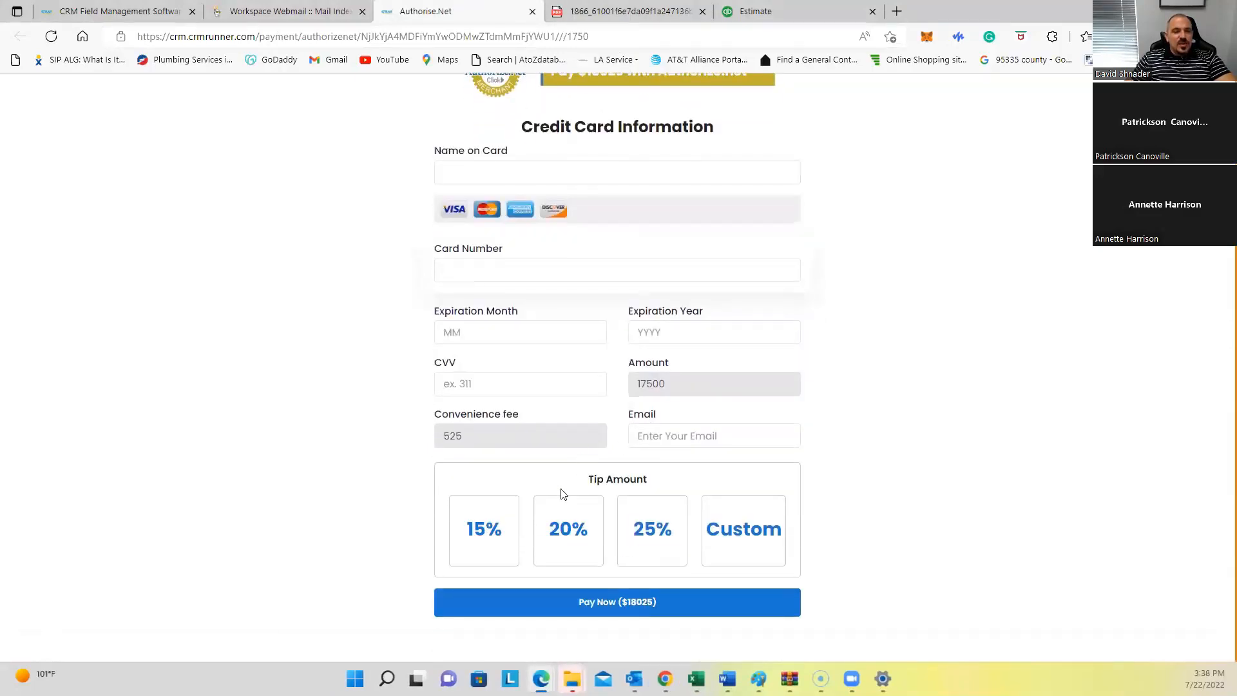
{"action": "left_click_drag", "start_coordinate": [582, 485], "coordinate": [650, 488]}
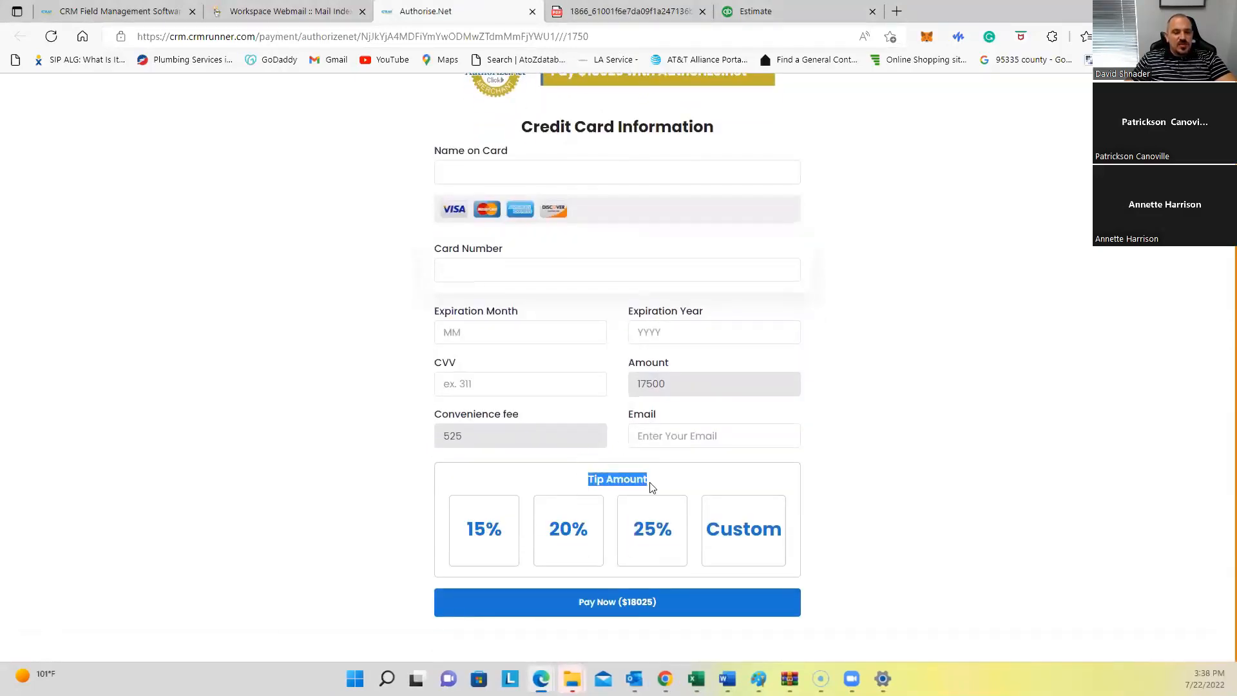
{"action": "left_click", "coordinate": [588, 484]}
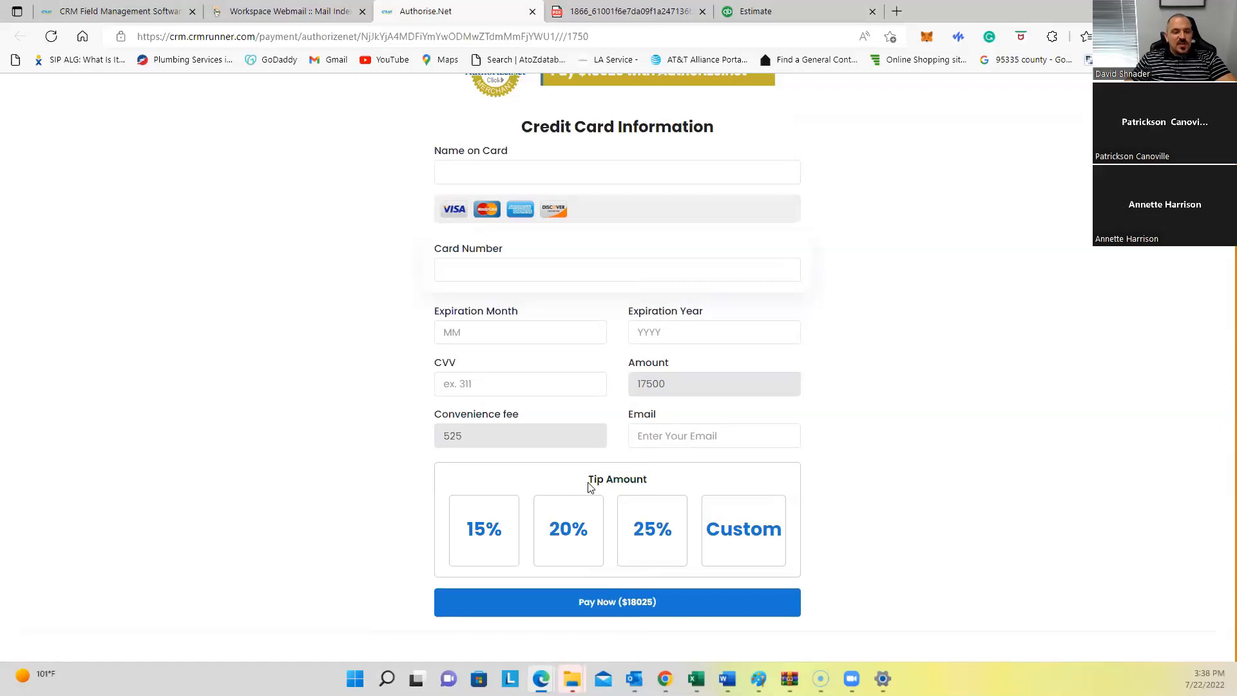
{"action": "left_click_drag", "start_coordinate": [585, 483], "coordinate": [665, 487]}
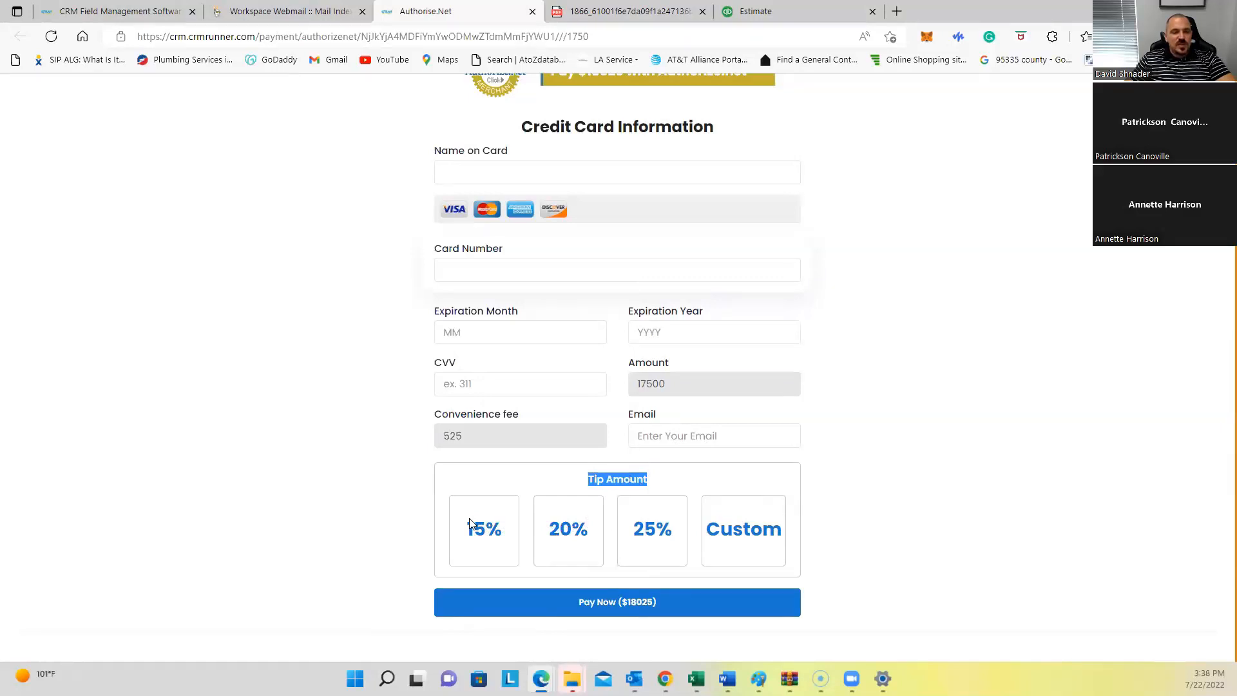
Step: Pick a 15% tip, then change it to a custom tip of 10, totalling $18035.00
{"action": "left_click", "coordinate": [500, 528]}
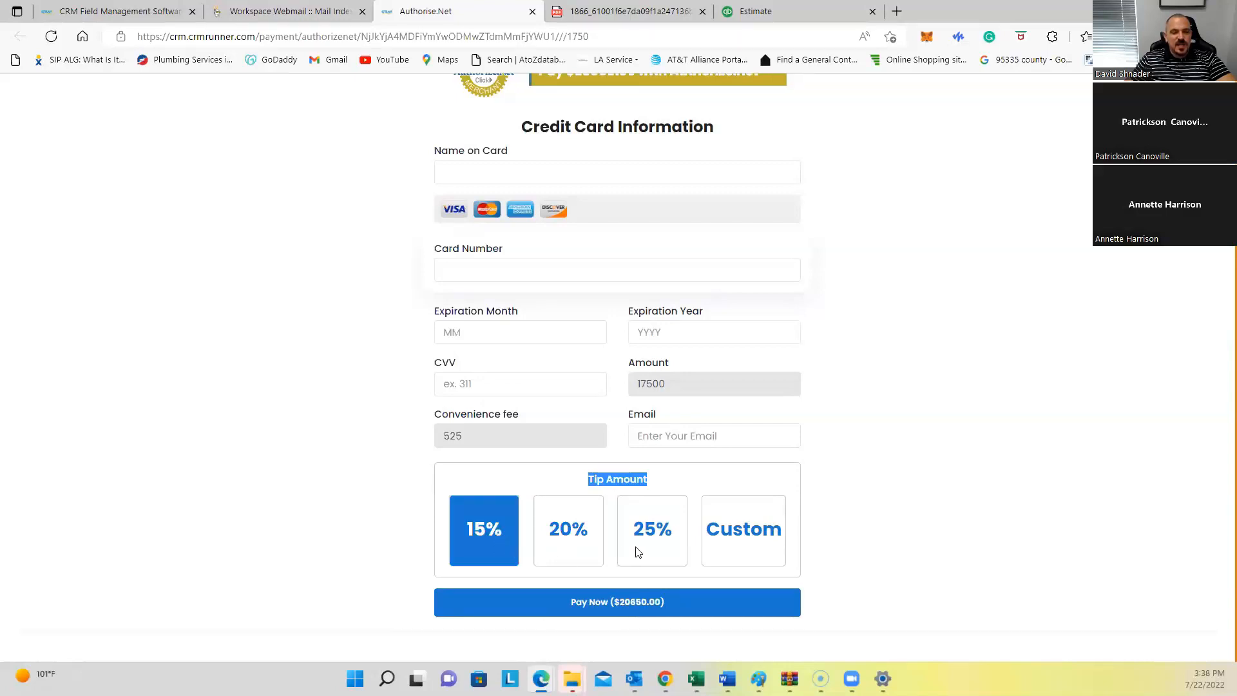
{"action": "left_click", "coordinate": [734, 535]}
{"action": "left_click", "coordinate": [534, 615]}
{"action": "type", "text": "10"}
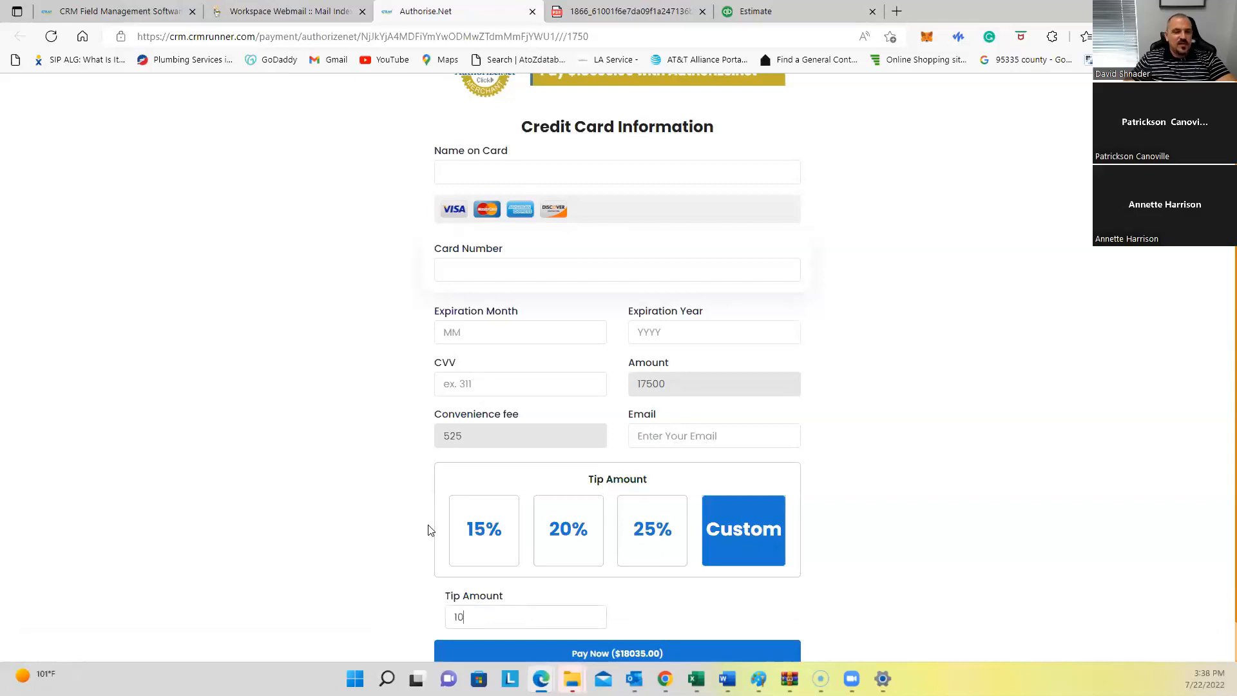
Step: Review the Tip Amount section again, then close the payment tab
{"action": "scroll", "coordinate": [428, 528], "scroll_direction": "down", "scroll_amount": 1}
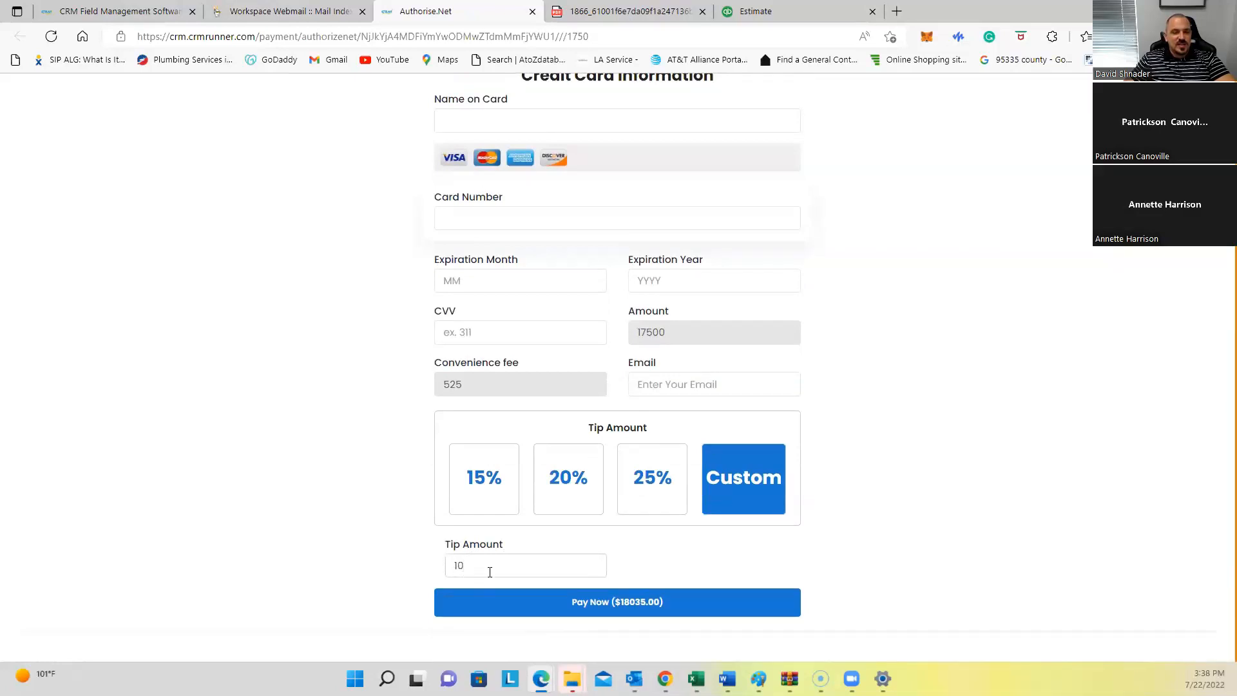
{"action": "left_click_drag", "start_coordinate": [471, 565], "coordinate": [406, 570]}
{"action": "scroll", "coordinate": [529, 584], "scroll_direction": "up", "scroll_amount": 1}
{"action": "scroll", "coordinate": [531, 585], "scroll_direction": "up", "scroll_amount": 1}
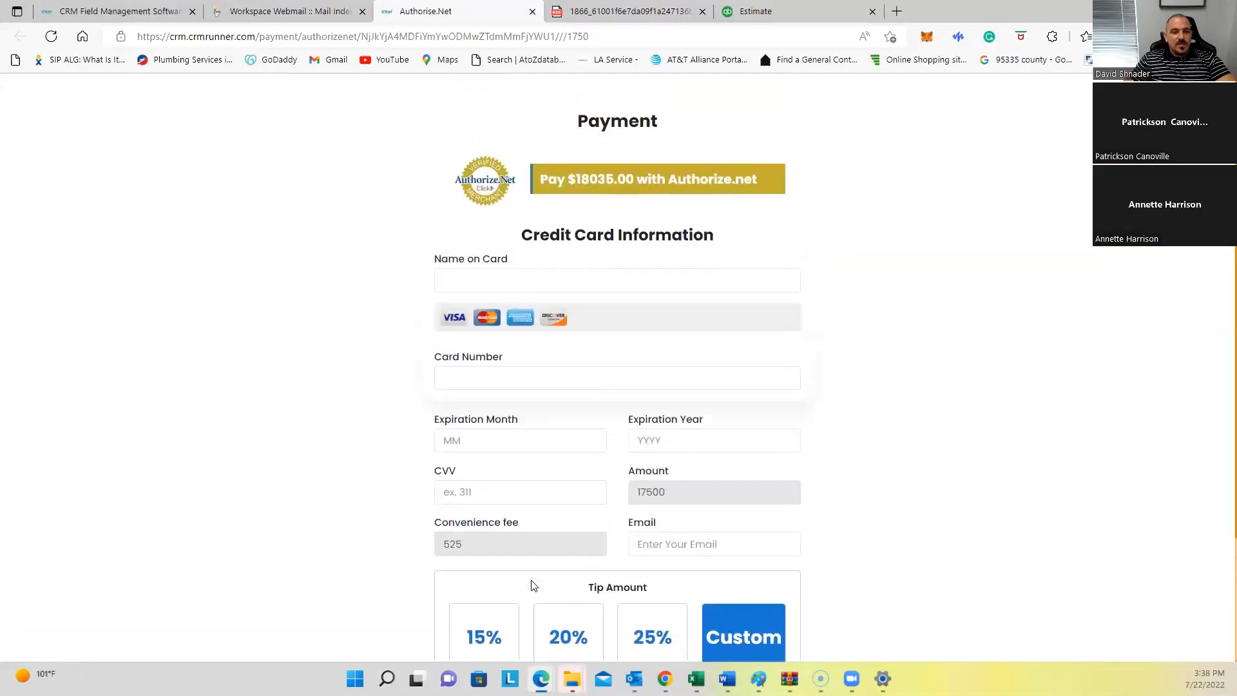
{"action": "scroll", "coordinate": [532, 585], "scroll_direction": "down", "scroll_amount": 2}
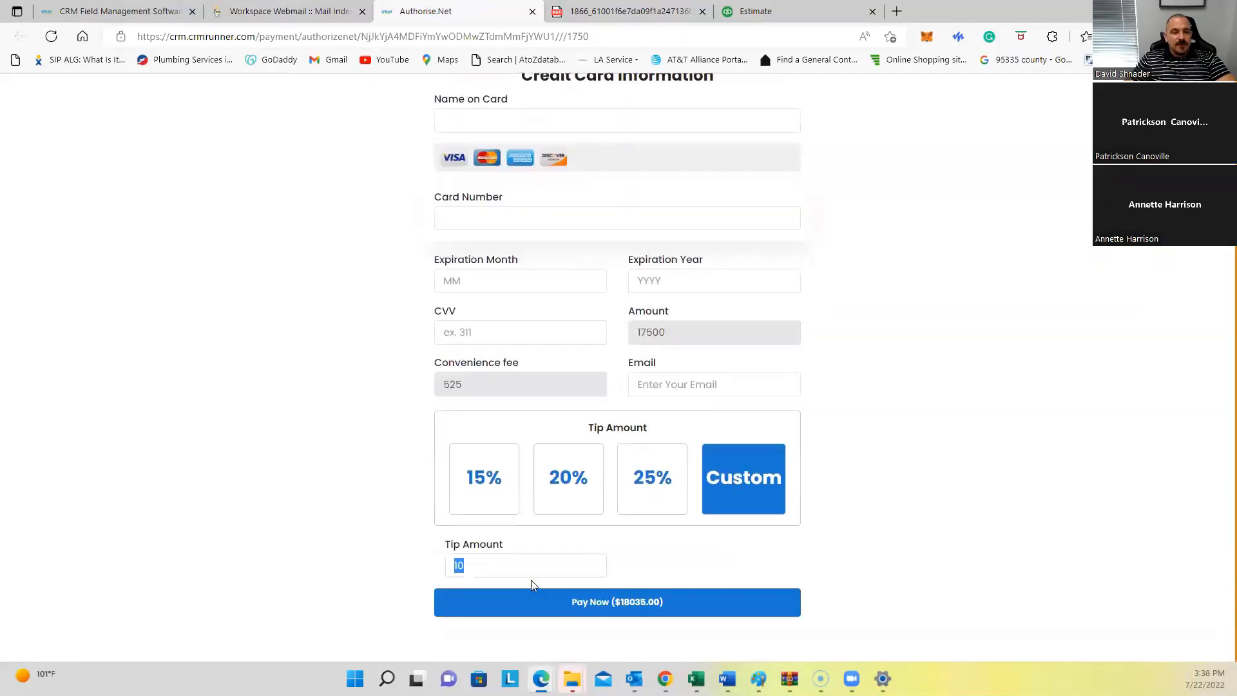
{"action": "left_click_drag", "start_coordinate": [582, 430], "coordinate": [671, 434]}
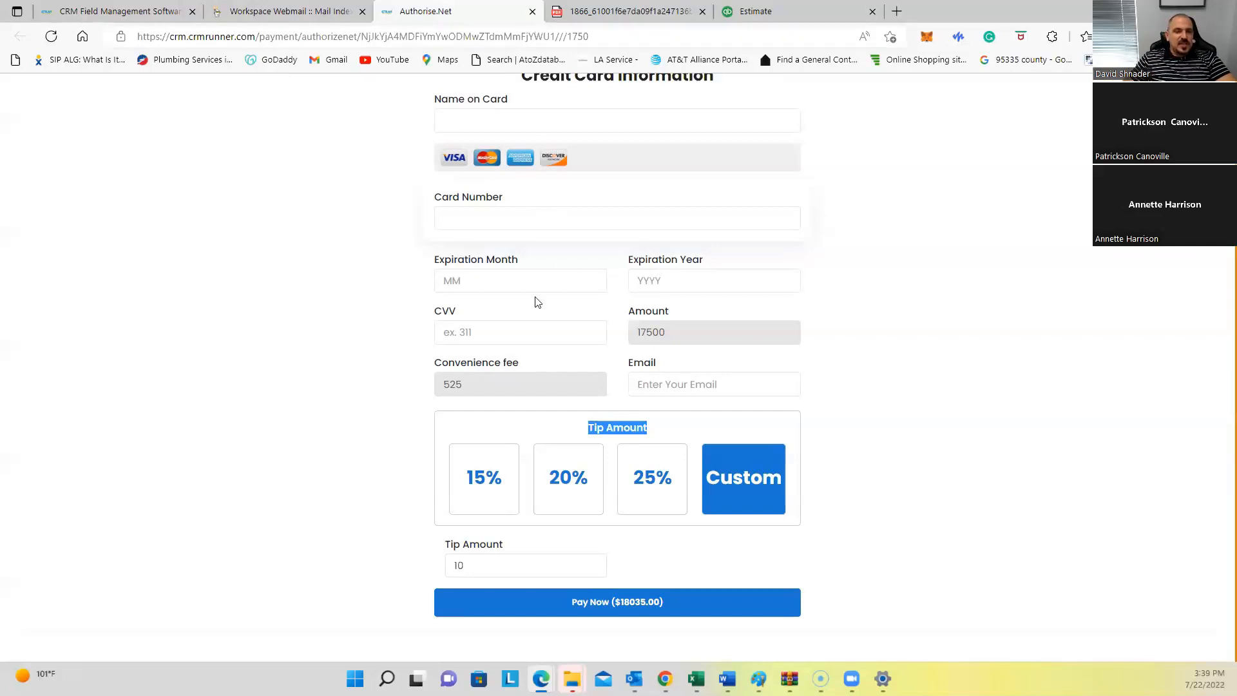
{"action": "left_click", "coordinate": [600, 435]}
{"action": "left_click_drag", "start_coordinate": [588, 429], "coordinate": [676, 433]}
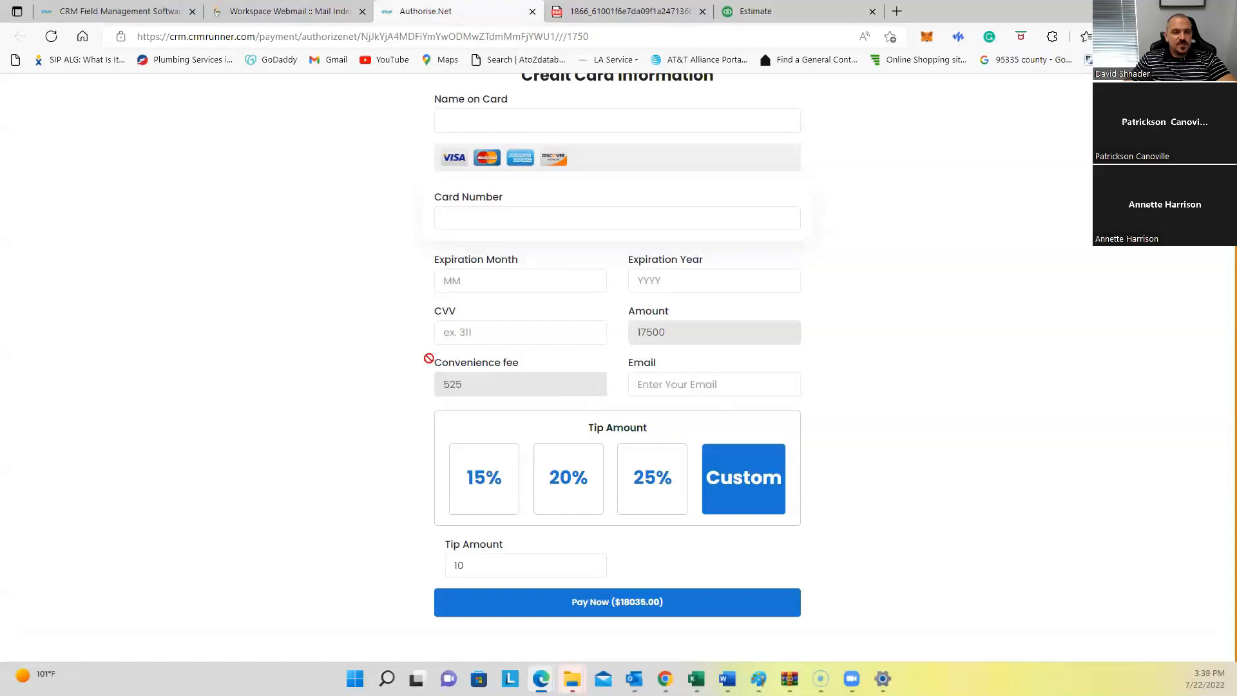
{"action": "left_click", "coordinate": [532, 11]}
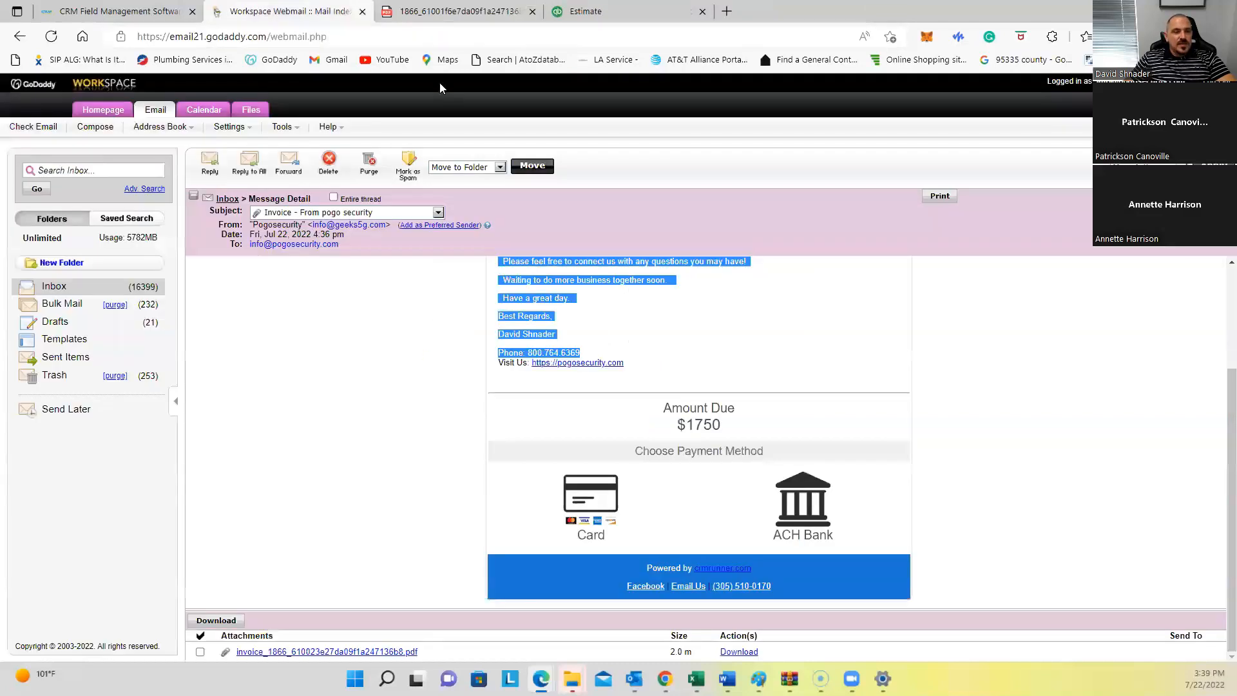
Step: Return to the CRM business profile tab and close the invoice PDF and Estimate tabs
{"action": "left_click", "coordinate": [141, 12]}
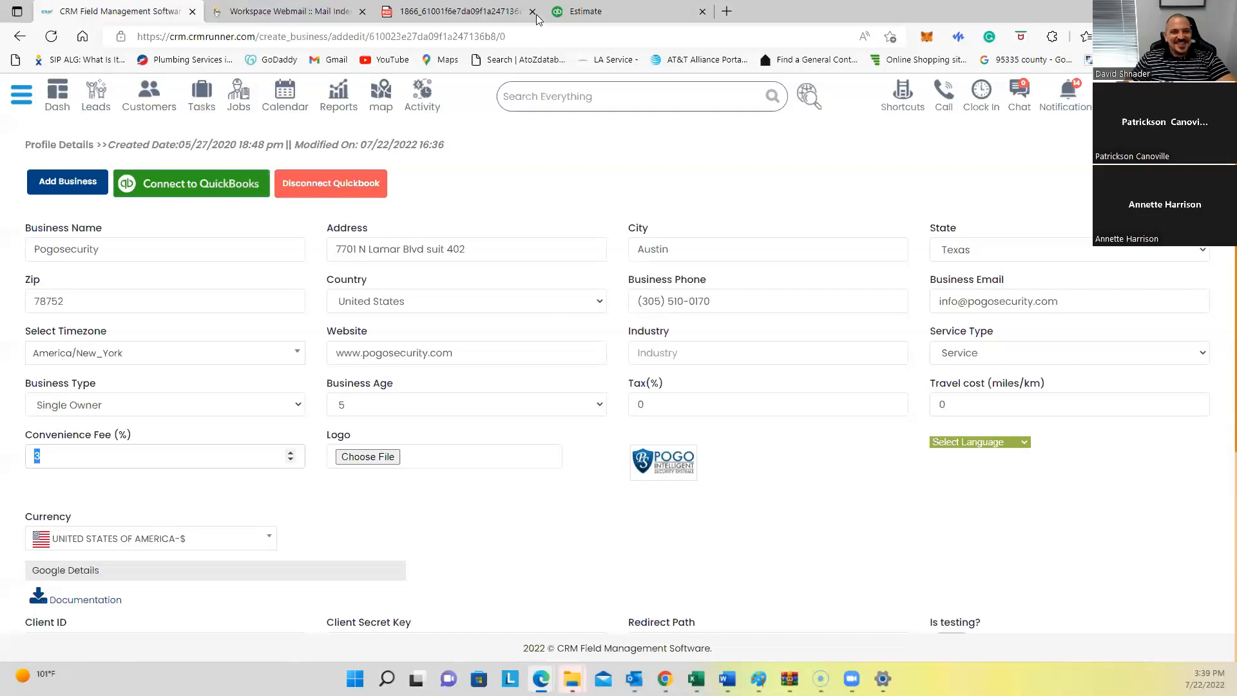
{"action": "left_click", "coordinate": [532, 11]}
{"action": "left_click", "coordinate": [532, 11]}
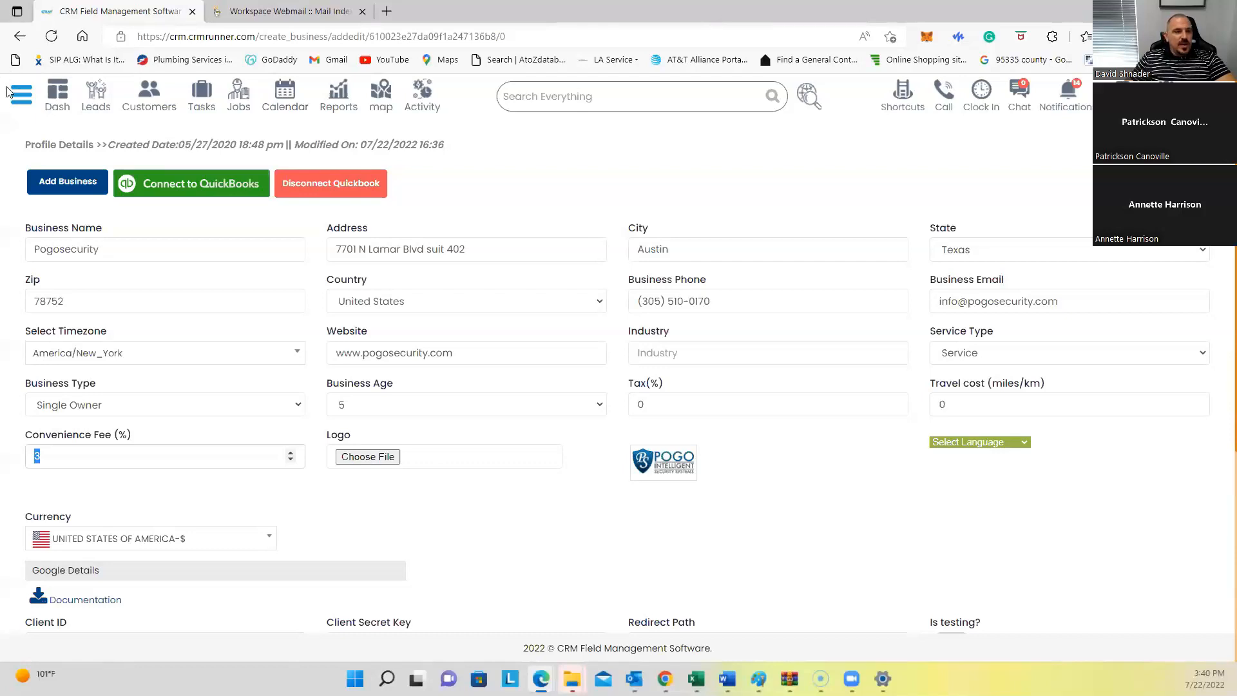
Step: Go to Forms > Forms, start a new form, and focus its form name box
{"action": "left_click", "coordinate": [23, 100]}
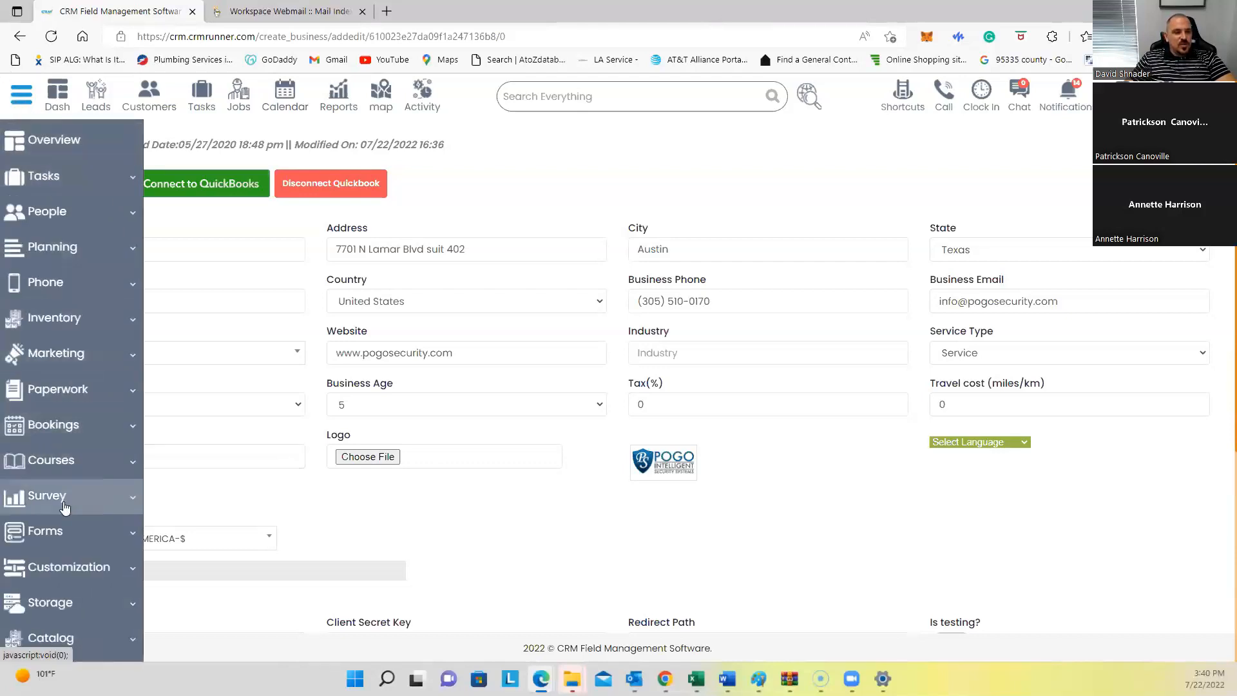
{"action": "left_click", "coordinate": [57, 532]}
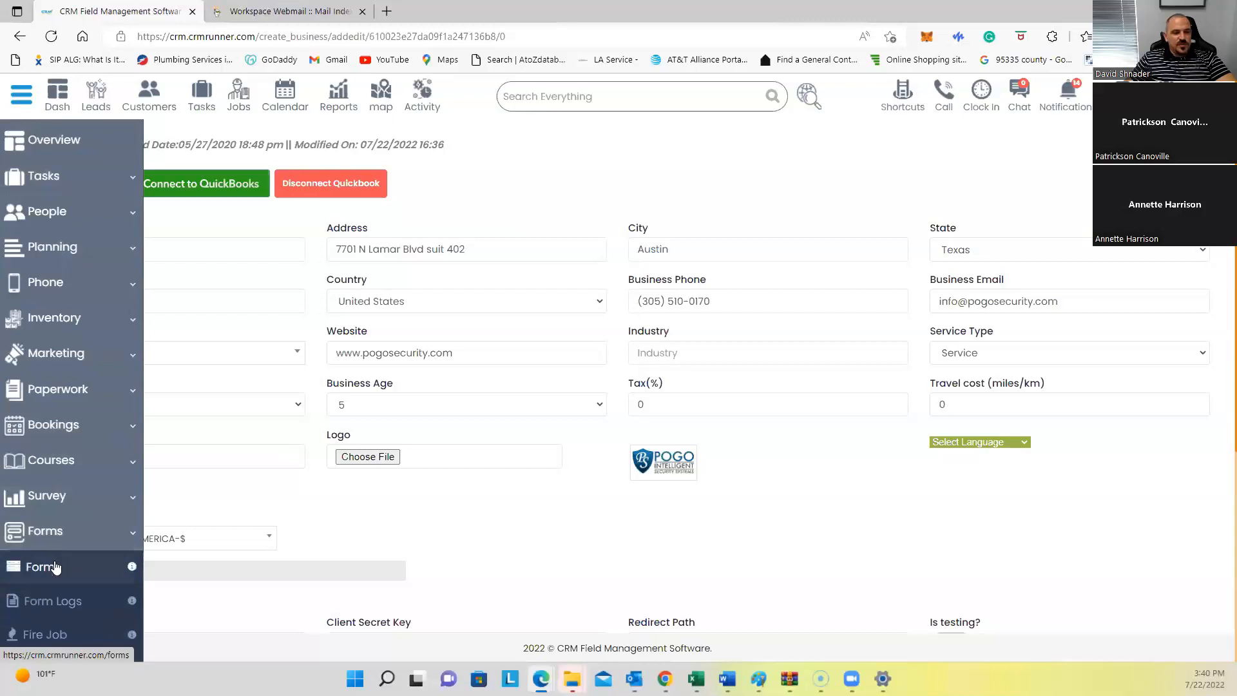
{"action": "left_click", "coordinate": [55, 638]}
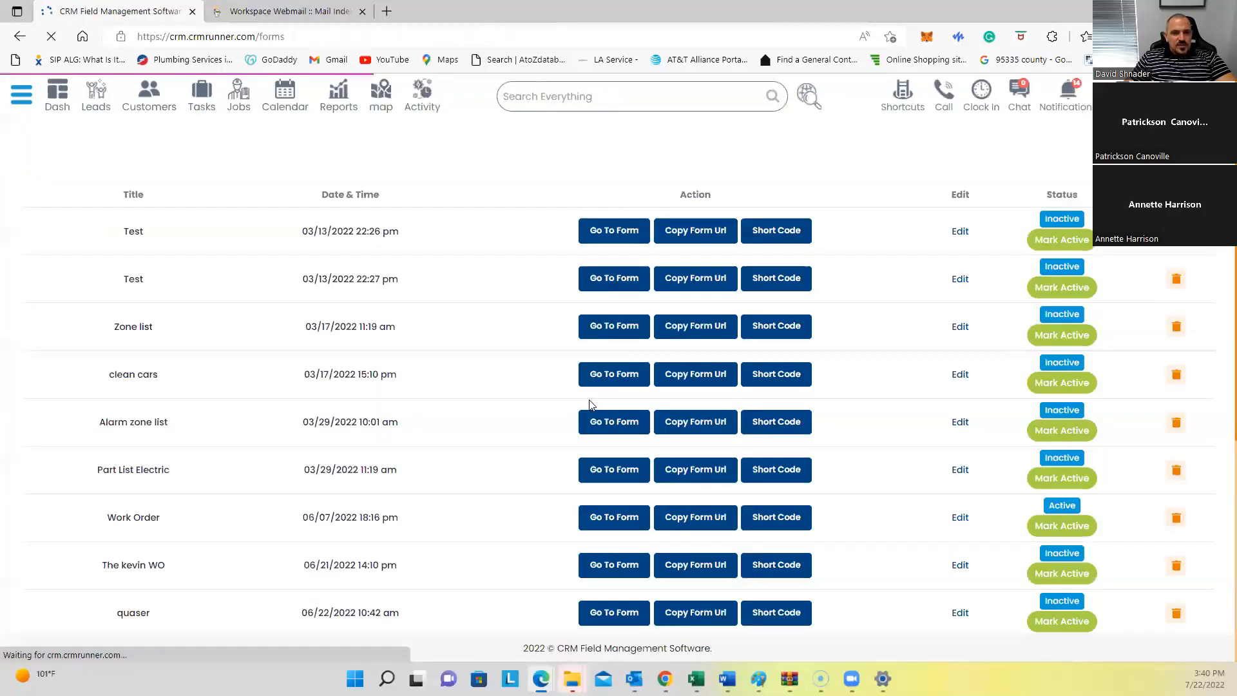
{"action": "left_click", "coordinate": [1159, 148]}
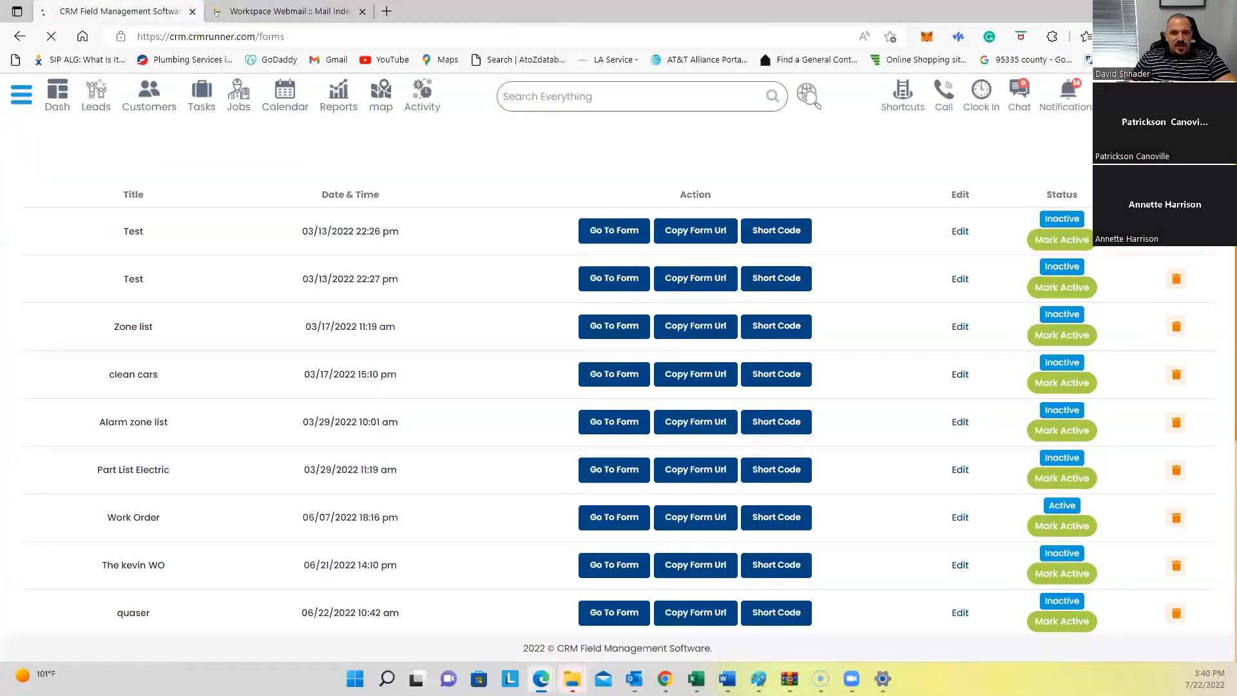
{"action": "left_click", "coordinate": [345, 172]}
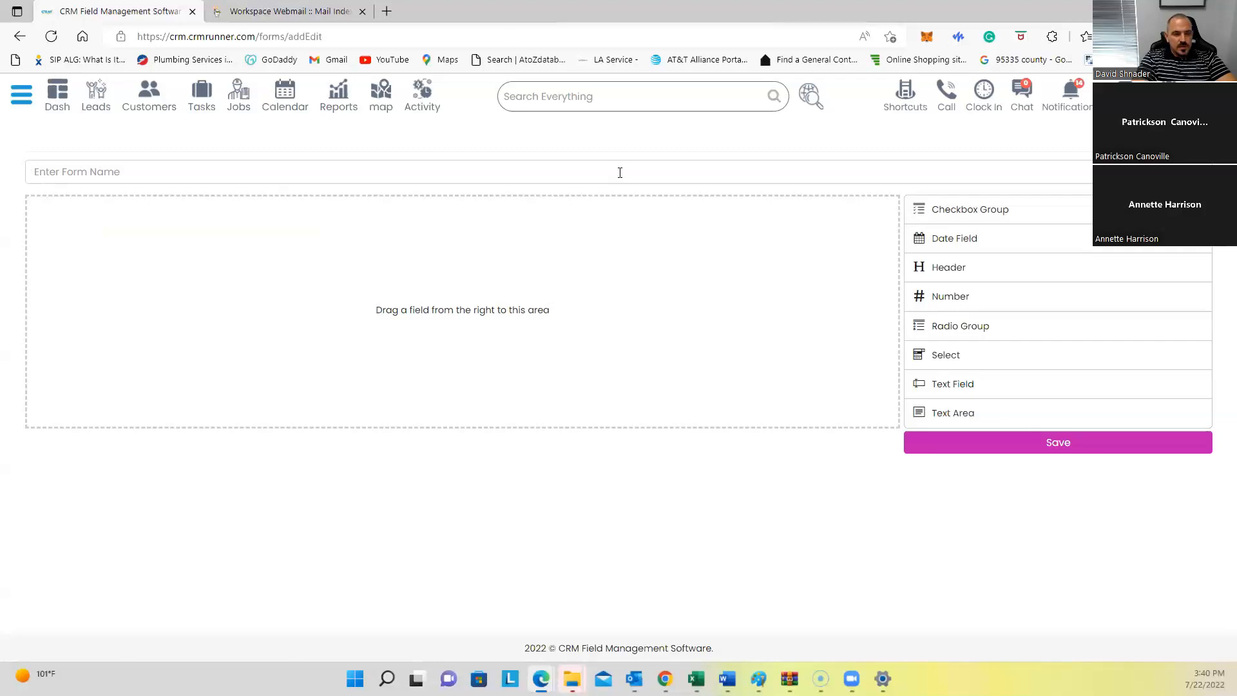
Step: Name the new form 'House Remodel', then add and delete a trial 'install' text field
{"action": "type", "text": "House Remodel"}
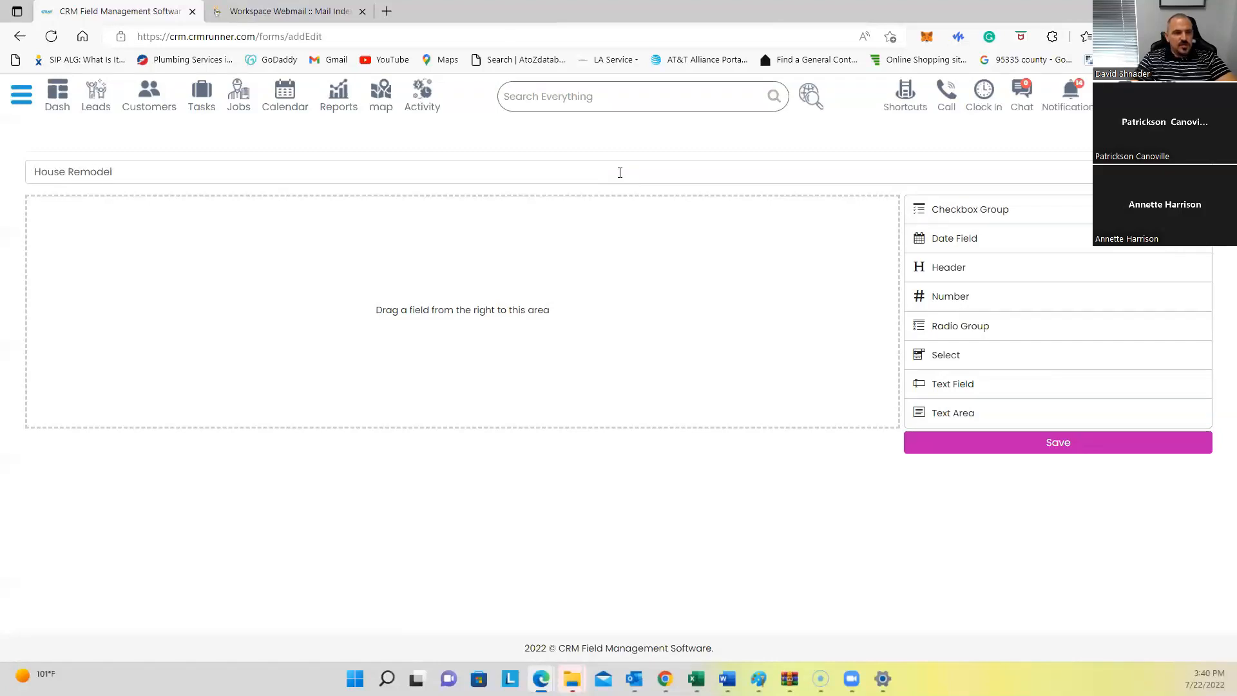
{"action": "left_click", "coordinate": [971, 376]}
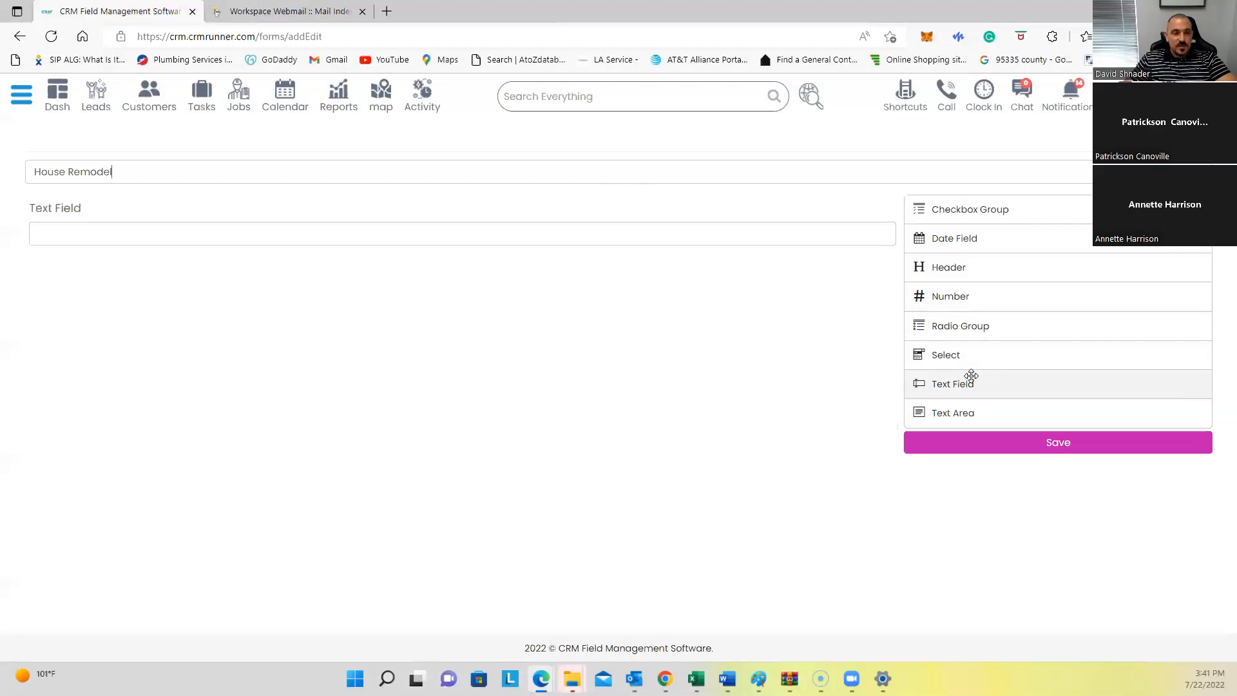
{"action": "left_click", "coordinate": [865, 206]}
{"action": "left_click", "coordinate": [575, 274]}
{"action": "key", "text": "ctrl+a"}
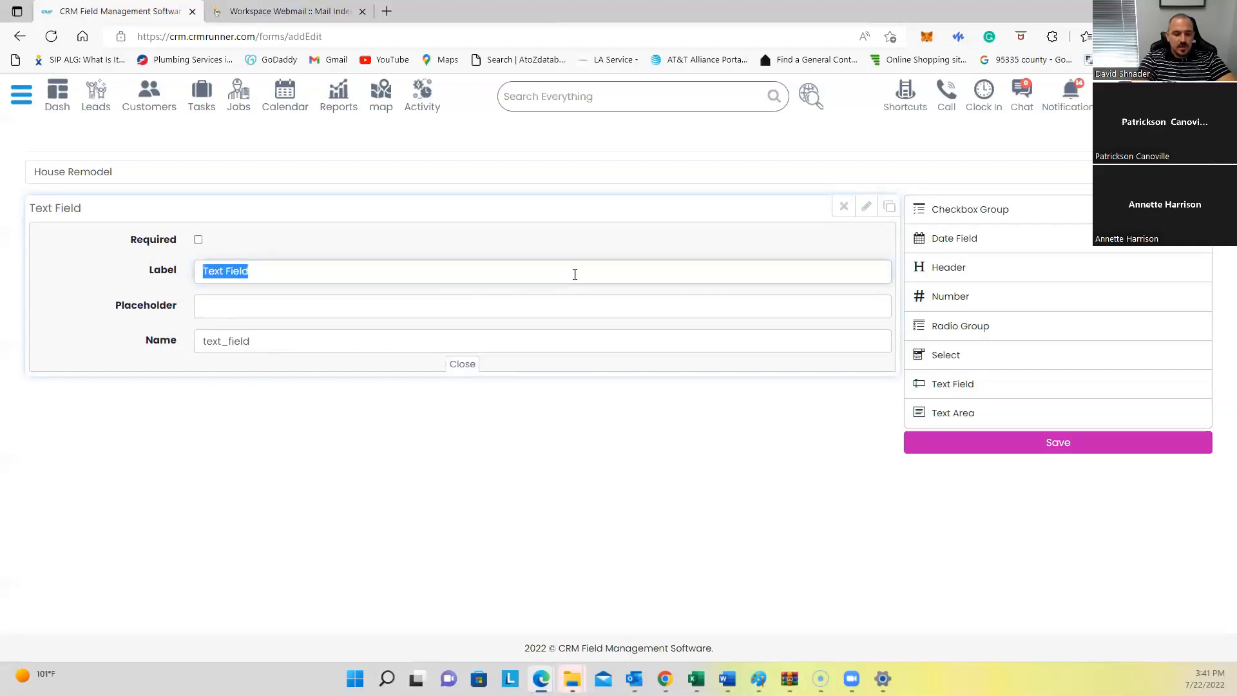
{"action": "type", "text": "install"}
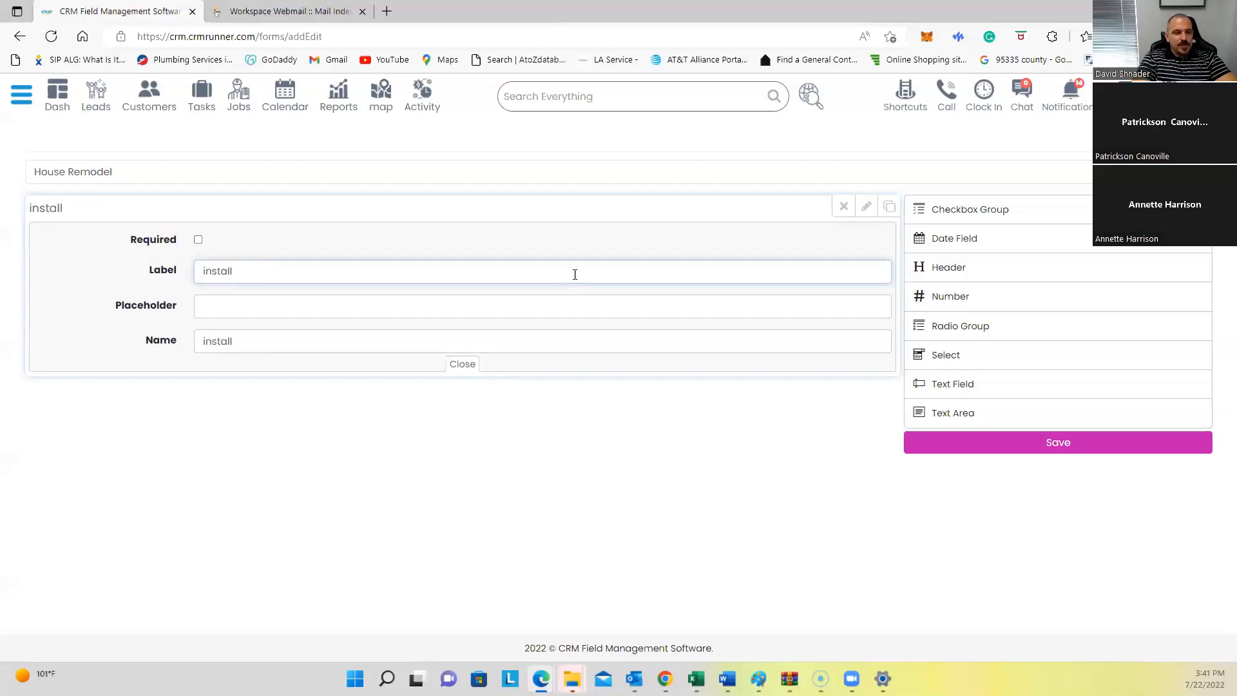
{"action": "key", "text": "BackSpace"}
{"action": "key", "text": "BackSpace"}
{"action": "key", "text": "BackSpace"}
{"action": "key", "text": "BackSpace"}
{"action": "key", "text": "BackSpace"}
{"action": "key", "text": "BackSpace"}
{"action": "key", "text": "BackSpace"}
{"action": "key", "text": "BackSpace"}
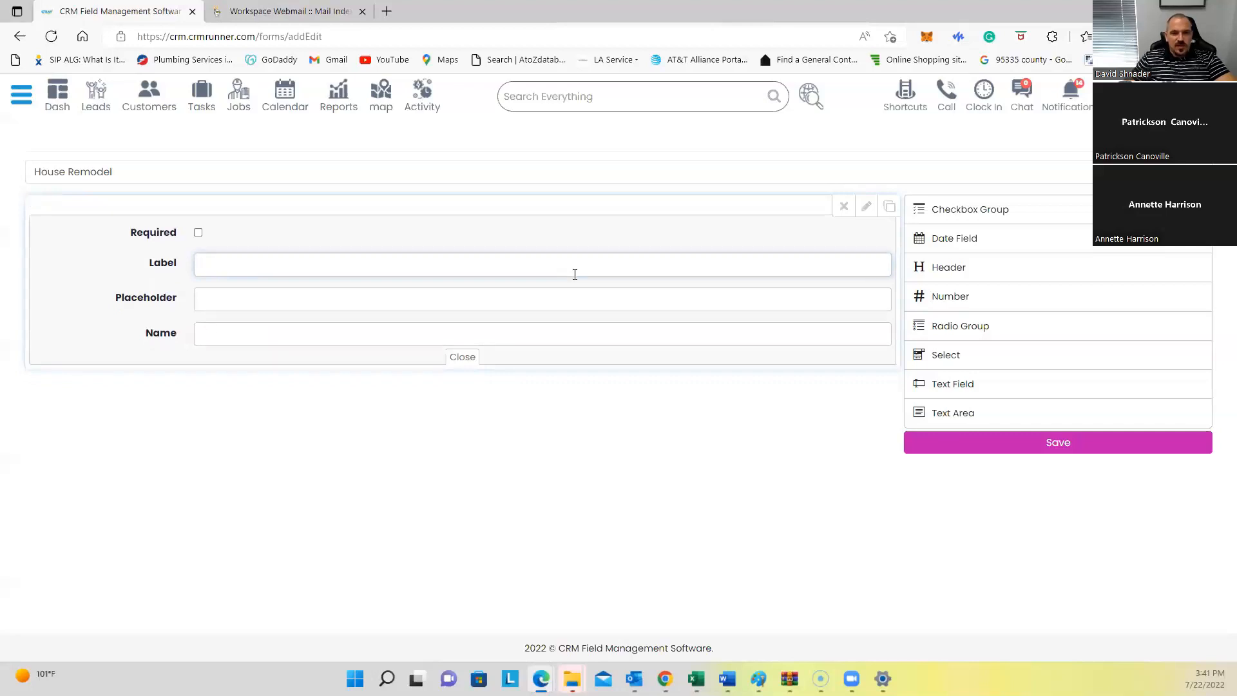
{"action": "left_click", "coordinate": [843, 206]}
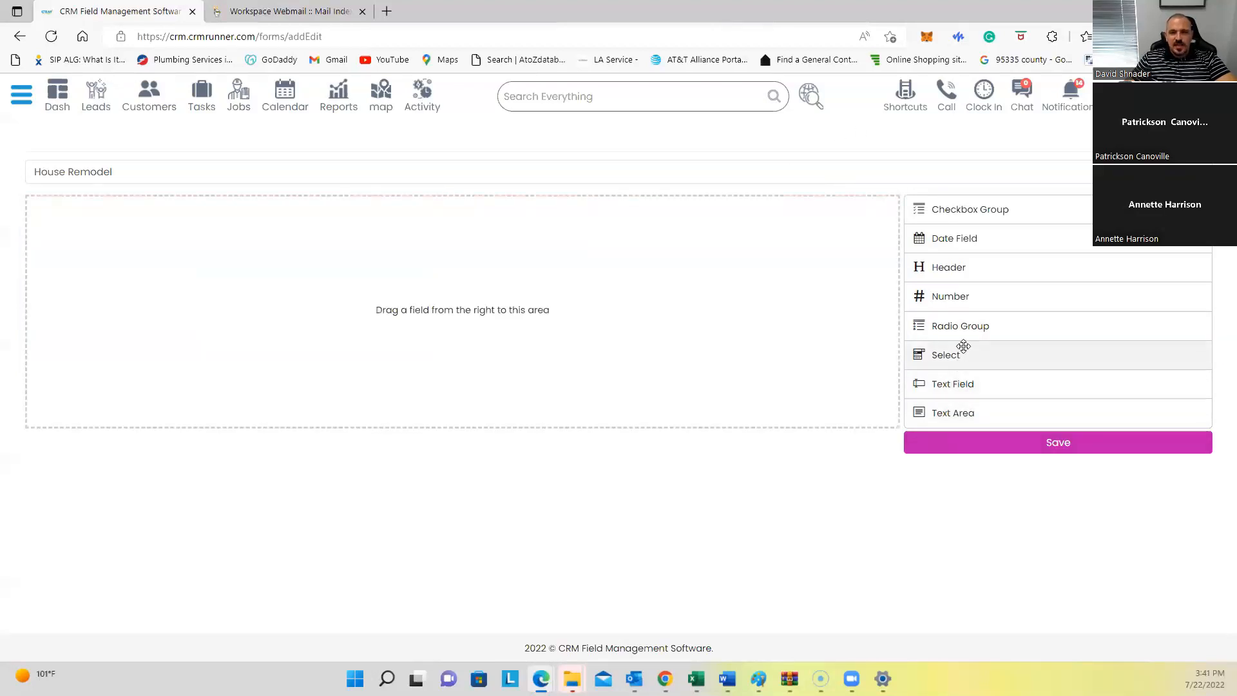
Step: Add a Checkbox Group field labelled 'Kitchen install', removing a mistakenly added Radio Group
{"action": "left_click_drag", "start_coordinate": [972, 326], "coordinate": [552, 236]}
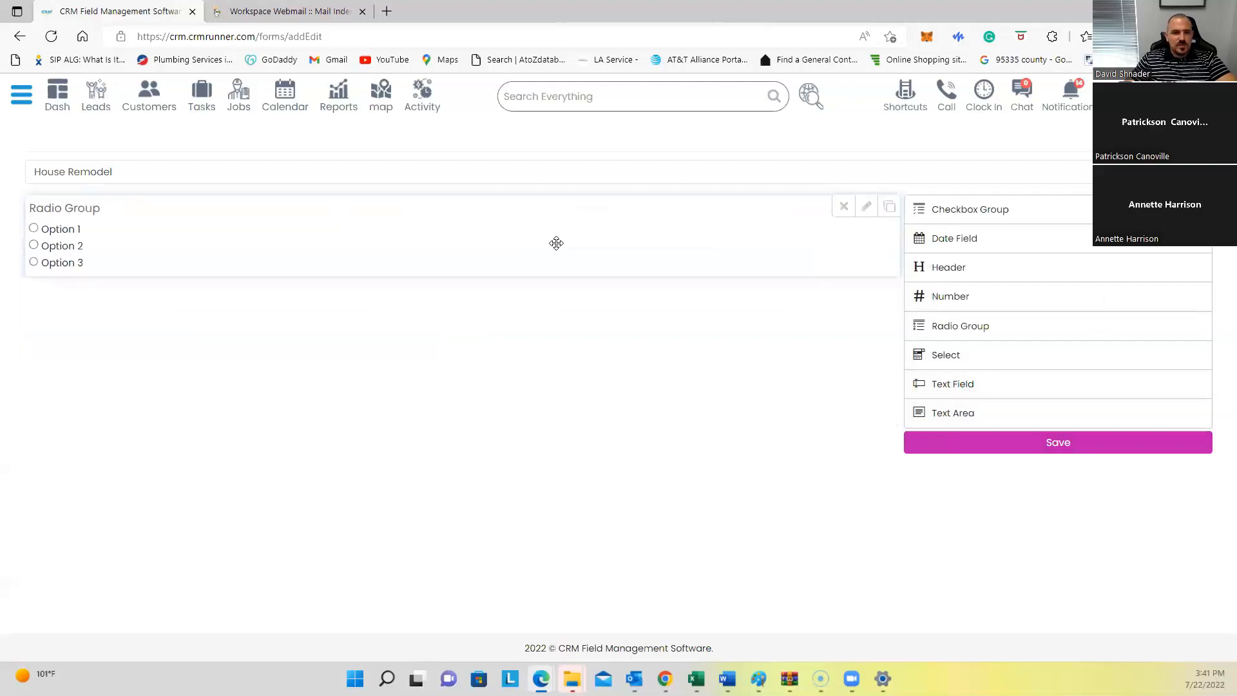
{"action": "left_click", "coordinate": [843, 205]}
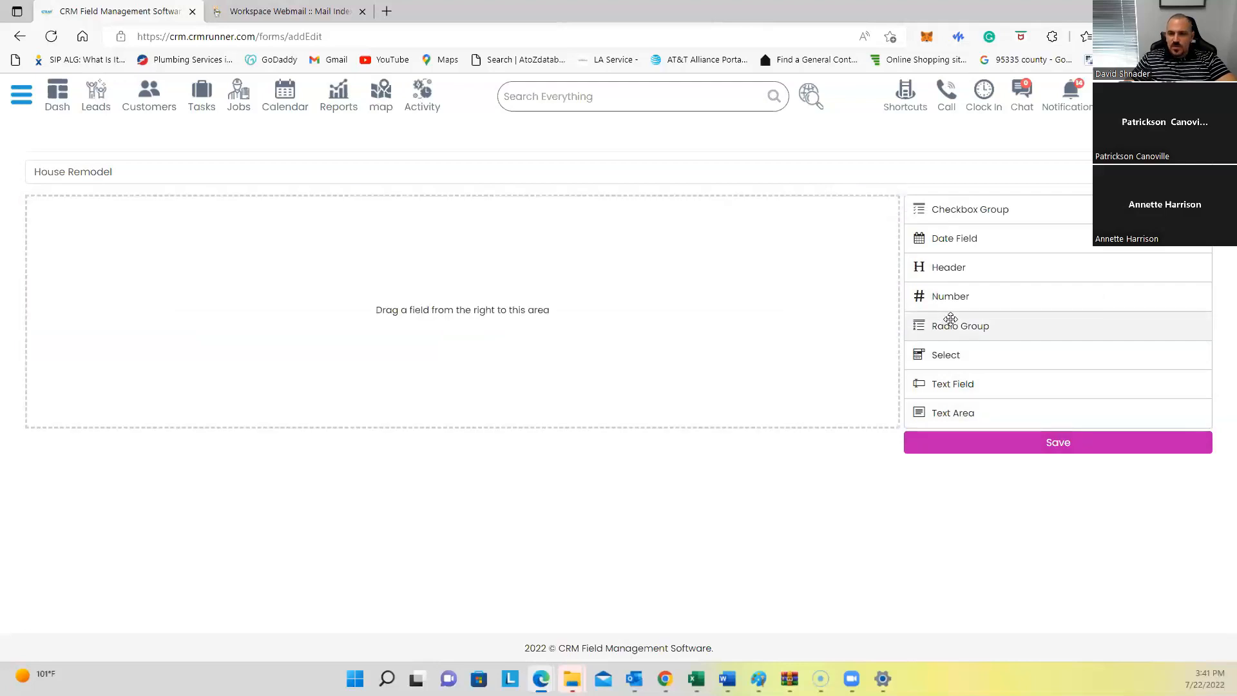
{"action": "left_click_drag", "start_coordinate": [957, 208], "coordinate": [533, 279]}
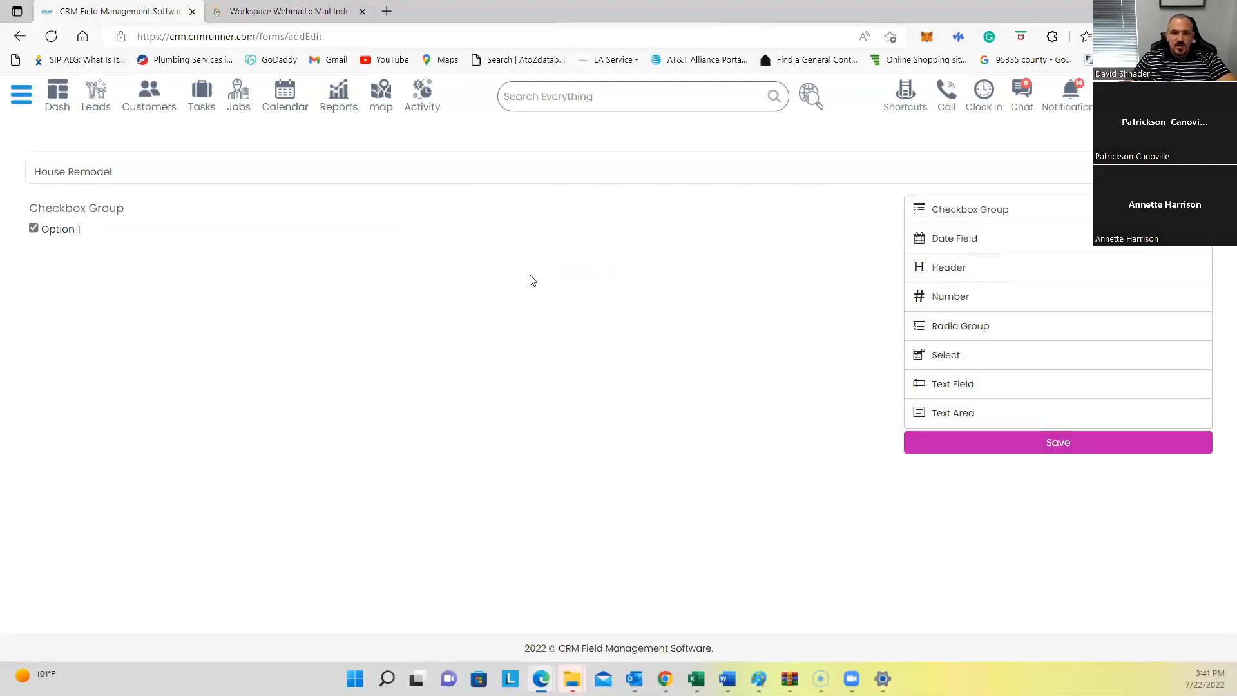
{"action": "left_click", "coordinate": [866, 205]}
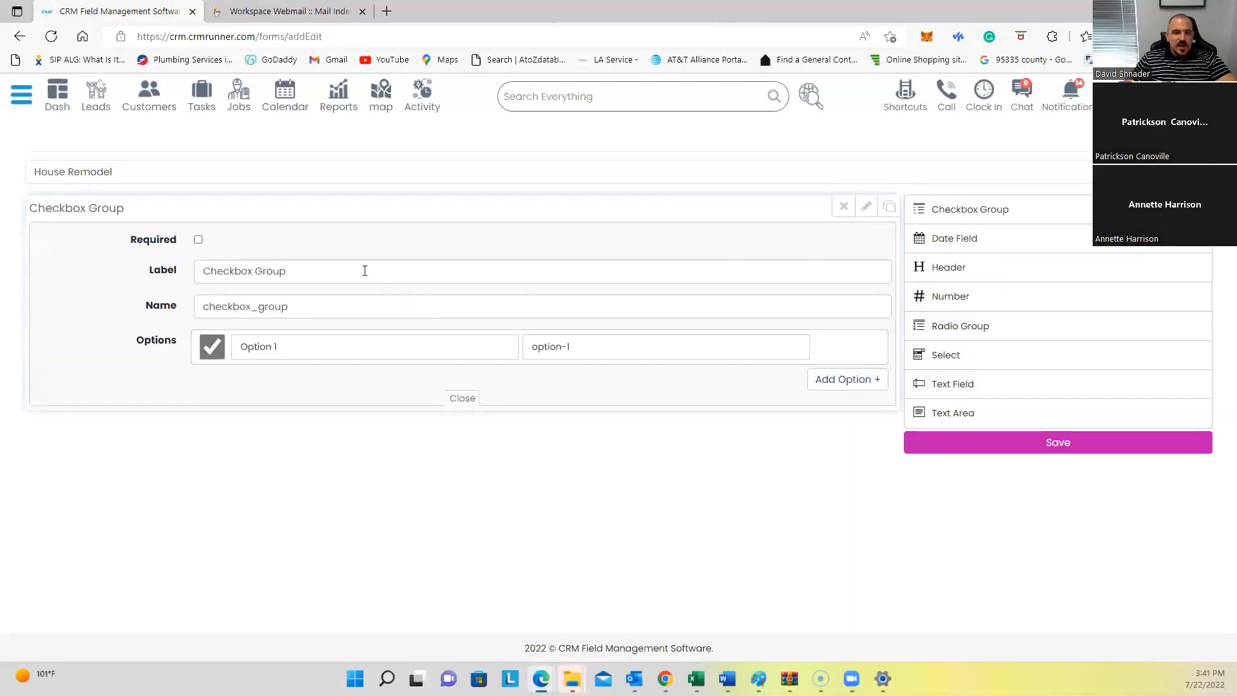
{"action": "left_click", "coordinate": [339, 271]}
{"action": "key", "text": "ctrl+a"}
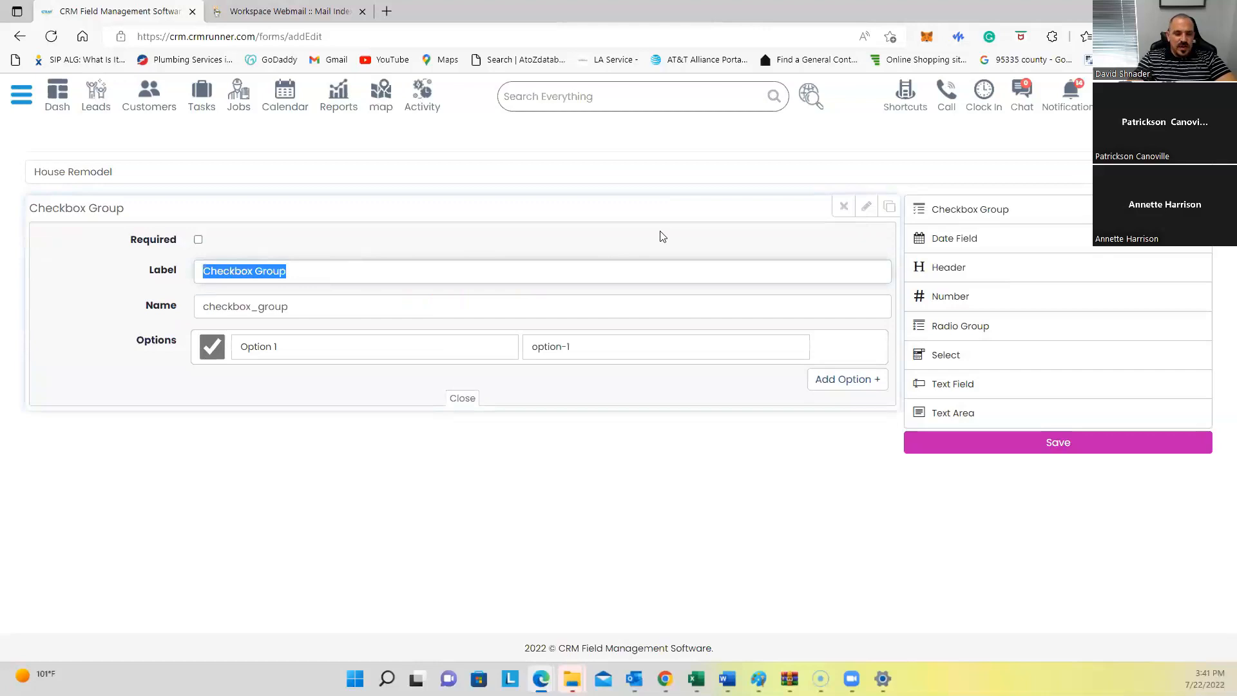
{"action": "type", "text": "Kit"}
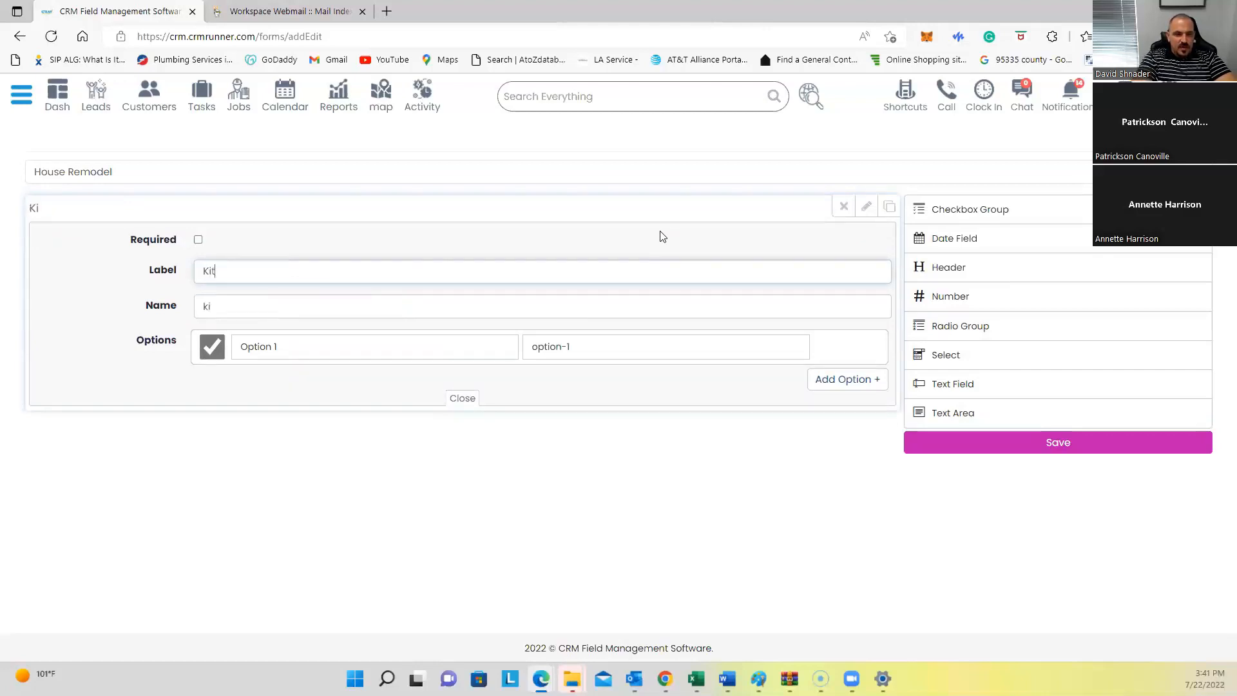
{"action": "type", "text": "chen install"}
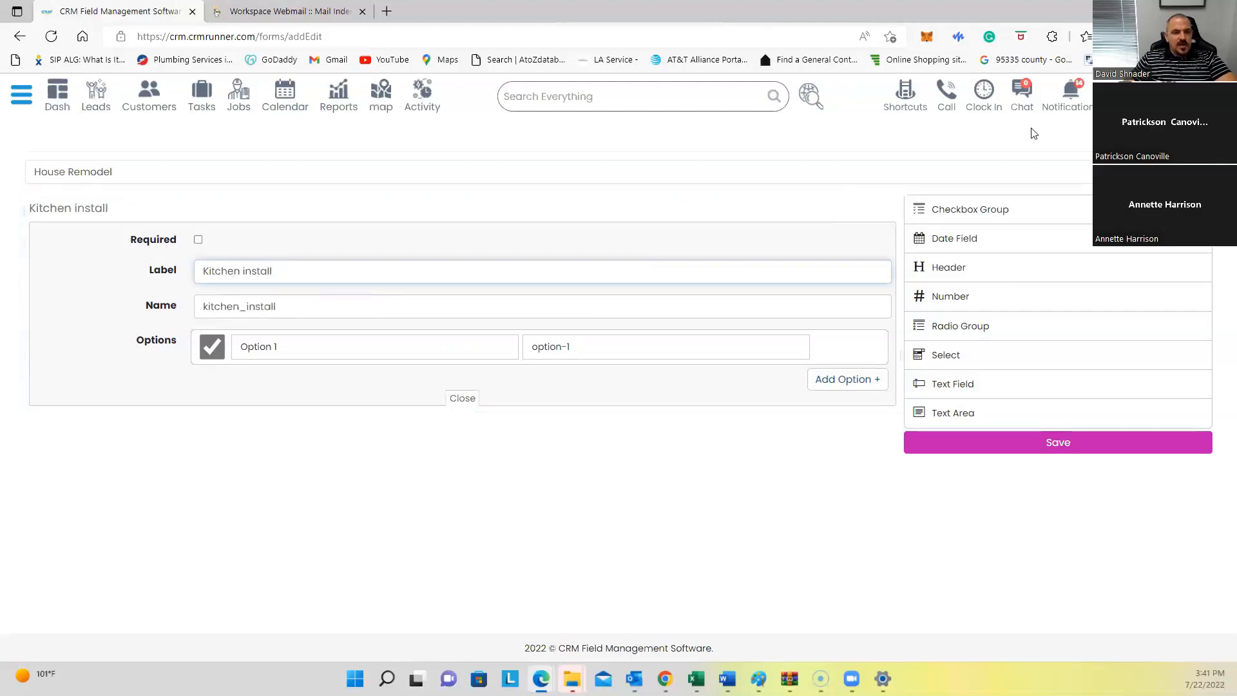
Step: Set the first checkbox option's label and value to 'Install fan' and add another option row
{"action": "left_click", "coordinate": [301, 348]}
{"action": "key", "text": "ctrl+a"}
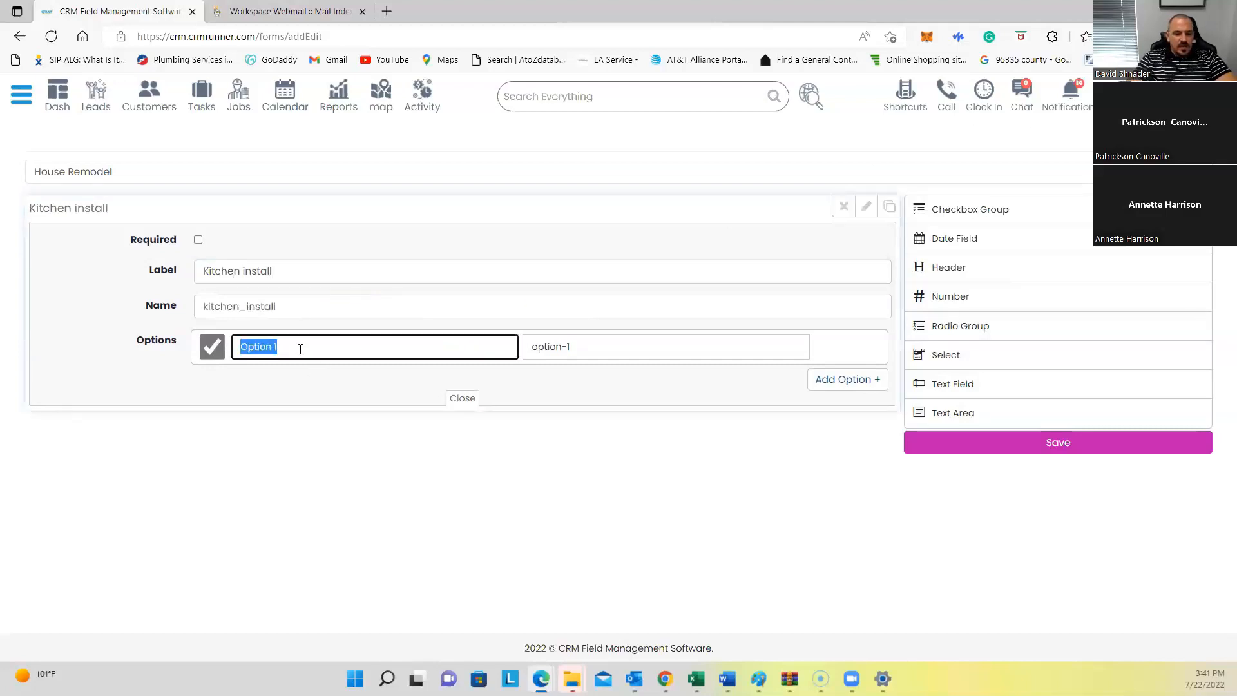
{"action": "key", "text": "BackSpace"}
{"action": "type", "text": "Install"}
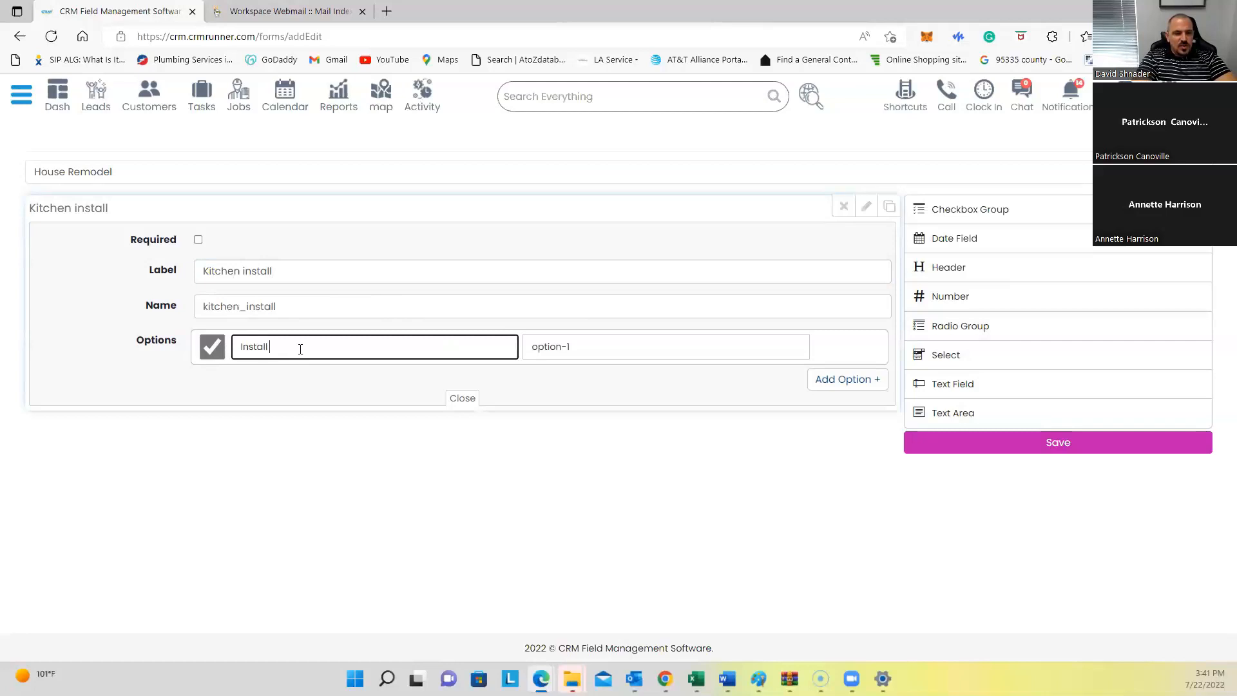
{"action": "key", "text": "ctrl+a"}
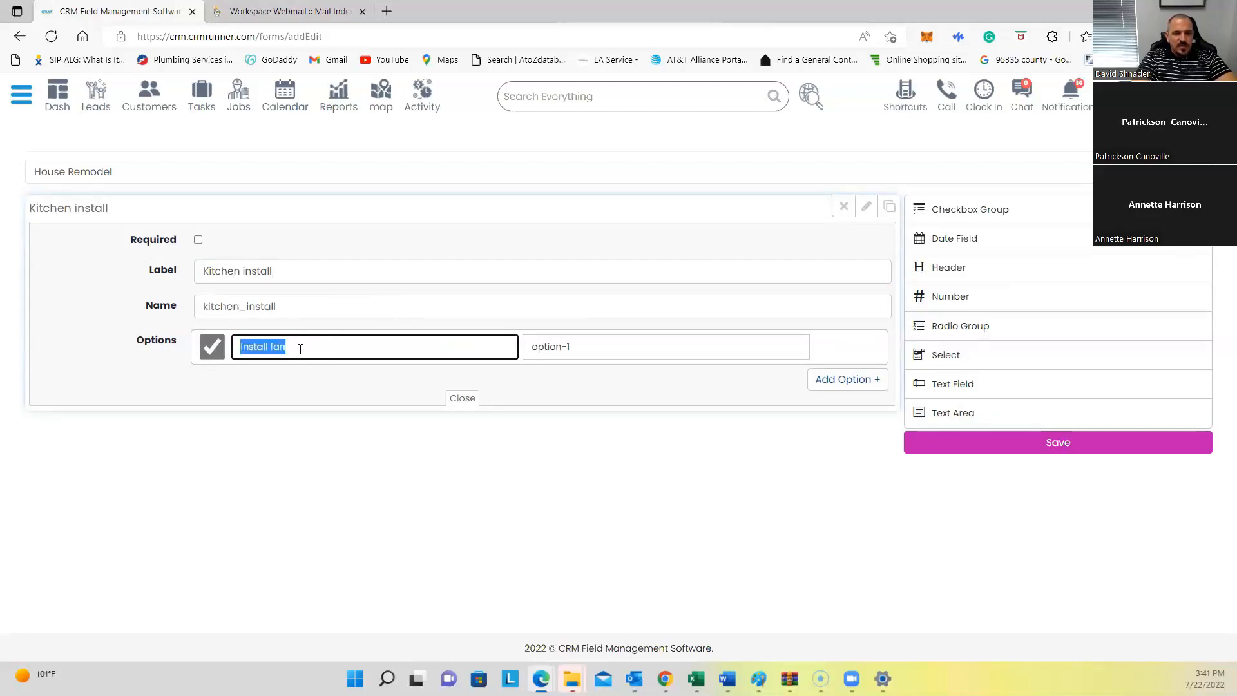
{"action": "key", "text": "Tab"}
{"action": "key", "text": "ctrl+v"}
{"action": "double_click", "coordinate": [826, 384]}
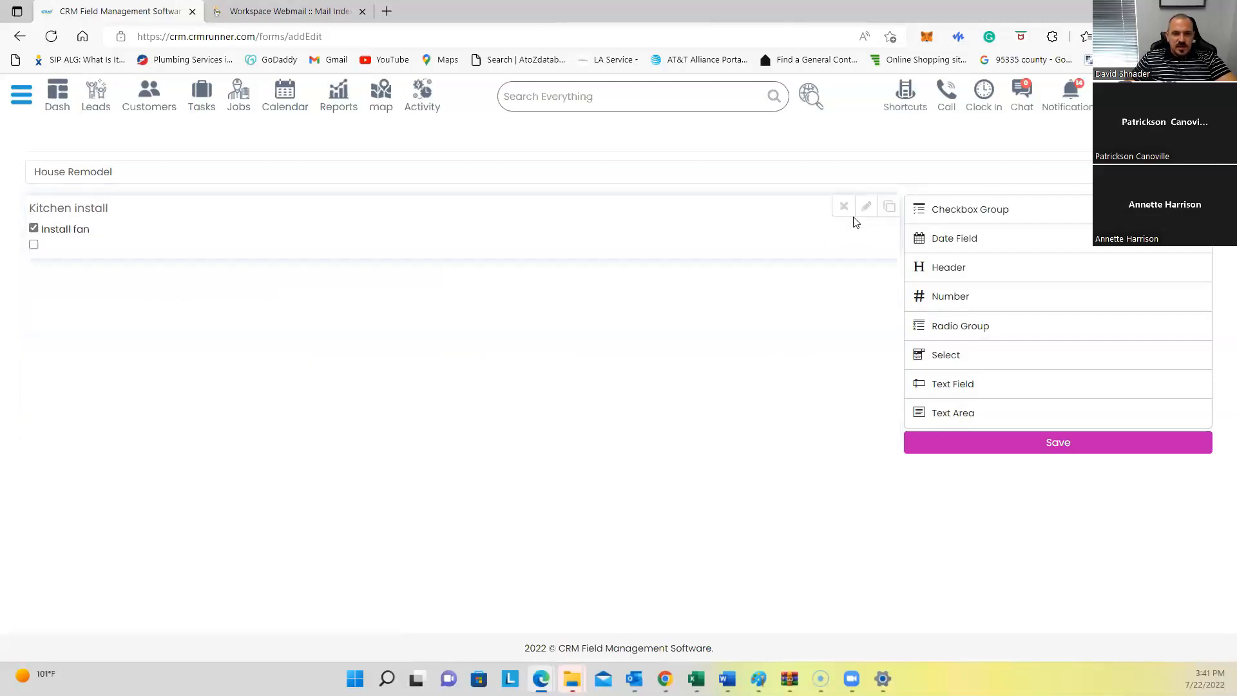
Step: Untick the first option's default check and add a 'smoke detector' option with matching value
{"action": "left_click", "coordinate": [865, 205]}
{"action": "left_click", "coordinate": [212, 346]}
{"action": "left_click", "coordinate": [275, 388]}
{"action": "type", "text": "smoke detector"}
{"action": "key", "text": "ctrl+a"}
{"action": "key", "text": "Tab"}
{"action": "key", "text": "ctrl+v"}
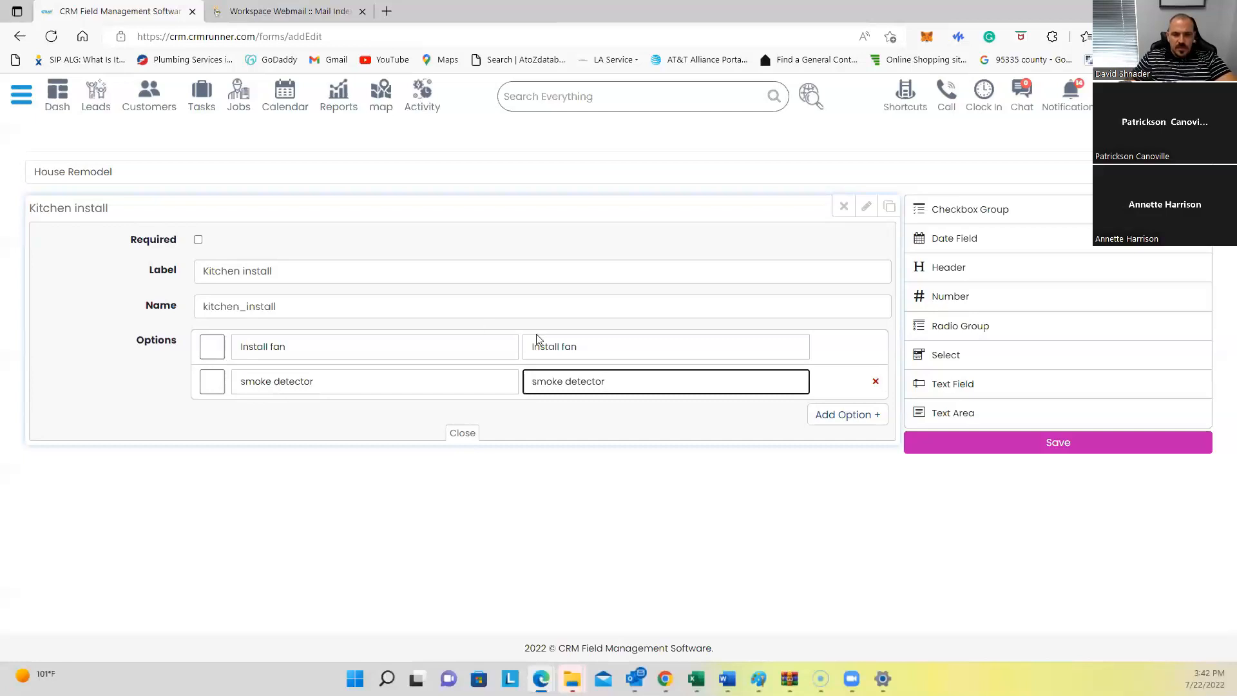
Step: Add two more option rows and set the third to 'GFI Outlet' with matching value
{"action": "left_click", "coordinate": [847, 416]}
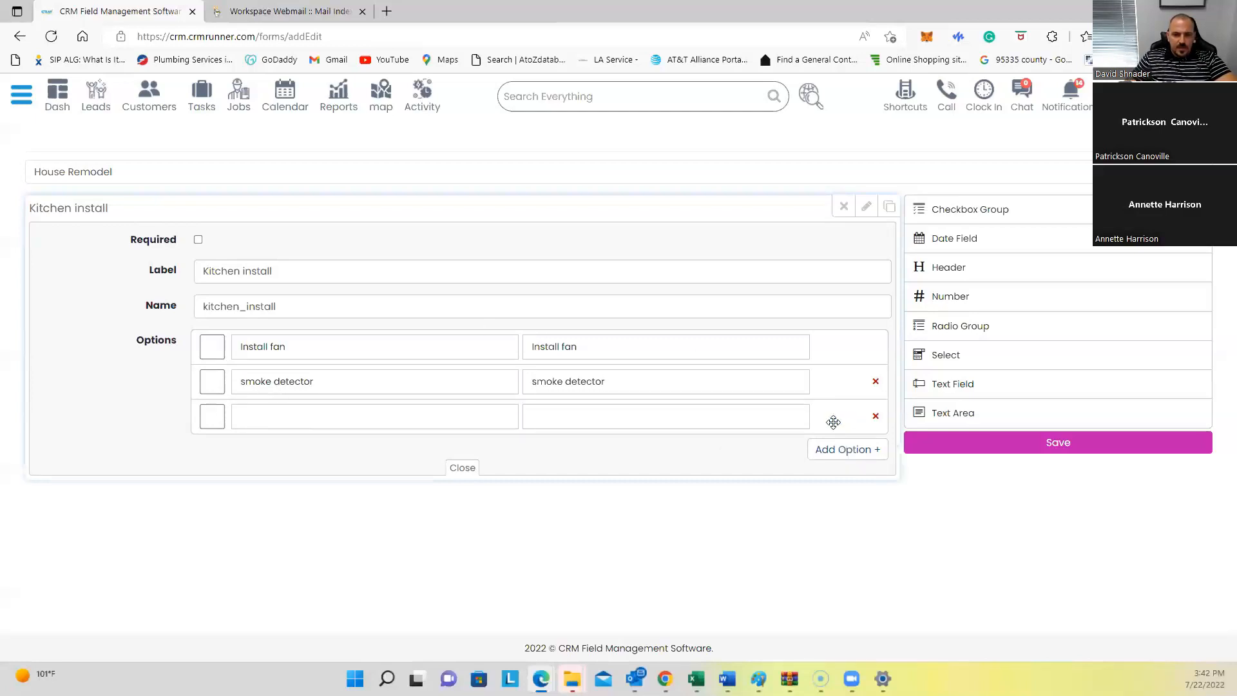
{"action": "left_click", "coordinate": [829, 449]}
{"action": "left_click", "coordinate": [290, 413]}
{"action": "type", "text": "GFI Outlet"}
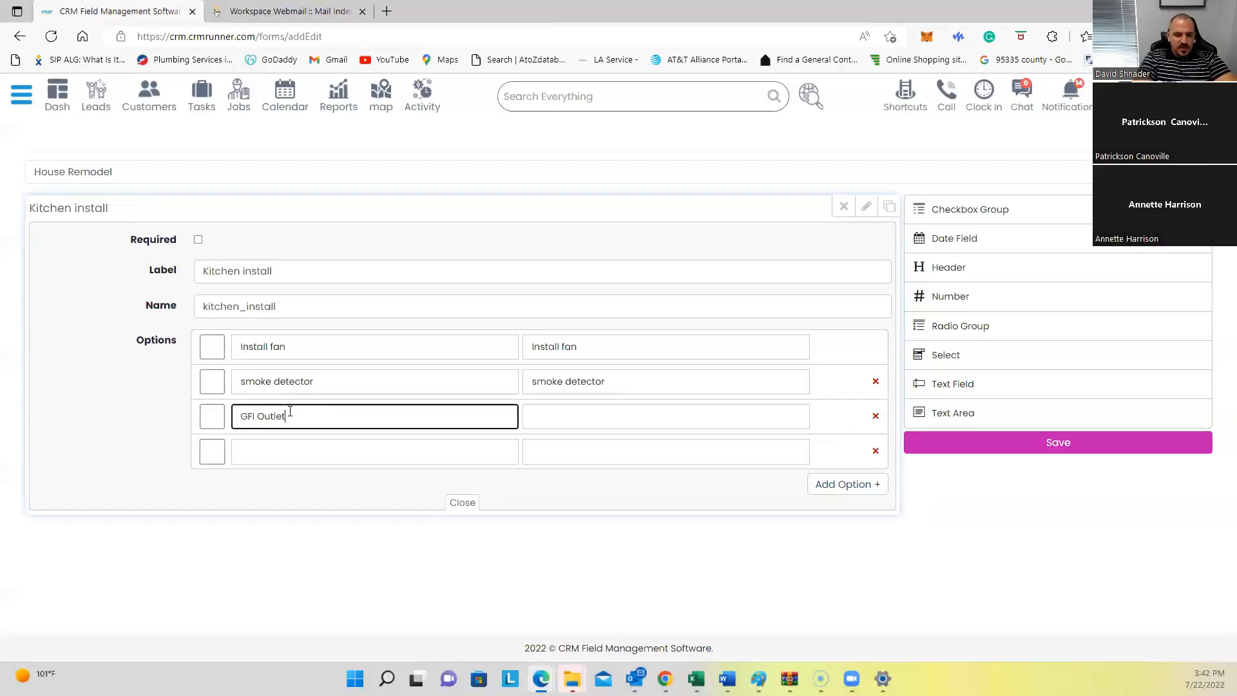
{"action": "key", "text": "ctrl+a"}
{"action": "key", "text": "ctrl+c"}
{"action": "key", "text": "Tab"}
{"action": "key", "text": "ctrl+v"}
{"action": "key", "text": "Tab"}
{"action": "key", "text": "Tab"}
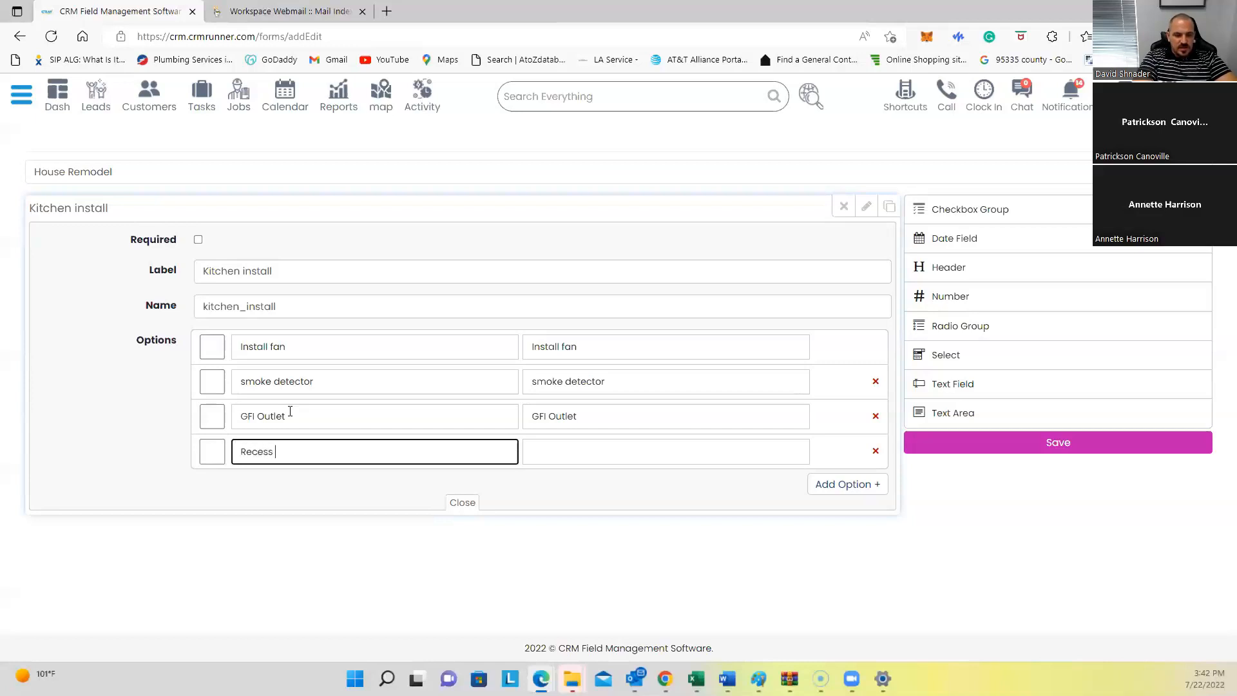
Step: Set the fourth option's label and value to 'Recess light'
{"action": "type", "text": "ht"}
{"action": "key", "text": "ctrl+a"}
{"action": "key", "text": "ctrl+c"}
{"action": "key", "text": "Tab"}
{"action": "key", "text": "ctrl+v"}
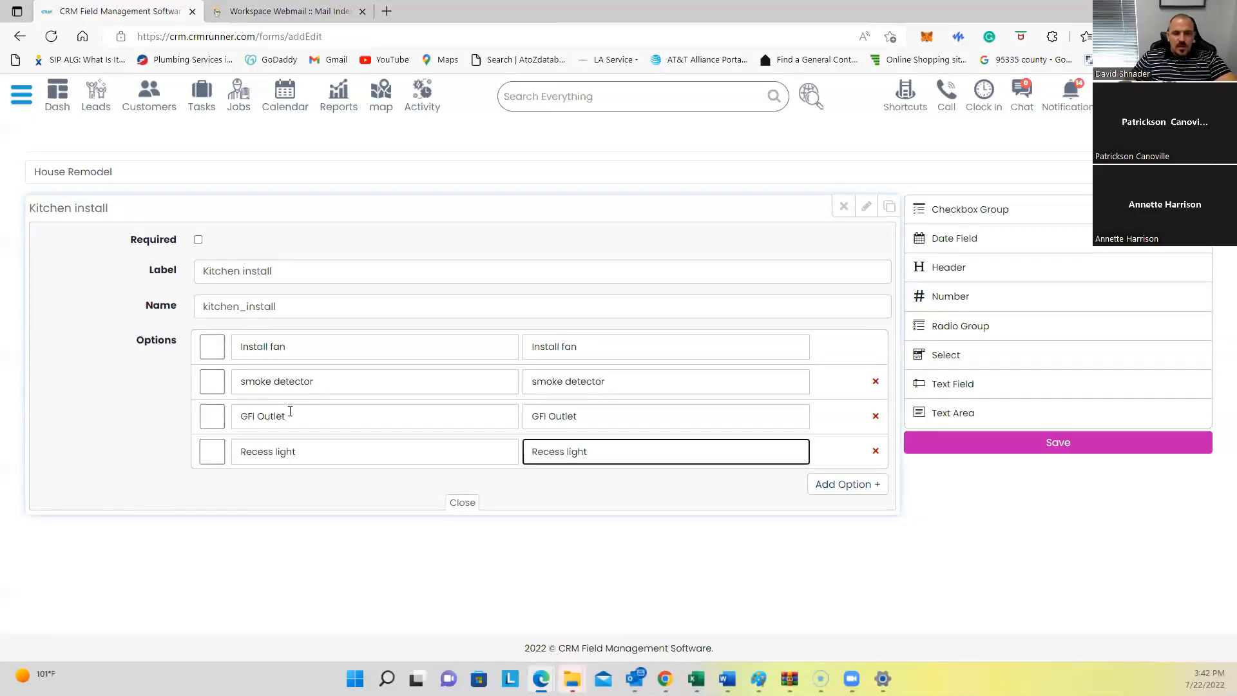
{"action": "left_click", "coordinate": [1018, 508]}
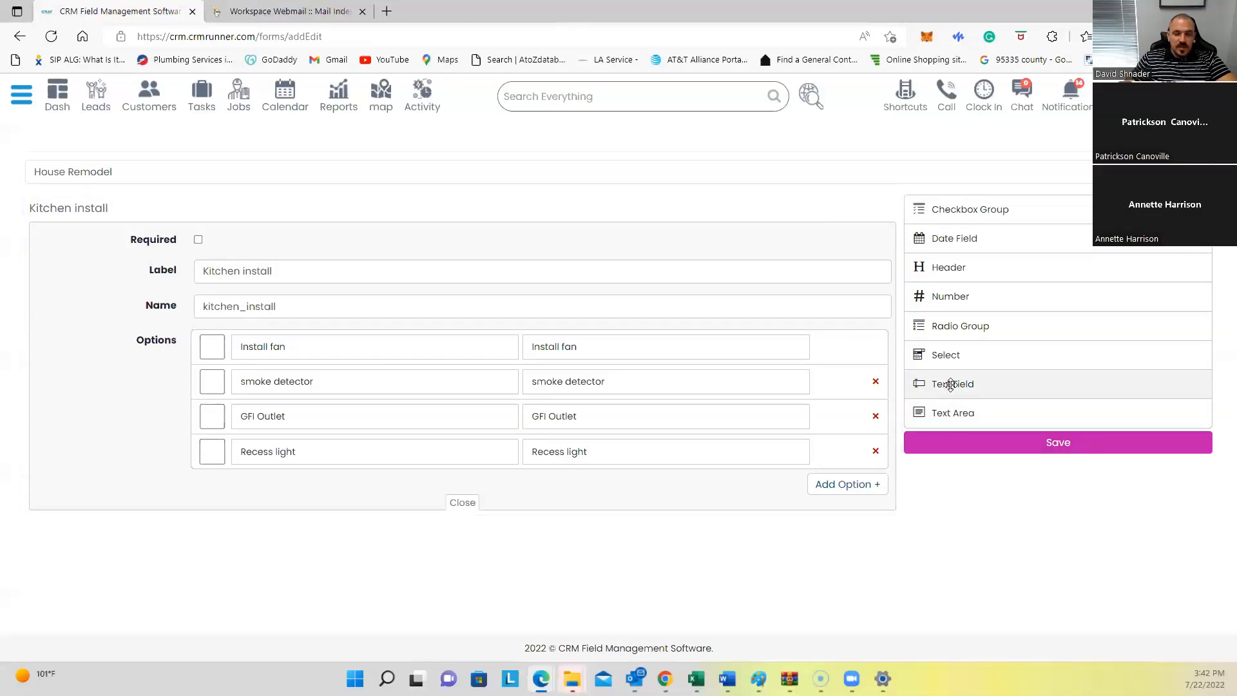
Step: Add a Select dropdown field and open its settings
{"action": "left_click", "coordinate": [958, 358]}
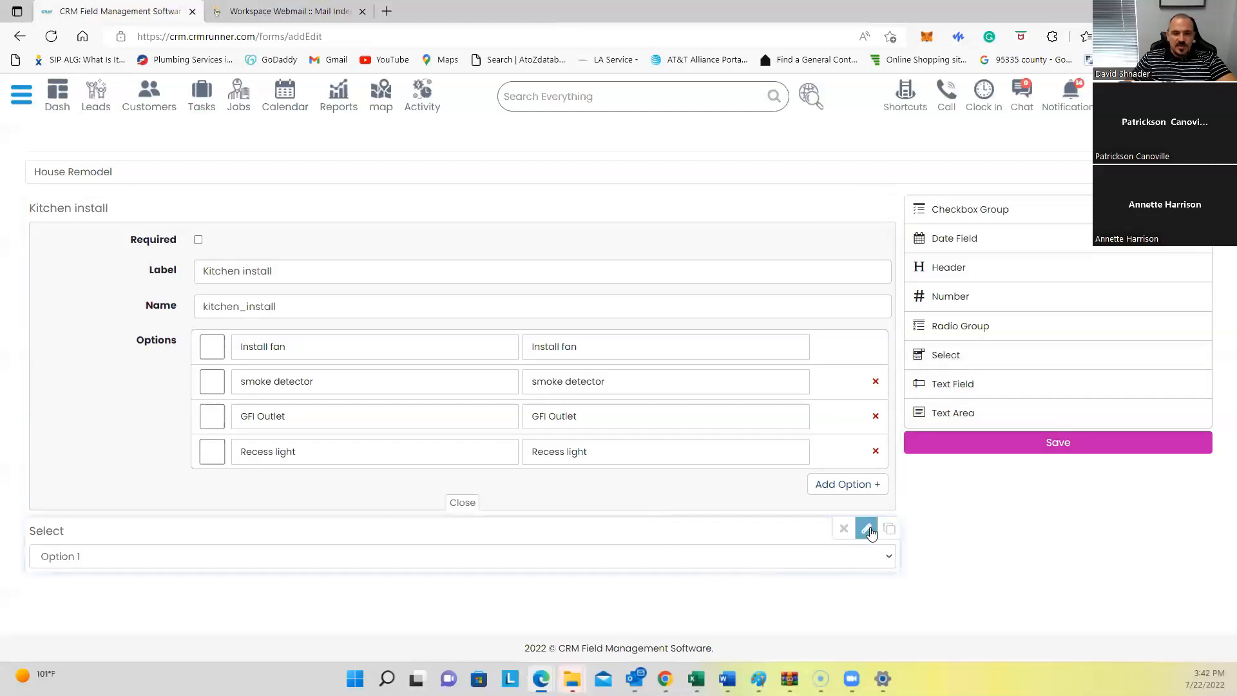
{"action": "left_click", "coordinate": [867, 529]}
{"action": "scroll", "coordinate": [737, 567], "scroll_direction": "down", "scroll_amount": 4}
Step: Change the dropdown field's label to 'Type of client'
{"action": "left_click", "coordinate": [262, 353]}
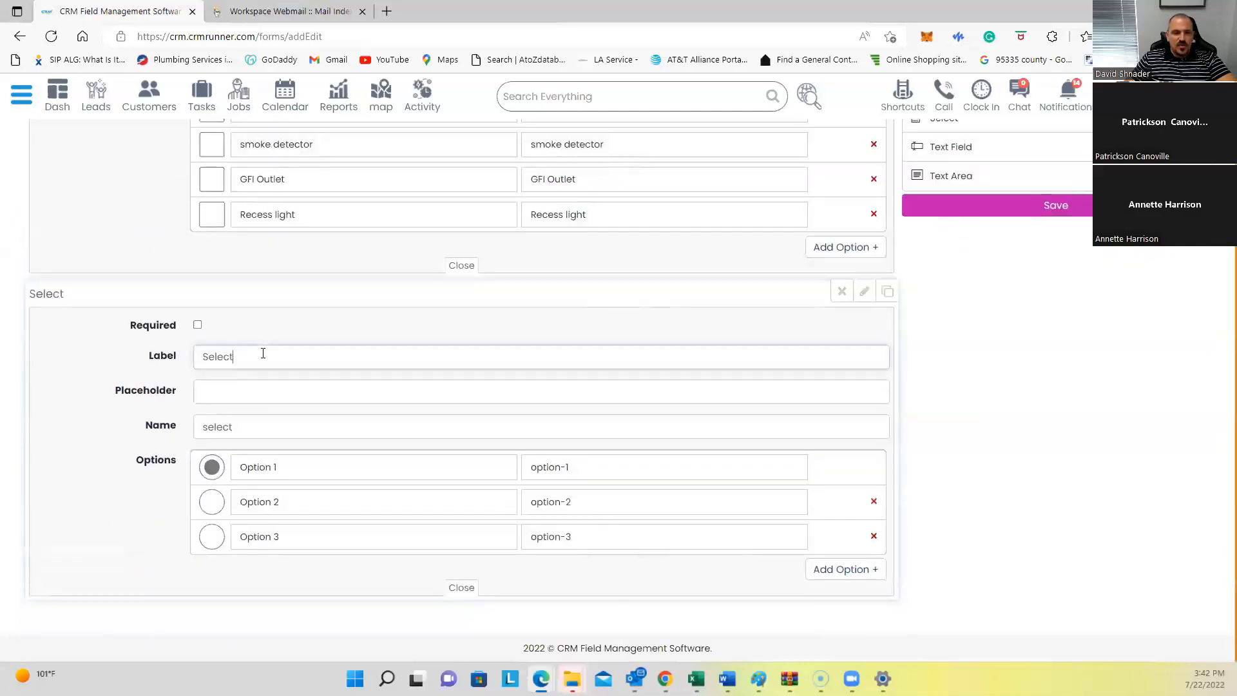
{"action": "double_click", "coordinate": [263, 353]}
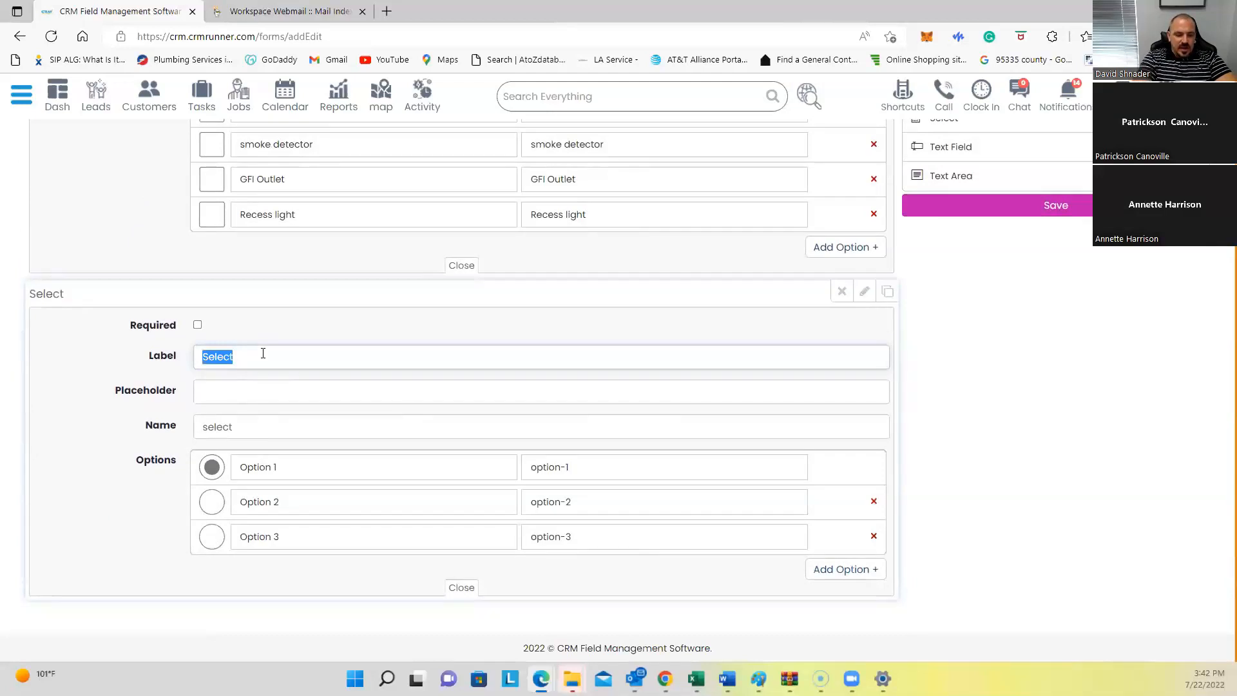
{"action": "type", "text": "Type of client"}
Step: Rename the first option to 'residential' and give it the value residential
{"action": "left_click", "coordinate": [279, 466]}
{"action": "double_click", "coordinate": [279, 467]}
{"action": "type", "text": "re"}
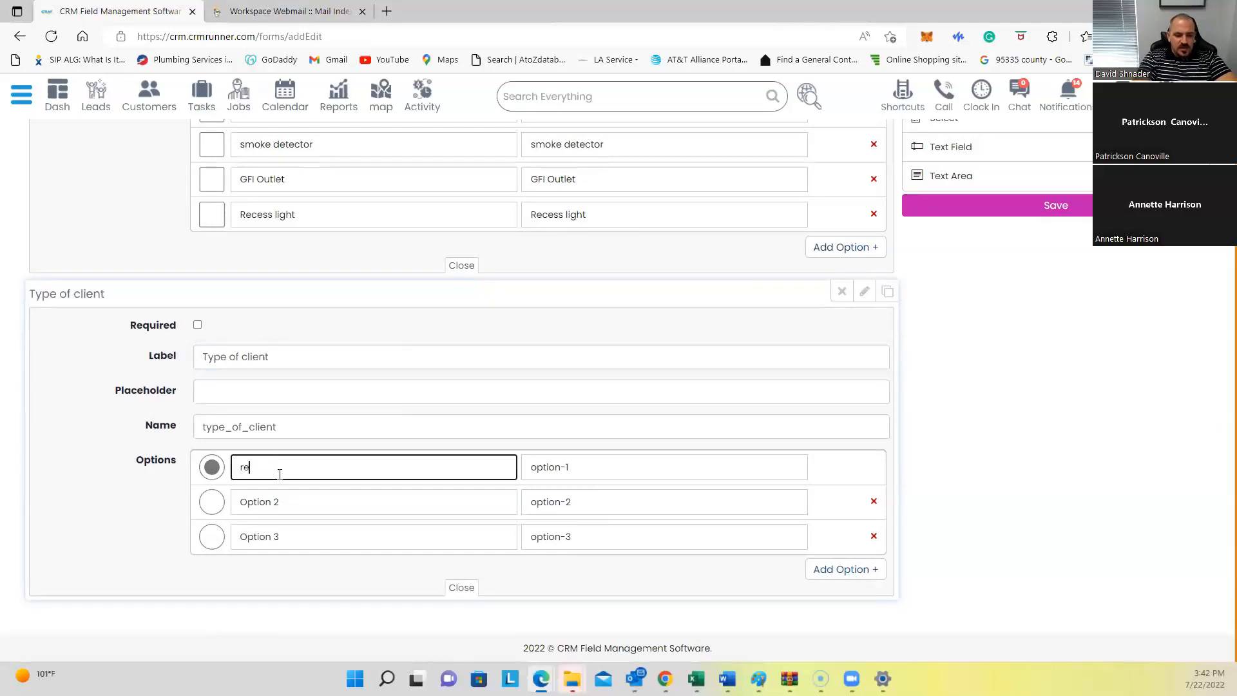
{"action": "type", "text": "sidential"}
{"action": "double_click", "coordinate": [279, 474]}
{"action": "key", "text": "ctrl+c"}
{"action": "key", "text": "Tab"}
{"action": "key", "text": "ctrl+v"}
Step: Rename the second option to 'Commercial' with a matching value, and delete Option 3
{"action": "key", "text": "Tab"}
{"action": "key", "text": "Tab"}
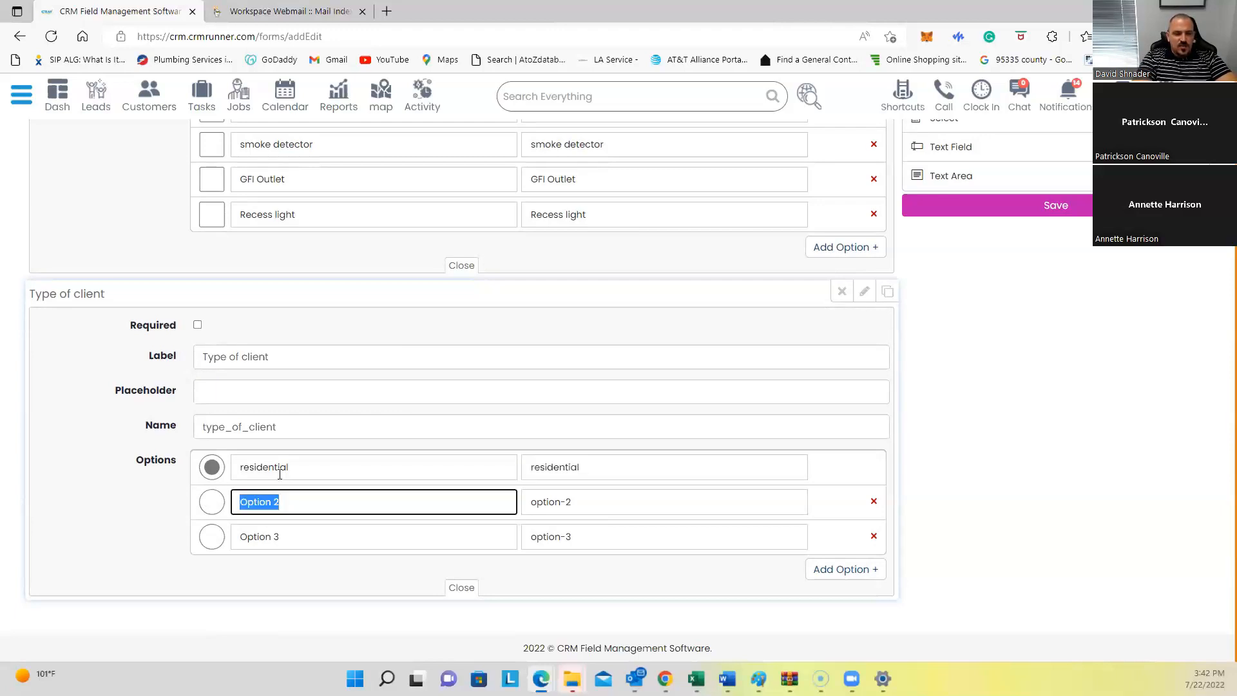
{"action": "type", "text": "Commercial"}
{"action": "key", "text": "ctrl+a"}
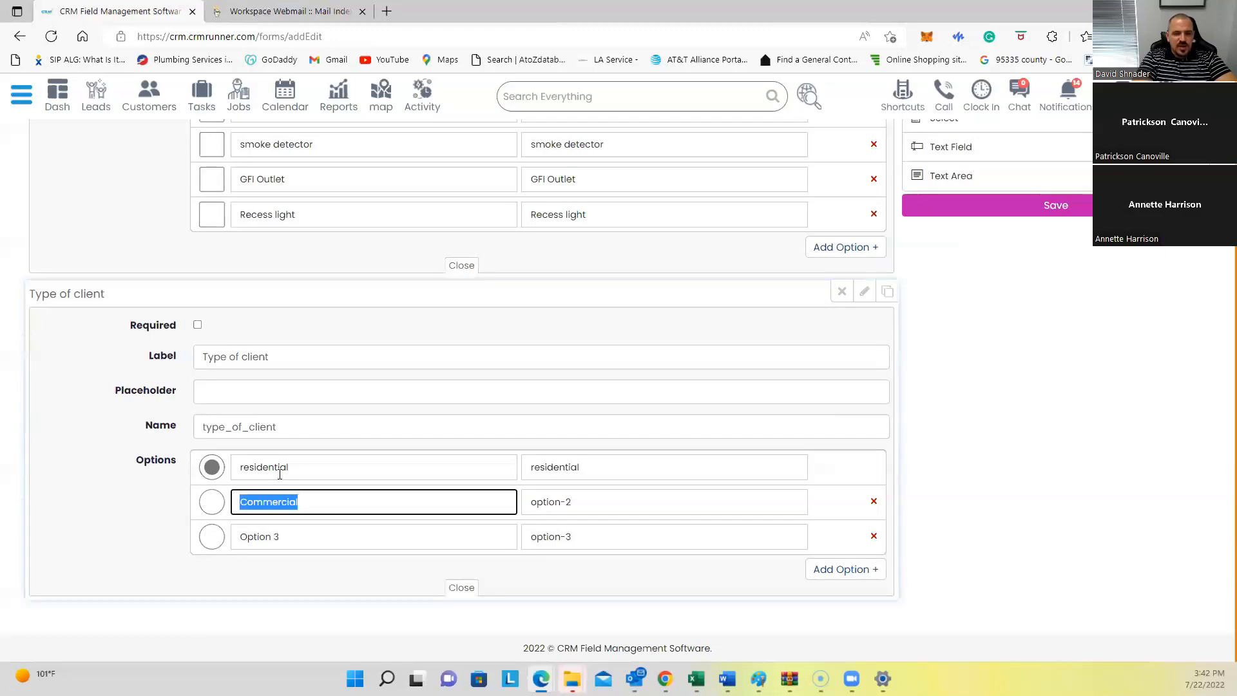
{"action": "key", "text": "ctrl+c"}
{"action": "key", "text": "Tab"}
{"action": "key", "text": "ctrl+v"}
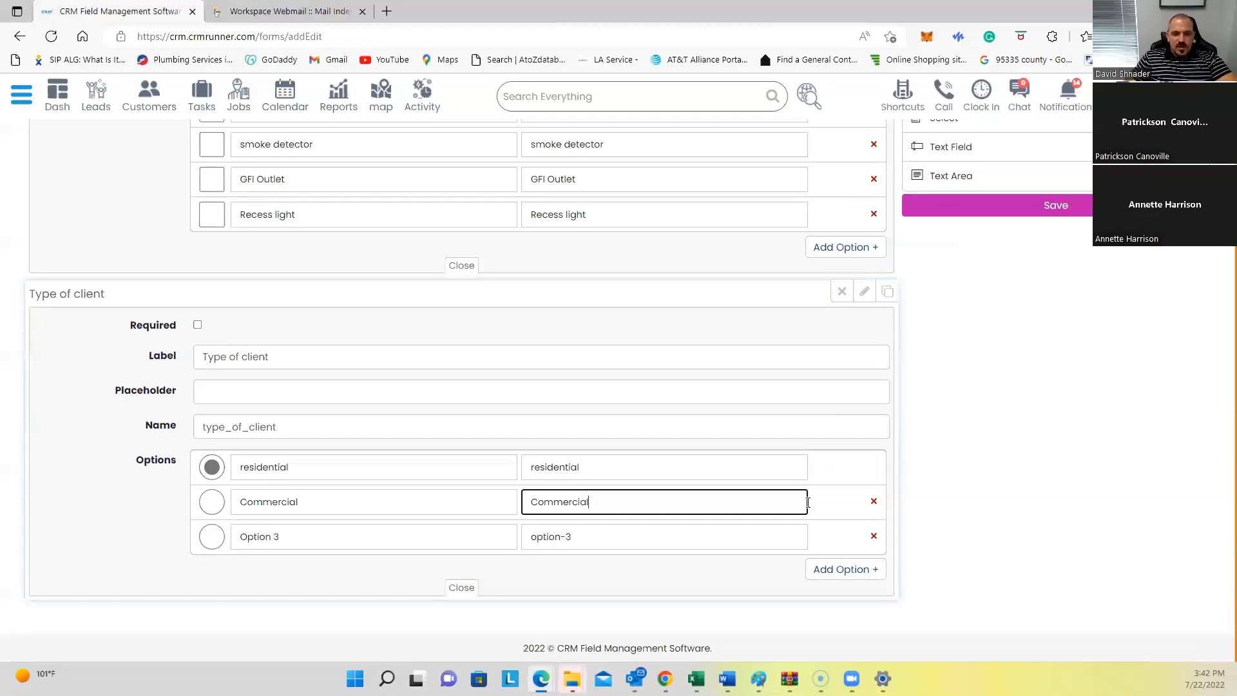
{"action": "left_click", "coordinate": [874, 536]}
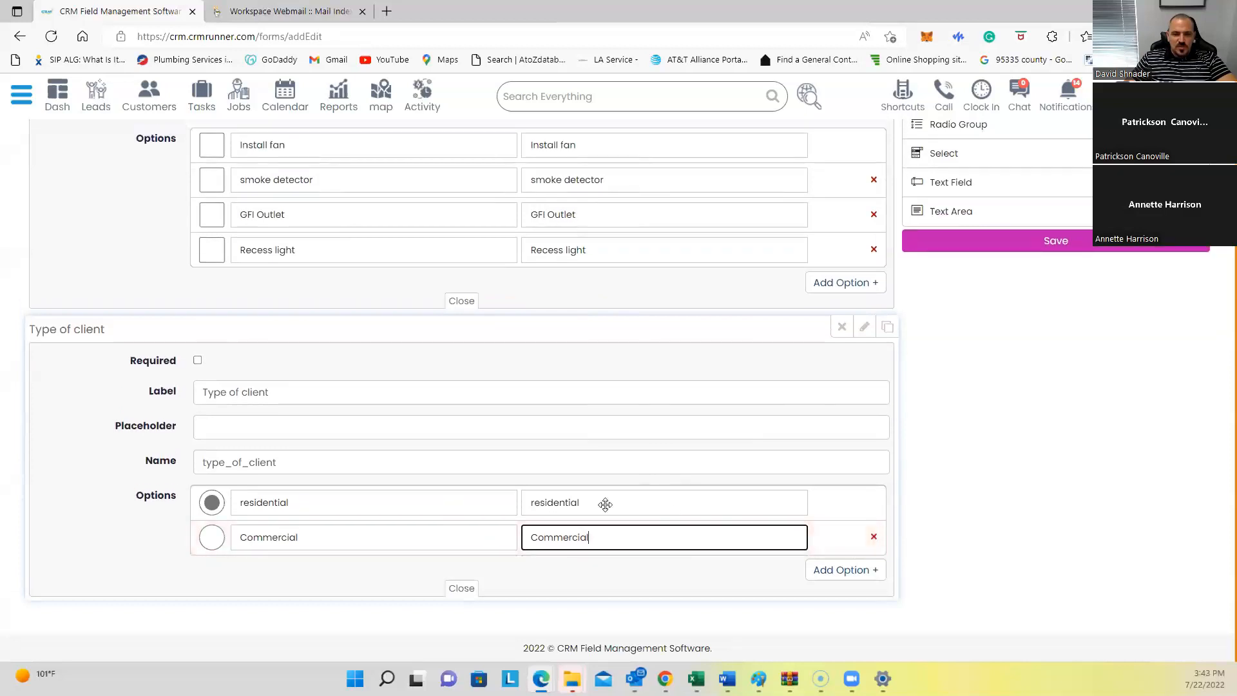
{"action": "scroll", "coordinate": [1002, 290], "scroll_direction": "up", "scroll_amount": 3}
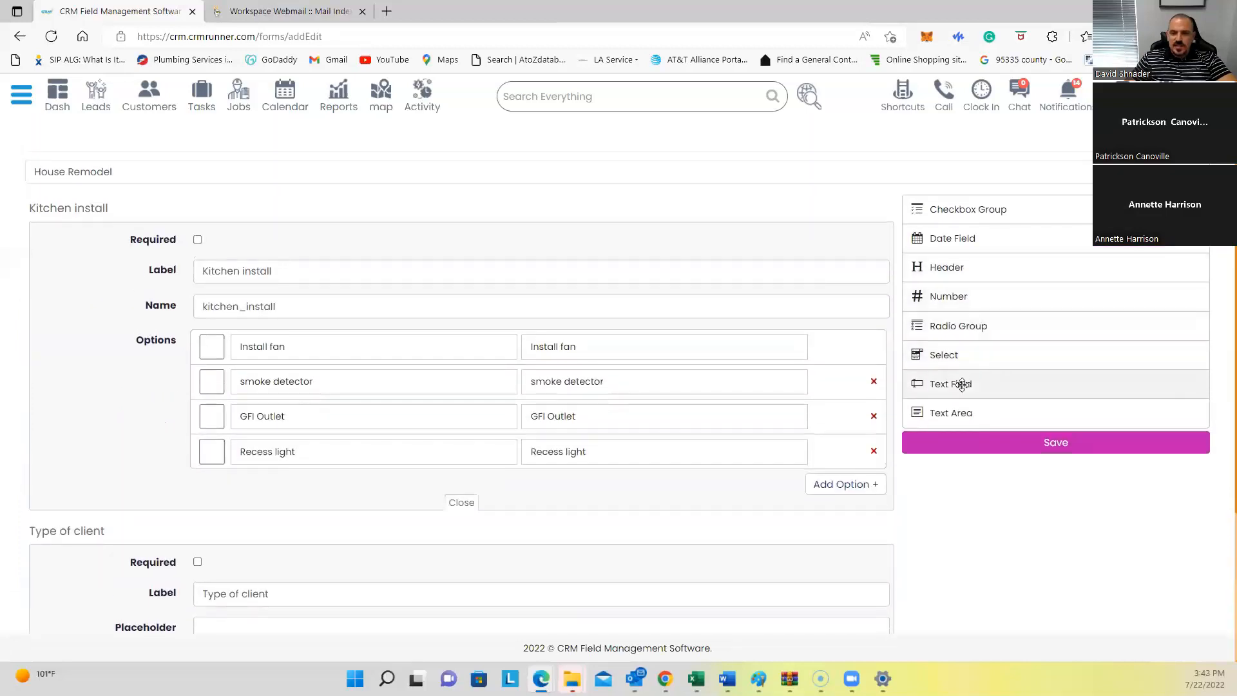
Step: Append a text field labelled 'describe something' to House Remodel and save the form
{"action": "left_click", "coordinate": [962, 384]}
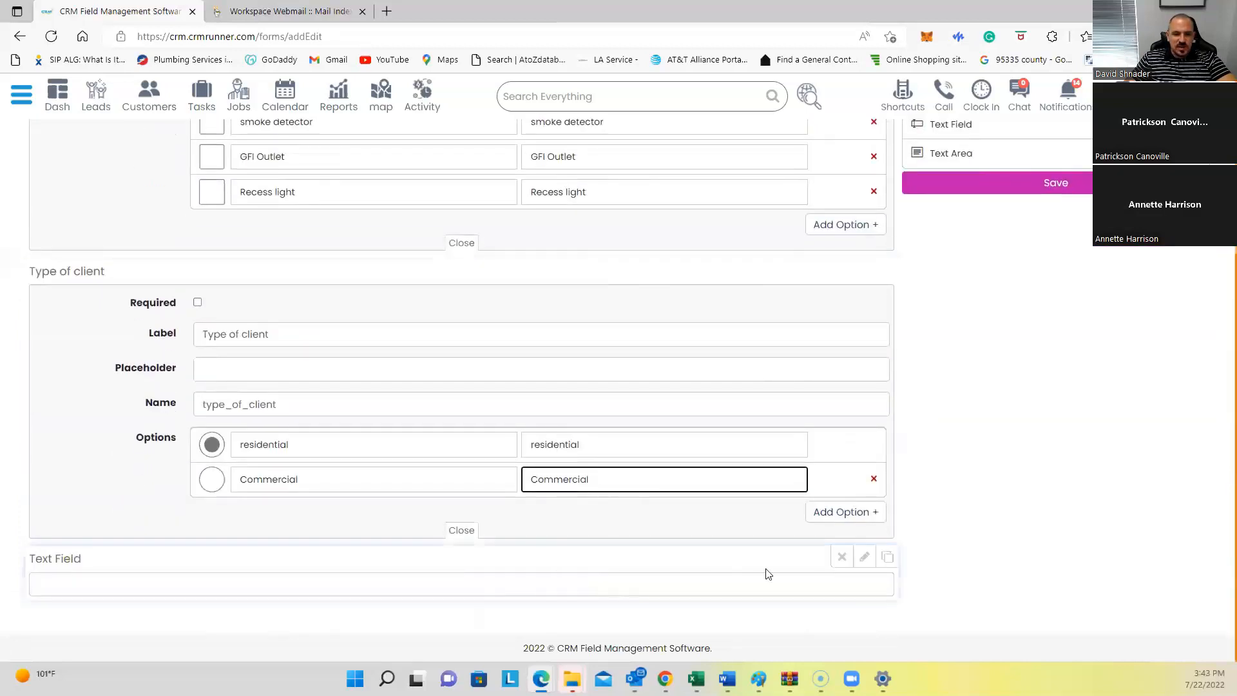
{"action": "left_click", "coordinate": [864, 558]}
{"action": "triple_click", "coordinate": [353, 496]}
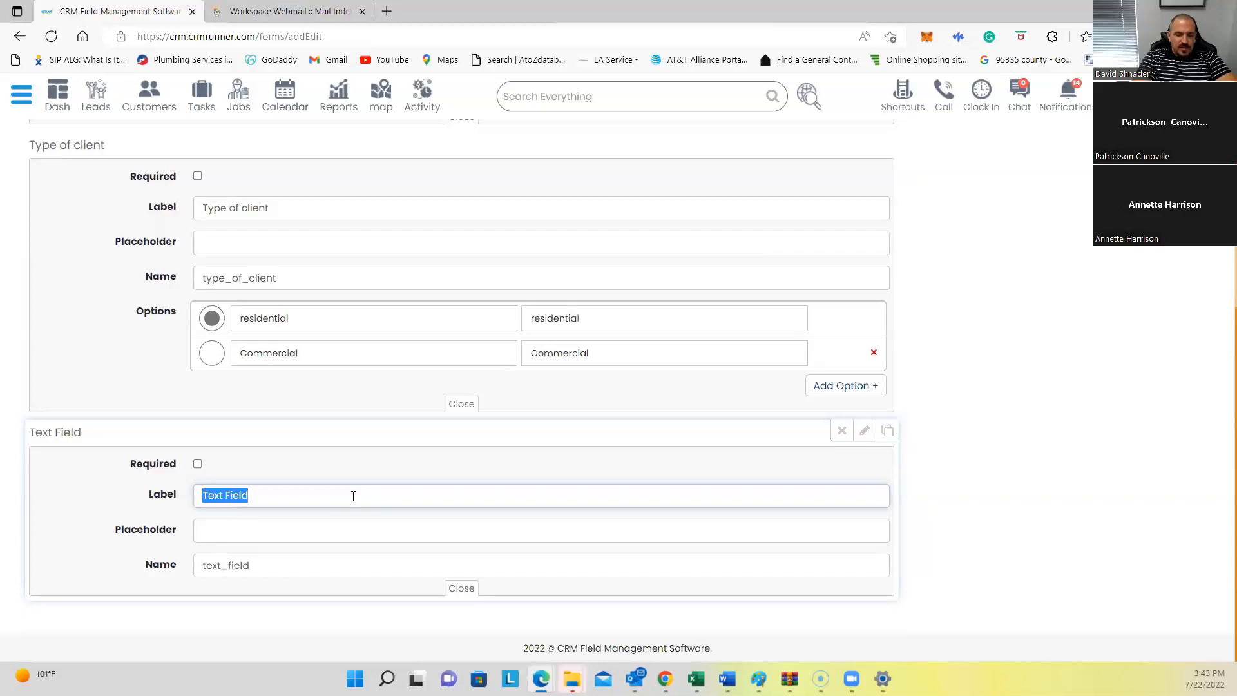
{"action": "type", "text": "descri"}
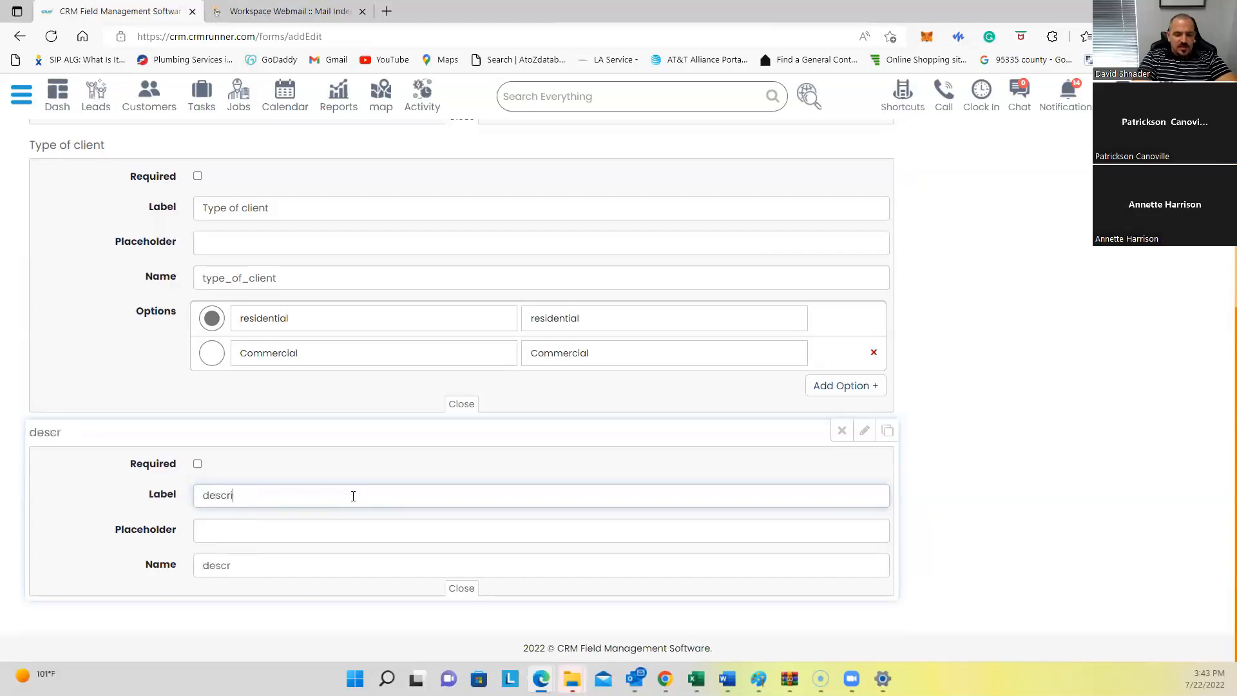
{"action": "type", "text": "be something"}
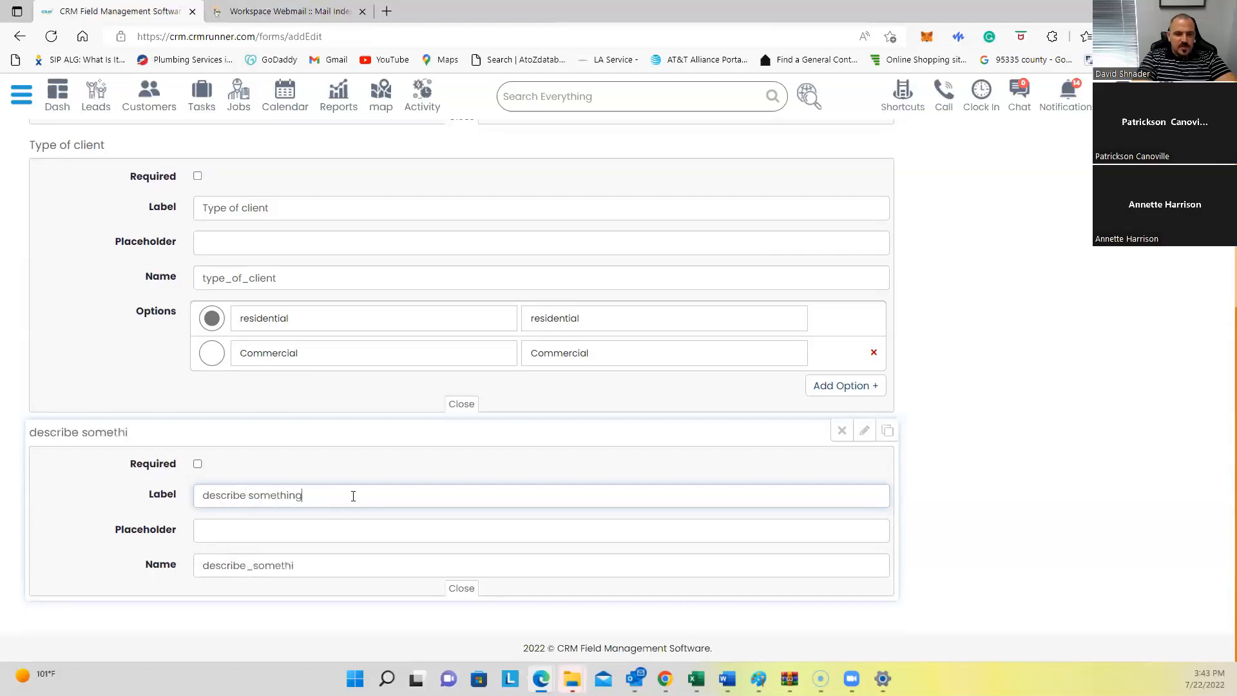
{"action": "scroll", "coordinate": [814, 419], "scroll_direction": "up", "scroll_amount": 5}
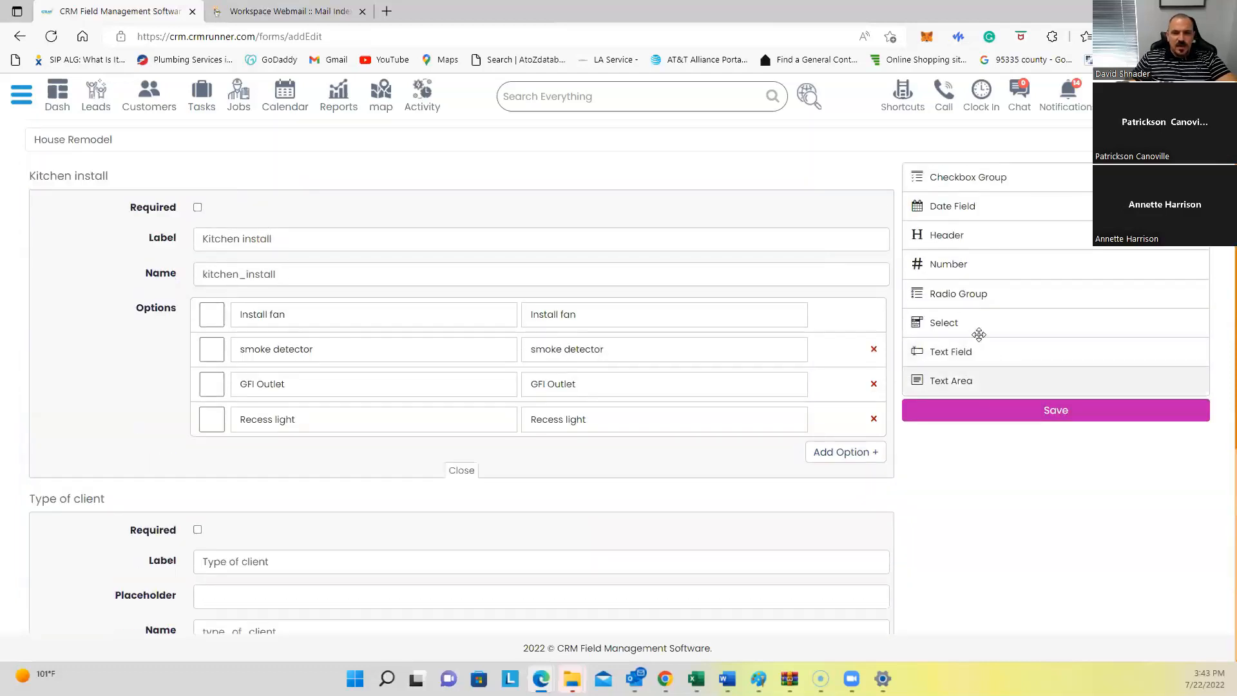
{"action": "scroll", "coordinate": [968, 290], "scroll_direction": "down", "scroll_amount": 4}
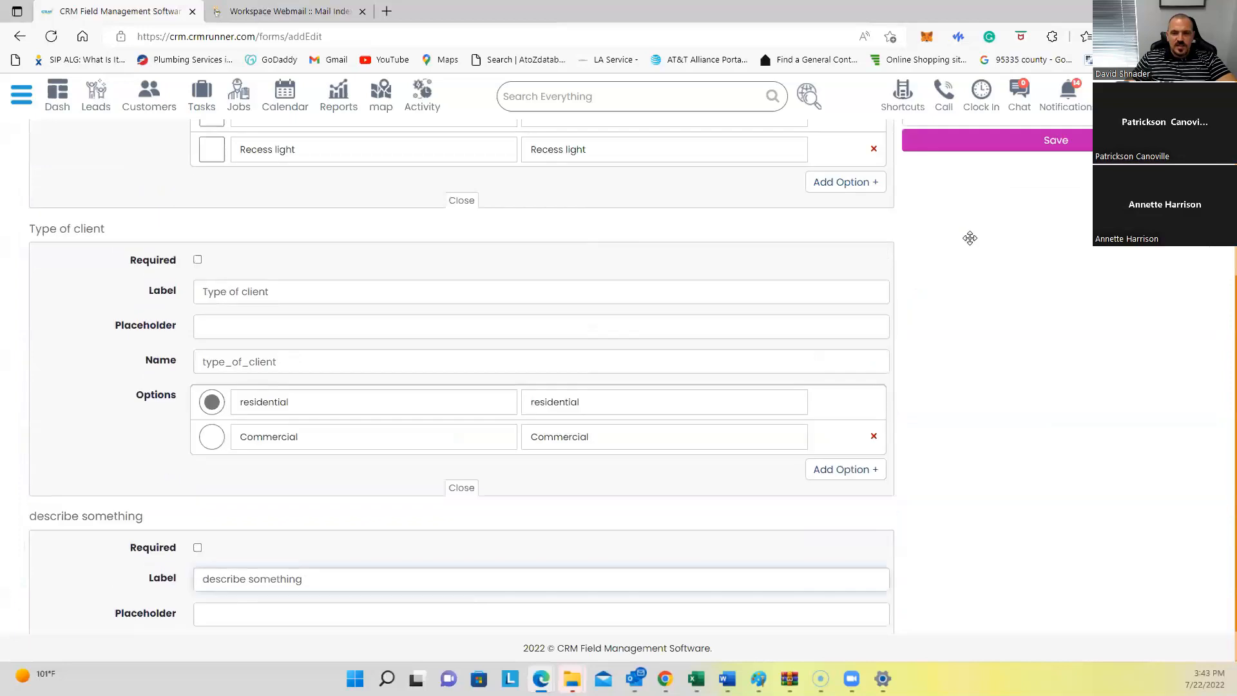
{"action": "scroll", "coordinate": [1017, 319], "scroll_direction": "up", "scroll_amount": 3}
{"action": "left_click", "coordinate": [1017, 321]}
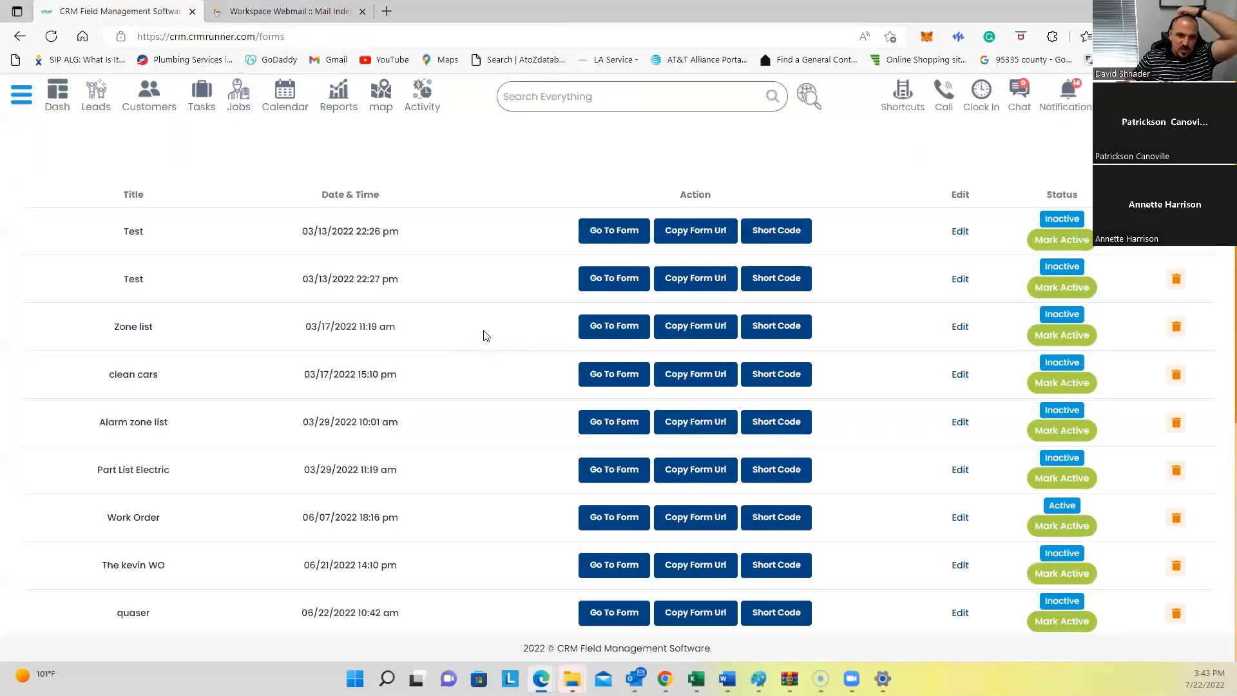
Step: Test-fill House Remodel: tick Install fan, smoke detector and GFI Outlet, choose Commercial, and enter 'client is ready to'
{"action": "scroll", "coordinate": [480, 386], "scroll_direction": "down", "scroll_amount": 5}
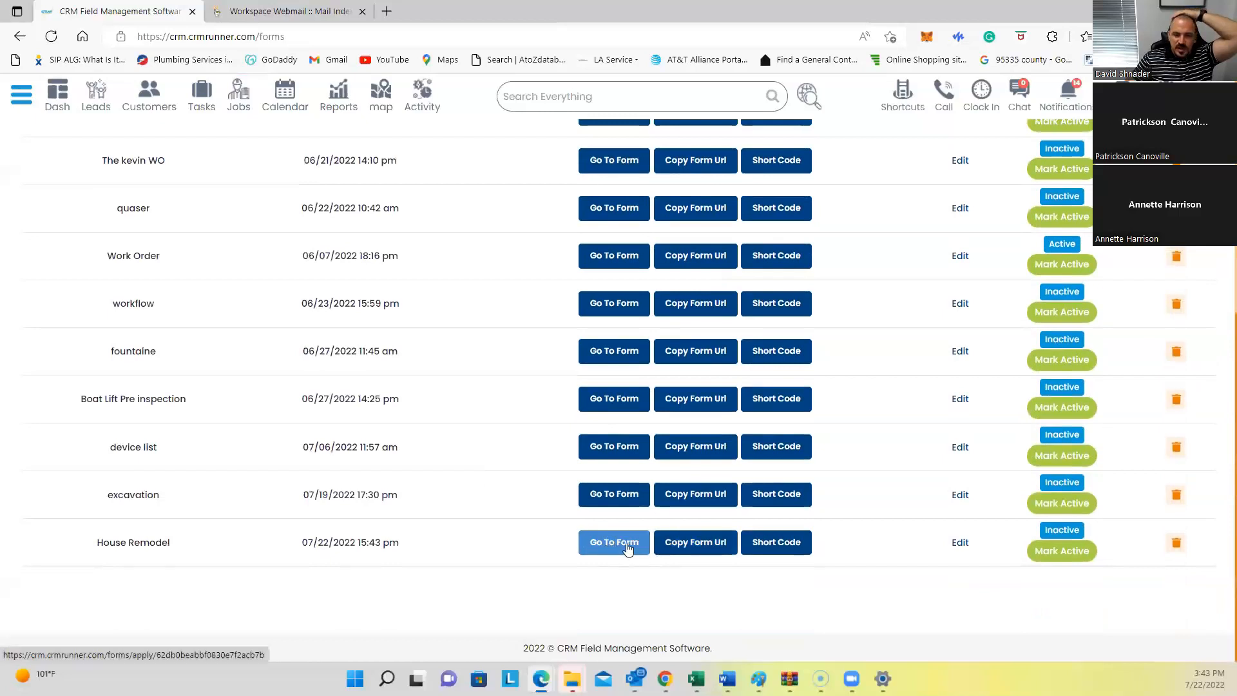
{"action": "left_click", "coordinate": [623, 541]}
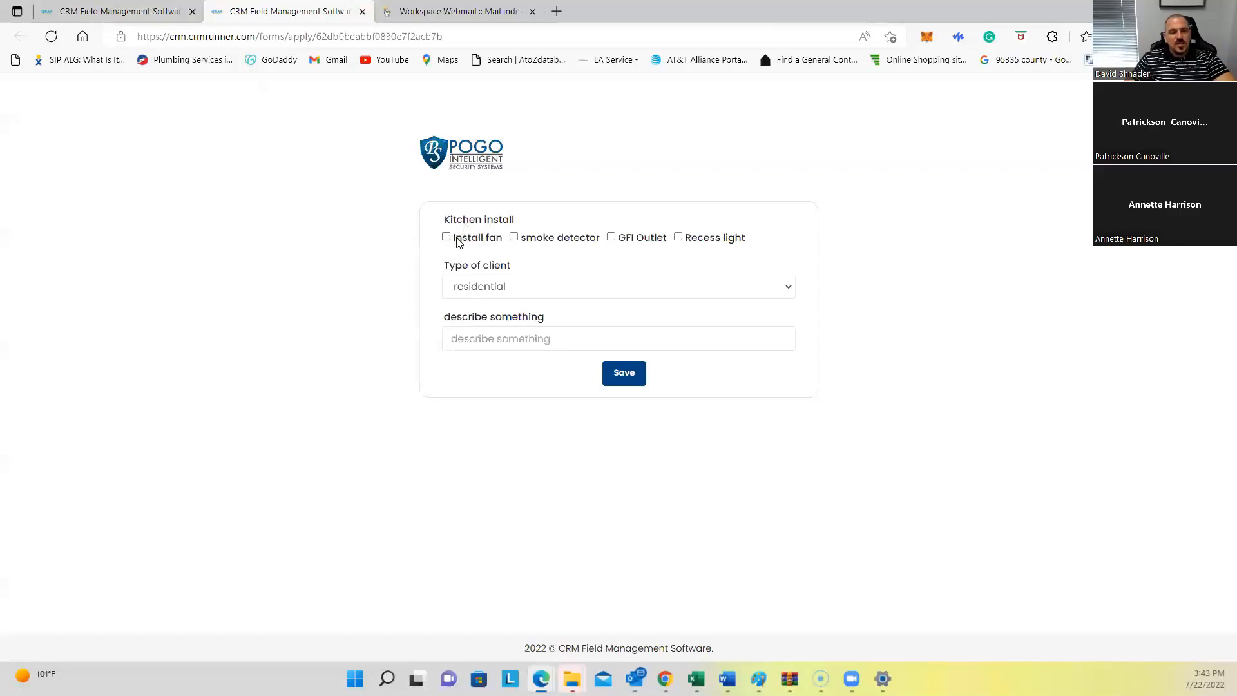
{"action": "left_click", "coordinate": [447, 237]}
{"action": "left_click", "coordinate": [513, 237]}
{"action": "left_click", "coordinate": [611, 237]}
{"action": "left_click", "coordinate": [530, 290]}
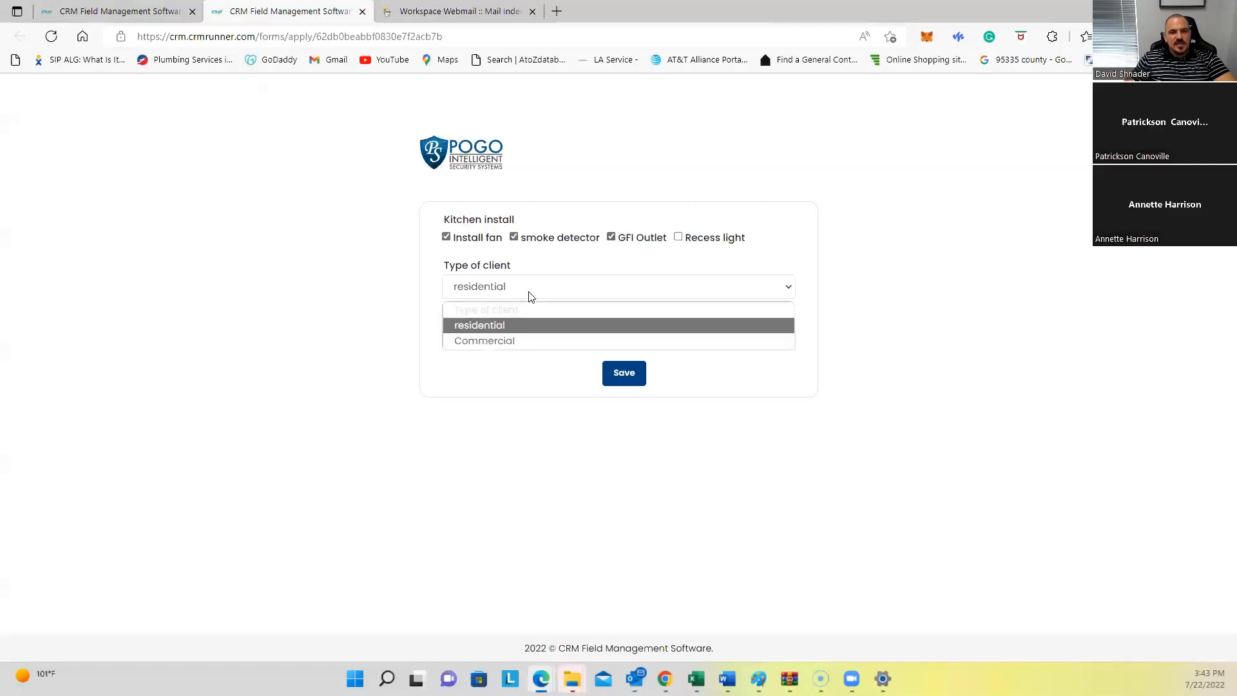
{"action": "left_click", "coordinate": [520, 338]}
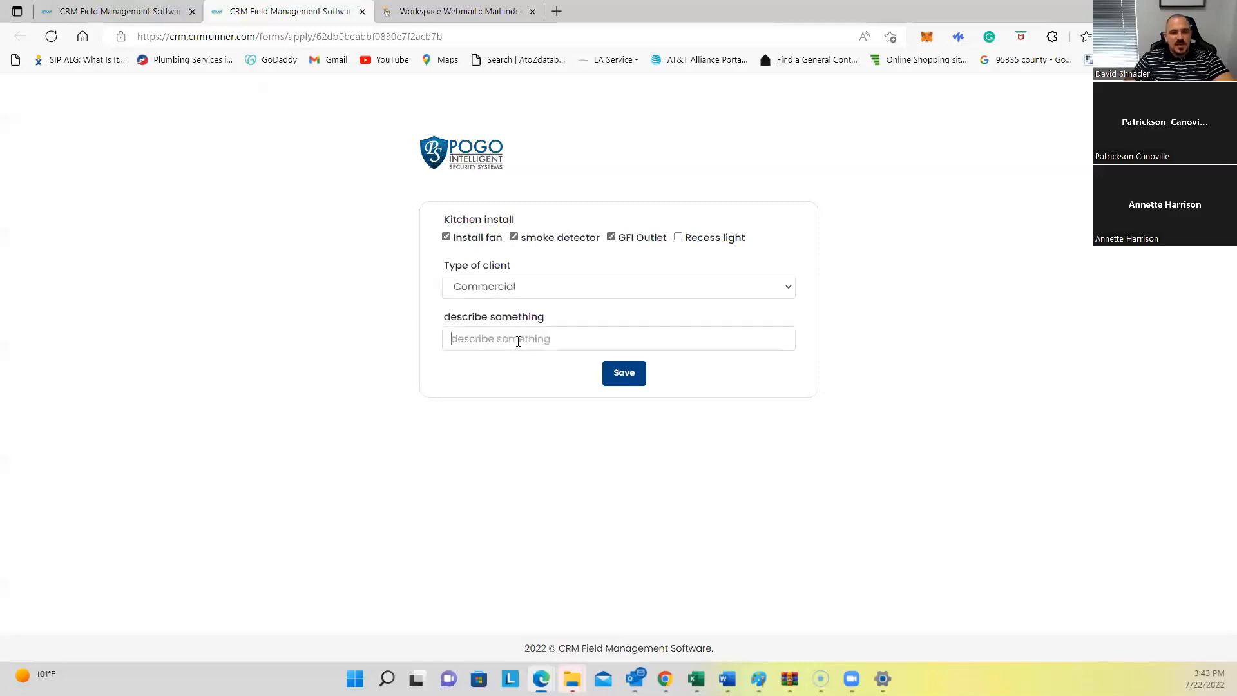
{"action": "type", "text": "client is ready to"}
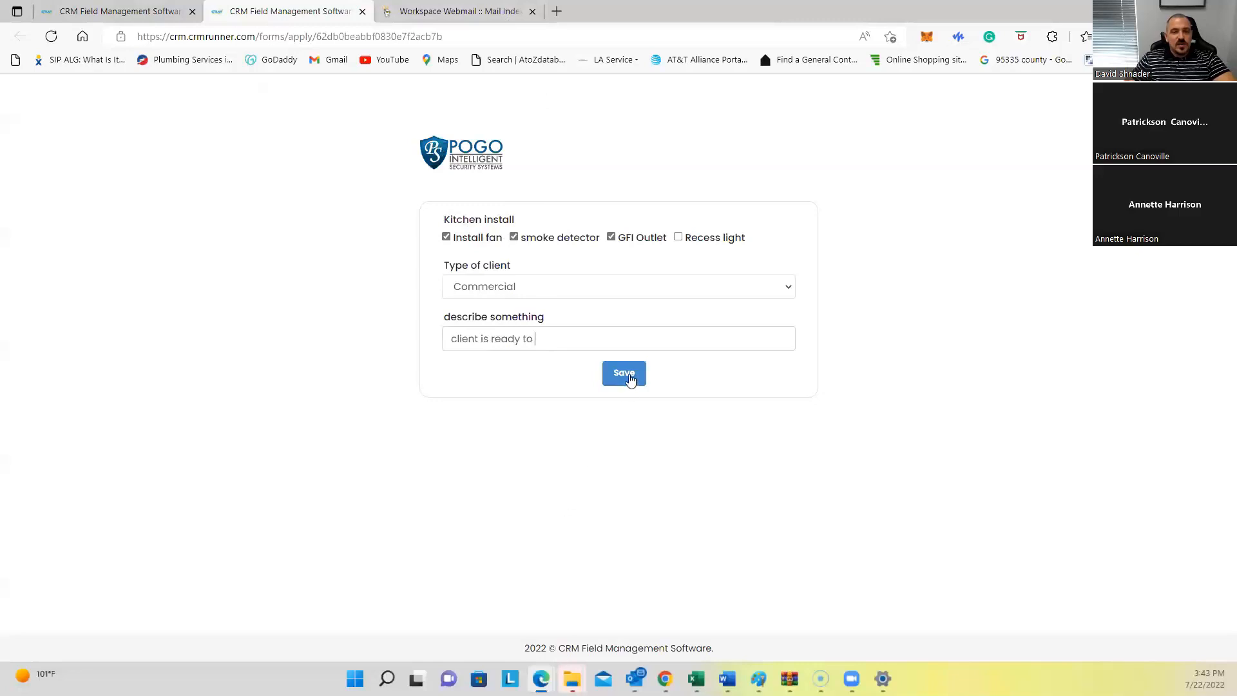
{"action": "left_click", "coordinate": [363, 11]}
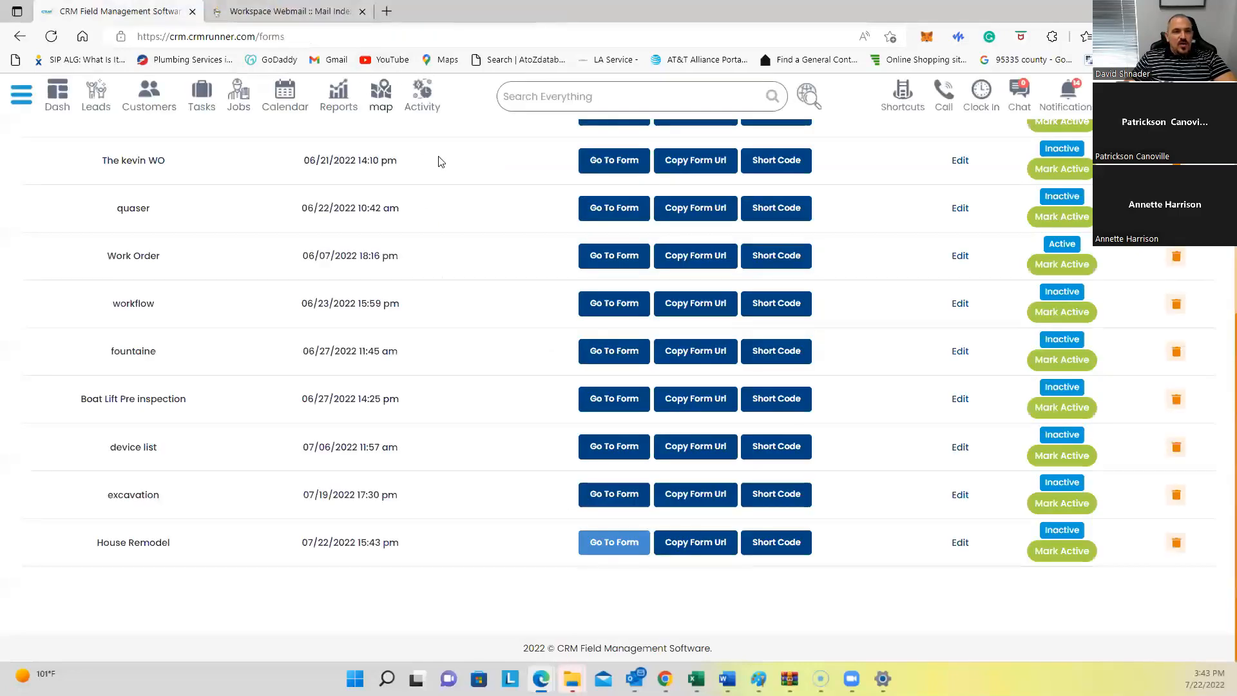
Step: Go to Customization > Job Category from the main navigation menu
{"action": "scroll", "coordinate": [470, 194], "scroll_direction": "up", "scroll_amount": 6}
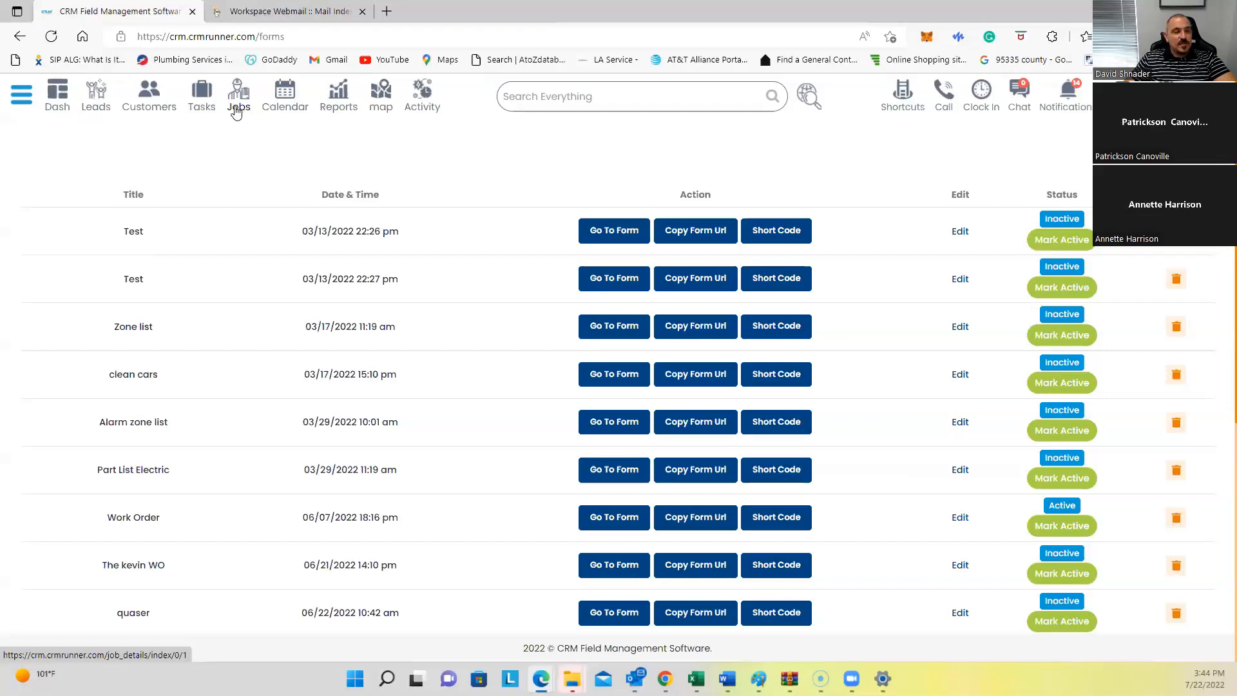
{"action": "left_click", "coordinate": [17, 100]}
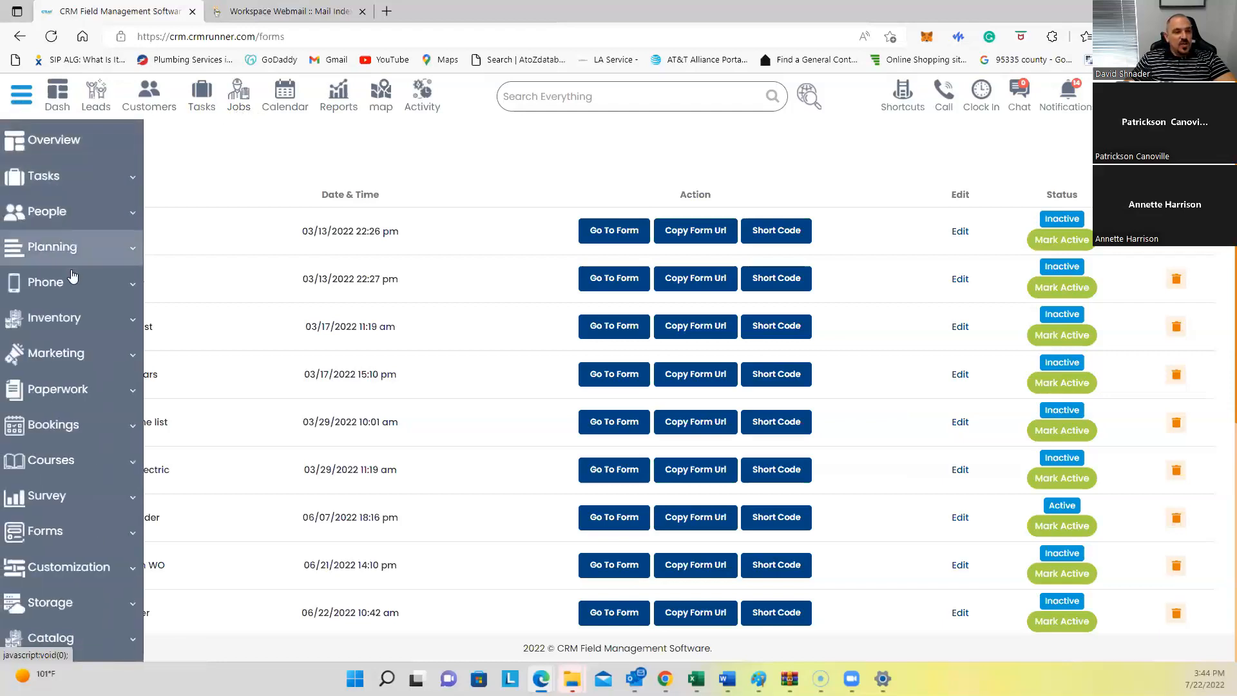
{"action": "scroll", "coordinate": [77, 322], "scroll_direction": "down", "scroll_amount": 1}
{"action": "left_click", "coordinate": [71, 545]}
{"action": "scroll", "coordinate": [93, 483], "scroll_direction": "down", "scroll_amount": 5}
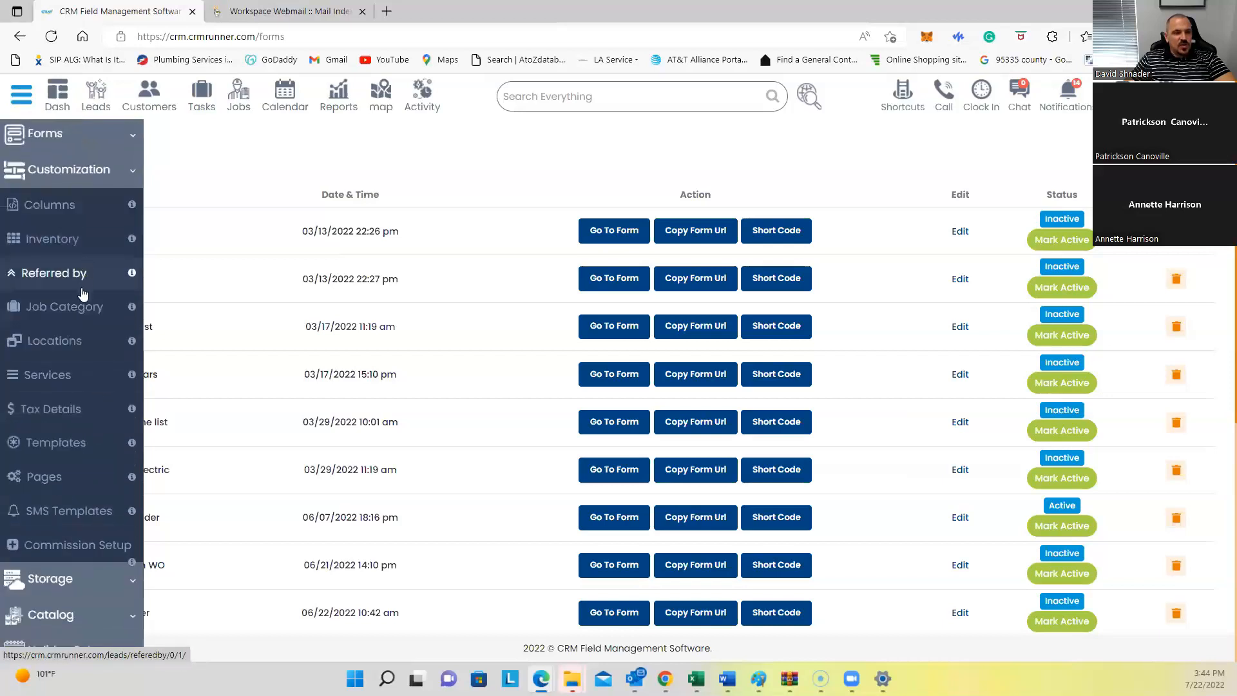
{"action": "left_click", "coordinate": [80, 308]}
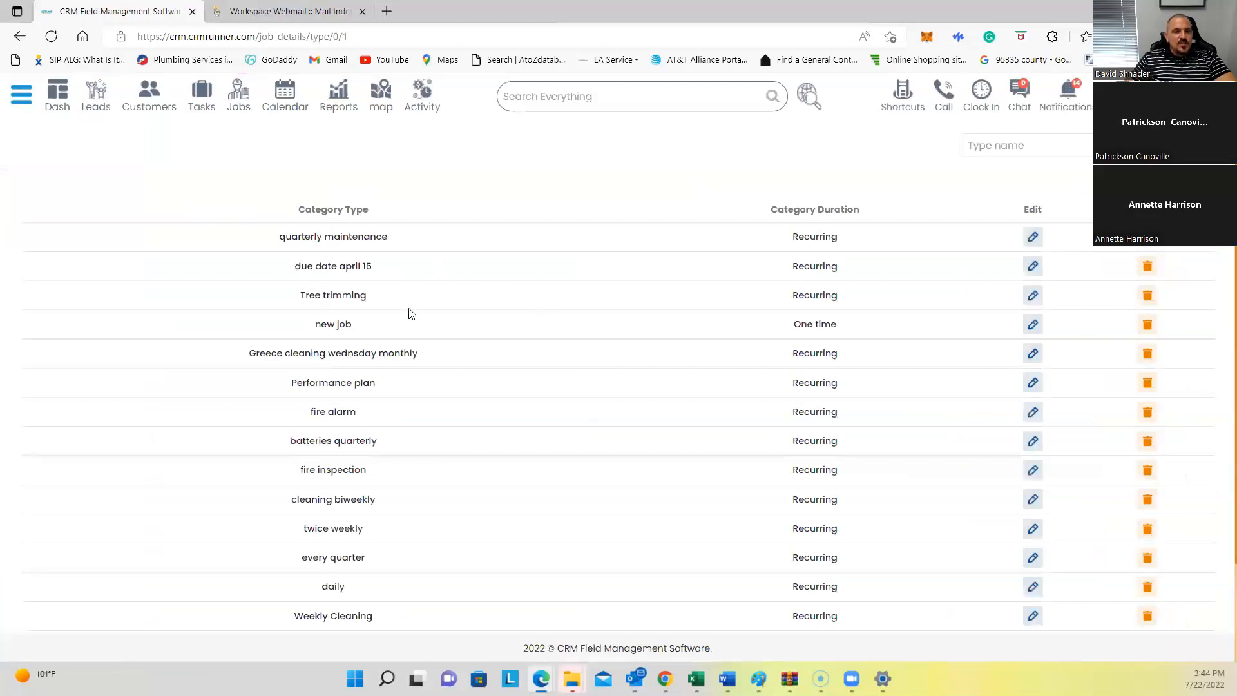
Step: Add a recurring job category titled 'Generator maintenance', correcting the misspelled title
{"action": "left_click", "coordinate": [1179, 145]}
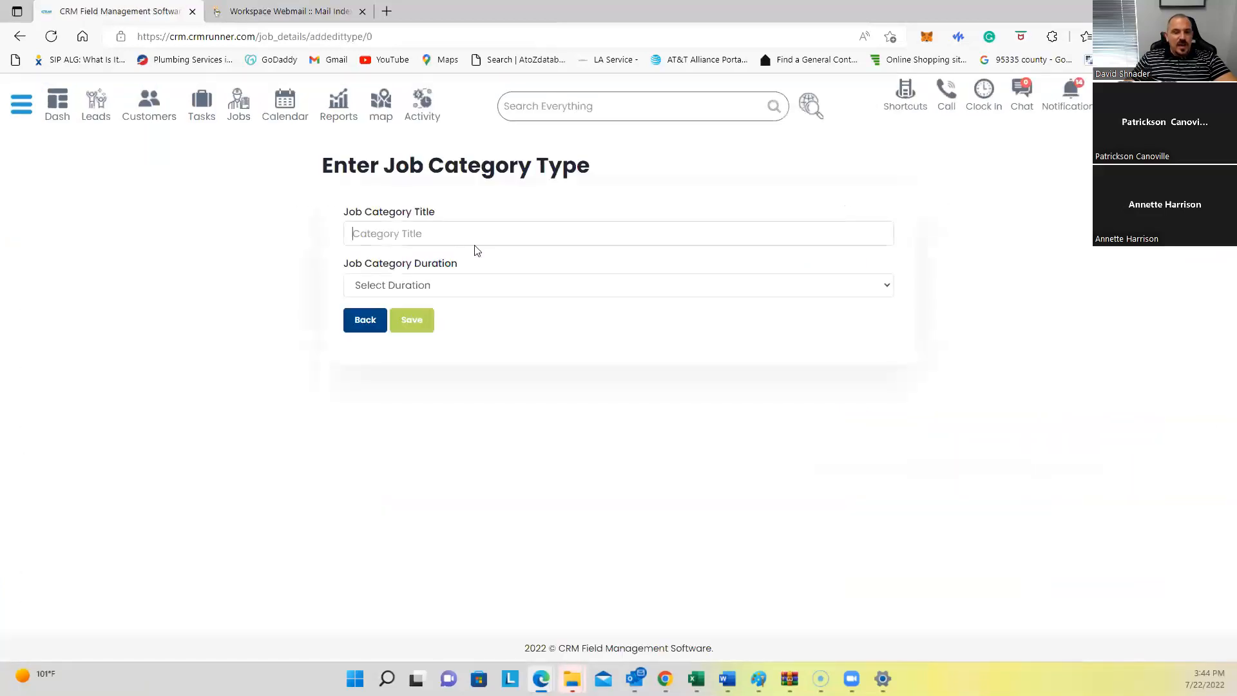
{"action": "type", "text": "Generator ma"}
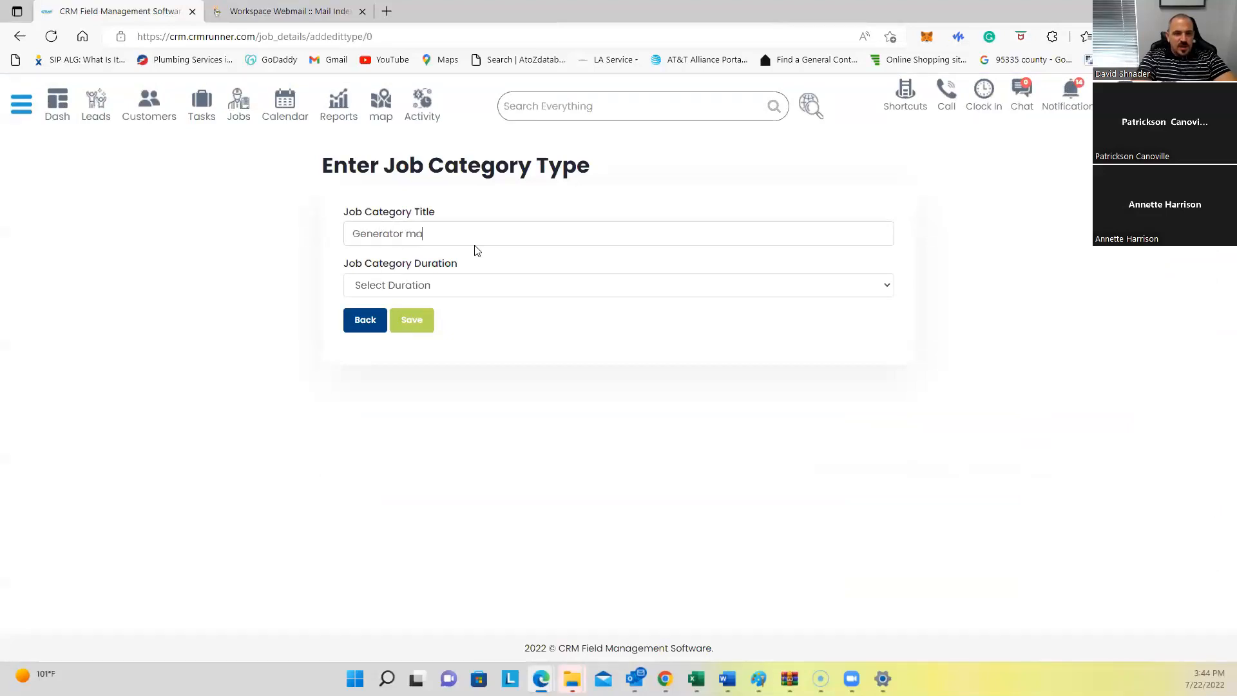
{"action": "type", "text": "iutnance"}
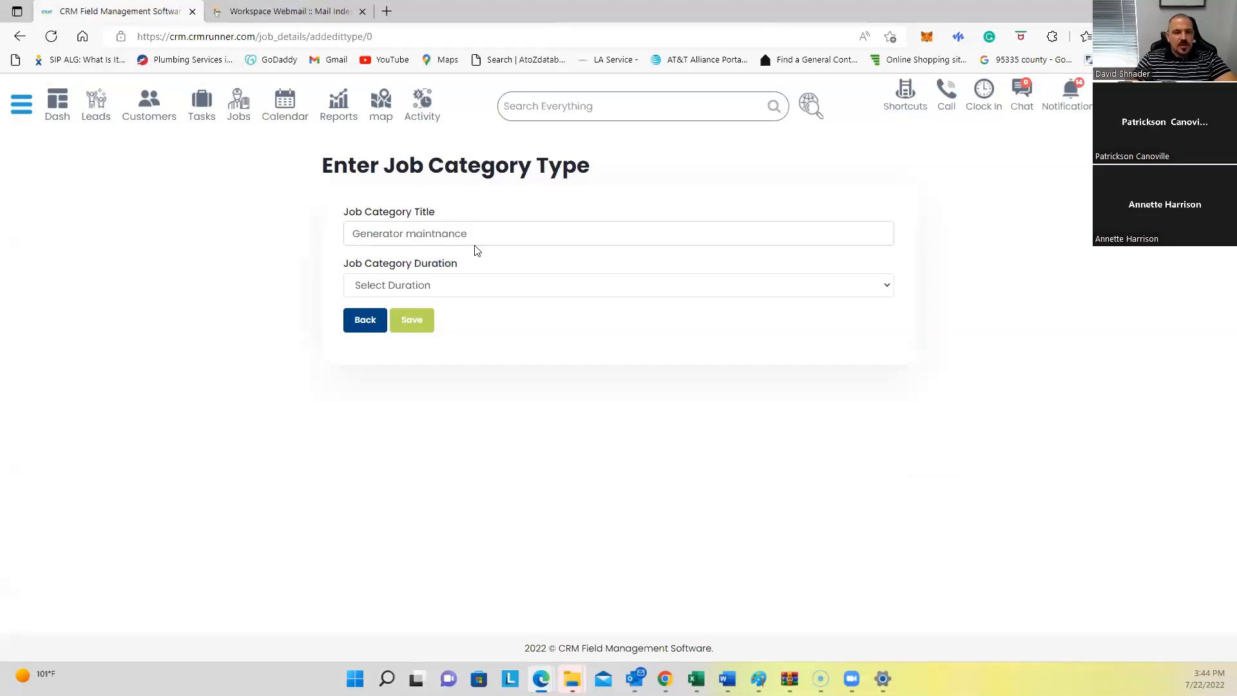
{"action": "left_click", "coordinate": [476, 285]}
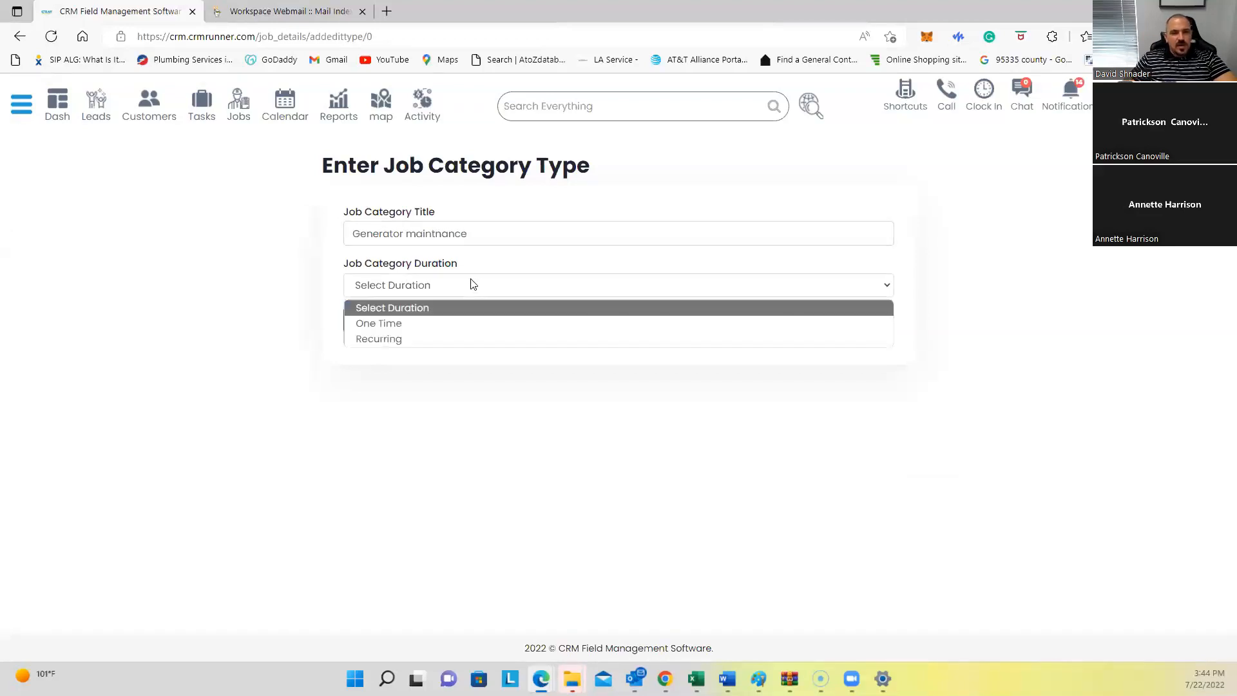
{"action": "left_click", "coordinate": [433, 336]}
{"action": "right_click", "coordinate": [450, 233]}
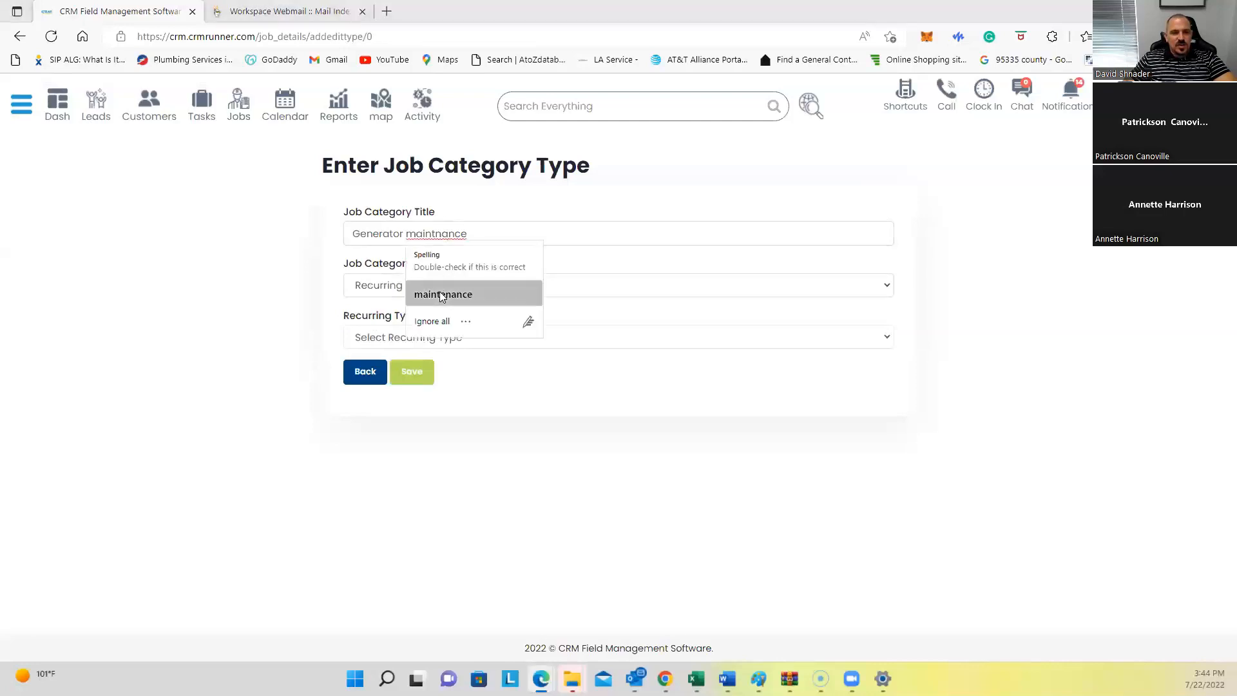
{"action": "left_click", "coordinate": [443, 294]}
Step: Set the category's recurrence to Half Yearly and save it
{"action": "left_click", "coordinate": [436, 339]}
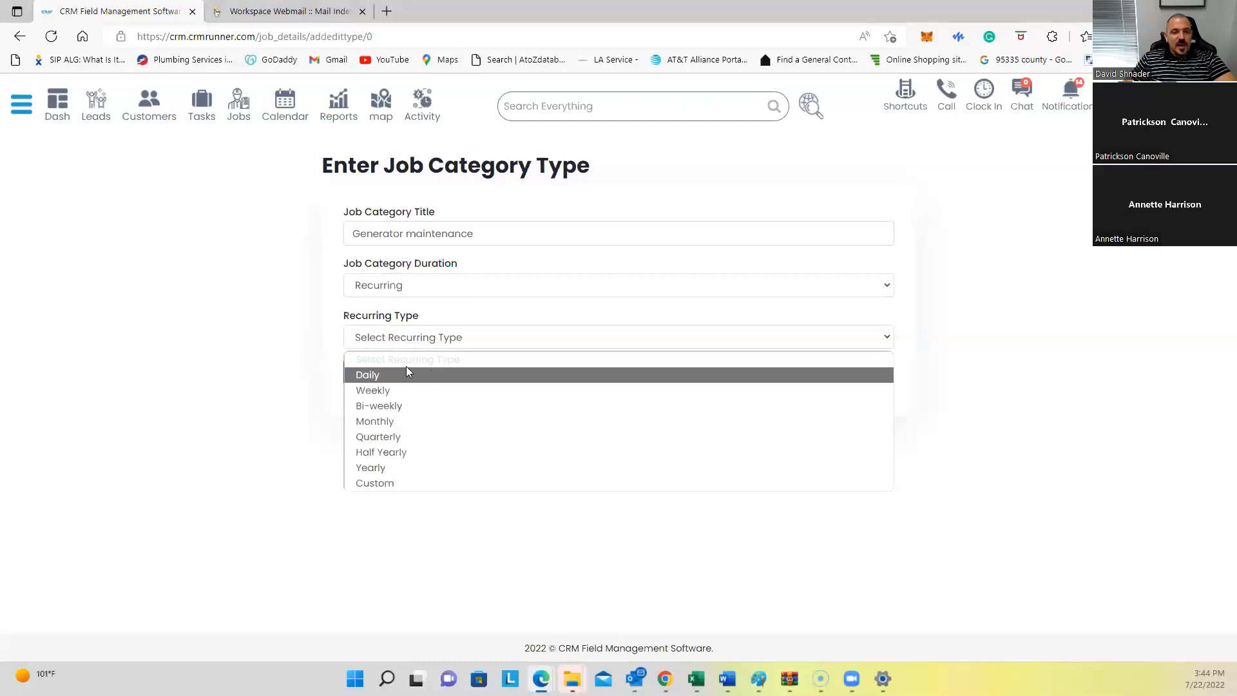
{"action": "left_click", "coordinate": [371, 454]}
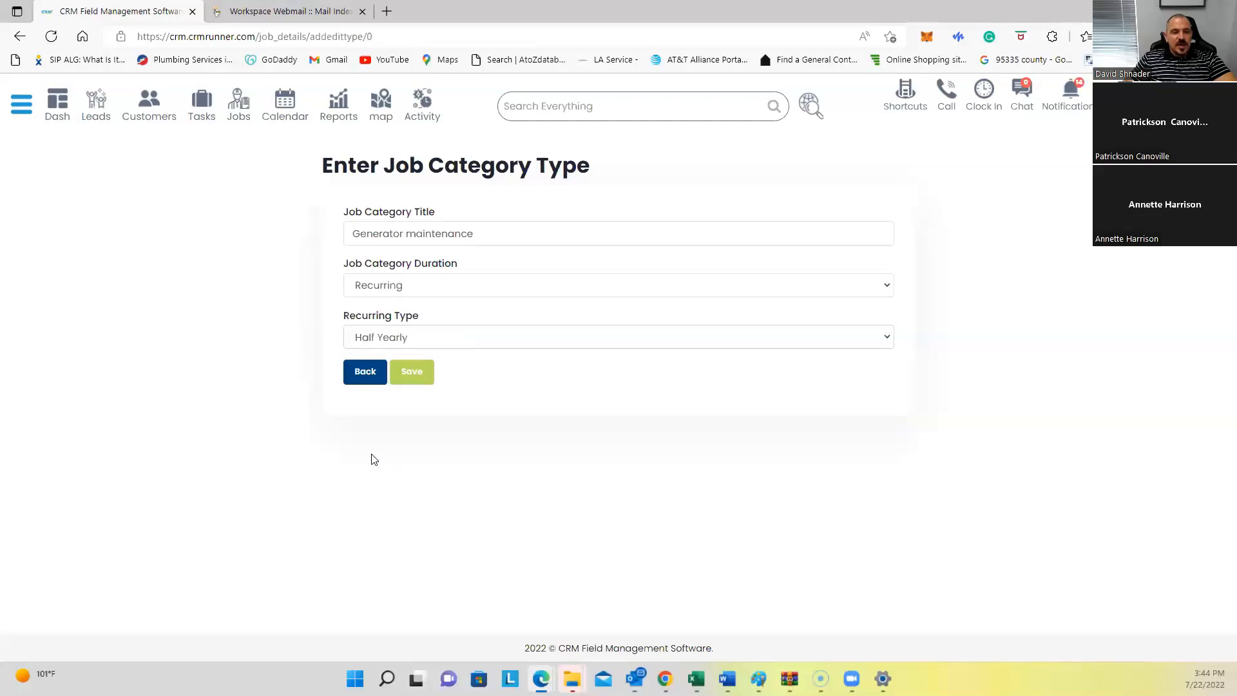
{"action": "left_click", "coordinate": [406, 344]}
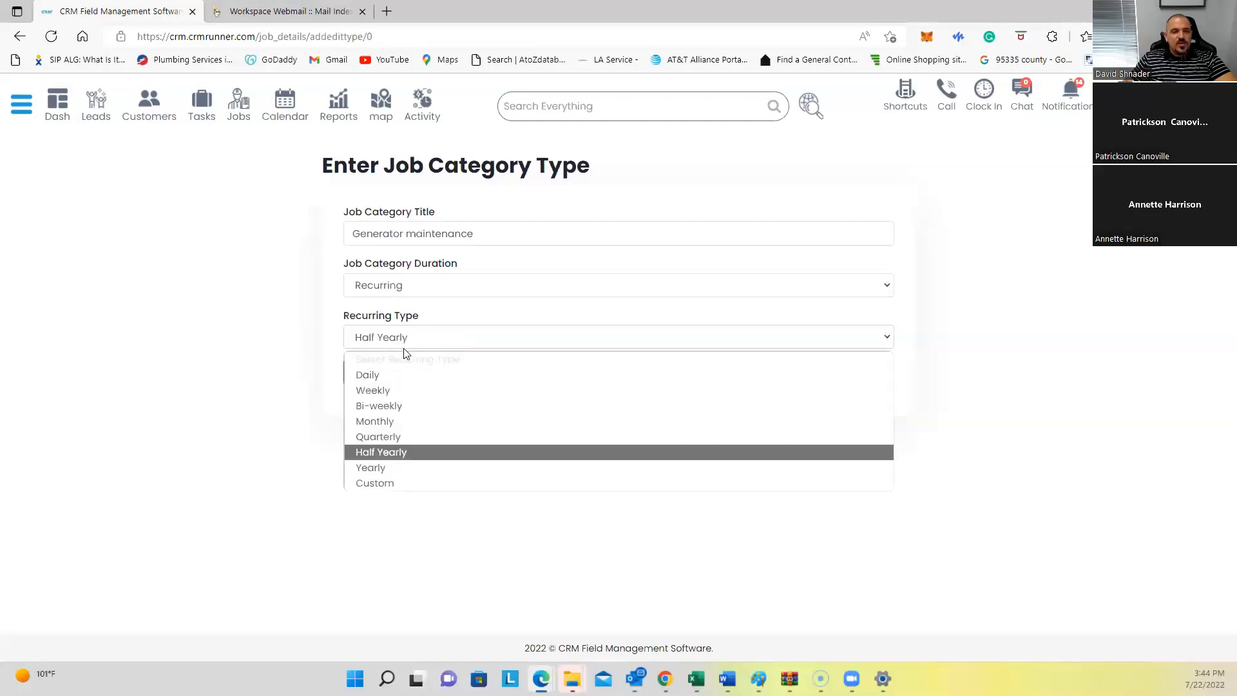
{"action": "left_click", "coordinate": [388, 483]}
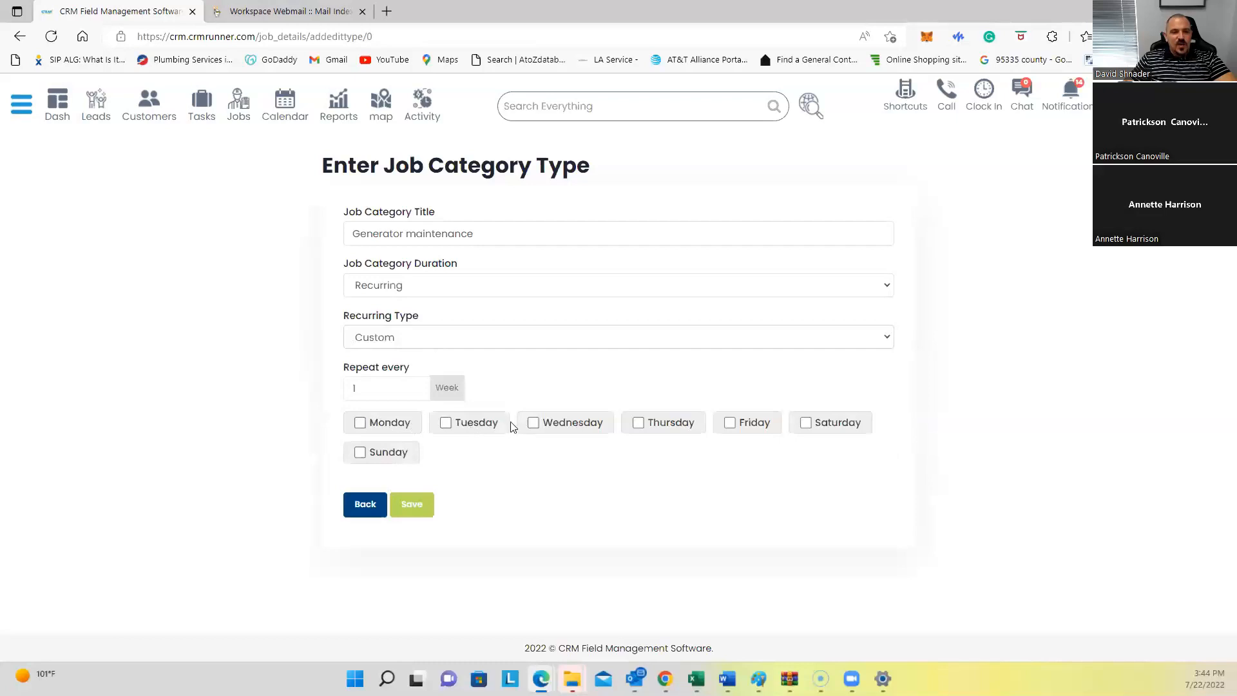
{"action": "left_click", "coordinate": [533, 423]}
{"action": "left_click_drag", "start_coordinate": [395, 395], "coordinate": [298, 398]}
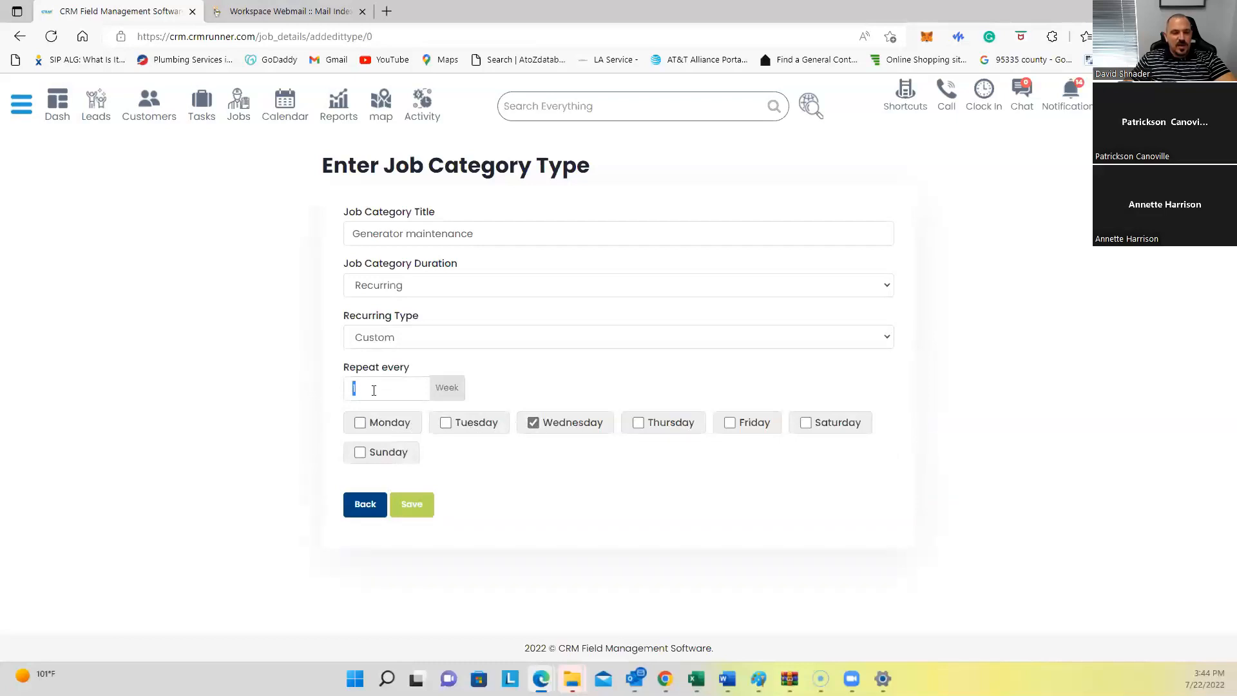
{"action": "left_click", "coordinate": [533, 423]}
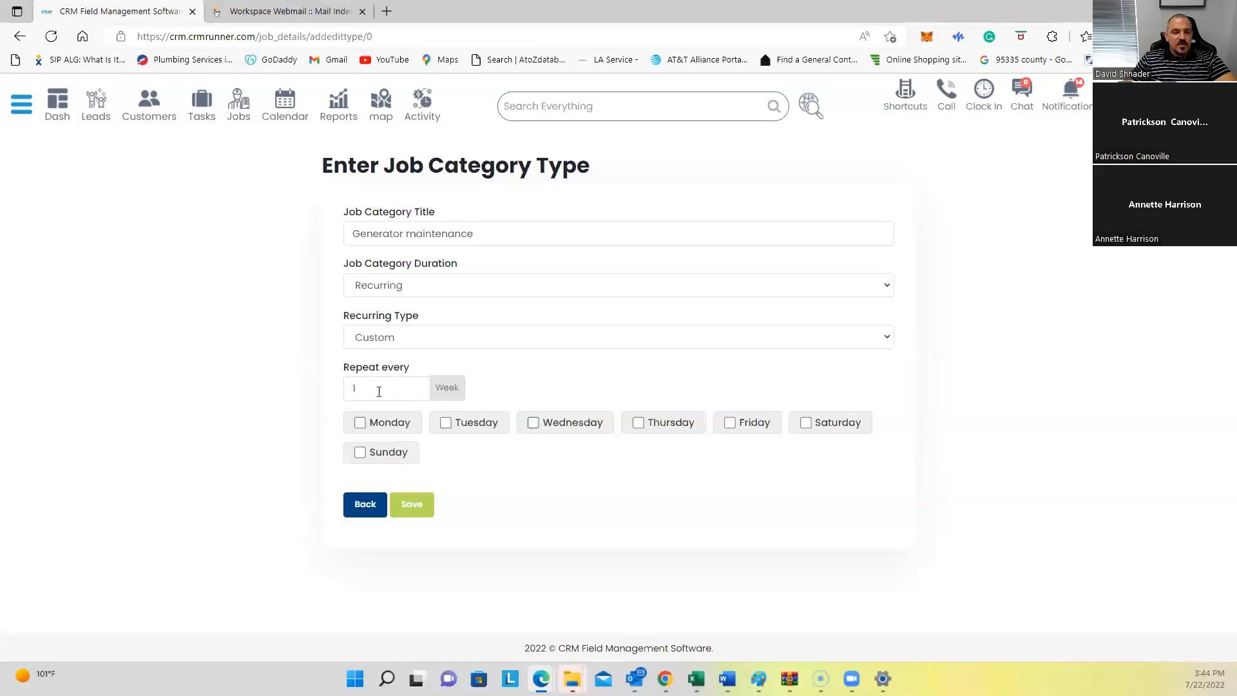
{"action": "left_click", "coordinate": [427, 344]}
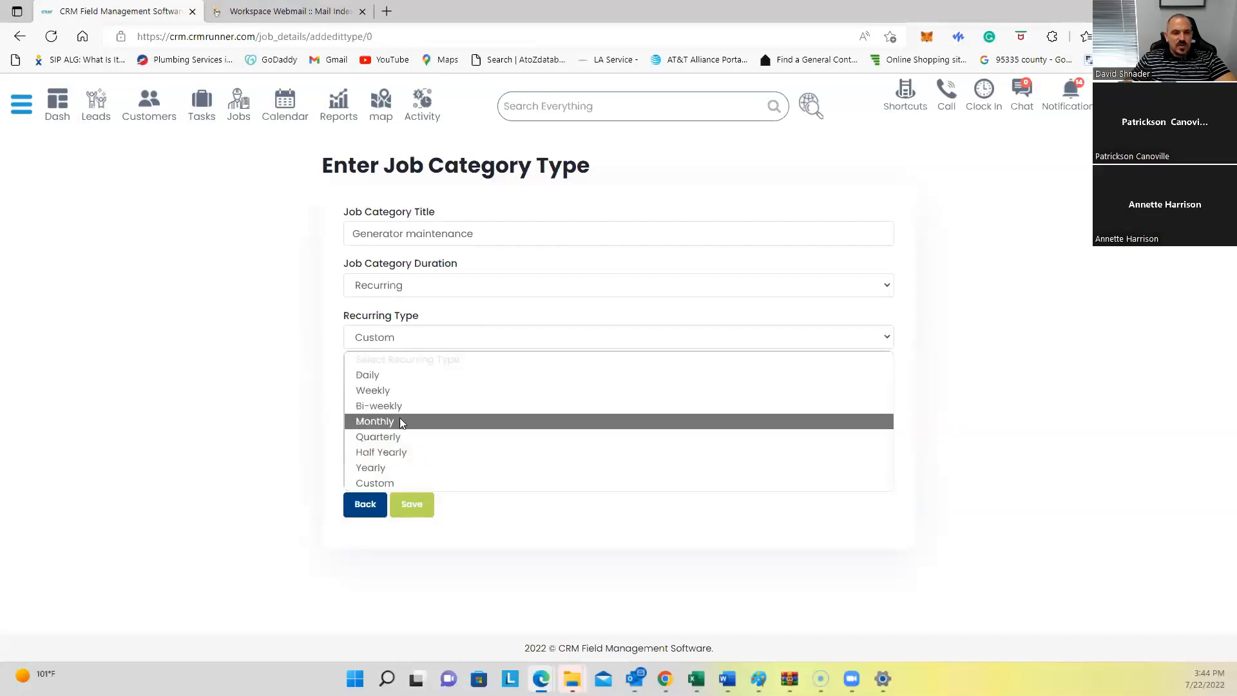
{"action": "left_click", "coordinate": [393, 453]}
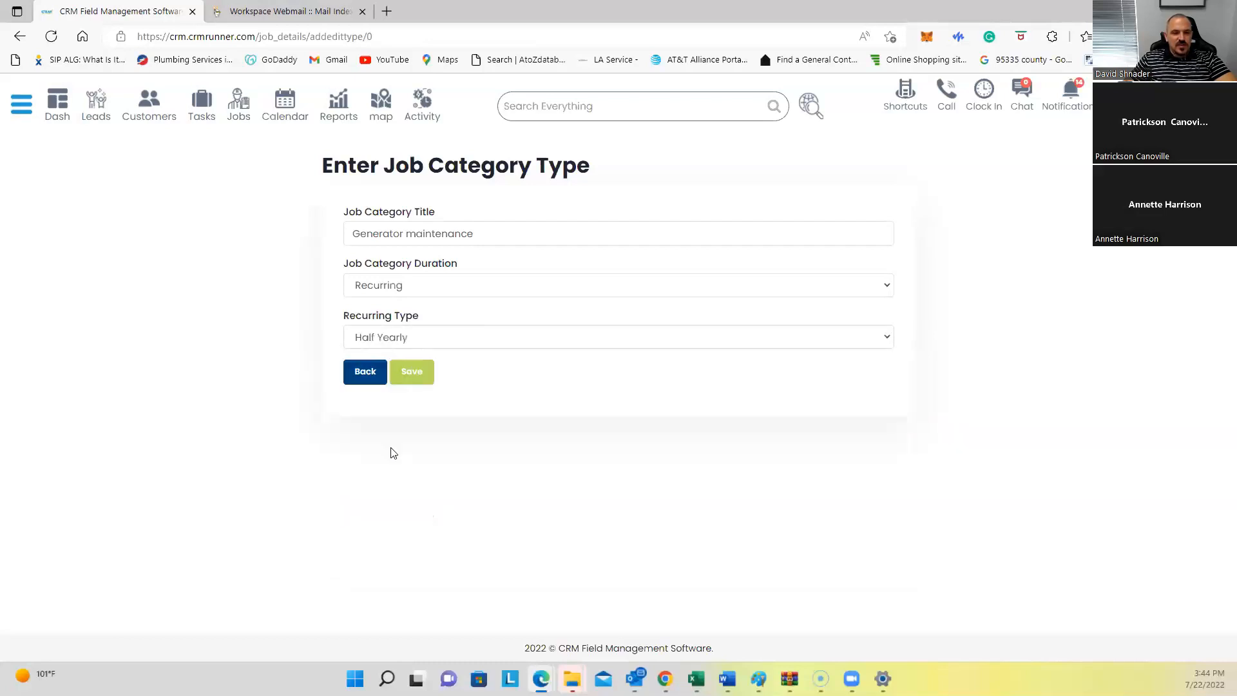
{"action": "left_click", "coordinate": [410, 373]}
{"action": "left_click", "coordinate": [742, 114]}
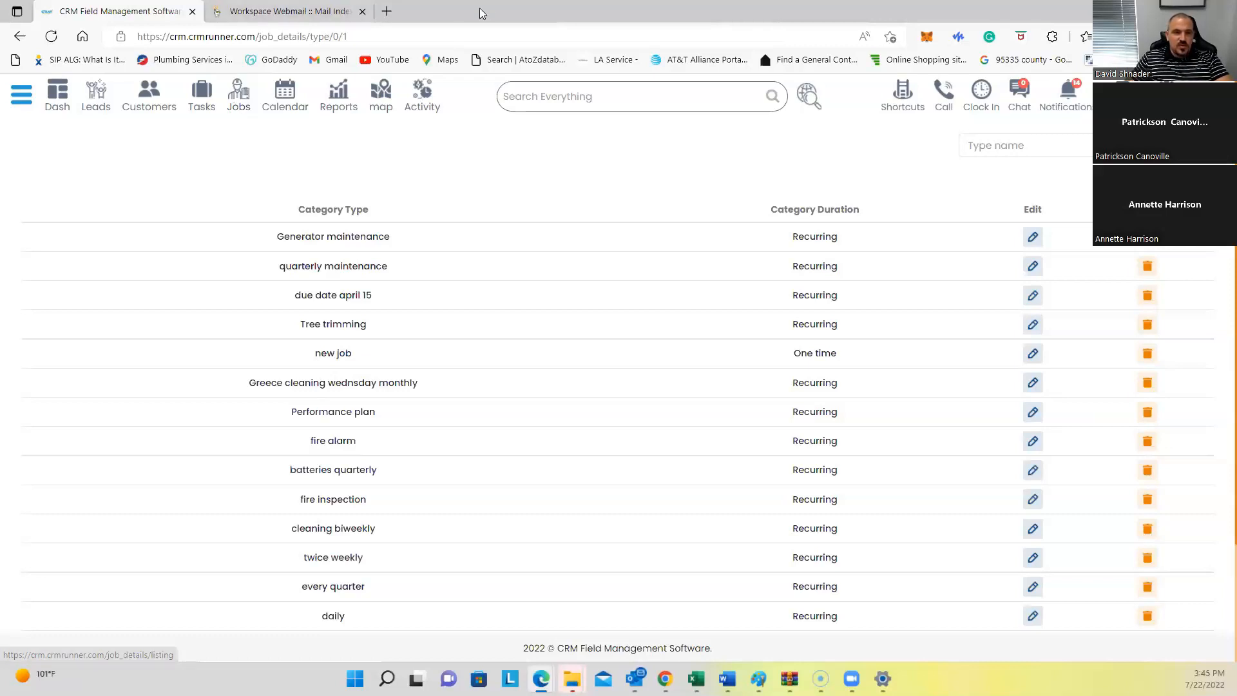
Step: Load the local Smart Mirroring page (192.168.1.15) in a new tab, then return to the CRM tab
{"action": "left_click", "coordinate": [387, 11]}
{"action": "left_click", "coordinate": [390, 37]}
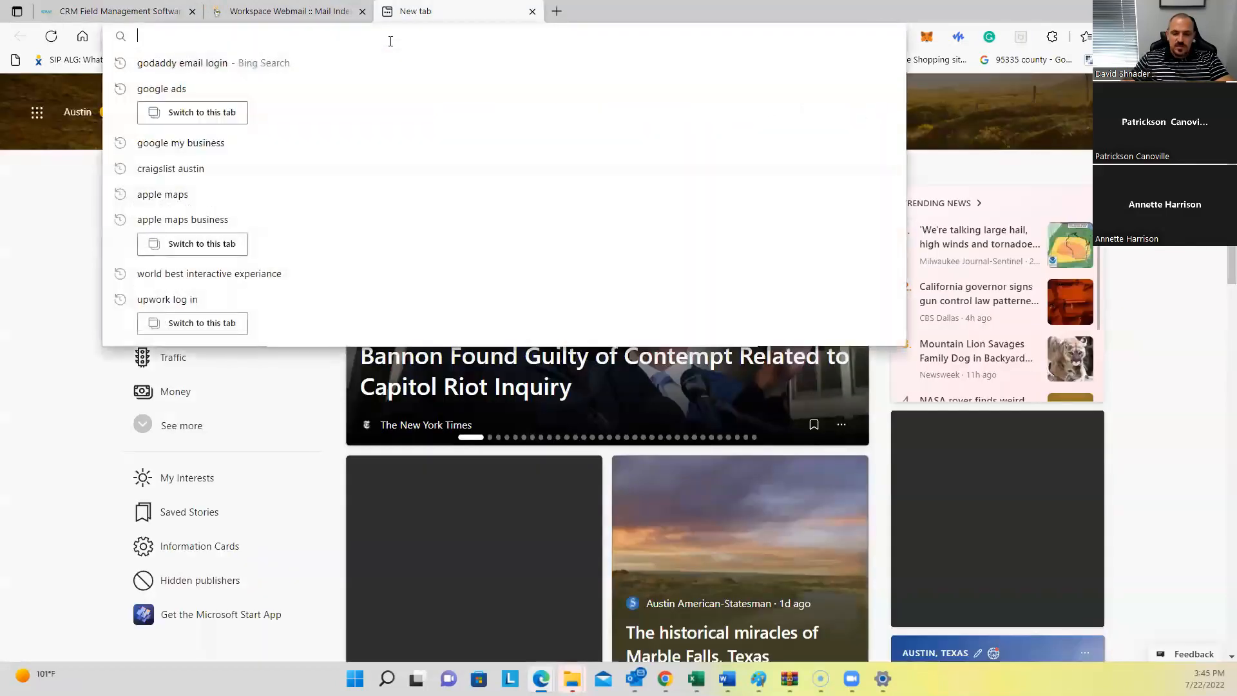
{"action": "type", "text": "192.168.1.1"}
{"action": "key", "text": "Return"}
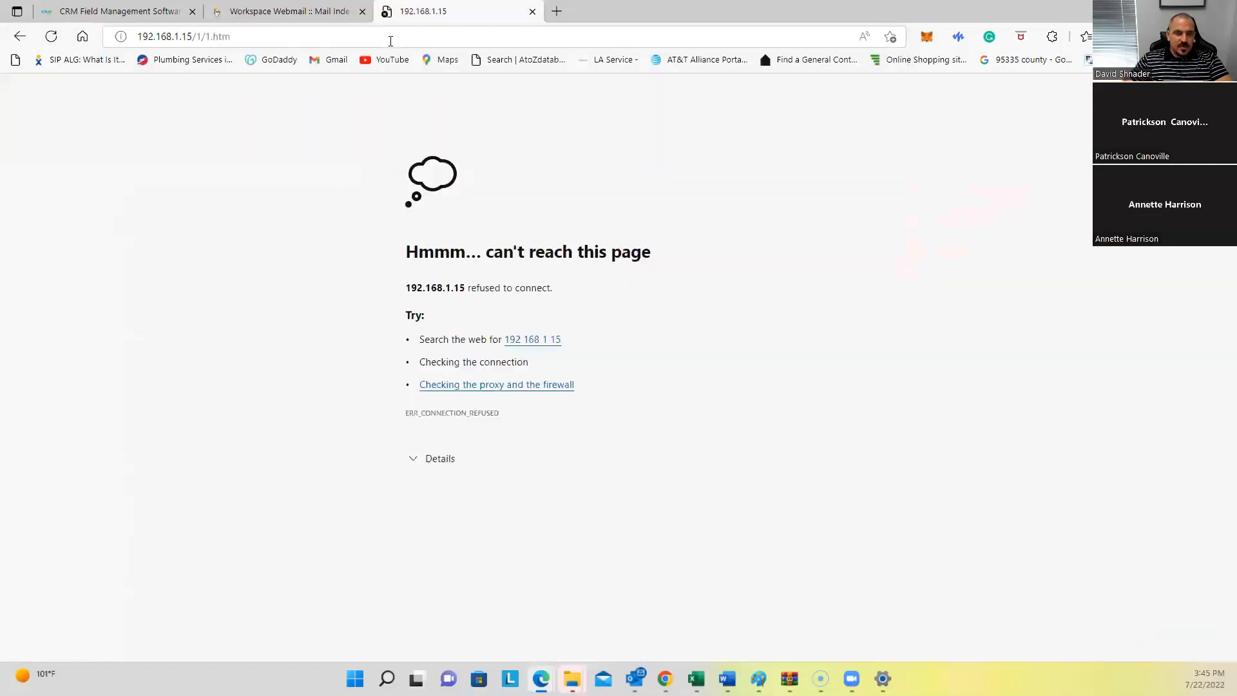
{"action": "left_click", "coordinate": [390, 41]}
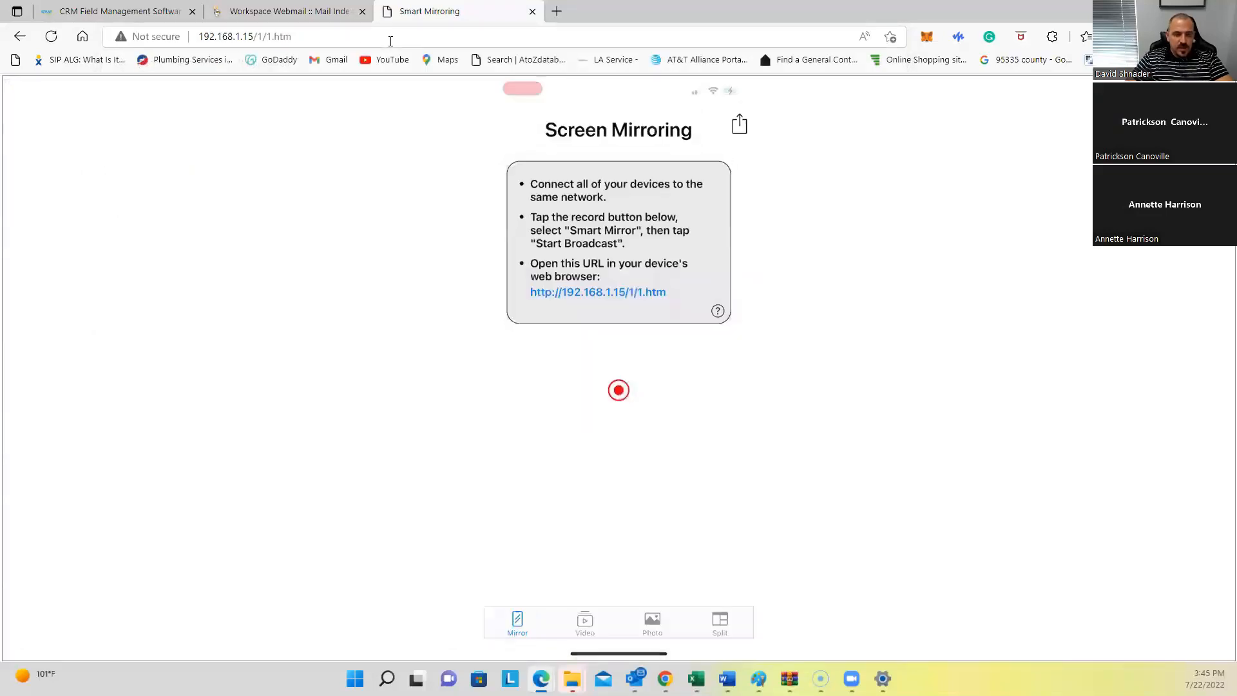
{"action": "left_click", "coordinate": [143, 11]}
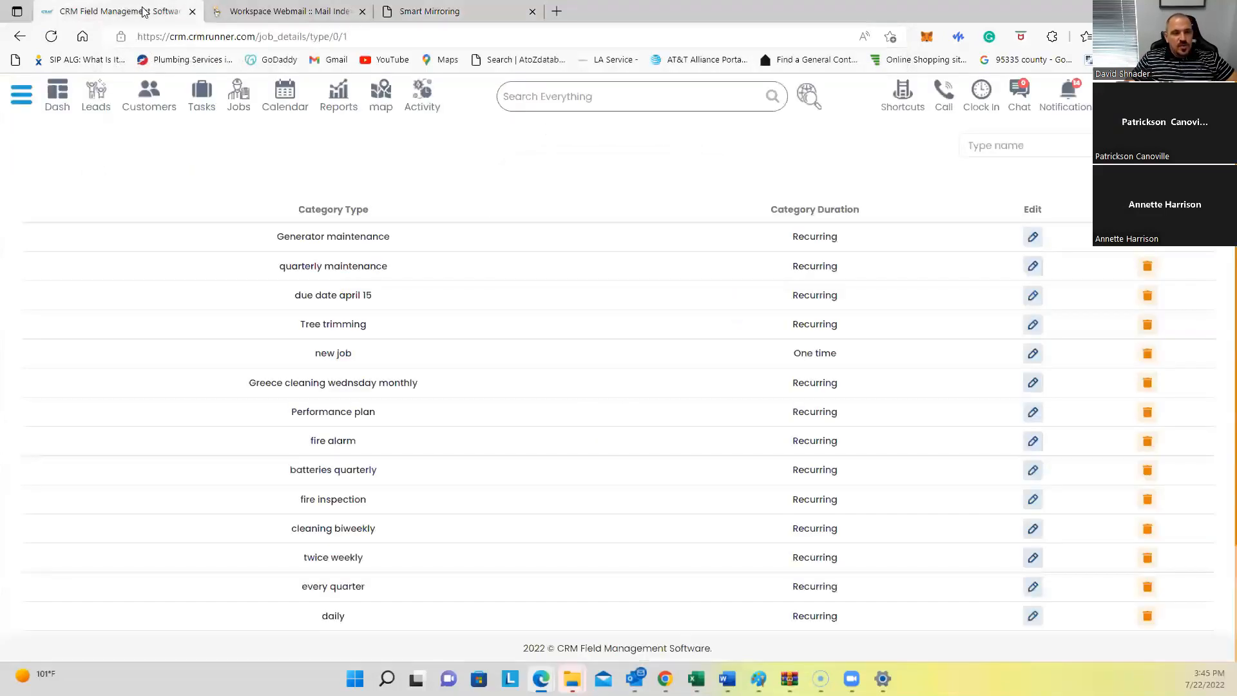
Step: Start a new job named 'kitchen remodeling' plus the client's first name, and select that client
{"action": "left_click", "coordinate": [238, 96]}
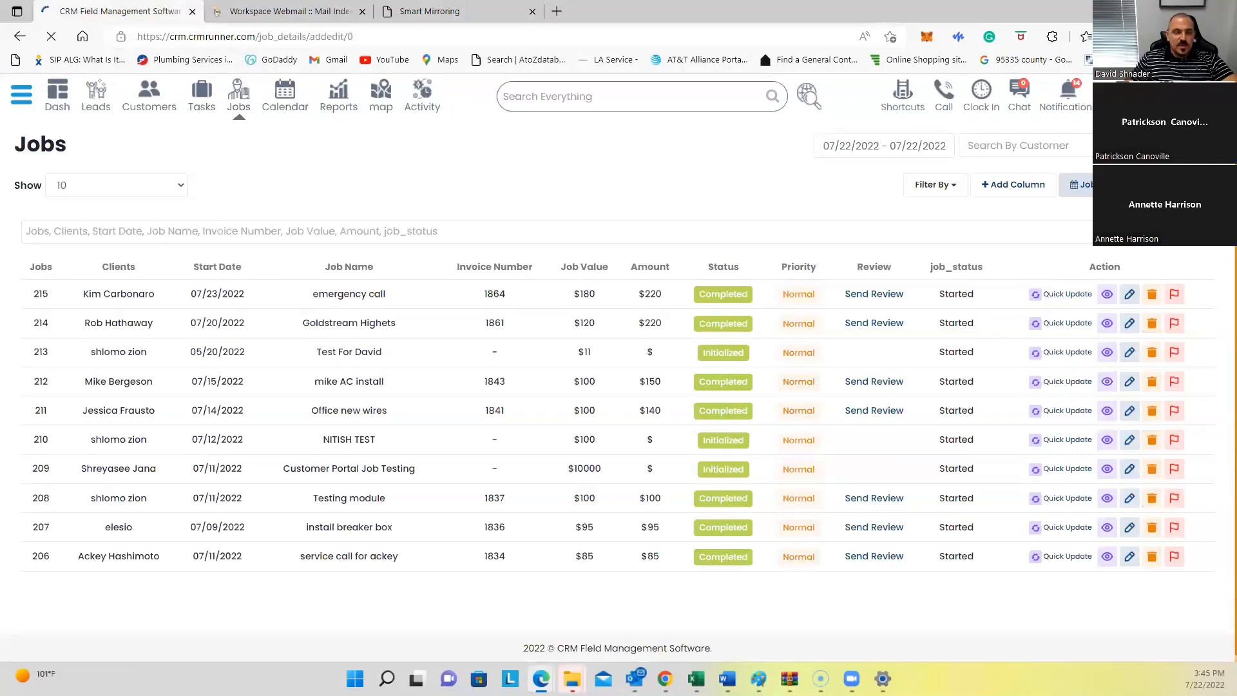
{"action": "type", "text": "kitchen remodeling "}
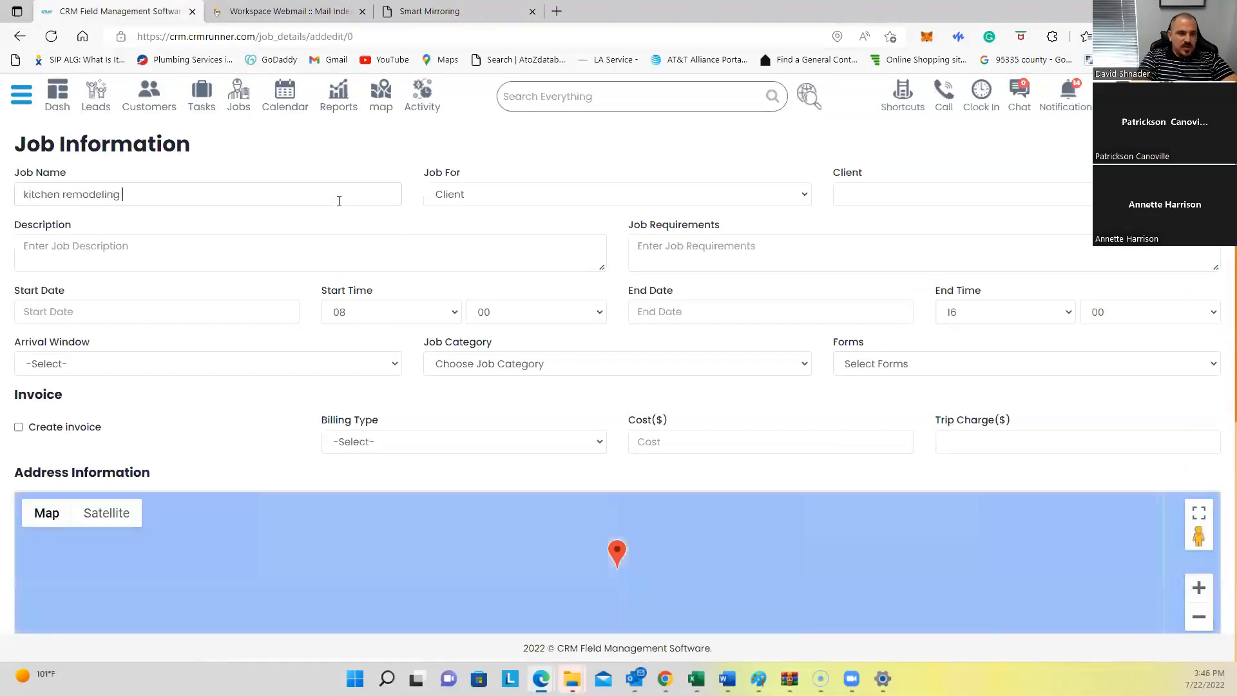
{"action": "type", "text": "patrick"}
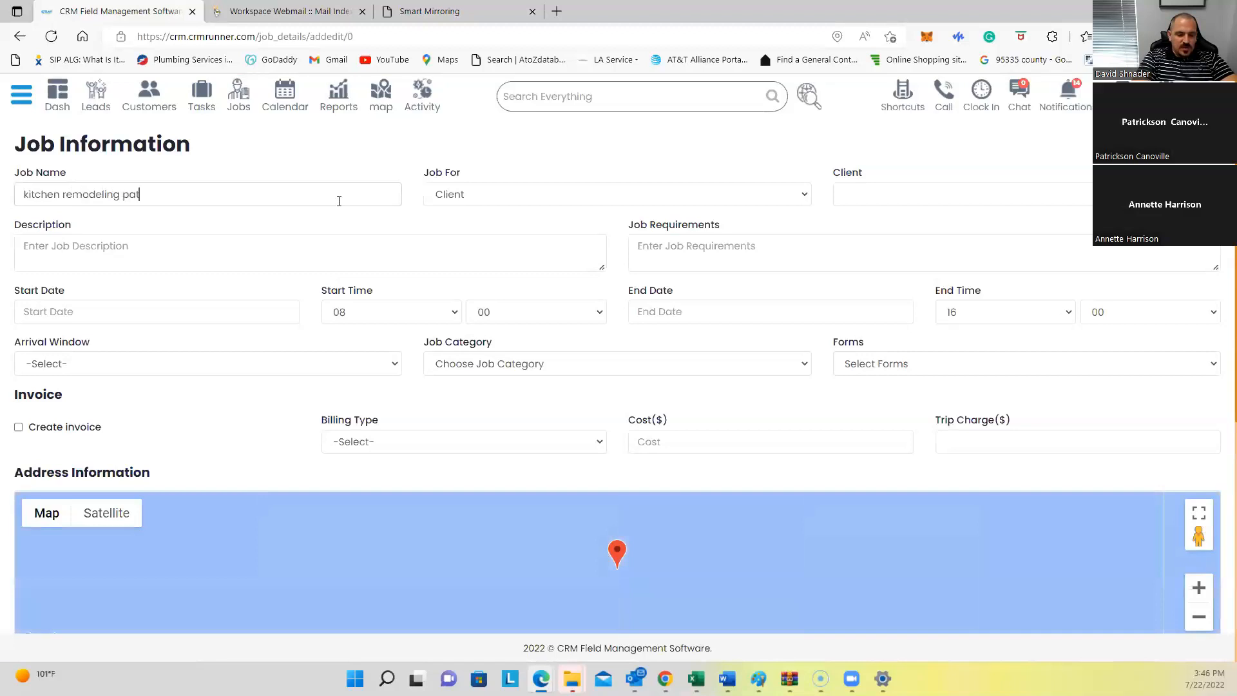
{"action": "left_click", "coordinate": [877, 201]}
{"action": "type", "text": "patric"}
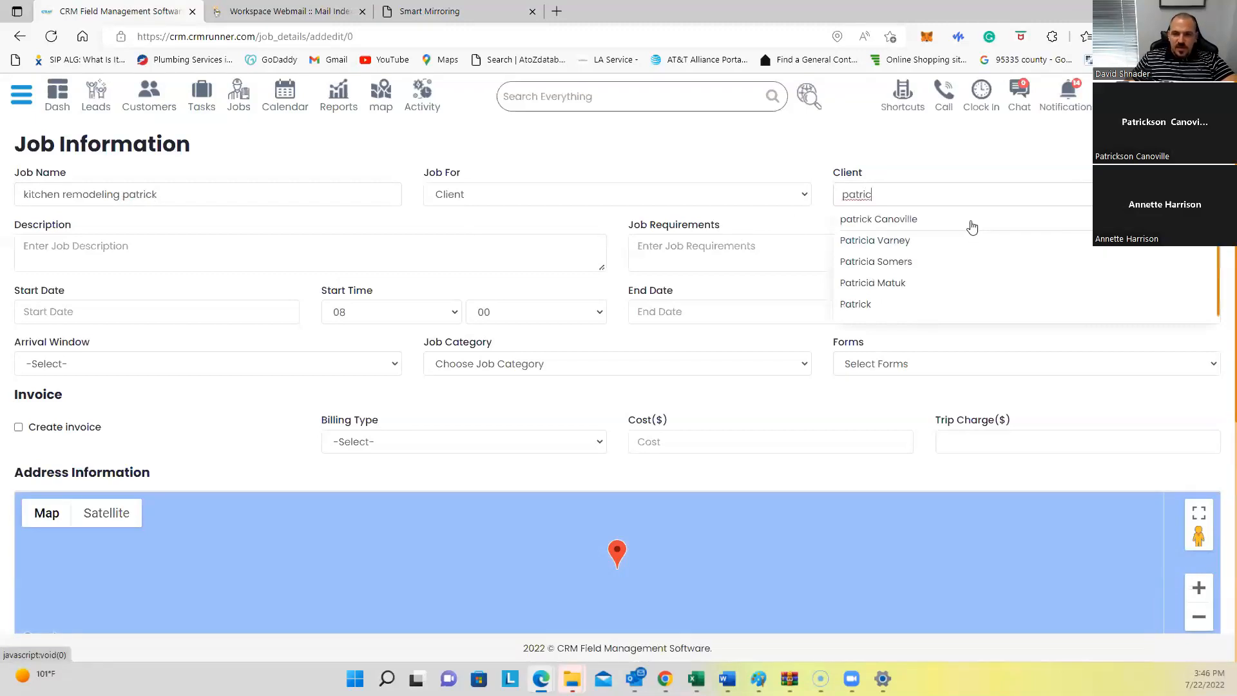
{"action": "left_click", "coordinate": [972, 220]}
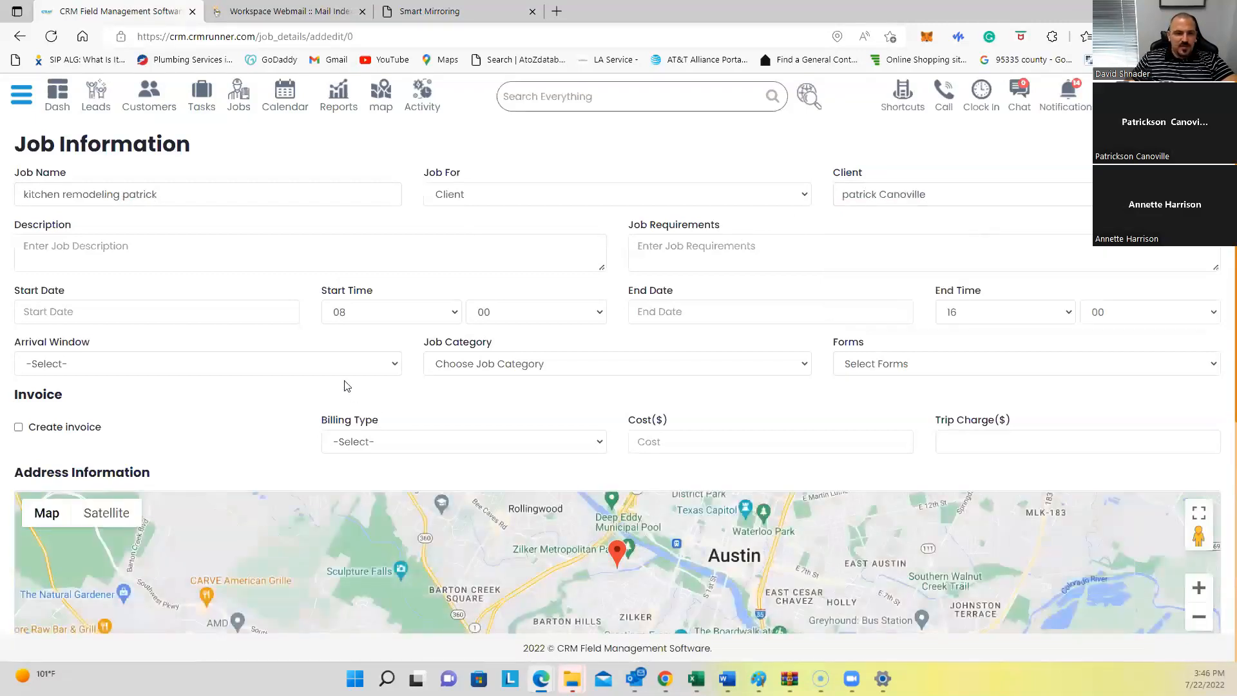
Step: Set the job description to 'install gfi outlet' and requirements to 'bring extension ladder'
{"action": "left_click", "coordinate": [489, 253]}
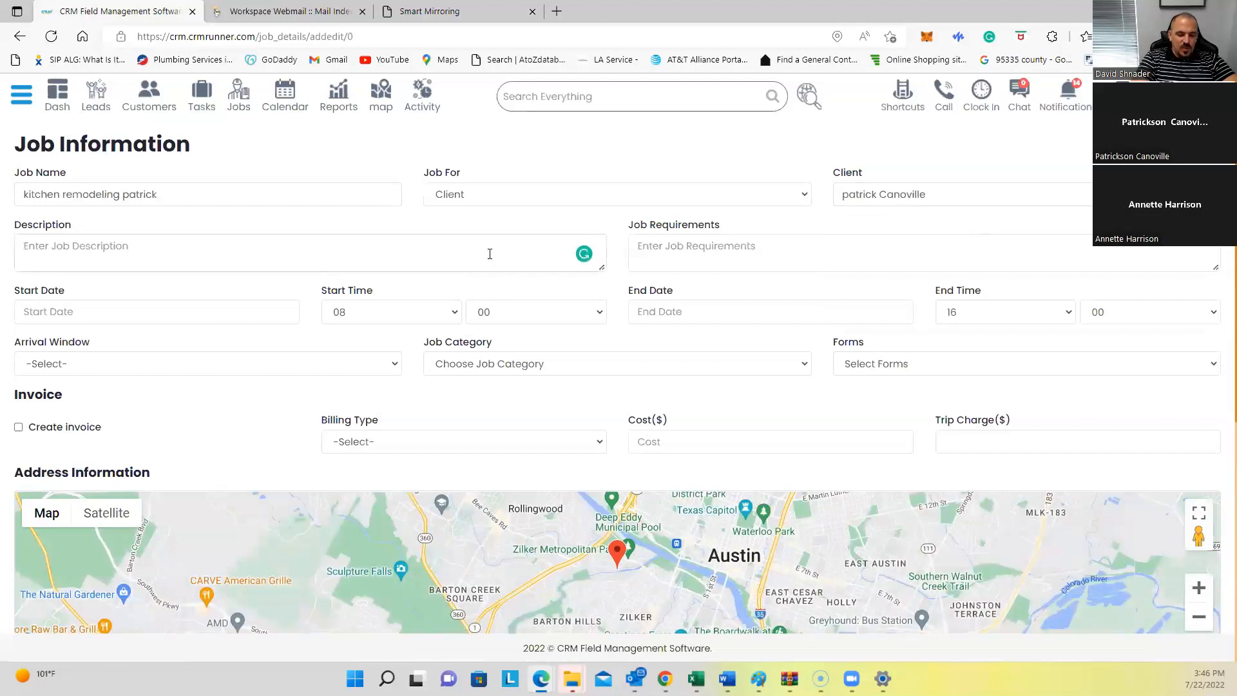
{"action": "type", "text": "service co"}
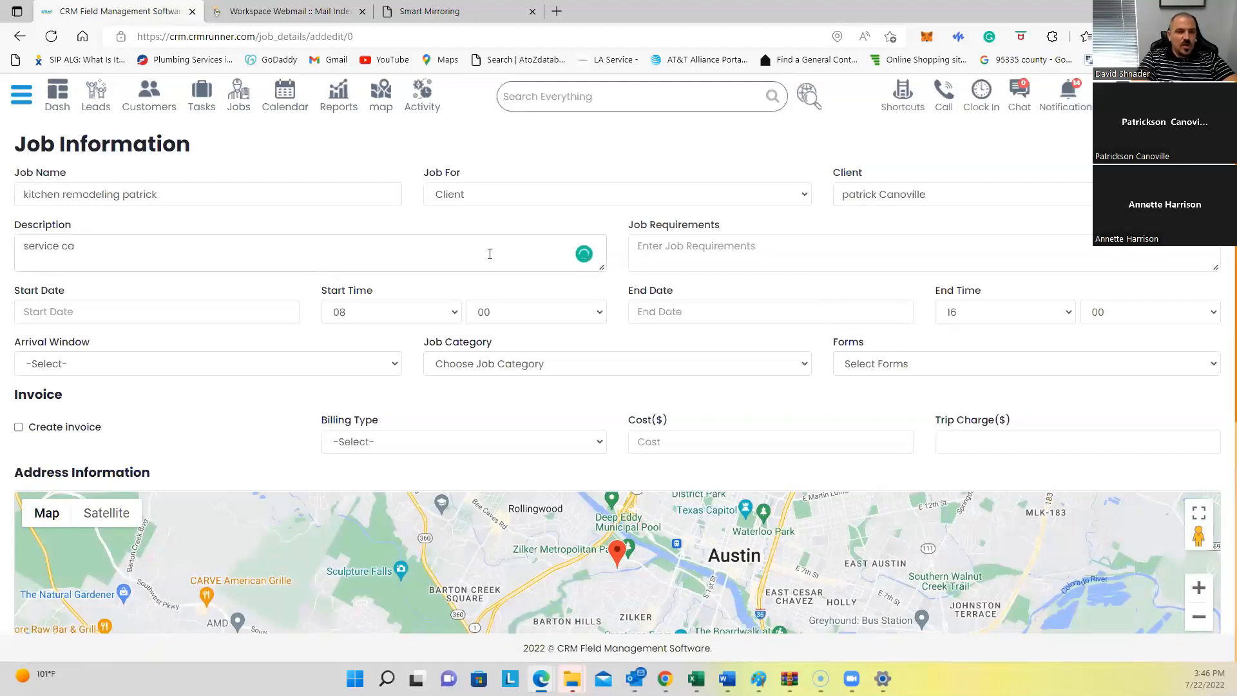
{"action": "key", "text": "ctrl+a"}
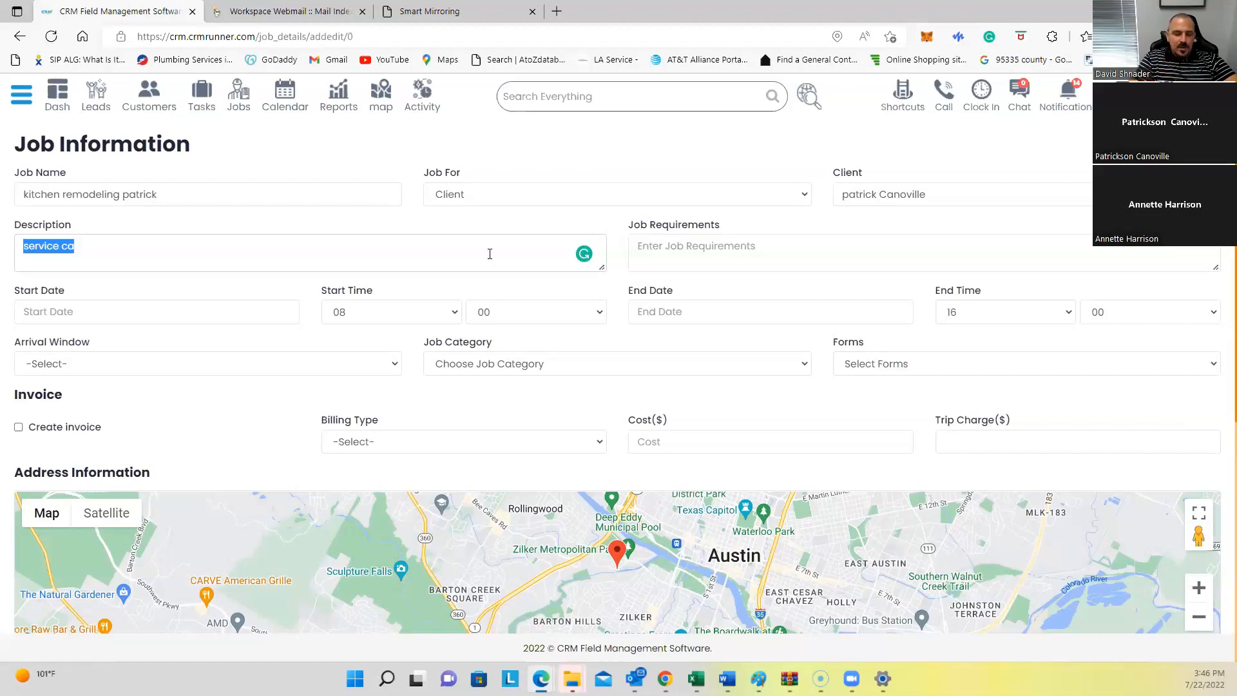
{"action": "type", "text": "insta"}
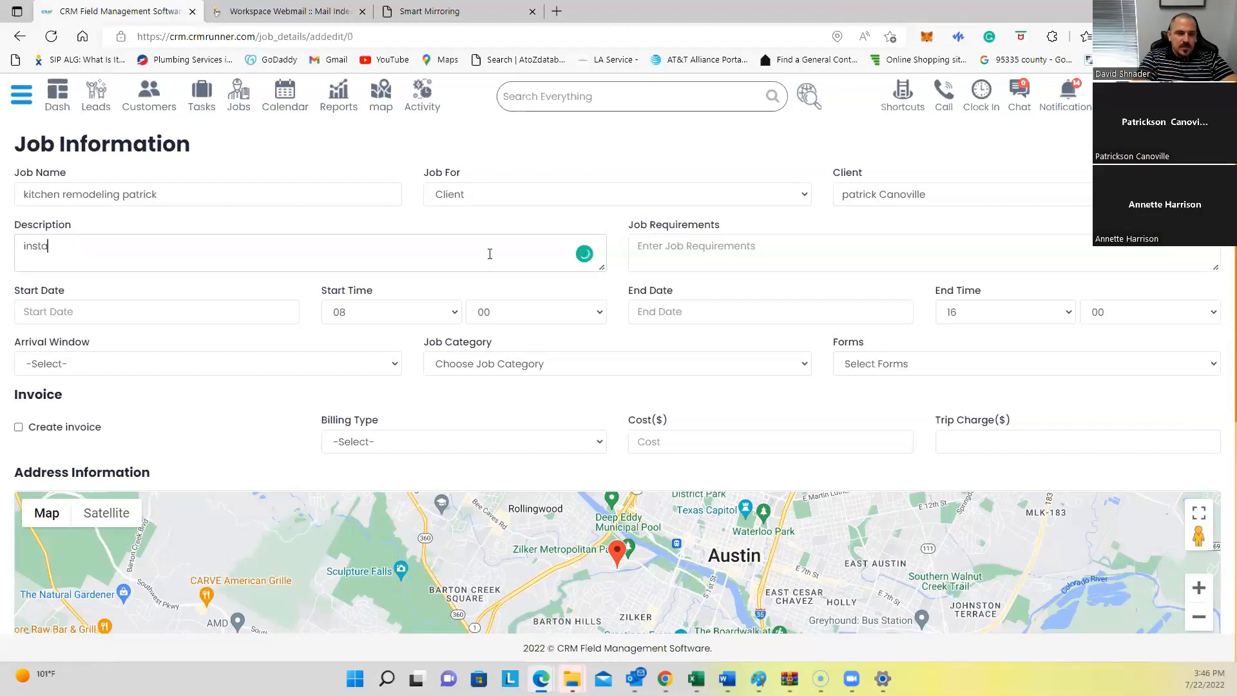
{"action": "type", "text": "ll gfi outlet"}
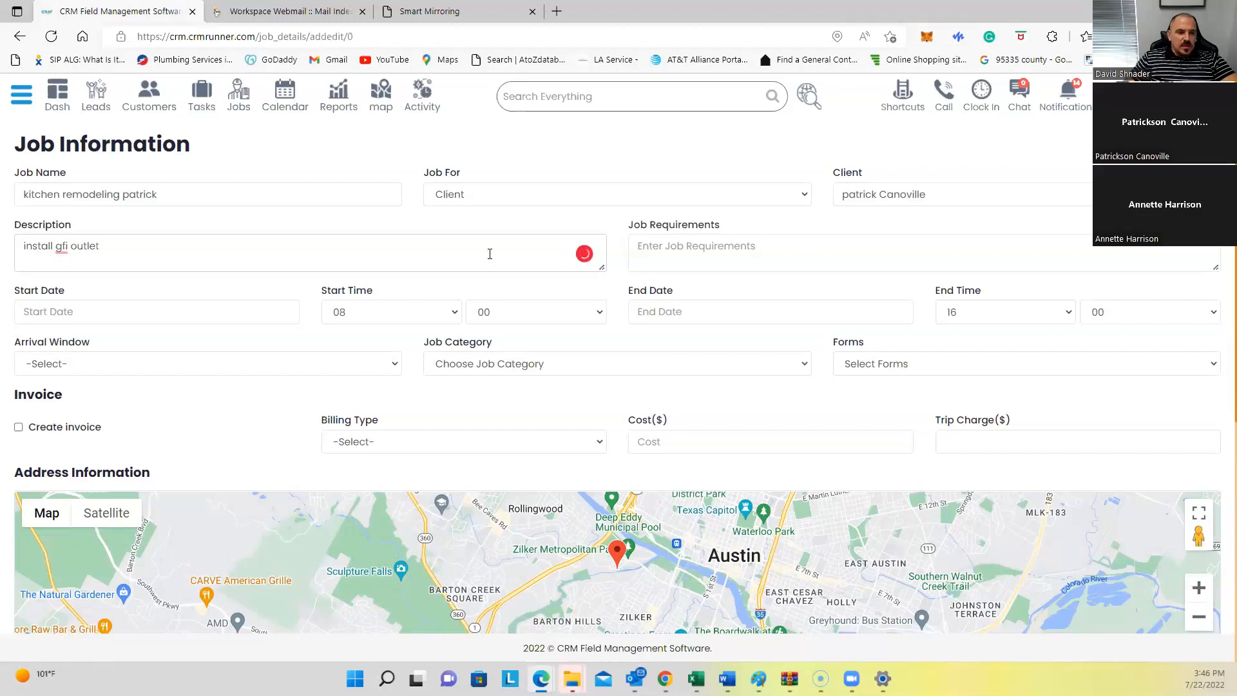
{"action": "left_click", "coordinate": [686, 245]}
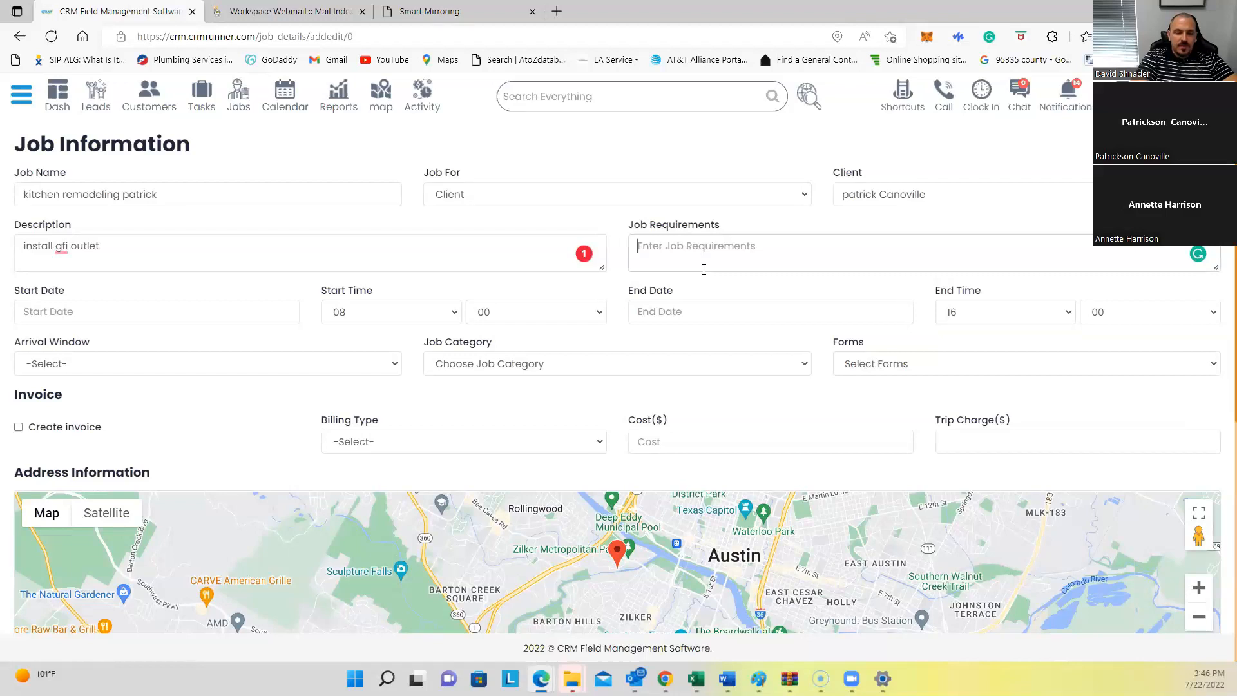
{"action": "type", "text": "bring extension ladder"}
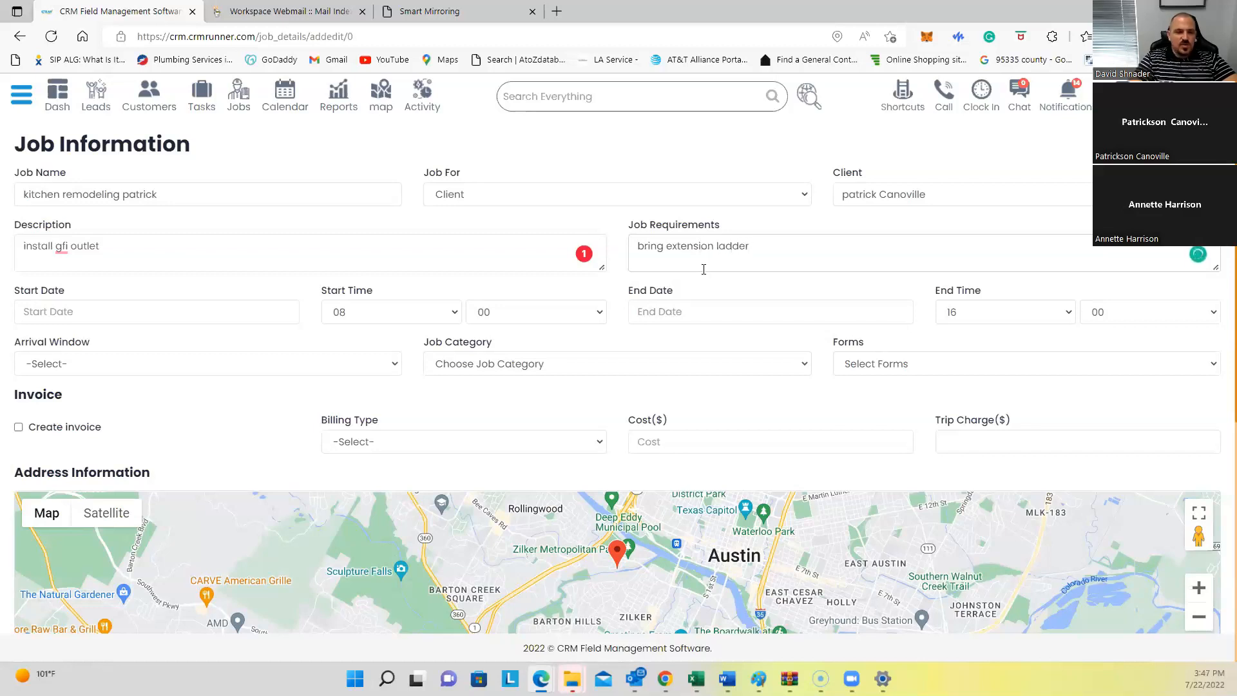
Step: Schedule the job for 07/25/2022, ending at 14:00, with a 1 Hour Window arrival
{"action": "left_click", "coordinate": [160, 313]}
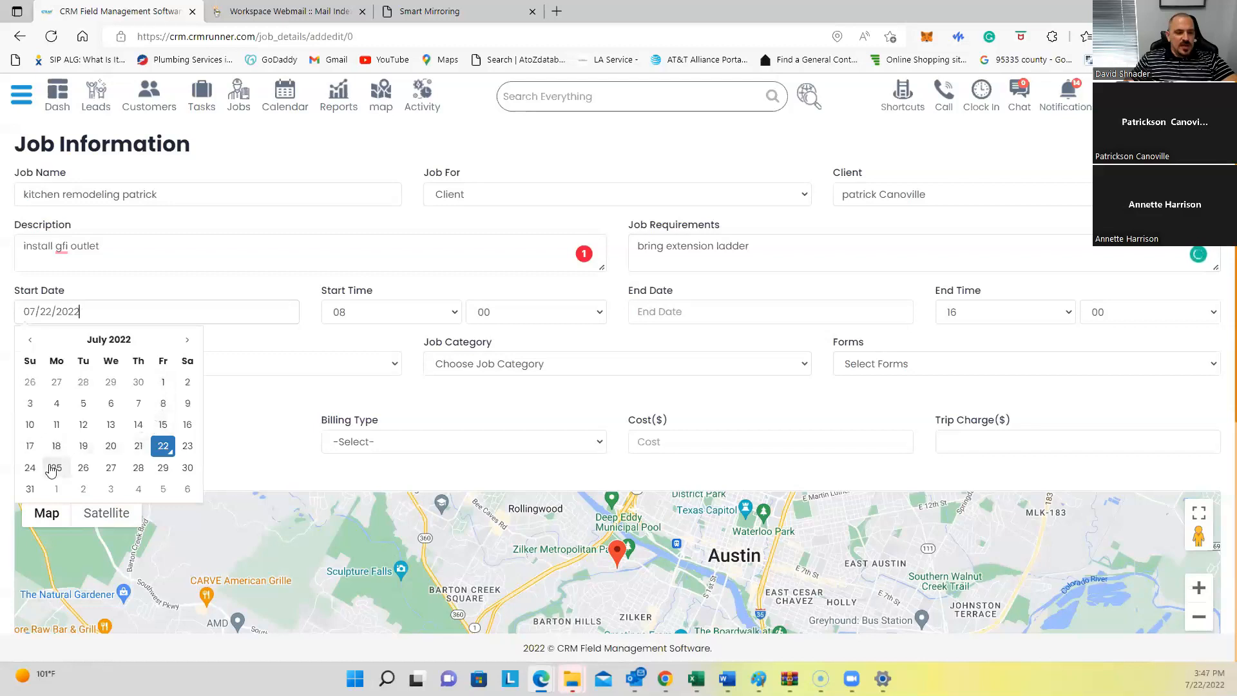
{"action": "left_click", "coordinate": [55, 468]}
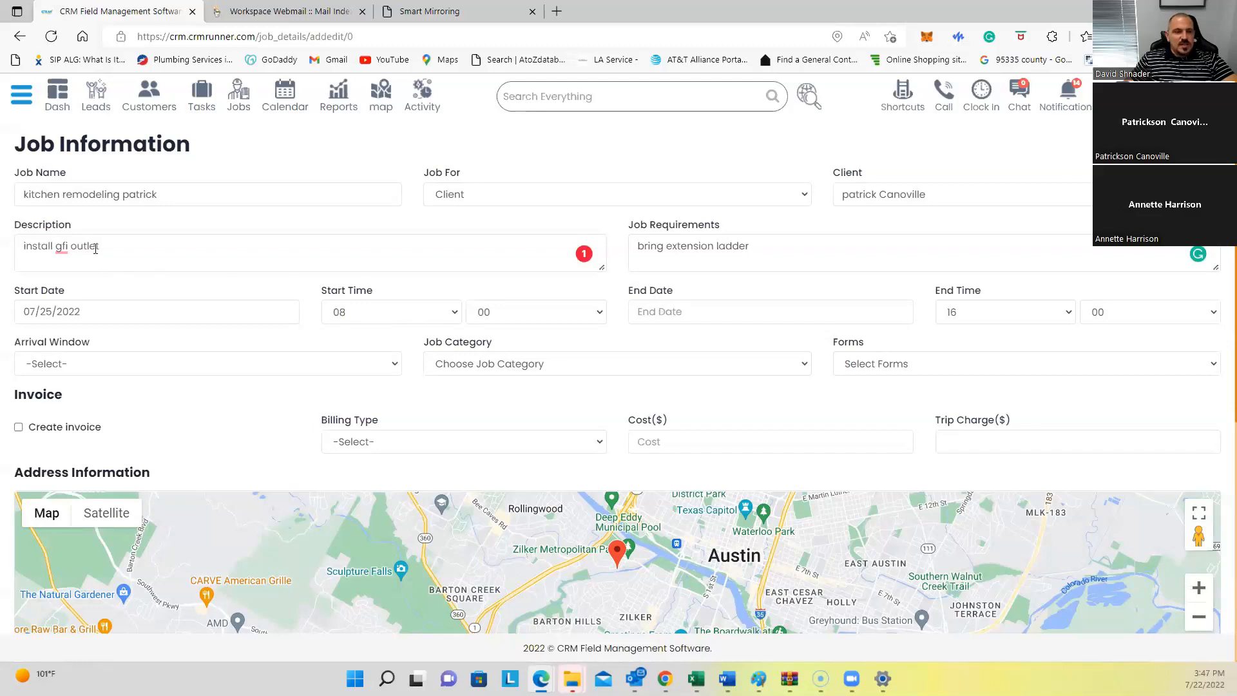
{"action": "left_click", "coordinate": [651, 313]}
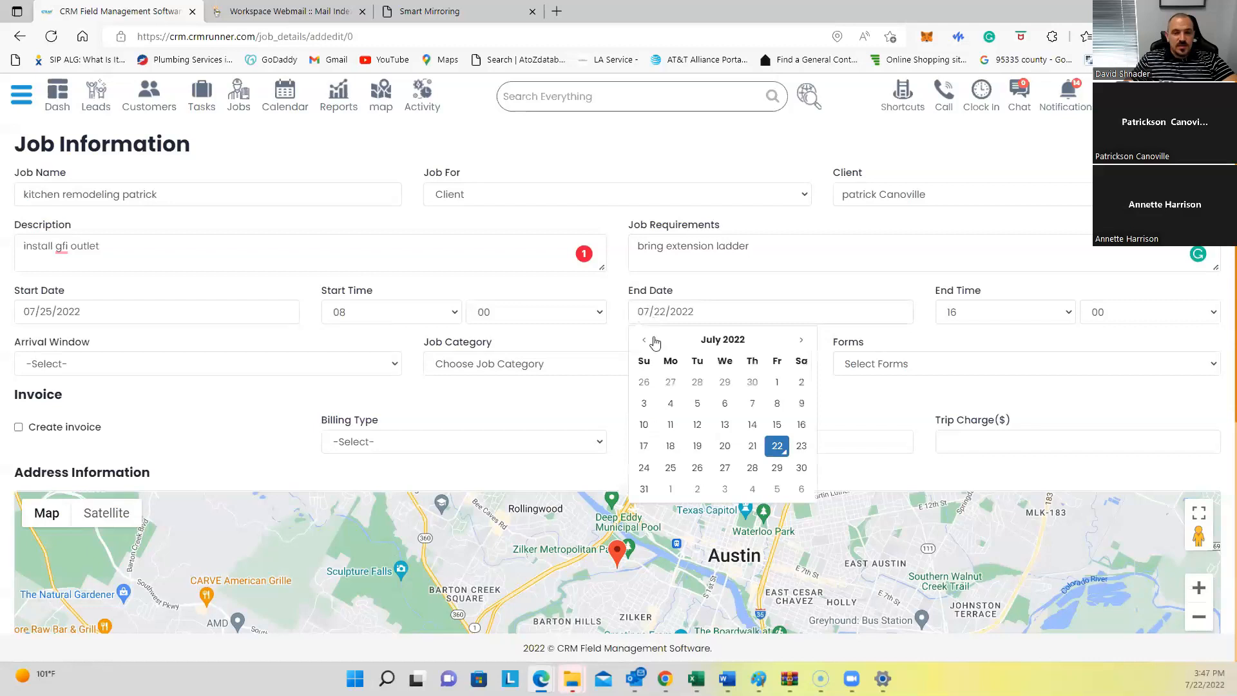
{"action": "left_click", "coordinate": [670, 469]}
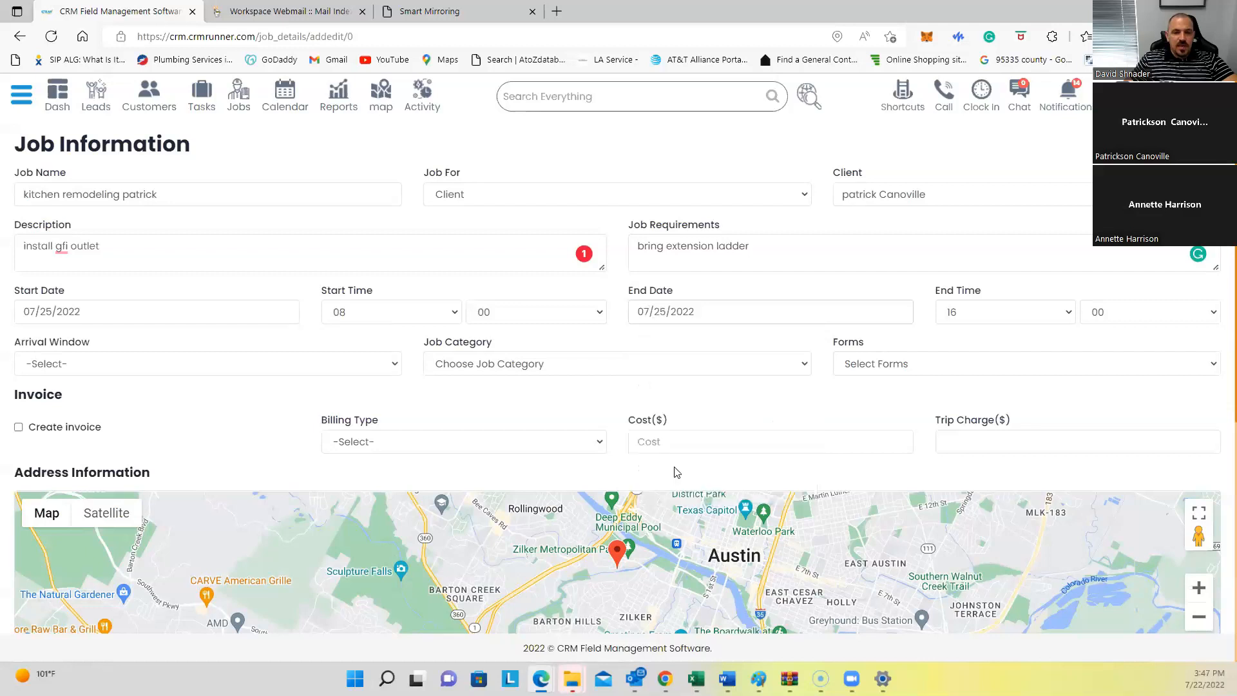
{"action": "left_click", "coordinate": [962, 313]}
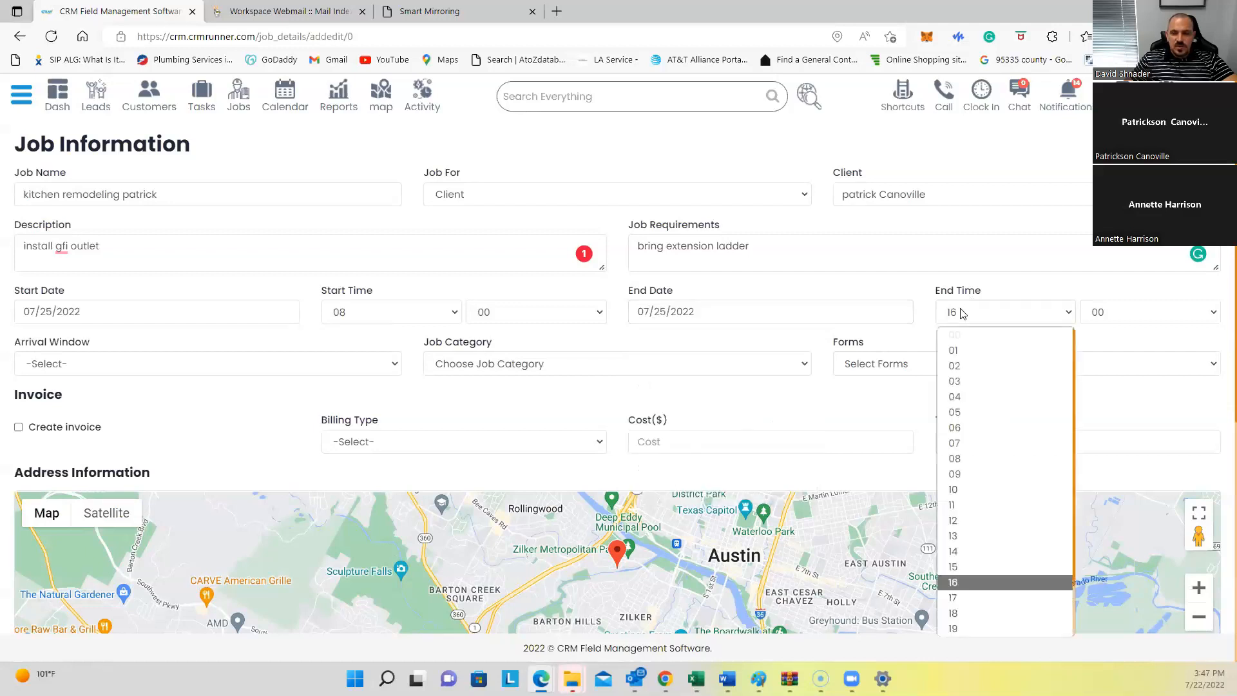
{"action": "left_click", "coordinate": [960, 551]}
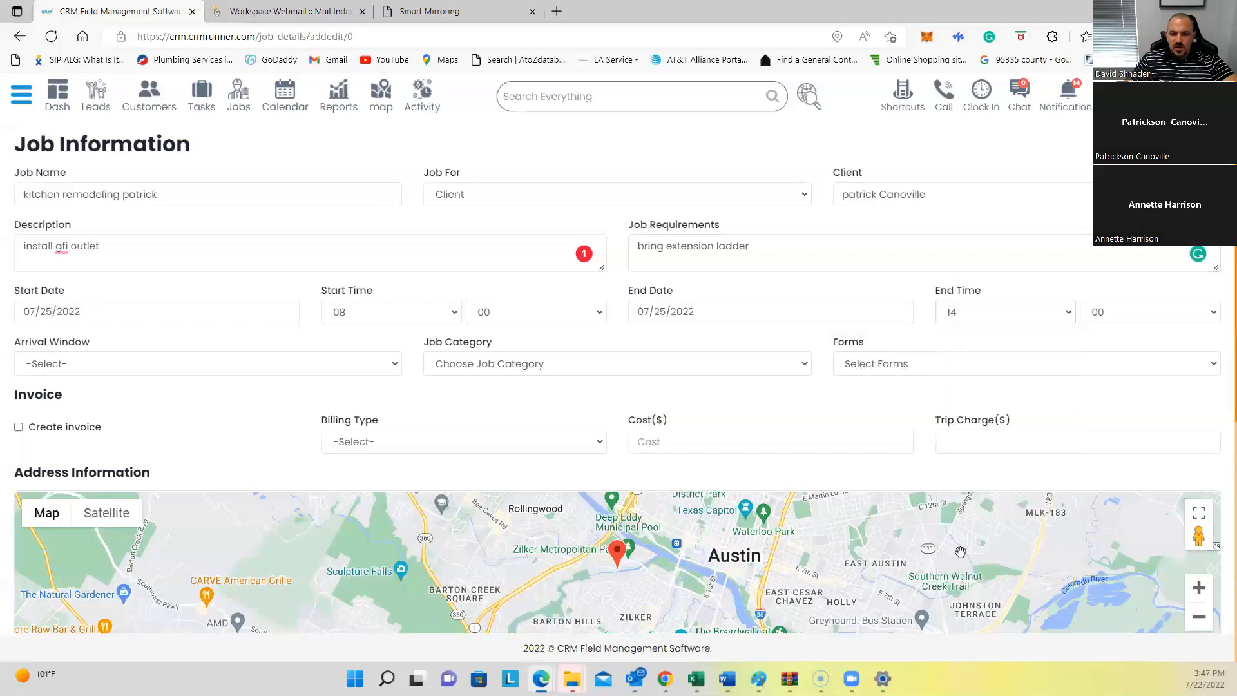
{"action": "left_click", "coordinate": [121, 362]}
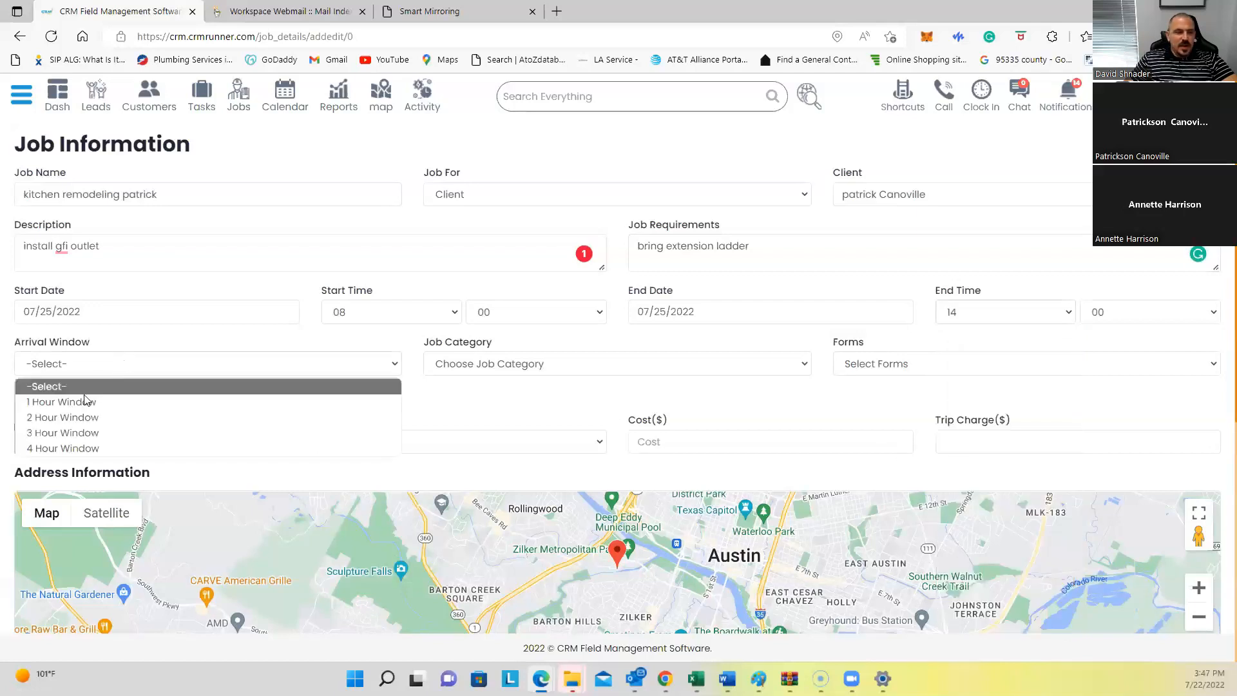
{"action": "left_click", "coordinate": [82, 401]}
{"action": "left_click_drag", "start_coordinate": [21, 343], "coordinate": [94, 344]}
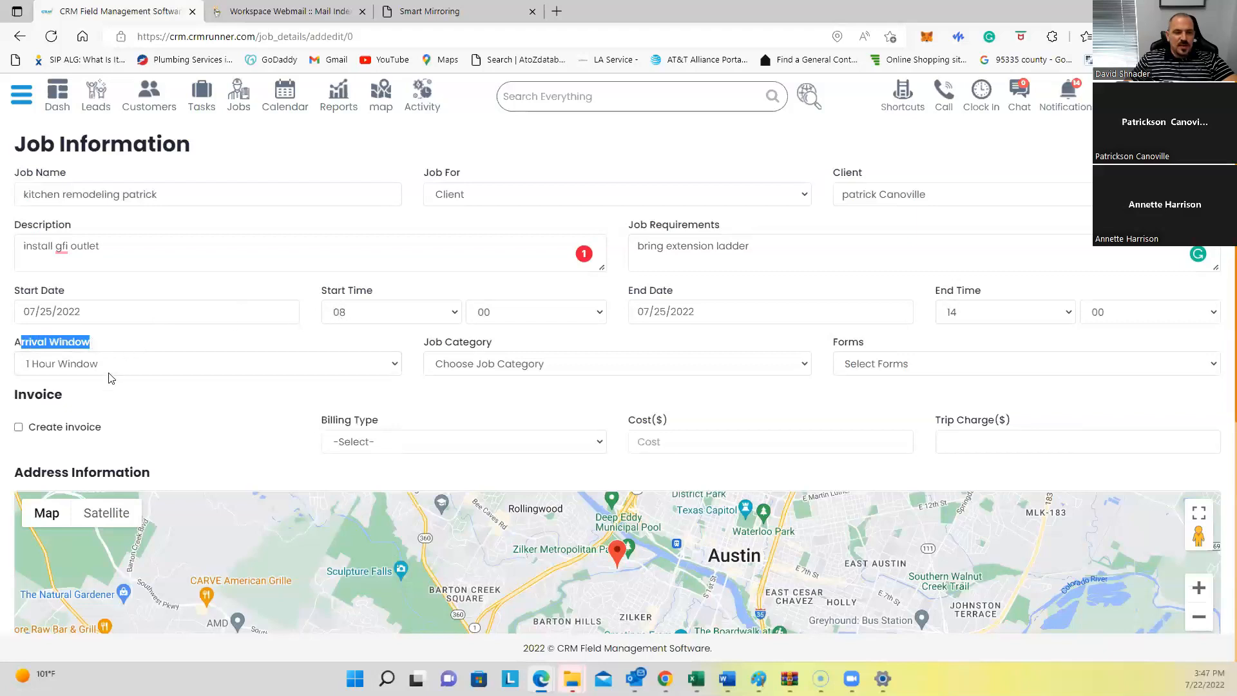
{"action": "left_click", "coordinate": [169, 334]}
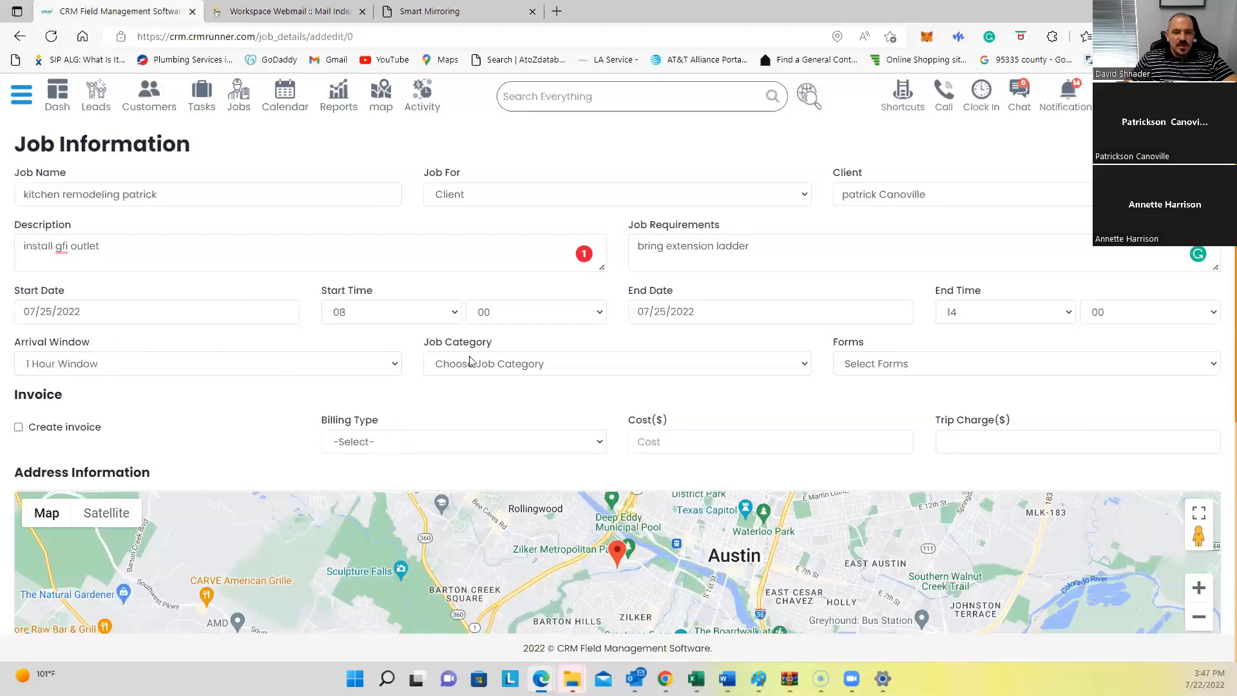
{"action": "left_click_drag", "start_coordinate": [423, 343], "coordinate": [505, 345]}
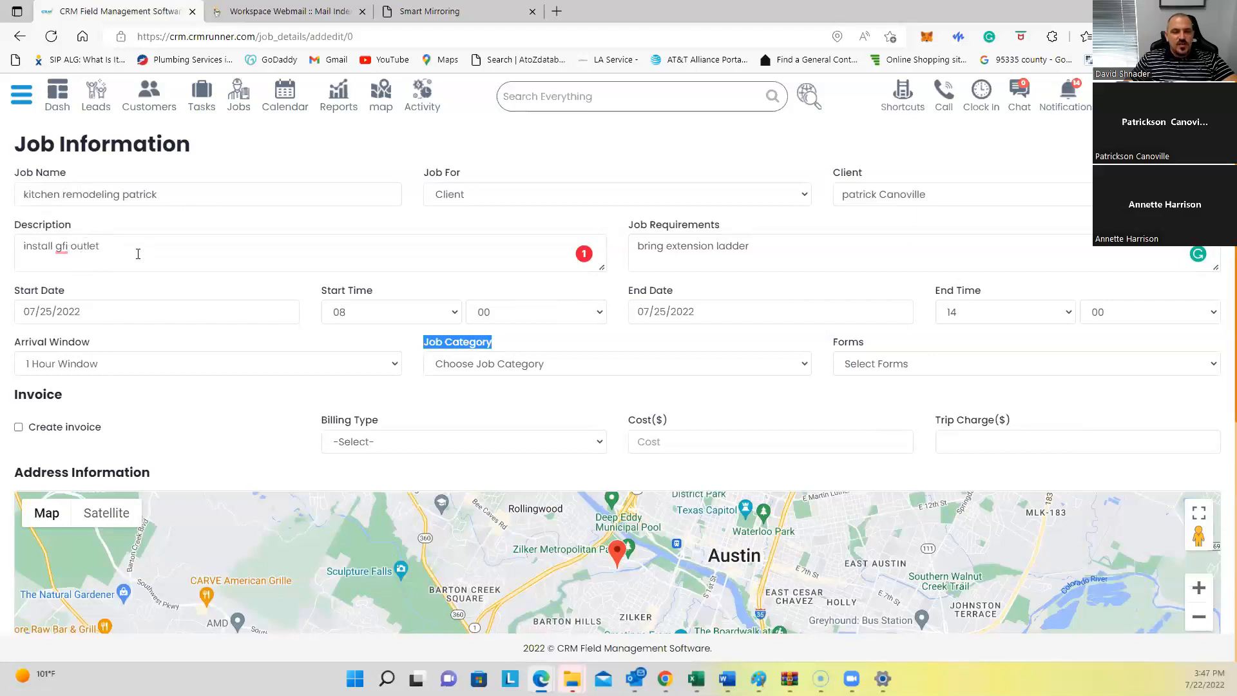
Step: Set the job category to Generator maintenance and attach the House Remodel form
{"action": "left_click", "coordinate": [499, 365]}
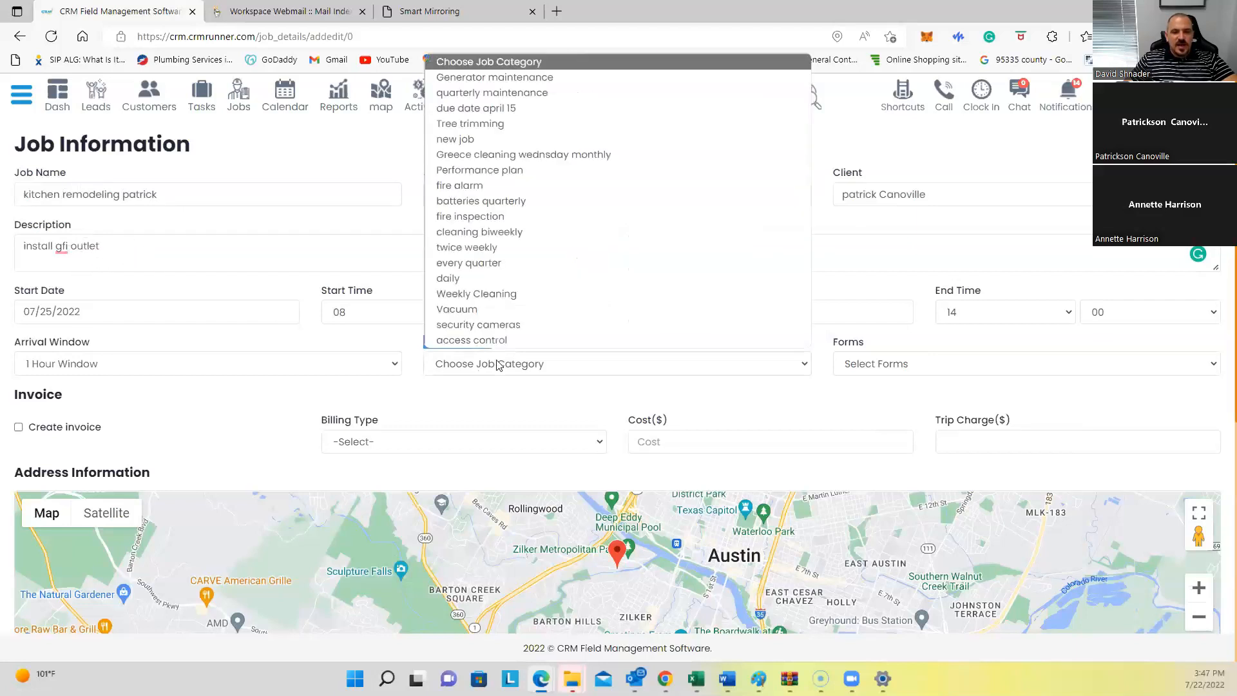
{"action": "left_click", "coordinate": [503, 78]}
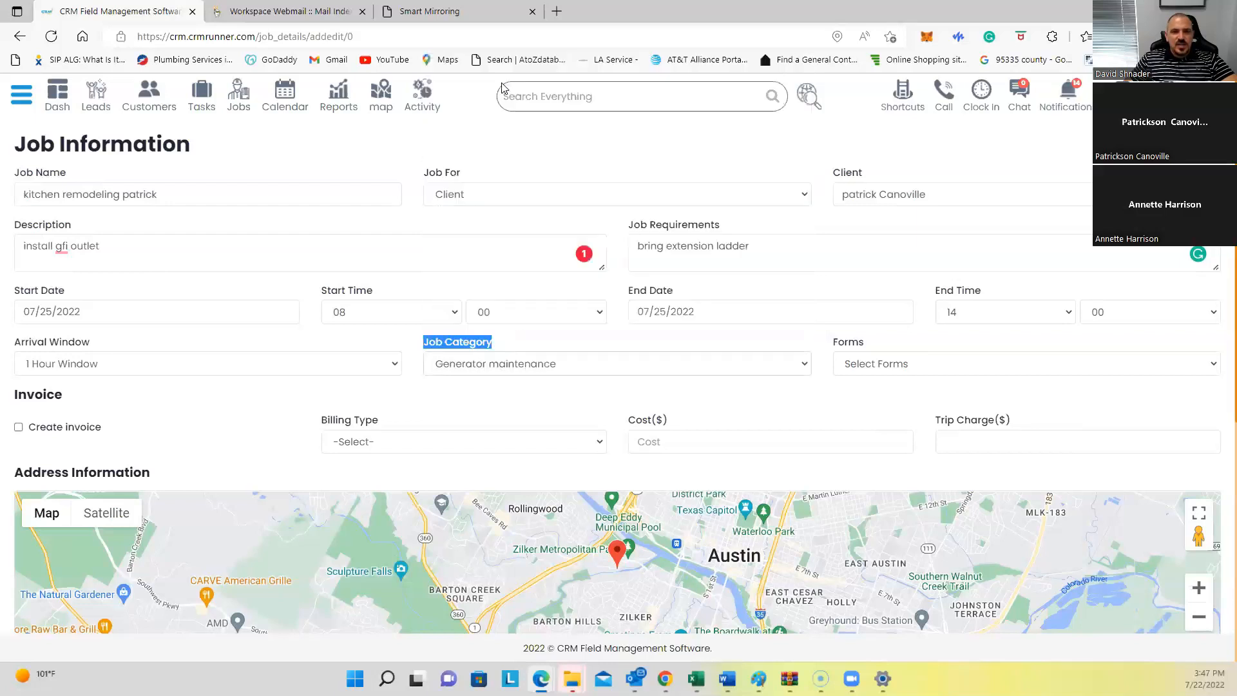
{"action": "left_click", "coordinate": [508, 345]}
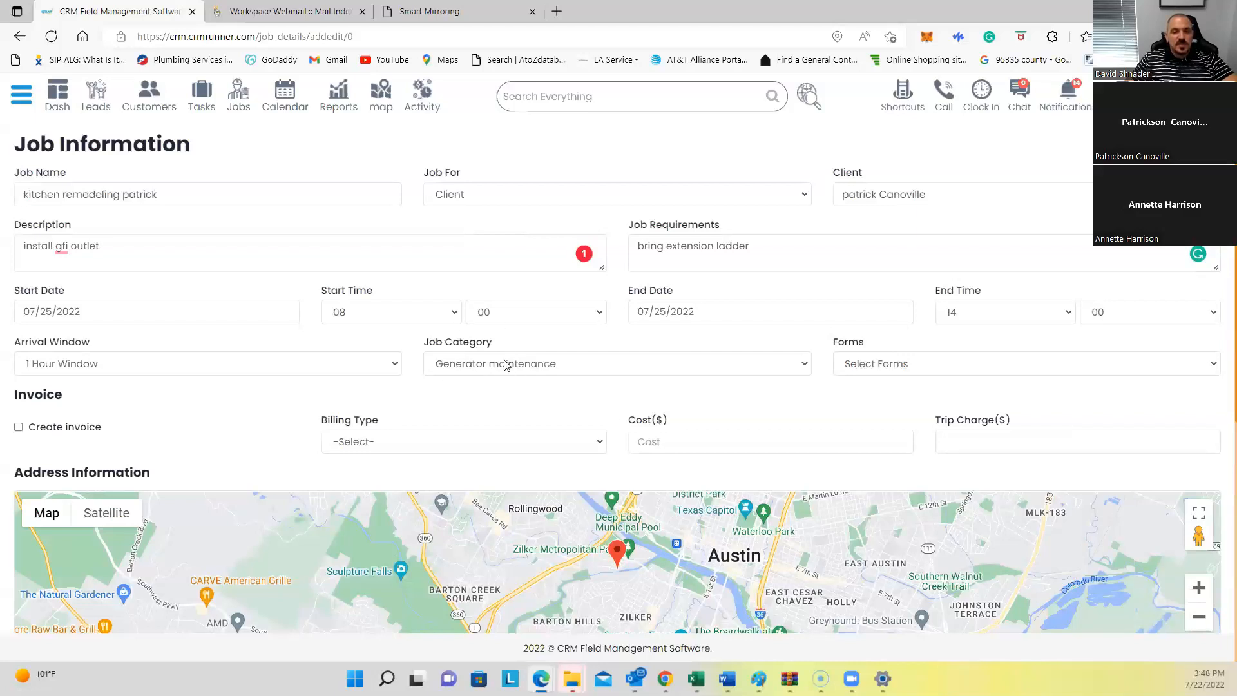
{"action": "left_click", "coordinate": [876, 365]}
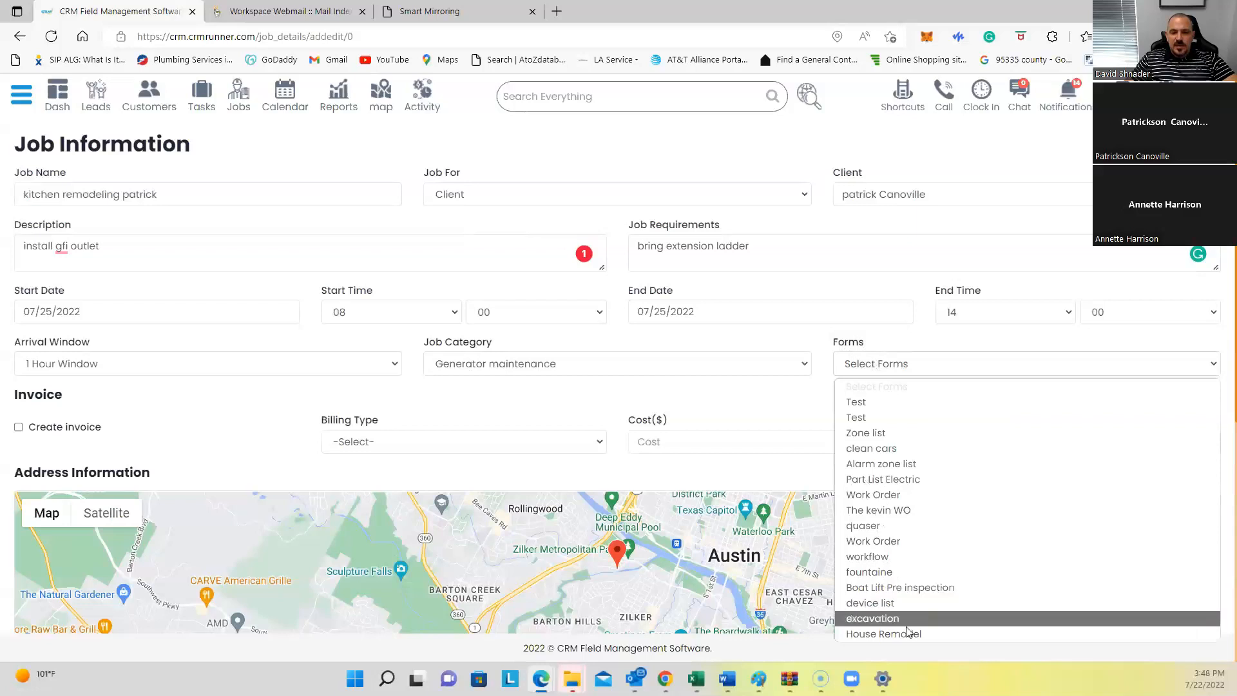
{"action": "left_click", "coordinate": [876, 634]}
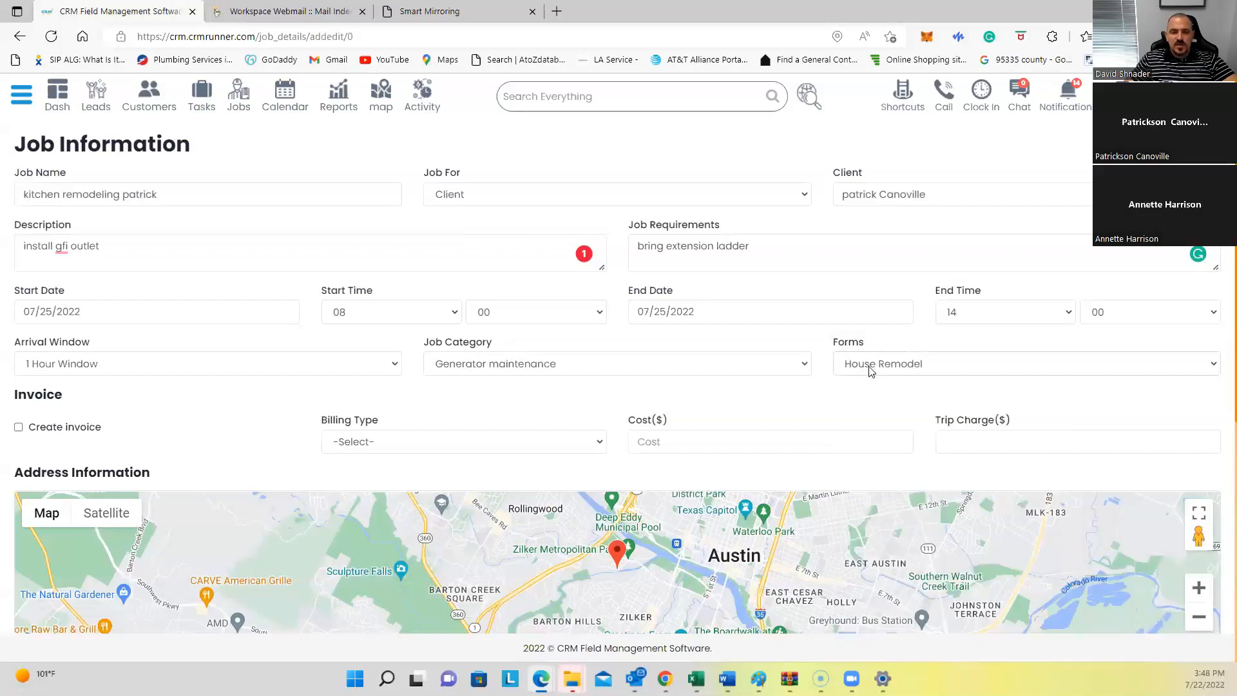
Step: Turn on invoice creation with Hourly billing, a cost of 125 and a trip charge of 125
{"action": "left_click", "coordinate": [19, 427]}
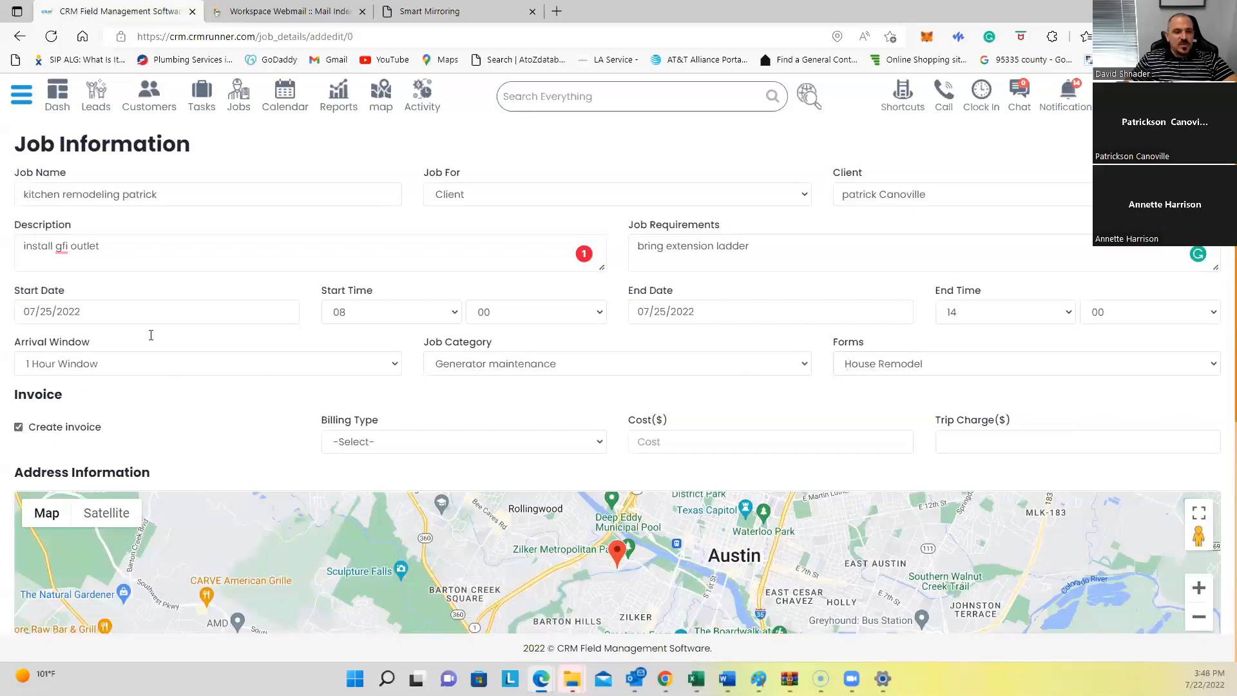
{"action": "left_click", "coordinate": [348, 449]}
{"action": "left_click", "coordinate": [355, 486]}
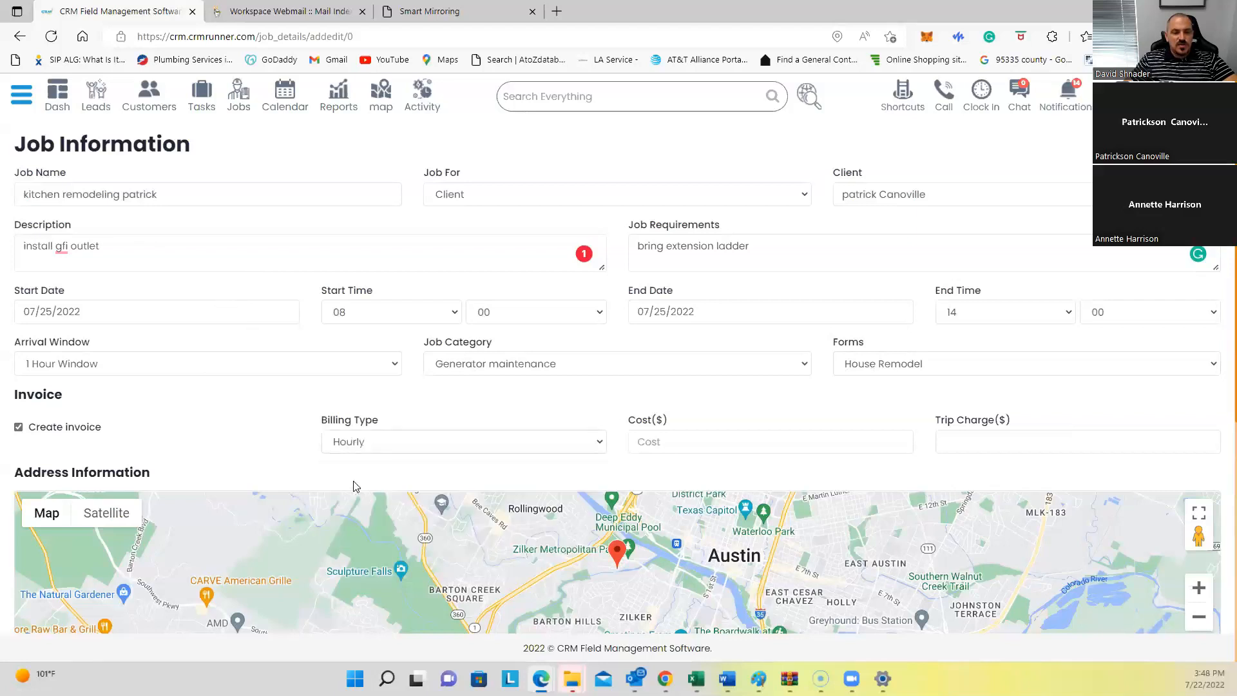
{"action": "left_click", "coordinate": [678, 433]}
{"action": "type", "text": "125"}
{"action": "left_click", "coordinate": [1020, 442]}
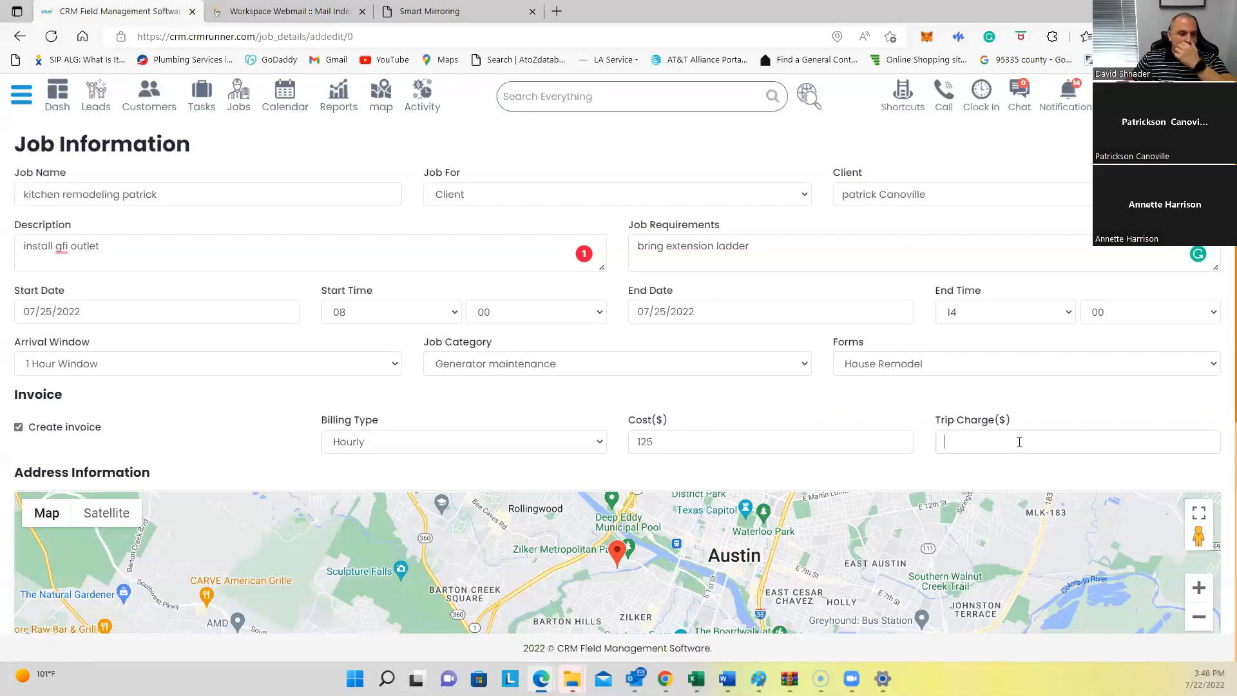
{"action": "type", "text": "125"}
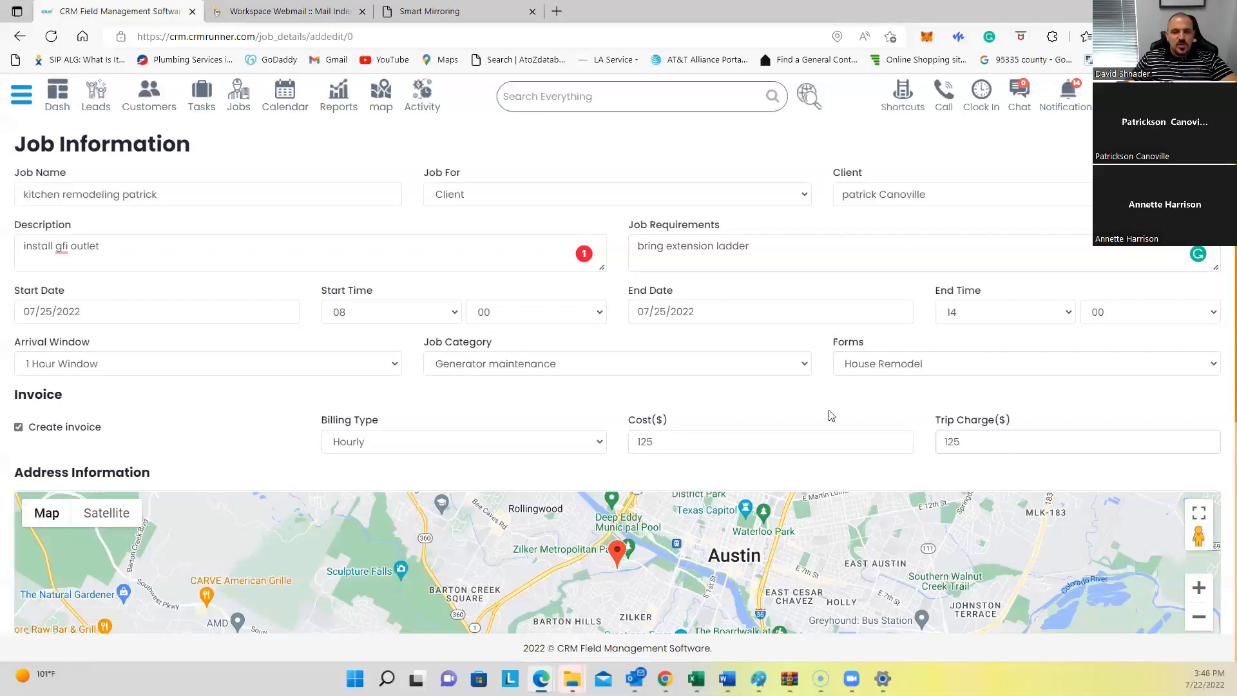
Step: Set the job's Service Provided to CCTV, replacing the vacuum installation pick
{"action": "double_click", "coordinate": [646, 442]}
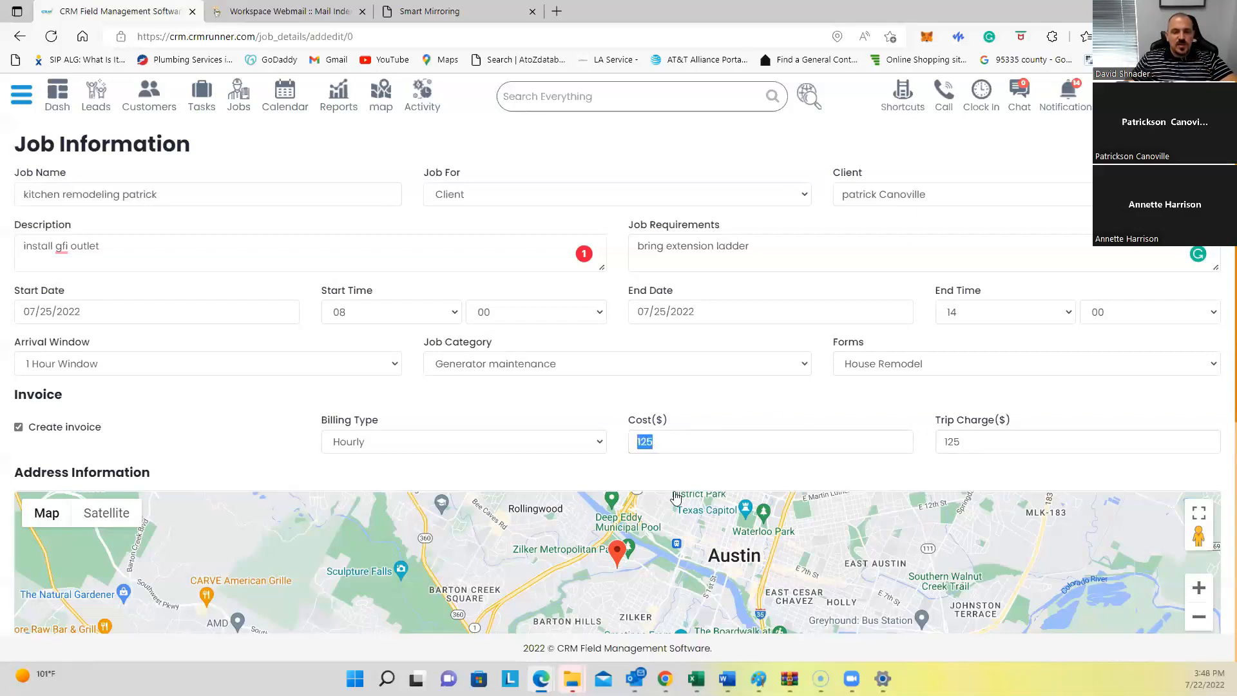
{"action": "left_click", "coordinate": [671, 418]}
{"action": "scroll", "coordinate": [456, 429], "scroll_direction": "down", "scroll_amount": 6}
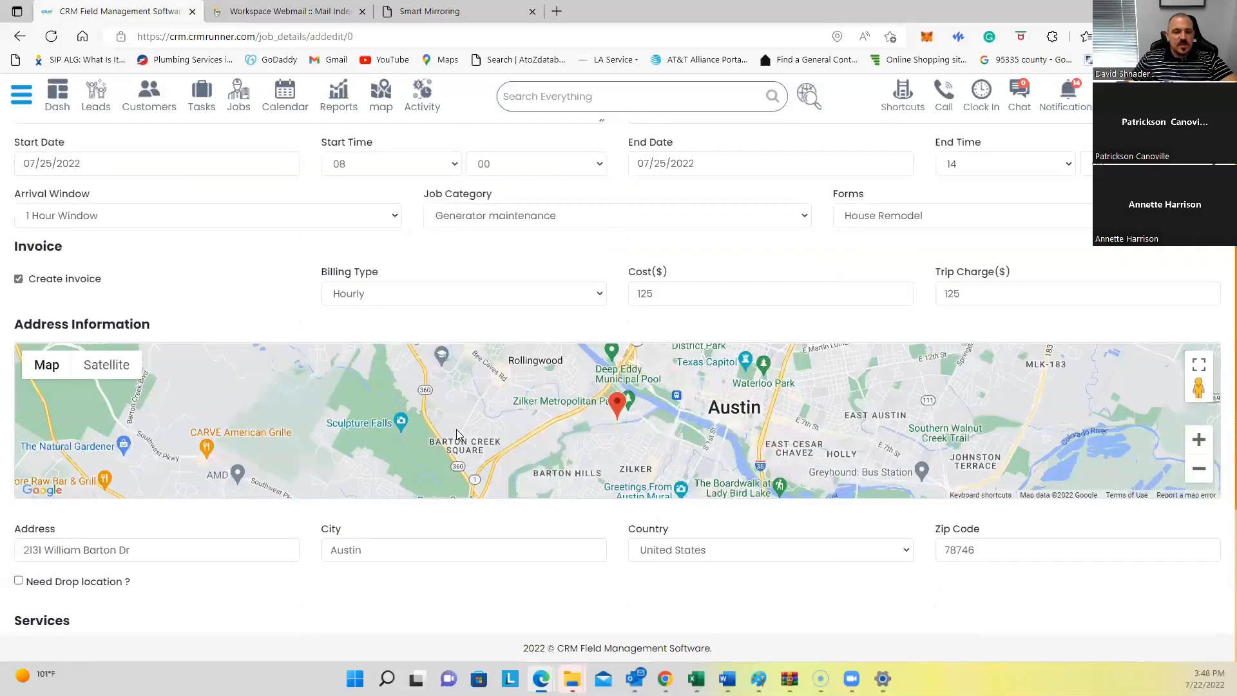
{"action": "left_click", "coordinate": [48, 410]}
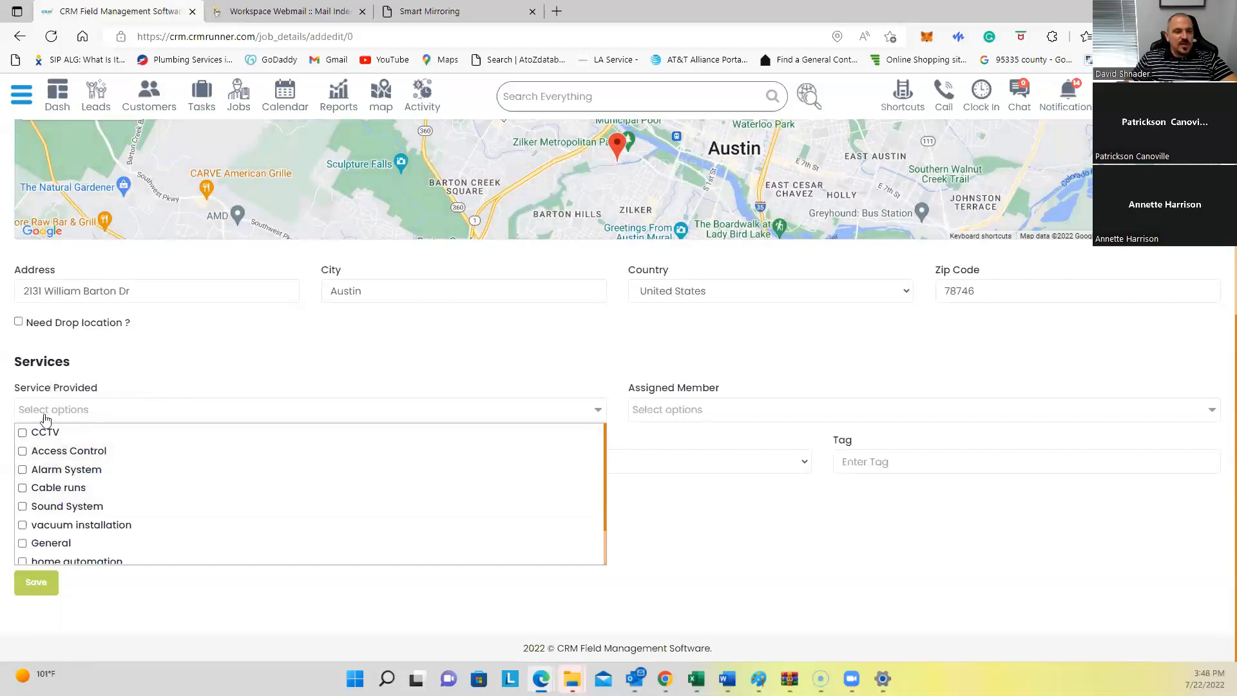
{"action": "left_click", "coordinate": [37, 527]}
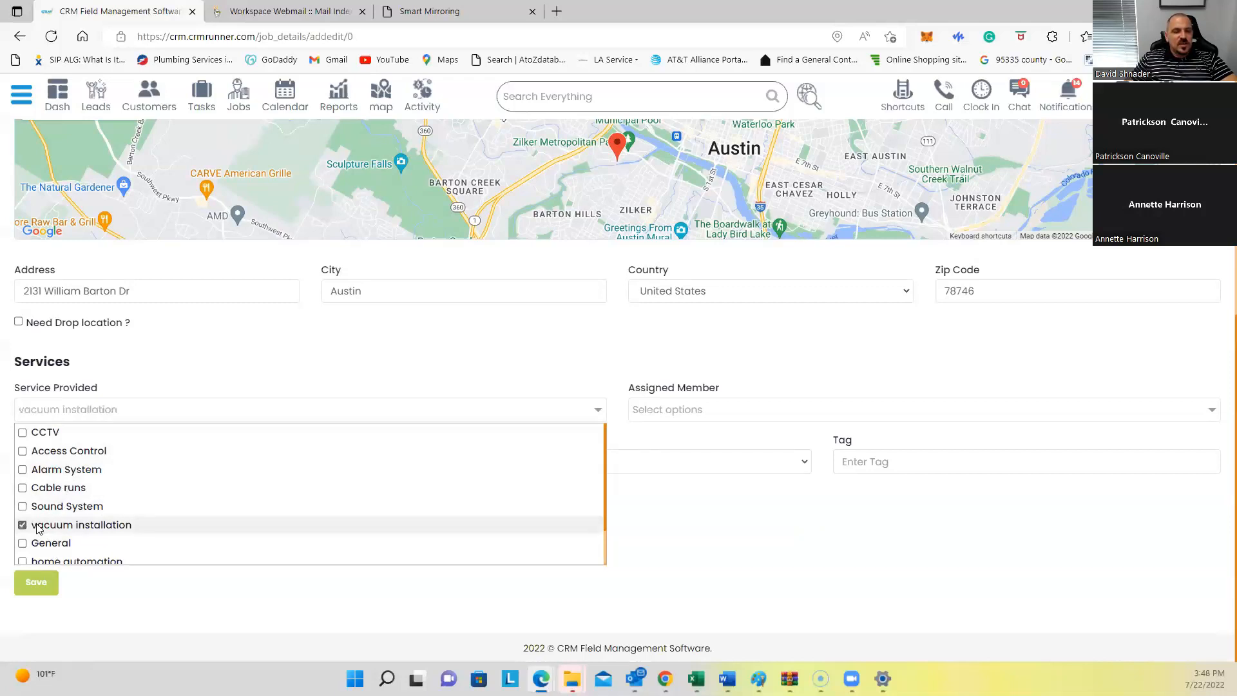
{"action": "left_click", "coordinate": [680, 410]}
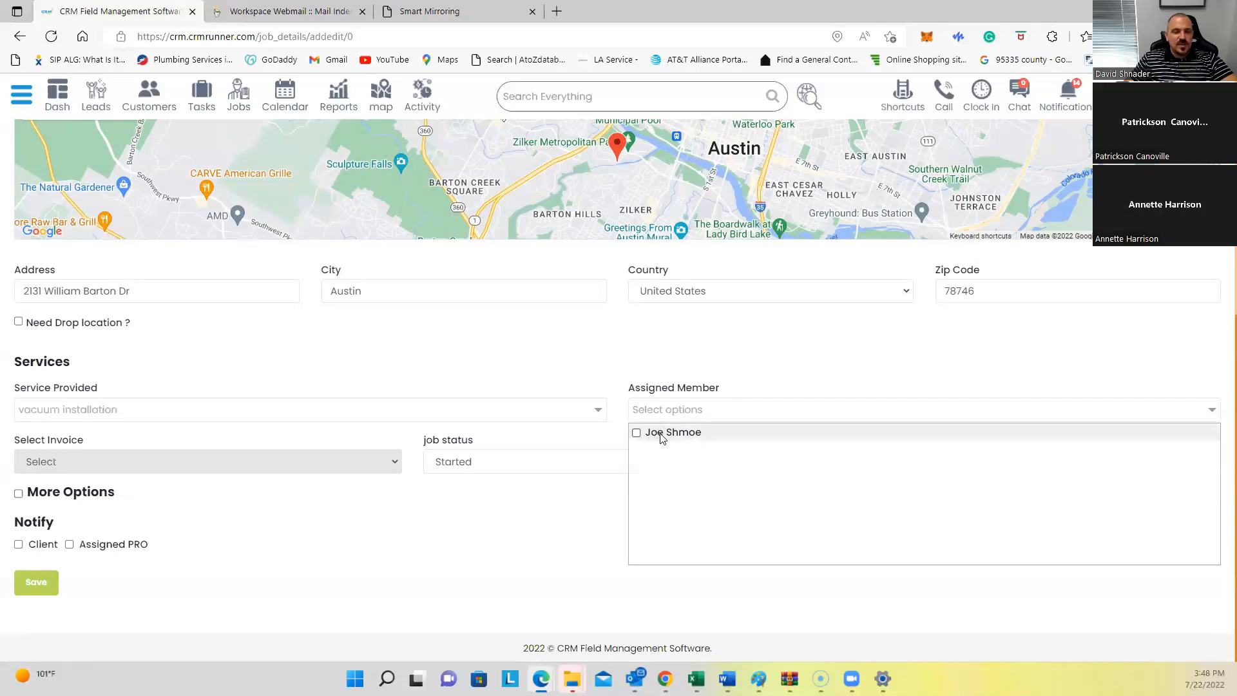
{"action": "left_click", "coordinate": [125, 412]}
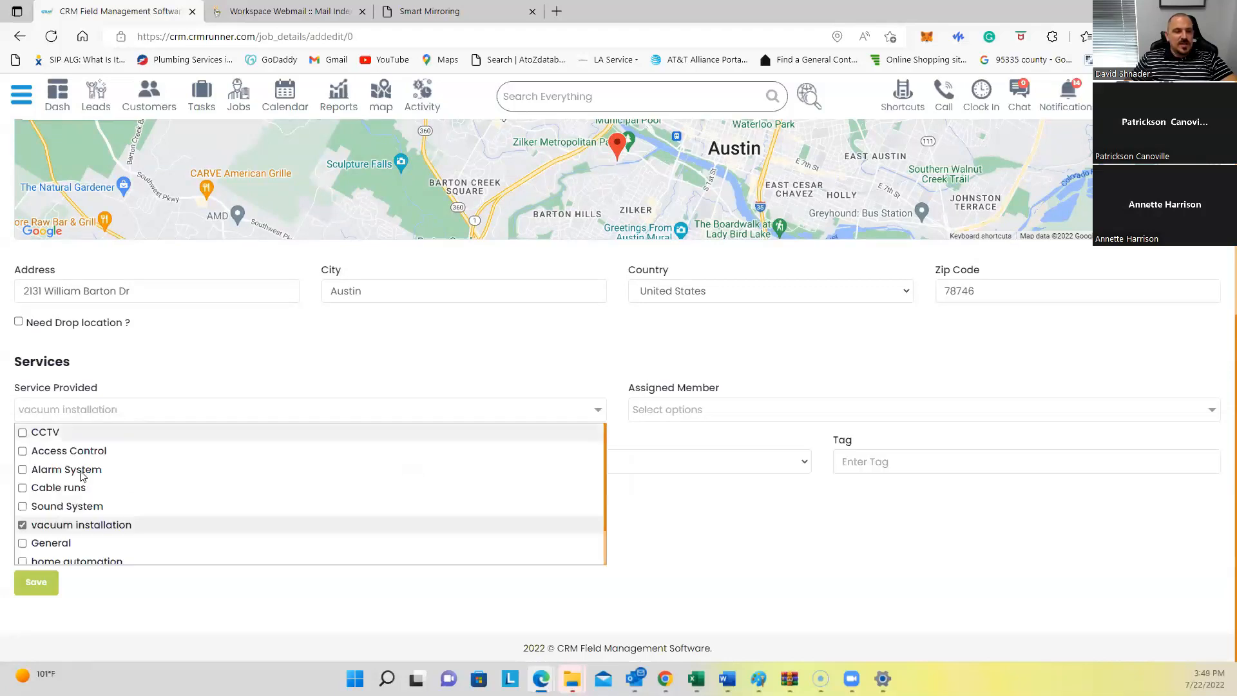
{"action": "left_click", "coordinate": [22, 524]}
{"action": "left_click", "coordinate": [45, 437]}
{"action": "left_click", "coordinate": [751, 418]}
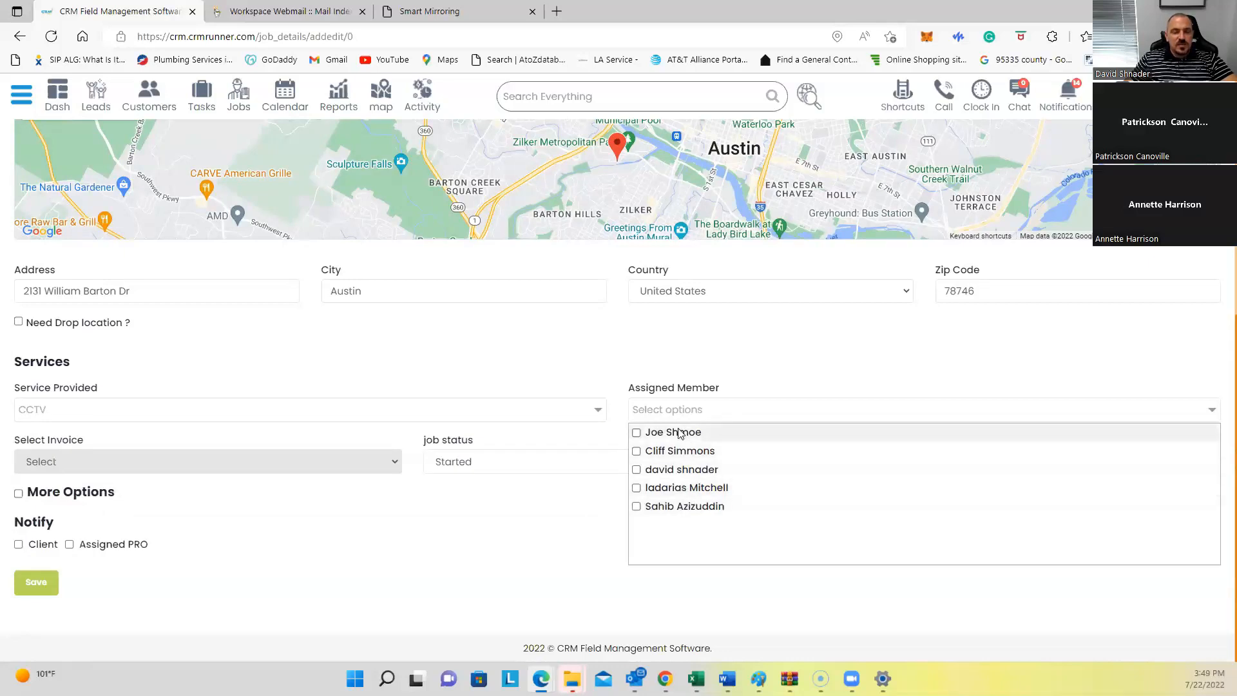
{"action": "left_click", "coordinate": [261, 412]}
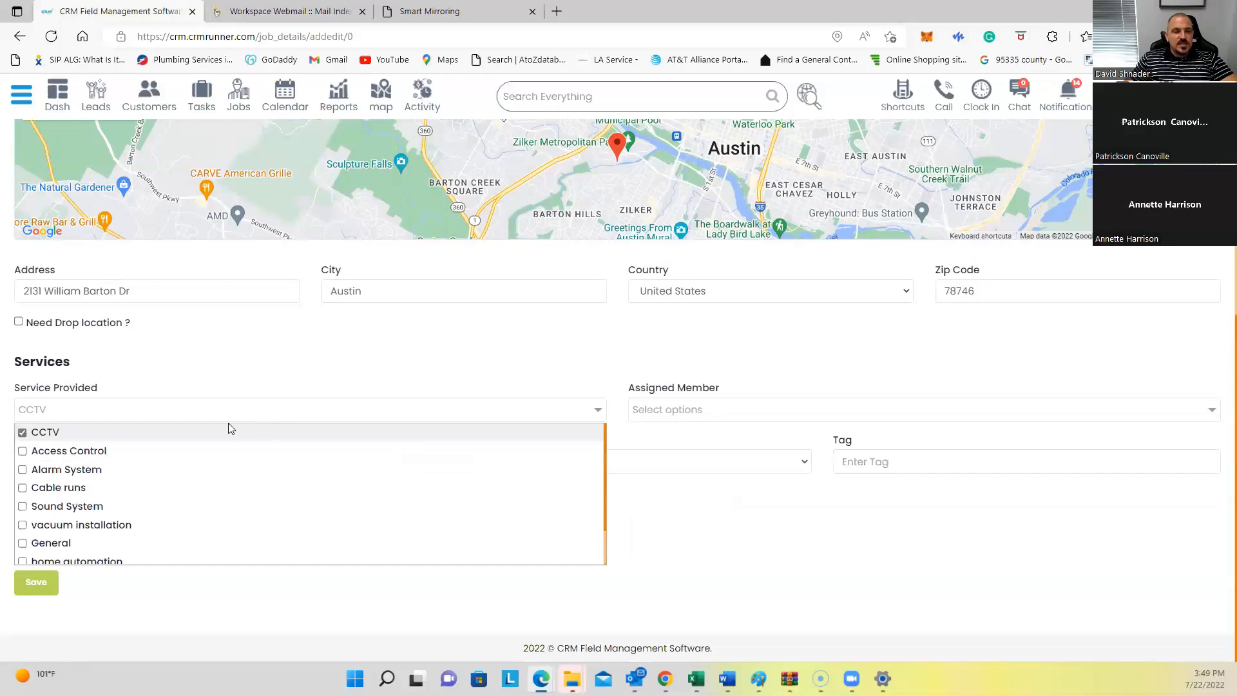
{"action": "left_click", "coordinate": [239, 376]}
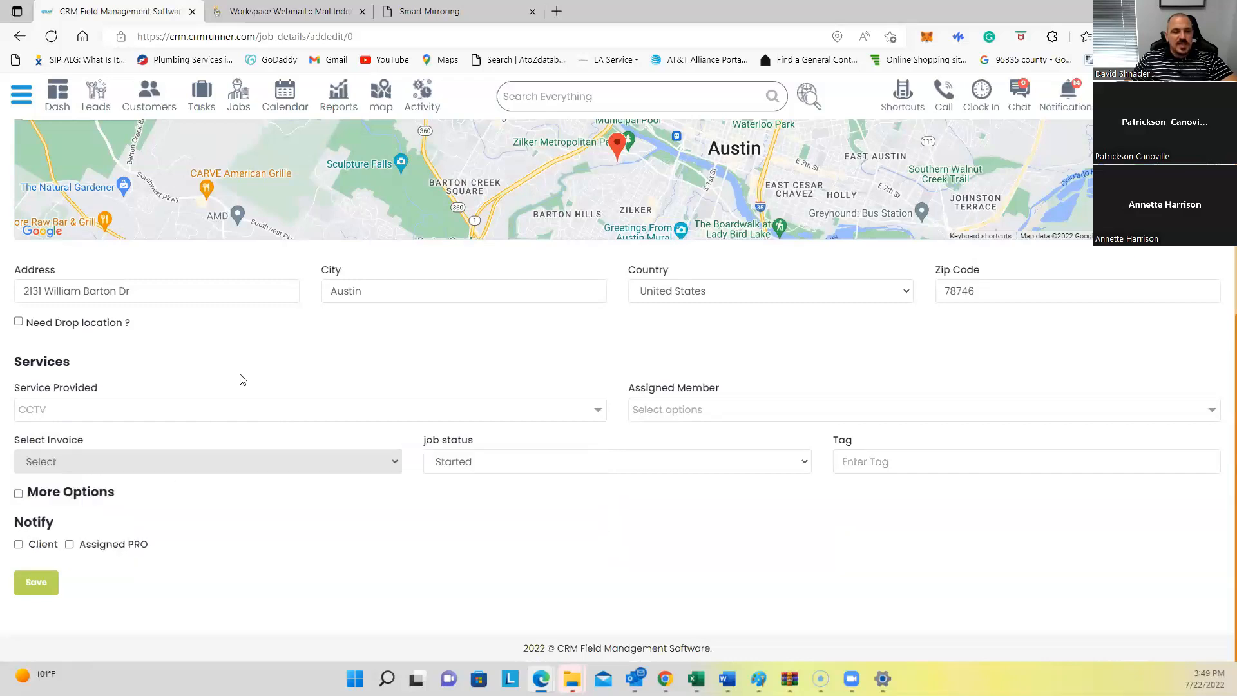
Step: Assign the first team member, turn on the assigned PRO notification, and save the job
{"action": "left_click", "coordinate": [682, 412]}
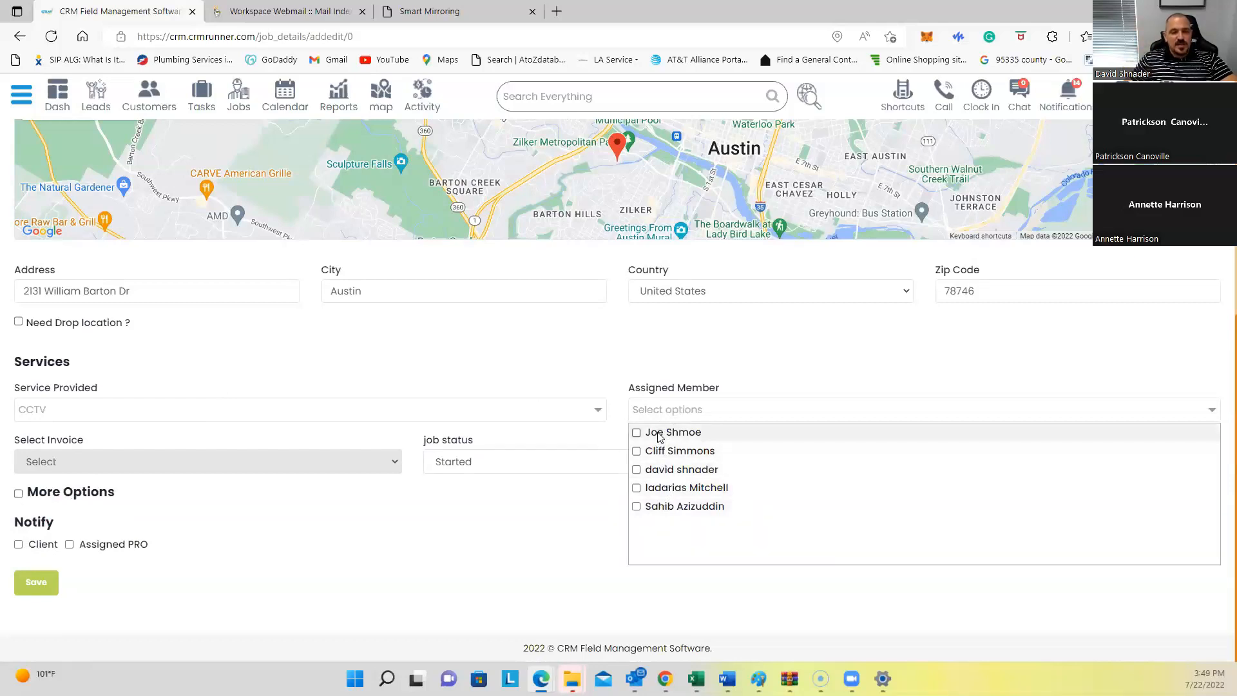
{"action": "left_click", "coordinate": [660, 437]}
{"action": "left_click", "coordinate": [571, 358]}
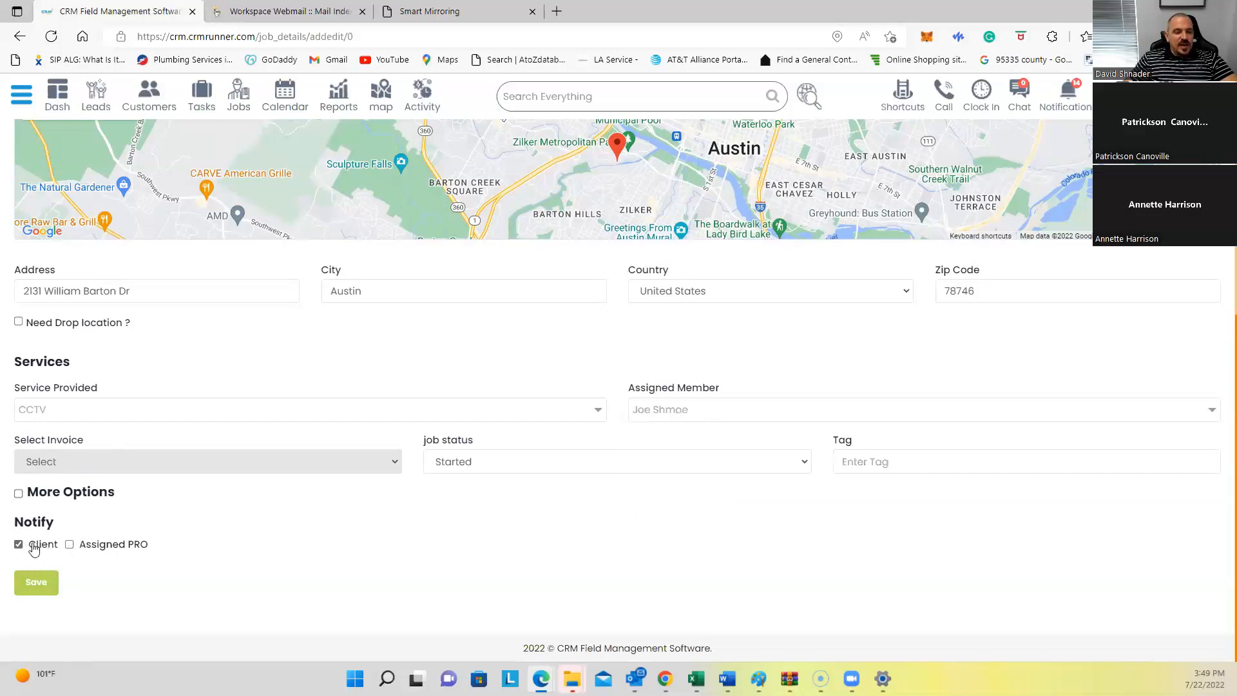
{"action": "left_click", "coordinate": [69, 544]}
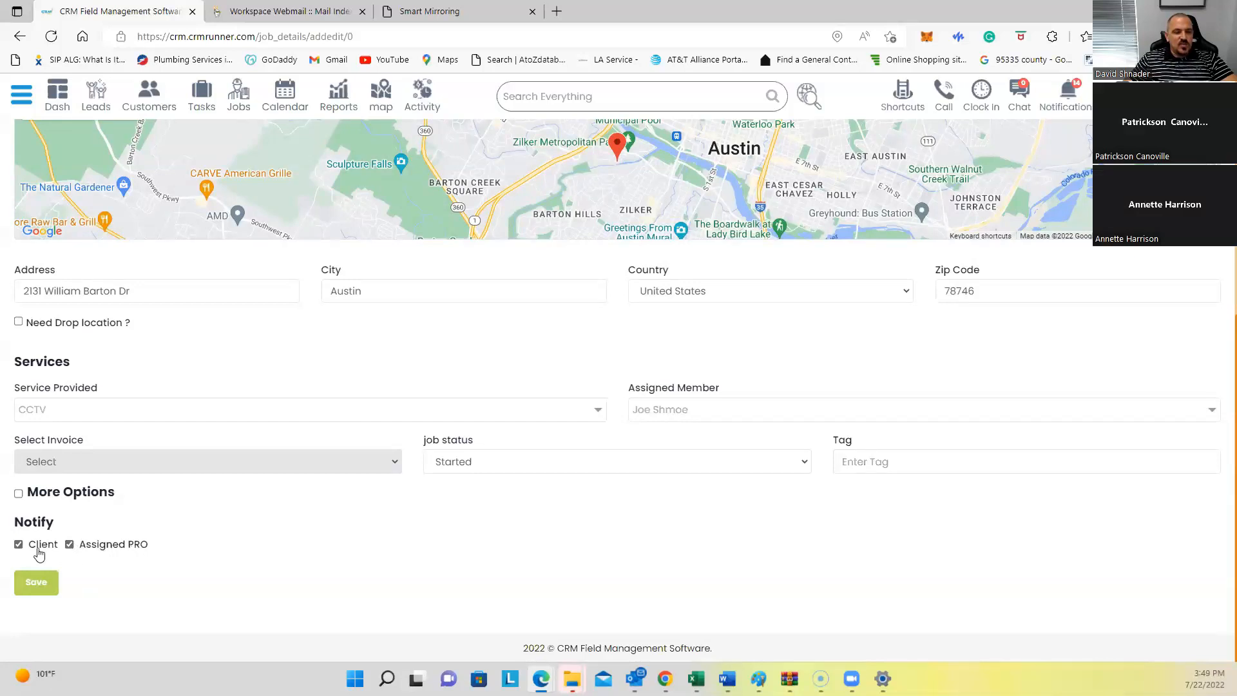
{"action": "left_click", "coordinate": [48, 583]}
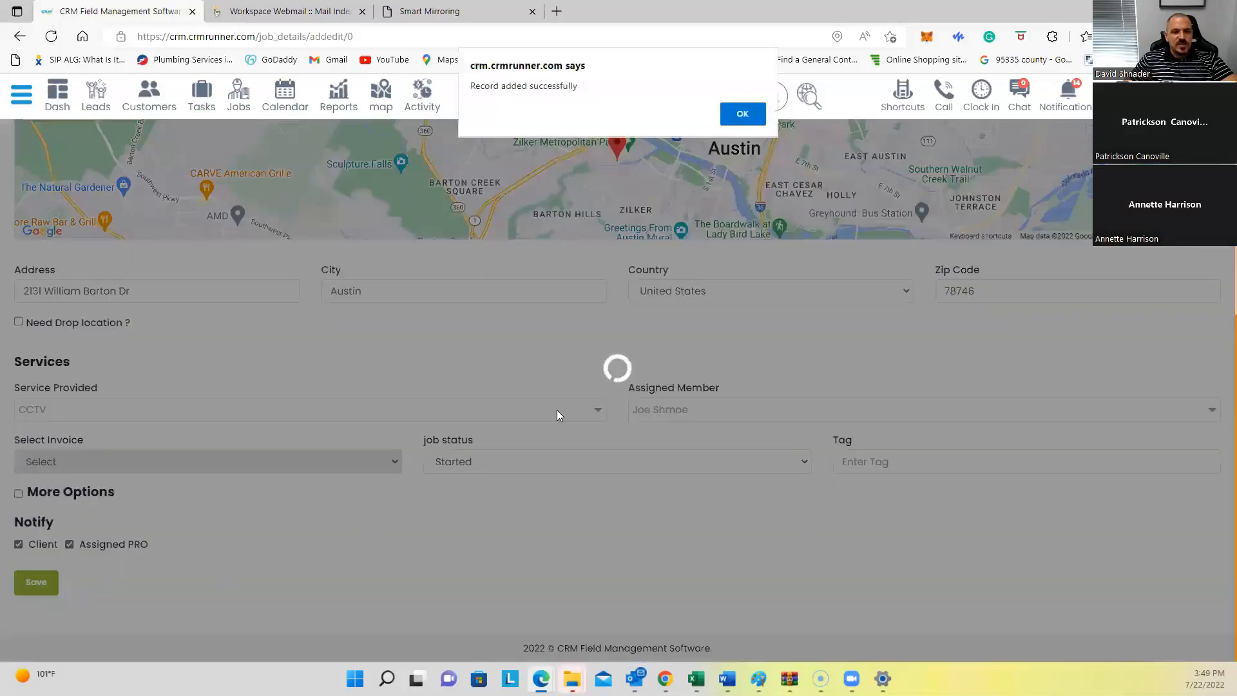
Step: Dismiss the record-added alert, check job 216 at $125 in Jobs, then go to the mirrored phone
{"action": "left_click", "coordinate": [758, 107]}
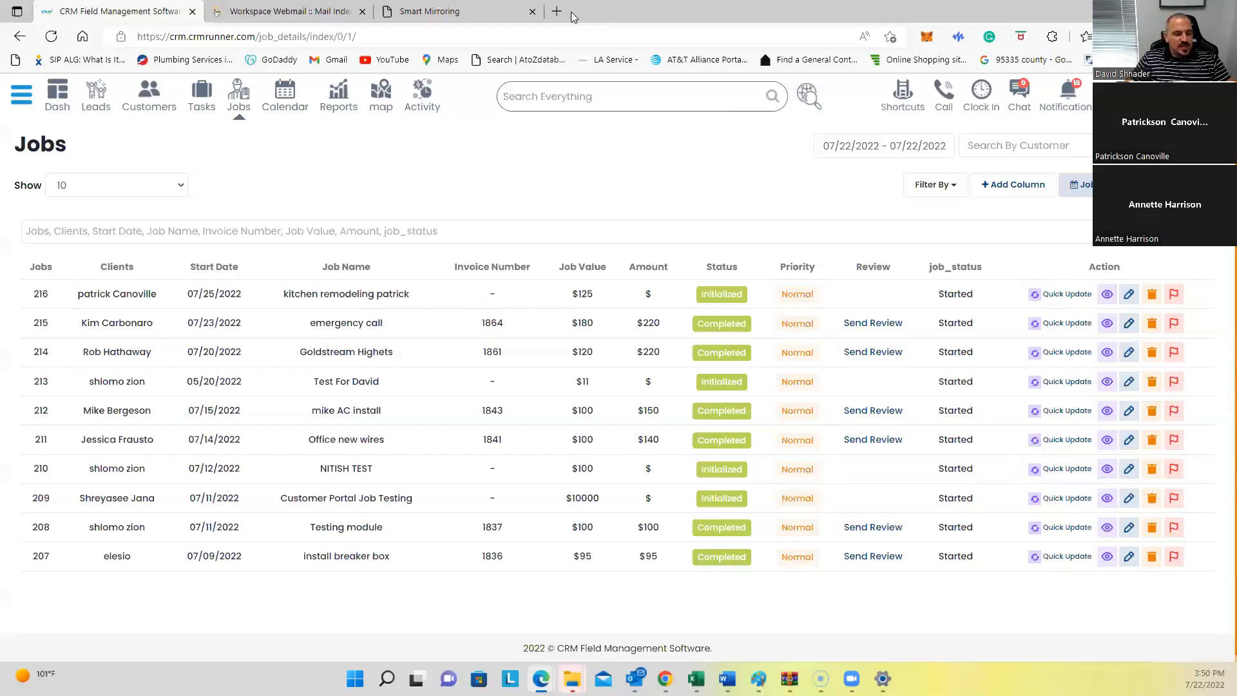
{"action": "left_click", "coordinate": [453, 9]}
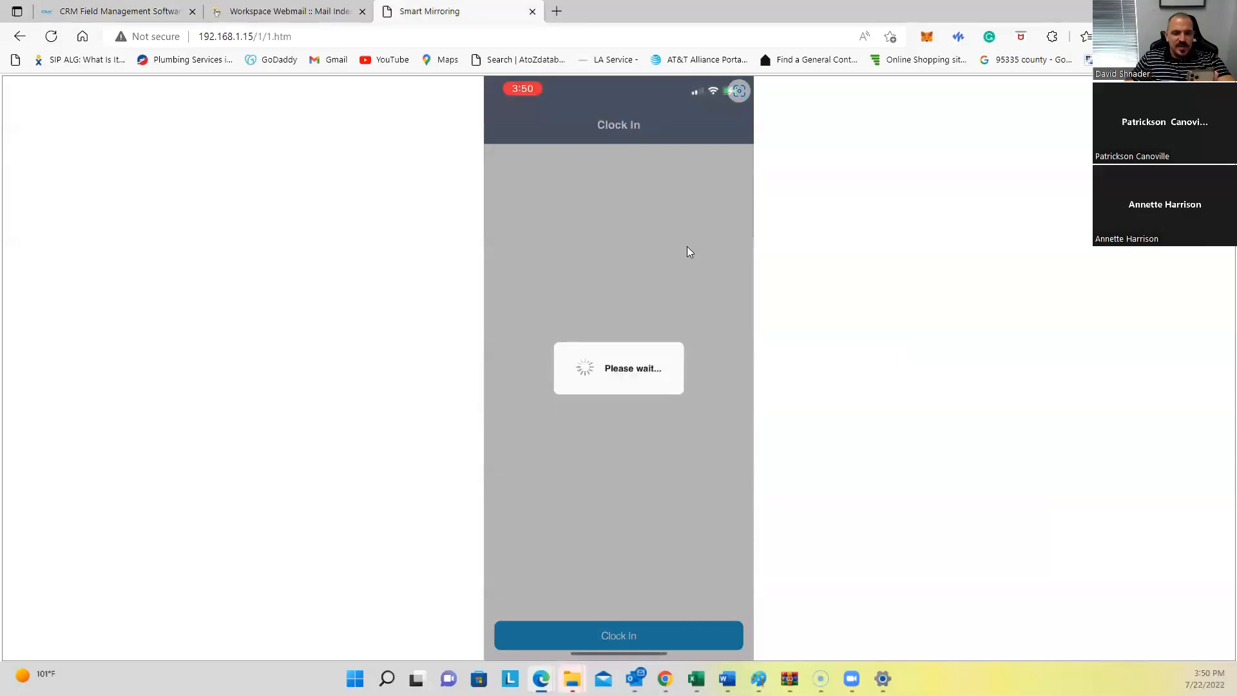
Step: Review the 07/18–07/24 Clock In Clock Out timesheet, including Friday's 16:50:56 clock-in
{"action": "left_click", "coordinate": [94, 11]}
{"action": "left_click", "coordinate": [981, 96]}
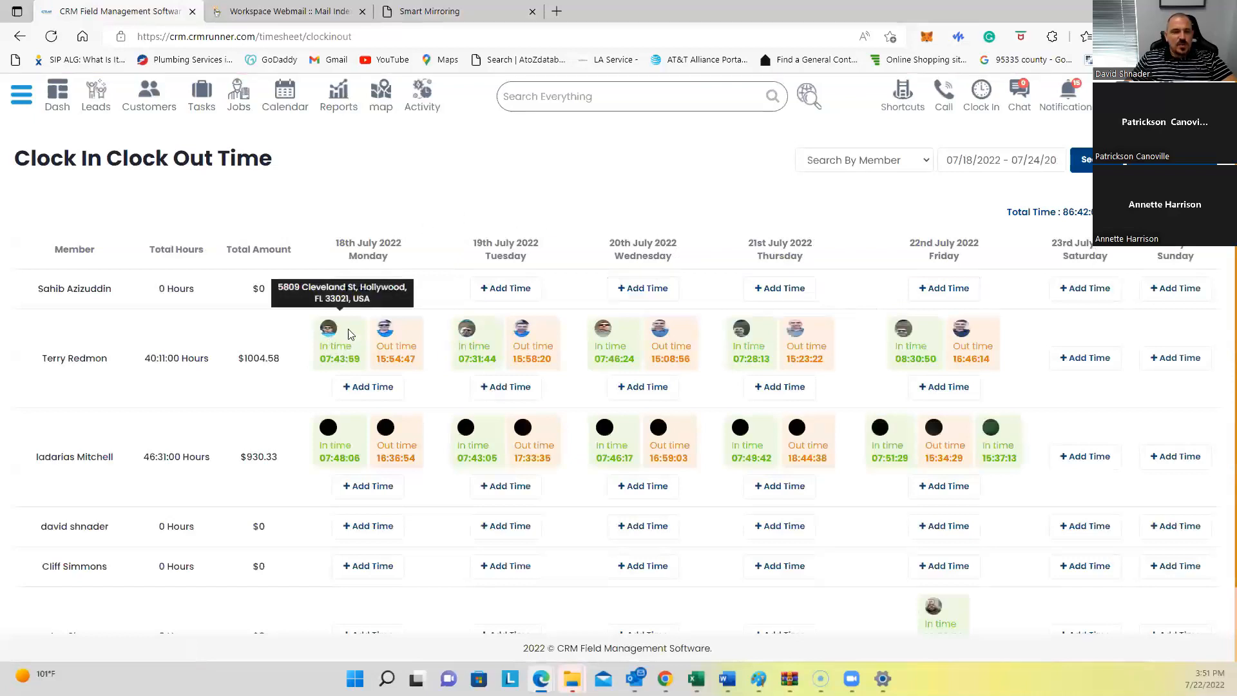
{"action": "mouse_move", "coordinate": [395, 346]}
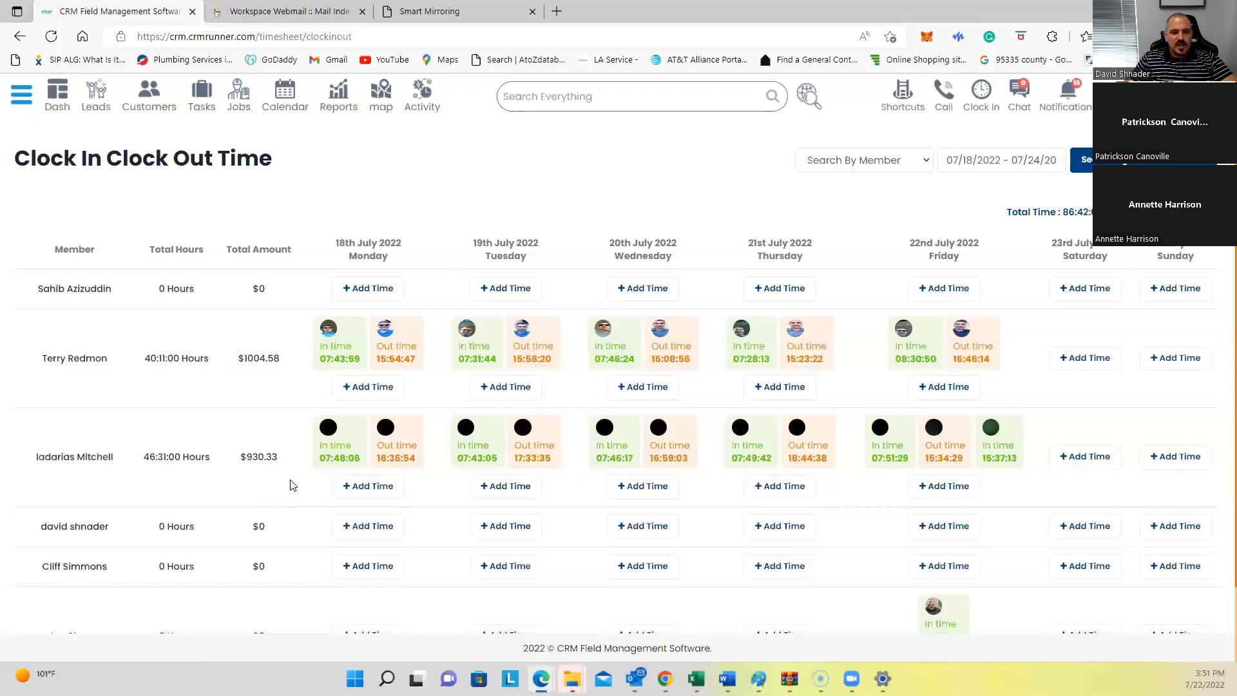
{"action": "scroll", "coordinate": [702, 444], "scroll_direction": "down", "scroll_amount": 2}
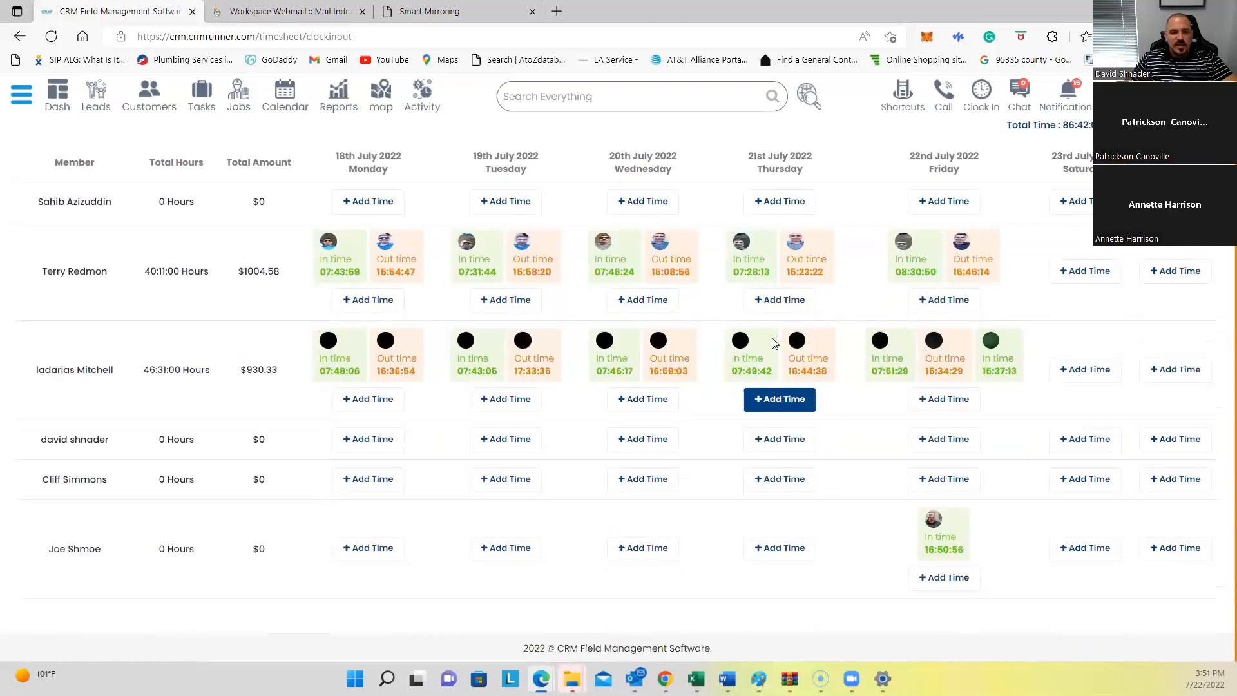
{"action": "scroll", "coordinate": [799, 348], "scroll_direction": "up", "scroll_amount": 2}
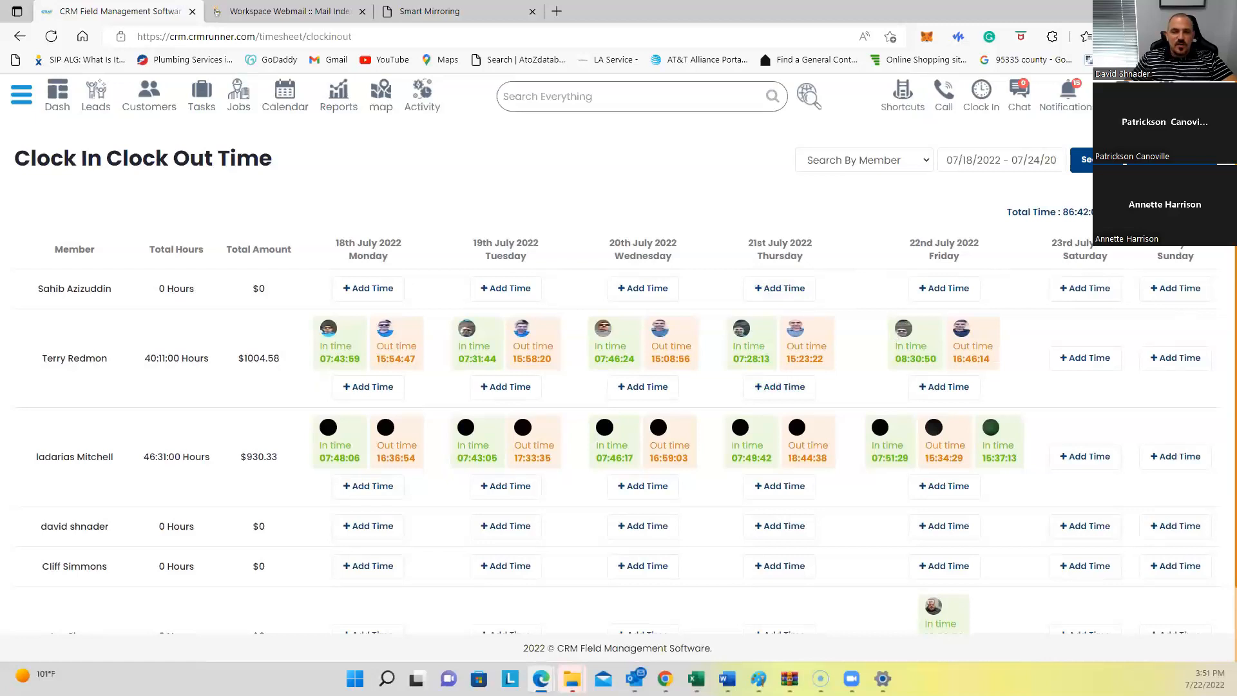
{"action": "scroll", "coordinate": [919, 544], "scroll_direction": "down", "scroll_amount": 2}
{"action": "mouse_move", "coordinate": [922, 525]}
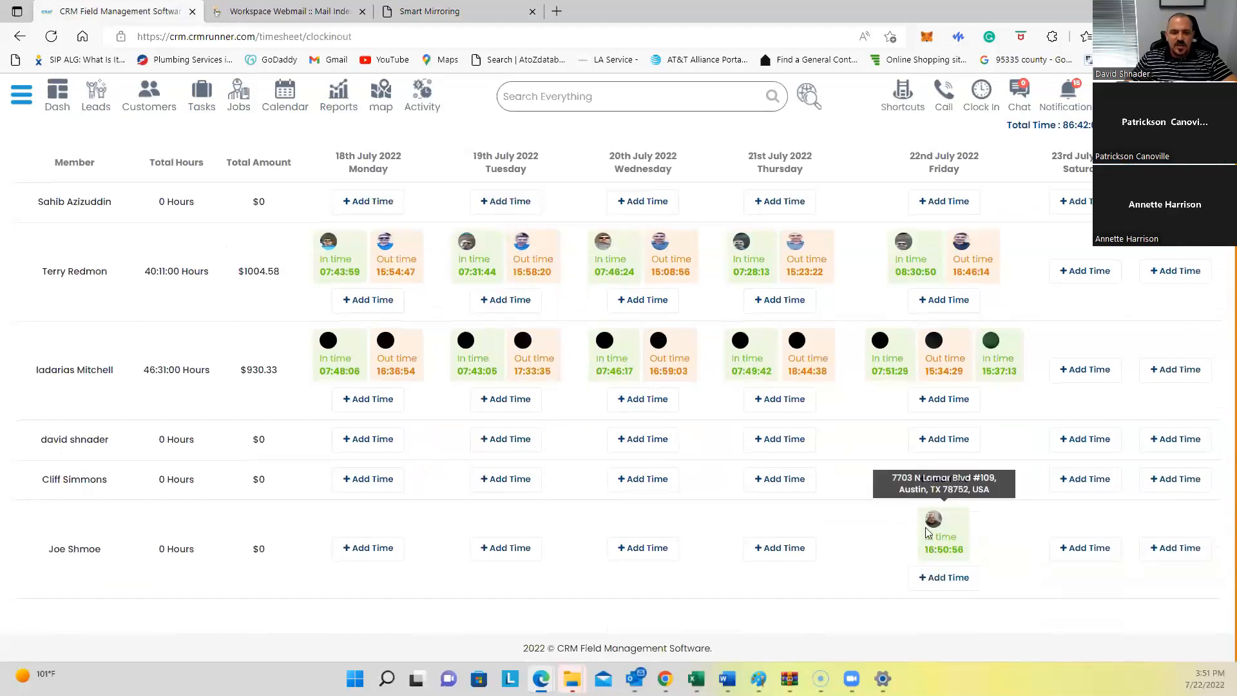
Step: On the phone app, view kitchen remodeling job #216 details and bring up the client call prompt
{"action": "left_click", "coordinate": [429, 13]}
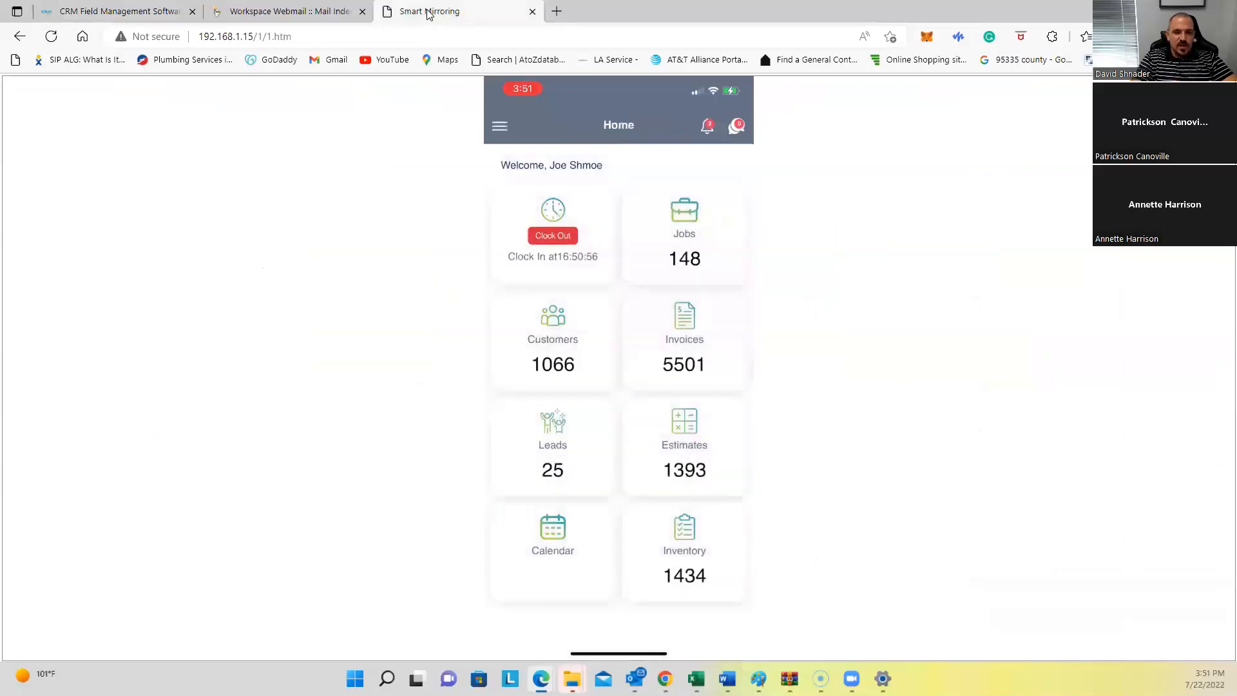
{"action": "left_click", "coordinate": [687, 252]}
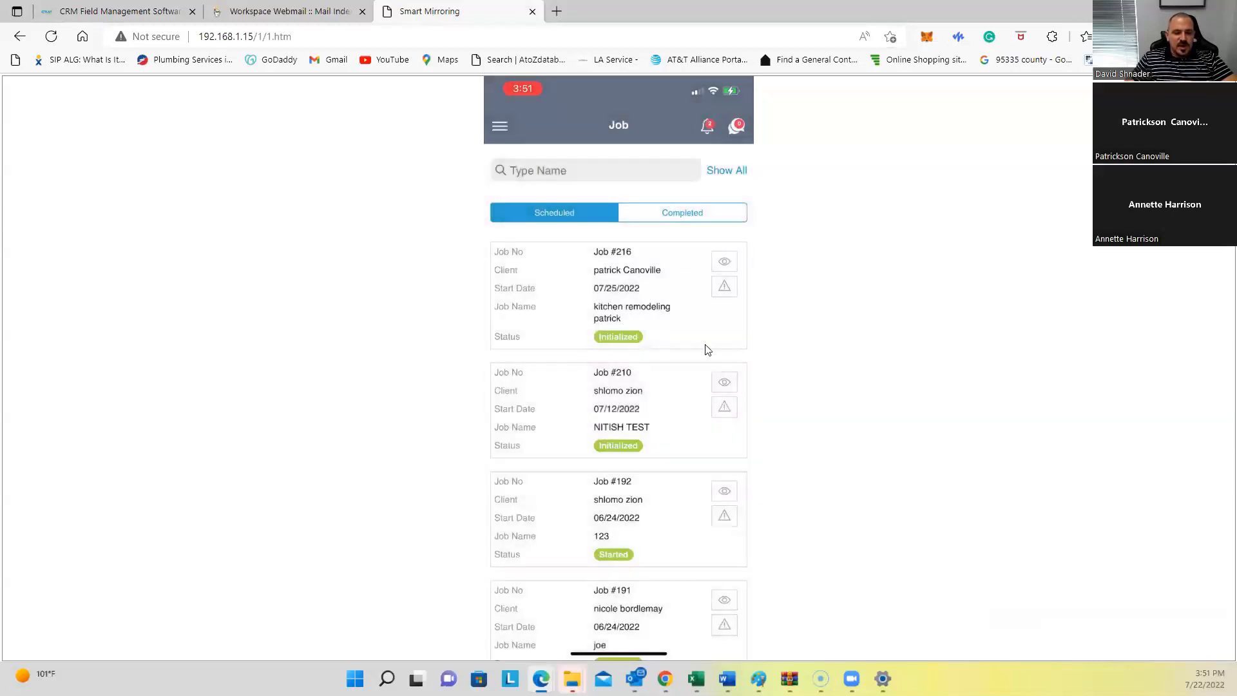
{"action": "left_click", "coordinate": [613, 334]}
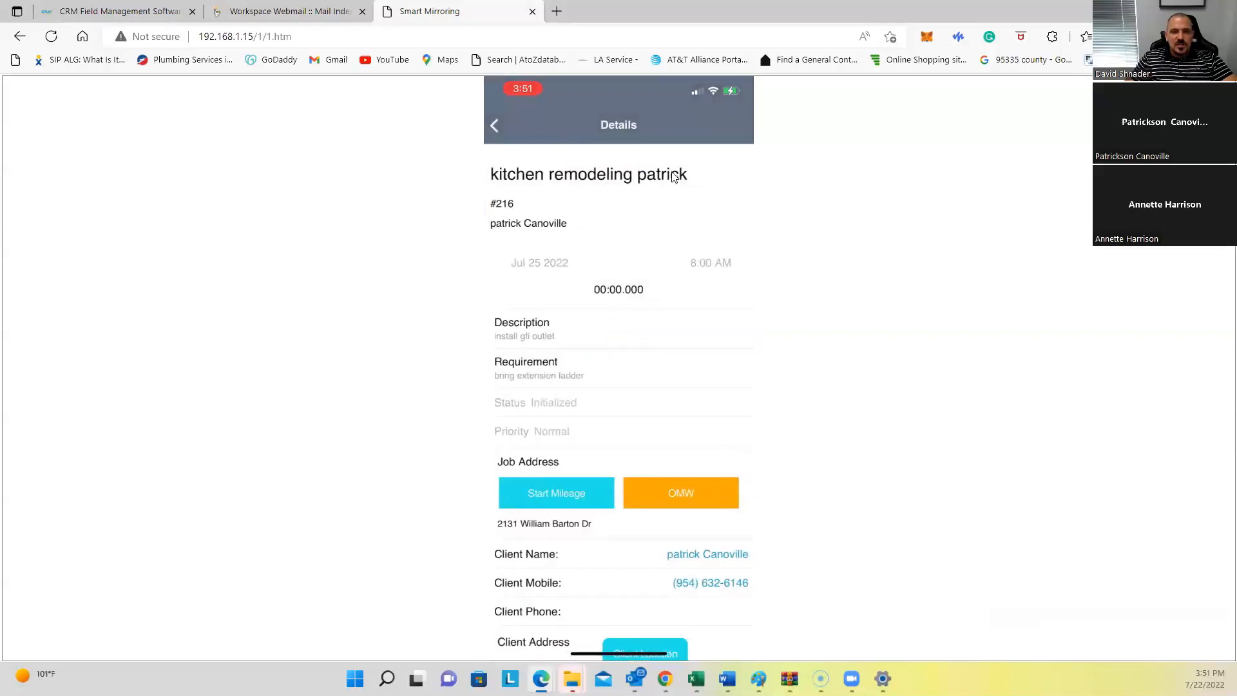
{"action": "scroll", "coordinate": [521, 314], "scroll_direction": "down", "scroll_amount": 1}
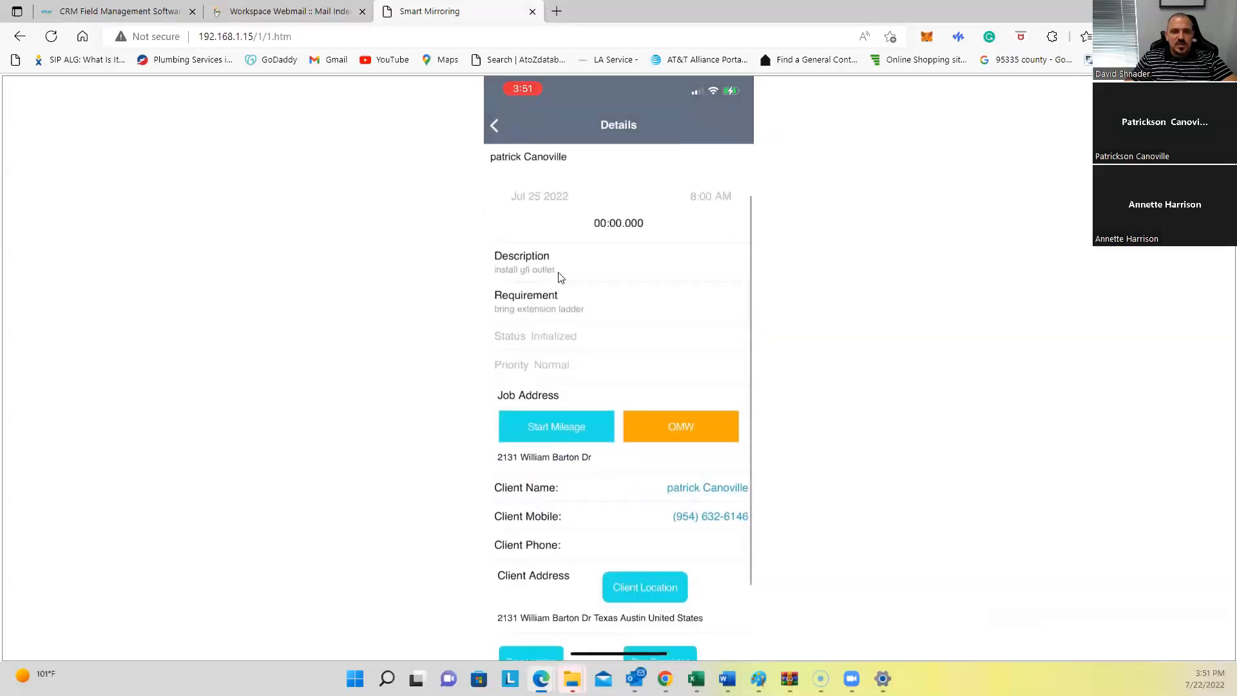
{"action": "scroll", "coordinate": [525, 315], "scroll_direction": "down", "scroll_amount": 1}
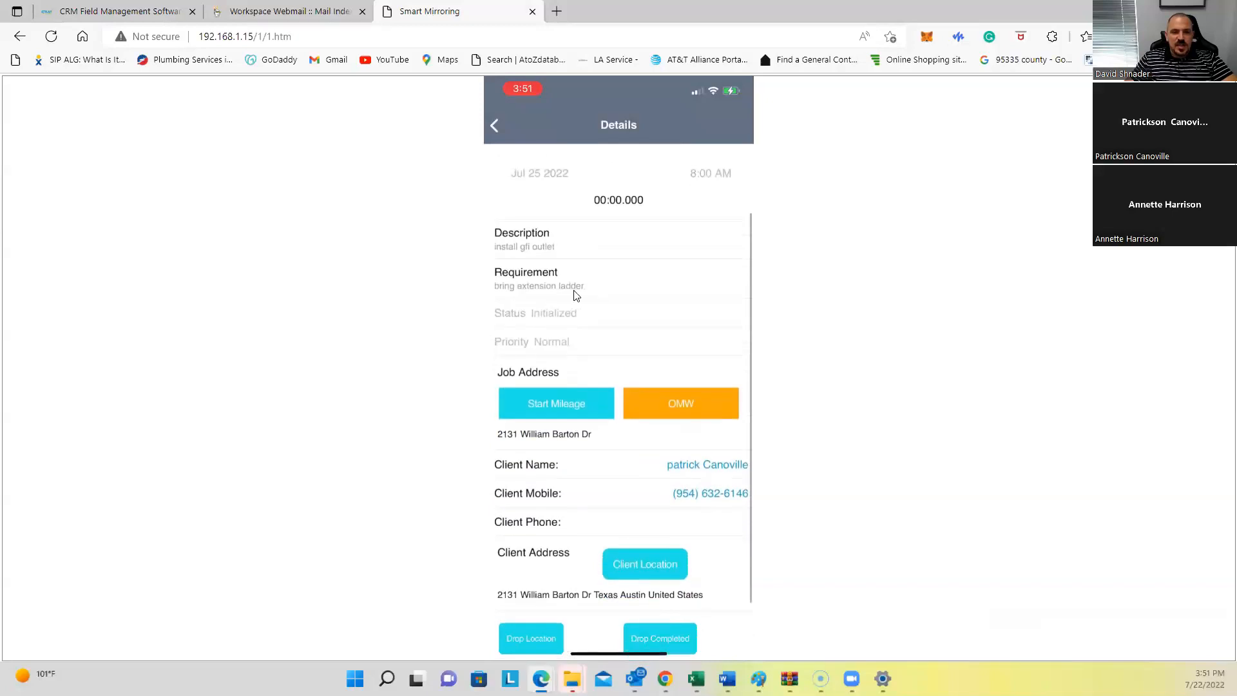
{"action": "scroll", "coordinate": [610, 359], "scroll_direction": "down", "scroll_amount": 3}
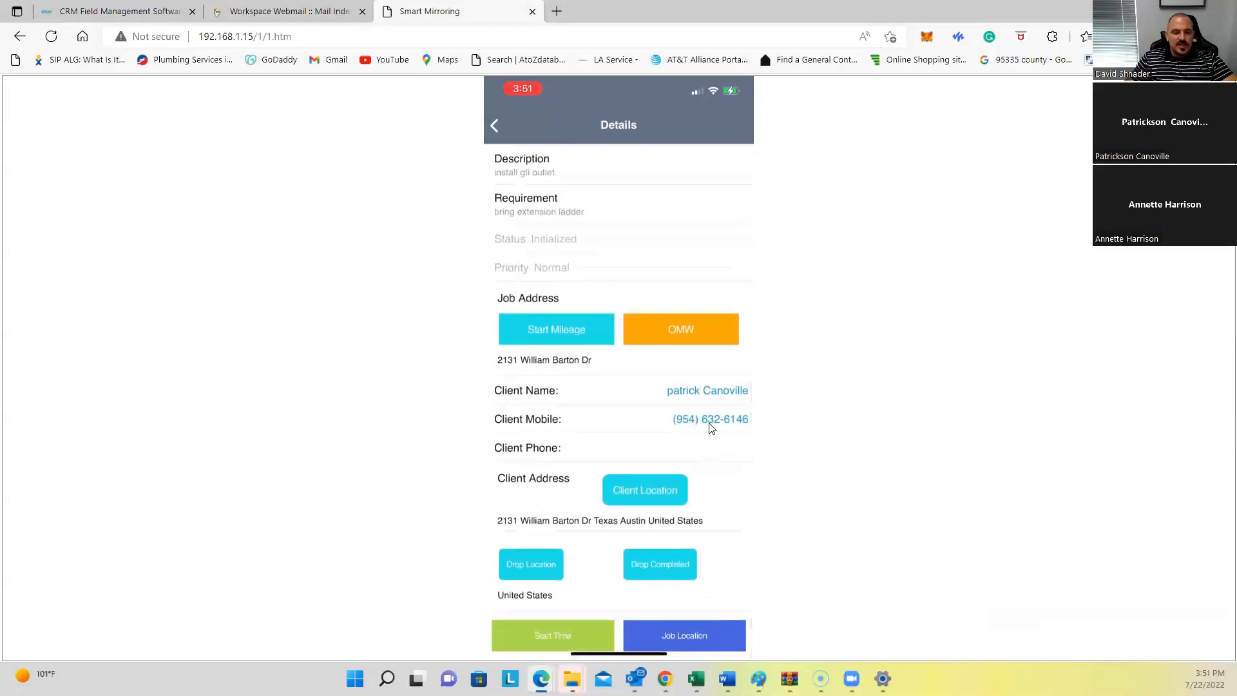
{"action": "left_click", "coordinate": [711, 422]}
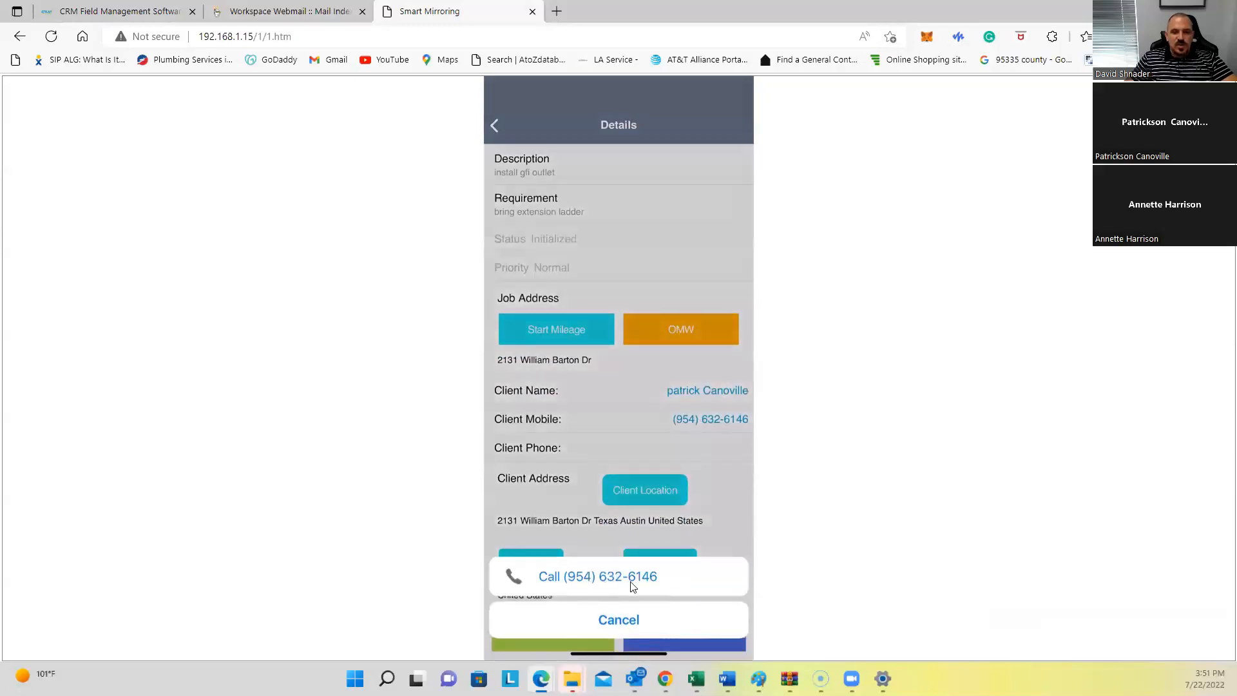
{"action": "left_click", "coordinate": [683, 620]}
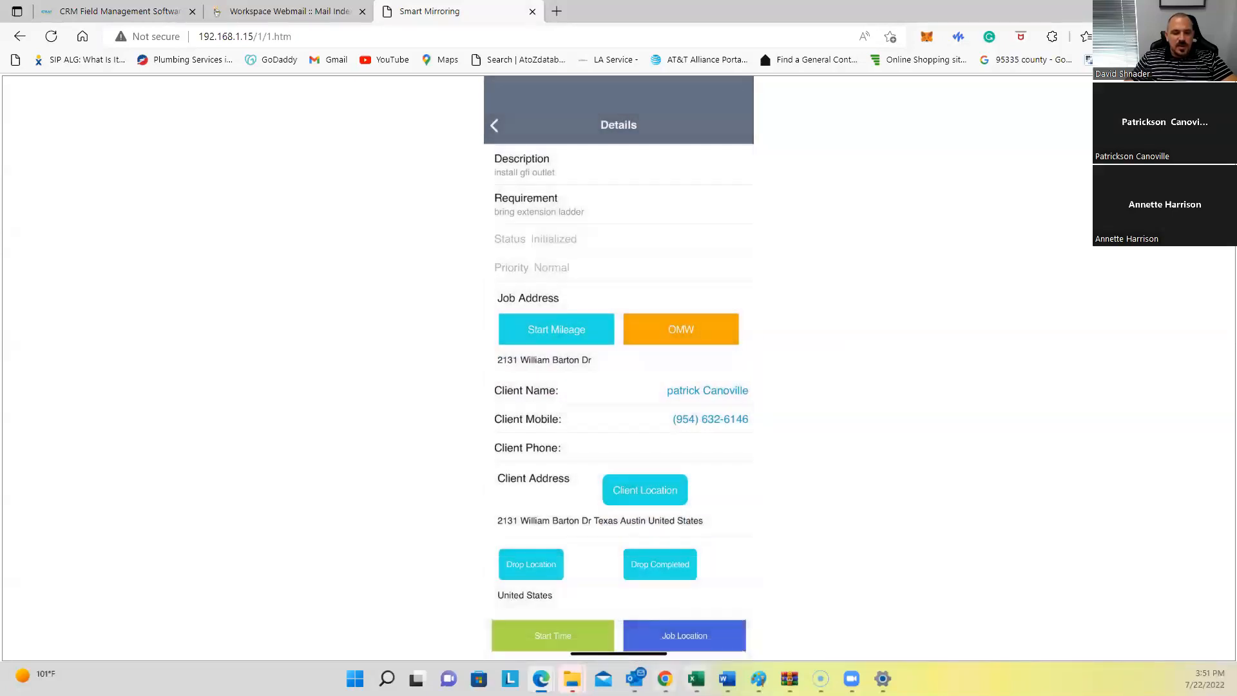
{"action": "left_click", "coordinate": [706, 636]}
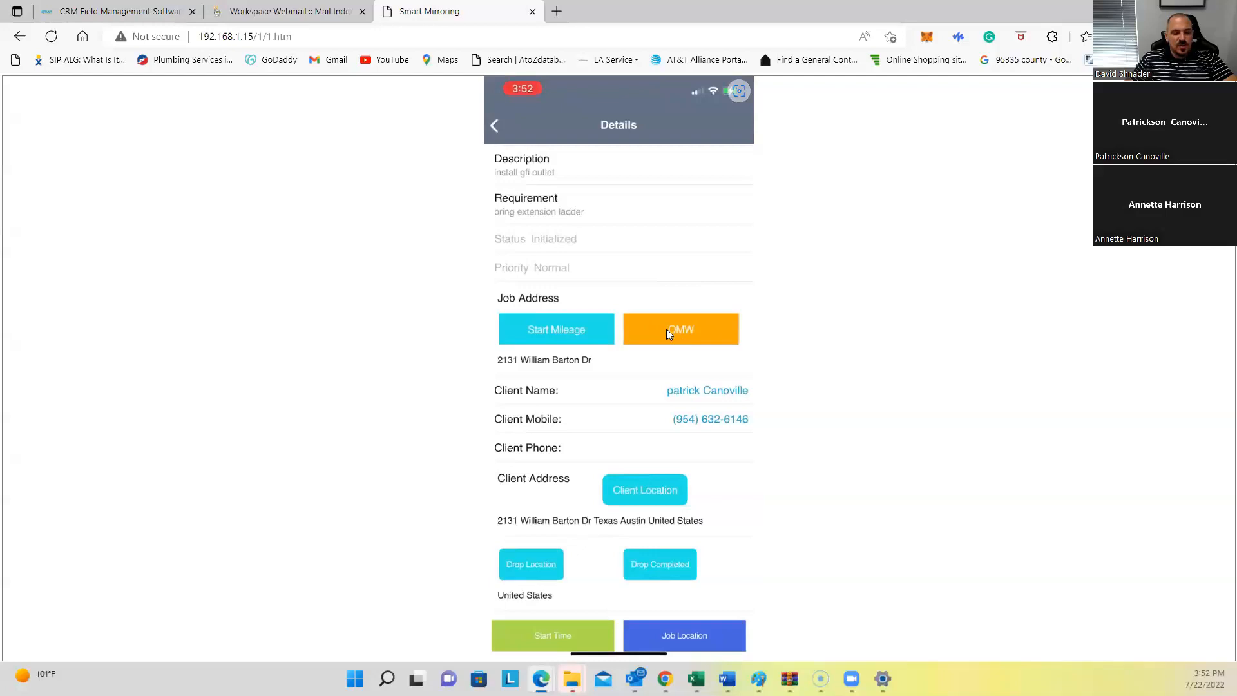
Step: Move job 216's travel status to On My Way, then Reached
{"action": "left_click", "coordinate": [666, 329]}
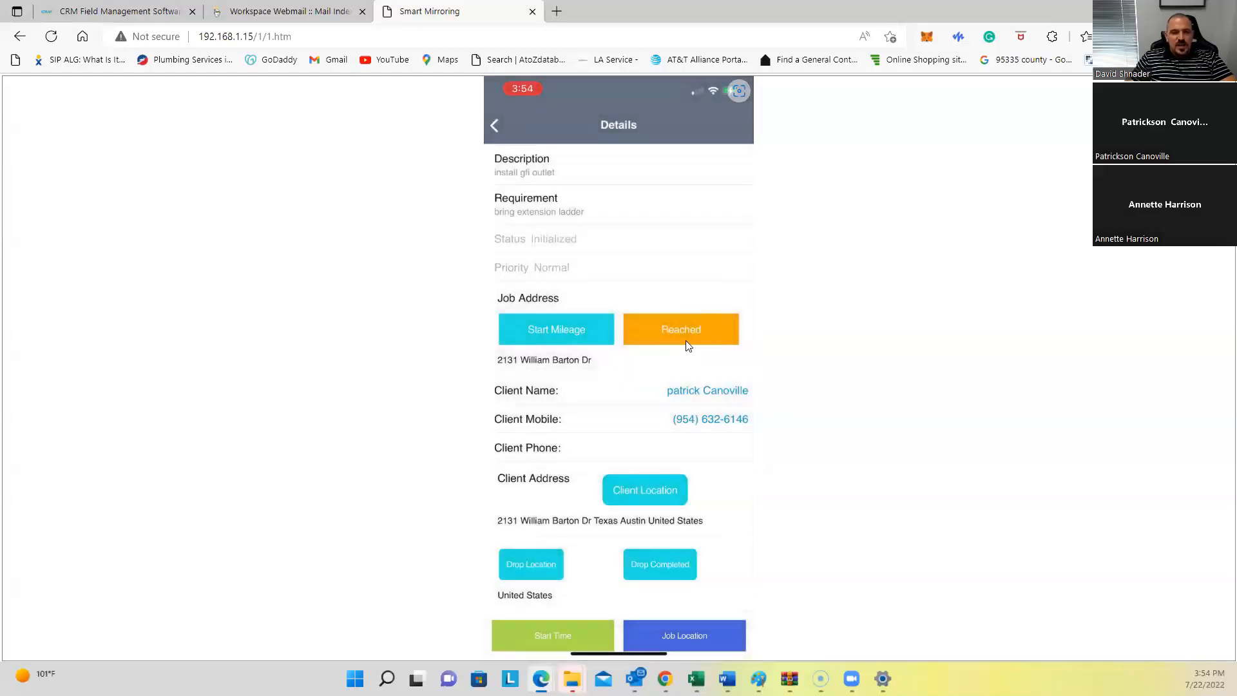
{"action": "left_click", "coordinate": [685, 341]}
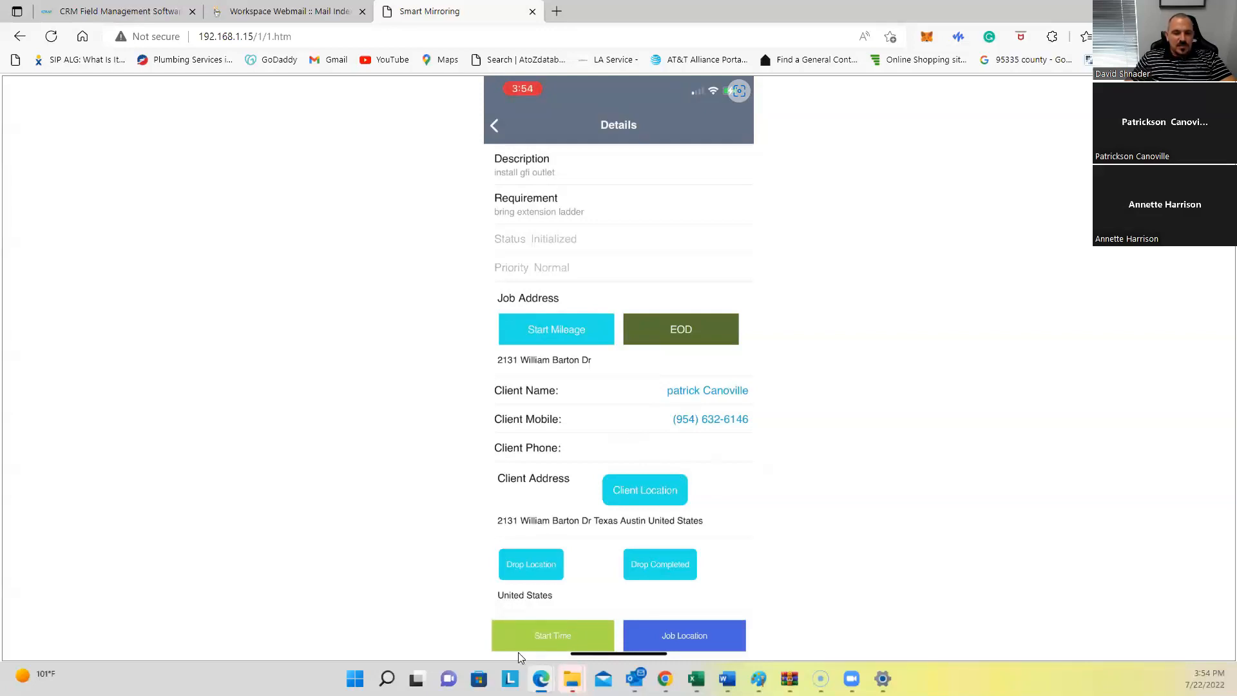
Step: Start the work timer on job #216
{"action": "left_click", "coordinate": [556, 631]}
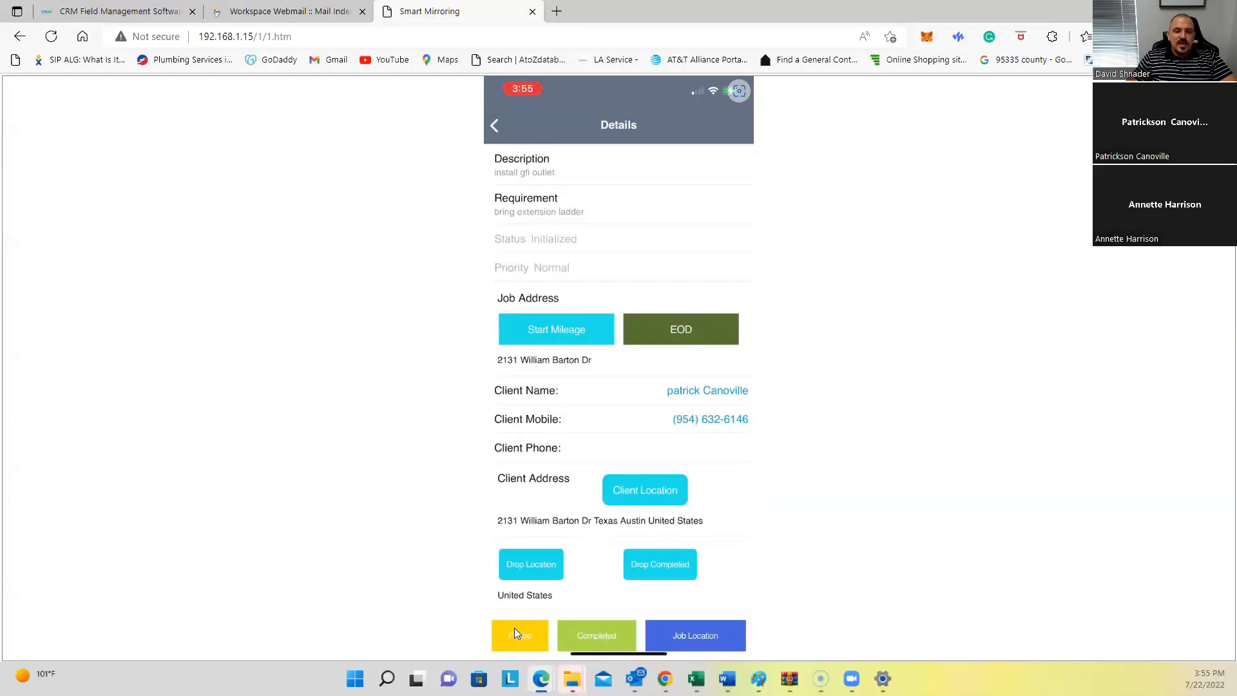
Step: Mark job 216 as Completed, bringing up the Additional Cost form
{"action": "left_click", "coordinate": [597, 639]}
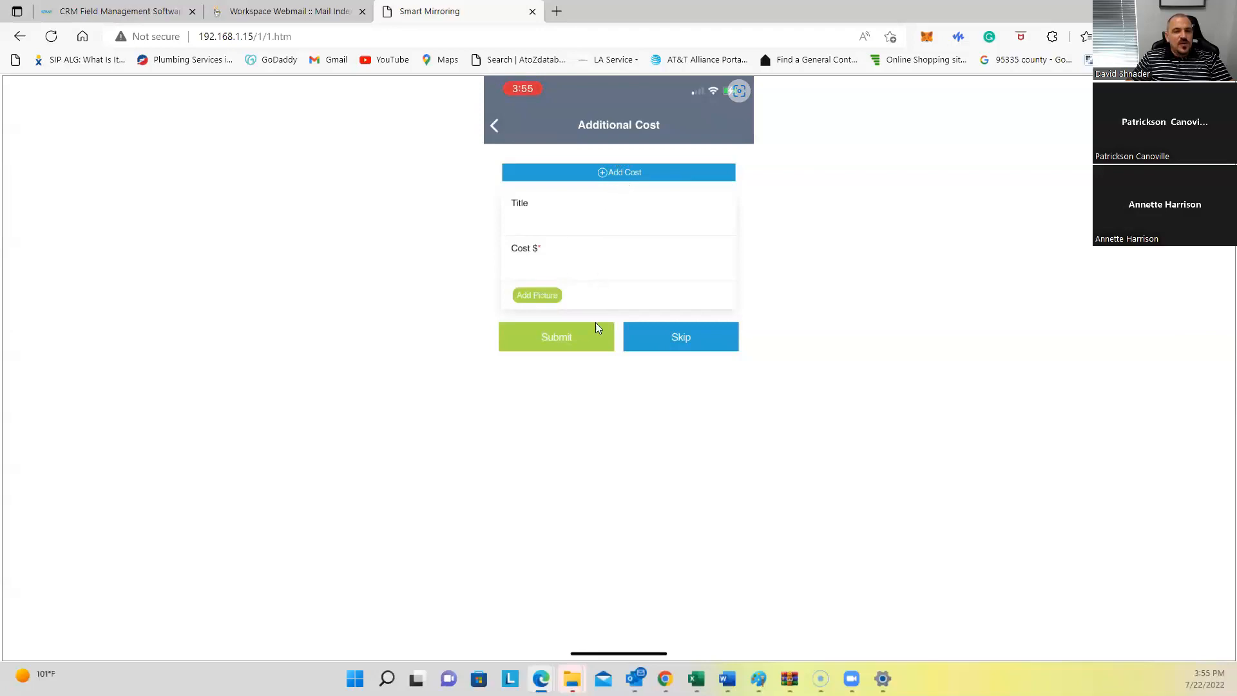
Step: Skip additional costs and review invoice #1867 totalling $250.00 from trip charge and labor
{"action": "left_click", "coordinate": [682, 351]}
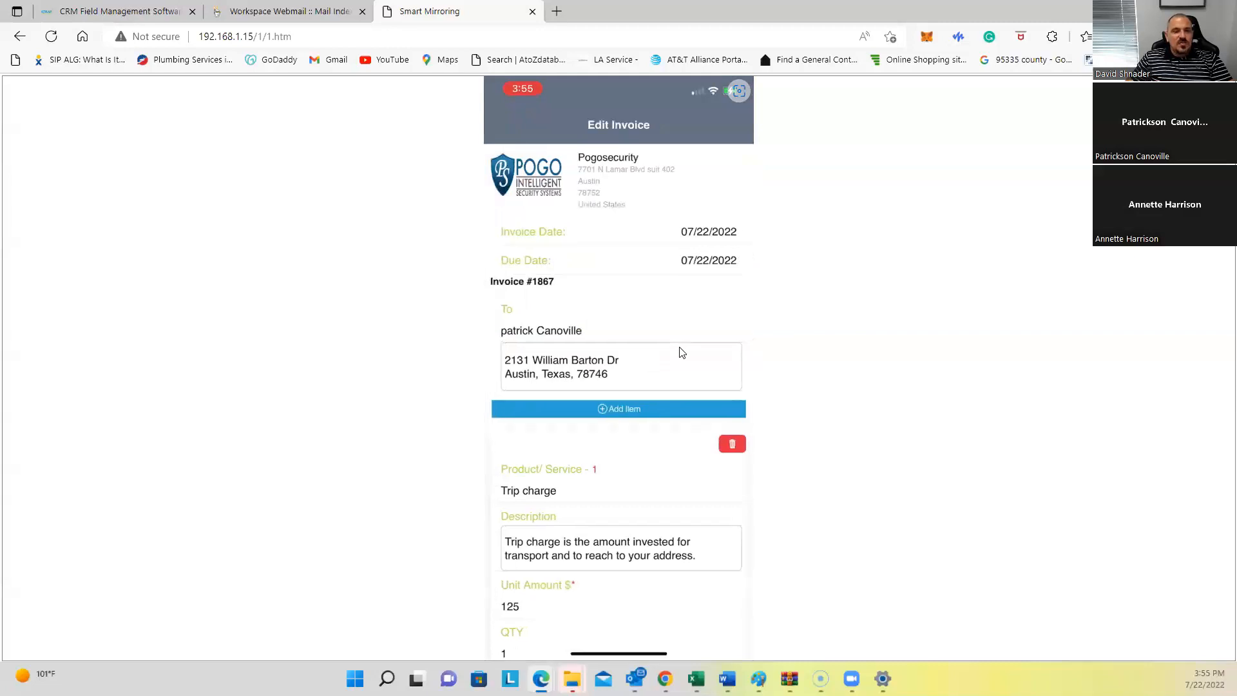
{"action": "scroll", "coordinate": [680, 352], "scroll_direction": "down", "scroll_amount": 2}
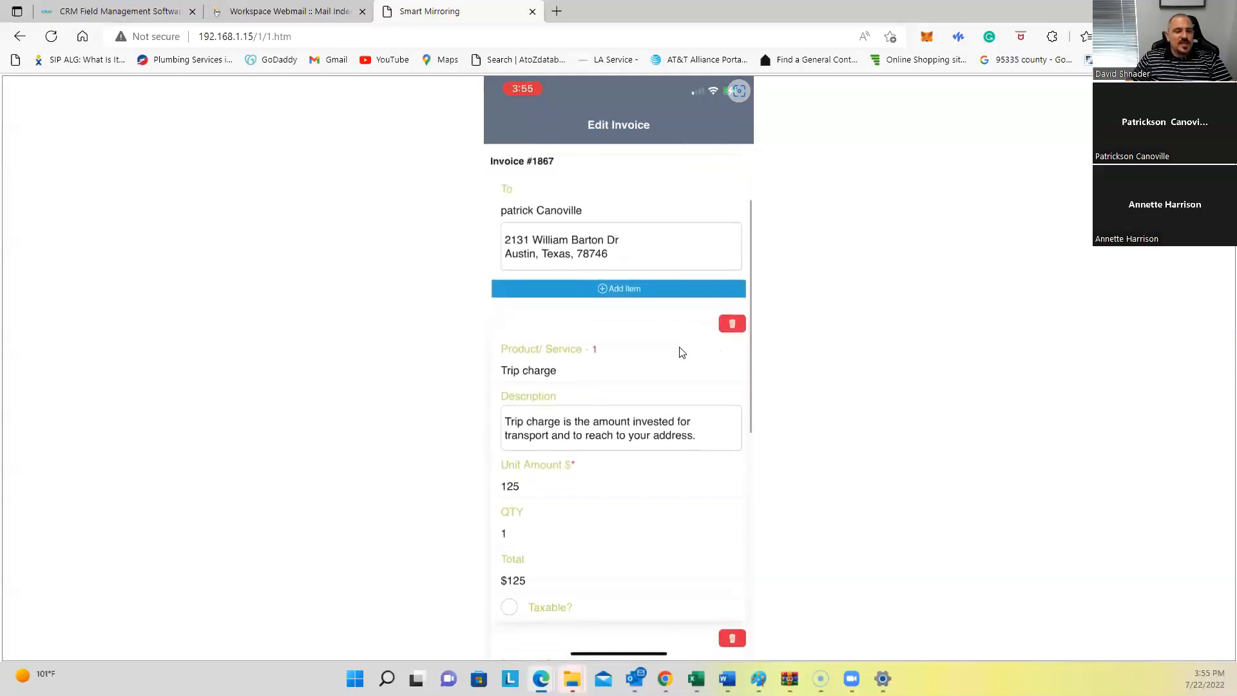
{"action": "scroll", "coordinate": [682, 352], "scroll_direction": "down", "scroll_amount": 2}
{"action": "scroll", "coordinate": [682, 351], "scroll_direction": "down", "scroll_amount": 3}
{"action": "scroll", "coordinate": [682, 351], "scroll_direction": "down", "scroll_amount": 4}
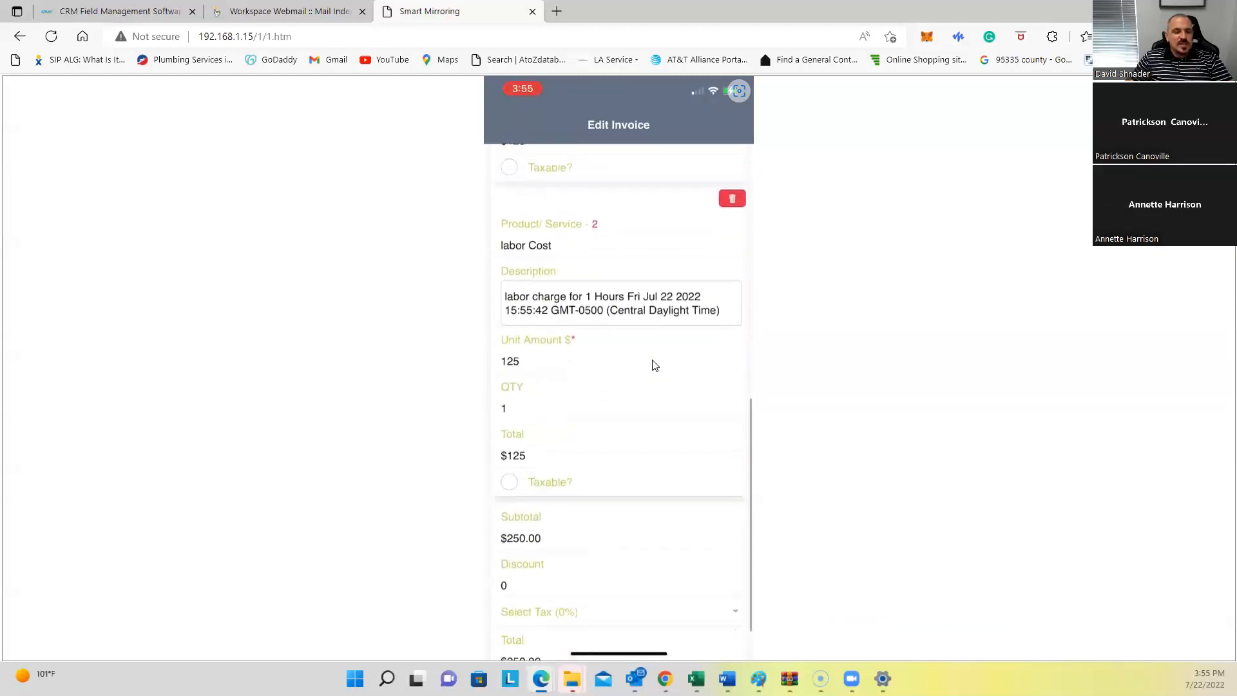
{"action": "scroll", "coordinate": [655, 365], "scroll_direction": "down", "scroll_amount": 2}
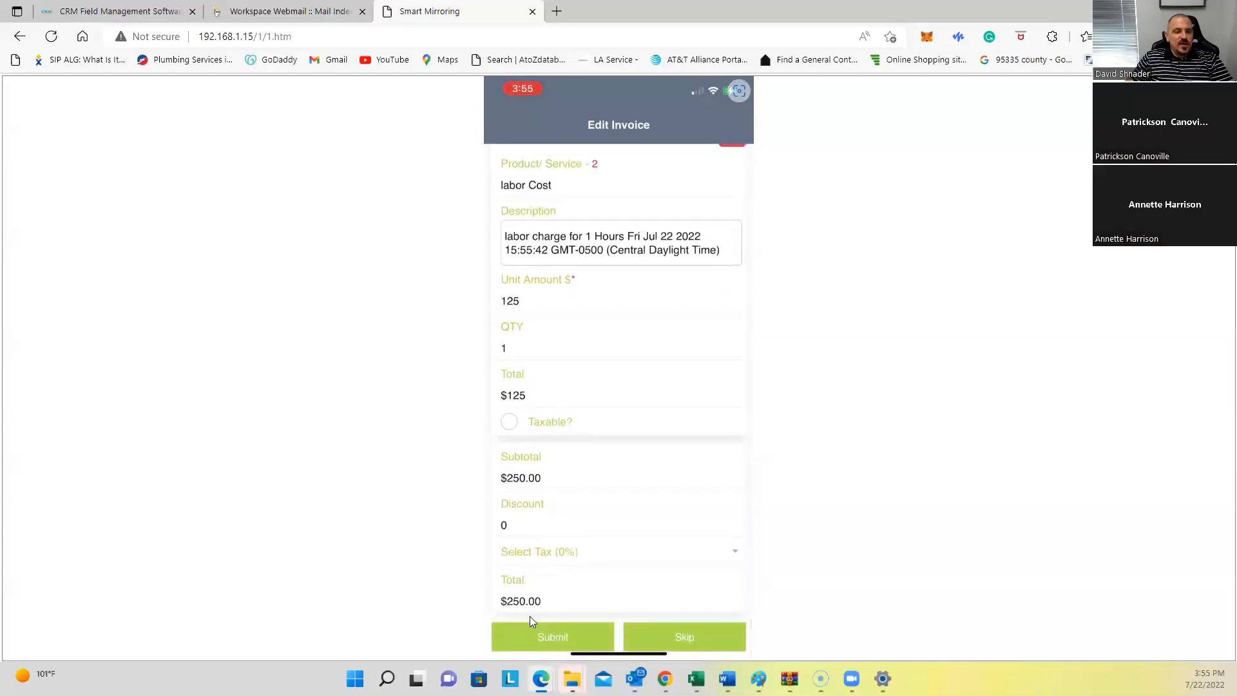
{"action": "scroll", "coordinate": [529, 616], "scroll_direction": "up", "scroll_amount": 10}
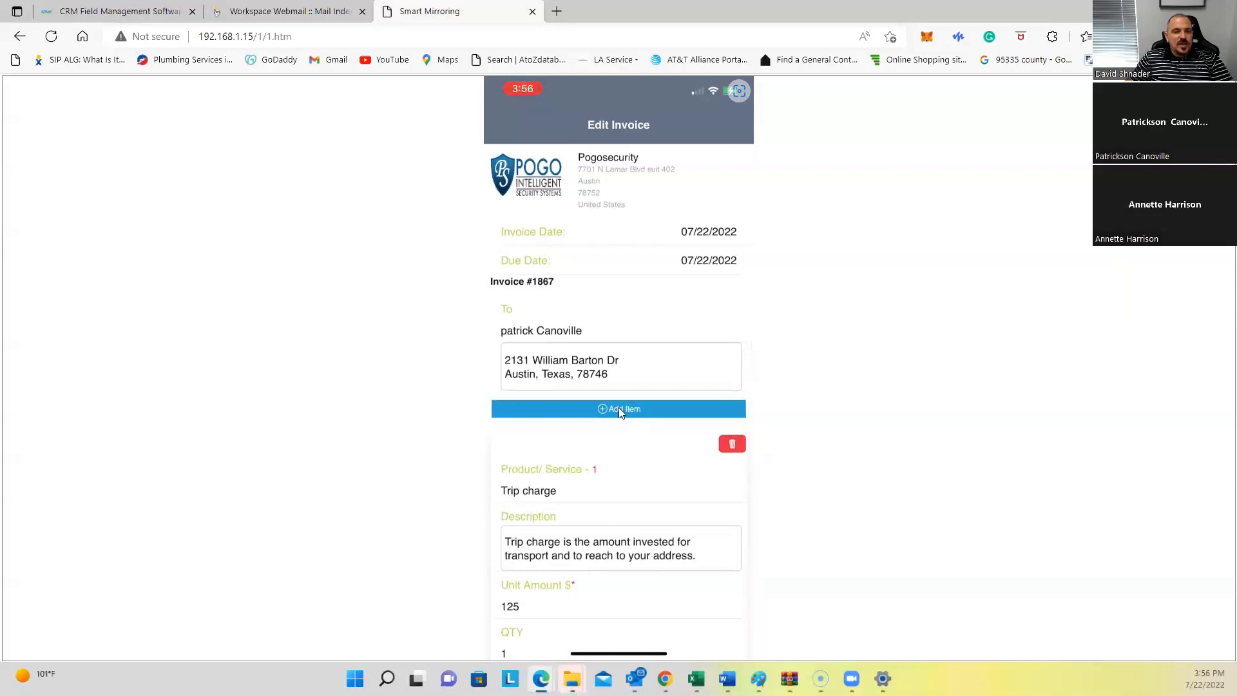
{"action": "scroll", "coordinate": [619, 411], "scroll_direction": "down", "scroll_amount": 10}
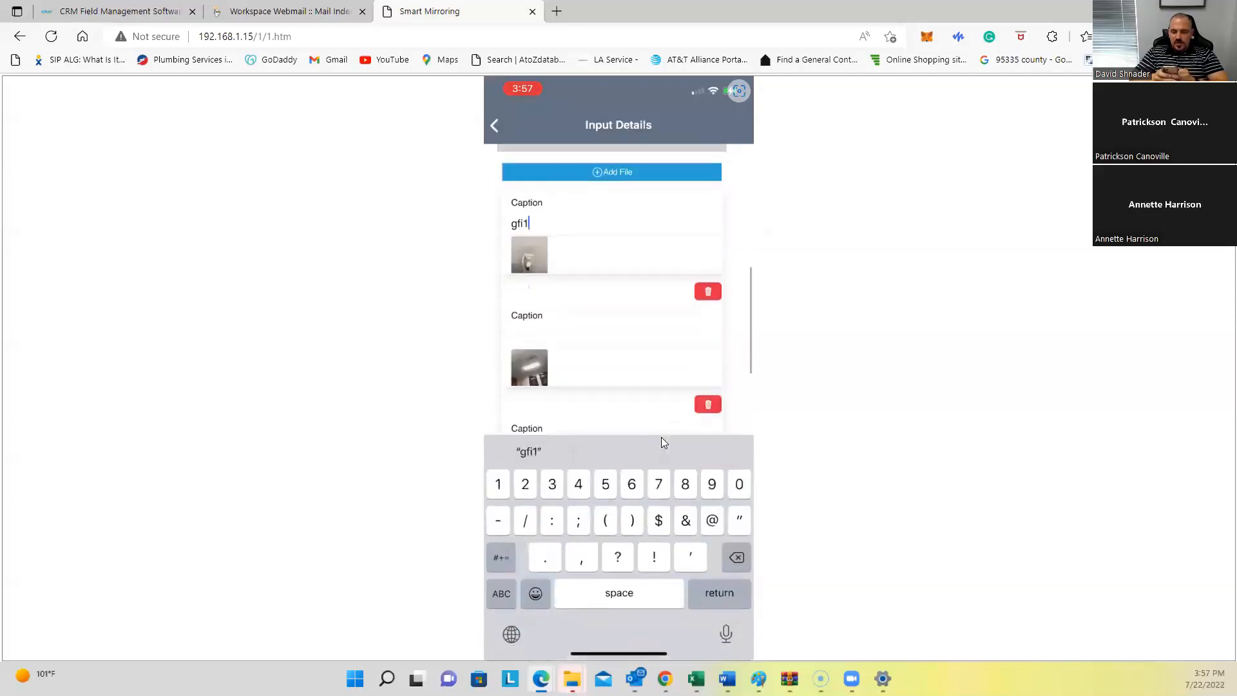
Step: Enter the photo captions 'light' and 'orange' for the job's photos
{"action": "type", "text": "light"}
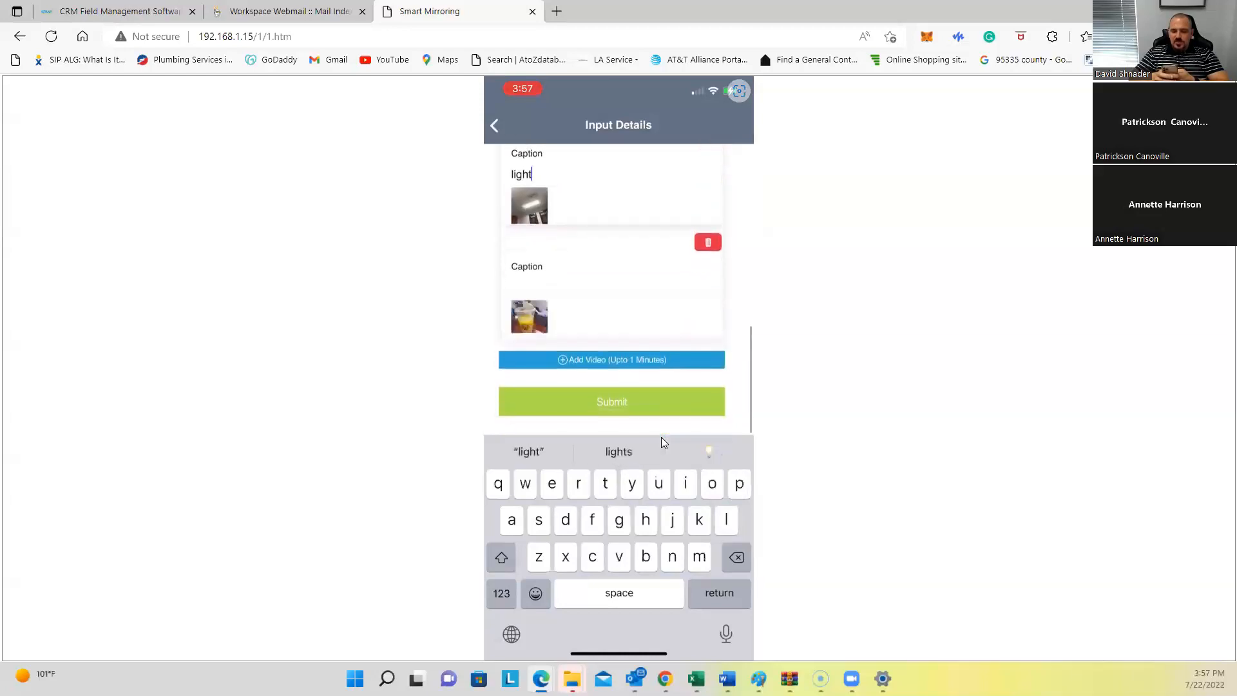
{"action": "type", "text": "o"}
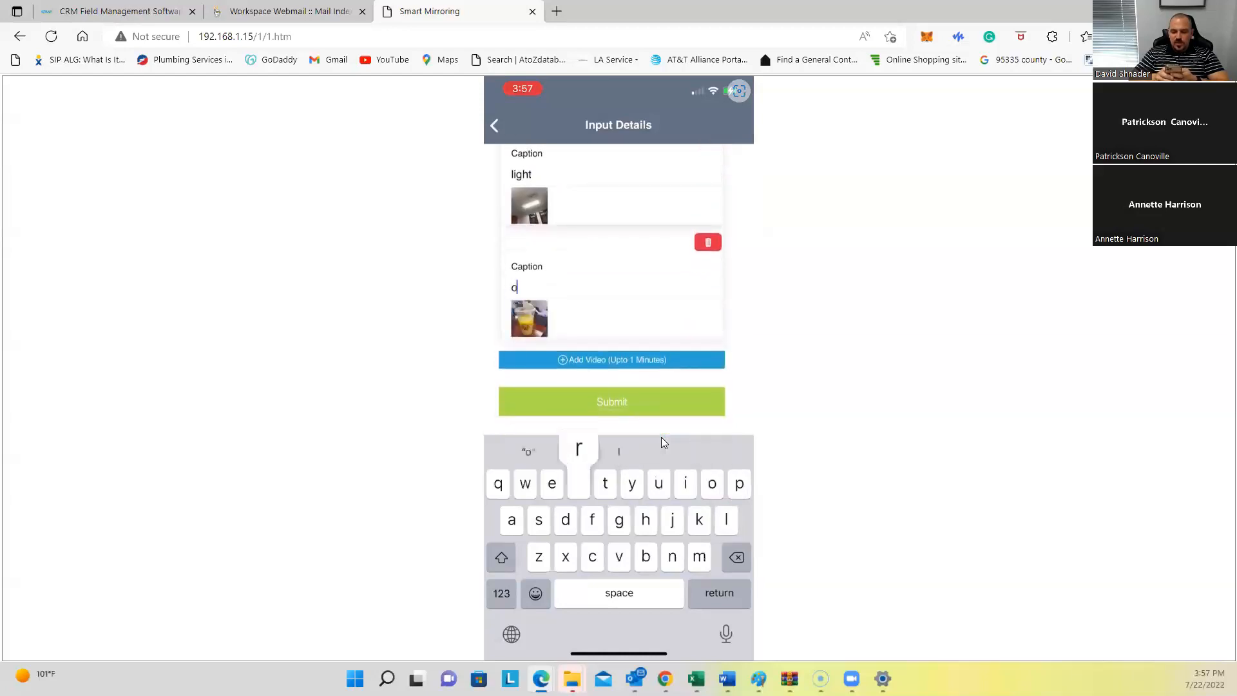
{"action": "type", "text": "range"}
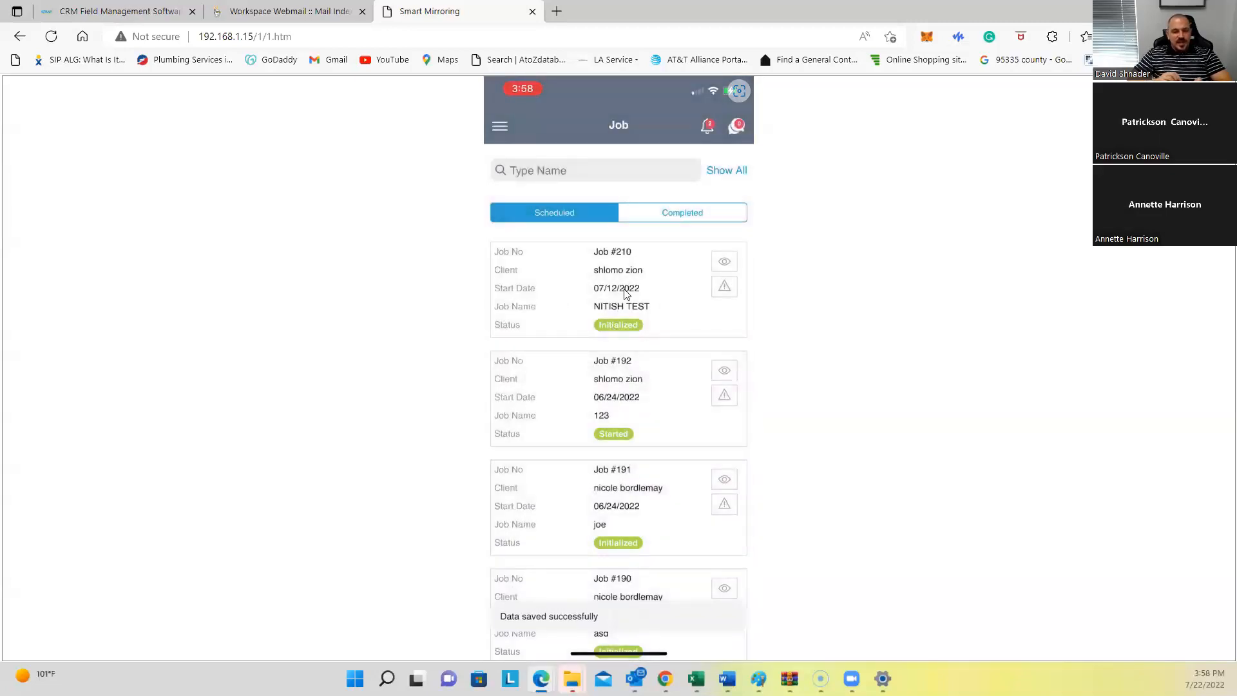
Step: In the web app, open the job report for job 216 from the jobs list
{"action": "left_click", "coordinate": [152, 10]}
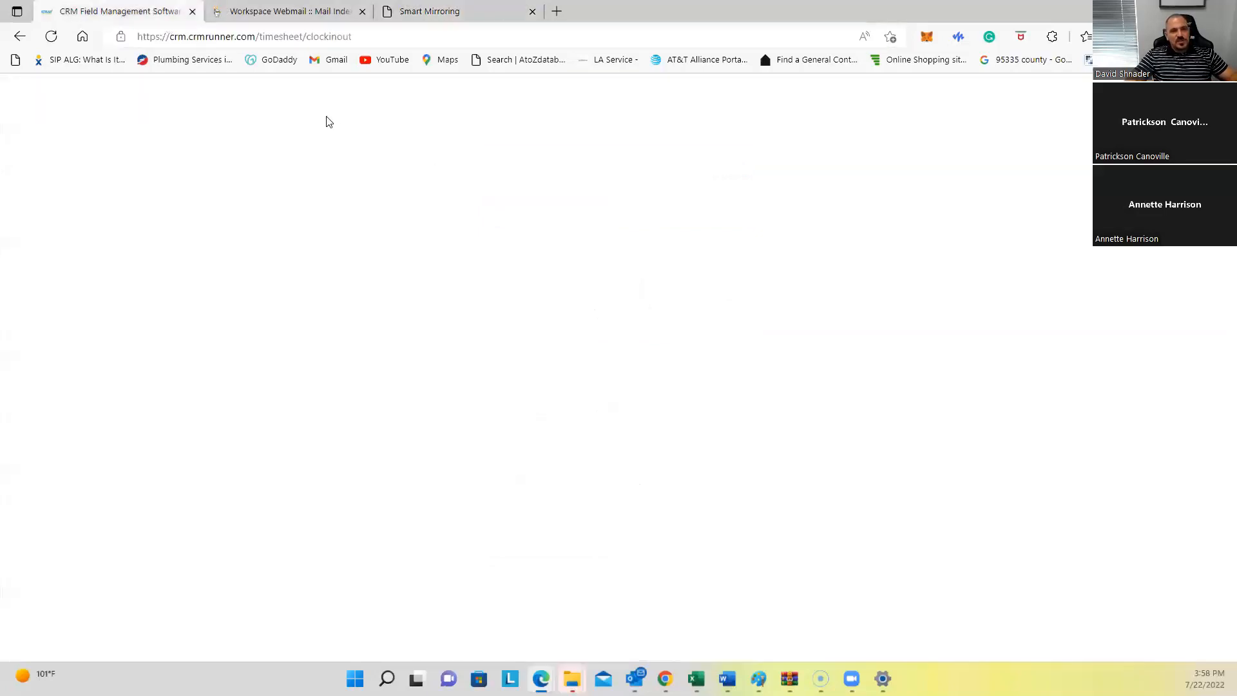
{"action": "scroll", "coordinate": [307, 186], "scroll_direction": "up", "scroll_amount": 2}
{"action": "left_click", "coordinate": [238, 97]}
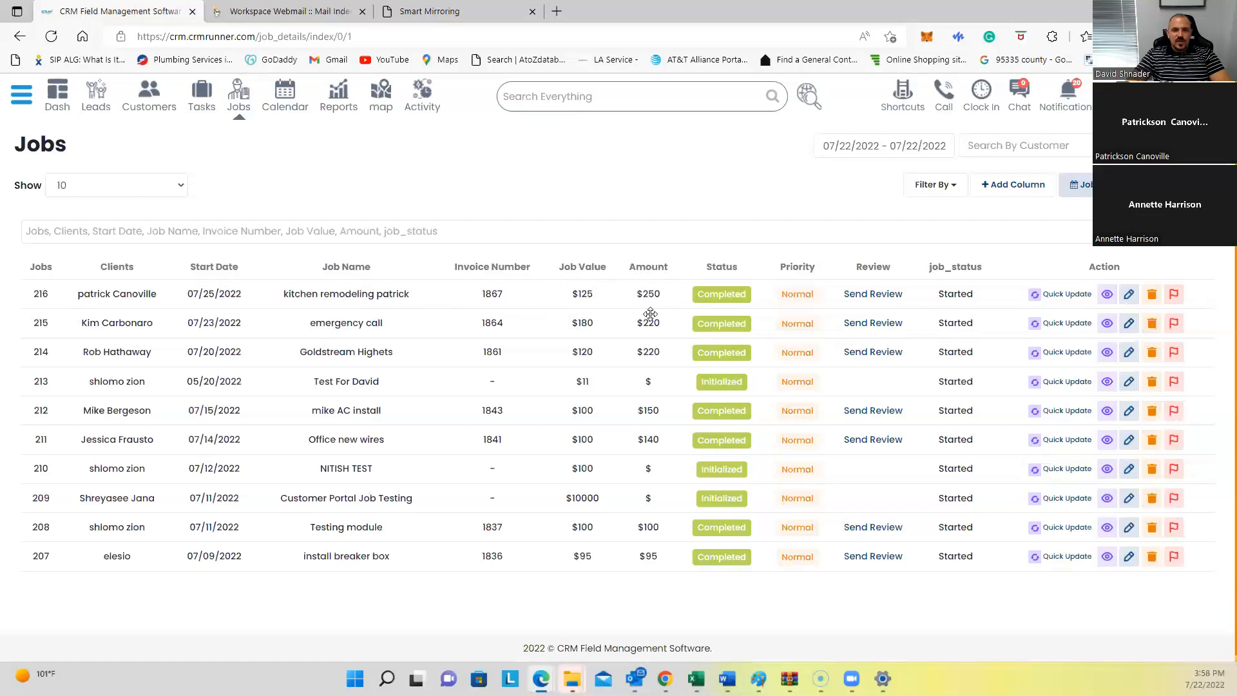
{"action": "left_click", "coordinate": [1173, 298]}
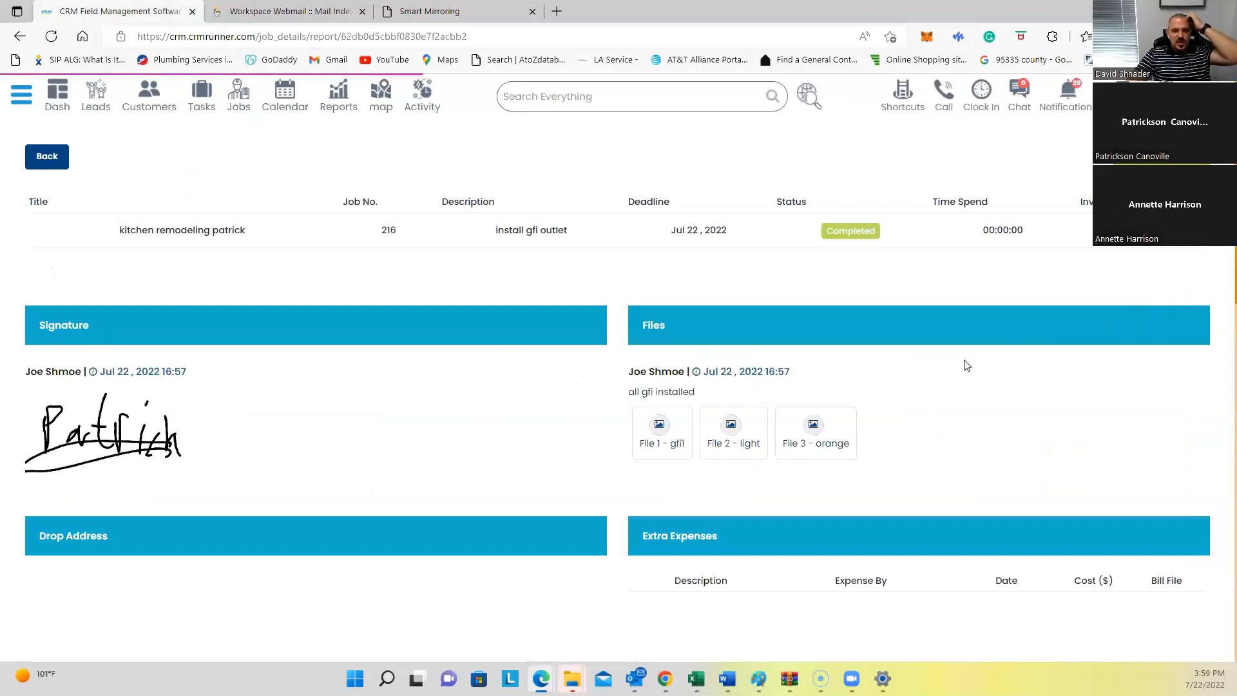
{"action": "scroll", "coordinate": [757, 409], "scroll_direction": "down", "scroll_amount": 1}
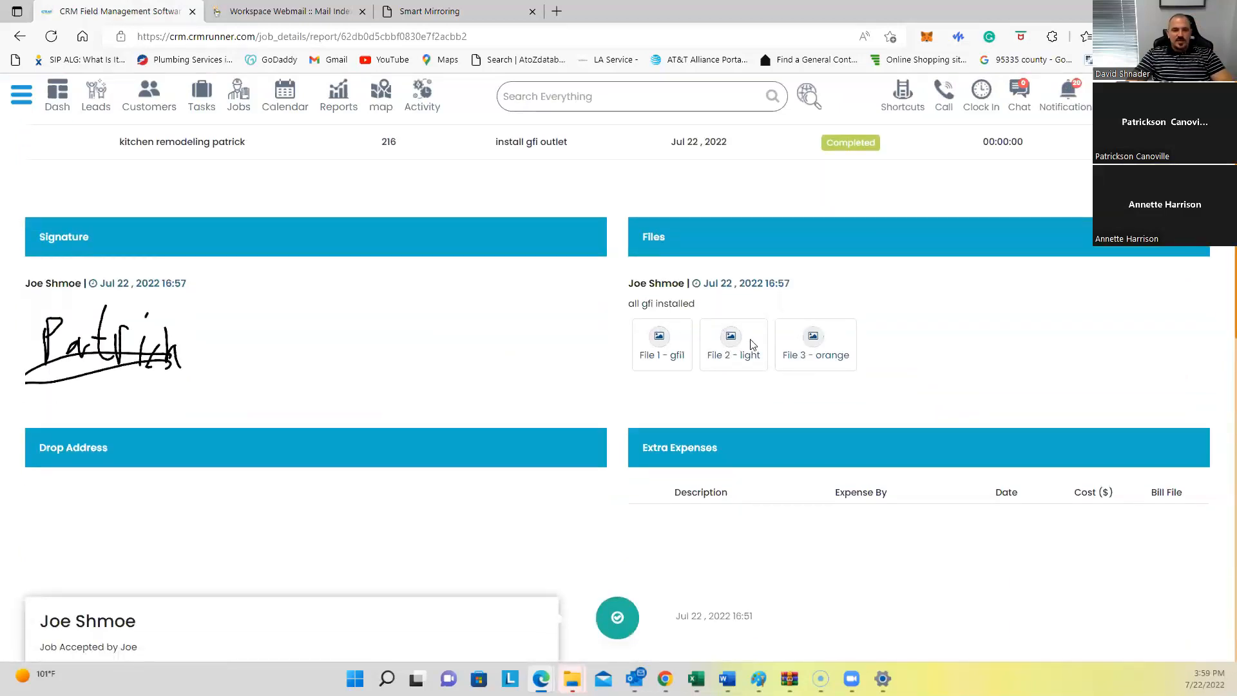
Step: Download and view the File 2 - light and File 3 - orange photos
{"action": "left_click", "coordinate": [726, 342]}
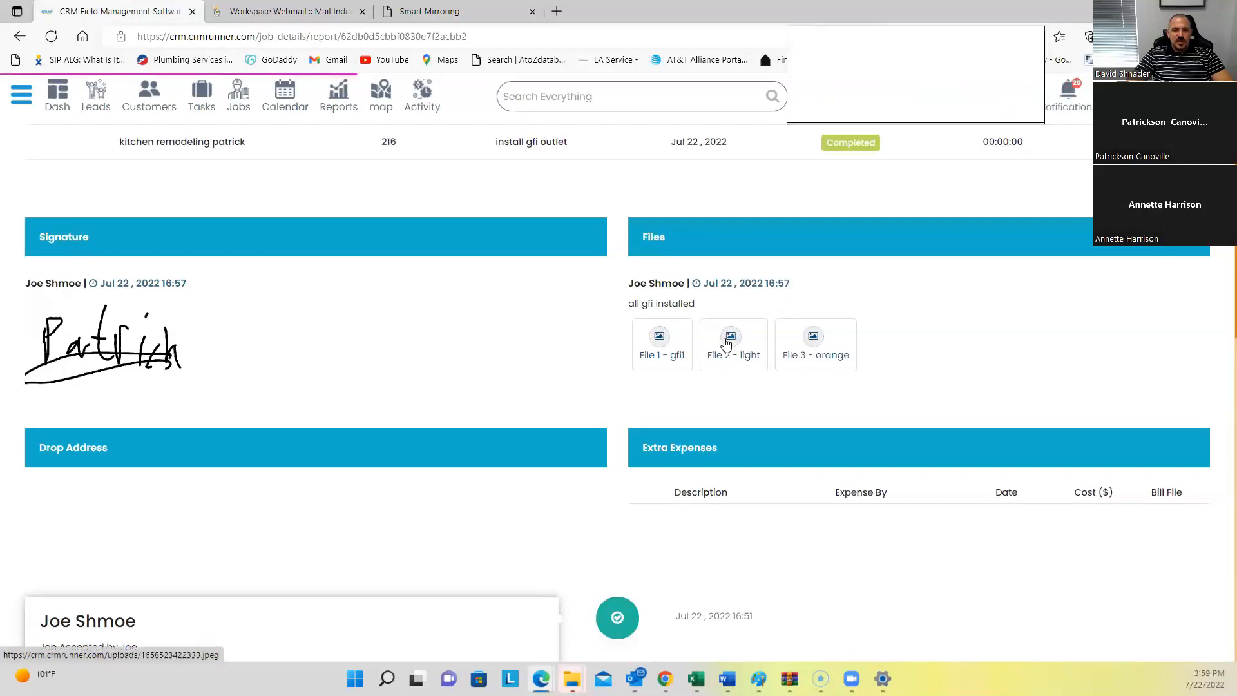
{"action": "left_click", "coordinate": [958, 102]}
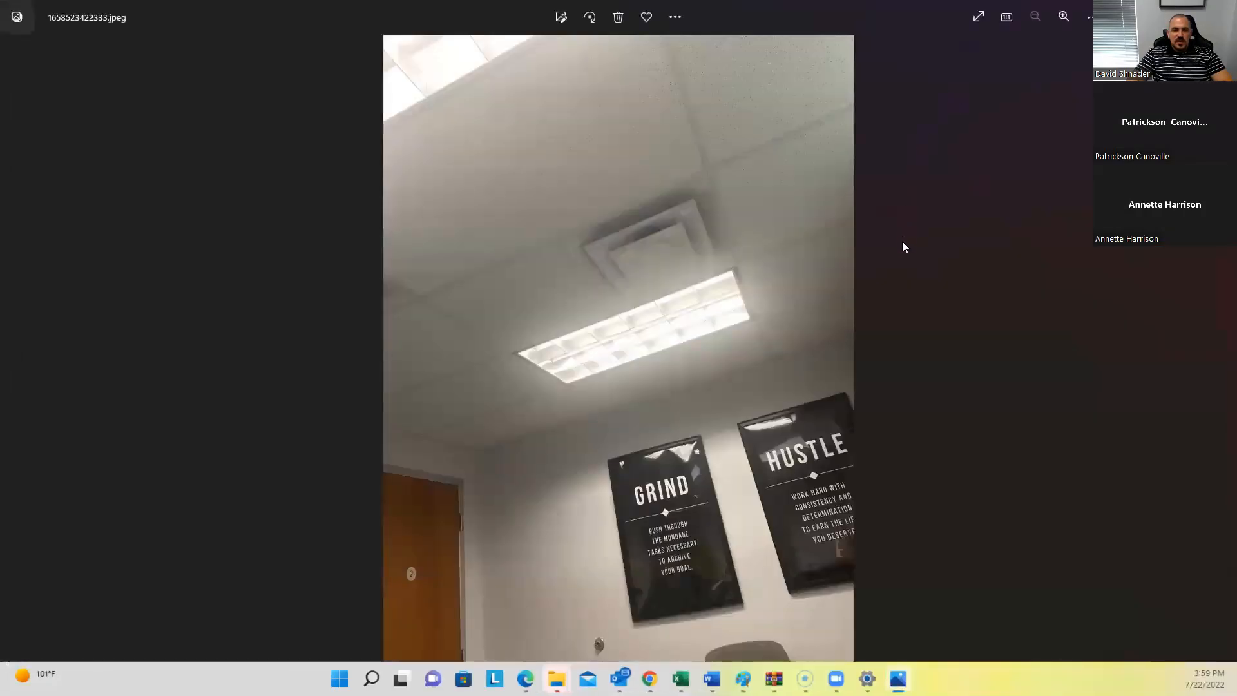
{"action": "key", "text": "alt+F4"}
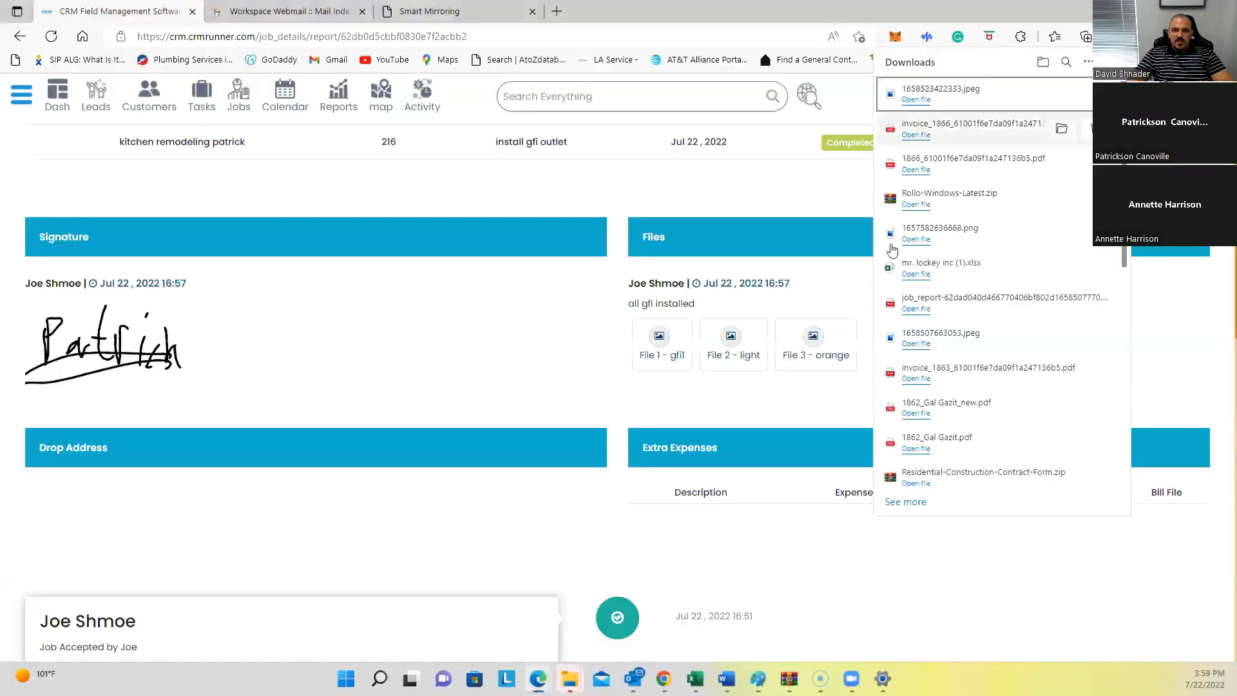
{"action": "left_click", "coordinate": [810, 342]}
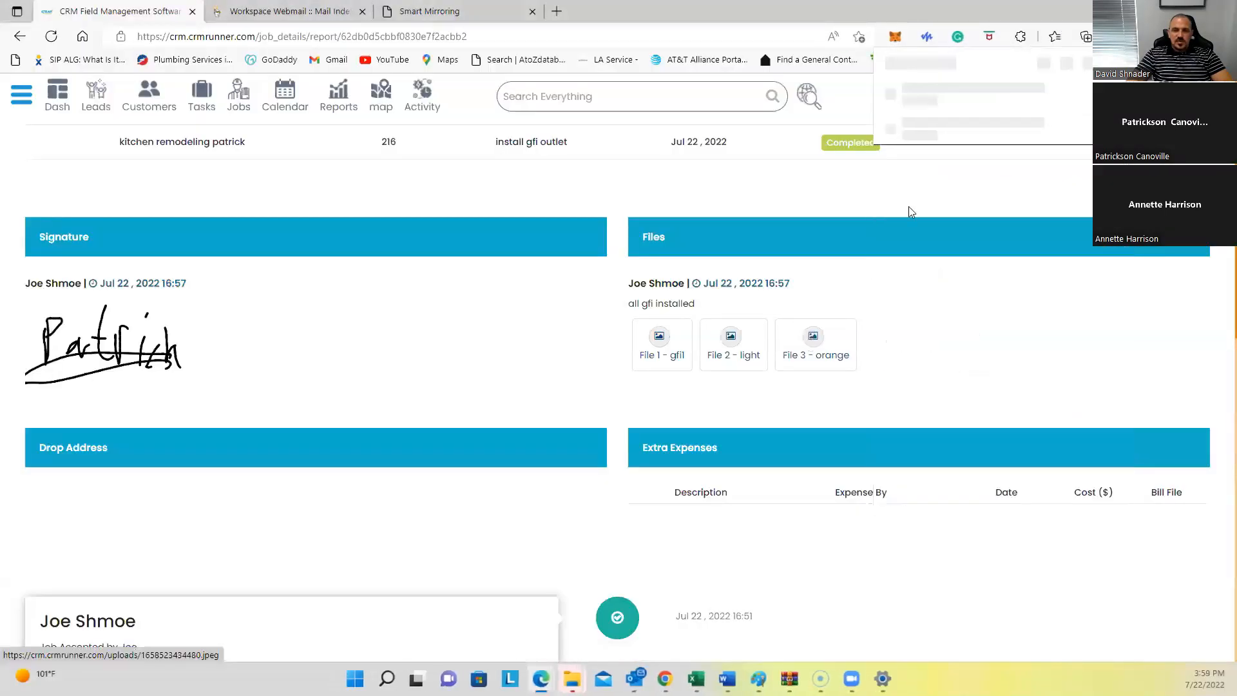
{"action": "left_click", "coordinate": [939, 90]}
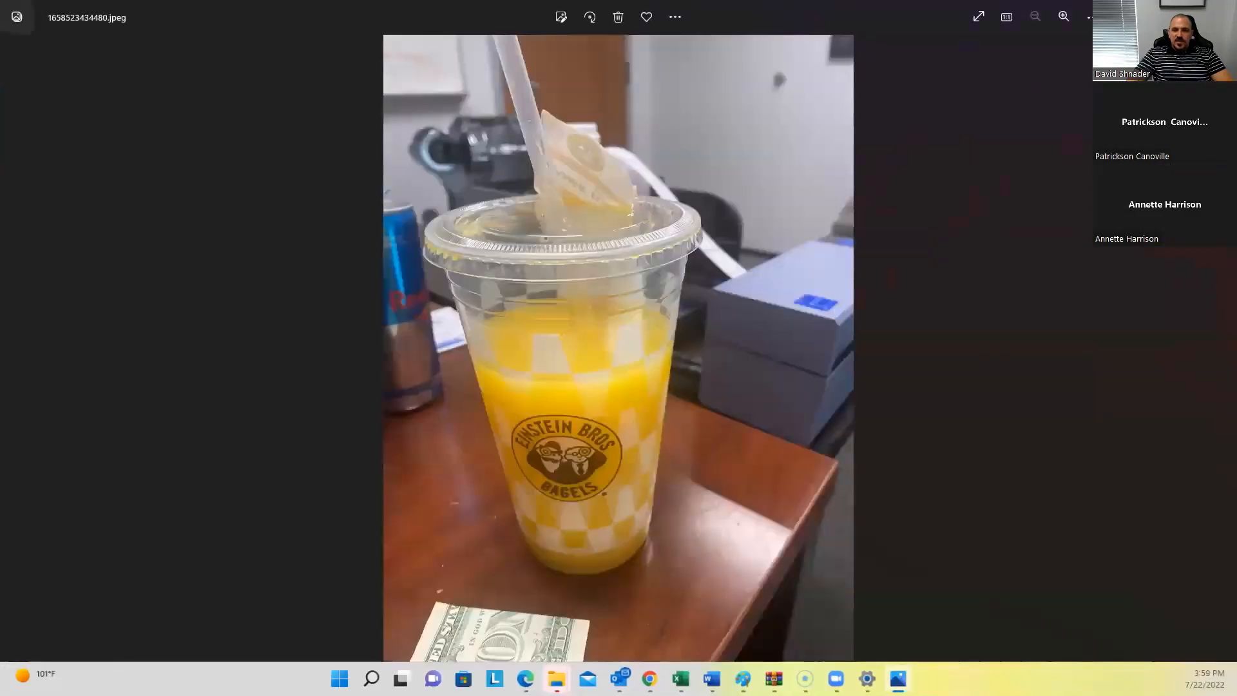
{"action": "left_click", "coordinate": [1219, 15]}
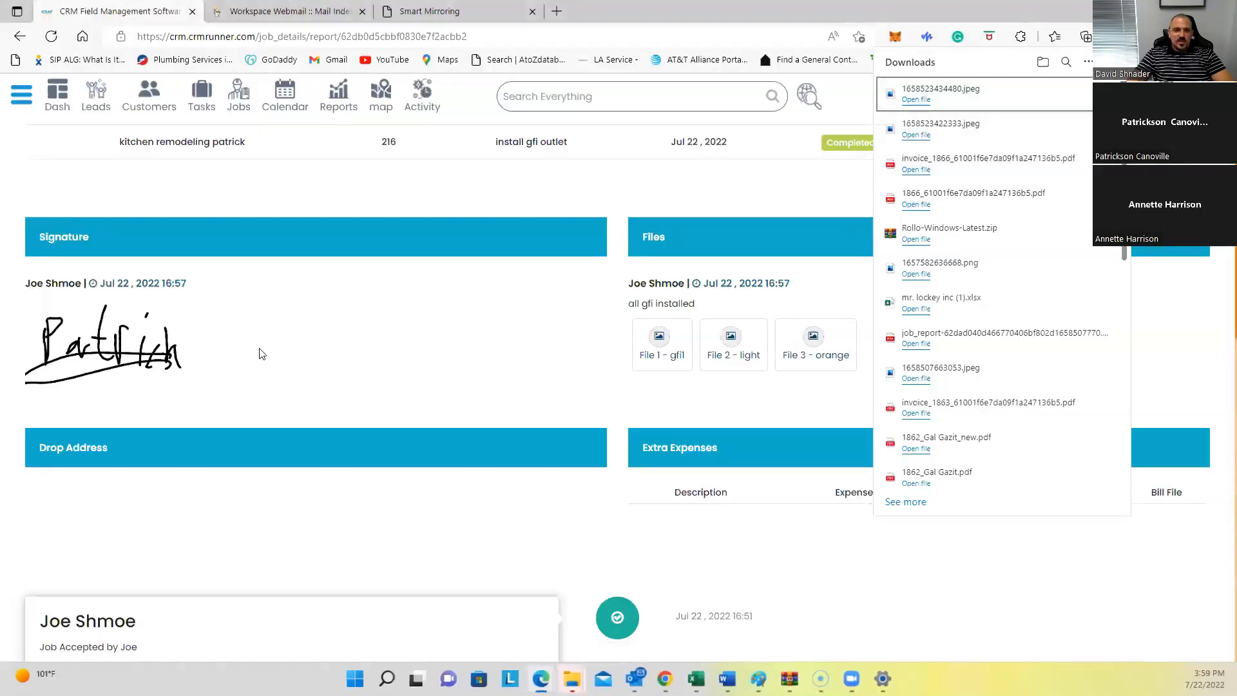
{"action": "scroll", "coordinate": [823, 533], "scroll_direction": "down", "scroll_amount": 3}
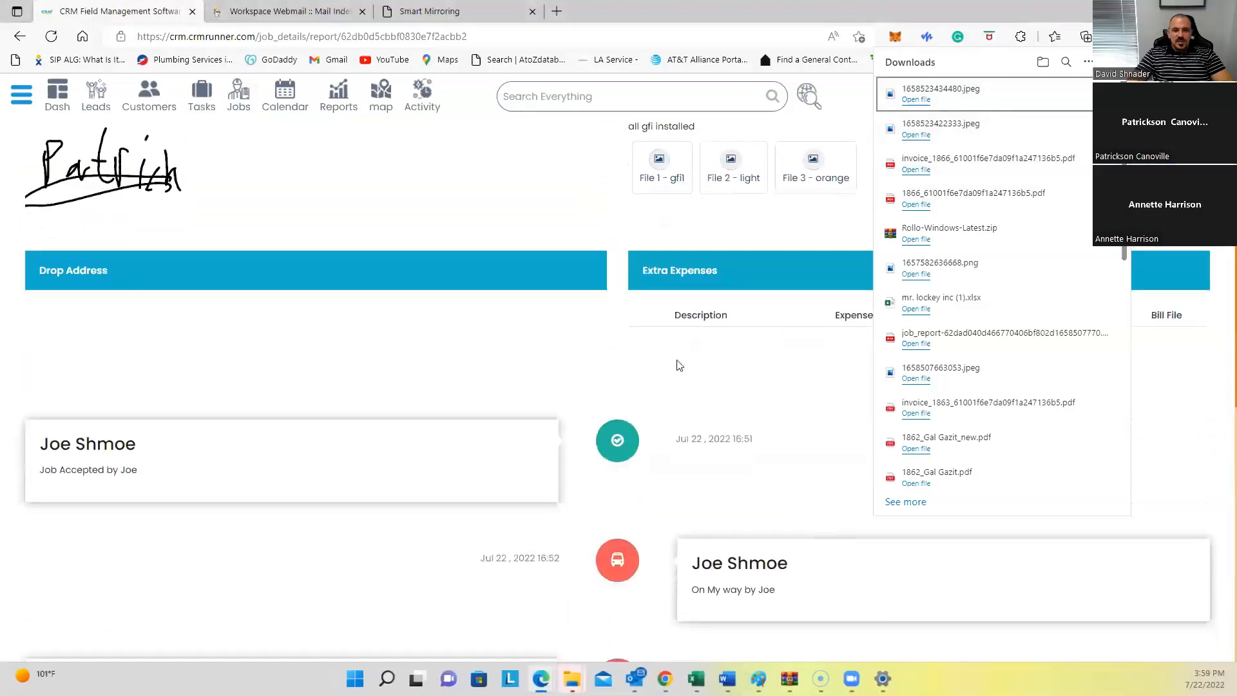
Step: Scroll through job 216's web report timeline, selecting part of its text
{"action": "scroll", "coordinate": [615, 418], "scroll_direction": "down", "scroll_amount": 3}
{"action": "scroll", "coordinate": [612, 460], "scroll_direction": "down", "scroll_amount": 3}
{"action": "scroll", "coordinate": [612, 462], "scroll_direction": "up", "scroll_amount": 5}
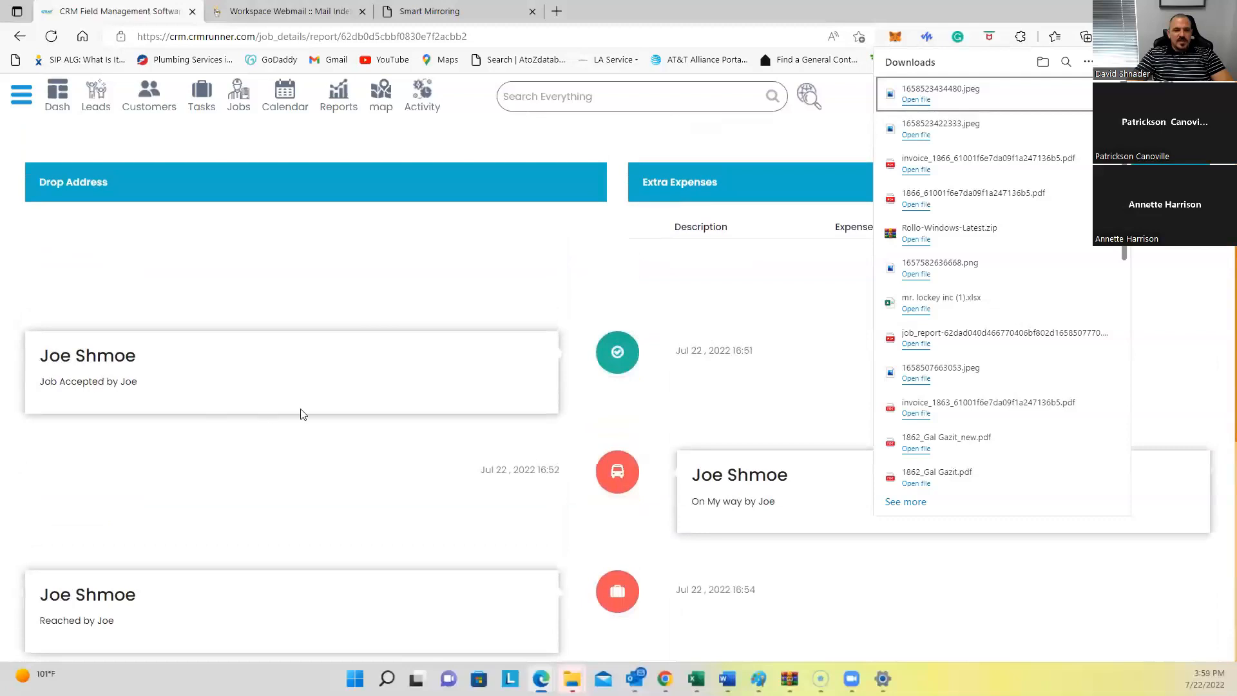
{"action": "left_click_drag", "start_coordinate": [715, 502], "coordinate": [780, 513]}
Step: Highlight the House Remodel Form Log entries (Commercial client, note 'qll done needs few more gfis'), then scroll back up
{"action": "scroll", "coordinate": [563, 548], "scroll_direction": "down", "scroll_amount": 2}
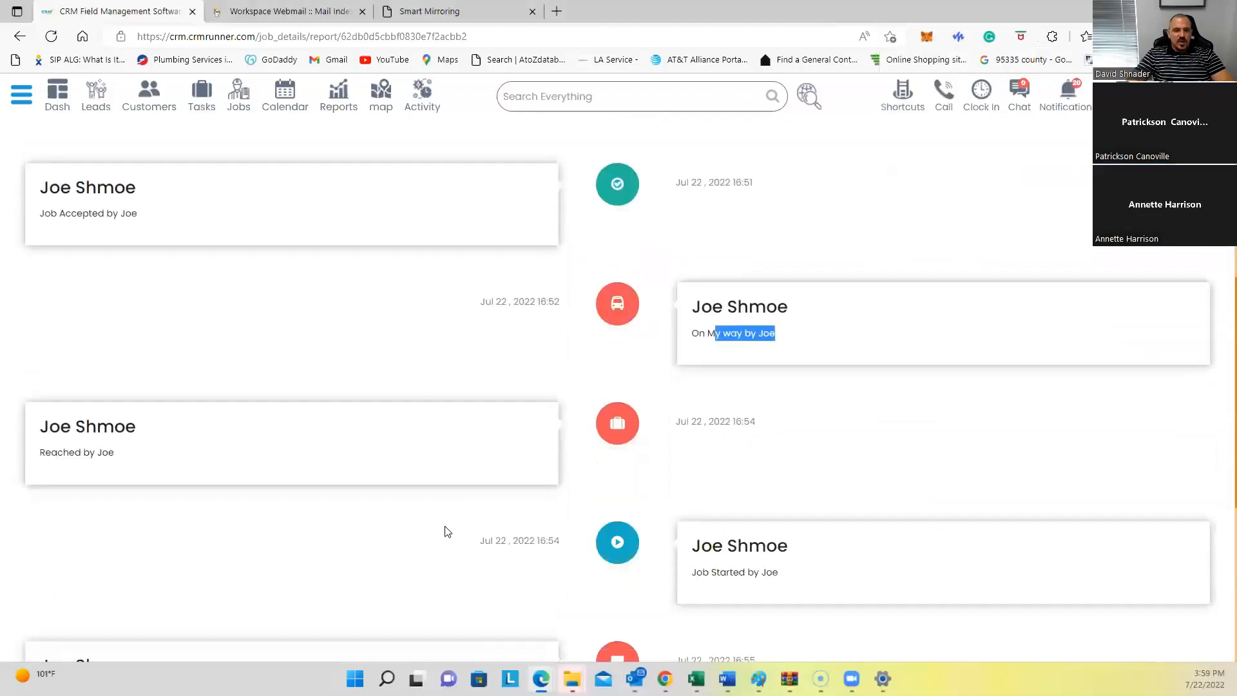
{"action": "scroll", "coordinate": [638, 558], "scroll_direction": "down", "scroll_amount": 3}
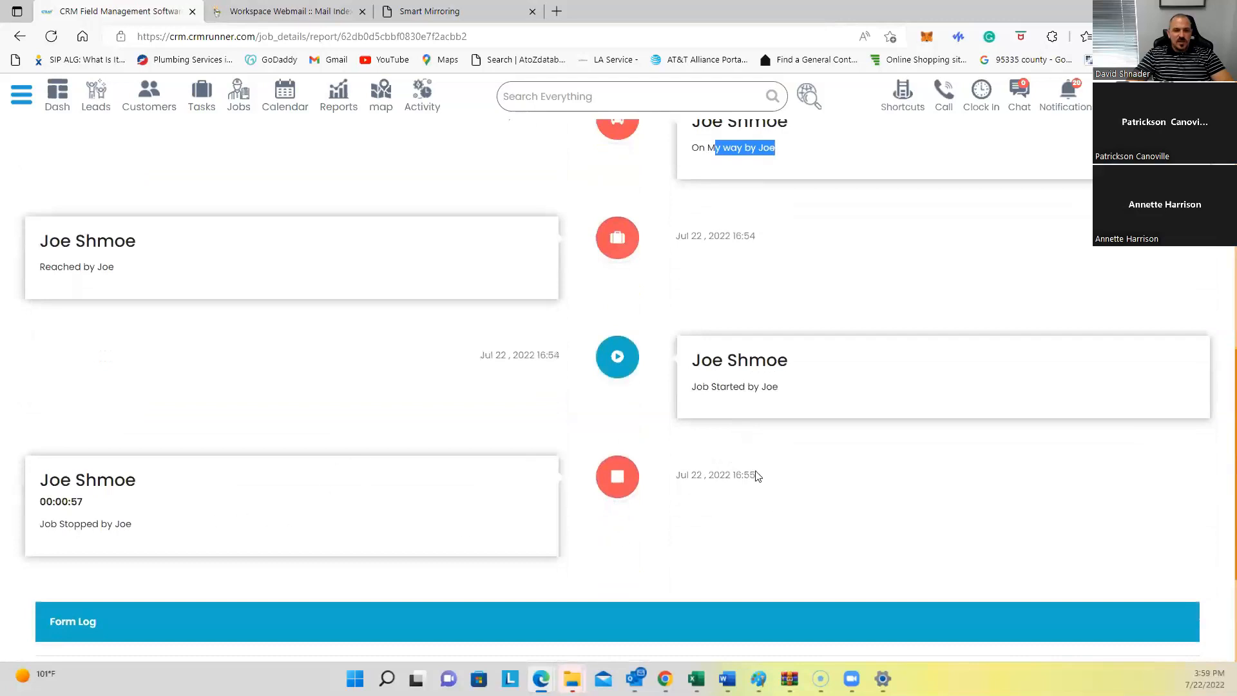
{"action": "scroll", "coordinate": [664, 491], "scroll_direction": "down", "scroll_amount": 3}
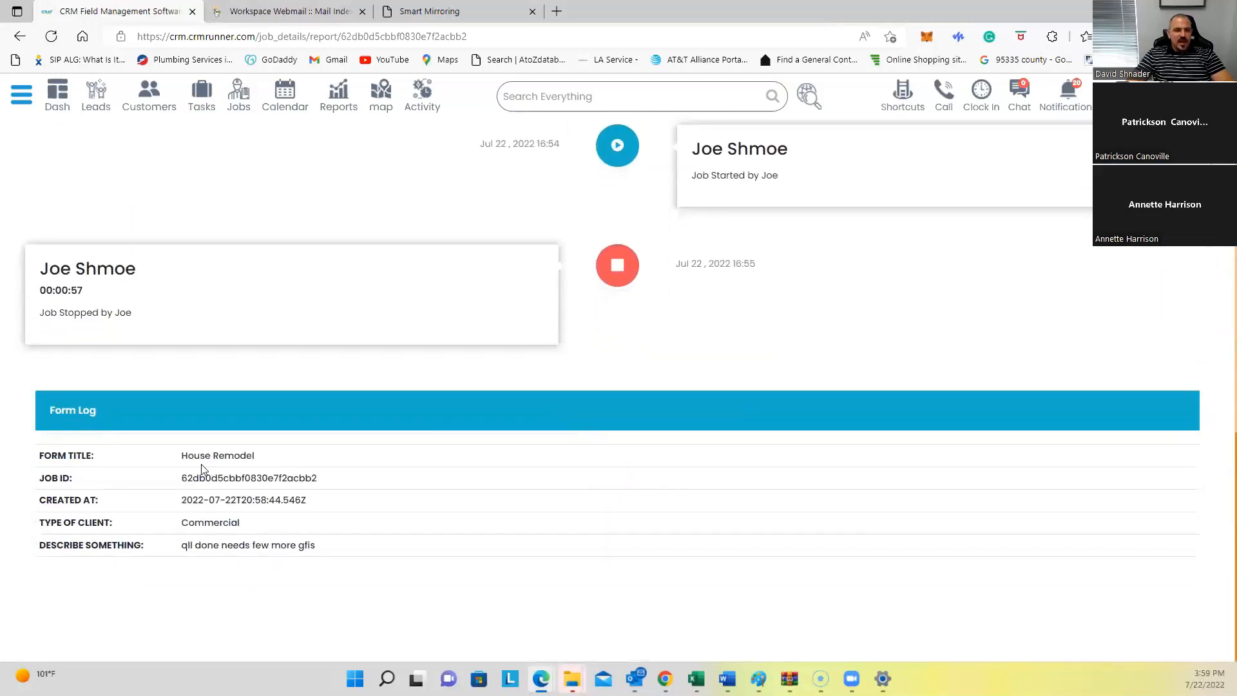
{"action": "left_click_drag", "start_coordinate": [201, 455], "coordinate": [250, 565]}
{"action": "scroll", "coordinate": [781, 400], "scroll_direction": "up", "scroll_amount": 10}
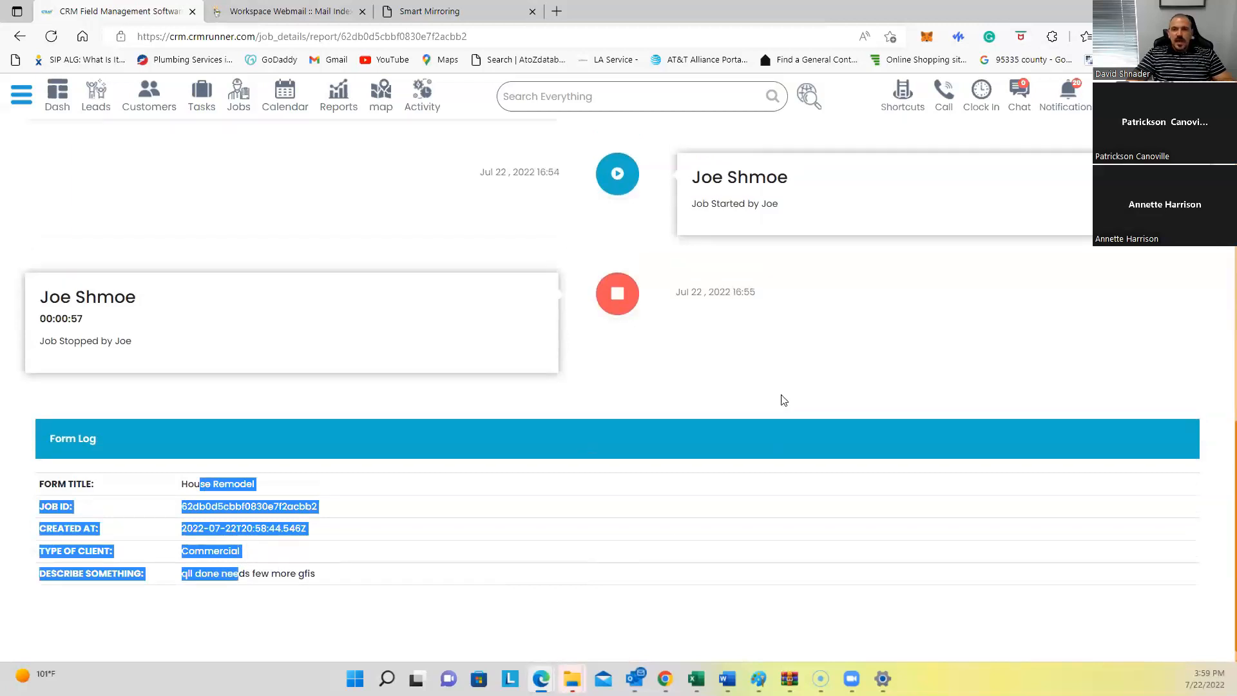
{"action": "scroll", "coordinate": [842, 346], "scroll_direction": "up", "scroll_amount": 3}
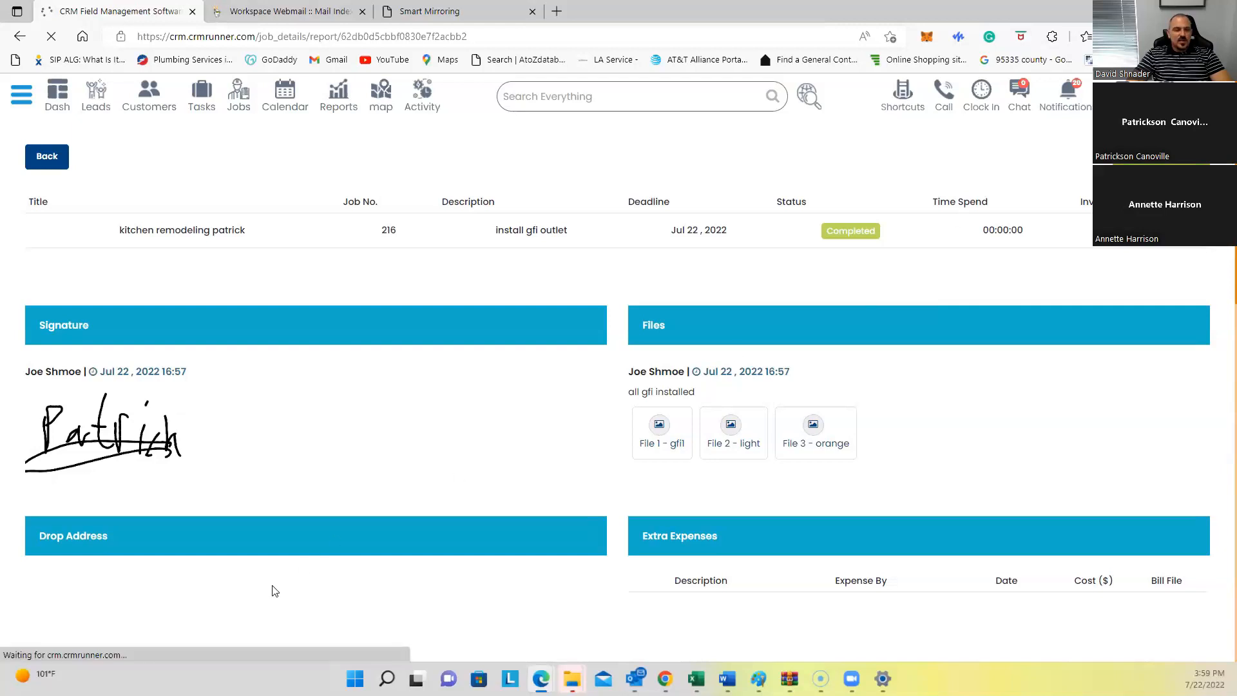
Step: Open the downloaded job_report PDF for job 216 in a new Edge tab
{"action": "left_click", "coordinate": [953, 98]}
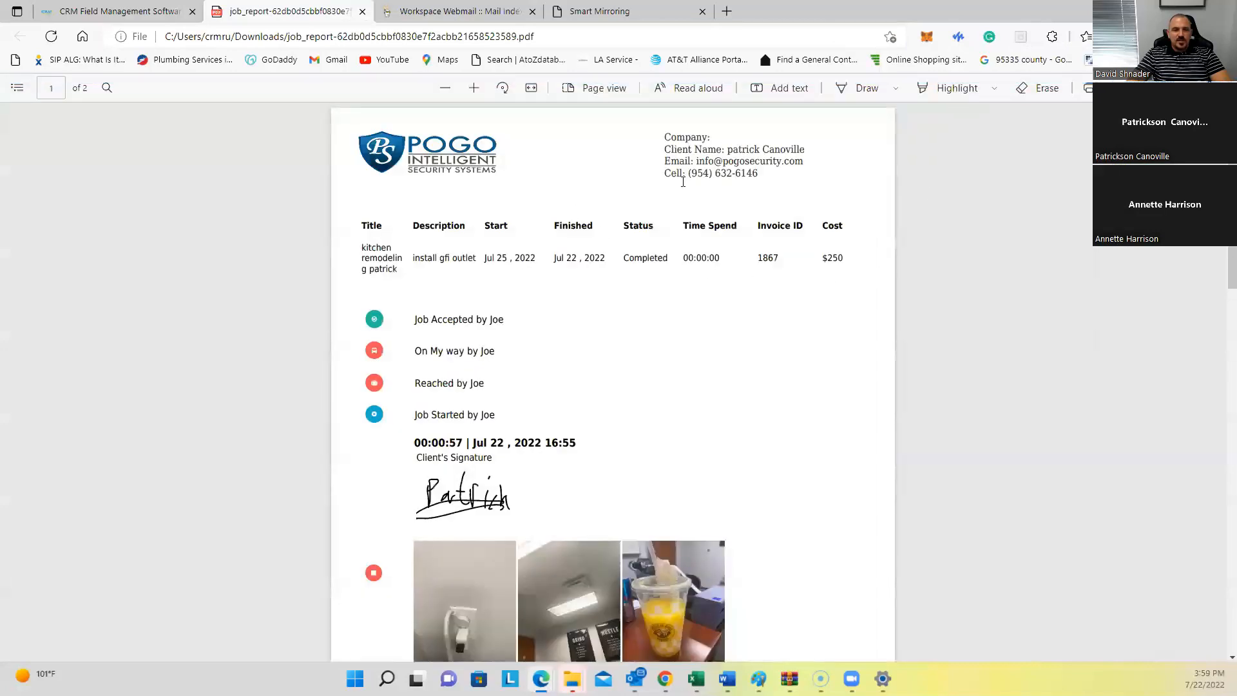
{"action": "scroll", "coordinate": [438, 312], "scroll_direction": "down", "scroll_amount": 1}
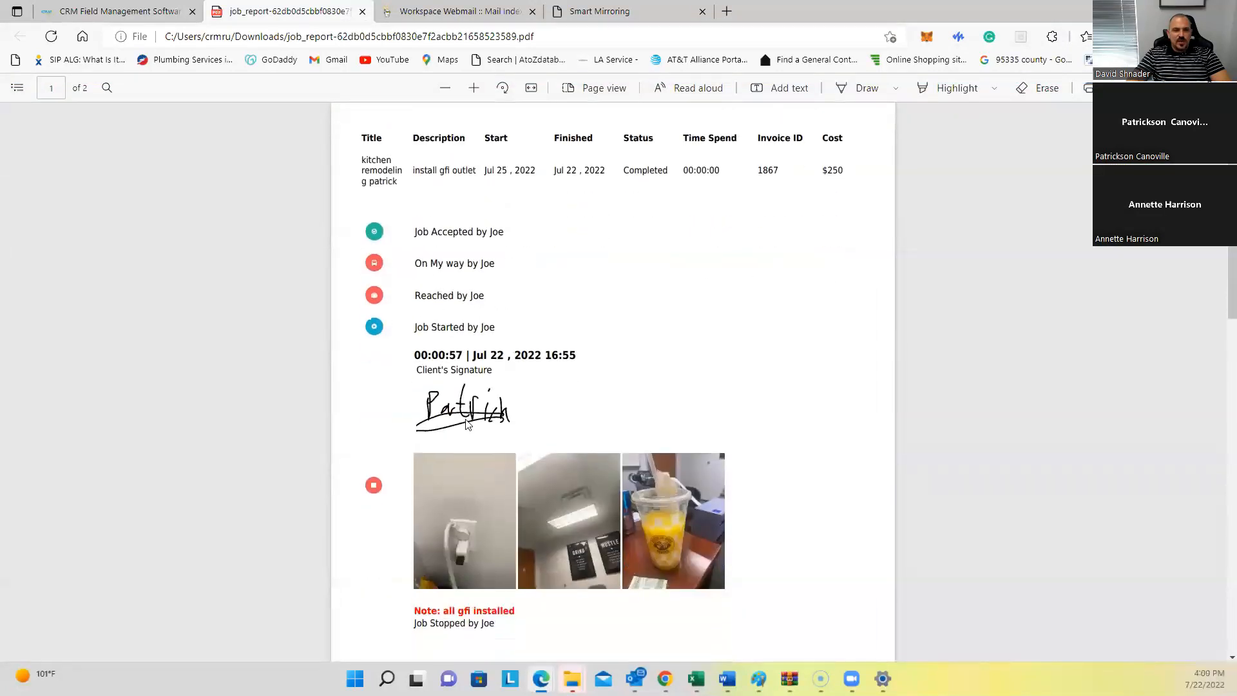
{"action": "scroll", "coordinate": [455, 373], "scroll_direction": "down", "scroll_amount": 3}
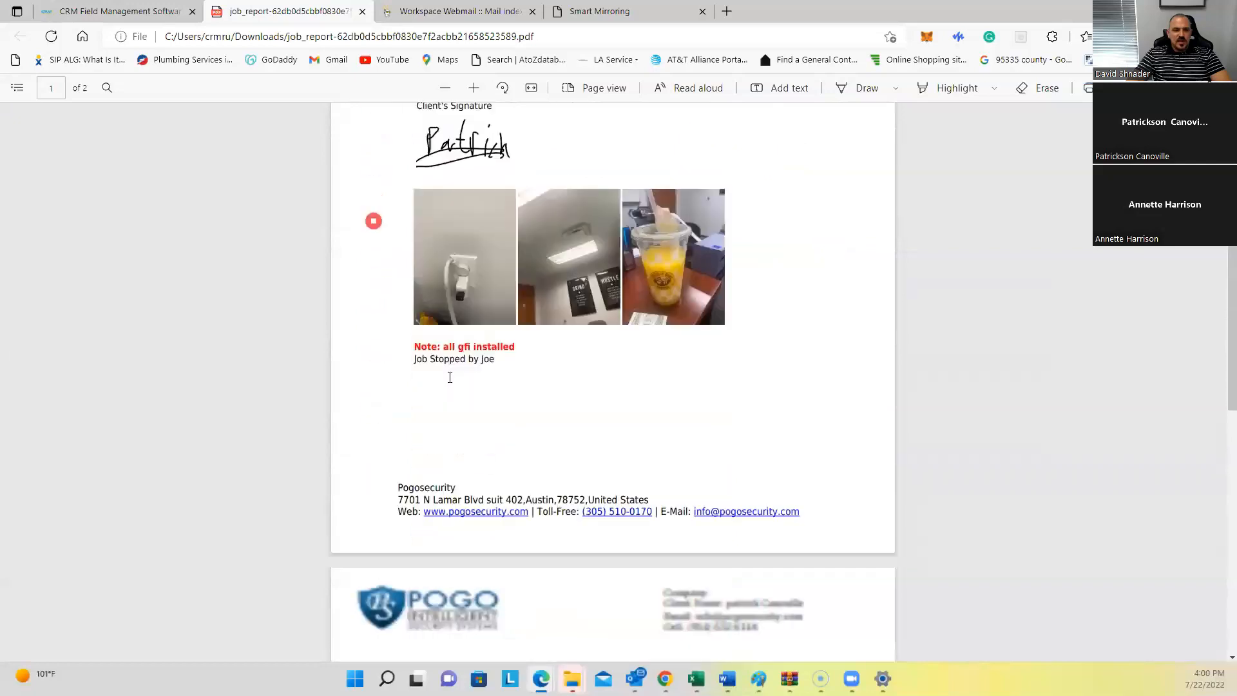
{"action": "left_click_drag", "start_coordinate": [429, 356], "coordinate": [494, 376]}
Step: Review both PDF pages: Completed status, invoice 1867, $250, photos and 'all gfi installed' note
{"action": "scroll", "coordinate": [490, 392], "scroll_direction": "down", "scroll_amount": 3}
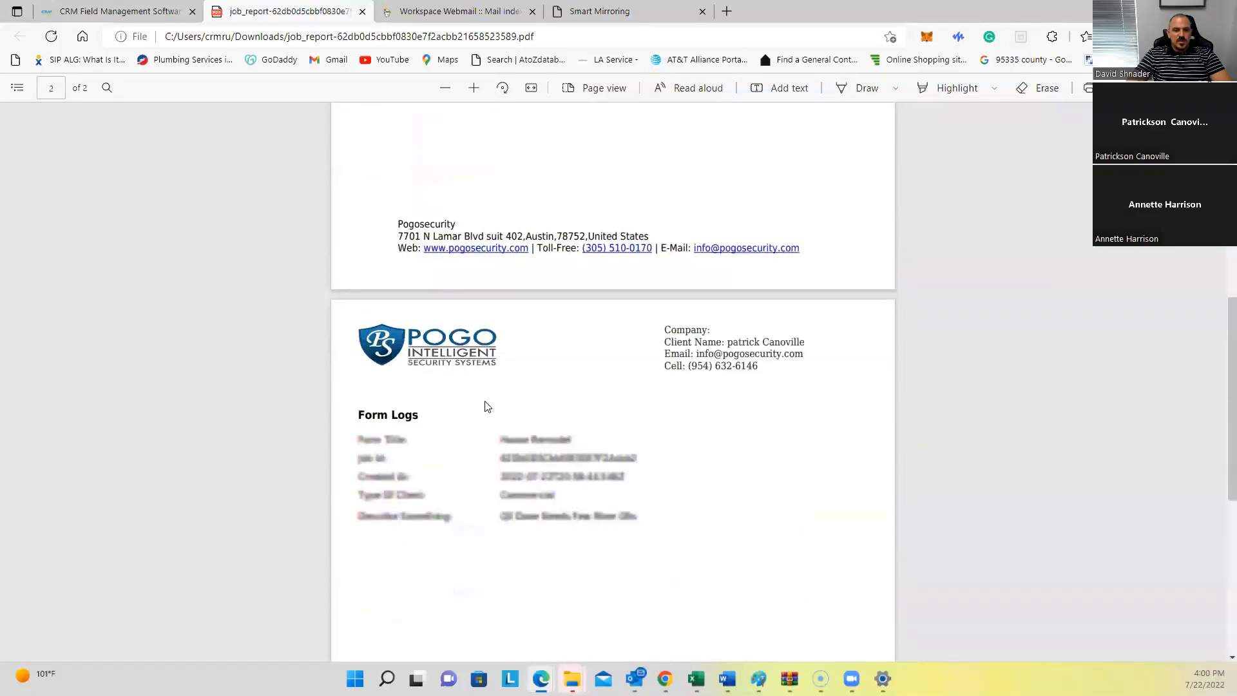
{"action": "scroll", "coordinate": [545, 559], "scroll_direction": "up", "scroll_amount": 4}
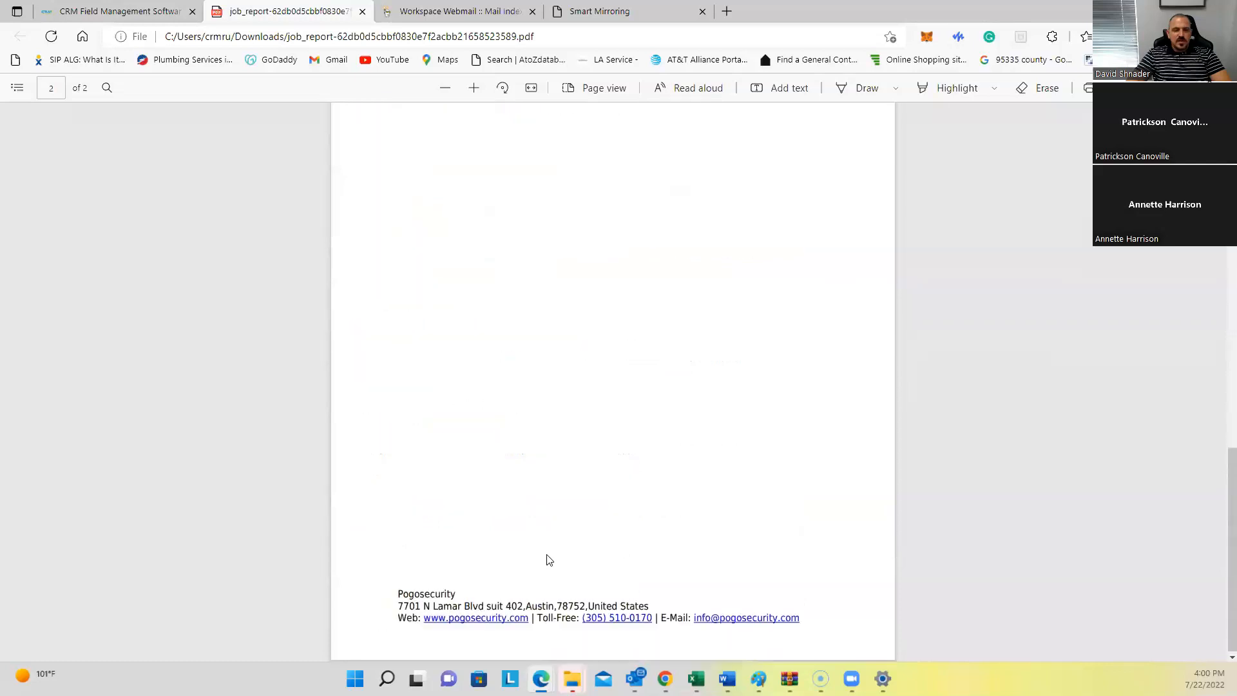
{"action": "scroll", "coordinate": [546, 558], "scroll_direction": "down", "scroll_amount": 6}
{"action": "scroll", "coordinate": [549, 547], "scroll_direction": "up", "scroll_amount": 3}
{"action": "scroll", "coordinate": [549, 547], "scroll_direction": "up", "scroll_amount": 6}
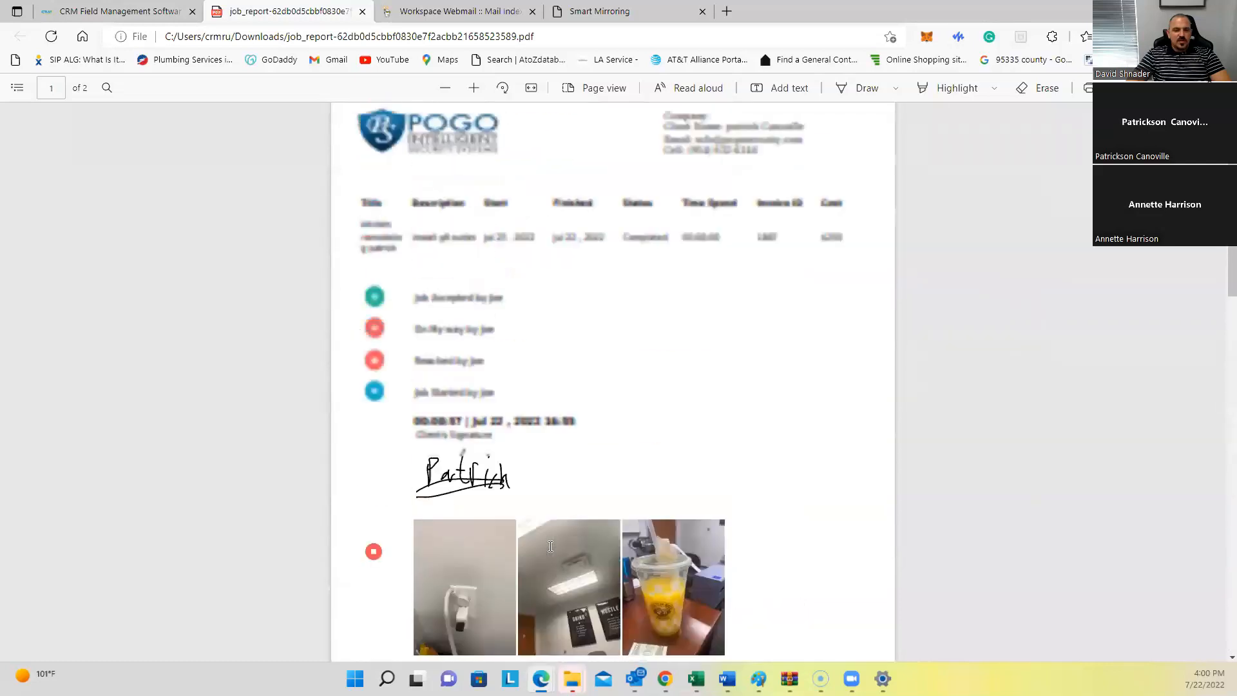
{"action": "scroll", "coordinate": [551, 534], "scroll_direction": "down", "scroll_amount": 3}
{"action": "scroll", "coordinate": [551, 521], "scroll_direction": "down", "scroll_amount": 1}
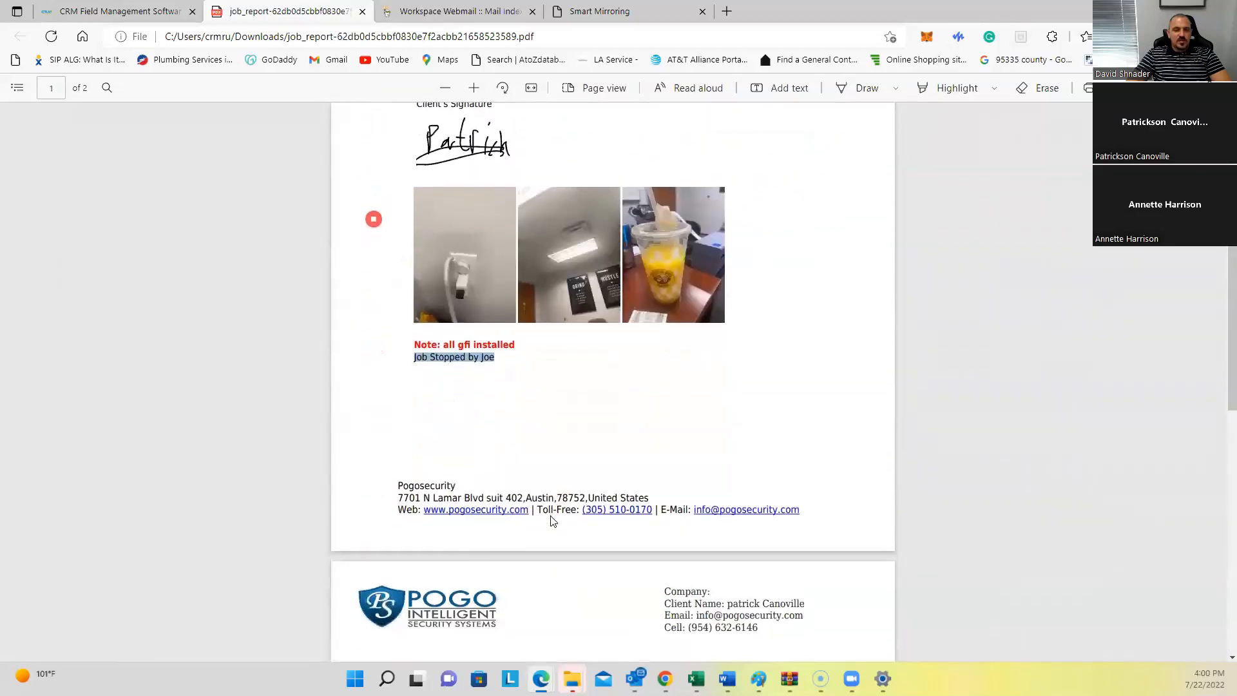
{"action": "left_click", "coordinate": [545, 466]}
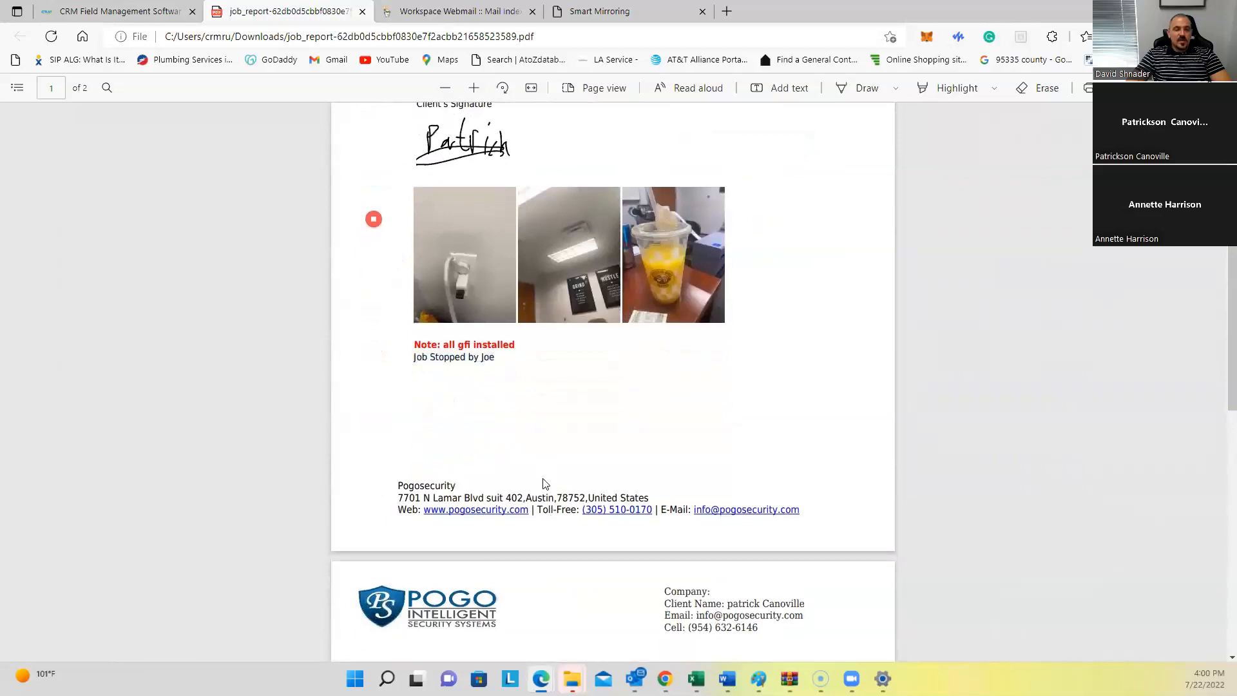
{"action": "scroll", "coordinate": [542, 478], "scroll_direction": "up", "scroll_amount": 4}
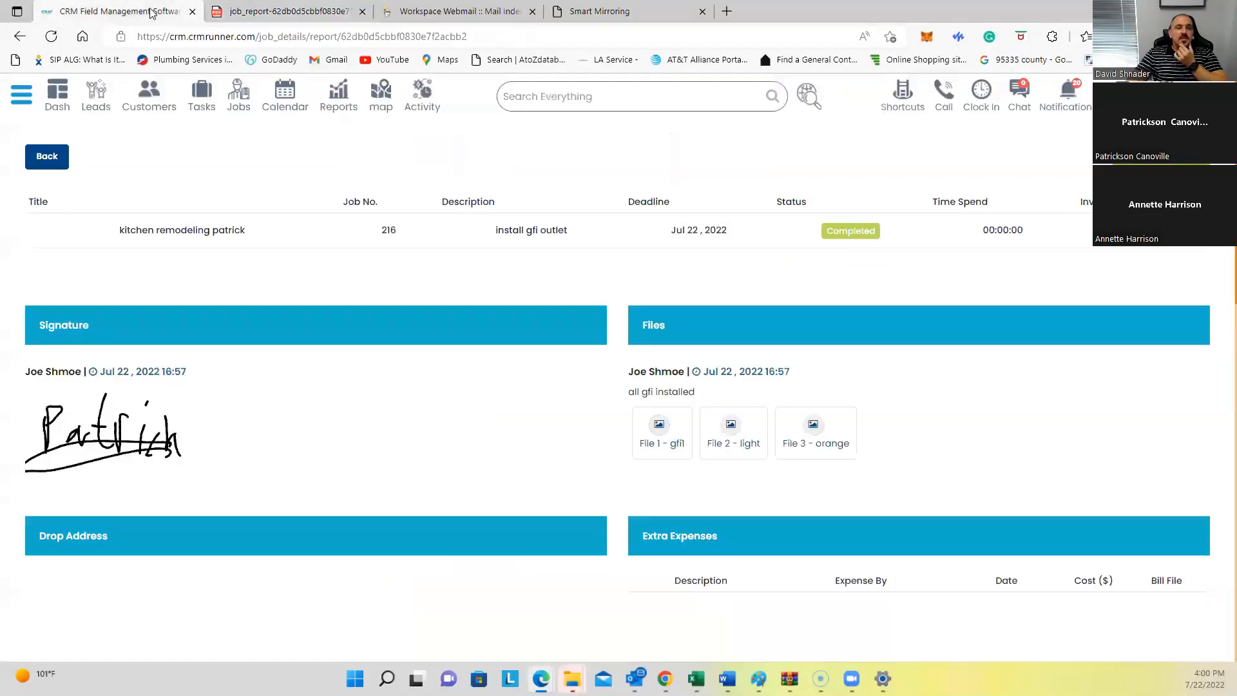
Step: Return to CRM Runner's web report tab and go to the Jobs list showing job 216 Completed
{"action": "left_click", "coordinate": [153, 13]}
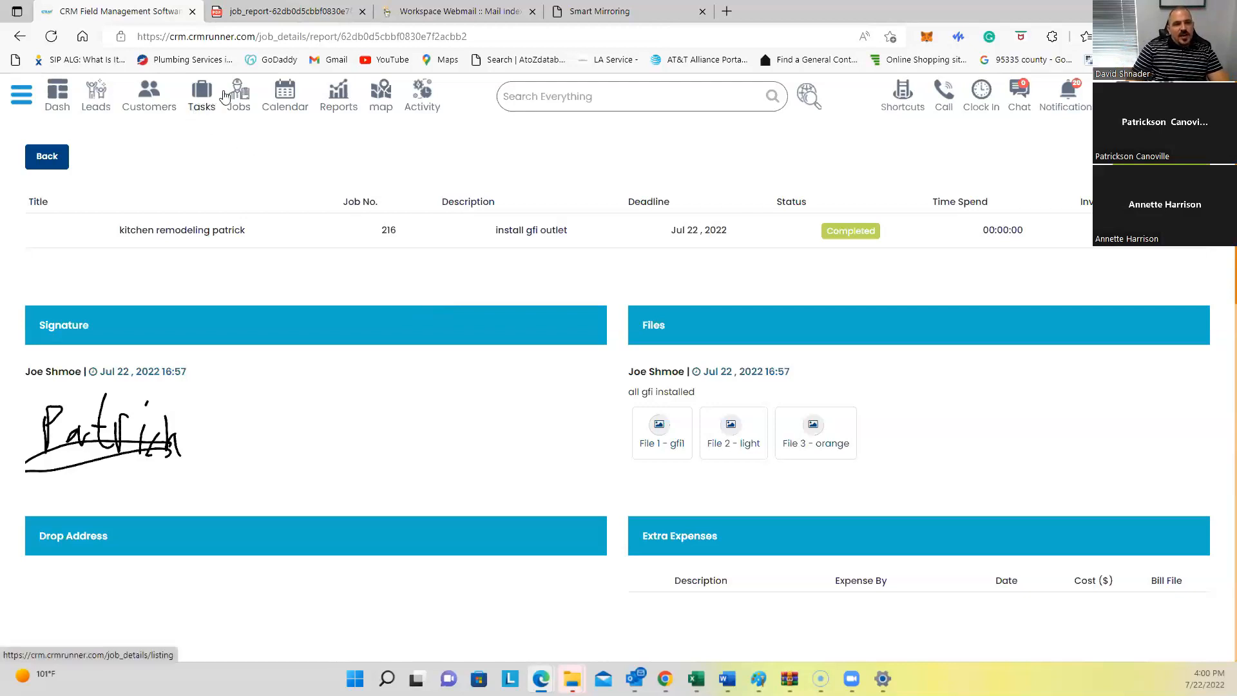
{"action": "left_click", "coordinate": [237, 105]}
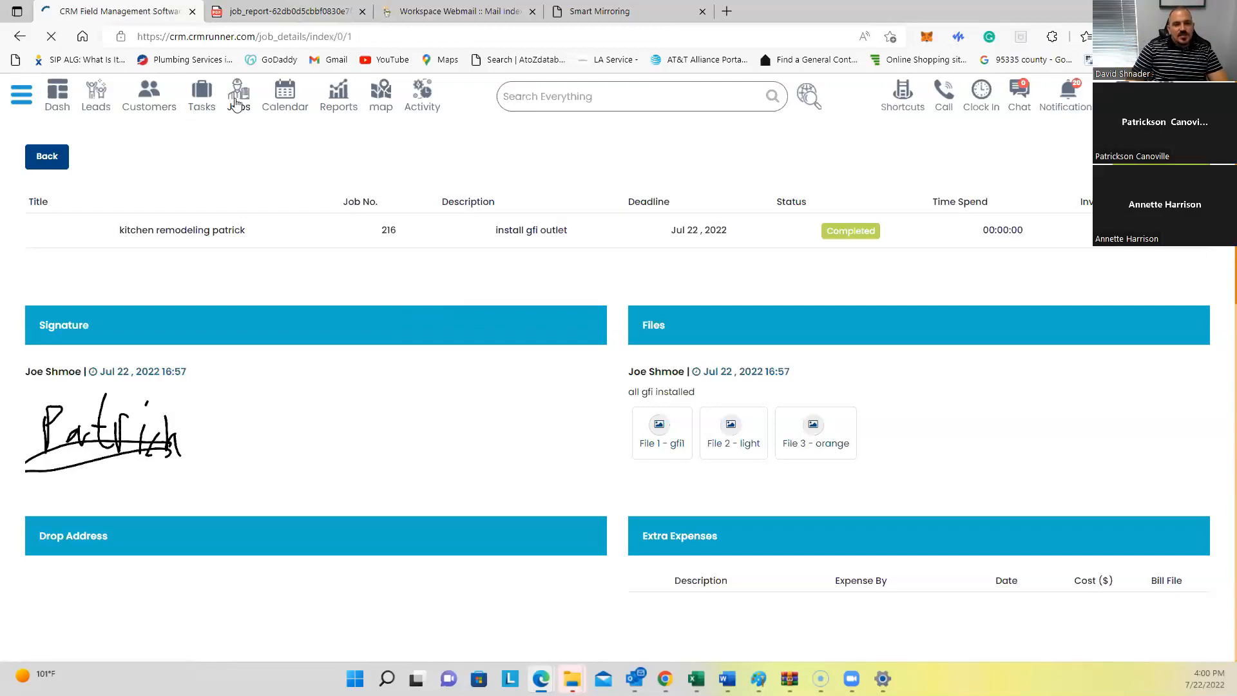
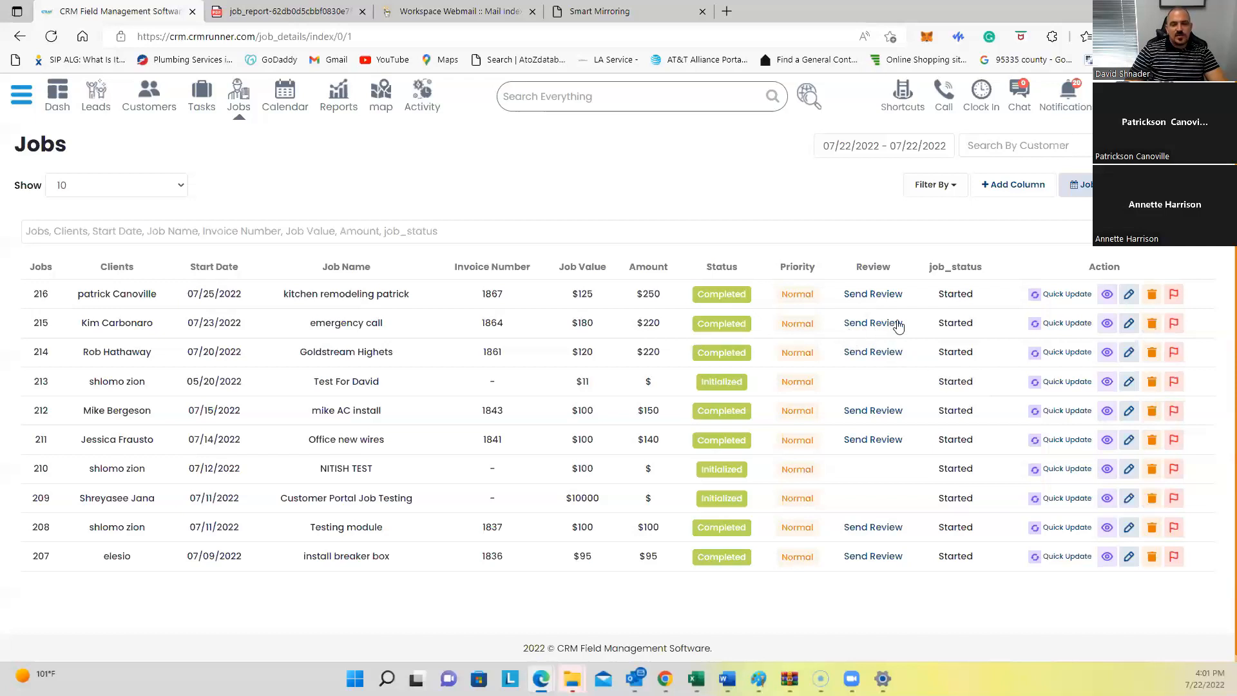
Step: Start a new job from the Jobs list to get a blank Job Information form
{"action": "left_click", "coordinate": [873, 323]}
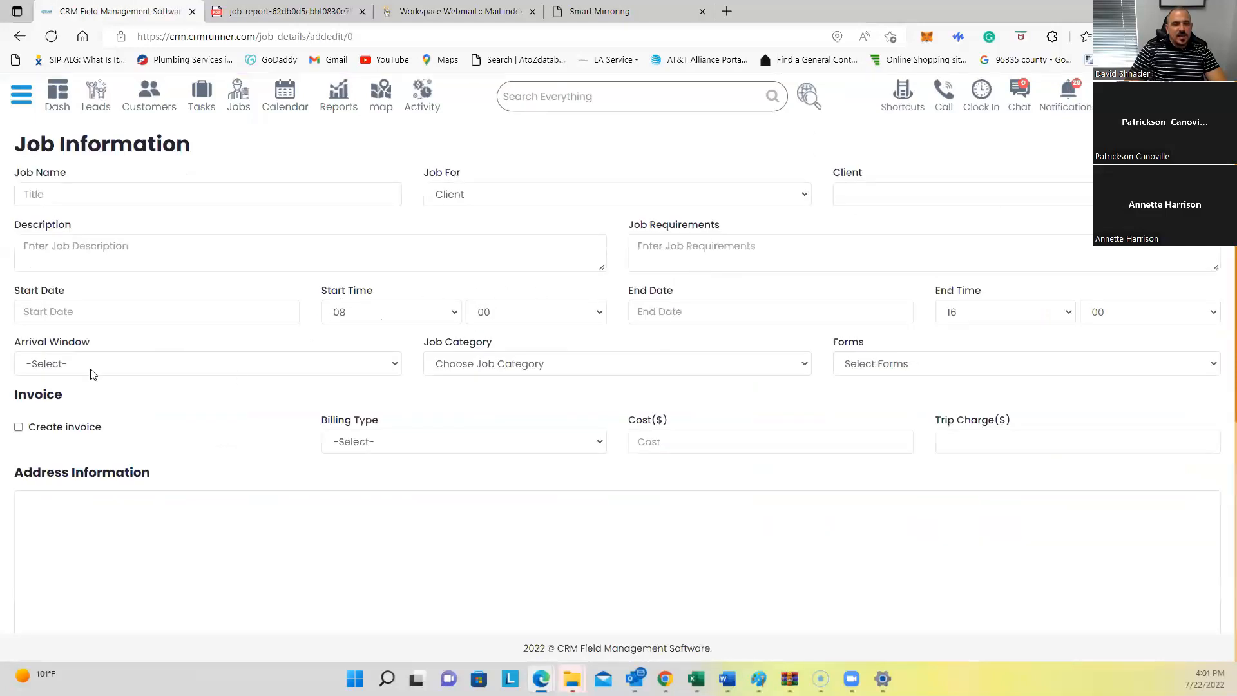
Step: Set the job's client to an existing customer chosen from the Client autocomplete
{"action": "scroll", "coordinate": [77, 377], "scroll_direction": "down", "scroll_amount": 1}
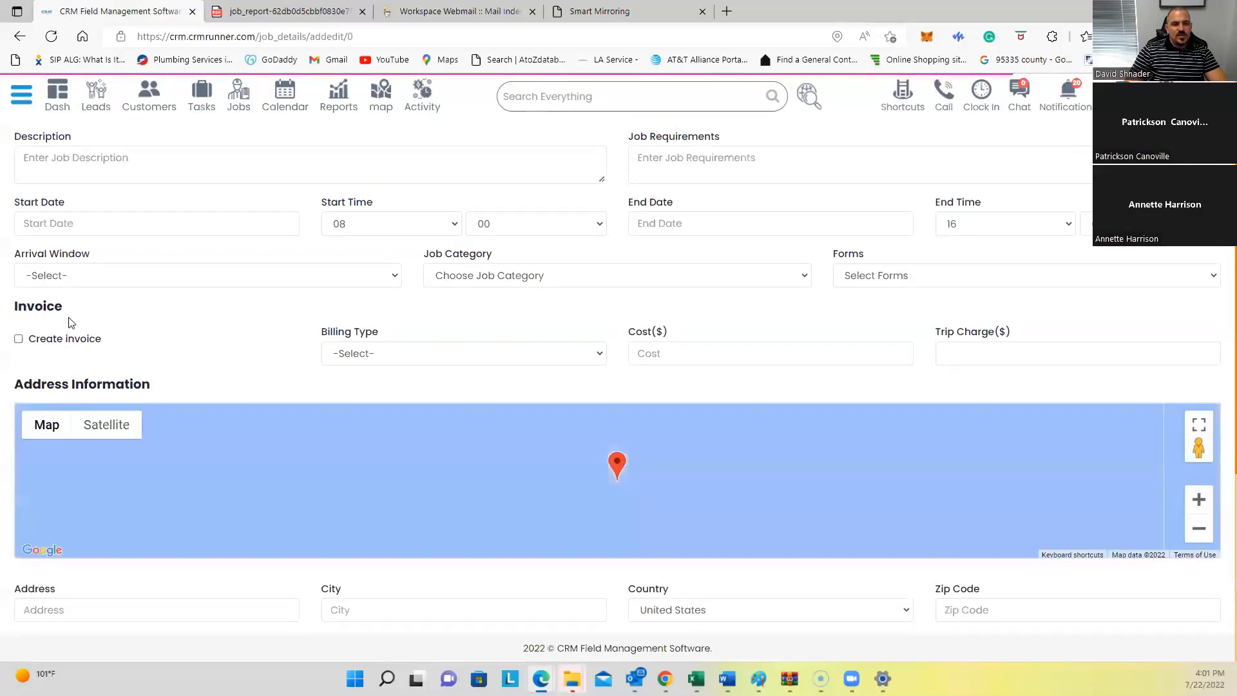
{"action": "scroll", "coordinate": [883, 198], "scroll_direction": "up", "scroll_amount": 1}
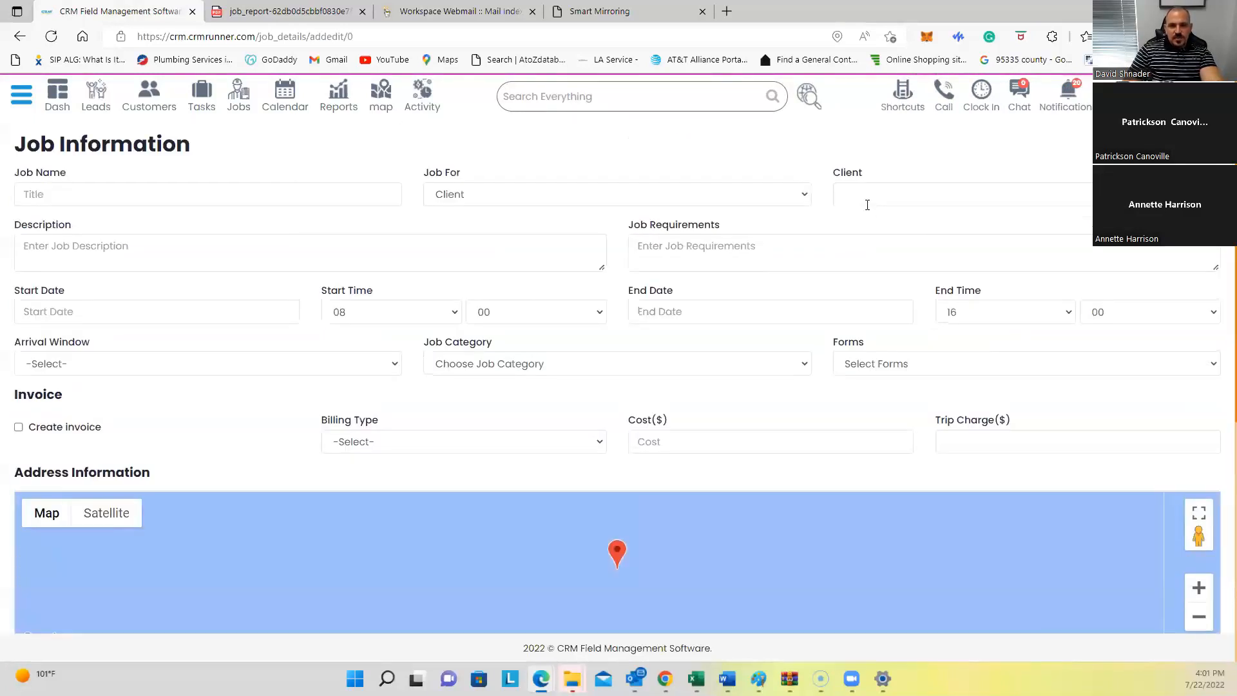
{"action": "left_click", "coordinate": [868, 194]}
{"action": "type", "text": "patri"}
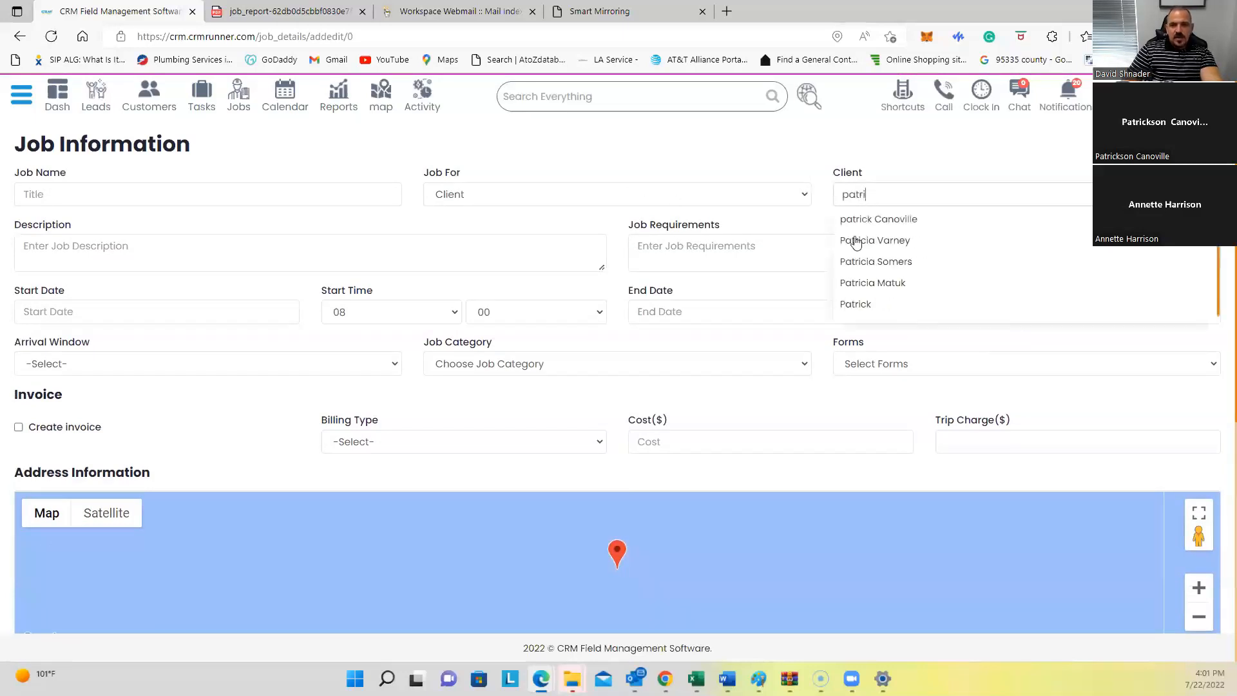
{"action": "left_click", "coordinate": [909, 219]}
Step: Toggle Create invoice on and back off, leaving invoice creation disabled
{"action": "left_click", "coordinate": [18, 428]}
{"action": "left_click_drag", "start_coordinate": [29, 431], "coordinate": [110, 429]}
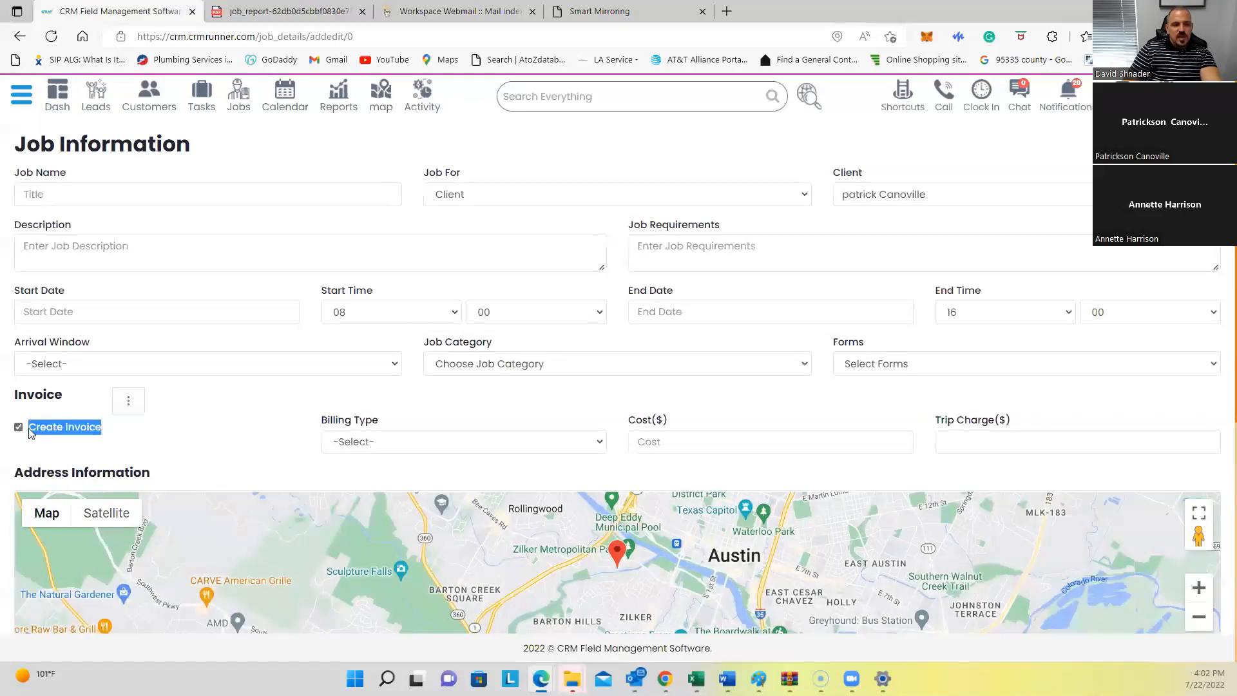
{"action": "left_click", "coordinate": [18, 429]}
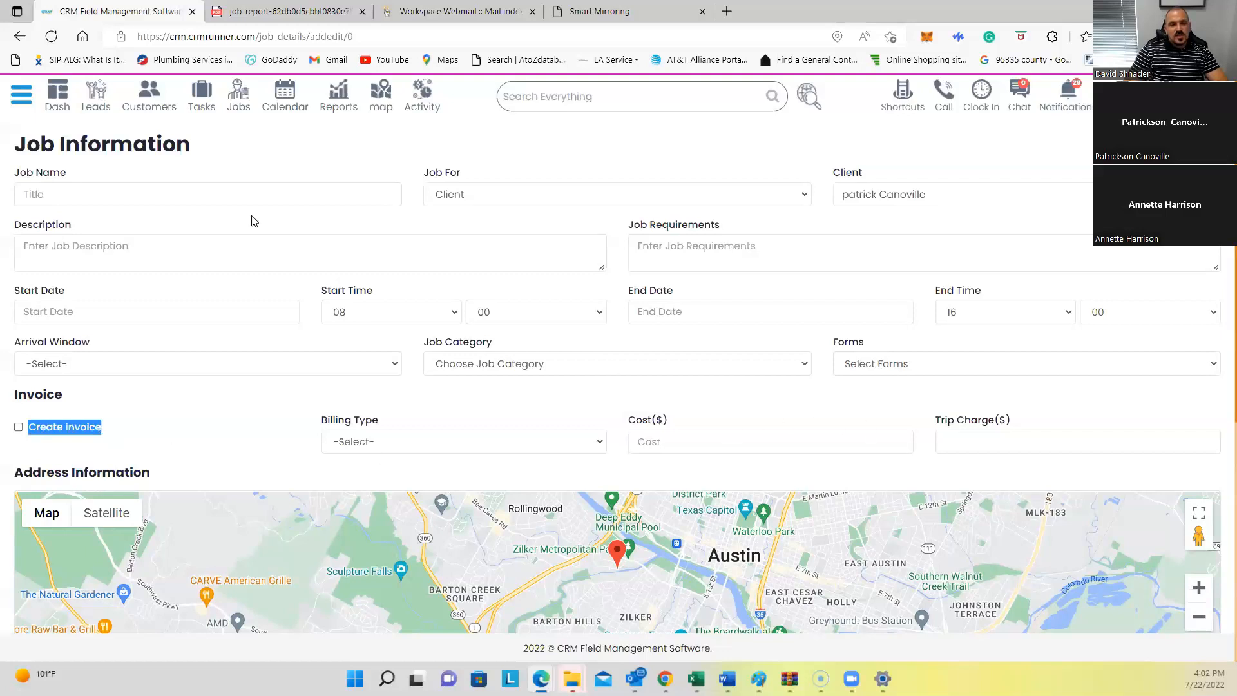
Step: Enter the description 'Install 5 GFIs and let me know', leaving billing type unselected and invoicing off
{"action": "left_click", "coordinate": [244, 250]}
{"action": "type", "text": "Install 5 GFIs "}
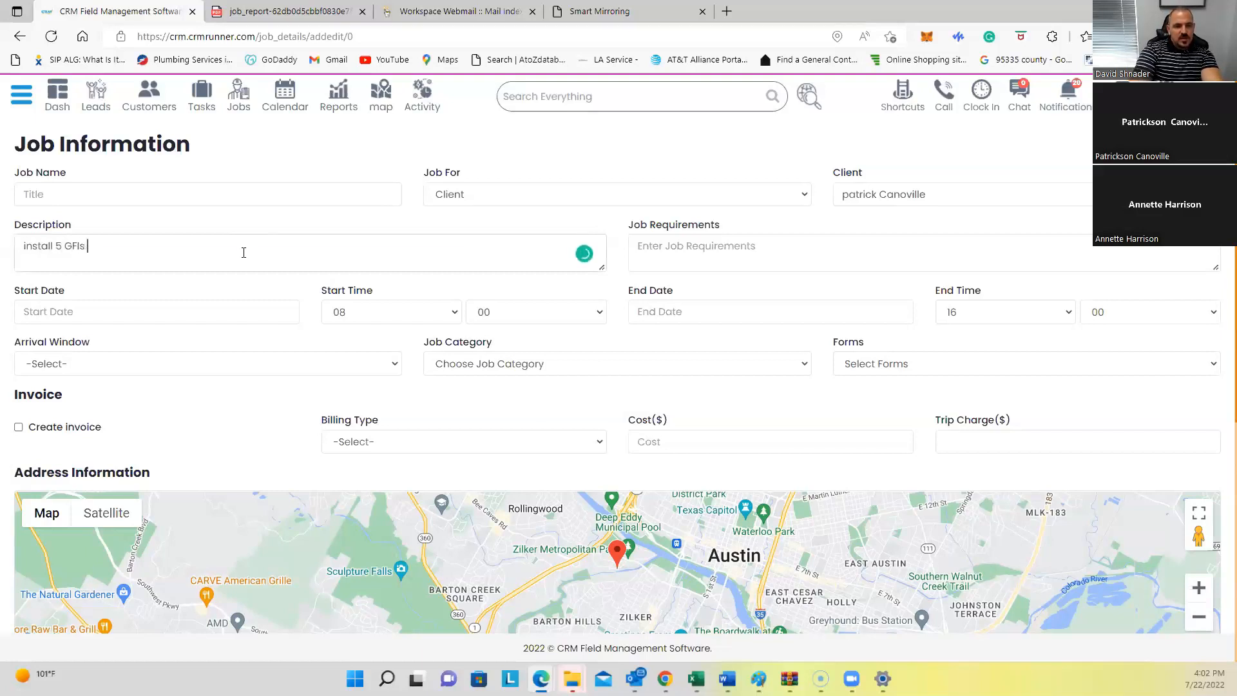
{"action": "type", "text": "and let "}
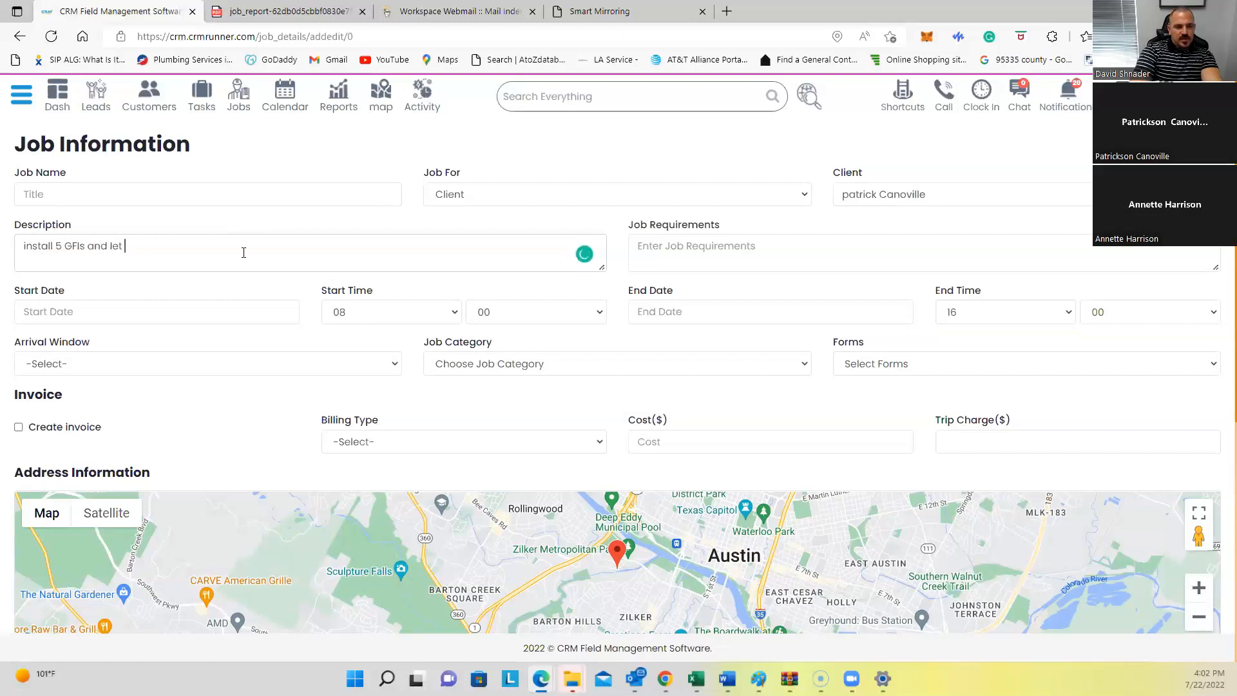
{"action": "type", "text": "me know"}
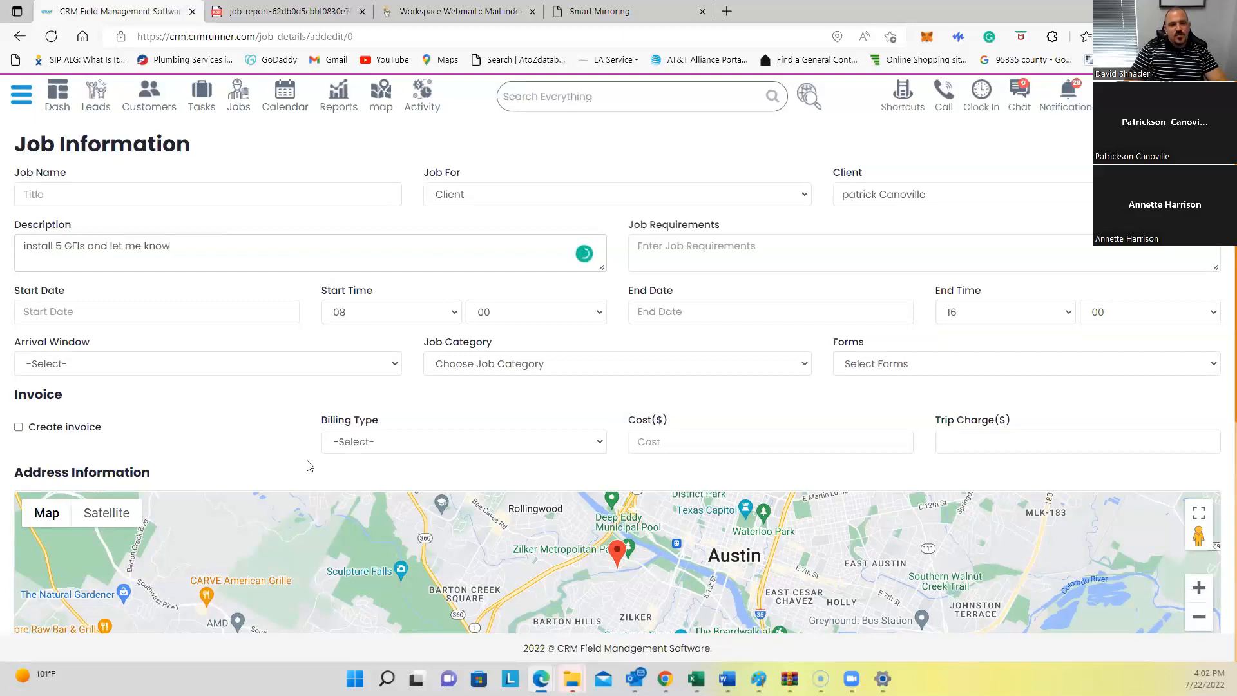
{"action": "left_click", "coordinate": [343, 447]}
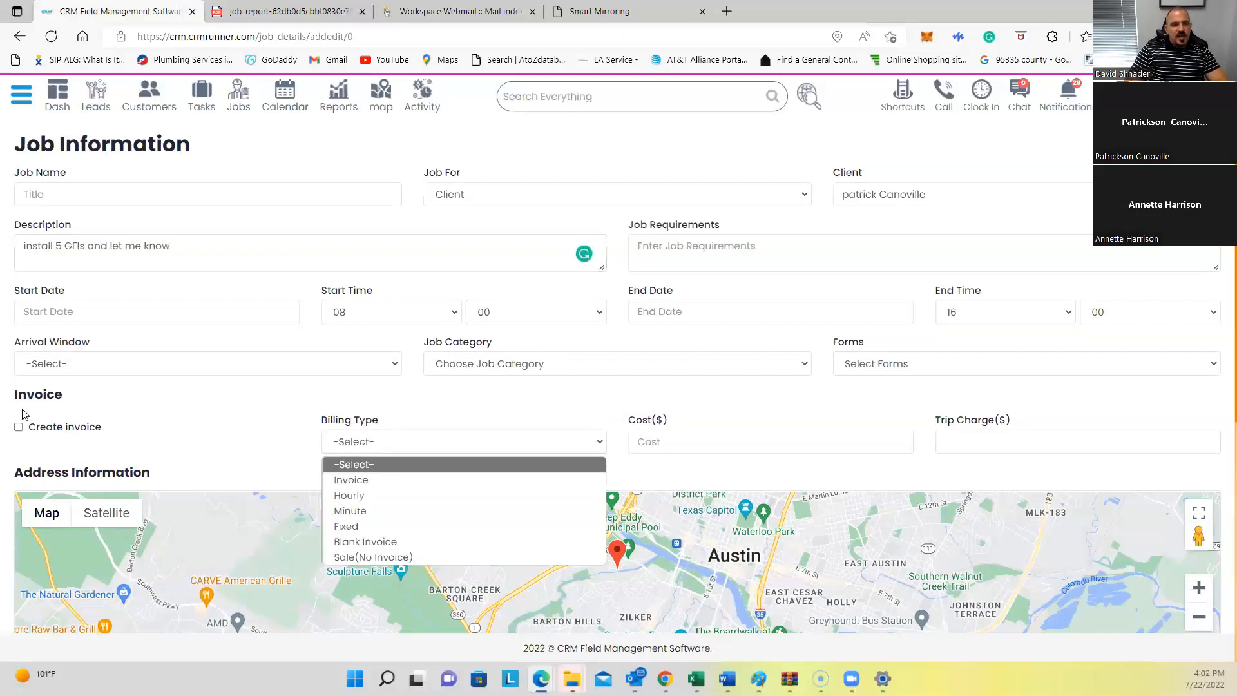
{"action": "left_click", "coordinate": [21, 433]}
{"action": "left_click", "coordinate": [21, 433]}
{"action": "left_click", "coordinate": [349, 441]}
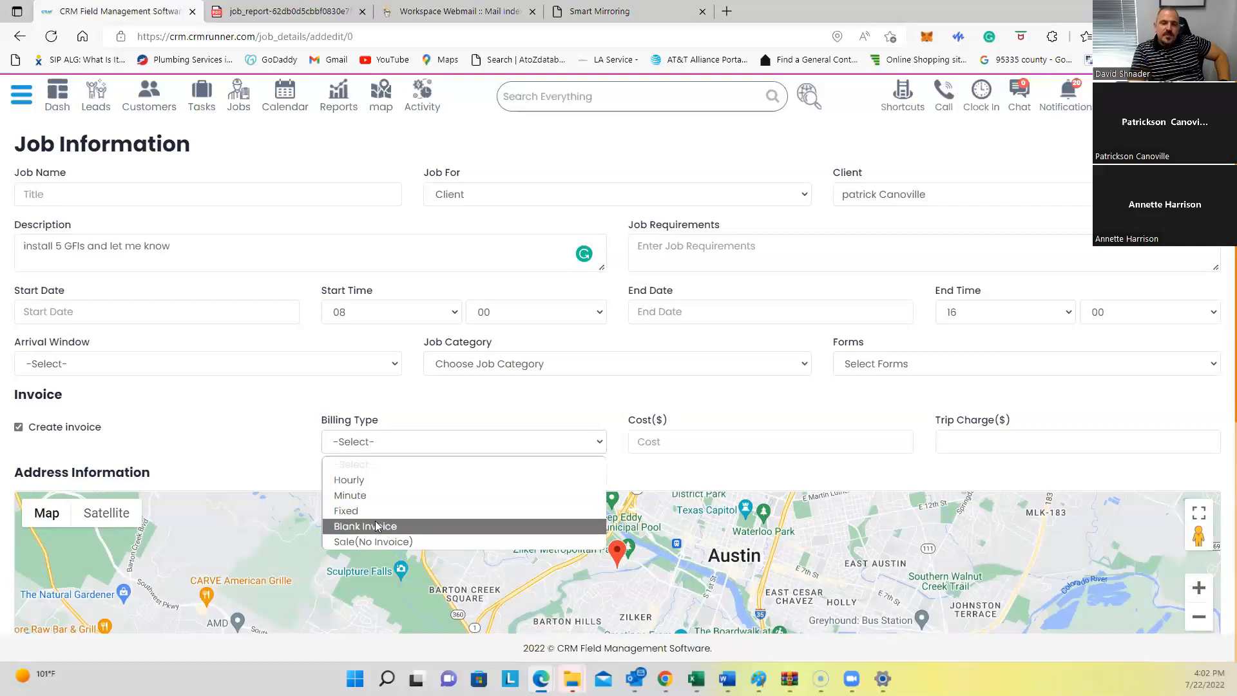
{"action": "left_click", "coordinate": [163, 442]}
{"action": "left_click", "coordinate": [18, 428]}
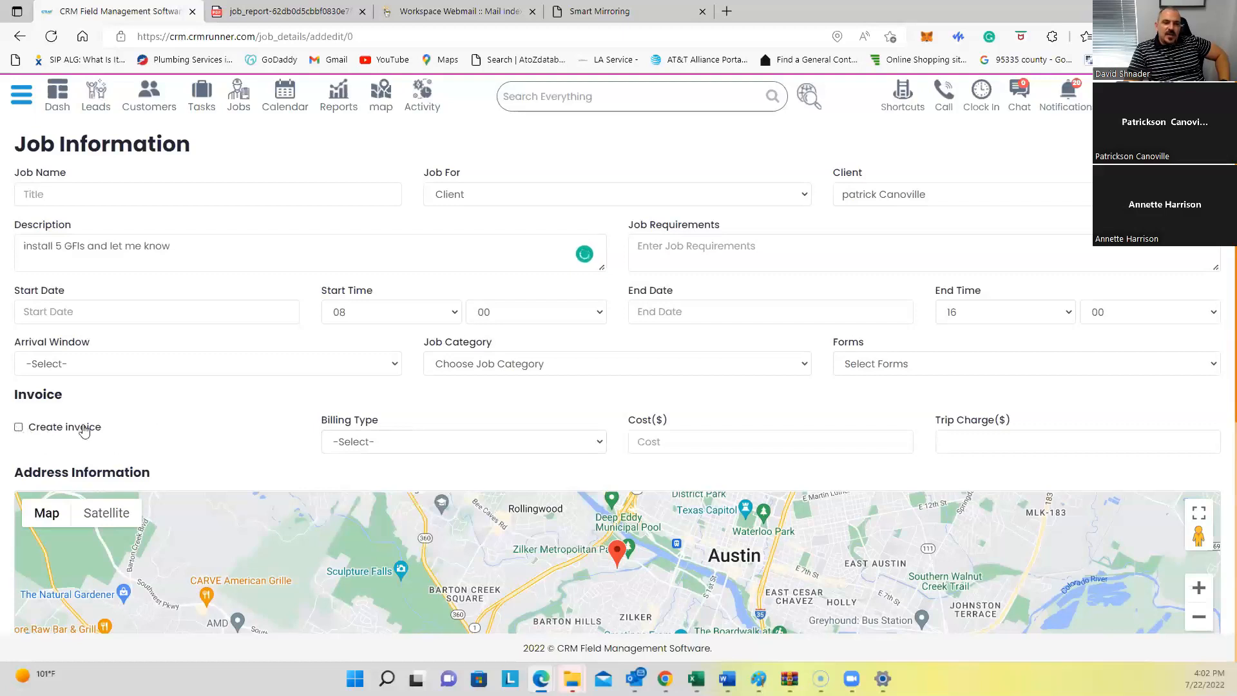
Step: Set the new job's billing type to Invoice
{"action": "left_click", "coordinate": [373, 442]}
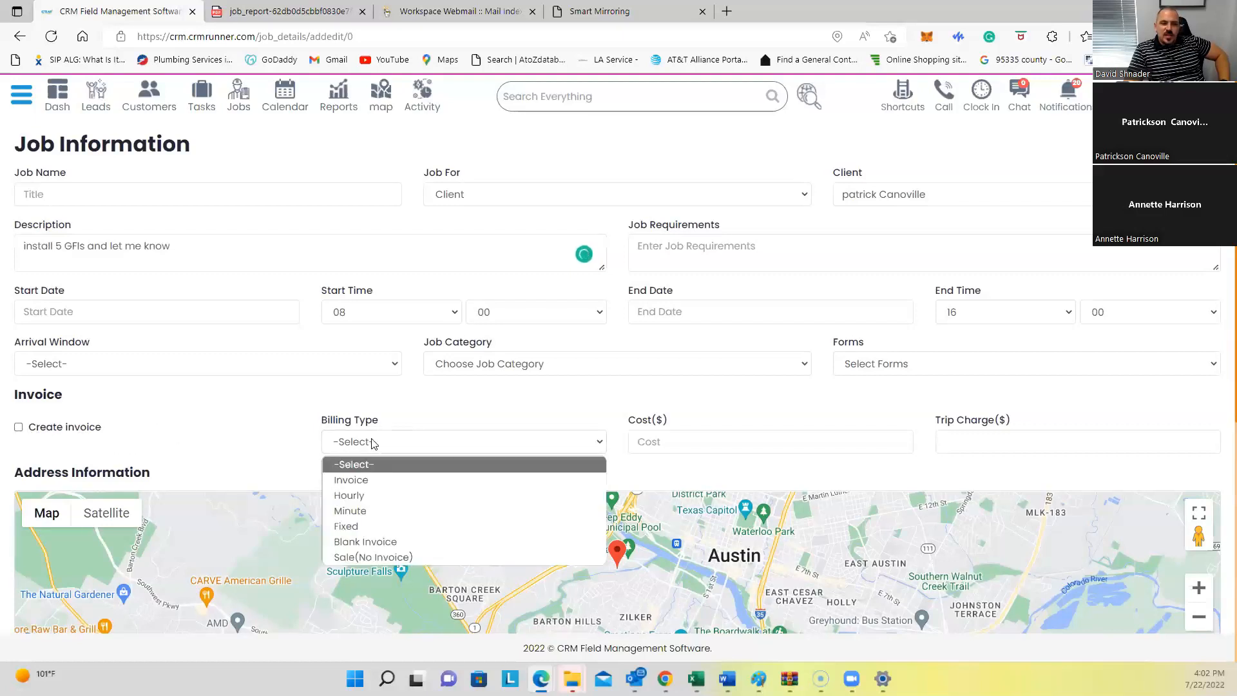
{"action": "left_click", "coordinate": [358, 481]}
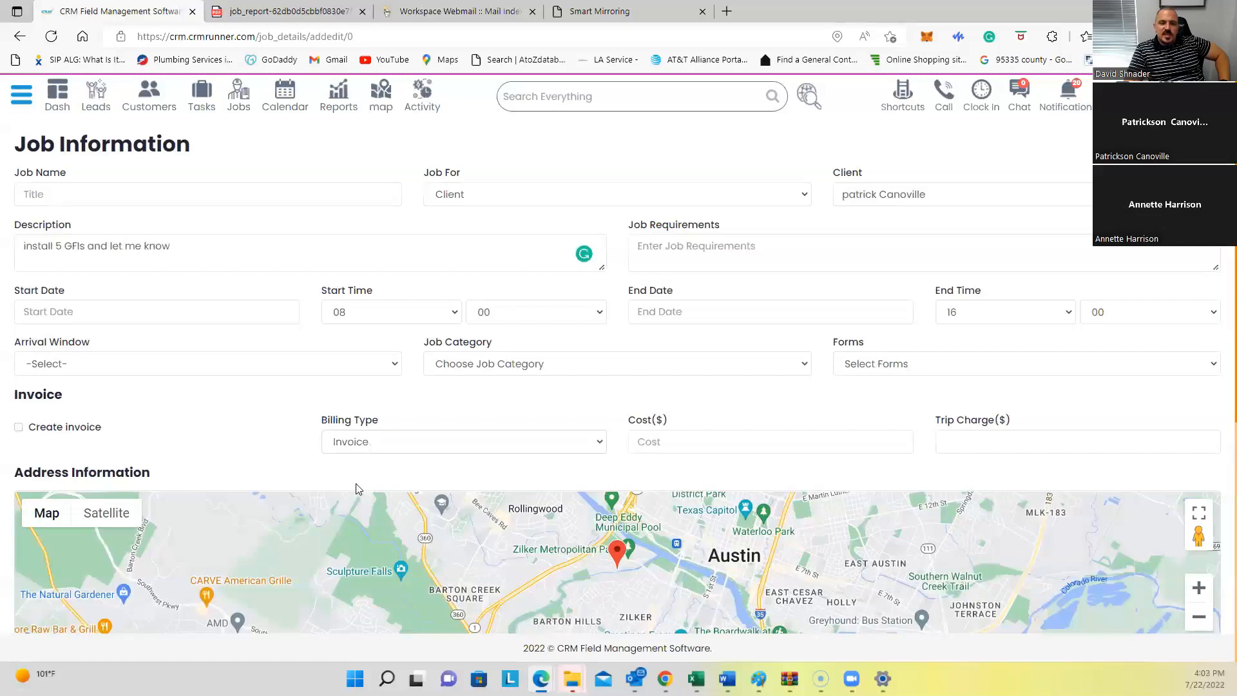
{"action": "scroll", "coordinate": [229, 443], "scroll_direction": "down", "scroll_amount": 6}
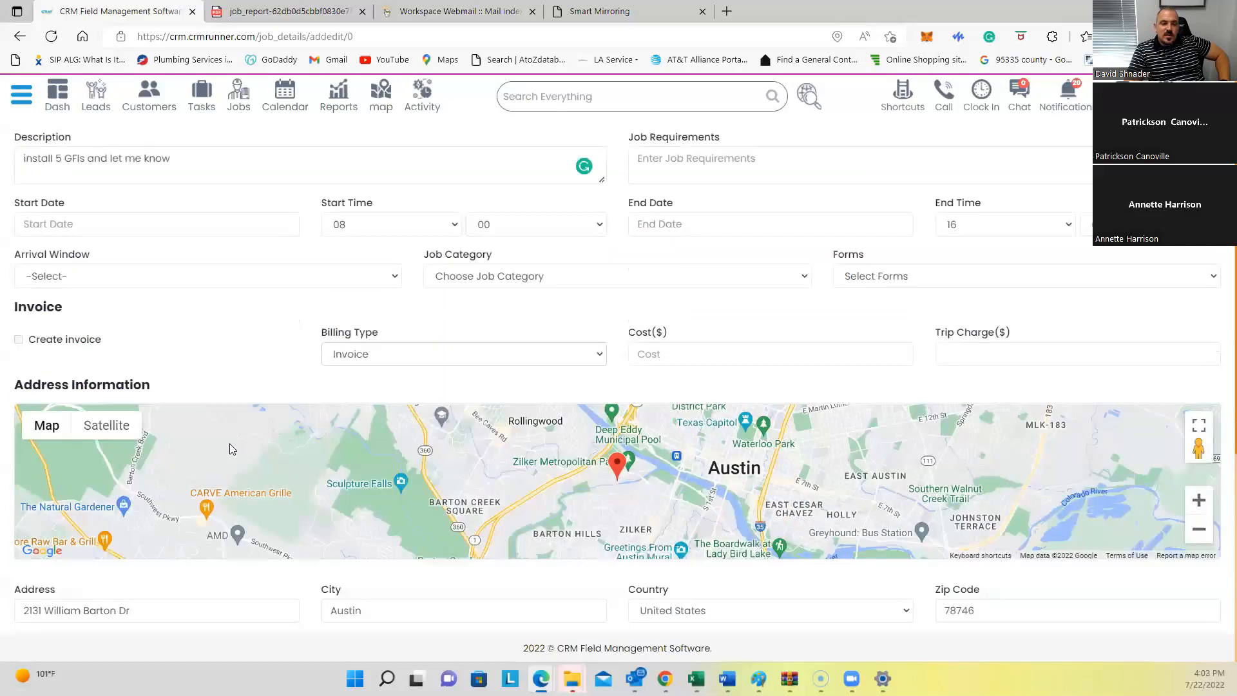
Step: Link the job to the existing $17500 invoice in Select Invoice
{"action": "left_click_drag", "start_coordinate": [14, 439], "coordinate": [88, 444]}
{"action": "left_click", "coordinate": [79, 474]}
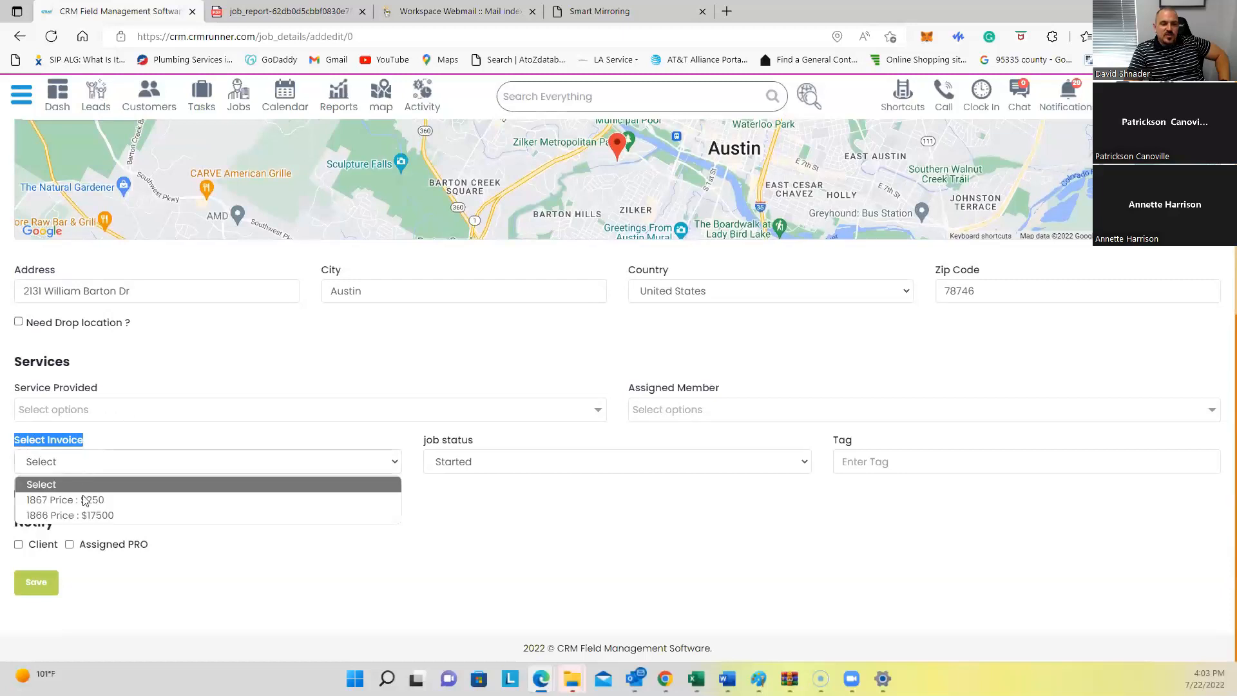
{"action": "left_click", "coordinate": [85, 515]}
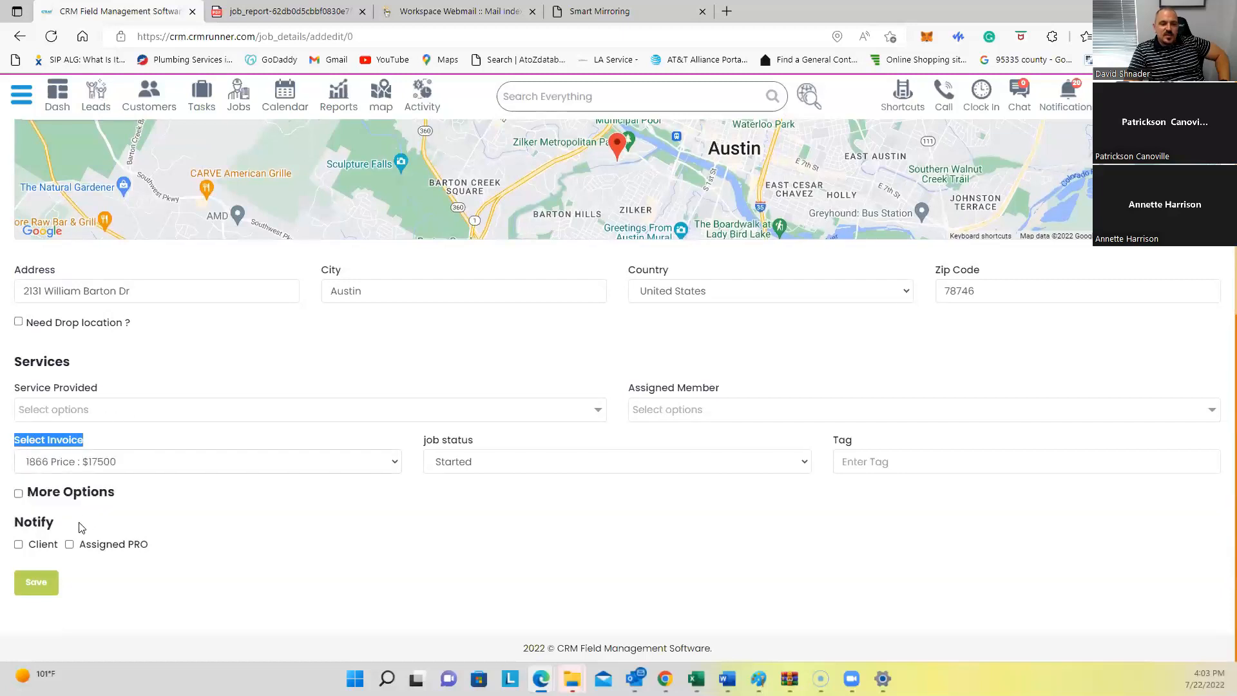
{"action": "scroll", "coordinate": [80, 515], "scroll_direction": "up", "scroll_amount": 1}
{"action": "scroll", "coordinate": [77, 551], "scroll_direction": "up", "scroll_amount": 1}
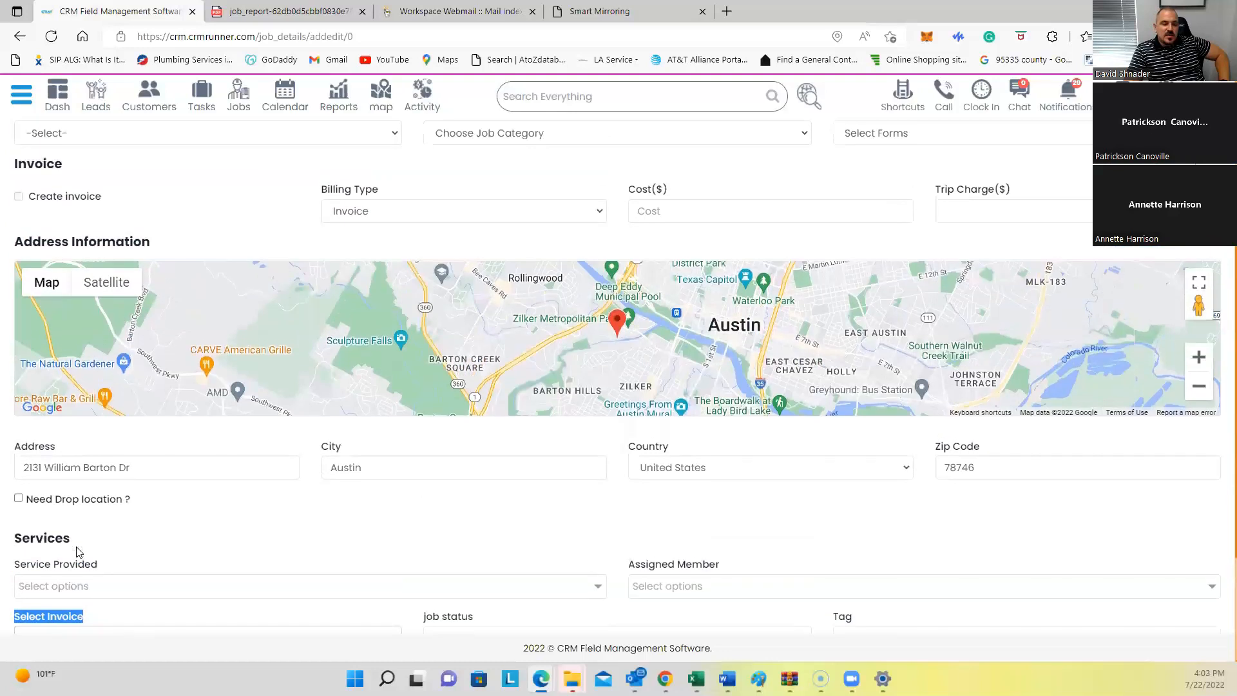
{"action": "scroll", "coordinate": [77, 551], "scroll_direction": "down", "scroll_amount": 3}
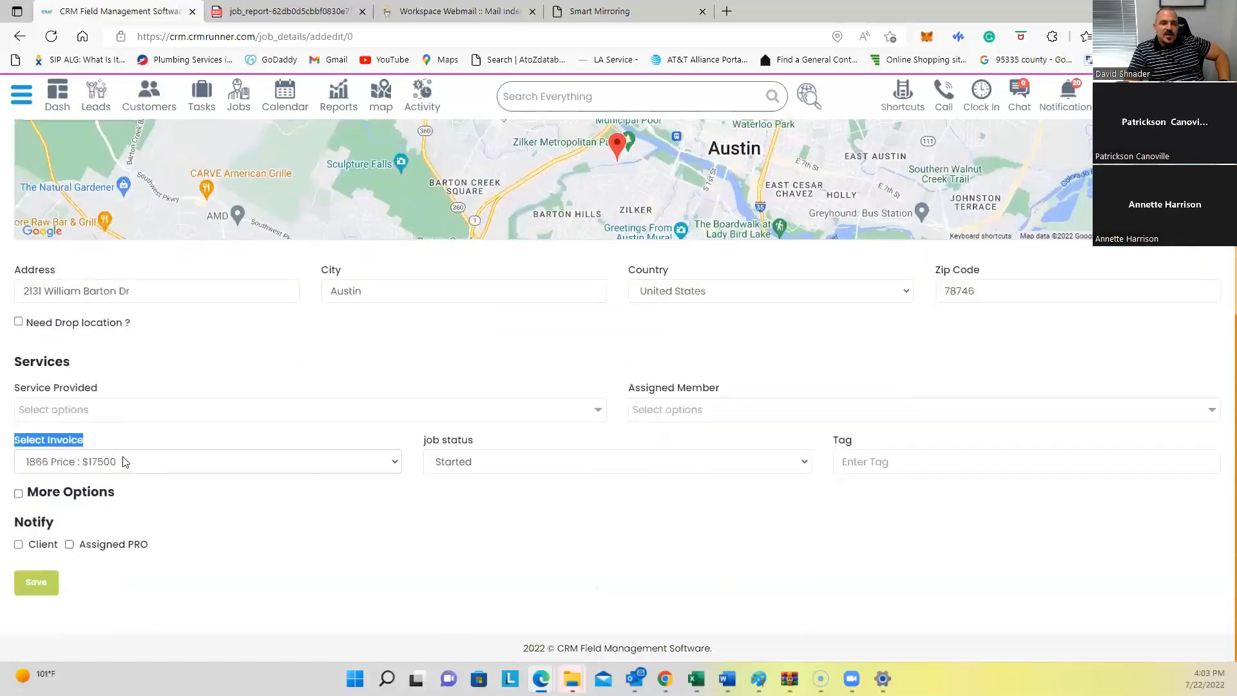
{"action": "scroll", "coordinate": [122, 461], "scroll_direction": "up", "scroll_amount": 3}
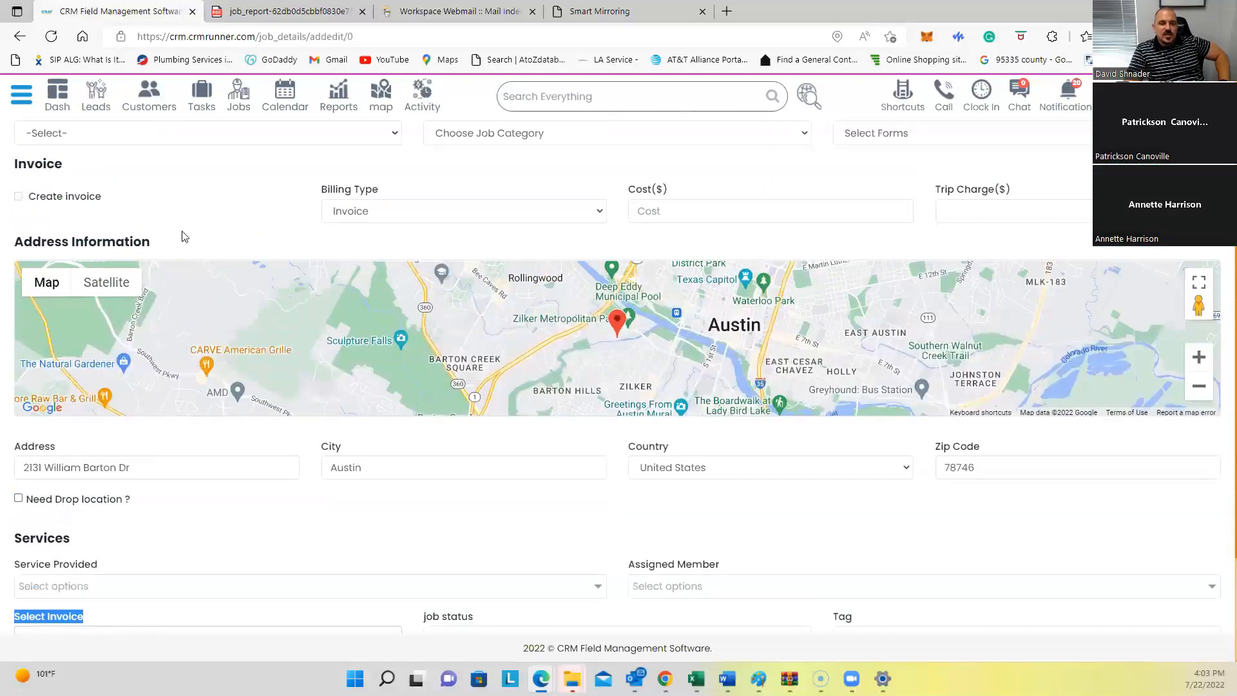
{"action": "scroll", "coordinate": [107, 583], "scroll_direction": "down", "scroll_amount": 3}
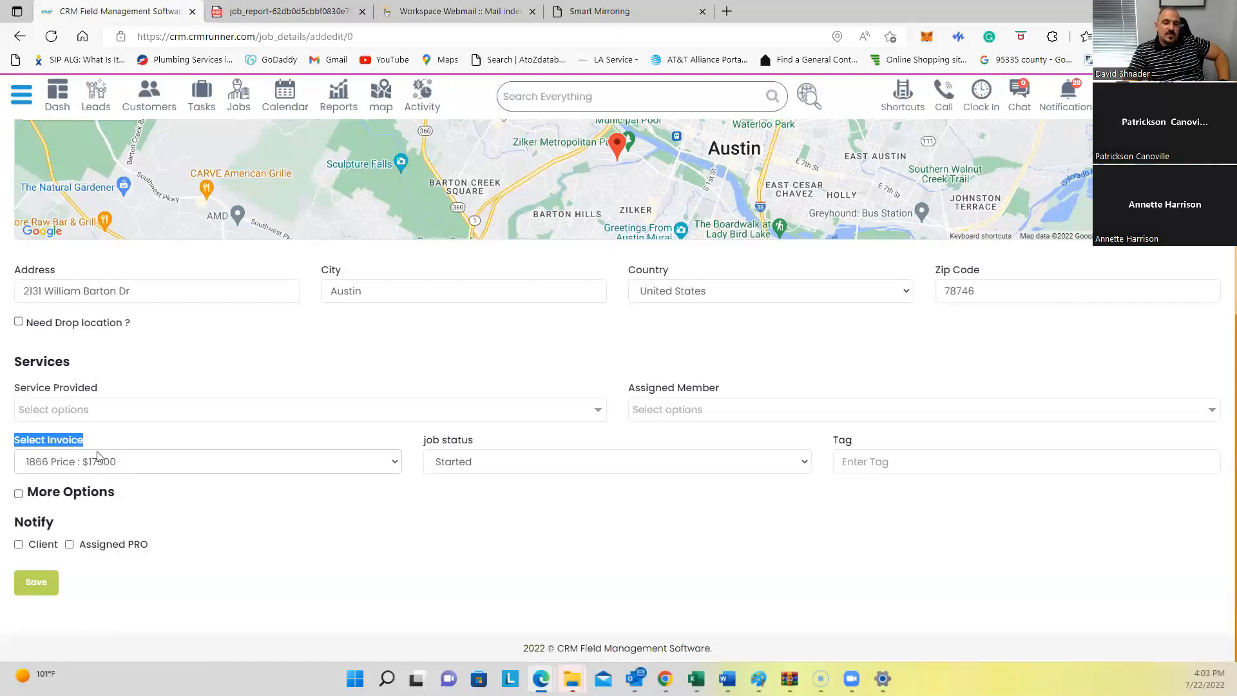
{"action": "scroll", "coordinate": [224, 337], "scroll_direction": "up", "scroll_amount": 7}
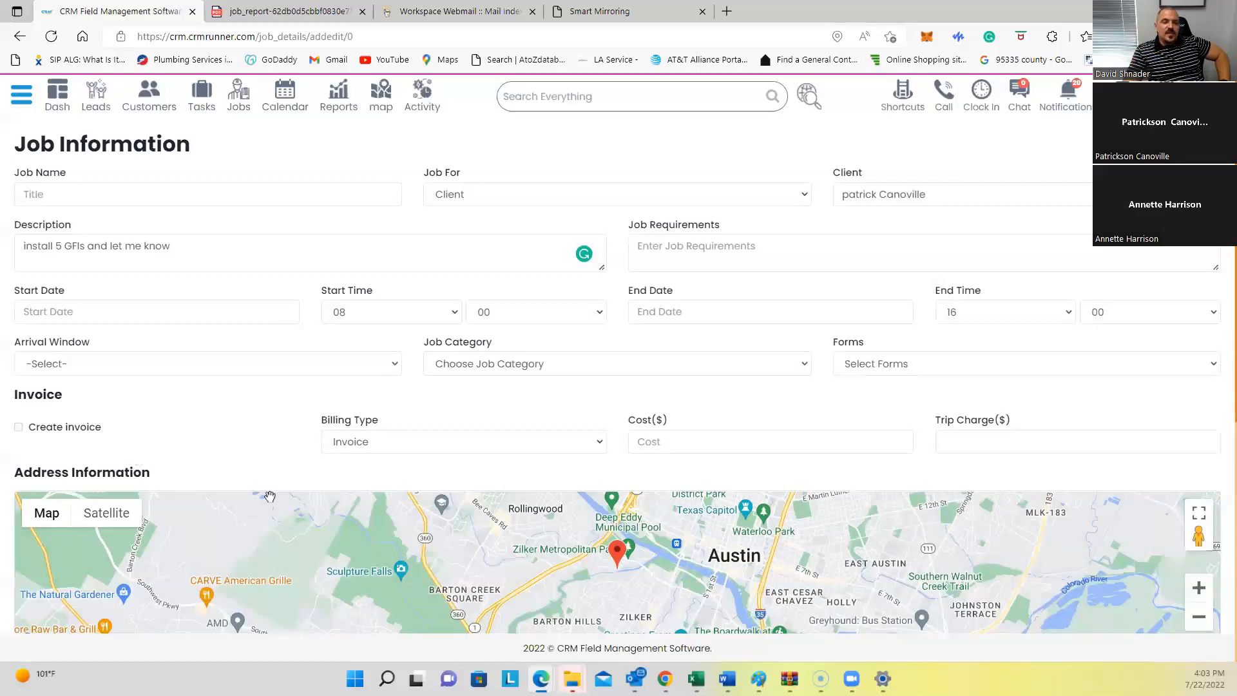
Step: Reconfirm billing type Invoice and the linked $17500 invoice 1866 on the new job
{"action": "left_click", "coordinate": [401, 442]}
{"action": "left_click", "coordinate": [348, 480]}
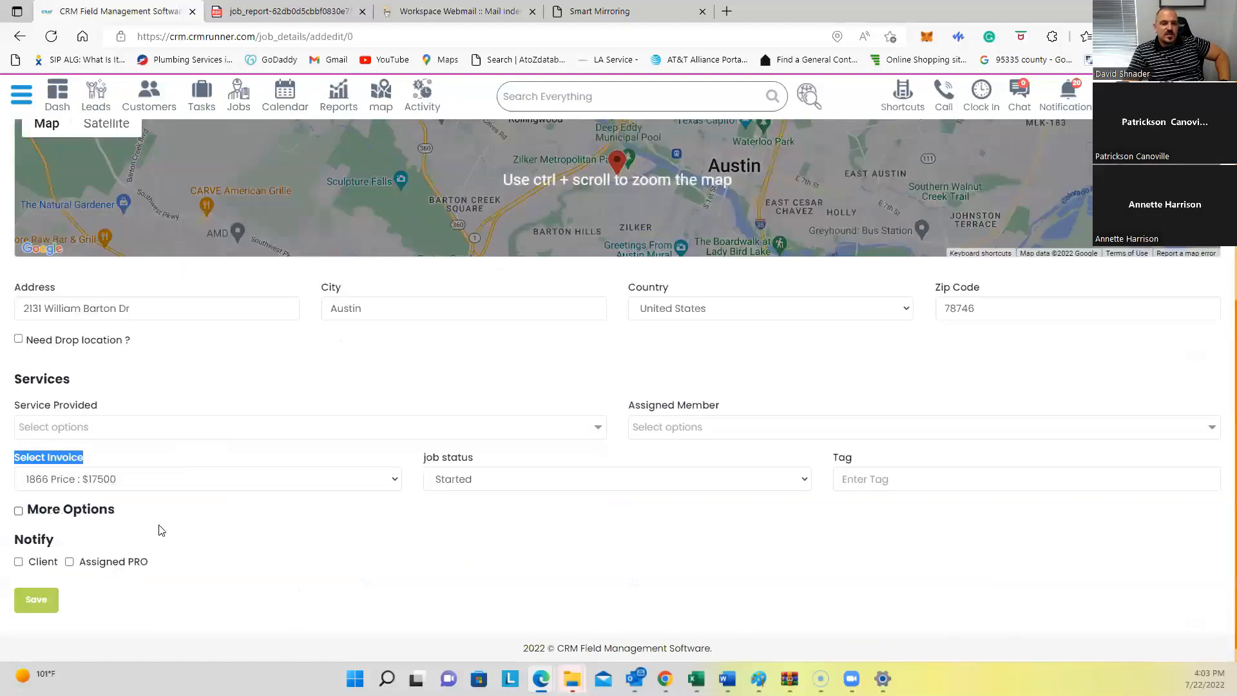
{"action": "left_click", "coordinate": [91, 461]}
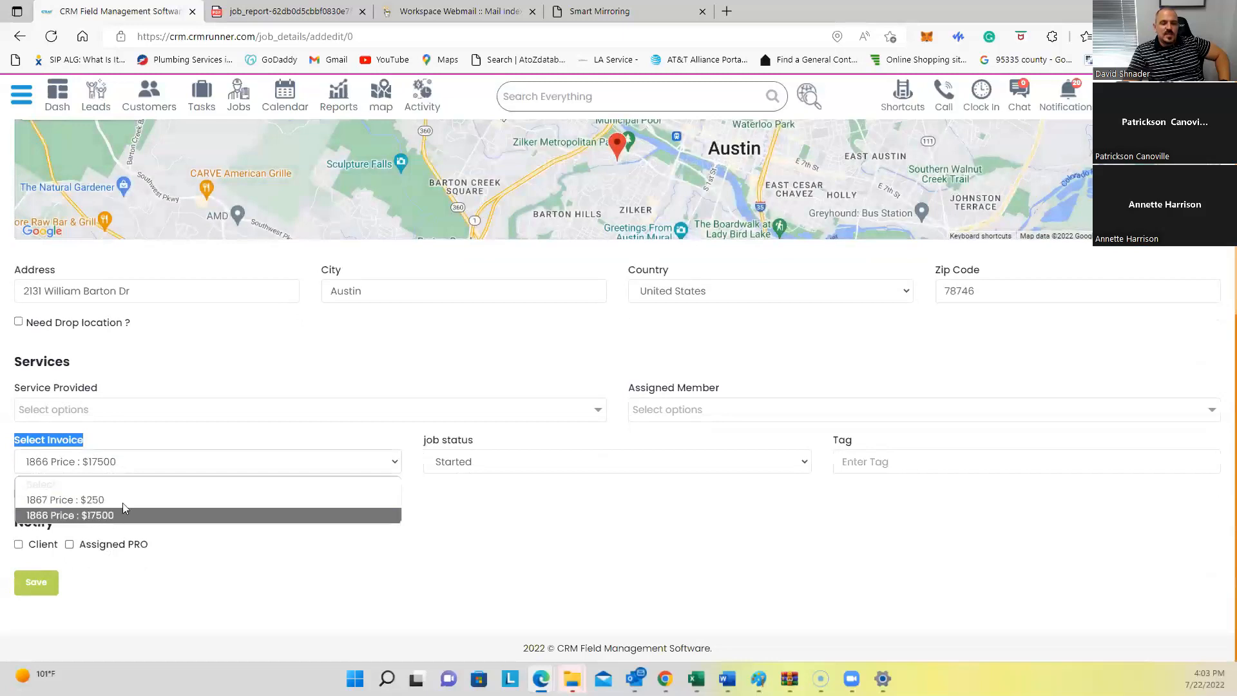
{"action": "left_click", "coordinate": [181, 548]}
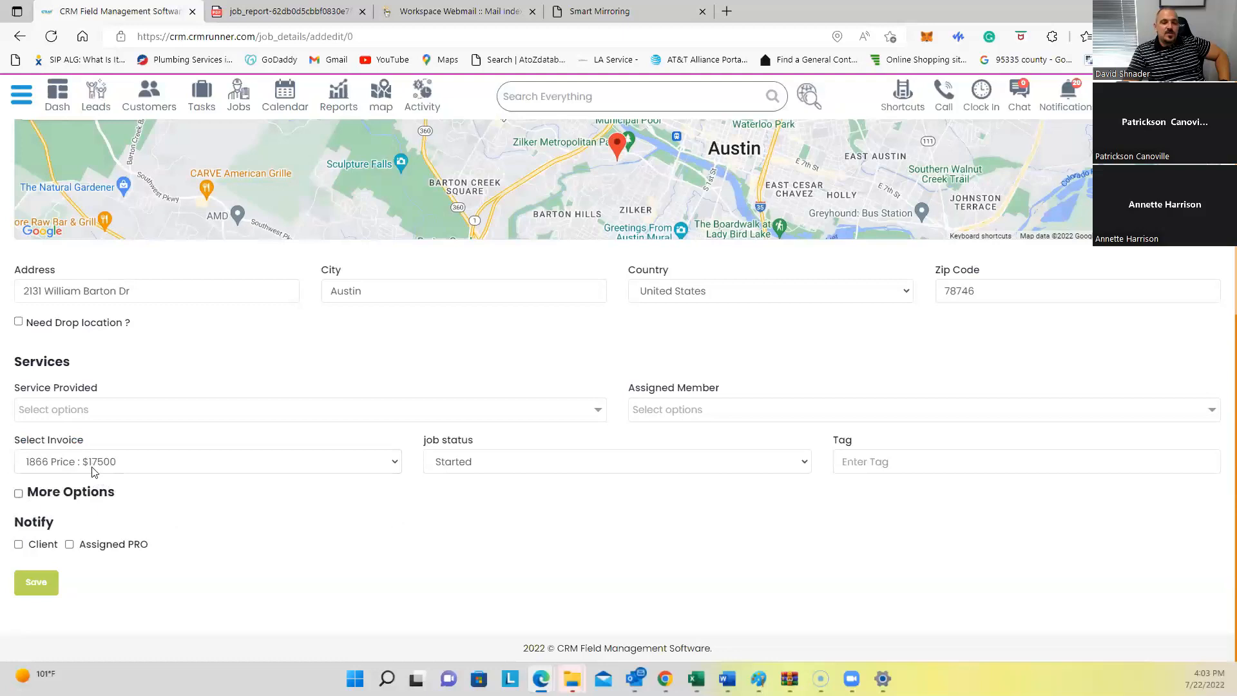
{"action": "scroll", "coordinate": [95, 475], "scroll_direction": "up", "scroll_amount": 2}
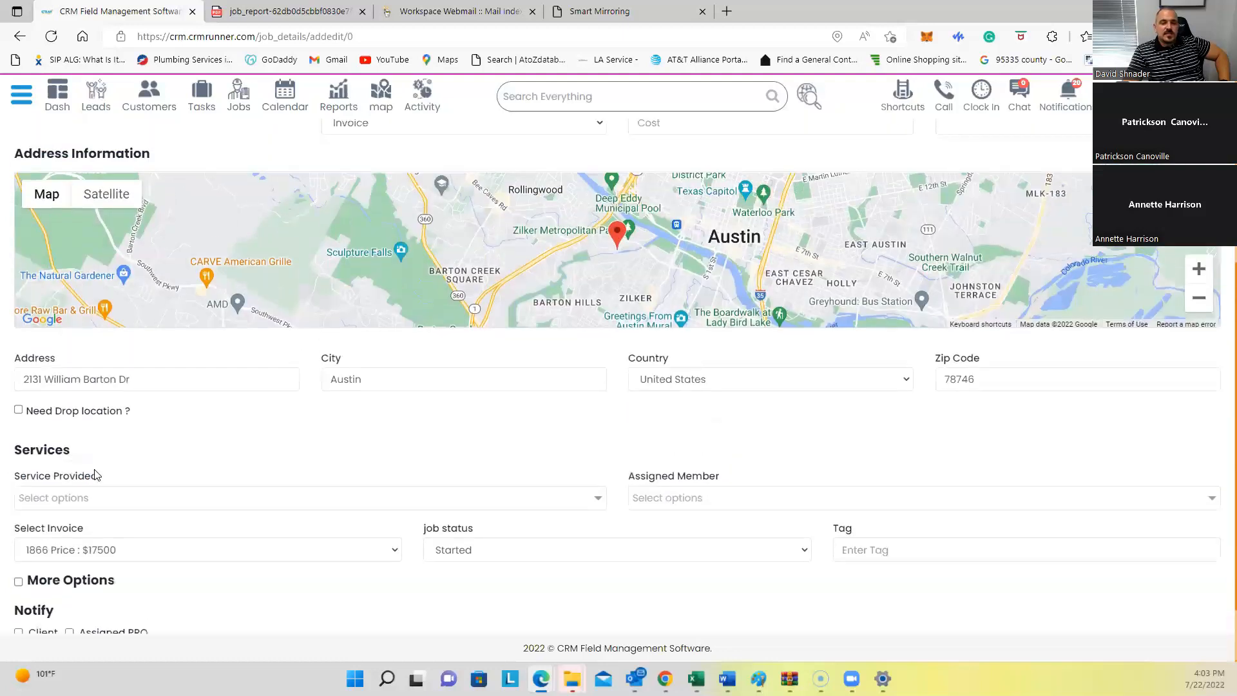
{"action": "scroll", "coordinate": [124, 480], "scroll_direction": "up", "scroll_amount": 5}
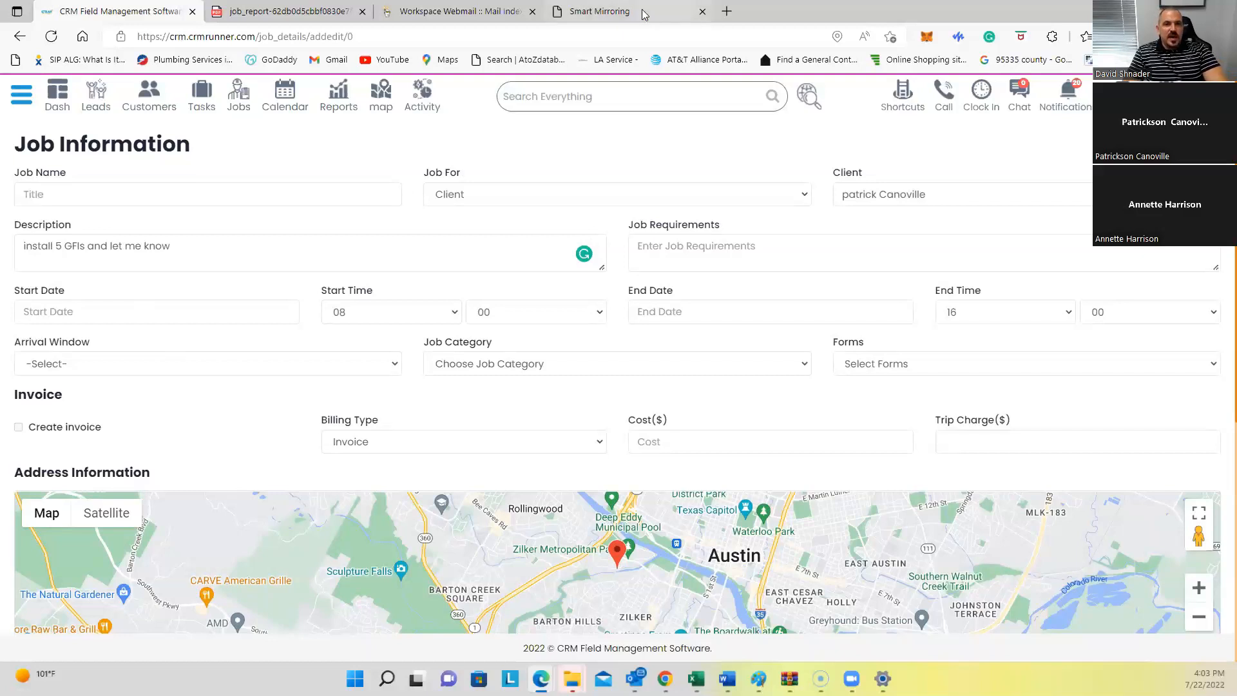
Step: Load google.com in a new browser tab
{"action": "key", "text": "ctrl+t"}
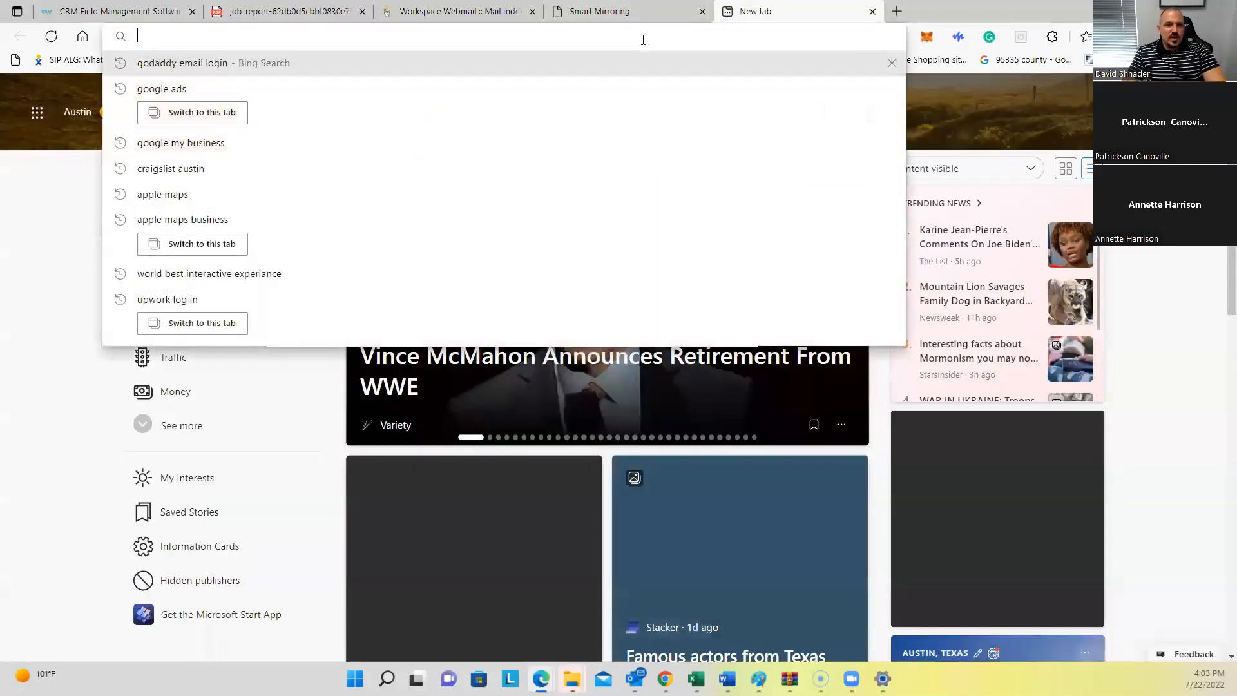
{"action": "type", "text": "goog"}
{"action": "key", "text": "Return"}
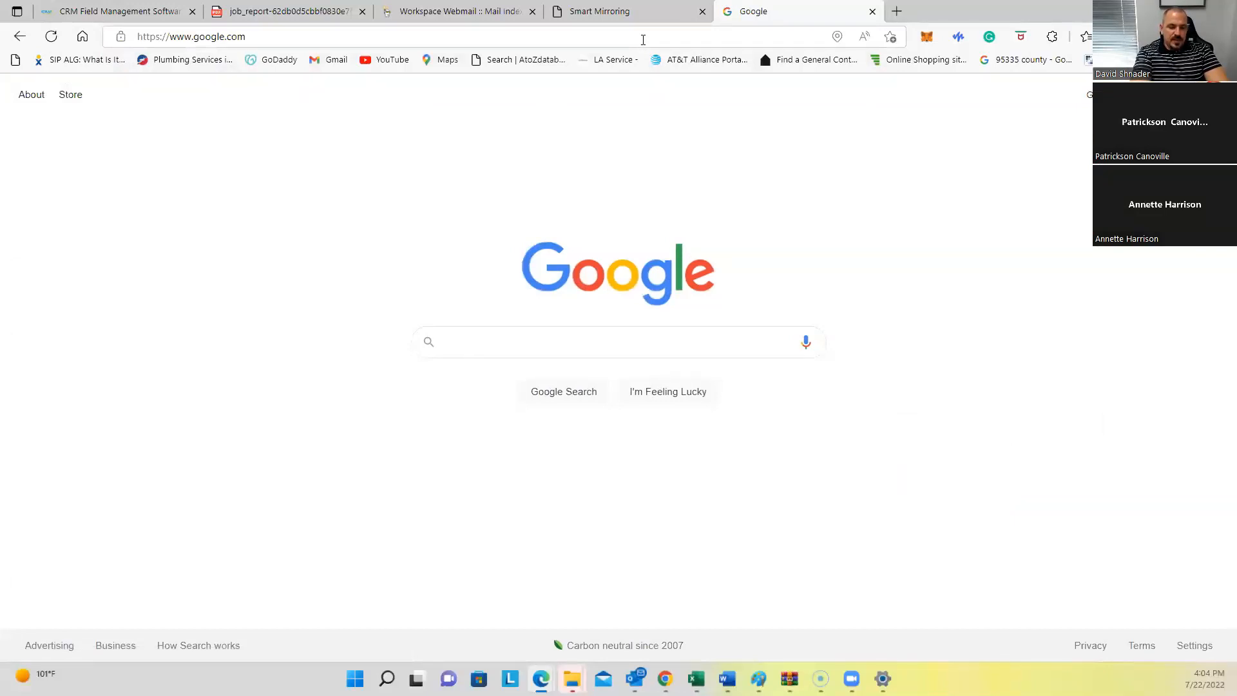
Step: Search Google for 'kitchen' and show the image results
{"action": "type", "text": "kitchen"}
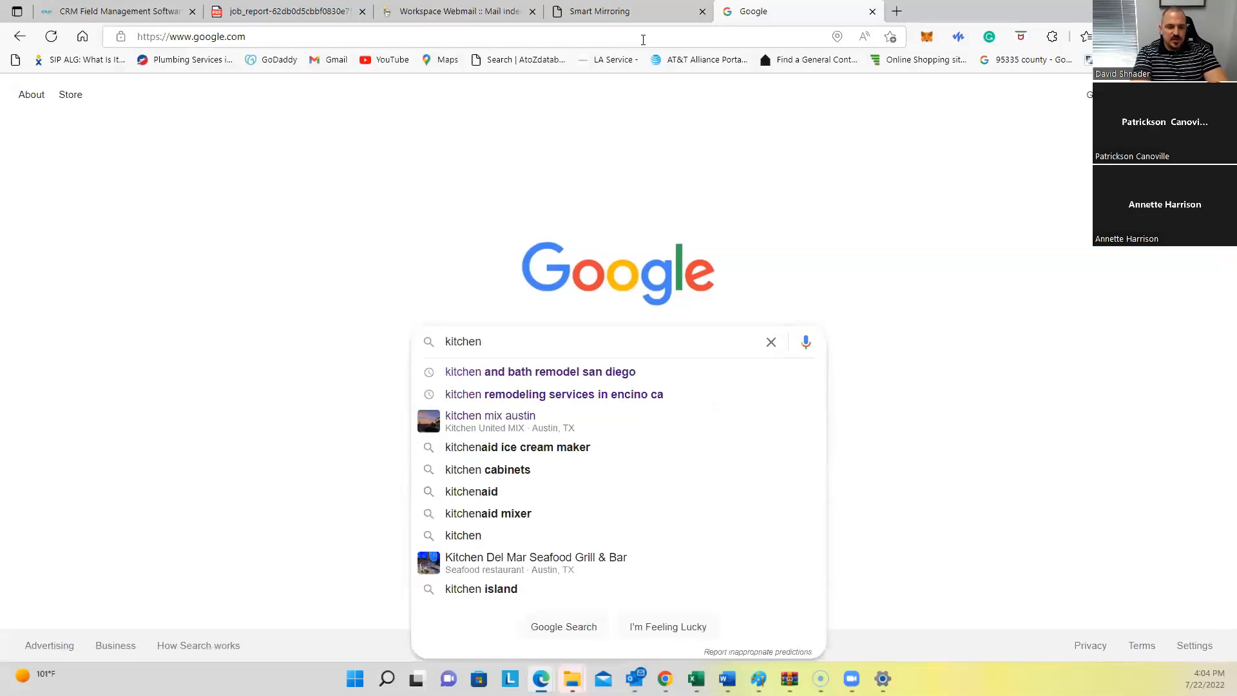
{"action": "key", "text": "Return"}
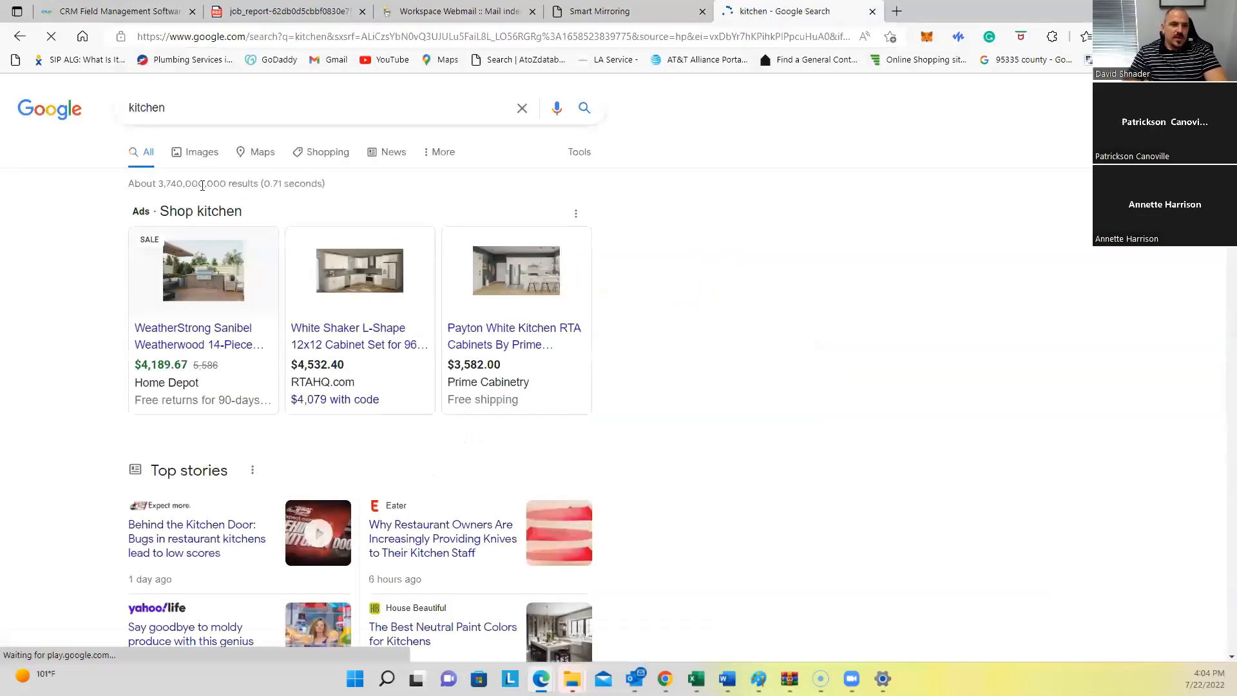
{"action": "left_click", "coordinate": [203, 153]}
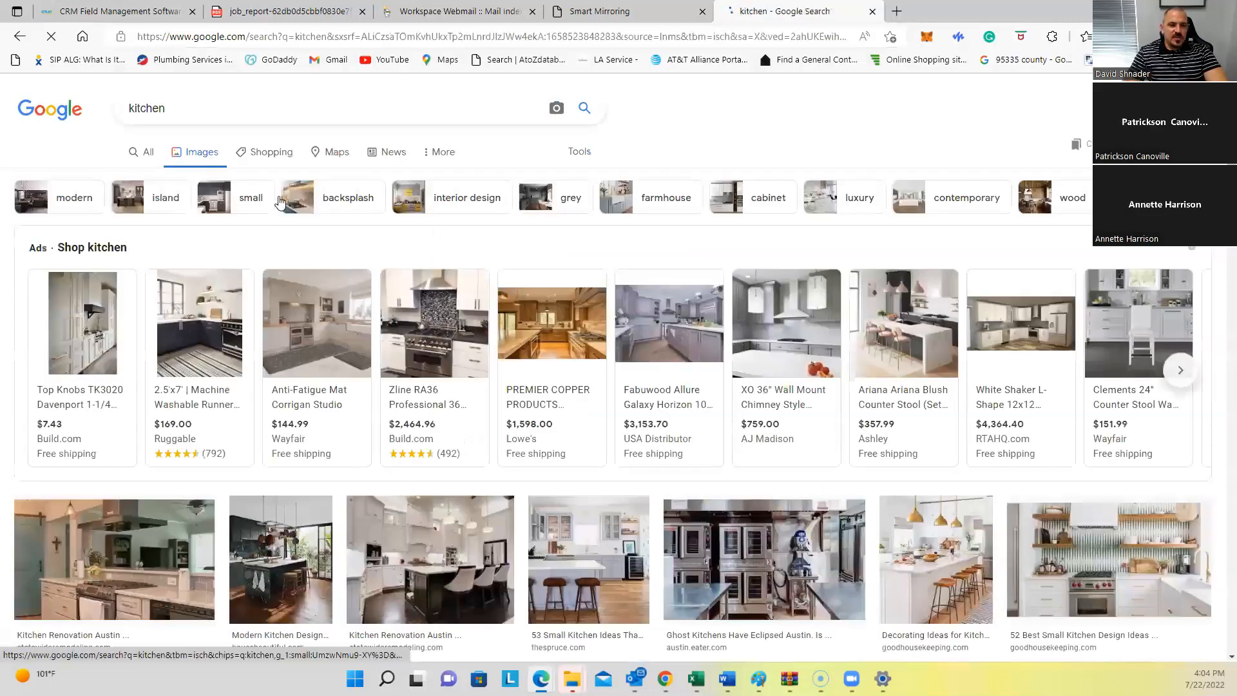
{"action": "mouse_move", "coordinate": [444, 317]}
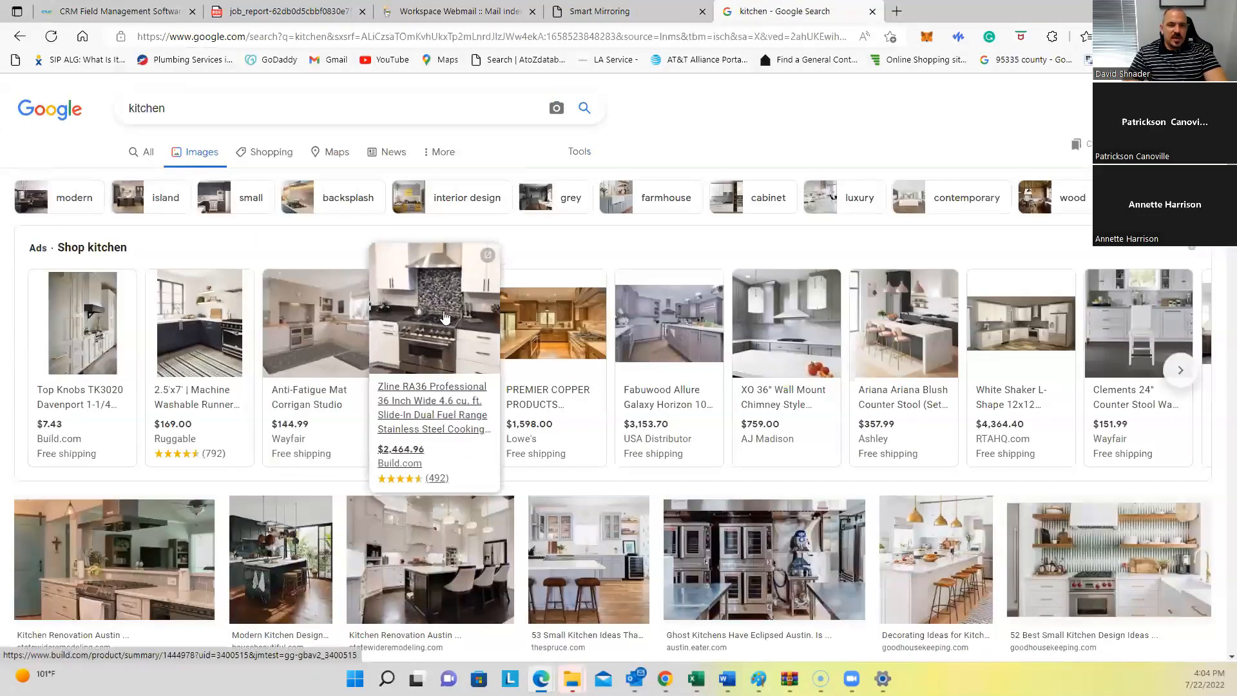
Step: Open the Premier Copper farmhouse sink page on Lowe's and save its main photo
{"action": "left_click", "coordinate": [561, 315]}
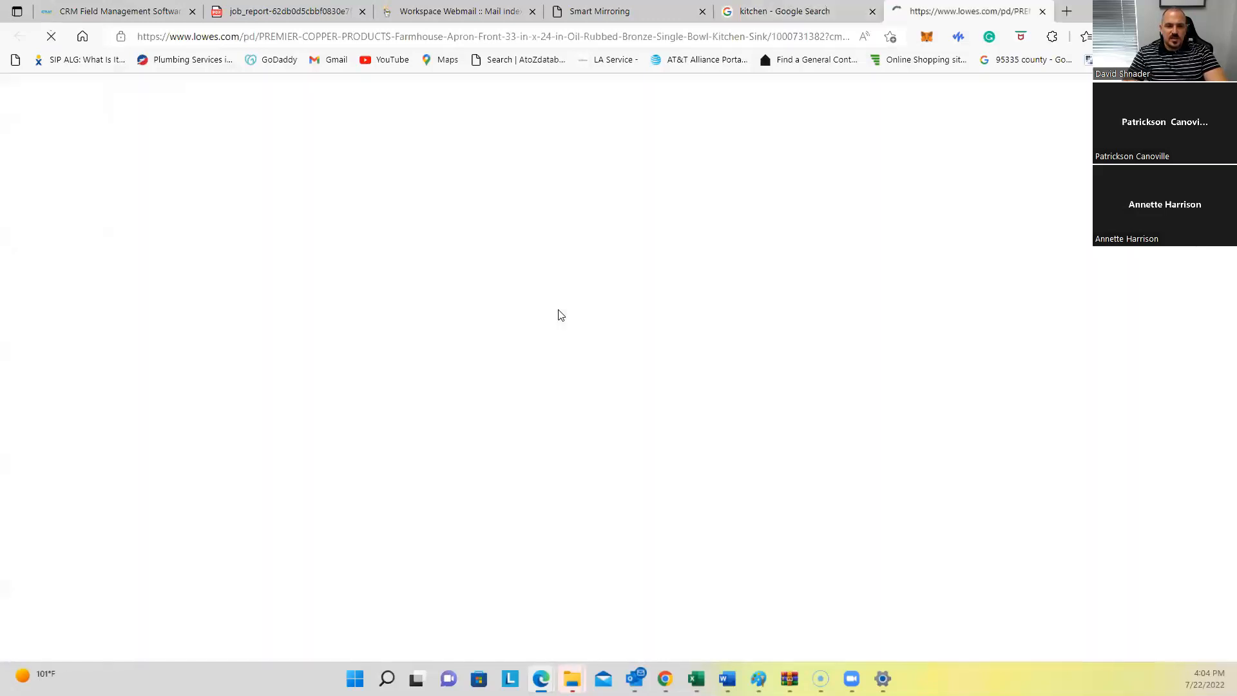
{"action": "scroll", "coordinate": [483, 380], "scroll_direction": "down", "scroll_amount": 2}
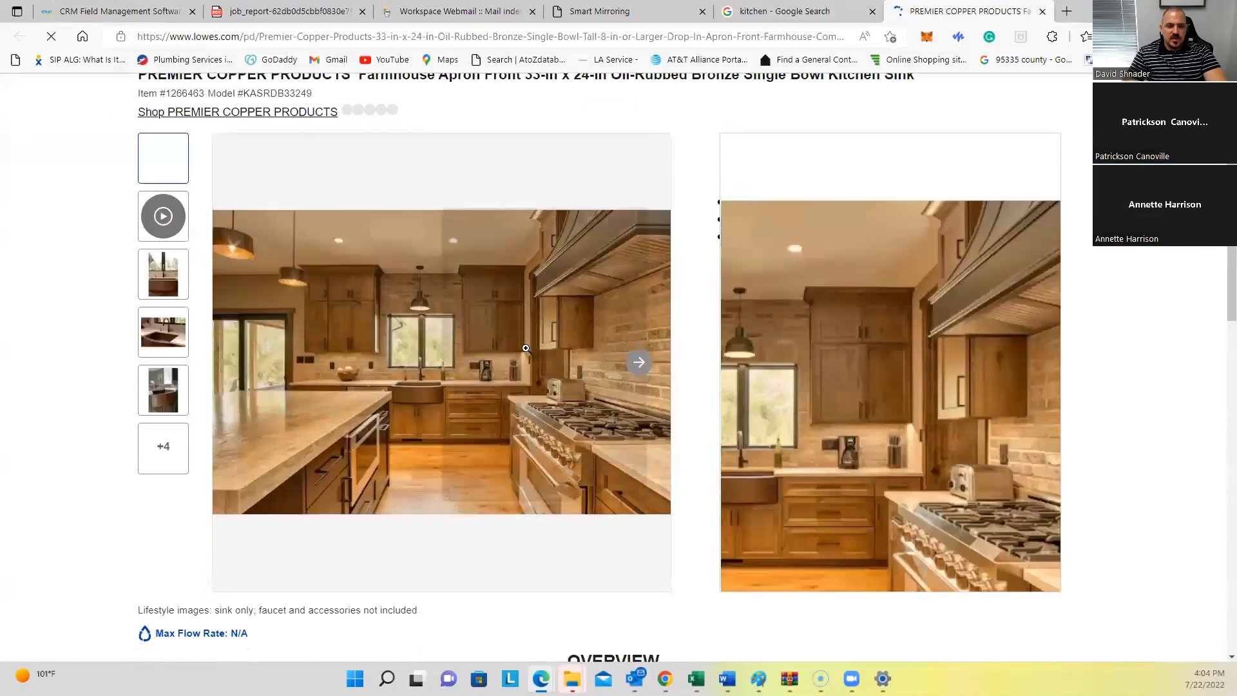
{"action": "right_click", "coordinate": [453, 352]}
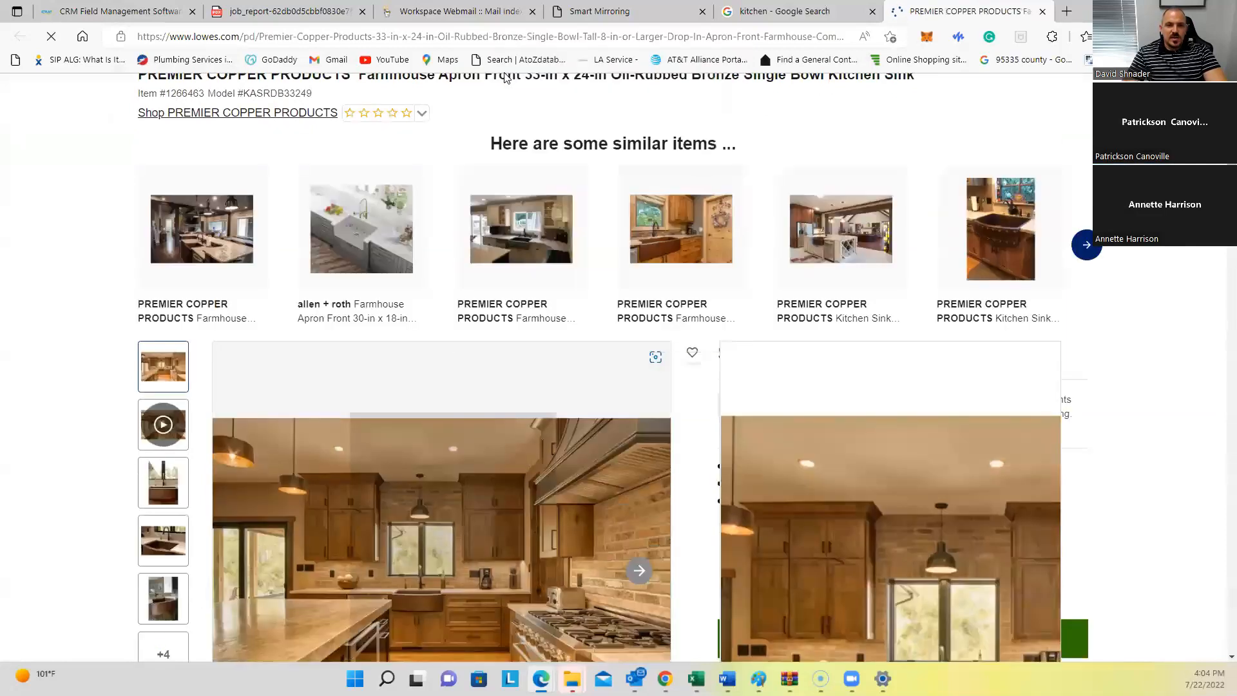
{"action": "left_click", "coordinate": [503, 98]}
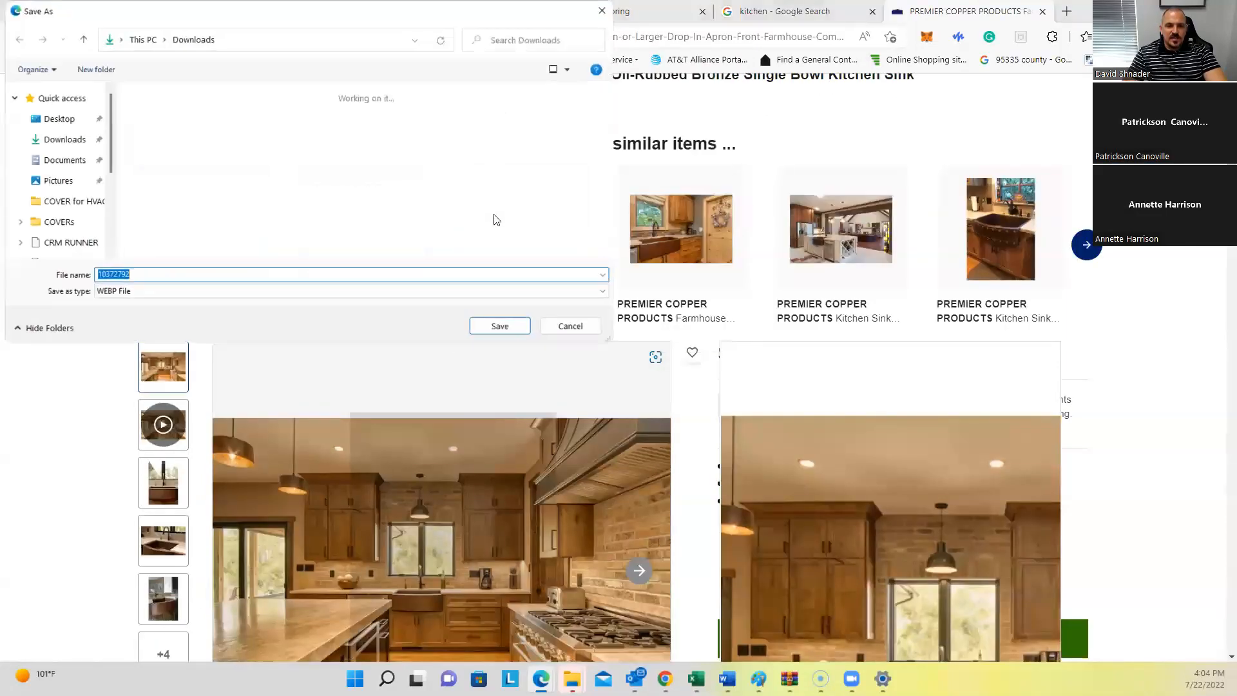
{"action": "left_click", "coordinate": [603, 14]}
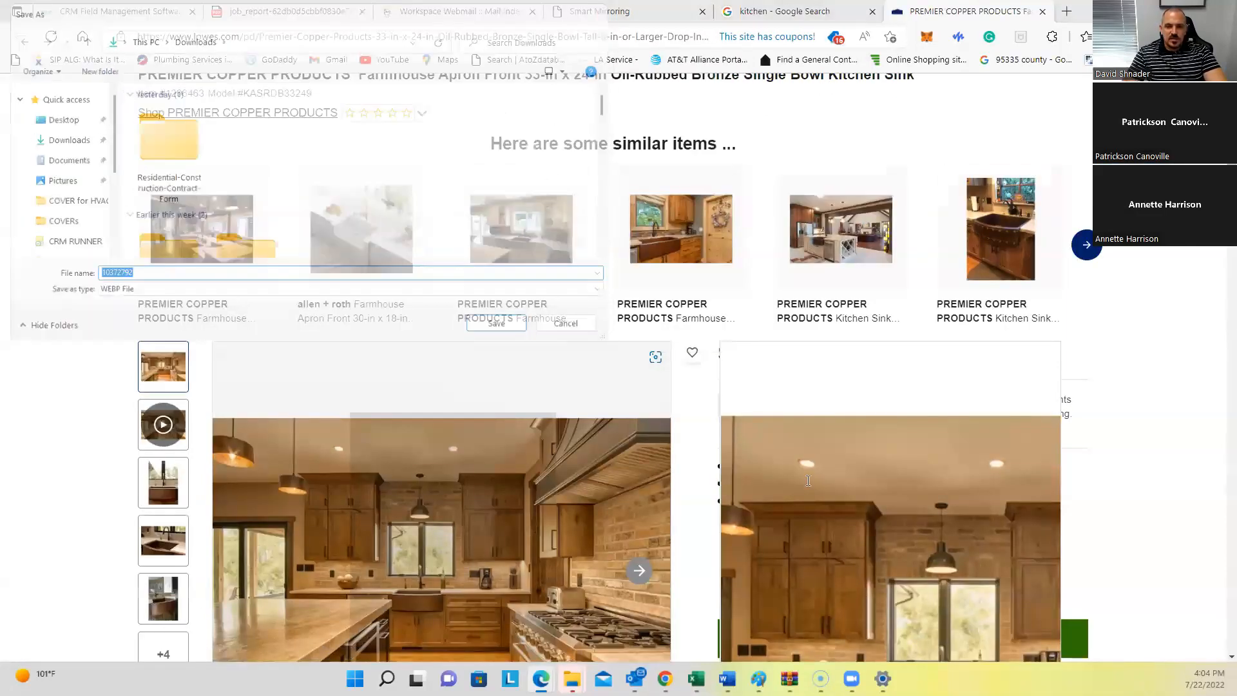
Step: Browse the copper sink's other product photos, then close the Lowe's tab
{"action": "scroll", "coordinate": [594, 510], "scroll_direction": "down", "scroll_amount": 4}
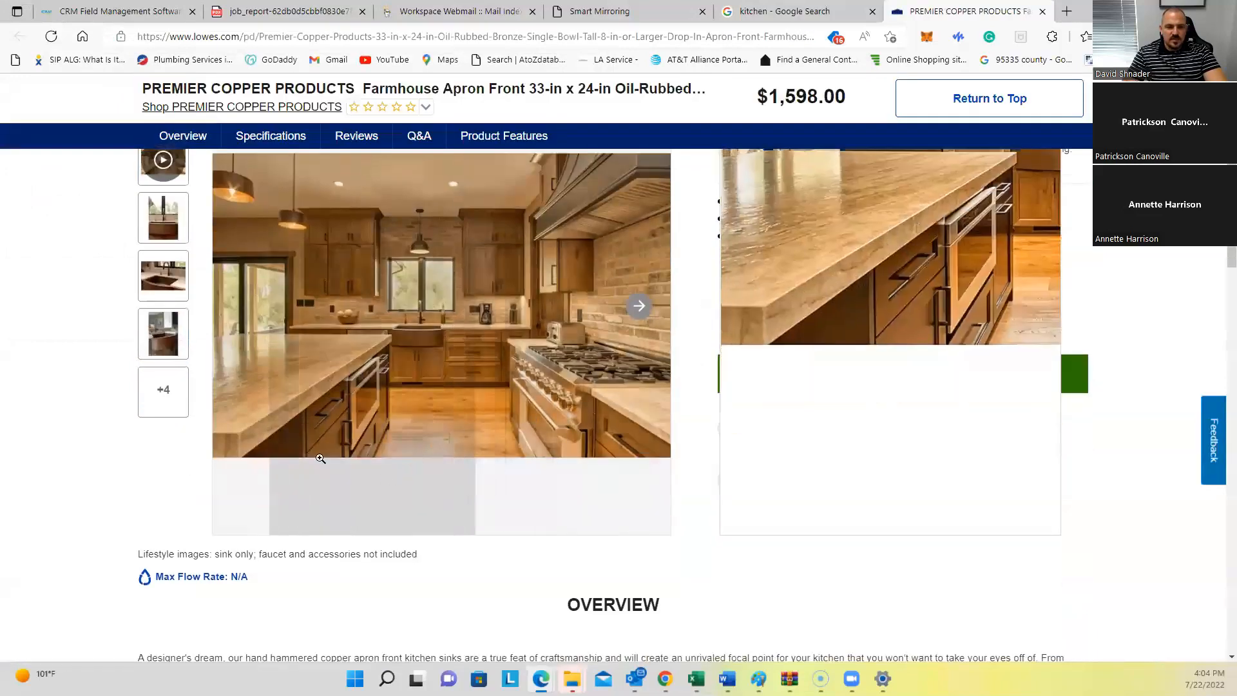
{"action": "scroll", "coordinate": [163, 389], "scroll_direction": "up", "scroll_amount": 4}
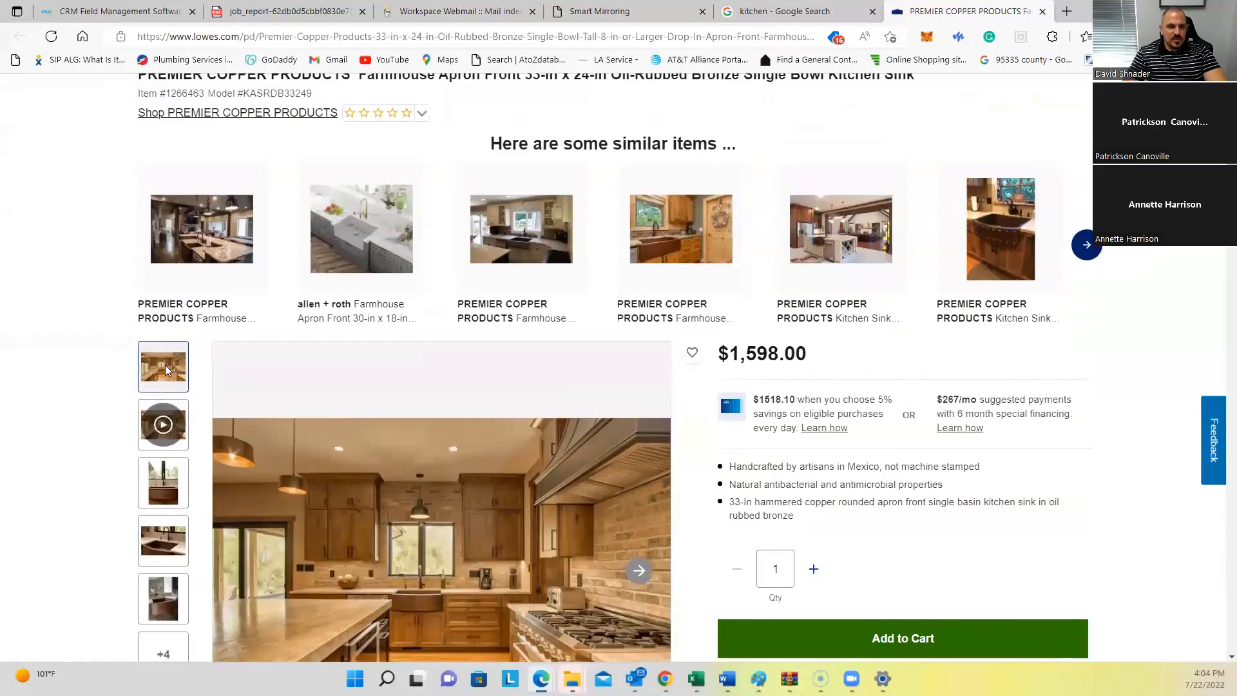
{"action": "left_click", "coordinate": [163, 493]}
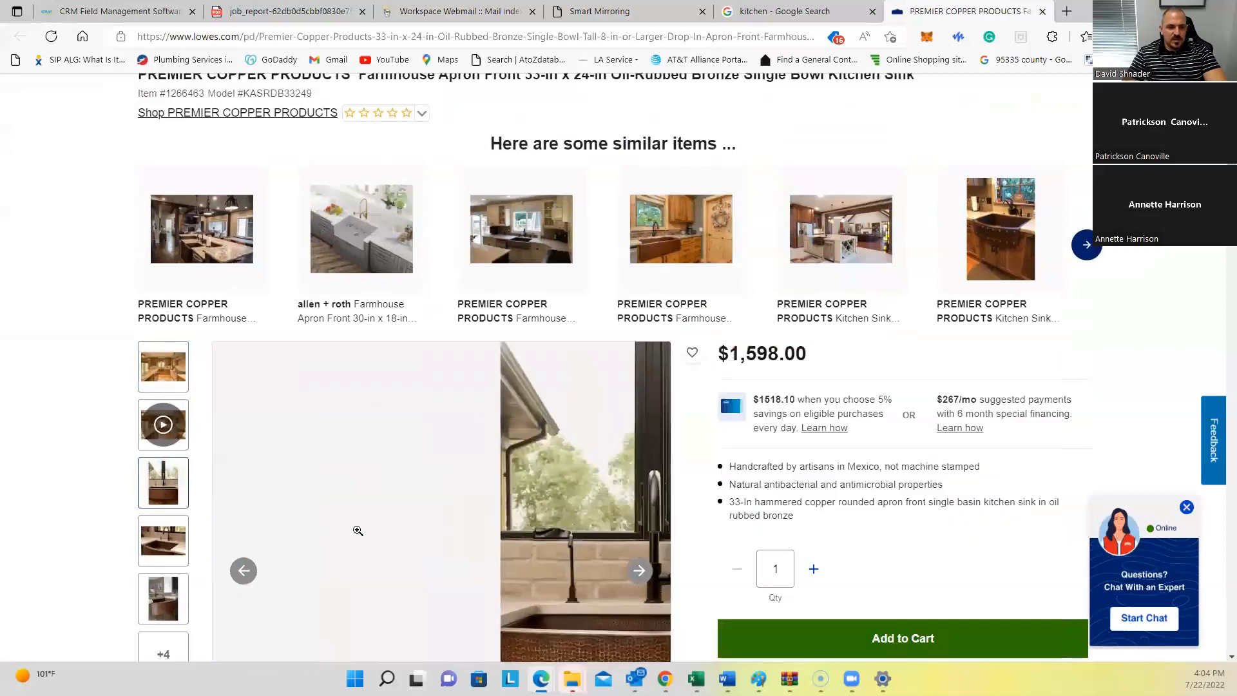
{"action": "scroll", "coordinate": [163, 476], "scroll_direction": "down", "scroll_amount": 3}
{"action": "left_click", "coordinate": [155, 364]}
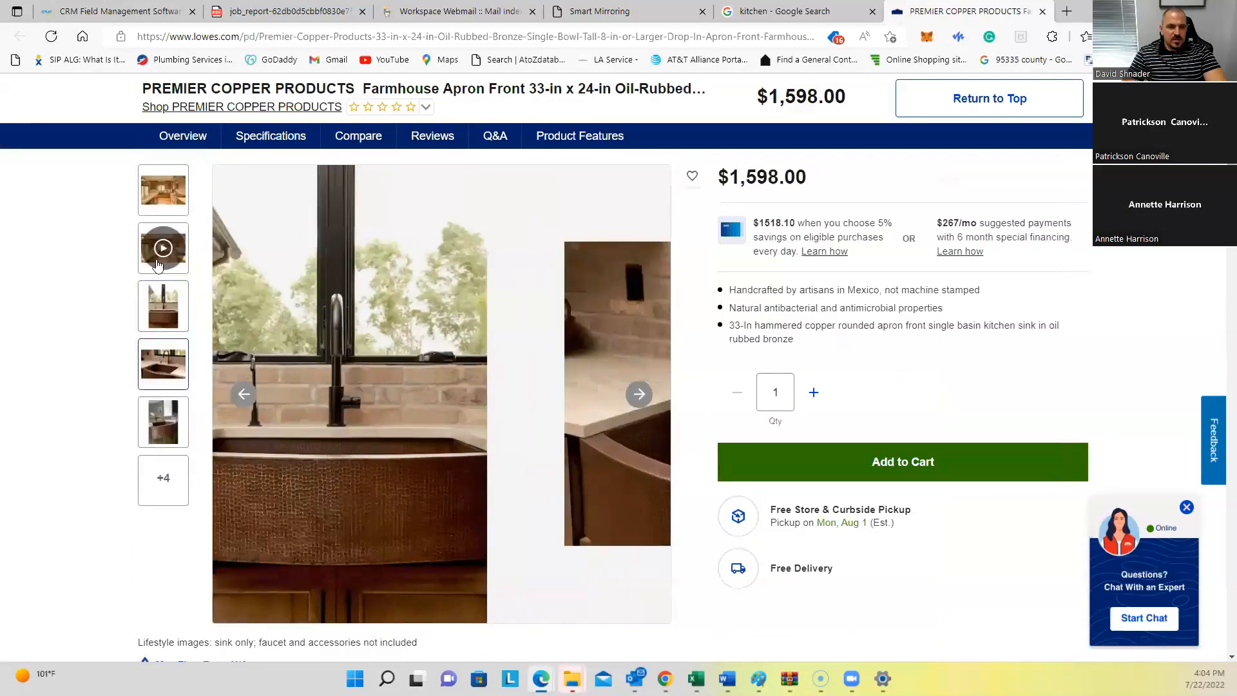
{"action": "scroll", "coordinate": [155, 368], "scroll_direction": "up", "scroll_amount": 3}
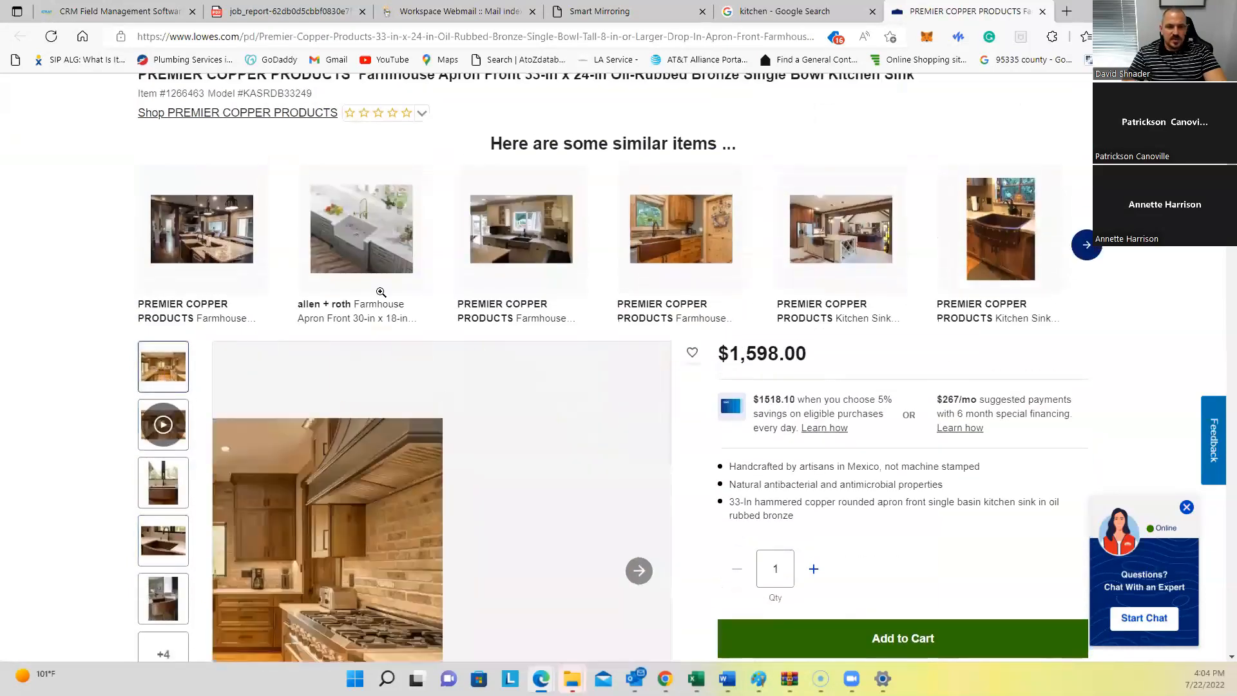
{"action": "left_click", "coordinate": [1042, 11]}
Step: Save the Forbes kitchen renovation image to Downloads and return to the CRM Runner tab
{"action": "scroll", "coordinate": [534, 298], "scroll_direction": "down", "scroll_amount": 1}
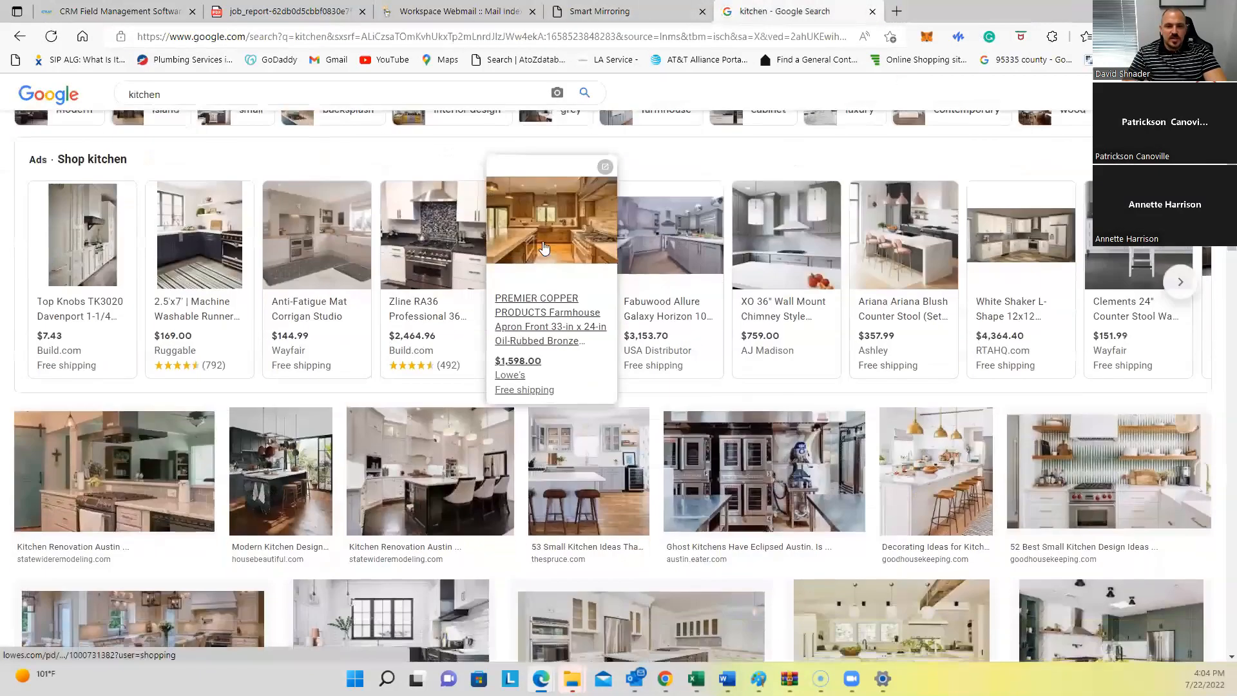
{"action": "scroll", "coordinate": [526, 384], "scroll_direction": "down", "scroll_amount": 2}
{"action": "scroll", "coordinate": [526, 384], "scroll_direction": "down", "scroll_amount": 1}
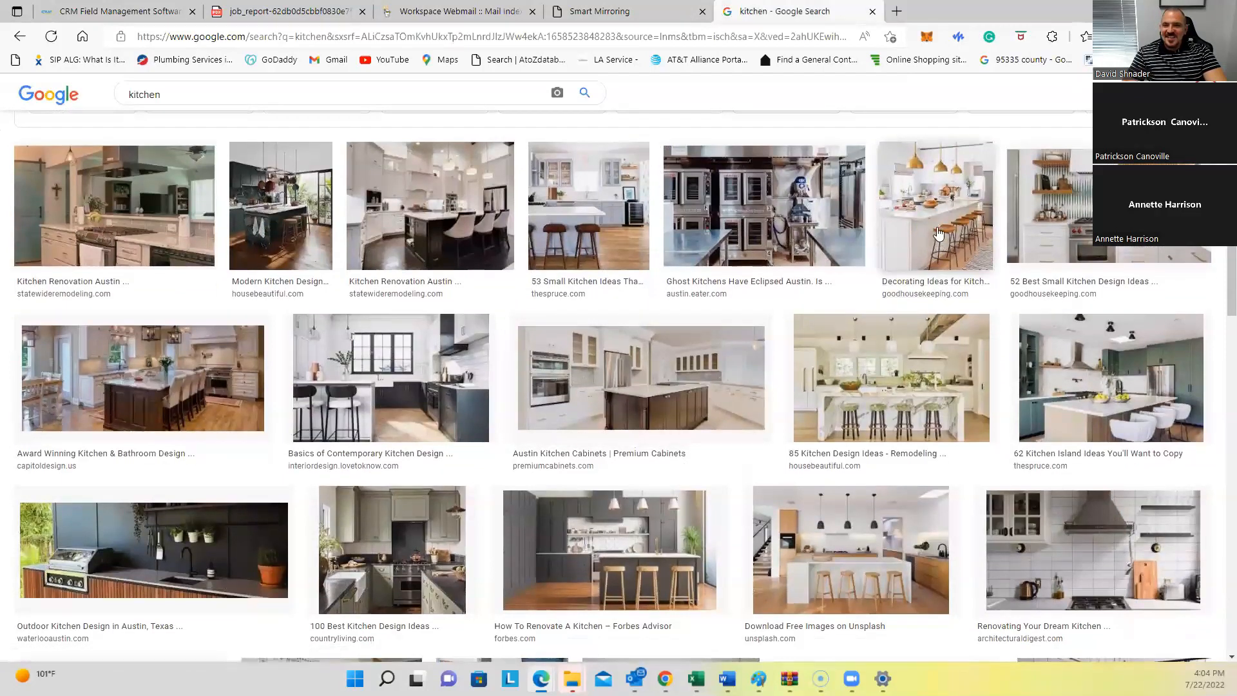
{"action": "scroll", "coordinate": [822, 380], "scroll_direction": "down", "scroll_amount": 2}
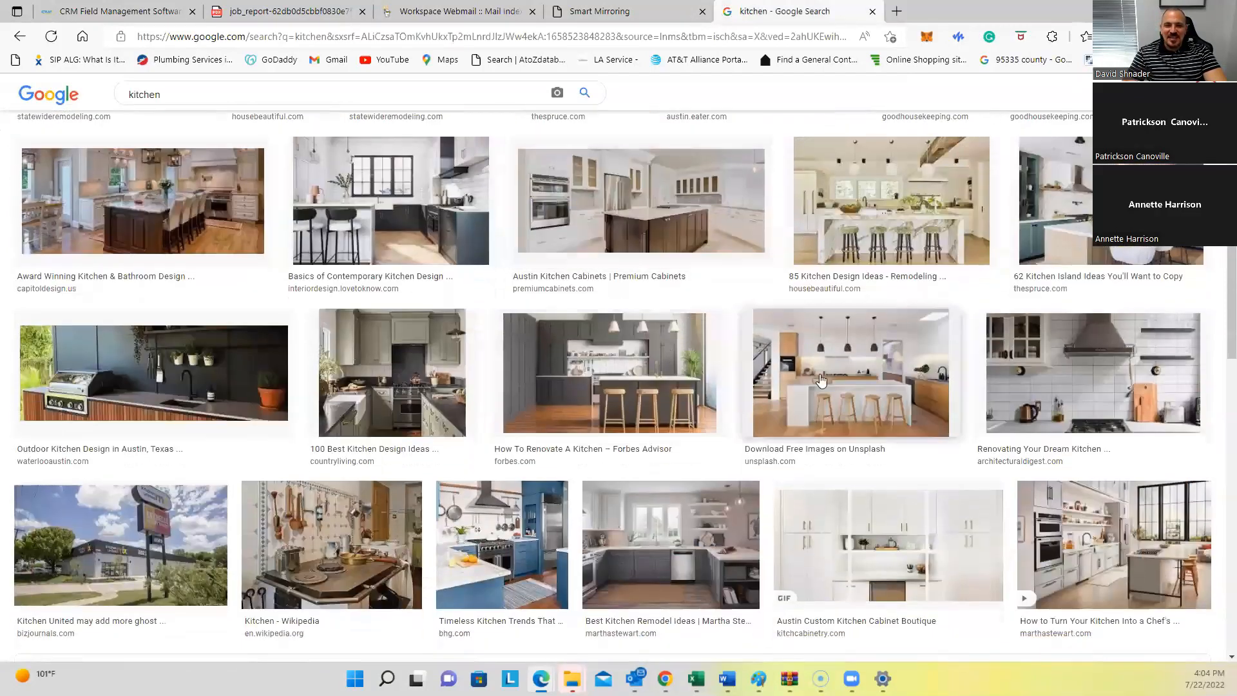
{"action": "scroll", "coordinate": [822, 381], "scroll_direction": "down", "scroll_amount": 1}
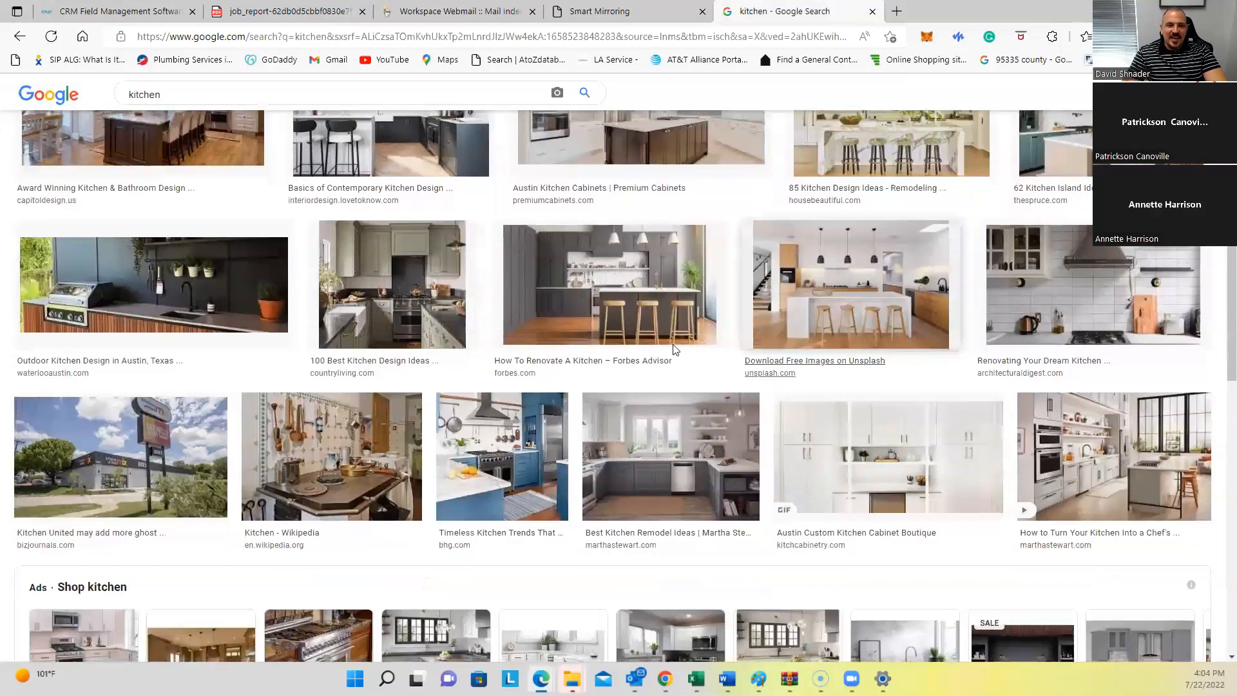
{"action": "left_click", "coordinate": [608, 321]}
{"action": "right_click", "coordinate": [1009, 257]}
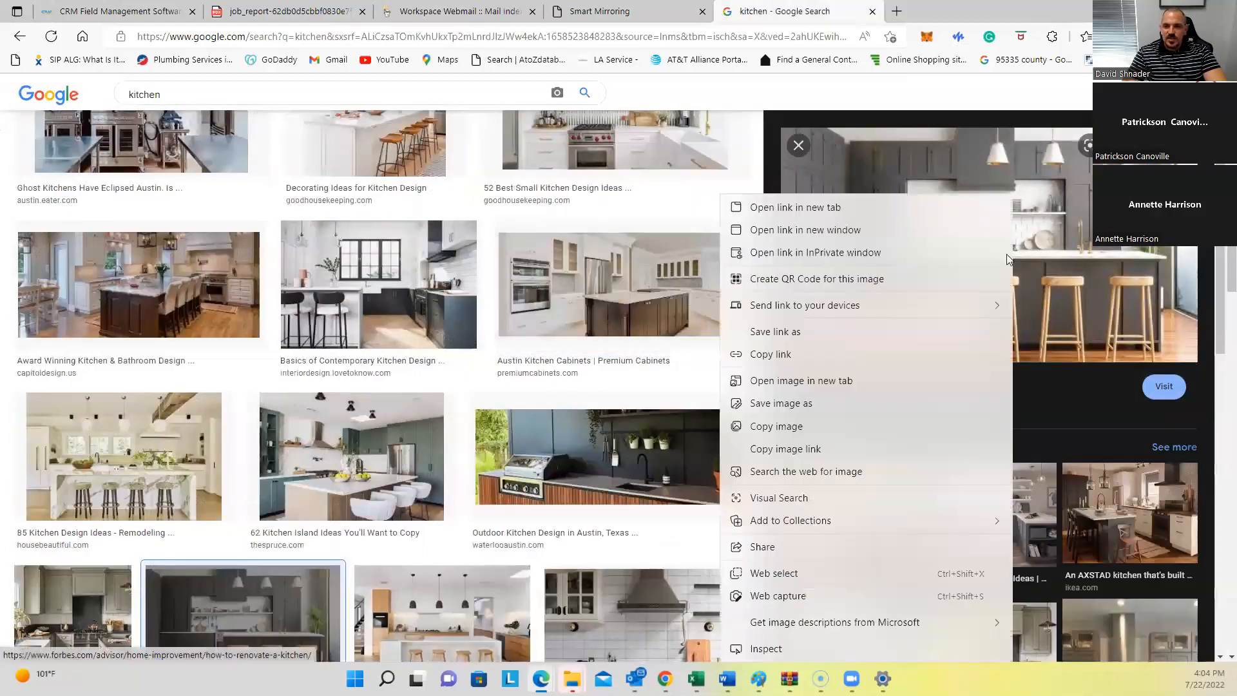
{"action": "left_click", "coordinate": [831, 404]}
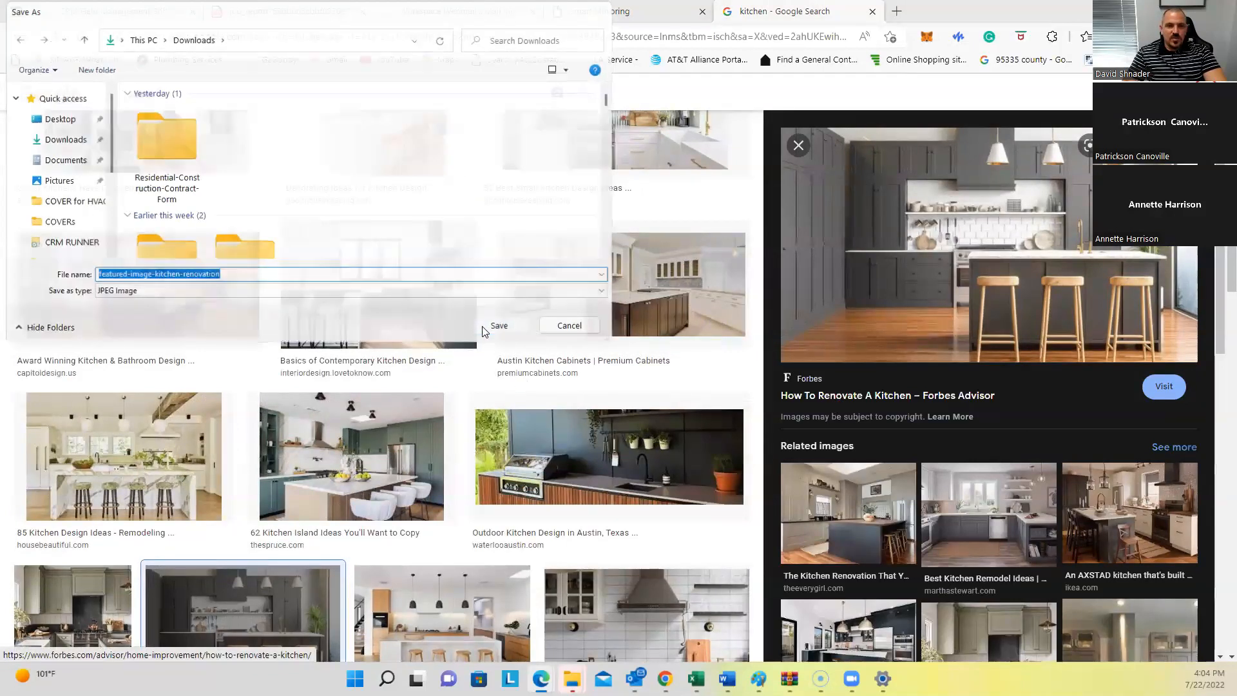
{"action": "left_click", "coordinate": [485, 331]}
{"action": "left_click", "coordinate": [122, 11]}
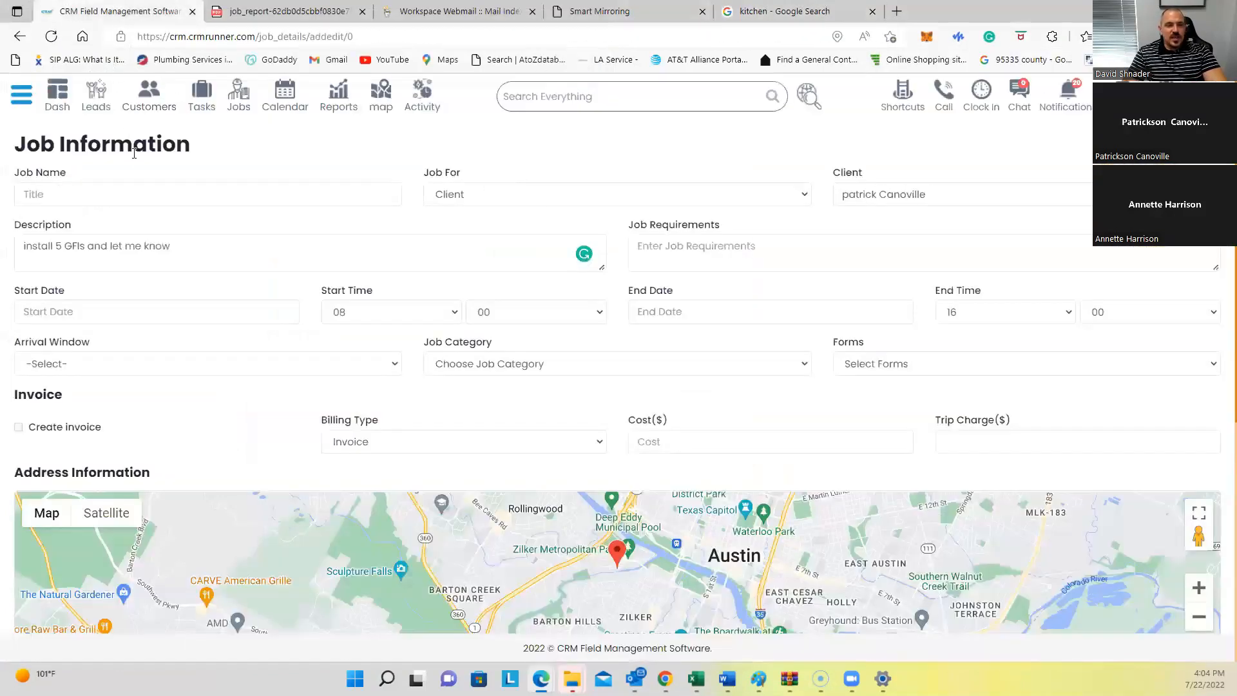
Step: Go to the saved plans list under Planning in the sidebar
{"action": "left_click", "coordinate": [21, 95]}
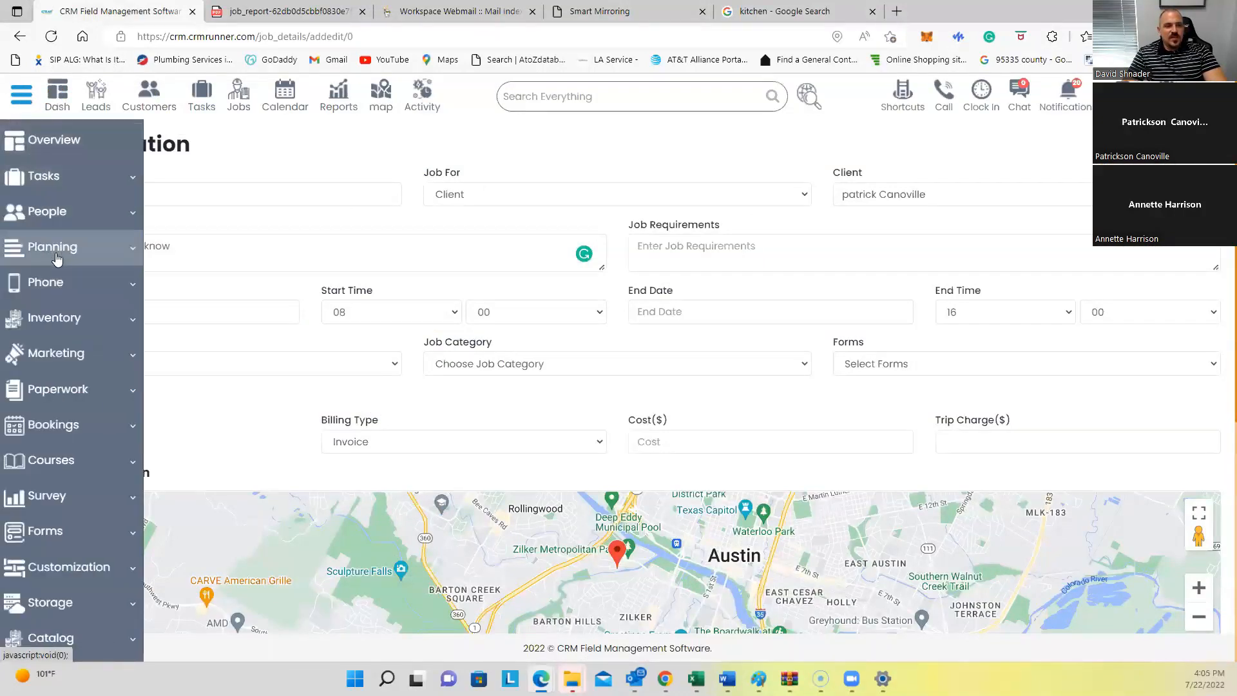
{"action": "left_click", "coordinate": [56, 250]}
{"action": "left_click", "coordinate": [56, 290]}
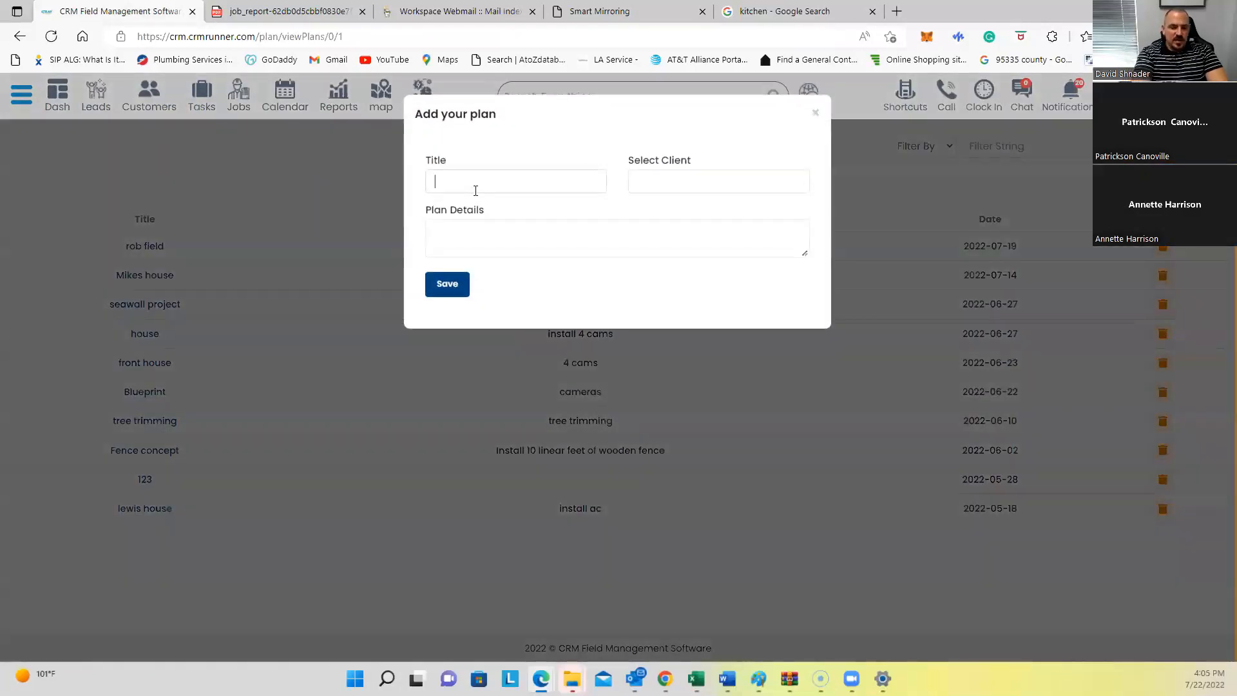
Step: Save a 'kitchen GFI' plan for the existing client with details 'GFI WORK'
{"action": "type", "text": "GFI"}
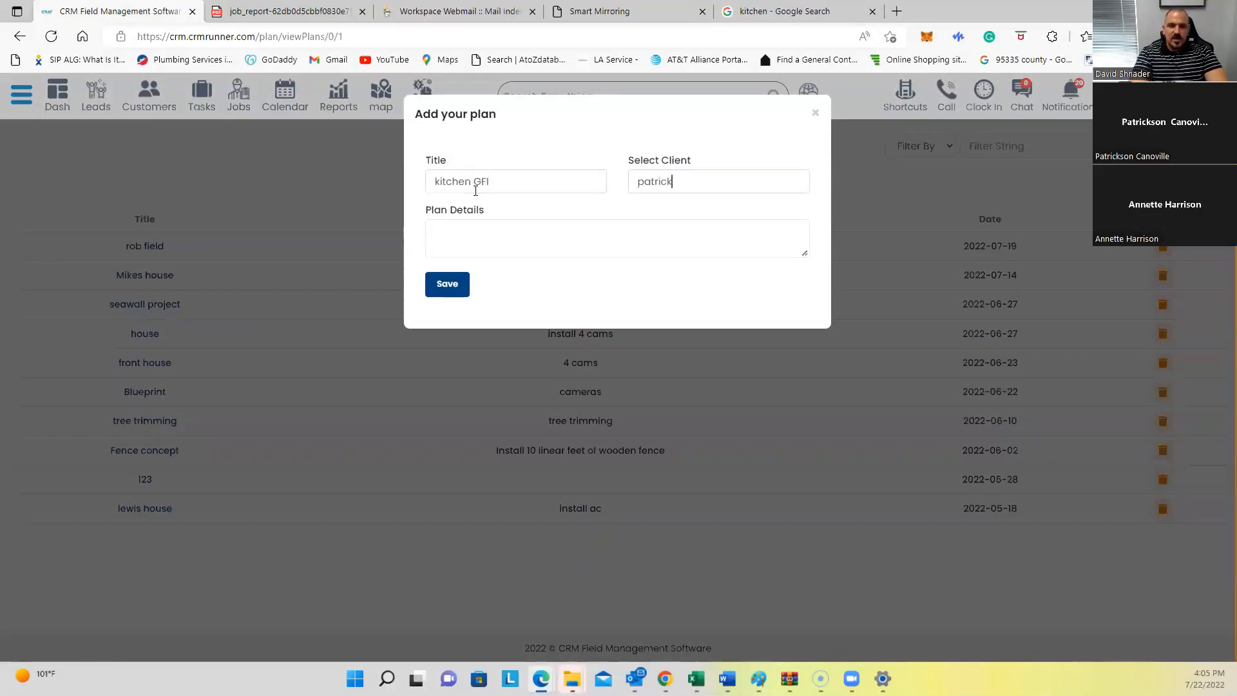
{"action": "left_click", "coordinate": [668, 204]}
{"action": "left_click", "coordinate": [472, 233]}
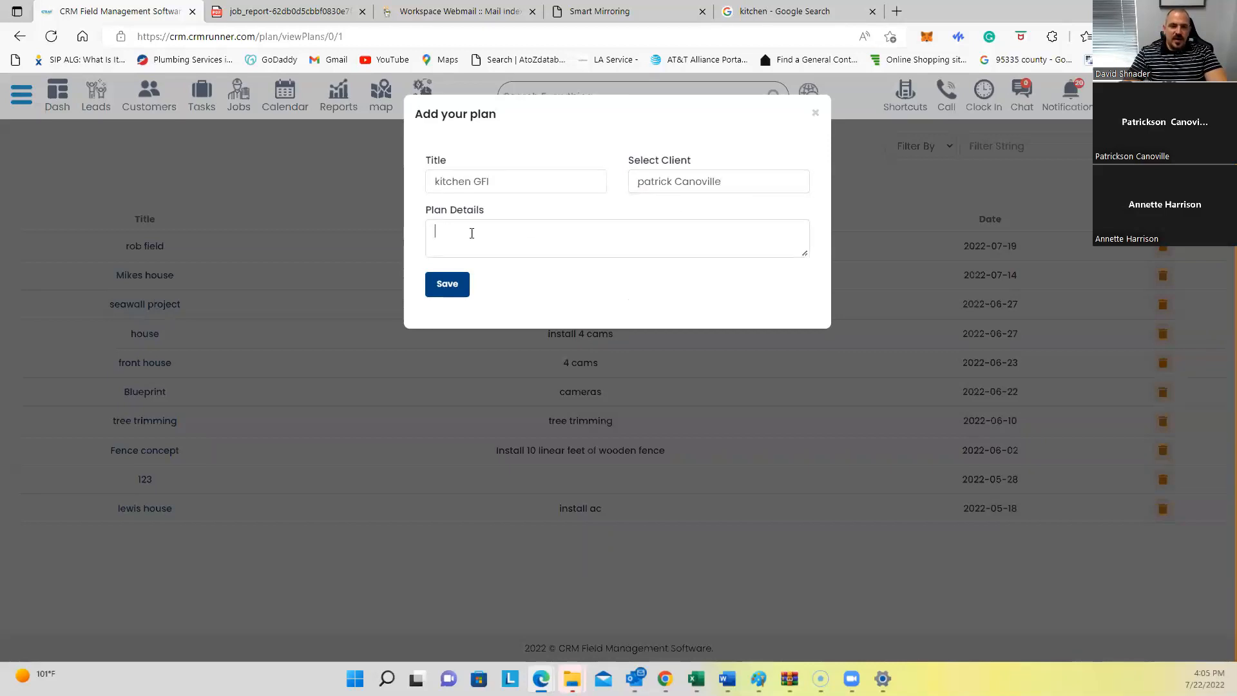
{"action": "type", "text": "GFI WORK"}
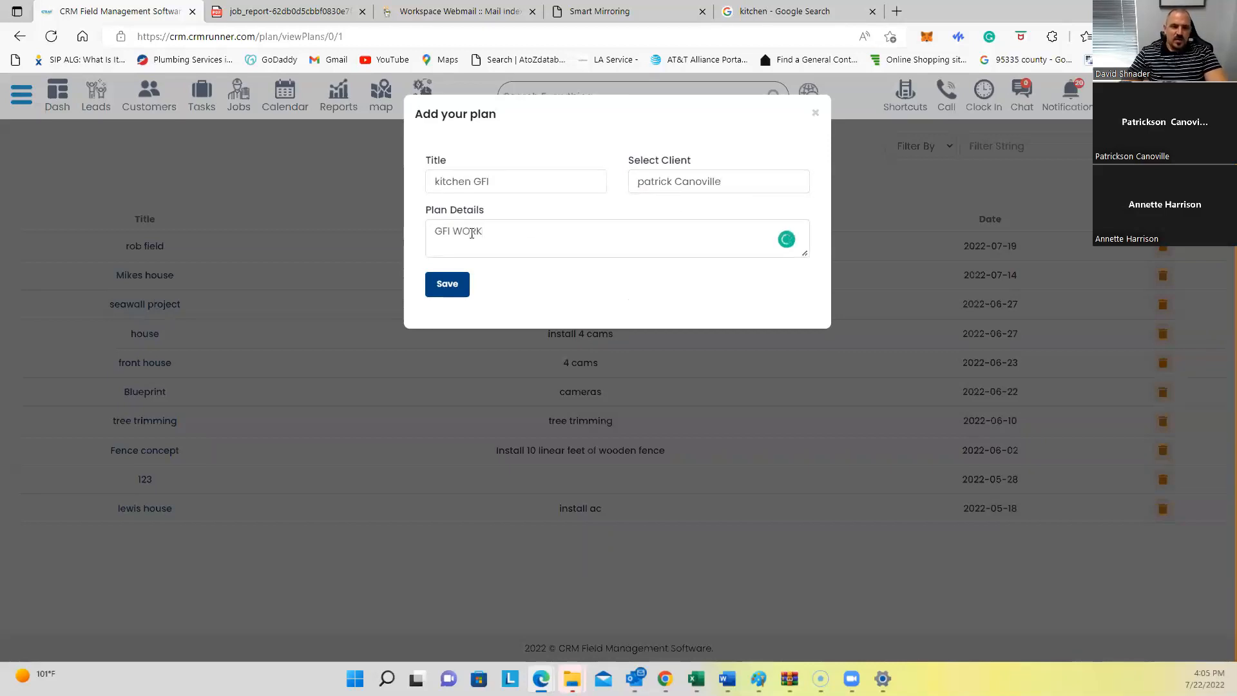
{"action": "left_click", "coordinate": [457, 286]}
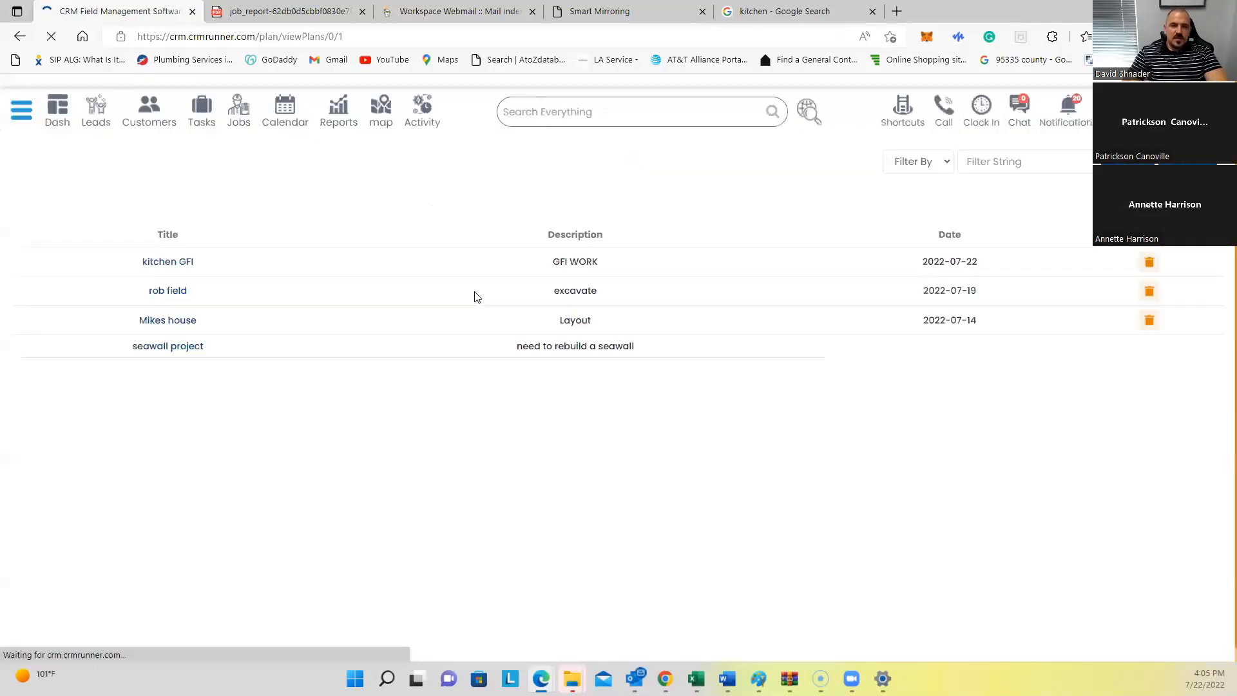
Step: Attach the kitchen renovation photo to the kitchen GFI plan, titled 'kitchen' with details '5 gfis'
{"action": "left_click", "coordinate": [150, 248]}
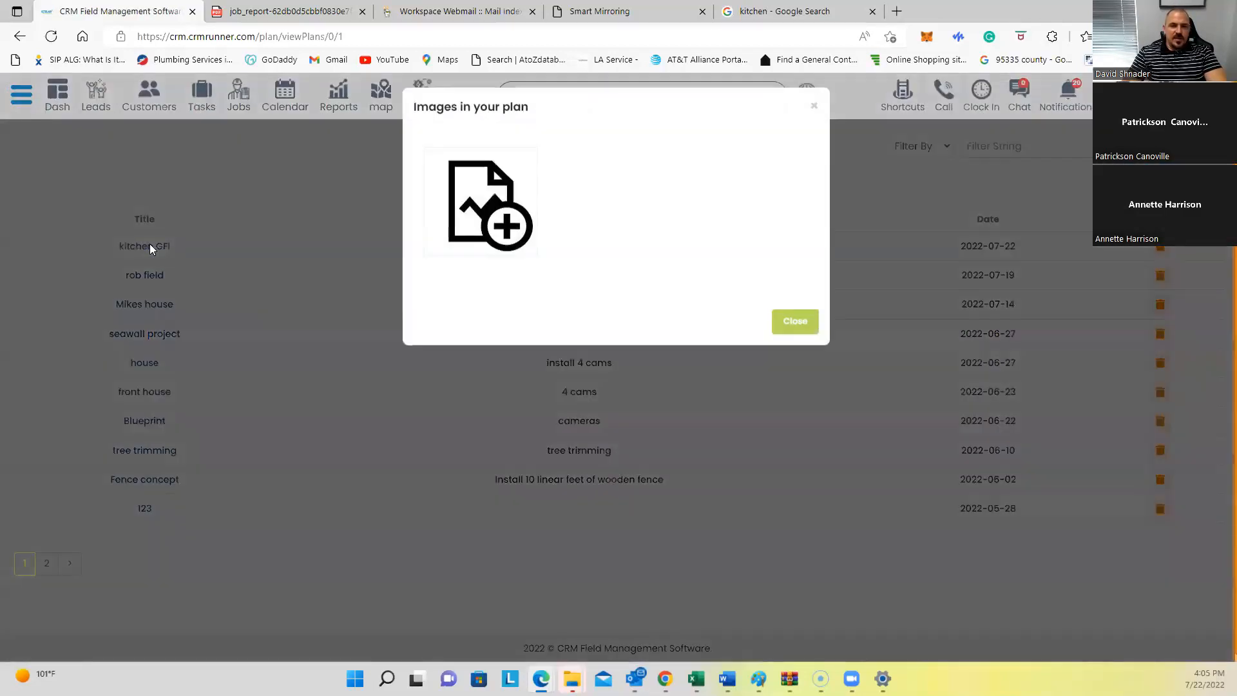
{"action": "left_click", "coordinate": [497, 182]}
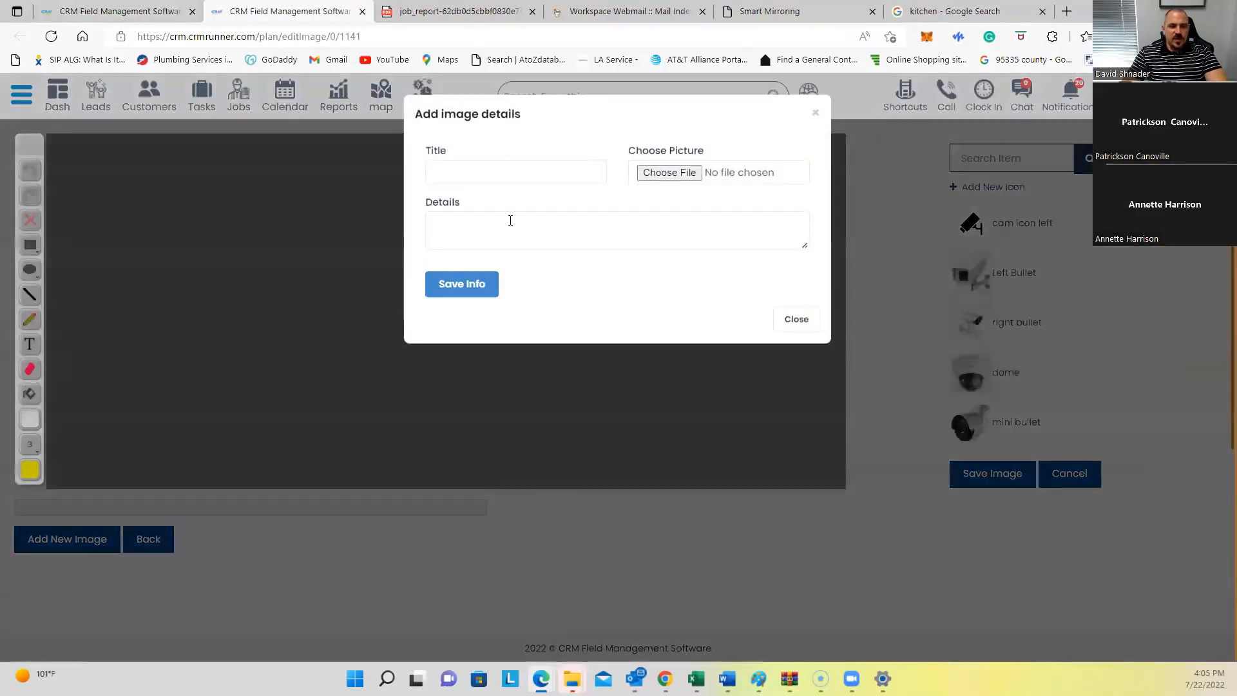
{"action": "left_click", "coordinate": [502, 162]}
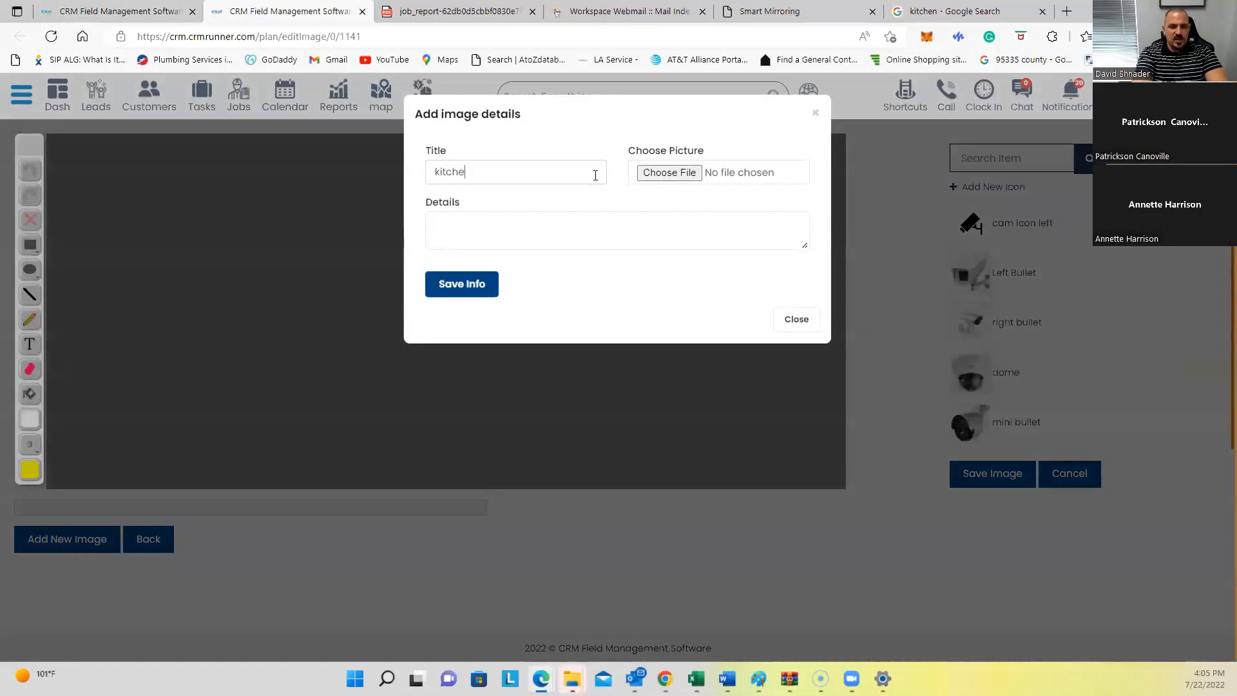
{"action": "left_click", "coordinate": [666, 171]}
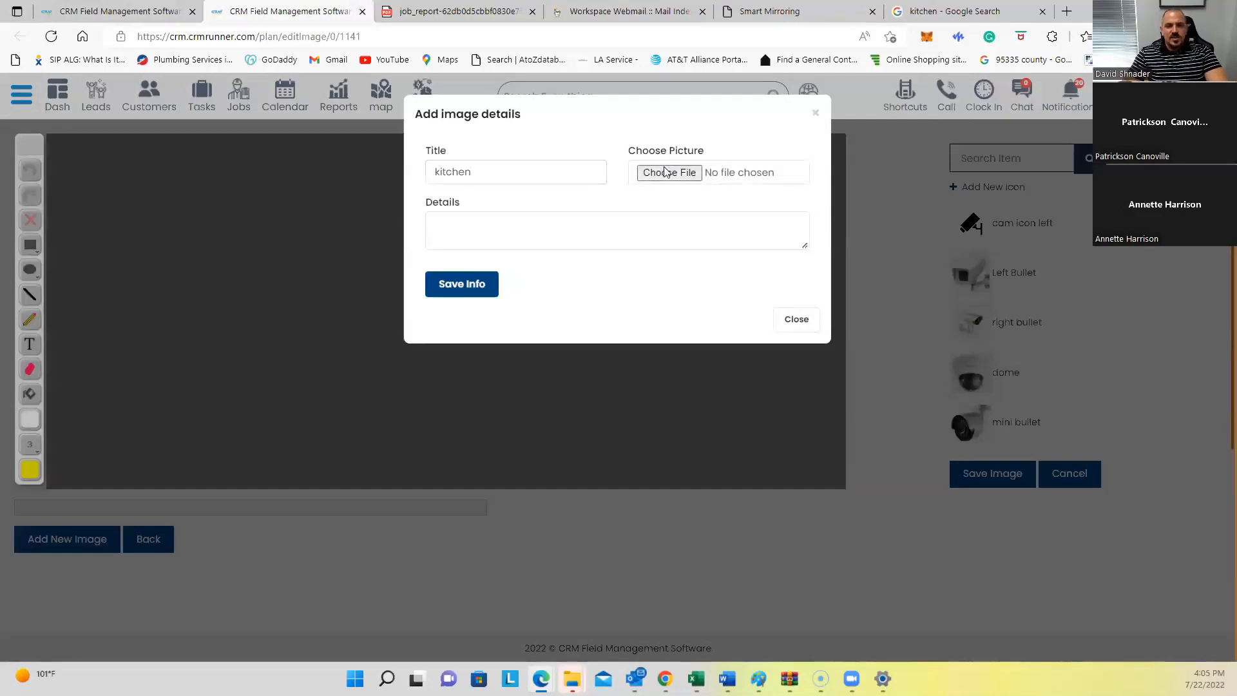
{"action": "left_click", "coordinate": [169, 143]}
{"action": "left_click", "coordinate": [491, 327]}
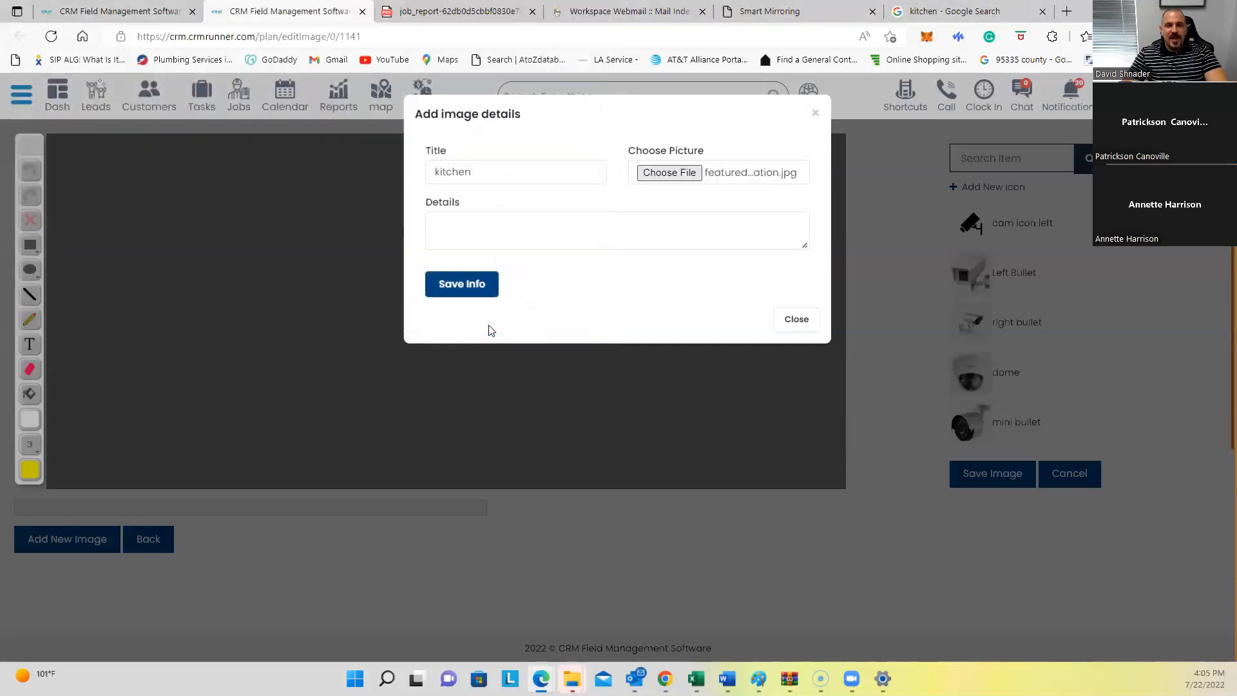
{"action": "left_click", "coordinate": [532, 235]}
{"action": "type", "text": "5 gfis"}
{"action": "left_click", "coordinate": [460, 284]}
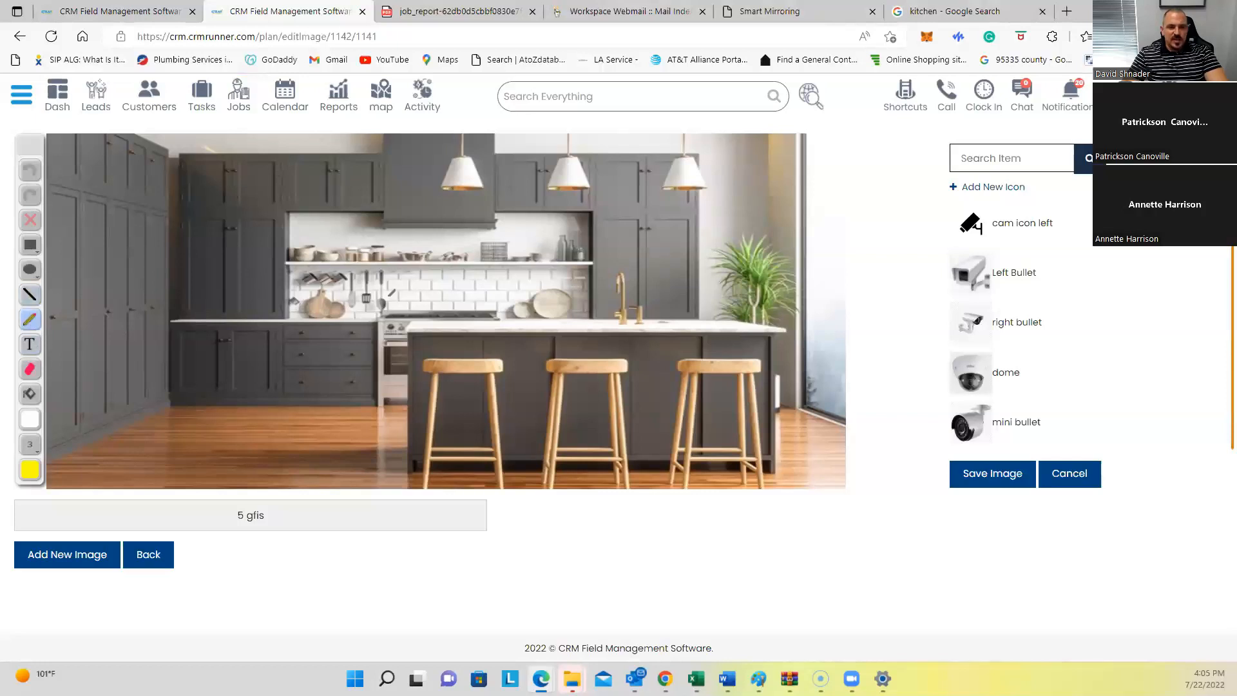
Step: Mark the kitchen photo with the pencil and label the cabinets '10X10 panel 200amp'
{"action": "left_click", "coordinate": [370, 295]}
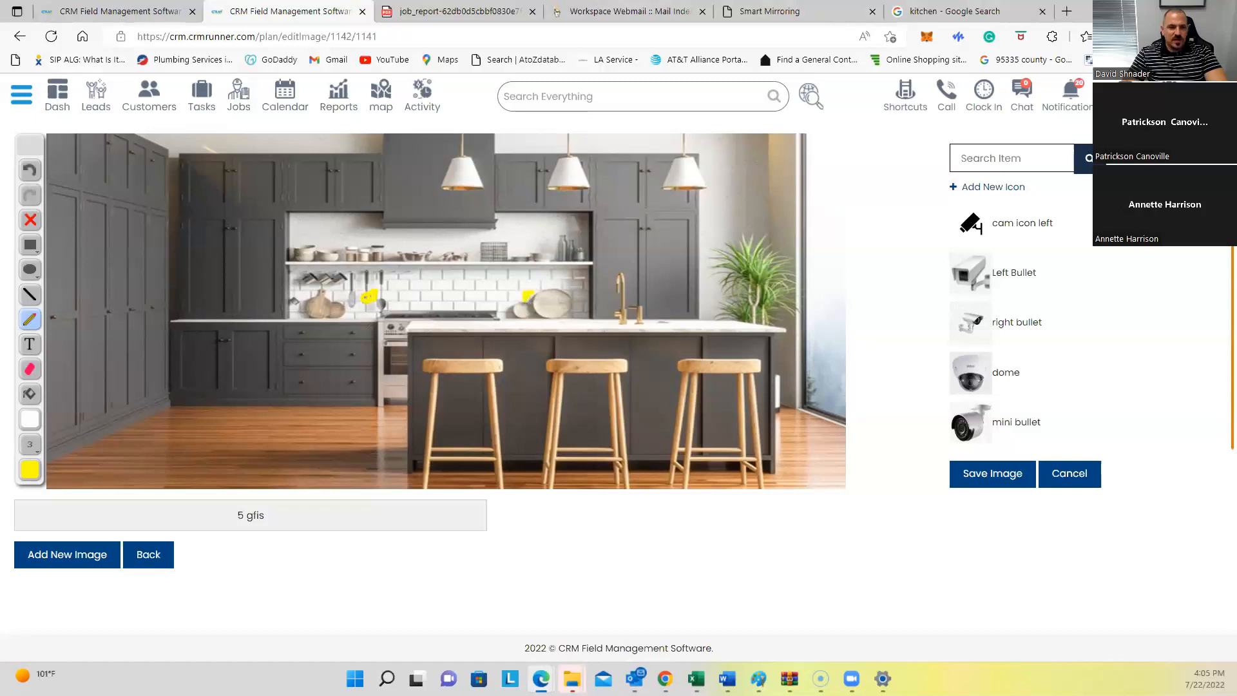
{"action": "left_click", "coordinate": [39, 345]}
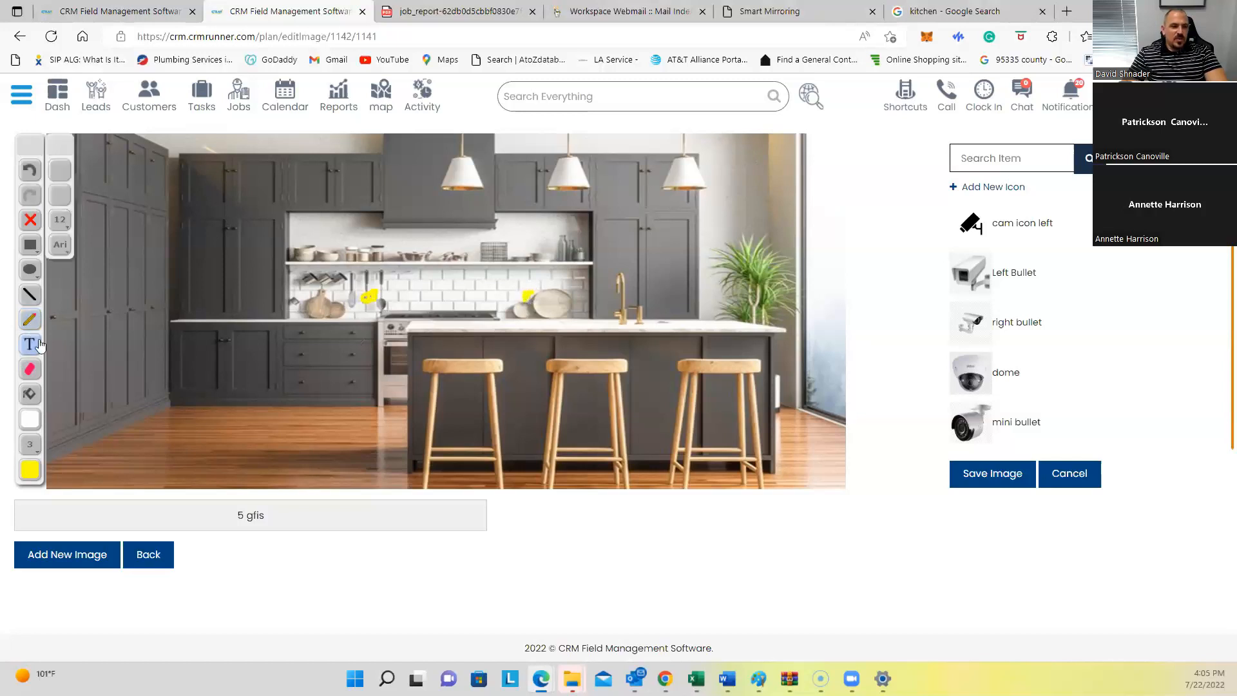
{"action": "left_click_drag", "start_coordinate": [609, 234], "coordinate": [683, 247]}
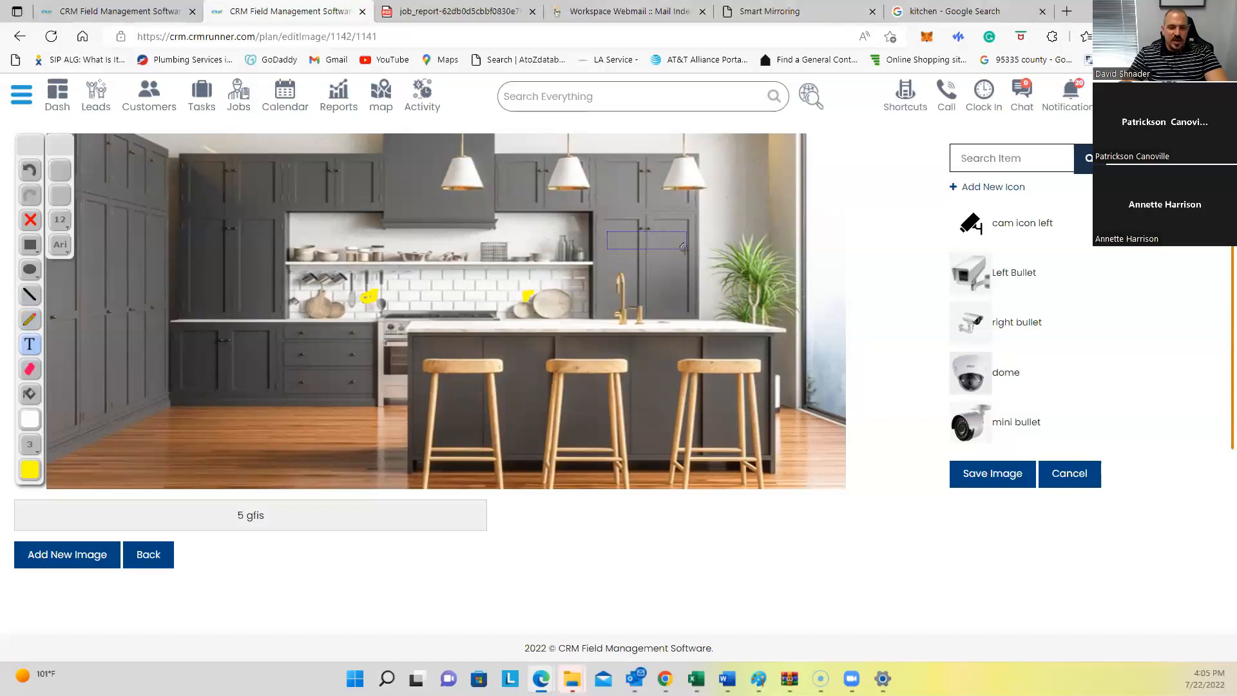
{"action": "type", "text": "10X1"}
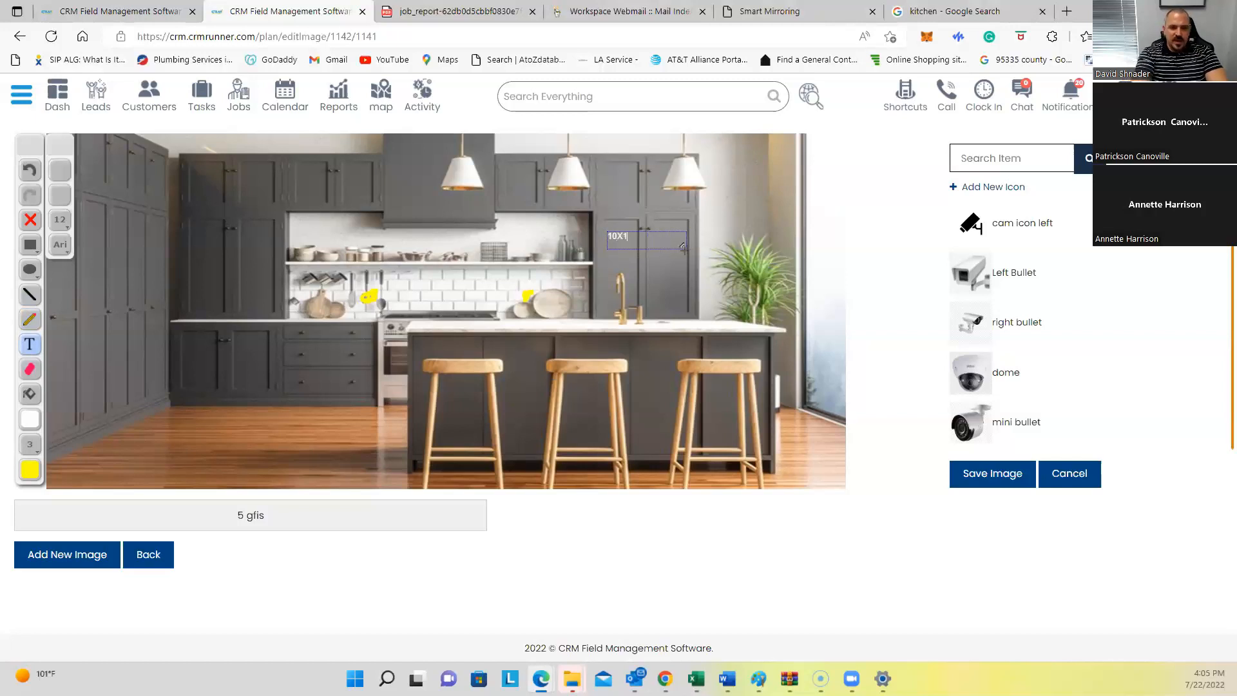
{"action": "type", "text": "0 panel"}
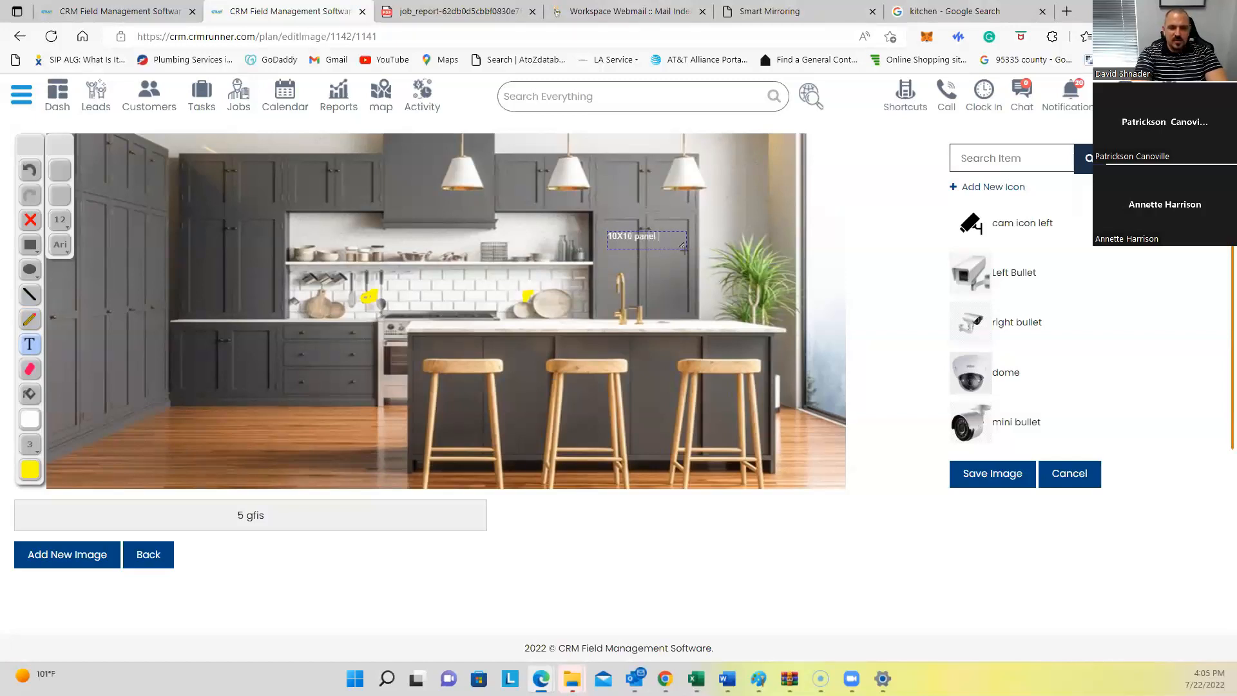
{"action": "type", "text": " 200amp"}
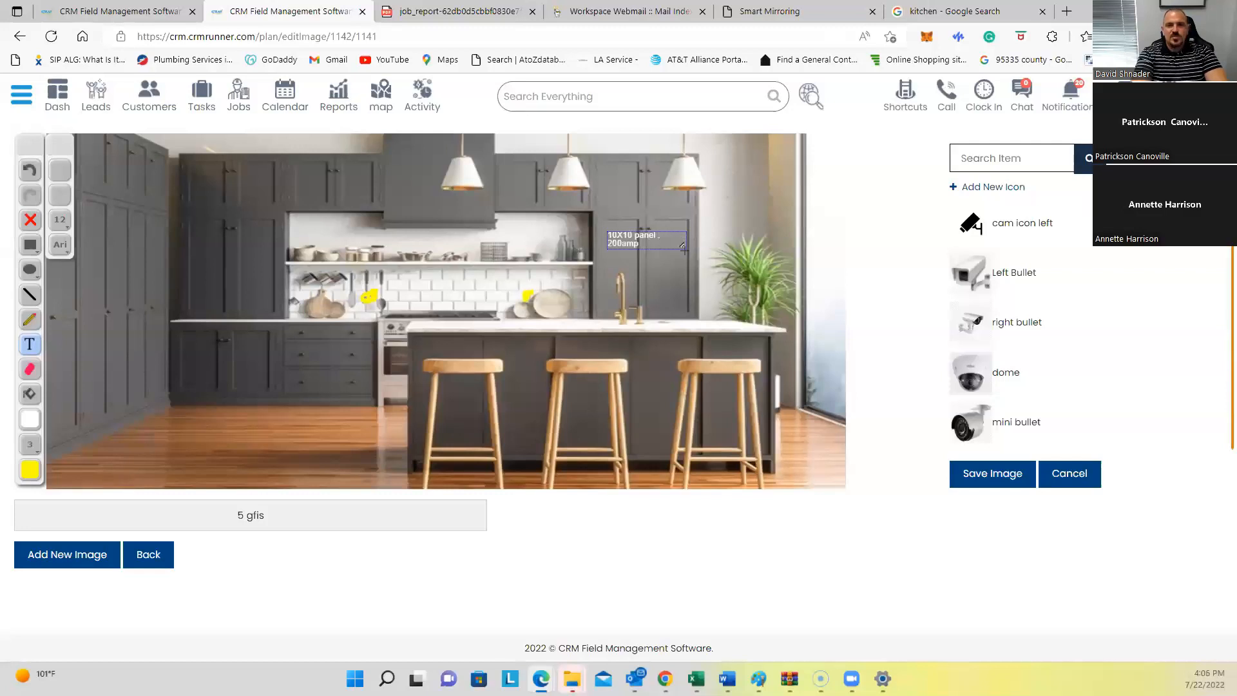
{"action": "left_click_drag", "start_coordinate": [683, 244], "coordinate": [690, 255]}
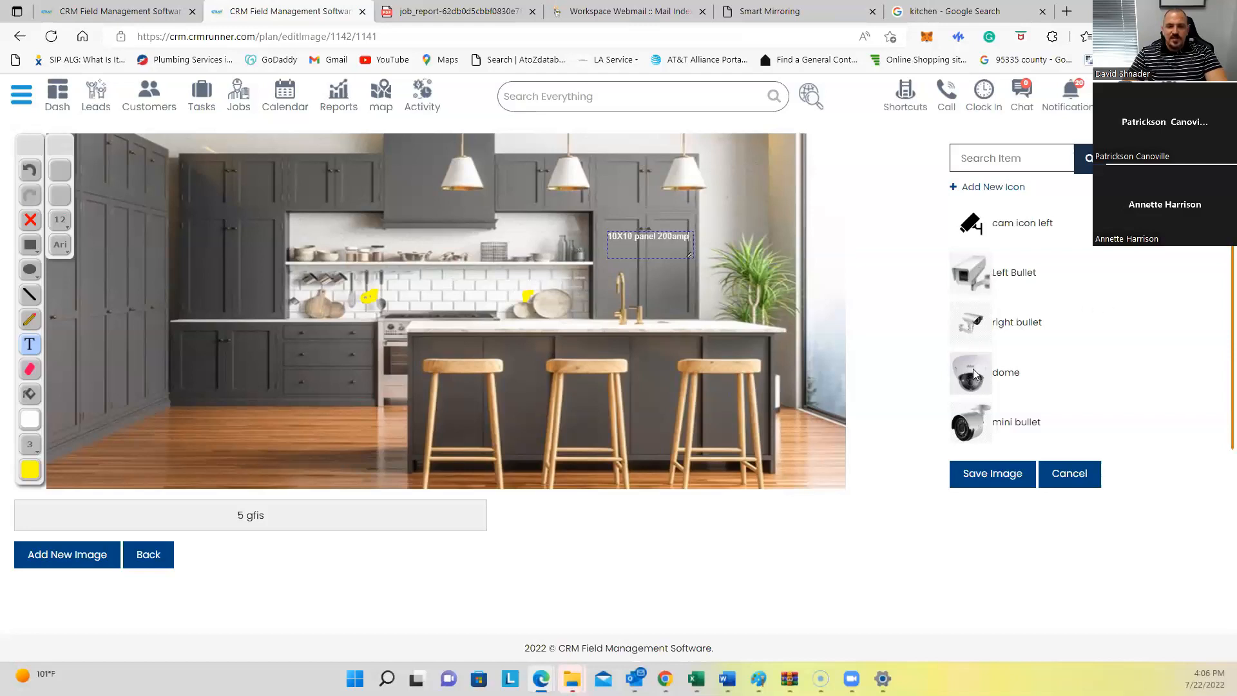
Step: Add a resized Left Bullet camera icon at the photo's lower left, save, and open Jobs
{"action": "left_click_drag", "start_coordinate": [977, 273], "coordinate": [139, 397]}
{"action": "left_click_drag", "start_coordinate": [196, 483], "coordinate": [73, 417]}
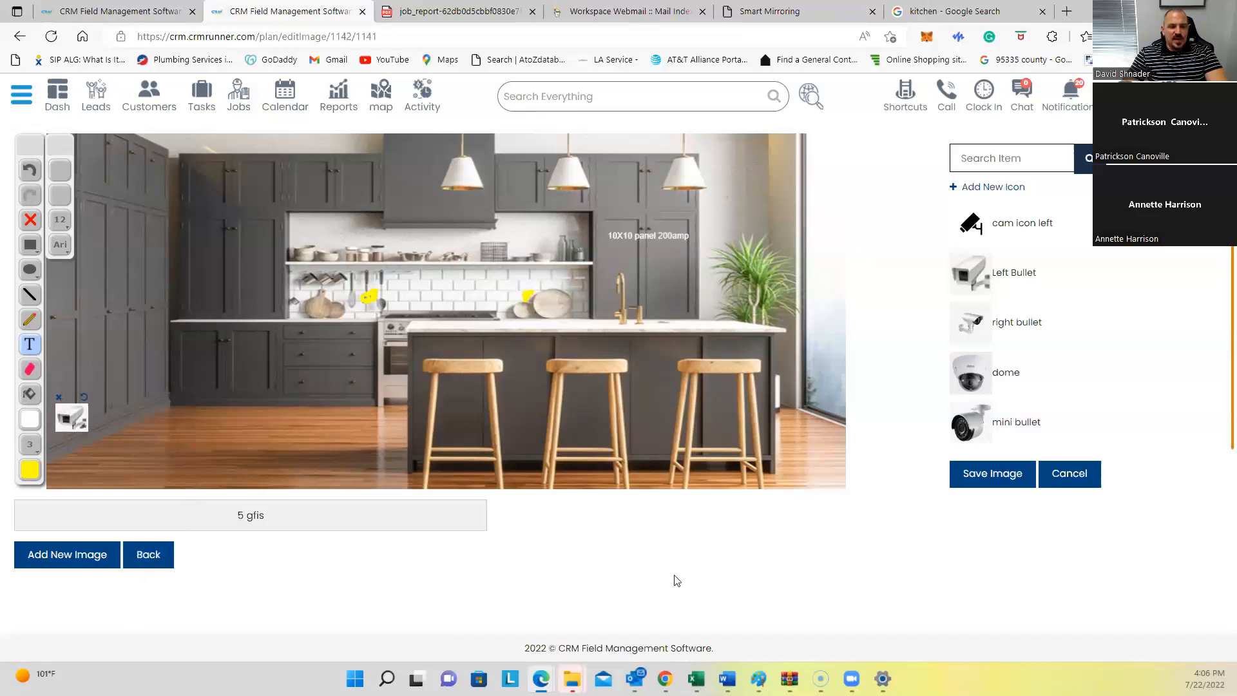
{"action": "left_click", "coordinate": [992, 483]}
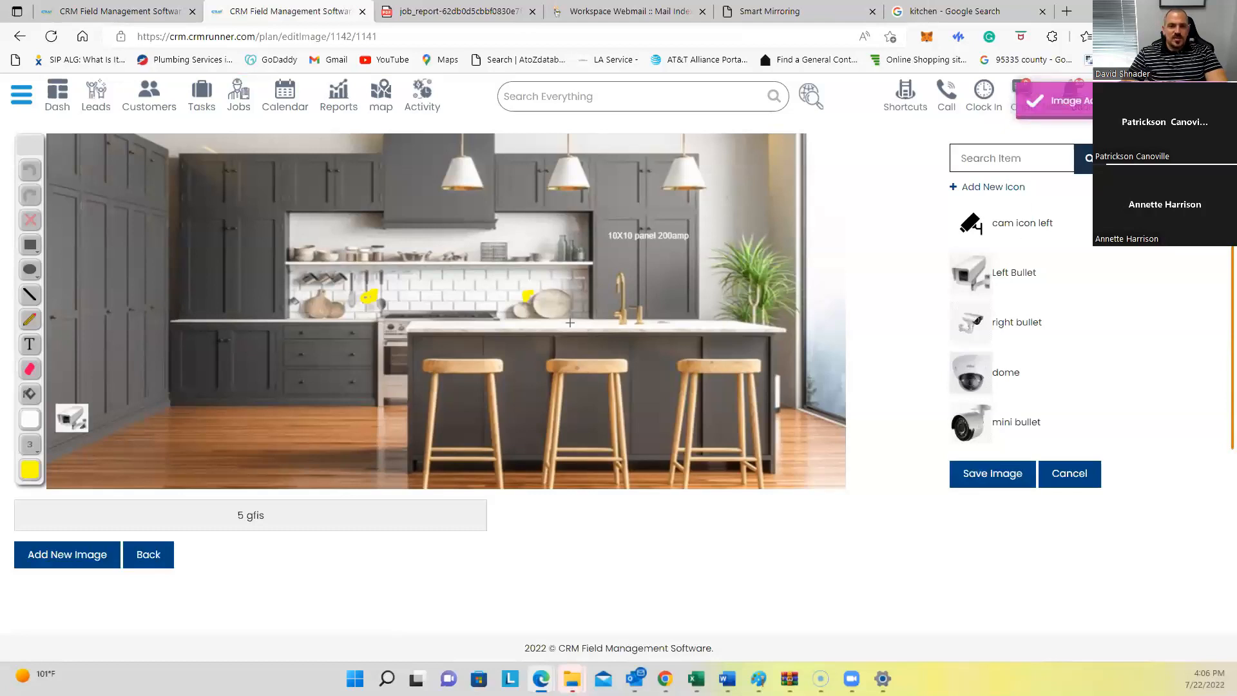
{"action": "left_click", "coordinate": [248, 109]}
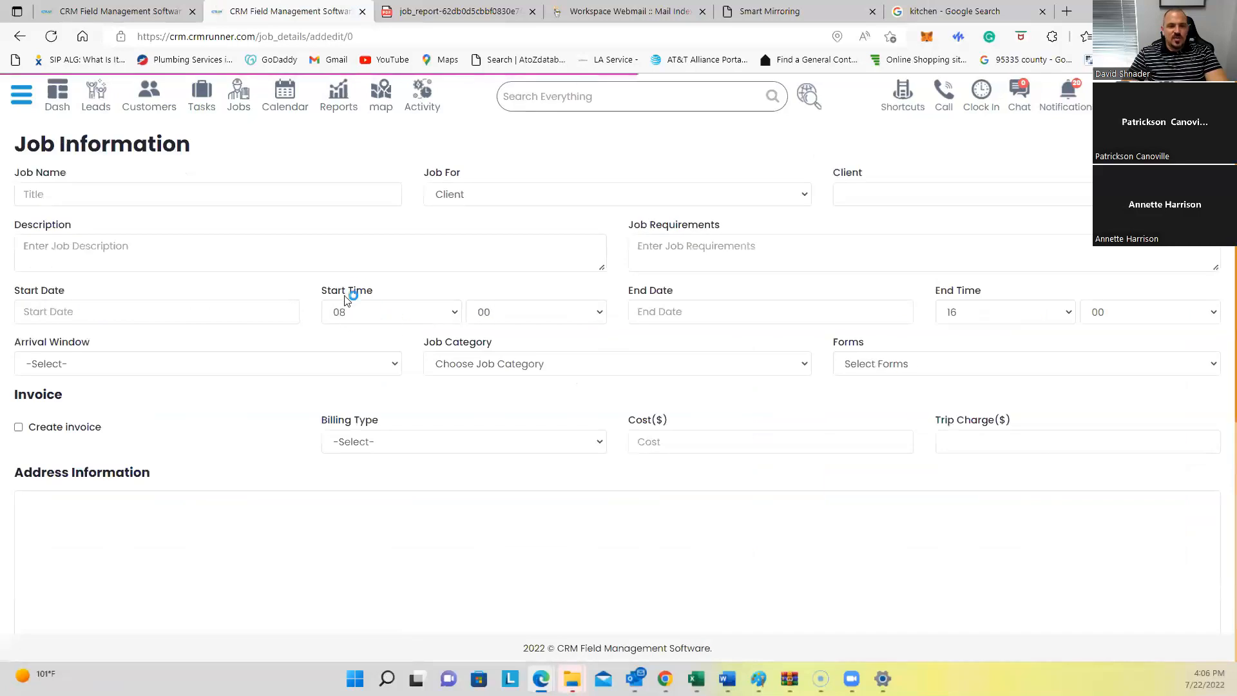
Step: Expand the new job's More Options and open the Select plan list
{"action": "scroll", "coordinate": [402, 380], "scroll_direction": "down", "scroll_amount": 4}
{"action": "scroll", "coordinate": [402, 380], "scroll_direction": "up", "scroll_amount": 4}
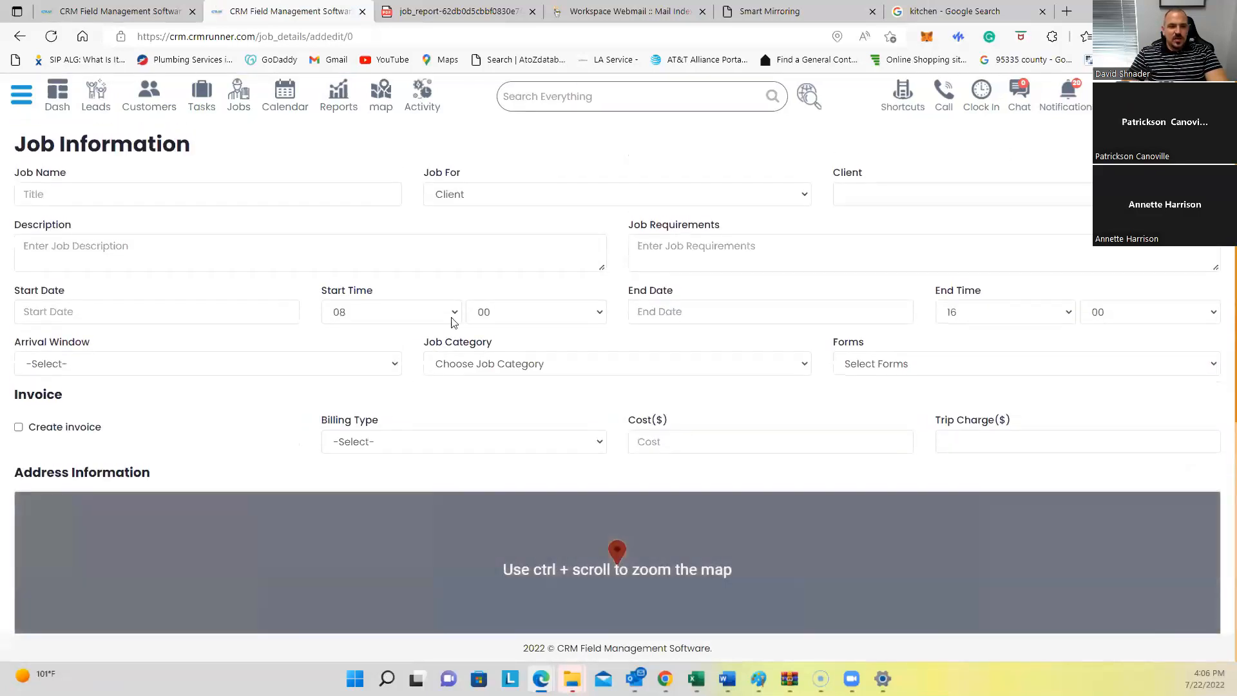
{"action": "scroll", "coordinate": [464, 393], "scroll_direction": "down", "scroll_amount": 6}
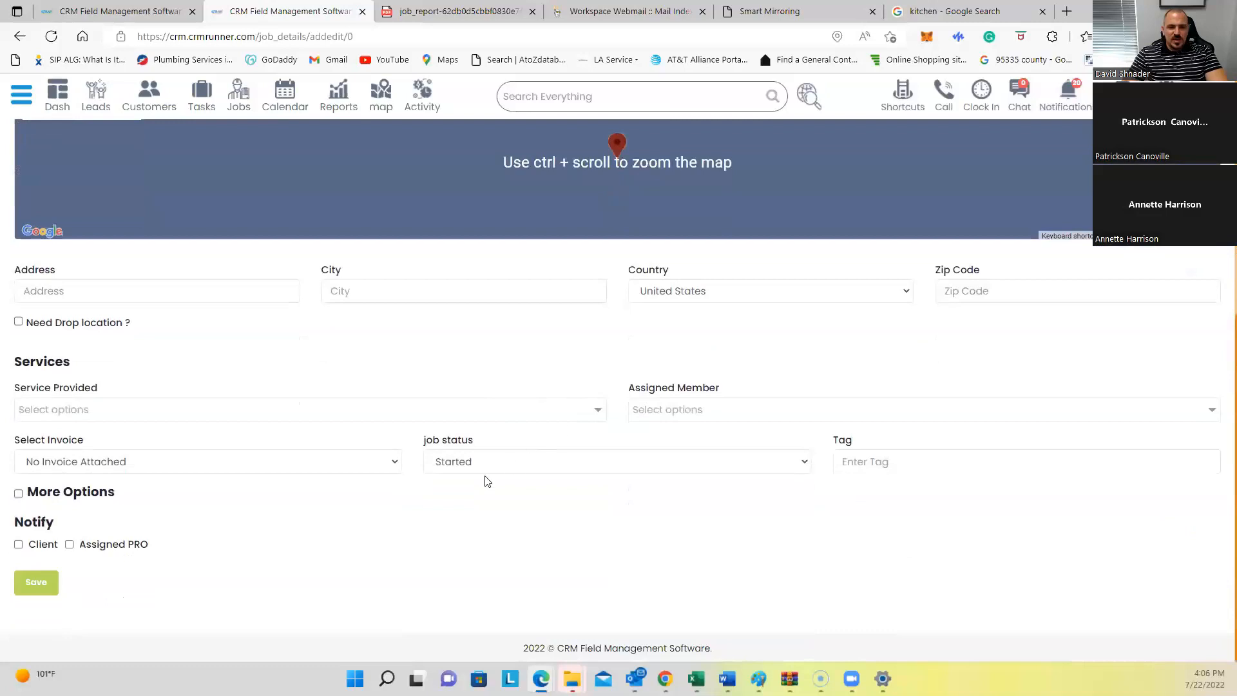
{"action": "left_click", "coordinate": [18, 493]}
{"action": "scroll", "coordinate": [374, 502], "scroll_direction": "down", "scroll_amount": 2}
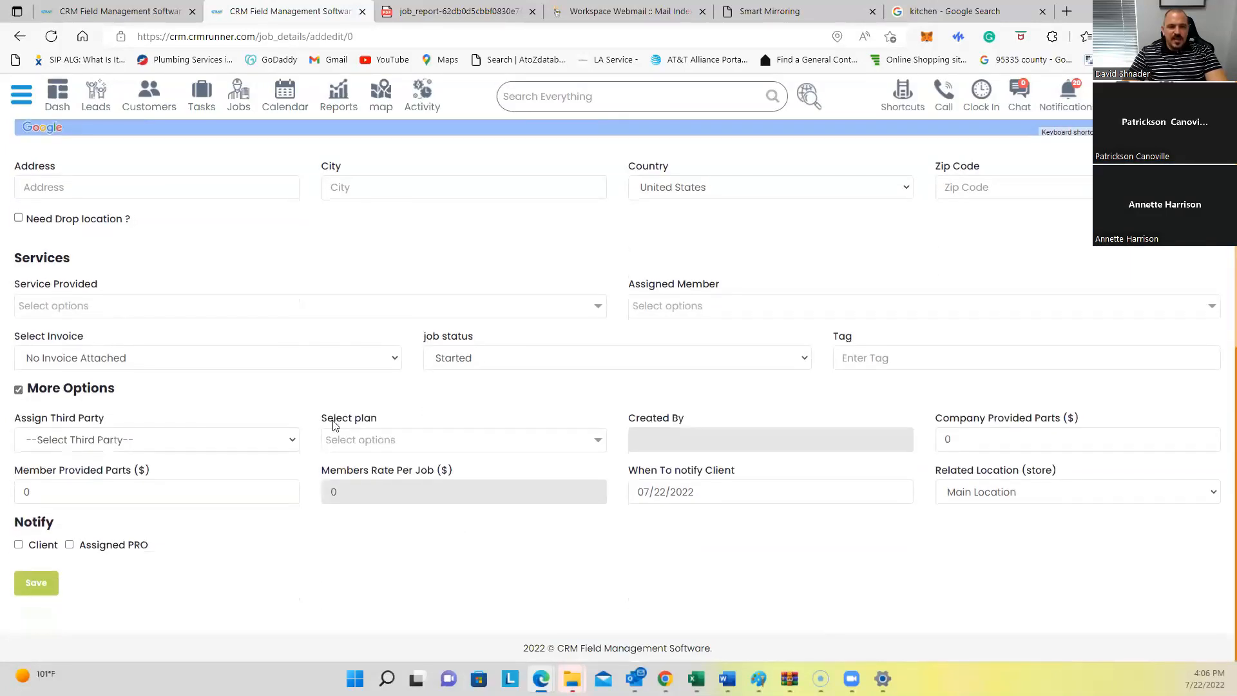
{"action": "triple_click", "coordinate": [358, 422]}
{"action": "left_click", "coordinate": [400, 438]}
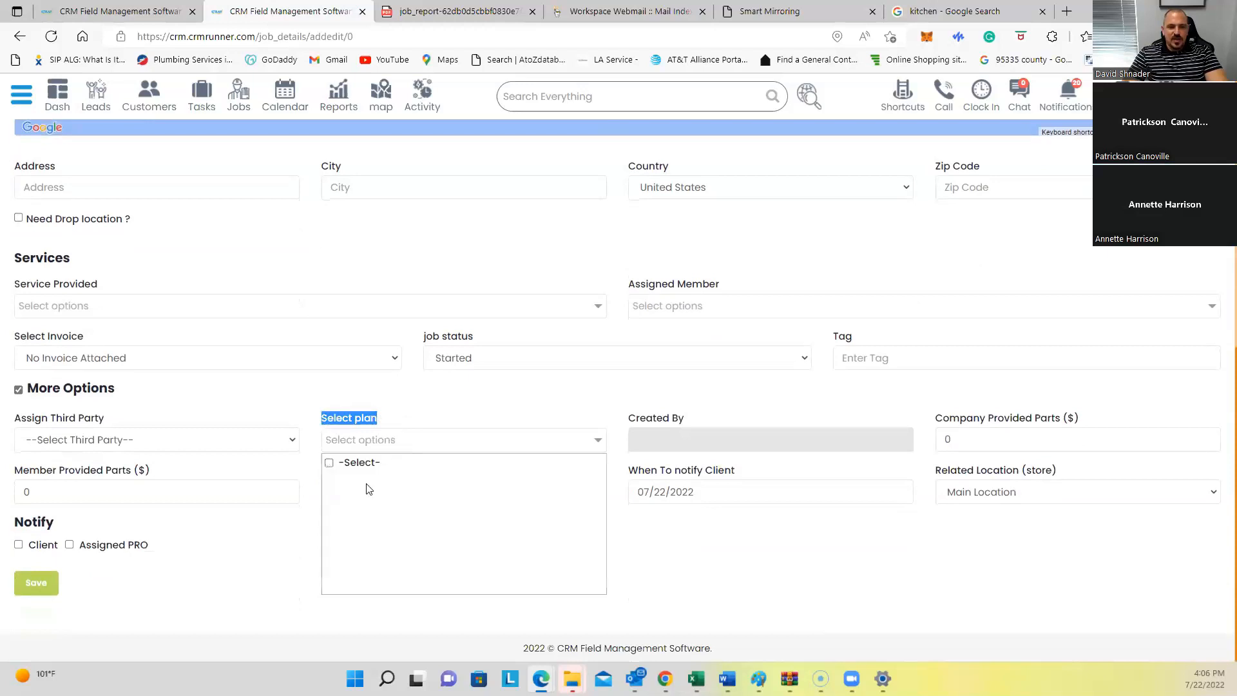
Step: Set the existing client as the job's client and check the kitchen GFI plan
{"action": "scroll", "coordinate": [870, 346], "scroll_direction": "up", "scroll_amount": 8}
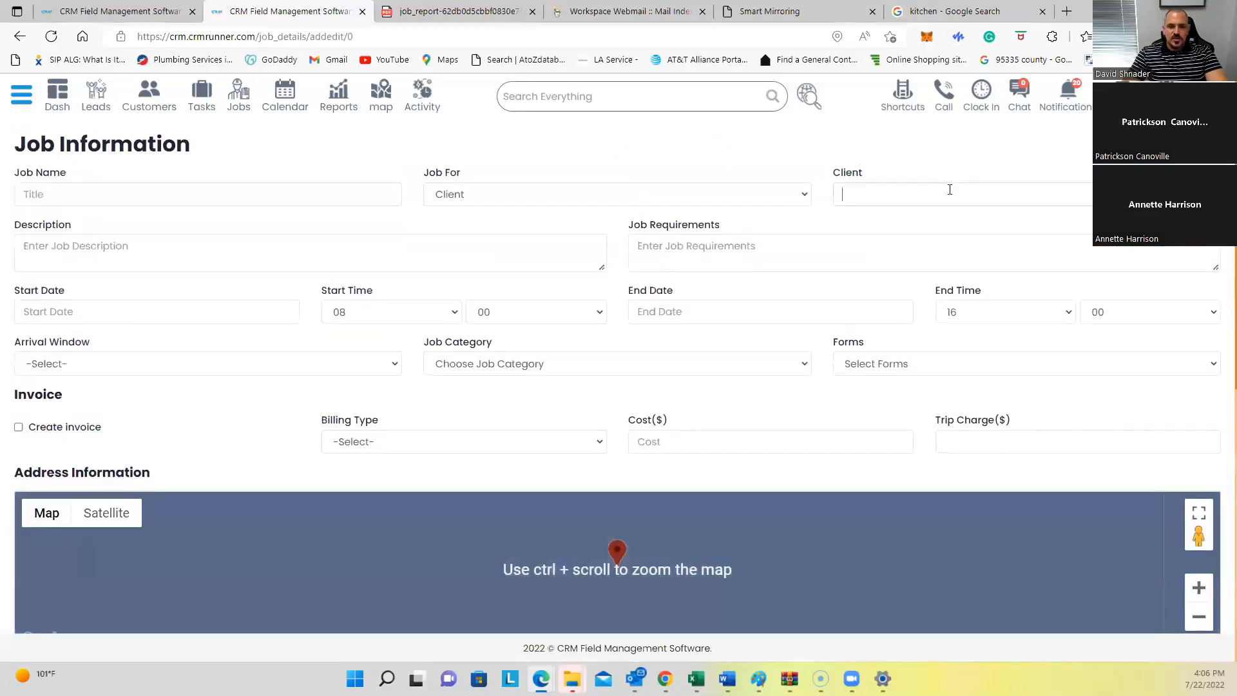
{"action": "type", "text": "patrick"}
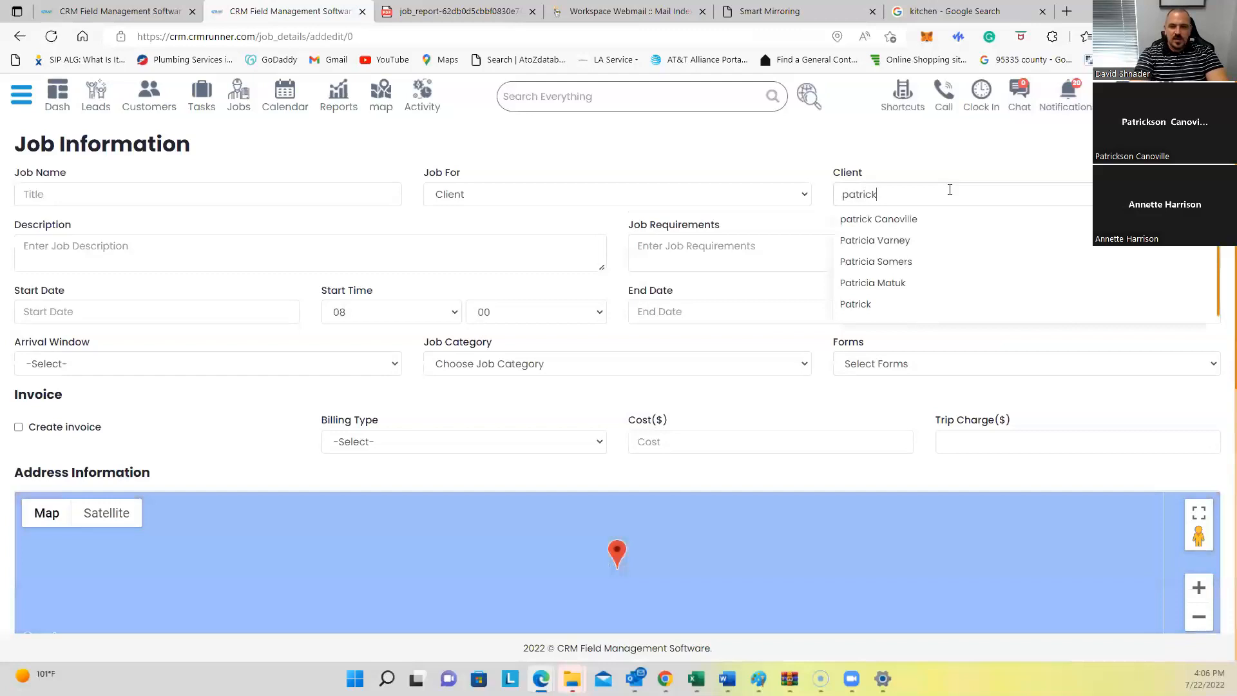
{"action": "left_click", "coordinate": [922, 220]}
{"action": "scroll", "coordinate": [458, 424], "scroll_direction": "down", "scroll_amount": 10}
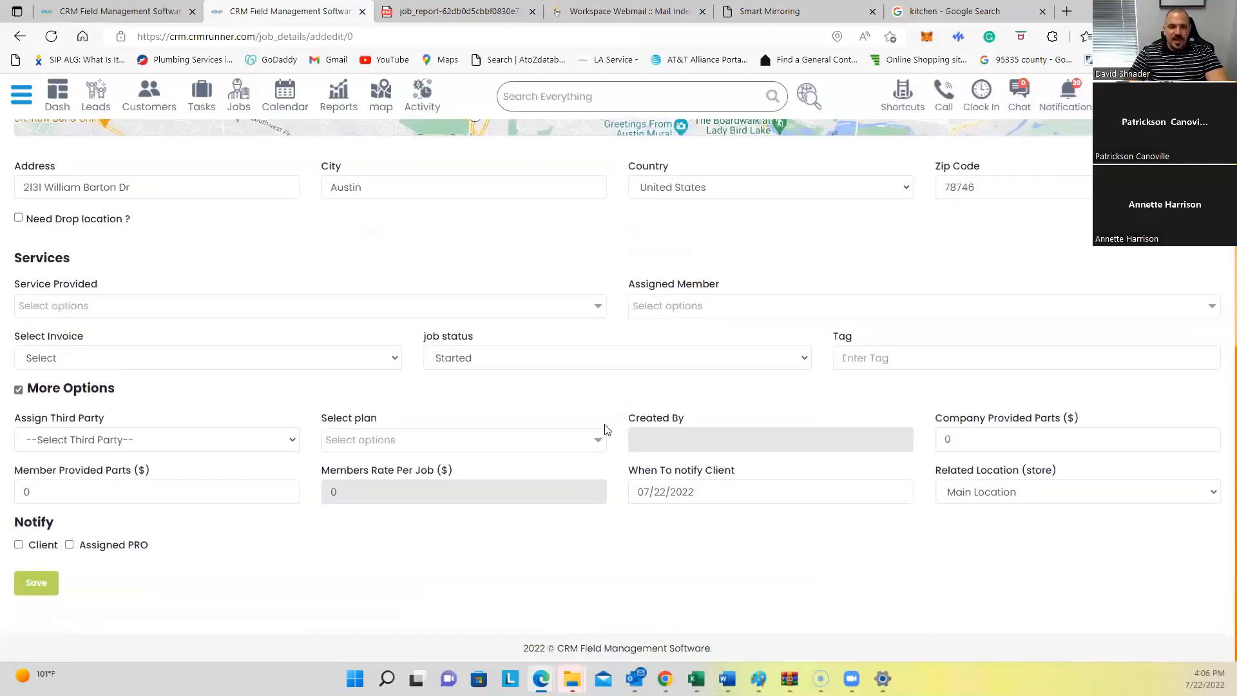
{"action": "left_click", "coordinate": [351, 438]}
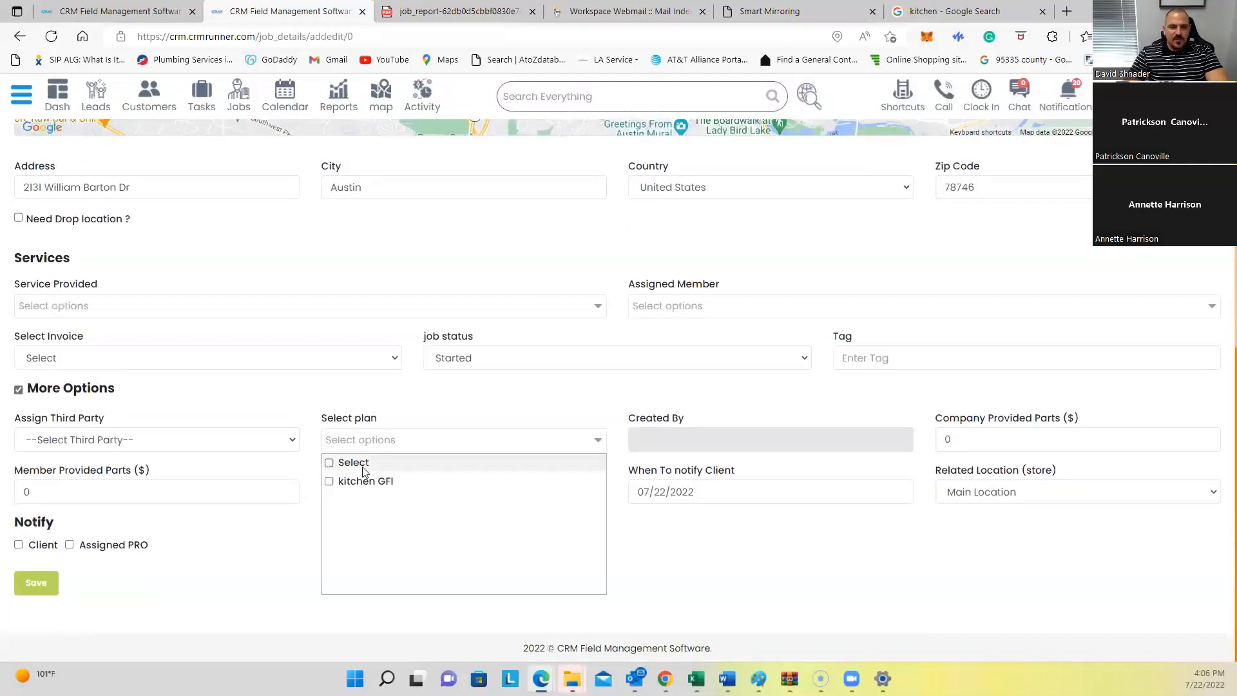
{"action": "left_click", "coordinate": [329, 481]}
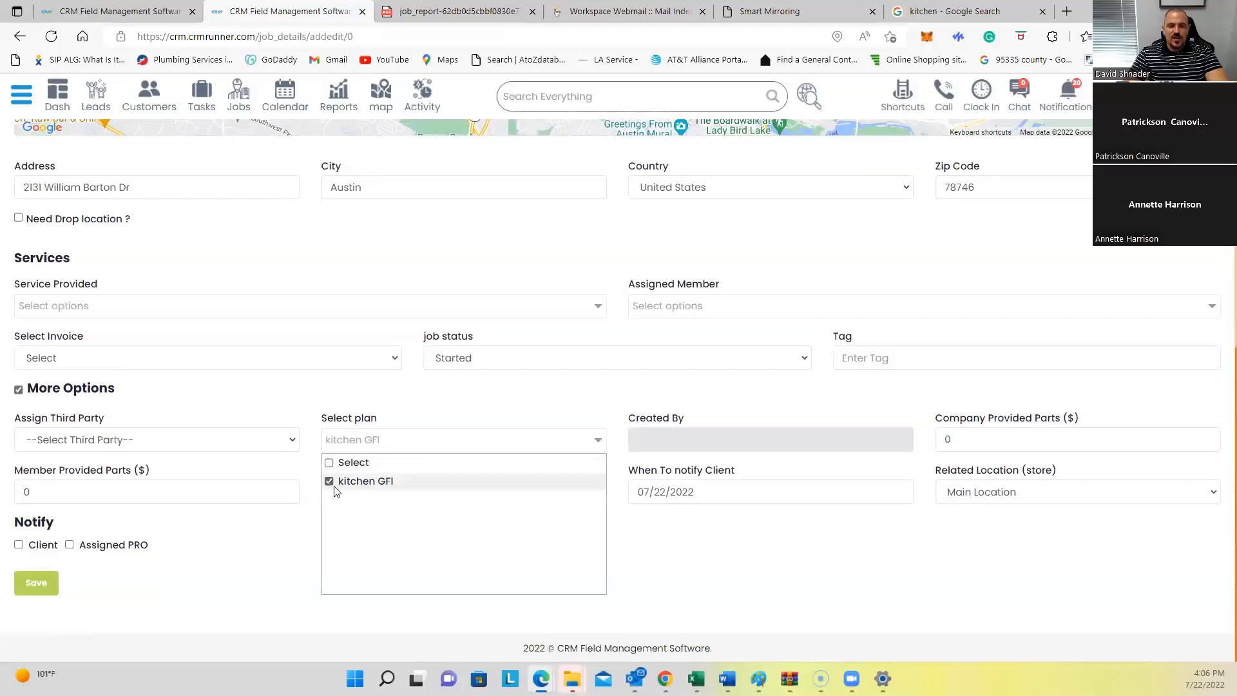
{"action": "scroll", "coordinate": [503, 423], "scroll_direction": "up", "scroll_amount": 10}
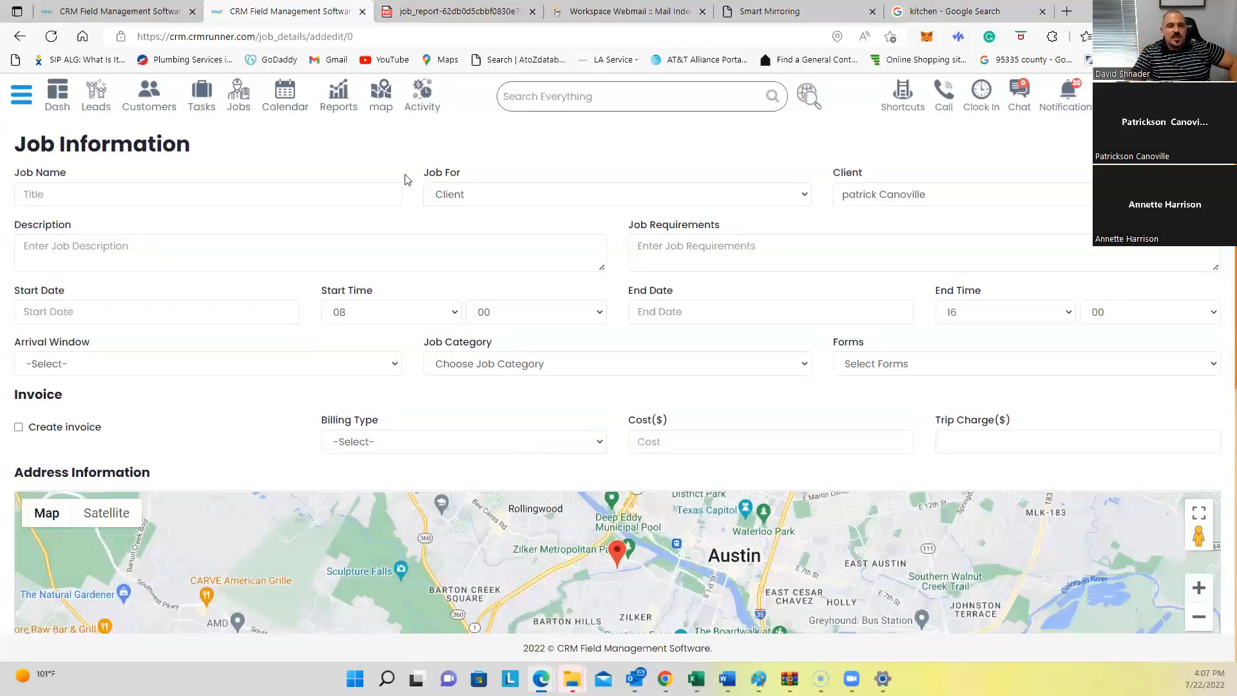
Step: Cycle the July 2022 calendar through week, day (July 22), list and back to month view
{"action": "left_click", "coordinate": [286, 97]}
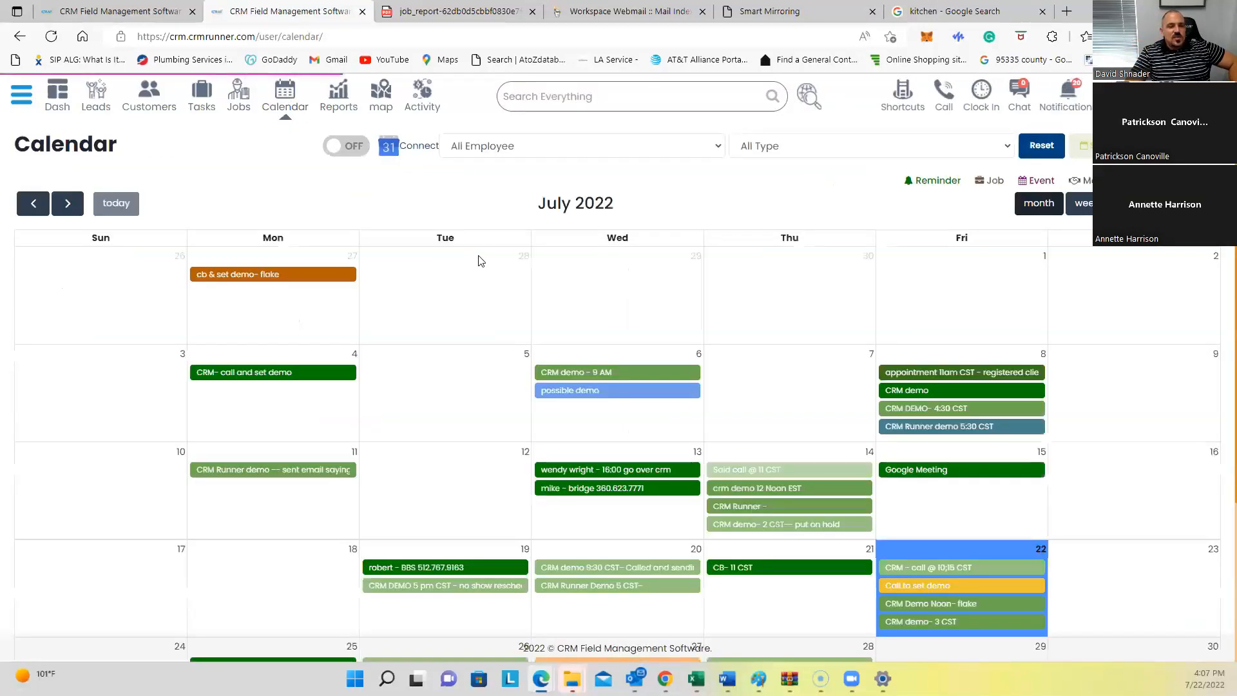
{"action": "scroll", "coordinate": [380, 480], "scroll_direction": "down", "scroll_amount": 3}
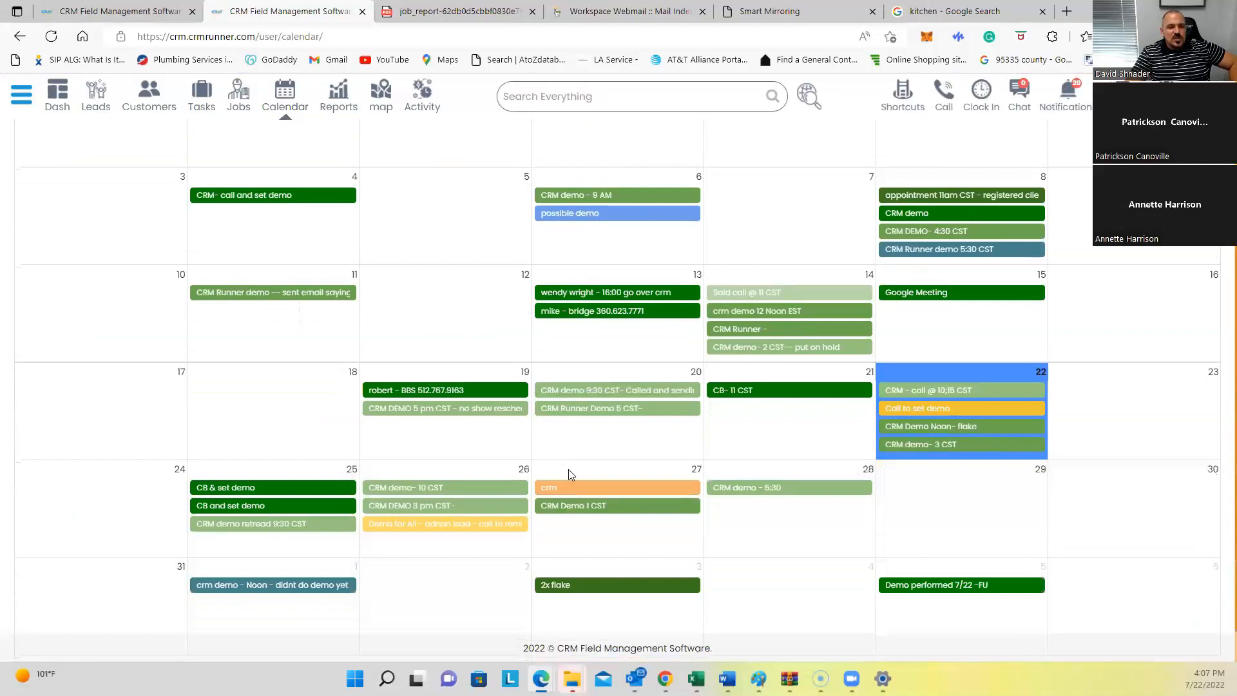
{"action": "scroll", "coordinate": [569, 475], "scroll_direction": "up", "scroll_amount": 3}
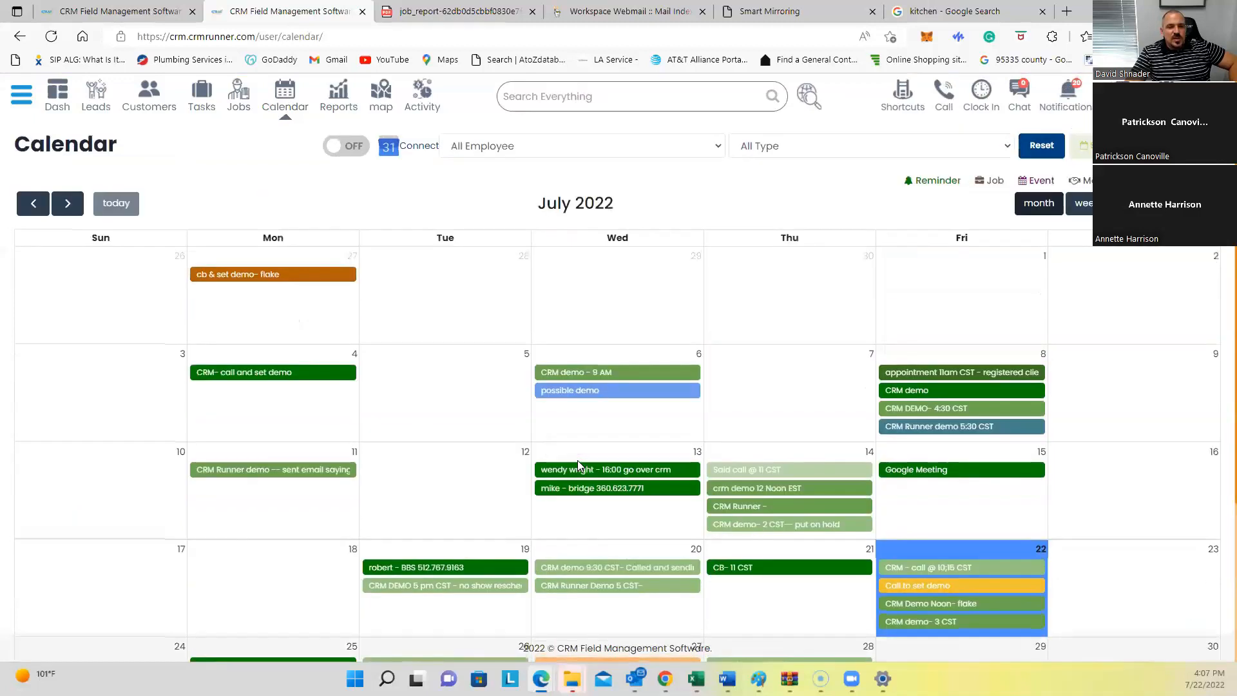
{"action": "left_click", "coordinate": [1084, 205]}
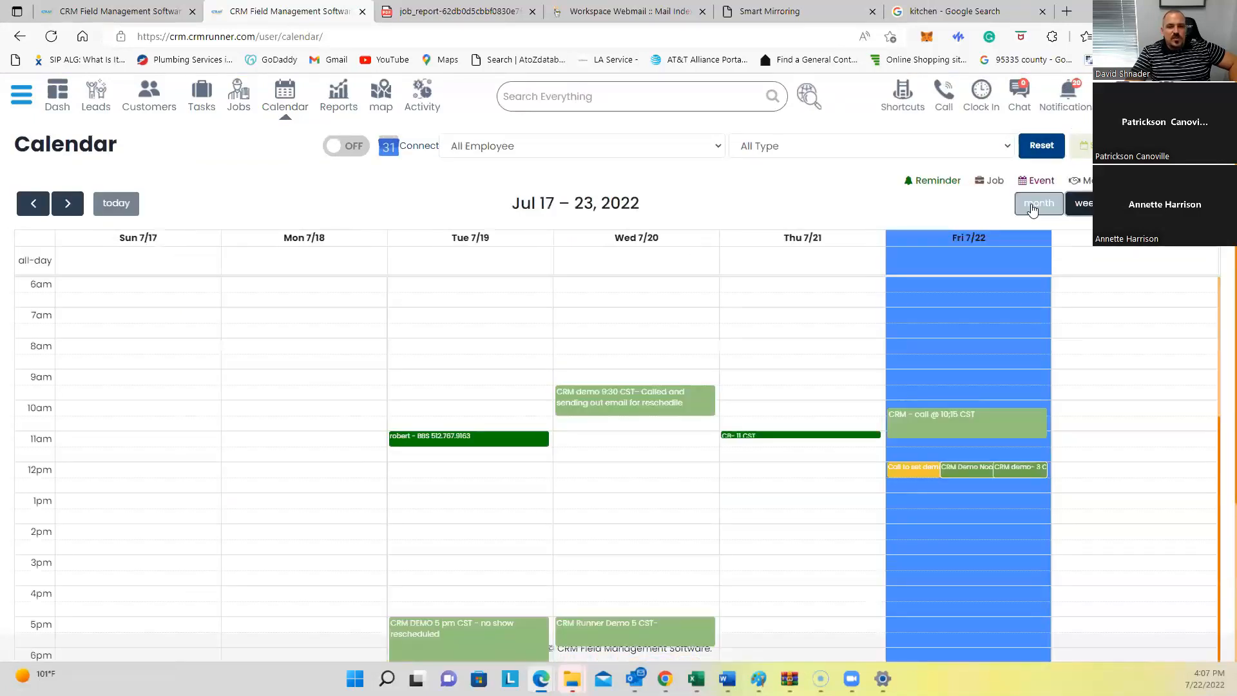
{"action": "left_click", "coordinate": [1131, 203]}
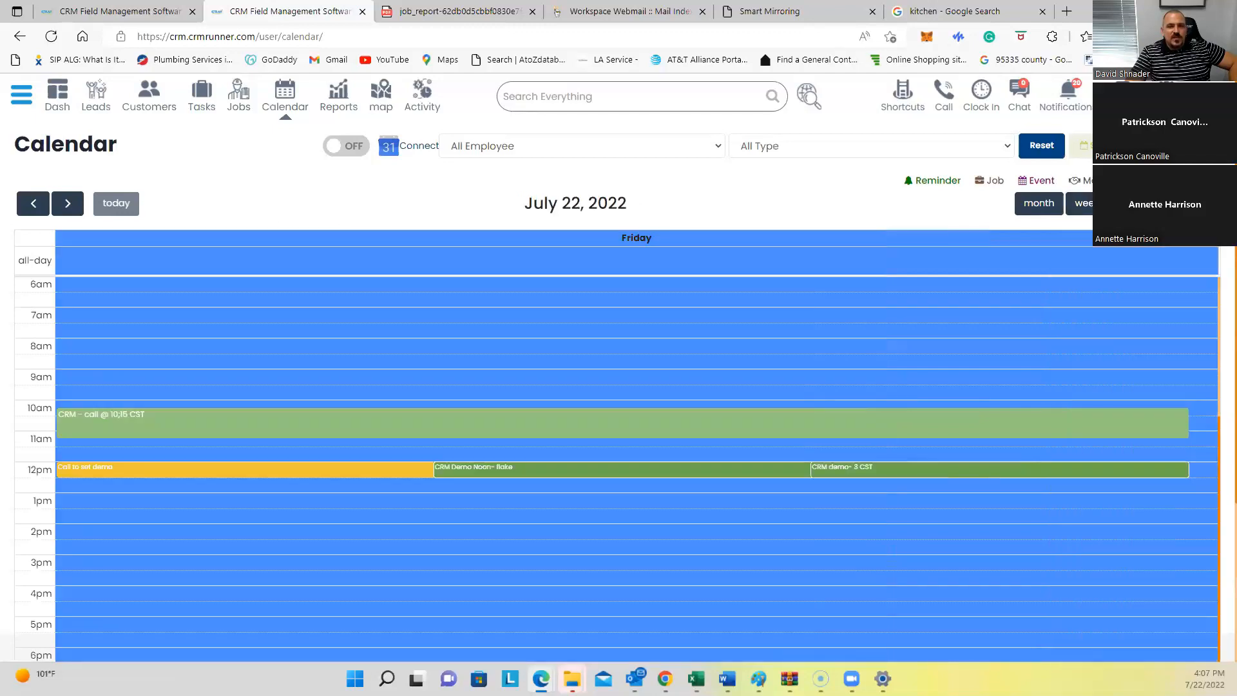
{"action": "left_click", "coordinate": [1173, 204]}
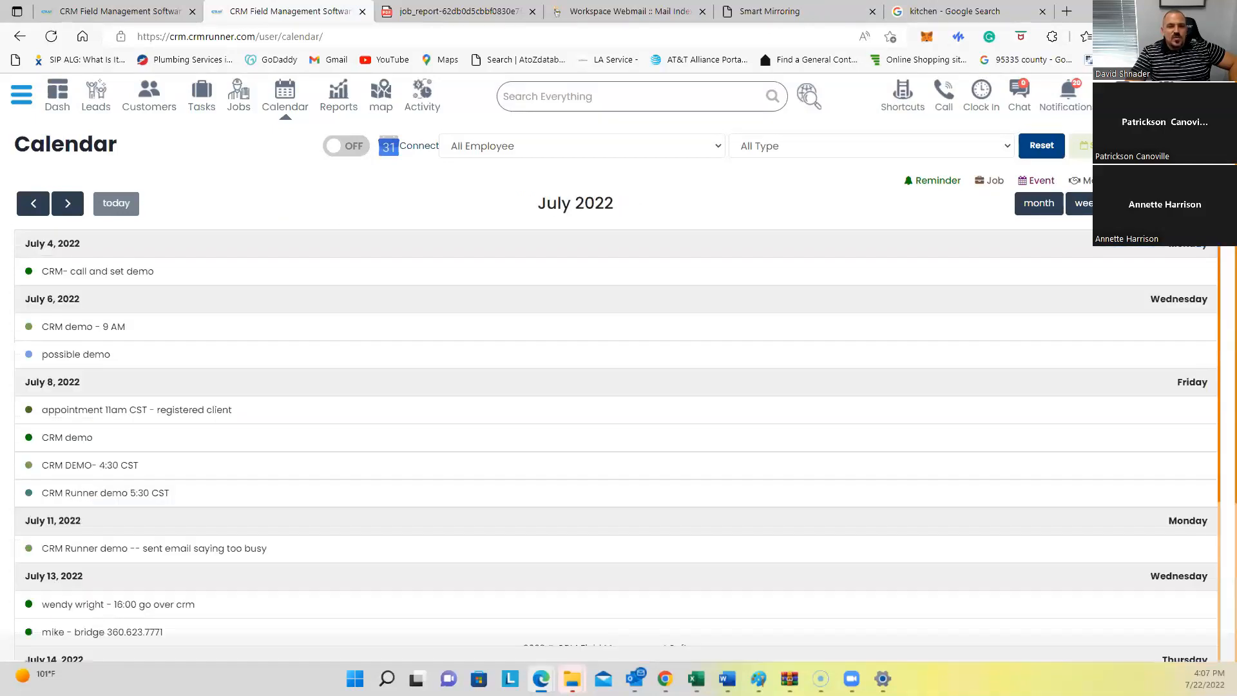
{"action": "left_click", "coordinate": [1038, 205]}
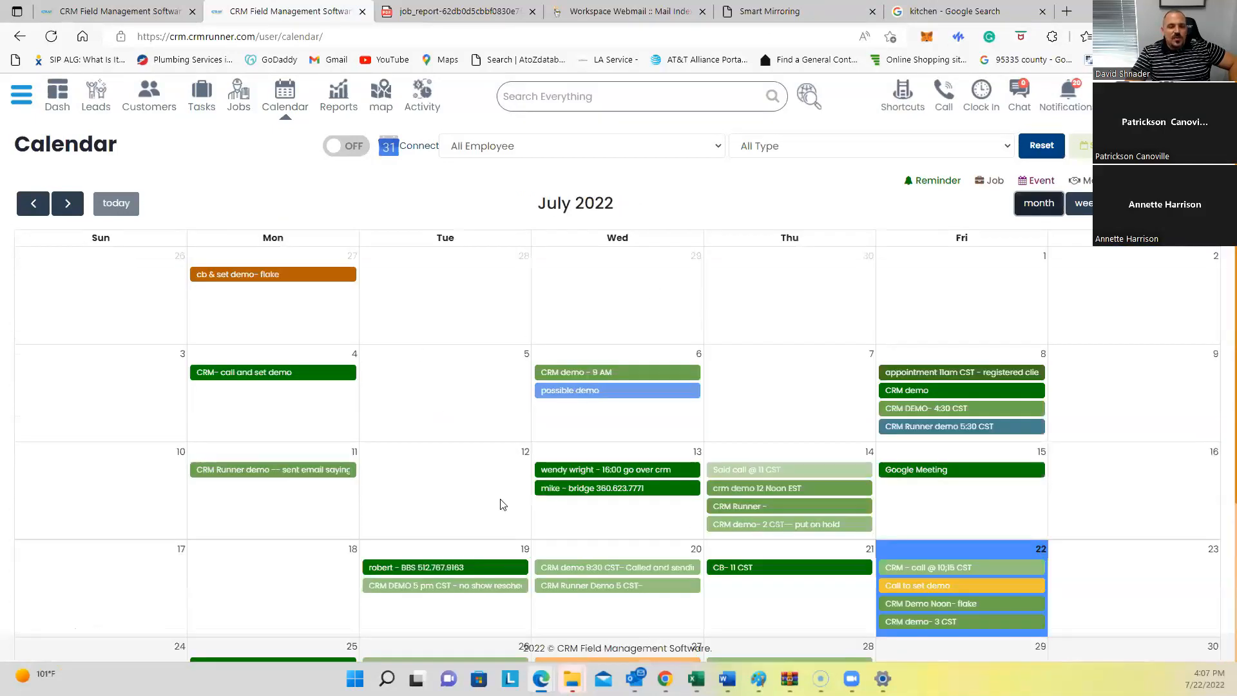
Step: Open the daily job scheduler showing jobs per team member
{"action": "scroll", "coordinate": [502, 505], "scroll_direction": "down", "scroll_amount": 3}
{"action": "scroll", "coordinate": [502, 504], "scroll_direction": "up", "scroll_amount": 3}
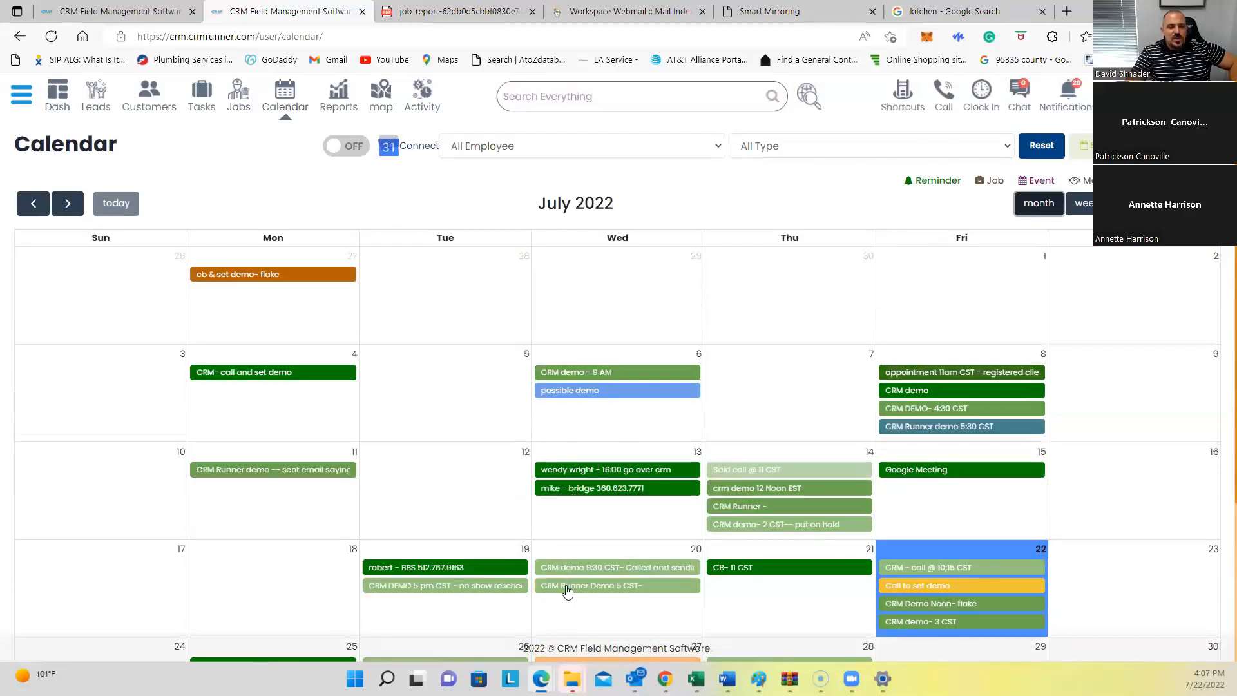
{"action": "mouse_move", "coordinate": [569, 593]}
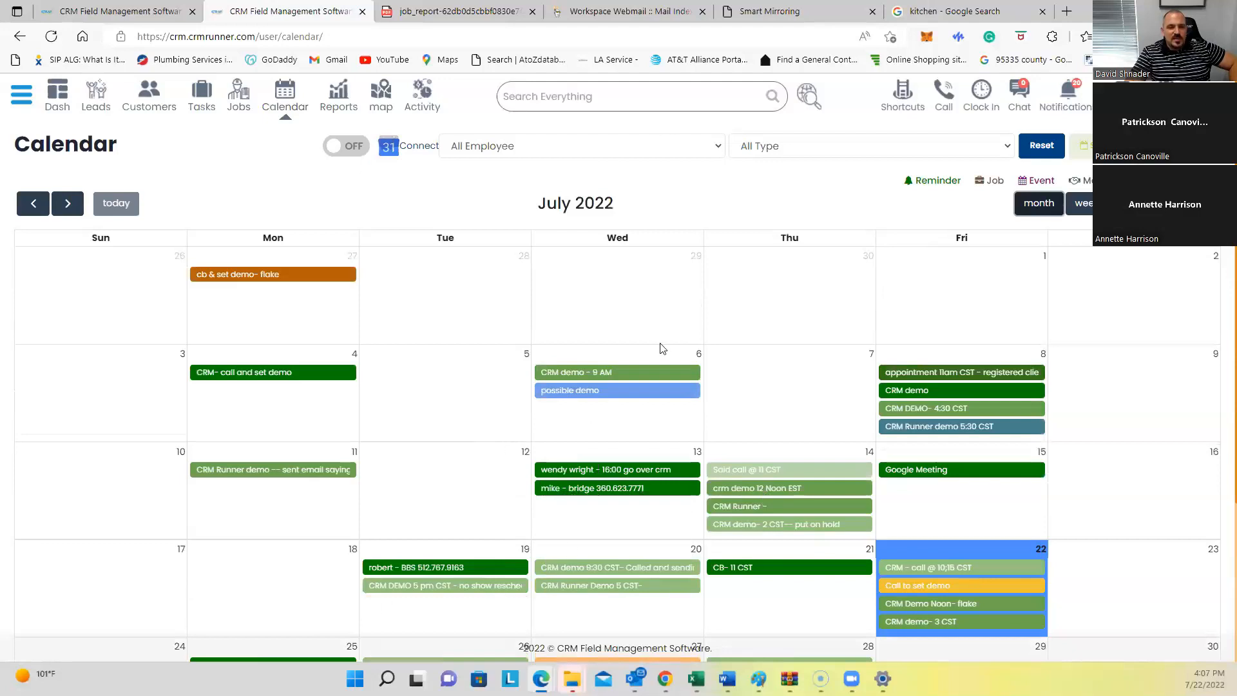
{"action": "left_click", "coordinate": [1082, 146]}
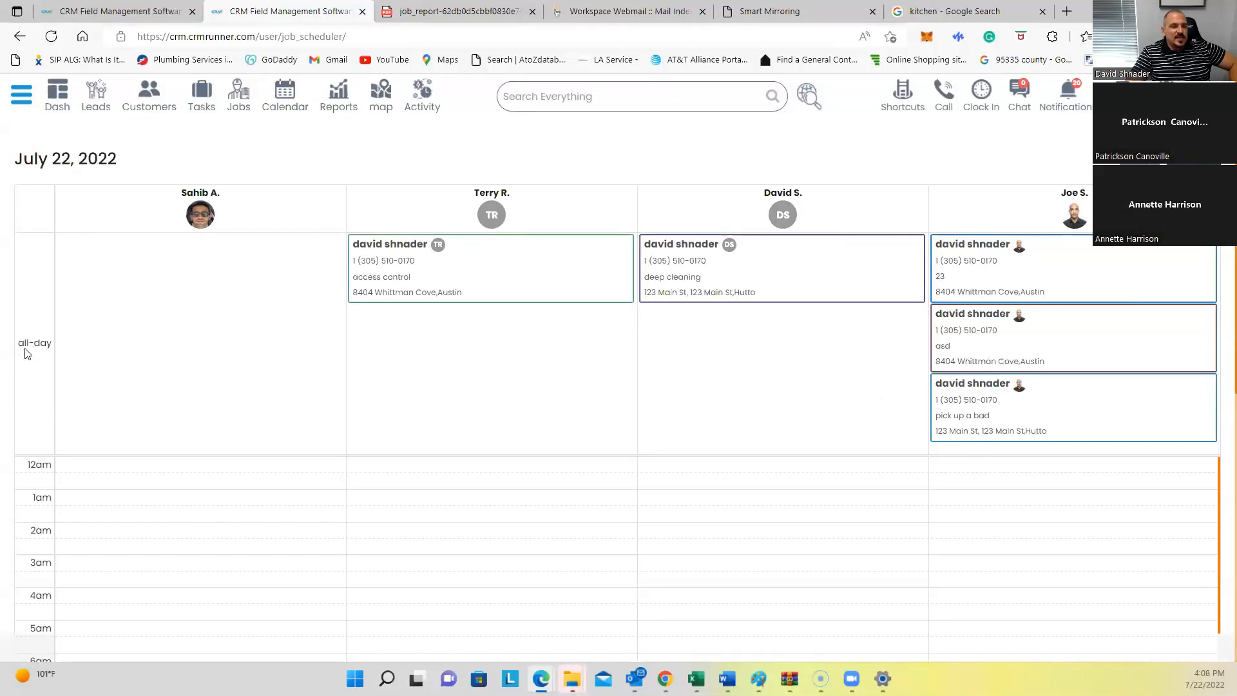
Step: Scroll through the July 22, 2022 scheduler timeline, then go to the employee locations map
{"action": "scroll", "coordinate": [52, 505], "scroll_direction": "down", "scroll_amount": 2}
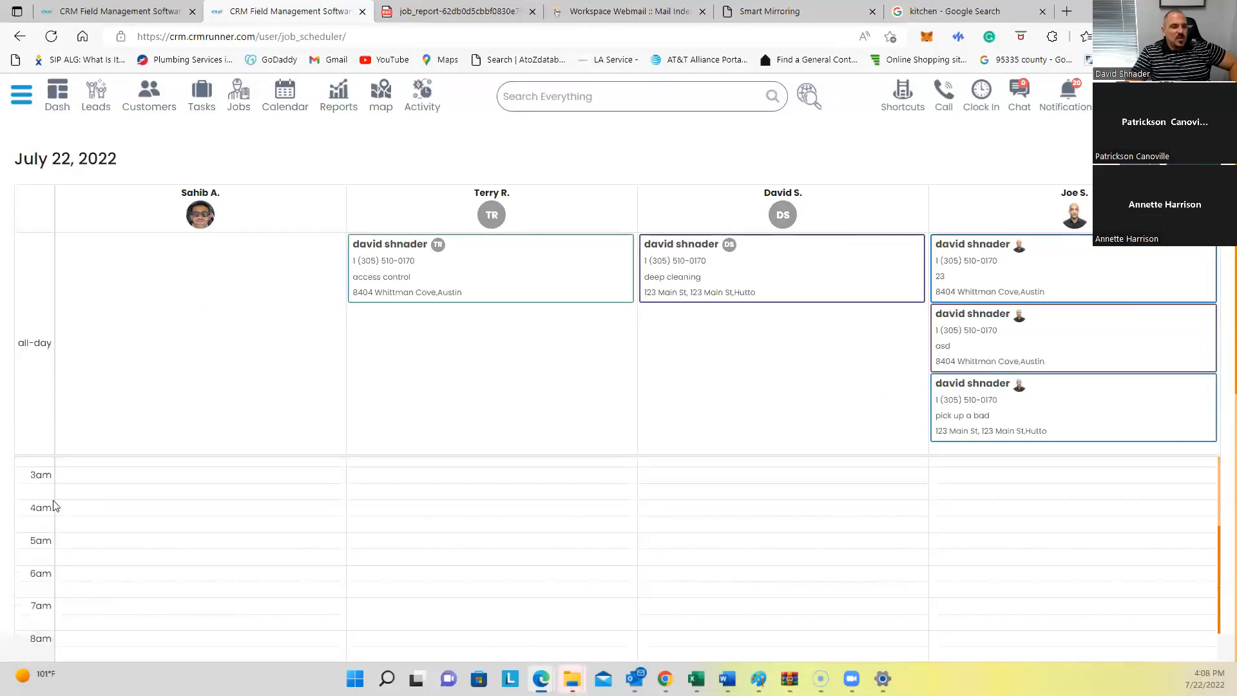
{"action": "scroll", "coordinate": [166, 564], "scroll_direction": "down", "scroll_amount": 1}
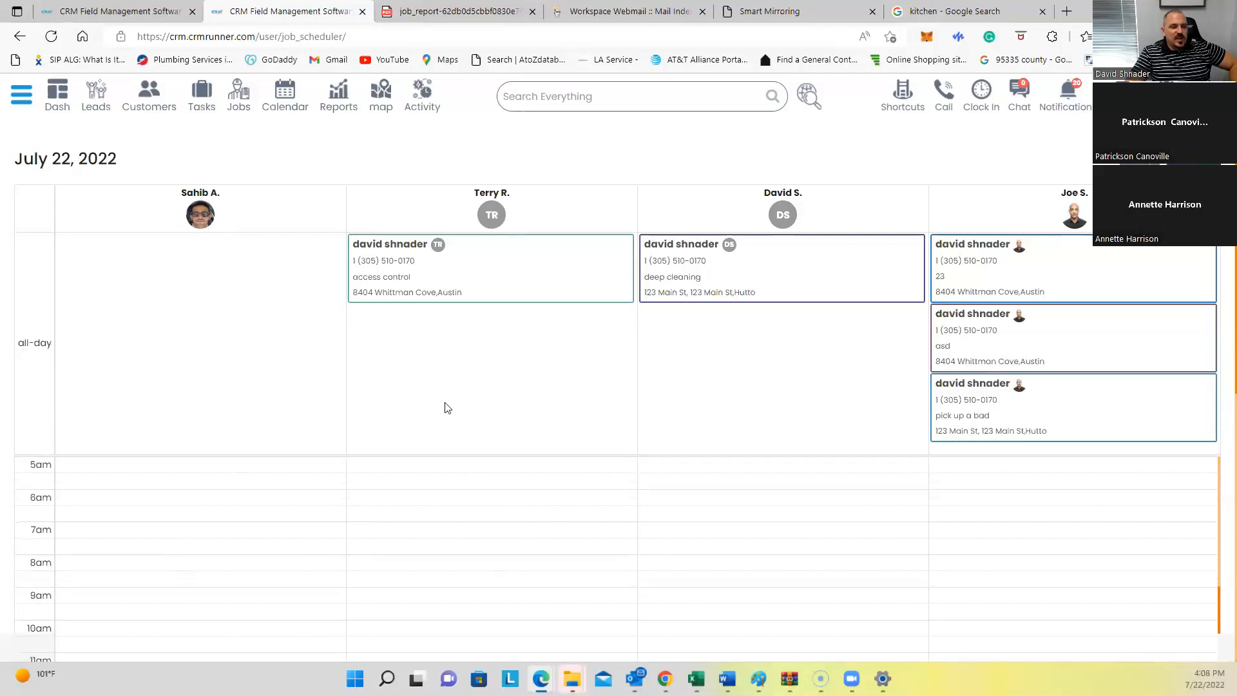
{"action": "scroll", "coordinate": [329, 400], "scroll_direction": "down", "scroll_amount": 4}
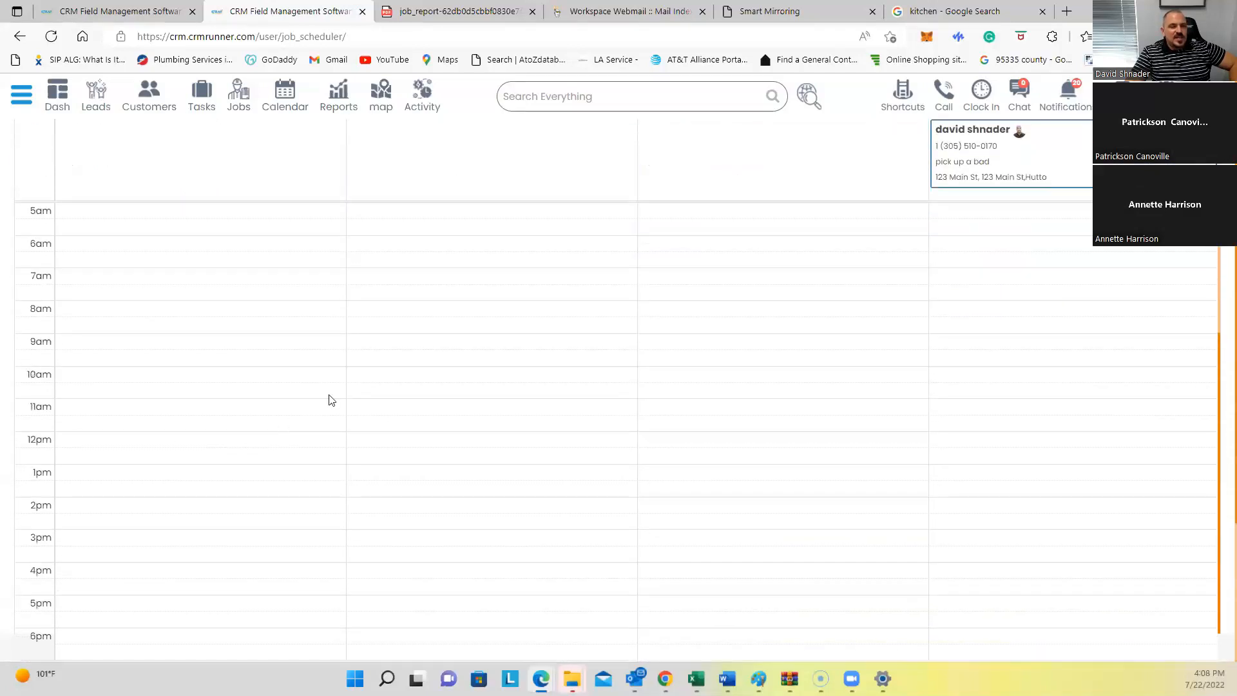
{"action": "scroll", "coordinate": [460, 380], "scroll_direction": "up", "scroll_amount": 6}
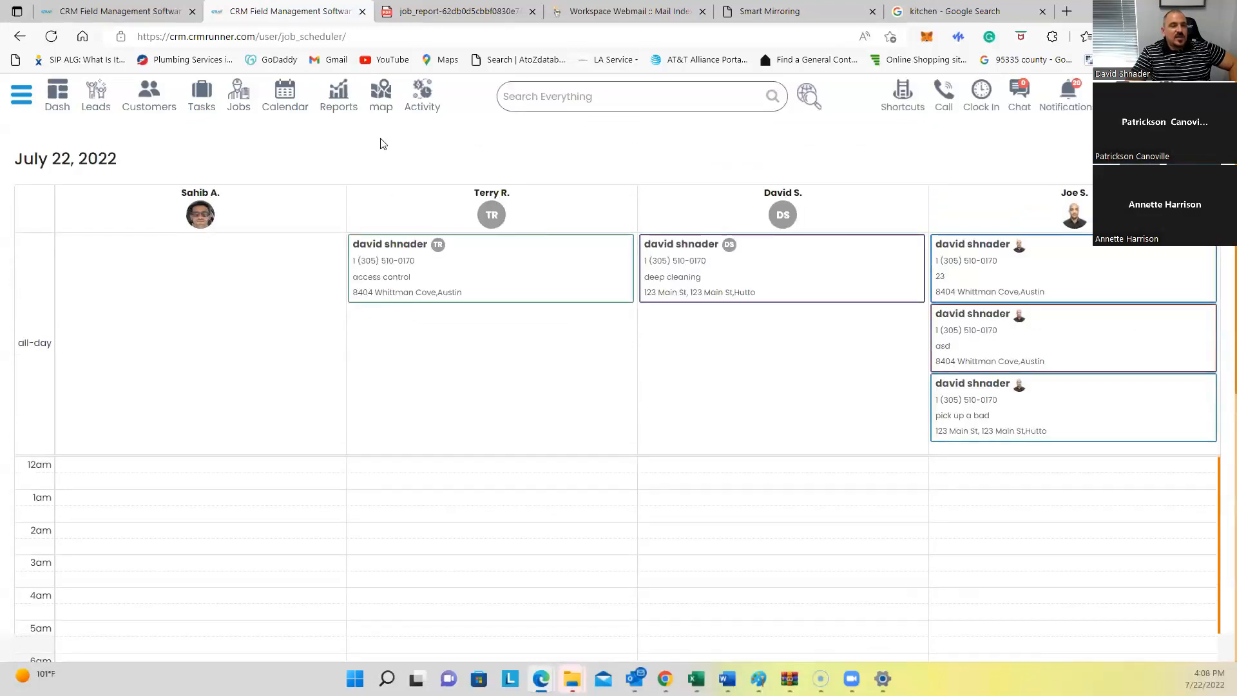
{"action": "left_click", "coordinate": [380, 105]}
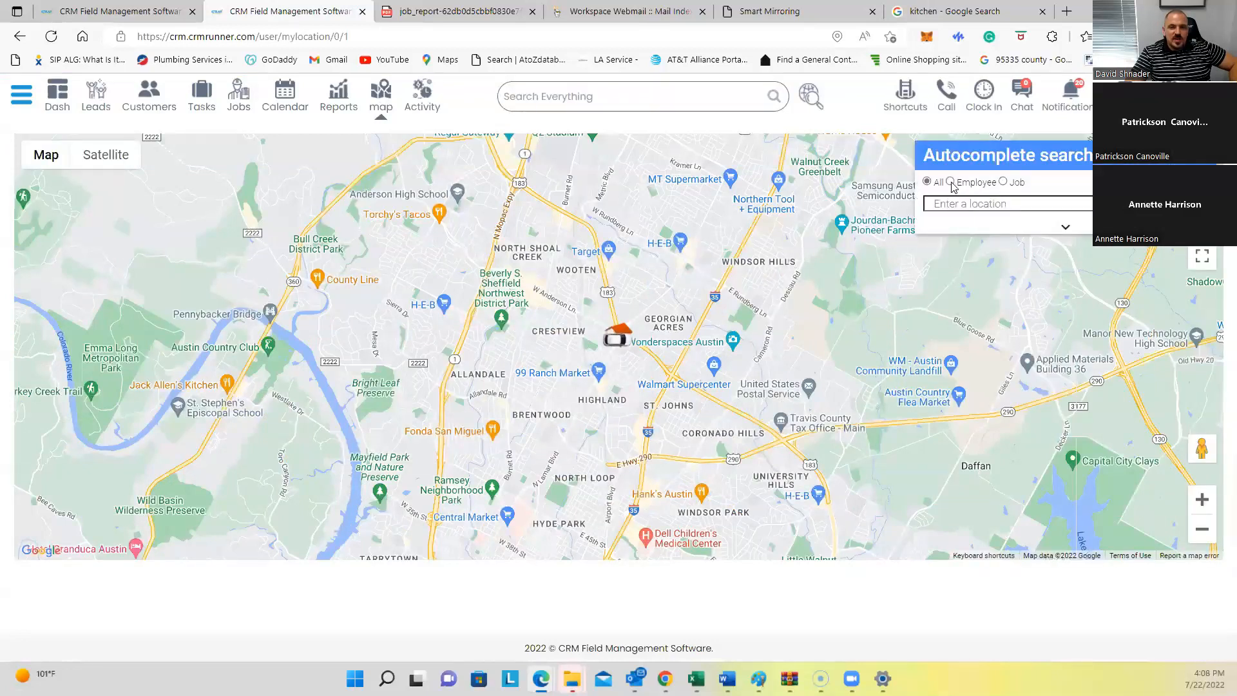
Step: Find an employee on the map by name and switch to satellite imagery
{"action": "left_click", "coordinate": [950, 183]}
{"action": "type", "text": "joe"}
{"action": "left_click", "coordinate": [947, 240]}
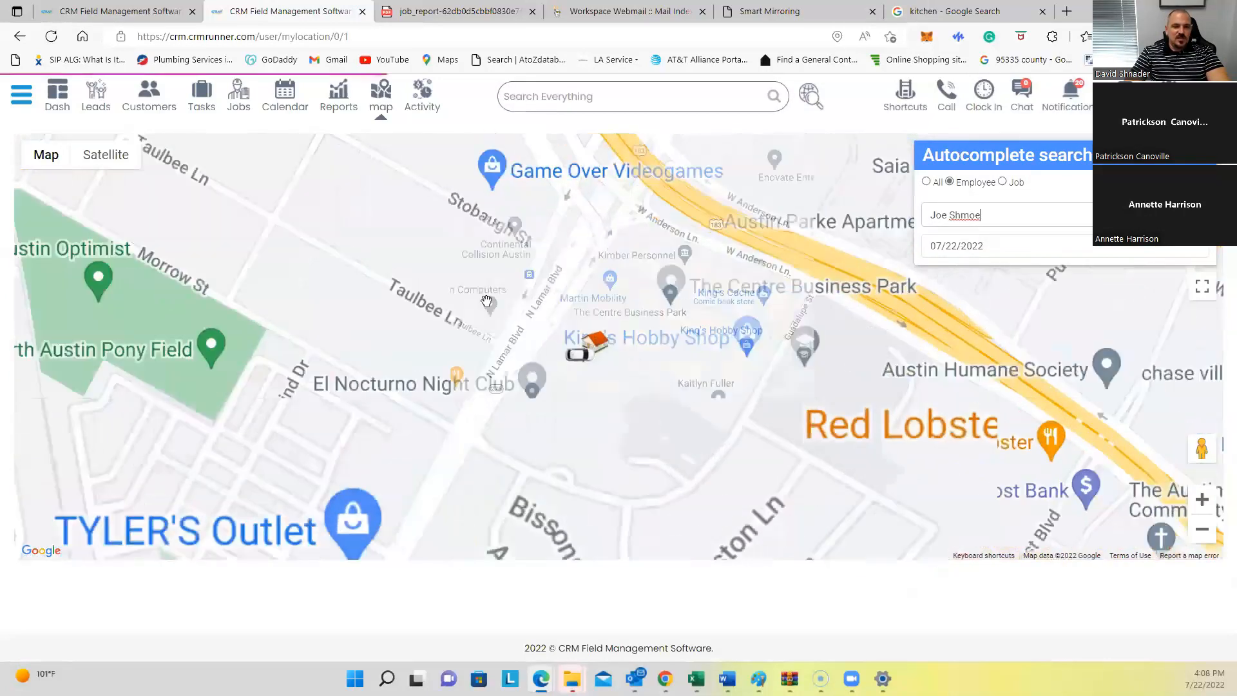
{"action": "left_click", "coordinate": [98, 159]}
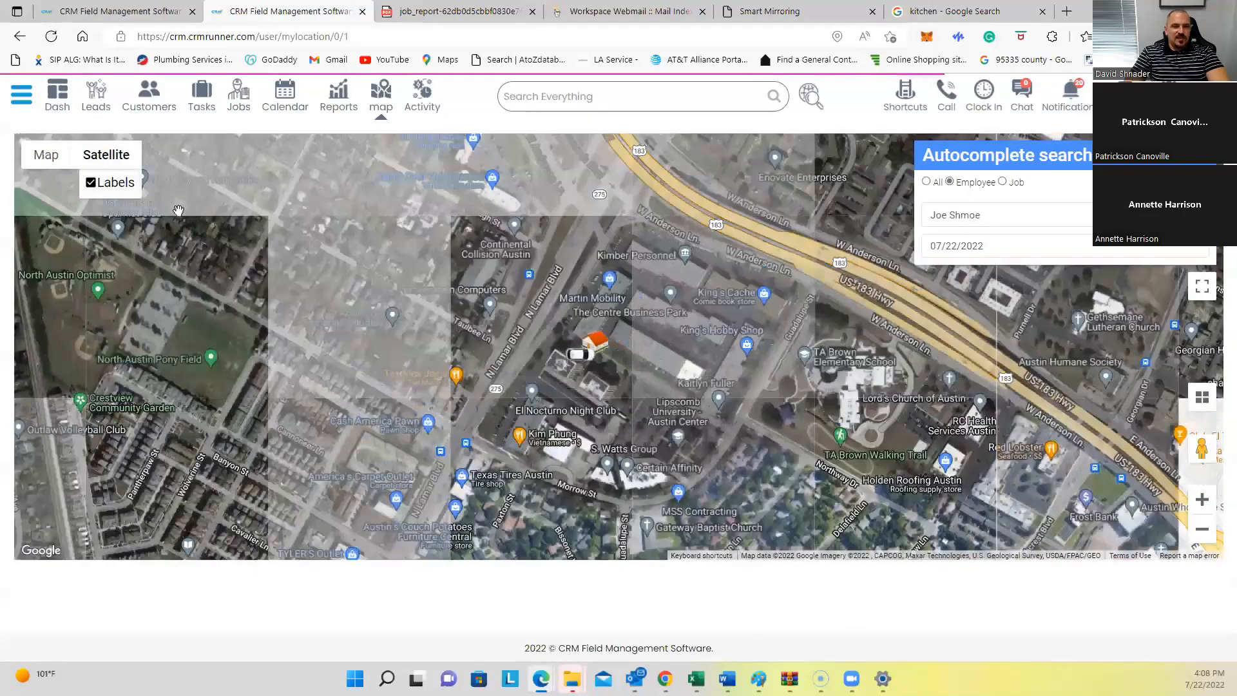
{"action": "scroll", "coordinate": [604, 372], "scroll_direction": "up", "scroll_amount": 3}
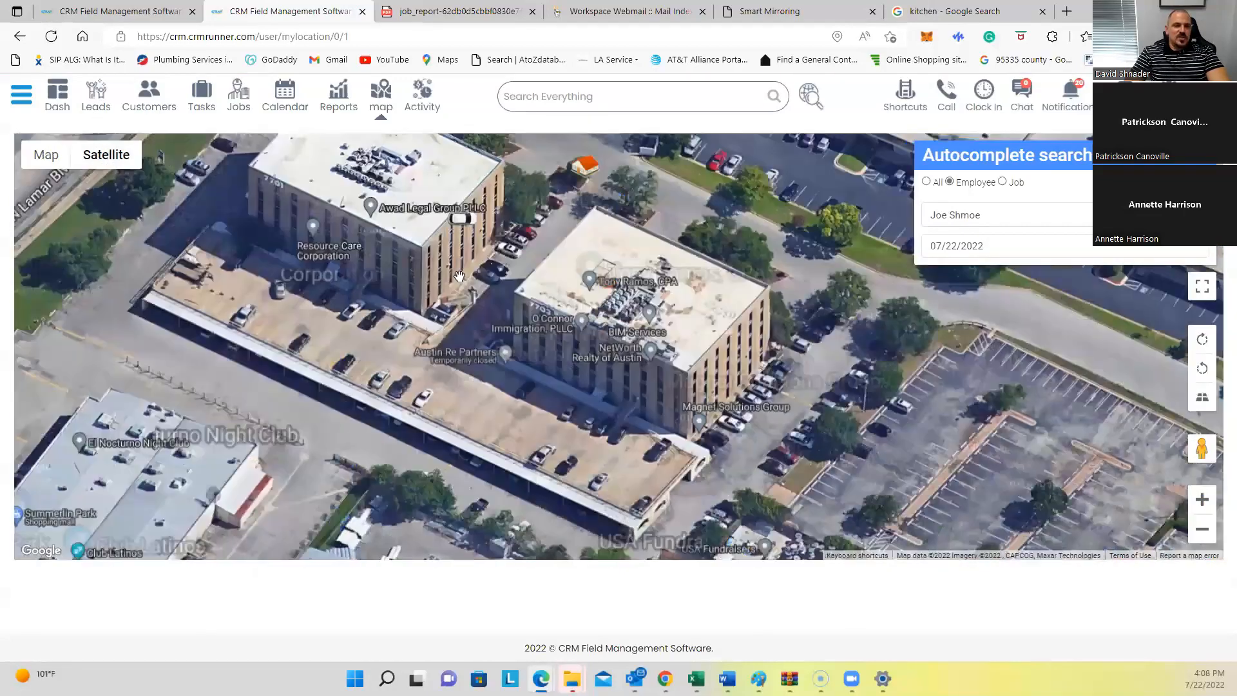
{"action": "scroll", "coordinate": [543, 371], "scroll_direction": "down", "scroll_amount": 2}
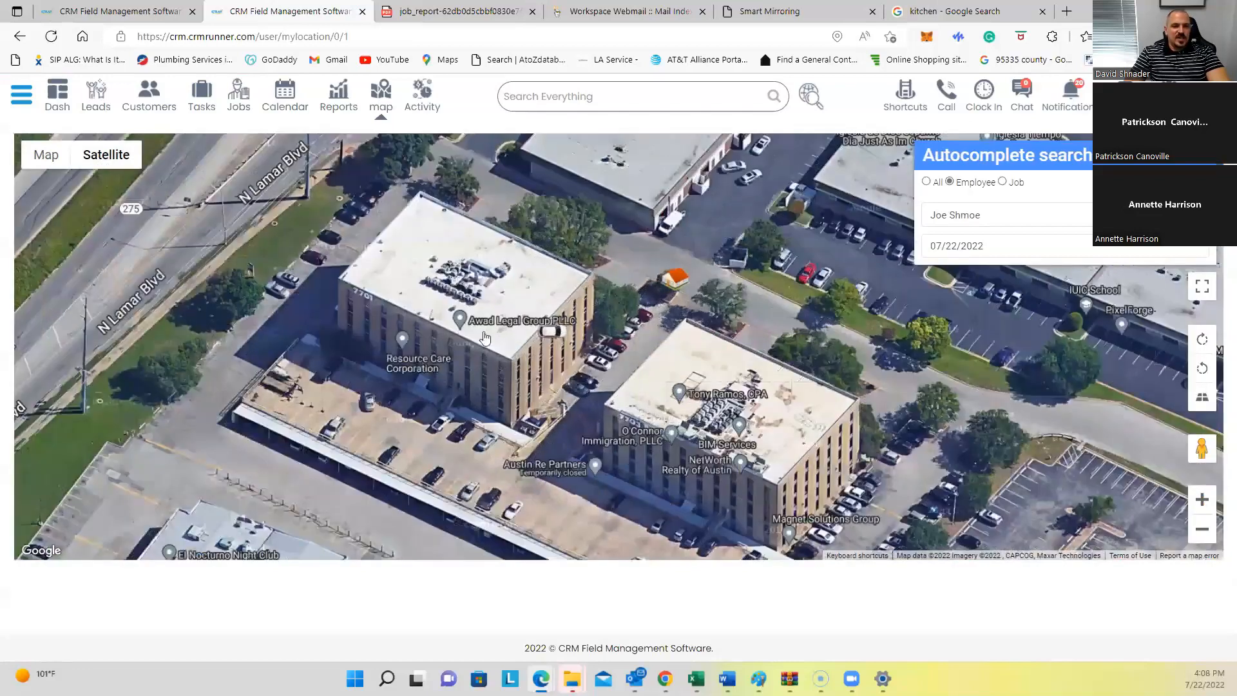
{"action": "scroll", "coordinate": [476, 329], "scroll_direction": "down", "scroll_amount": 1}
{"action": "scroll", "coordinate": [491, 326], "scroll_direction": "down", "scroll_amount": 1}
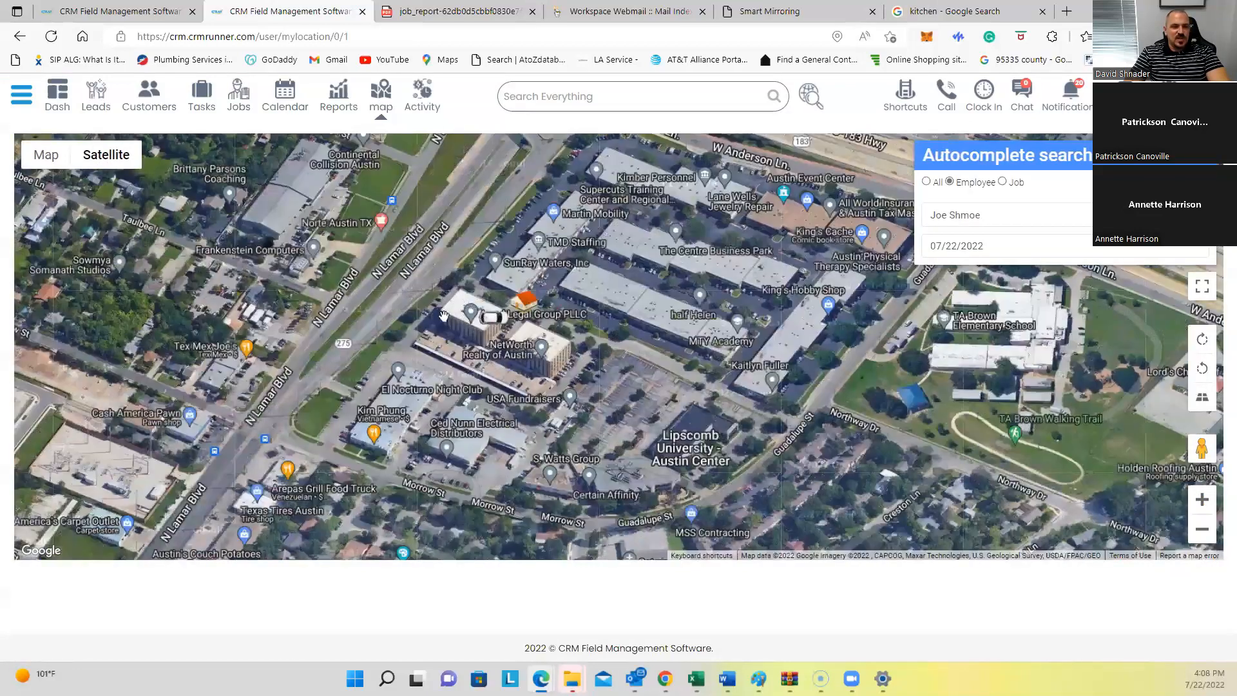
{"action": "scroll", "coordinate": [470, 328], "scroll_direction": "up", "scroll_amount": 1}
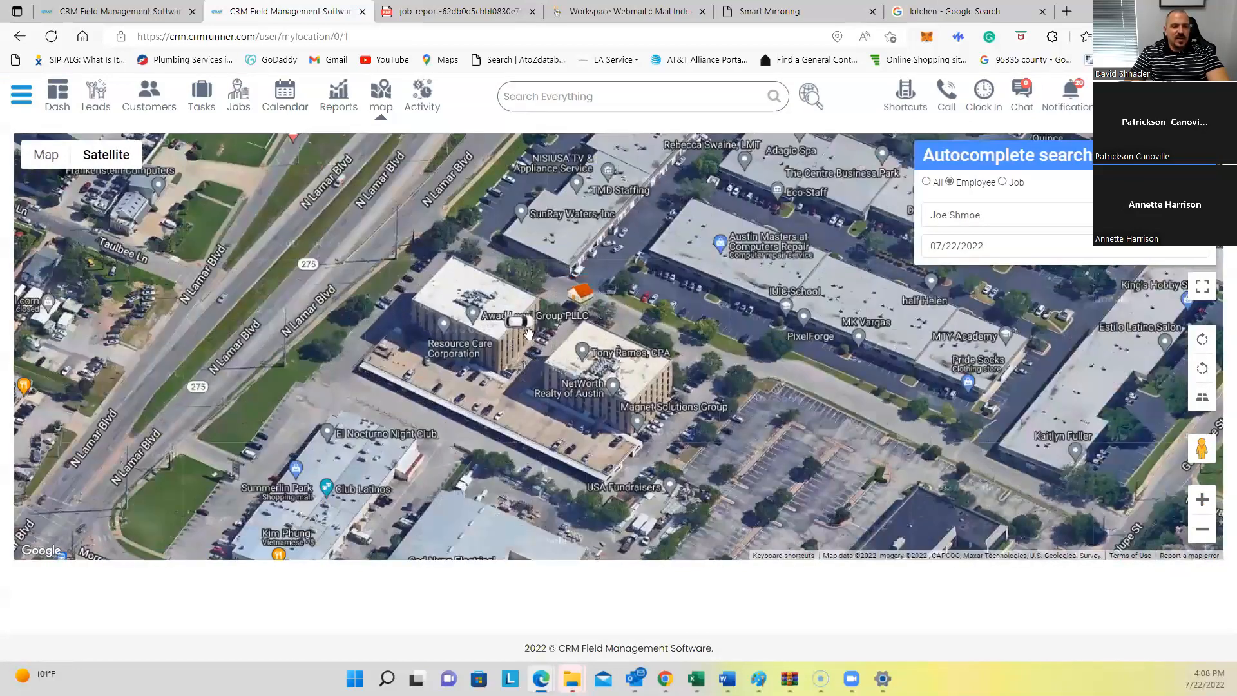
{"action": "scroll", "coordinate": [570, 315], "scroll_direction": "down", "scroll_amount": 1}
{"action": "scroll", "coordinate": [570, 320], "scroll_direction": "up", "scroll_amount": 1}
{"action": "scroll", "coordinate": [569, 320], "scroll_direction": "down", "scroll_amount": 2}
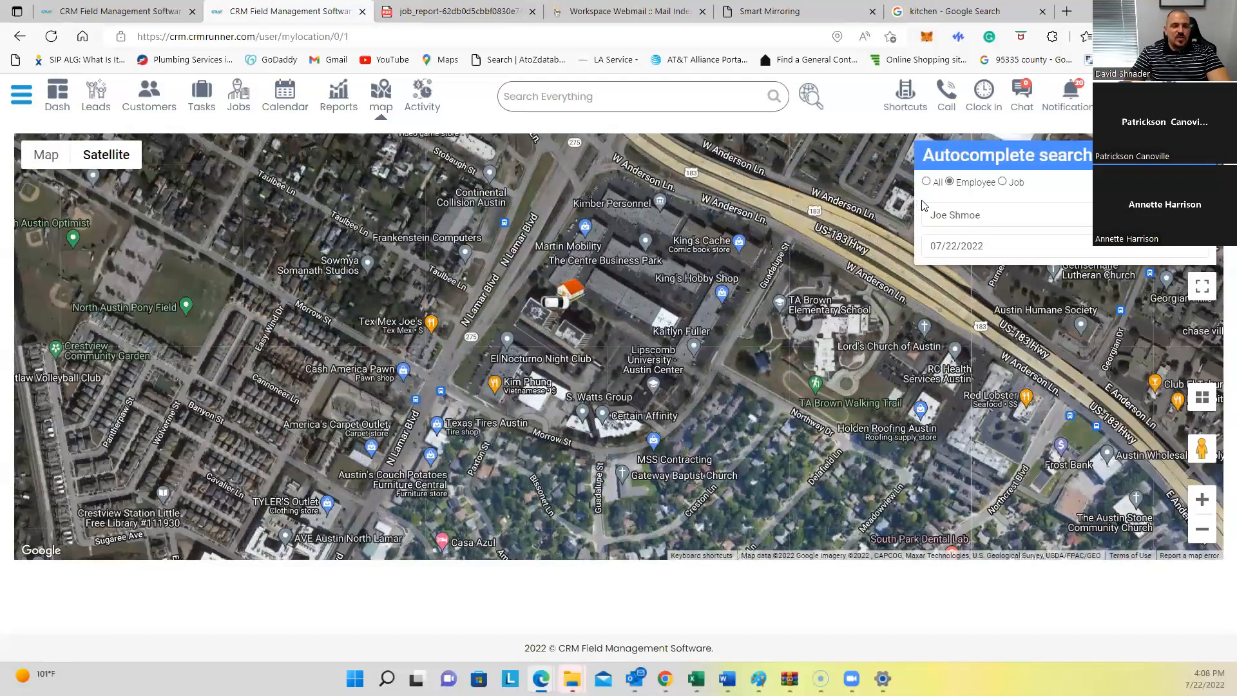
Step: Search location 78754, dismiss the no-details alert, and centre the map on Austin, TX 78754
{"action": "left_click", "coordinate": [926, 182]}
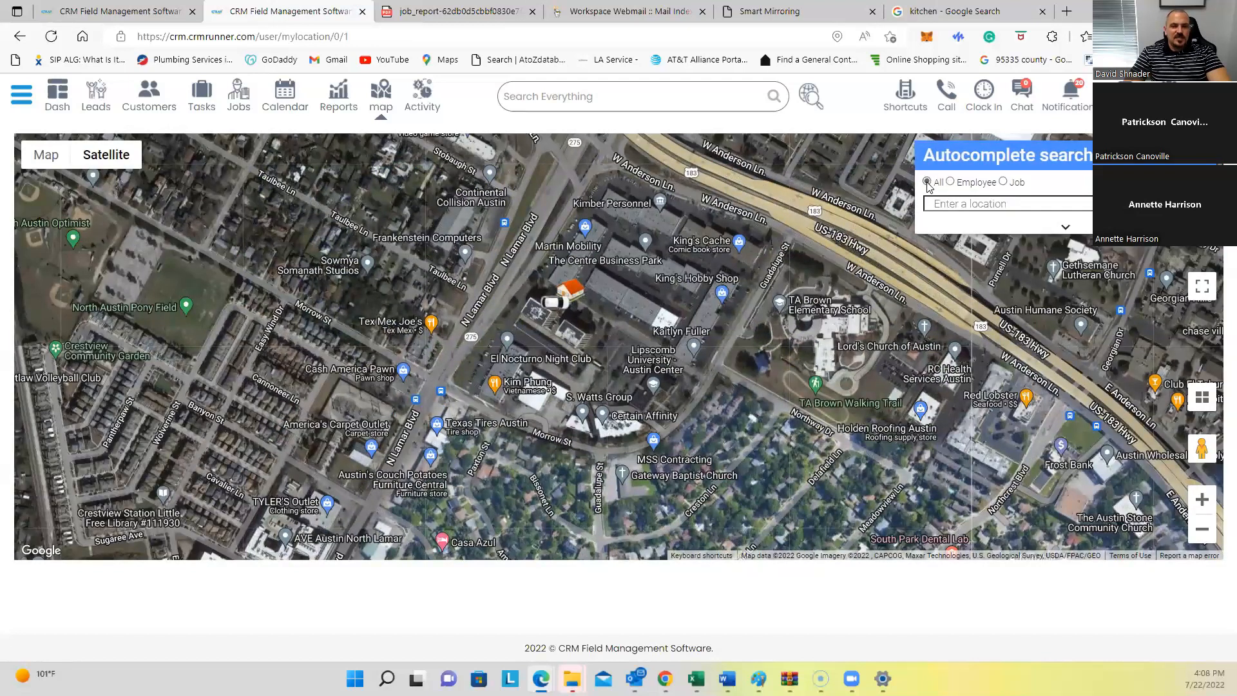
{"action": "left_click", "coordinate": [969, 204]}
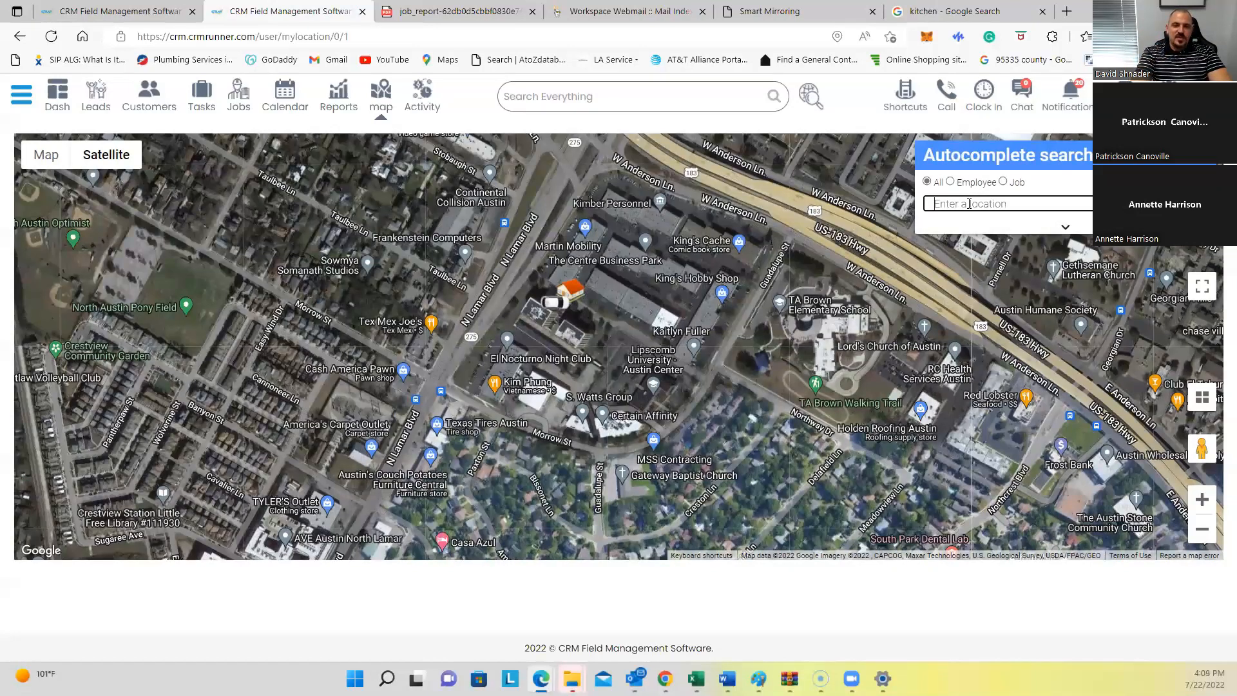
{"action": "type", "text": "78754"}
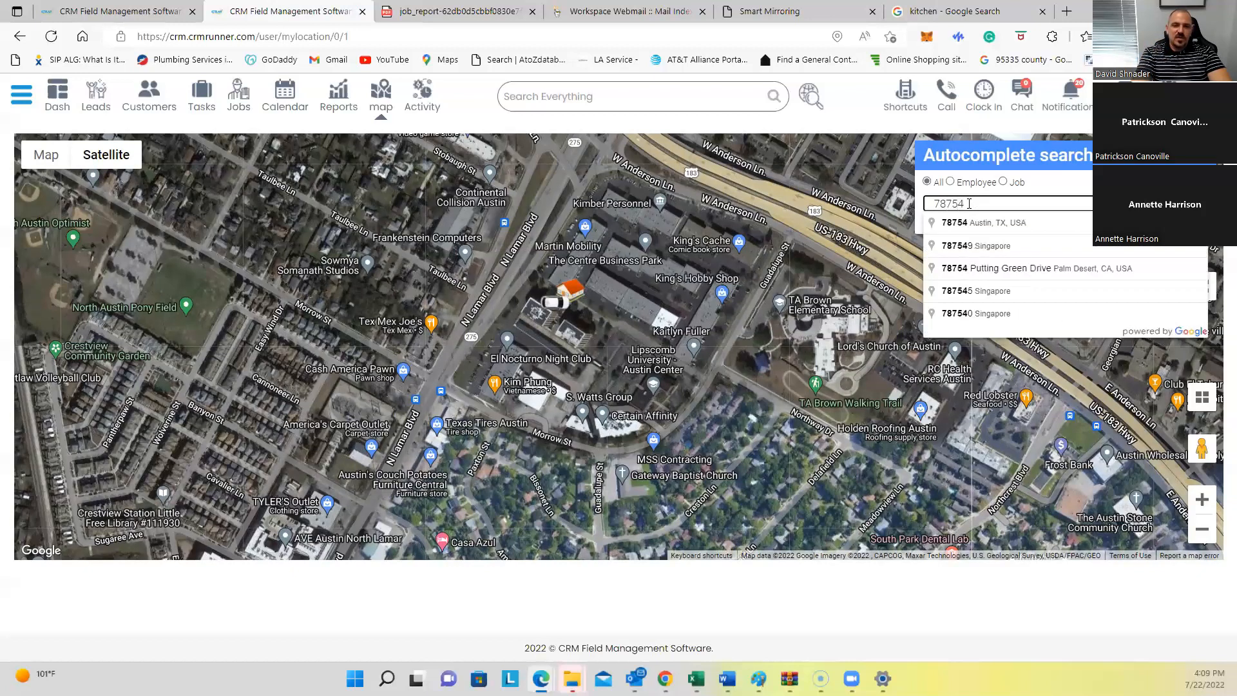
{"action": "key", "text": "Return"}
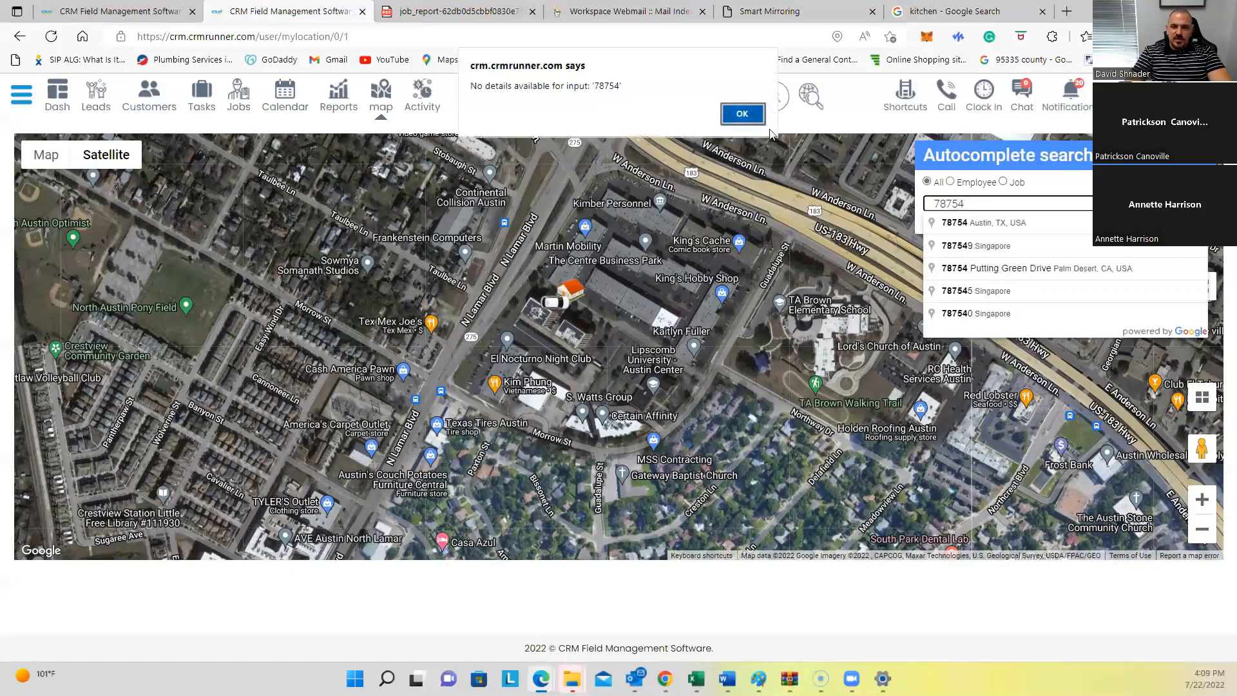
{"action": "left_click", "coordinate": [742, 114]}
{"action": "left_click", "coordinate": [960, 223]}
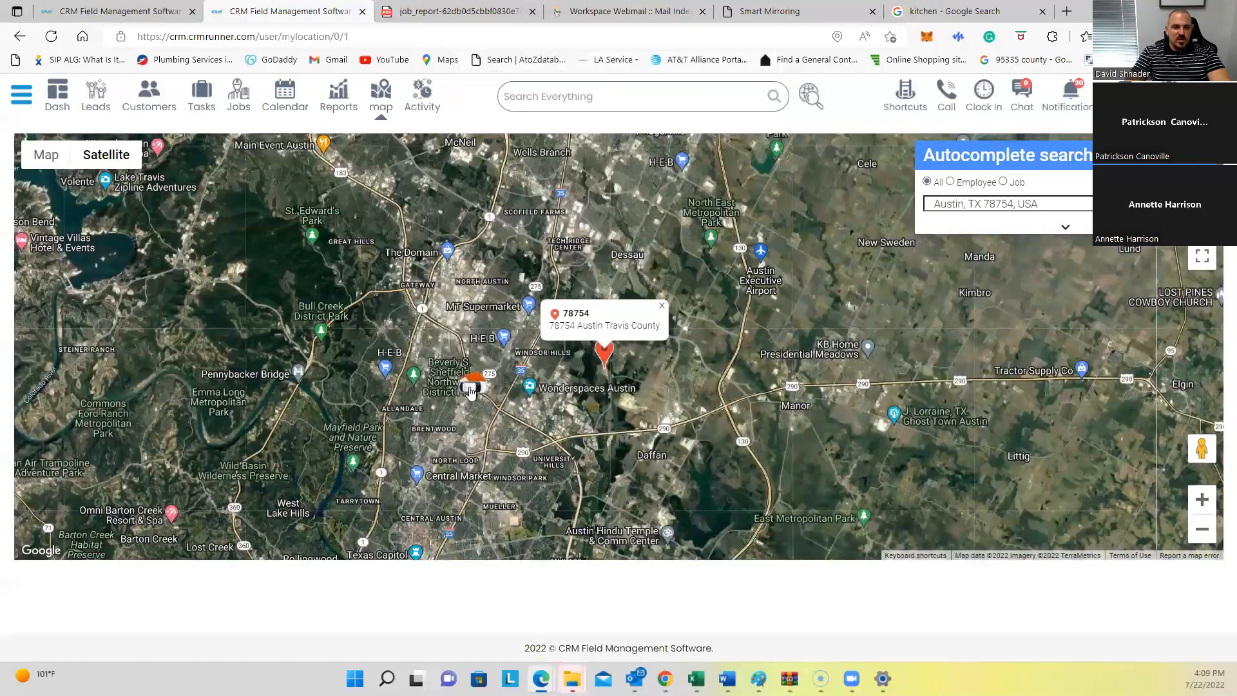
{"action": "mouse_move", "coordinate": [470, 394]}
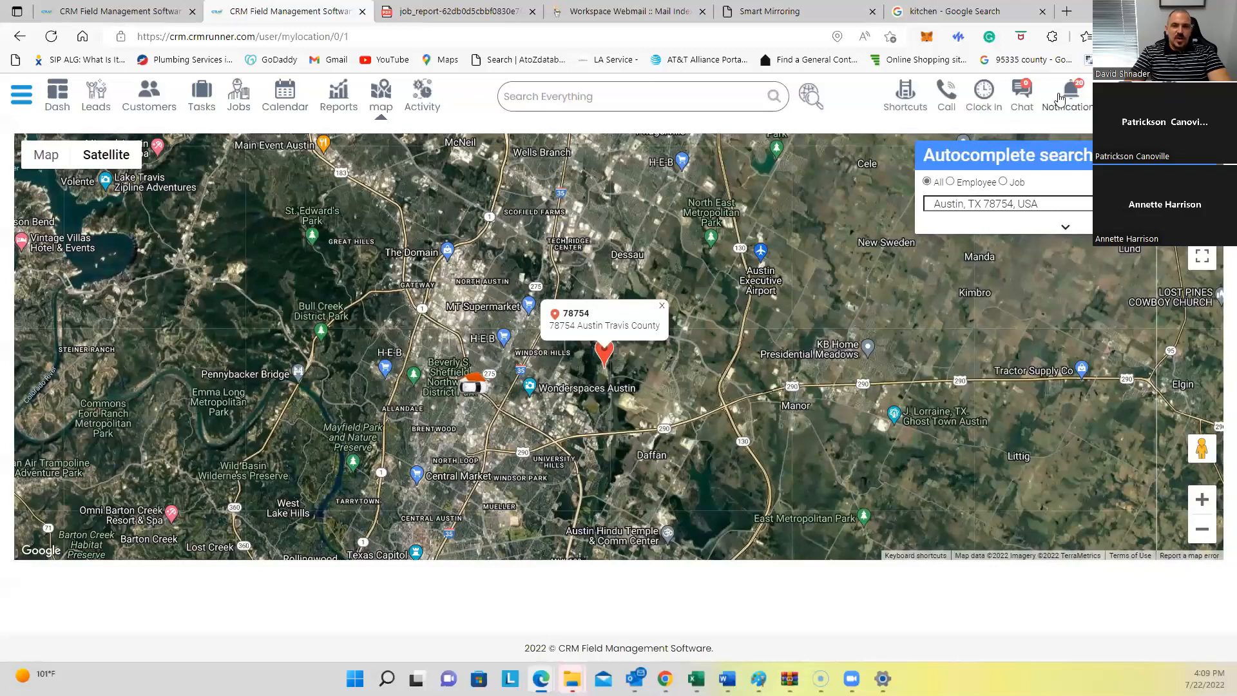
{"action": "left_click", "coordinate": [1024, 95]}
{"action": "left_click", "coordinate": [1076, 183]}
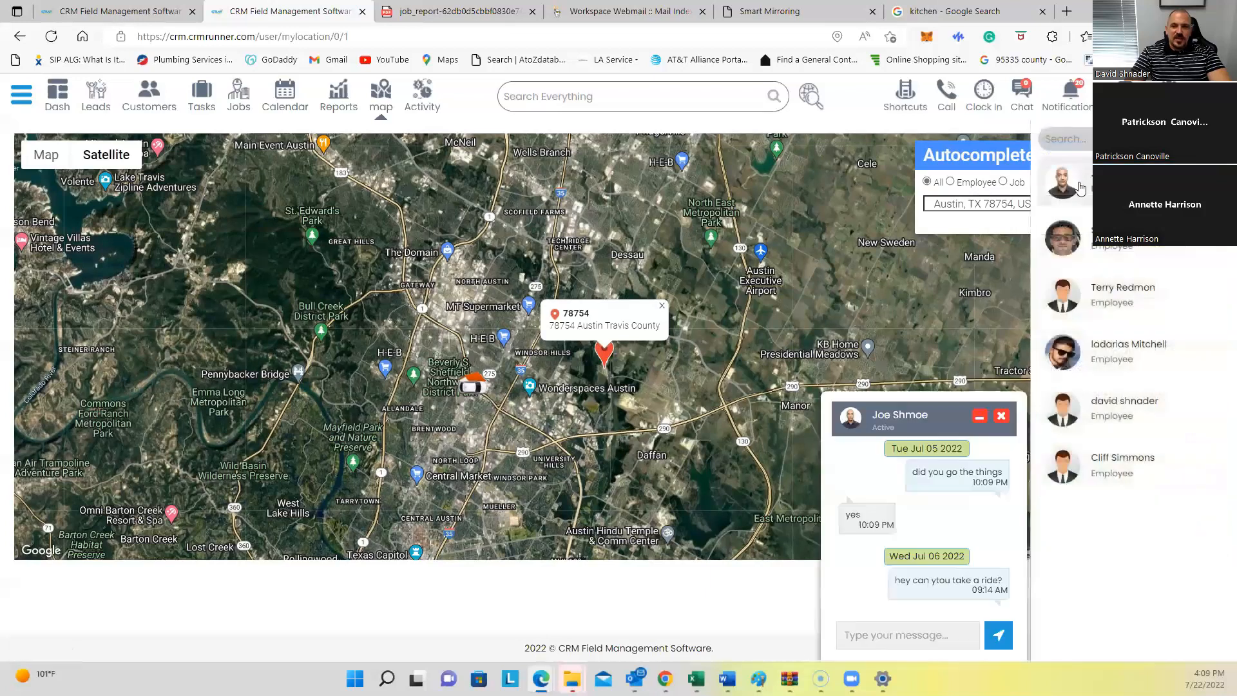
{"action": "left_click", "coordinate": [902, 633]}
{"action": "type", "text": "hey are you close"}
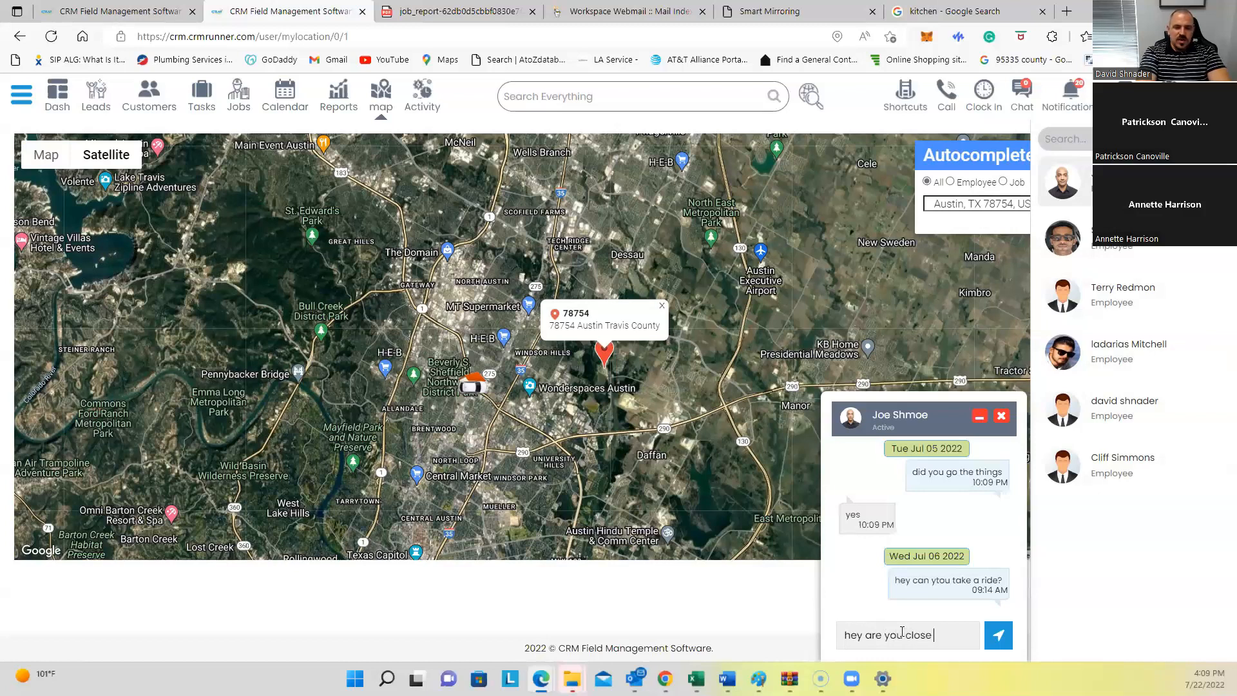
{"action": "key", "text": "BackSpace"}
{"action": "key", "text": "BackSpace"}
{"action": "key", "text": "BackSpace"}
{"action": "key", "text": "BackSpace"}
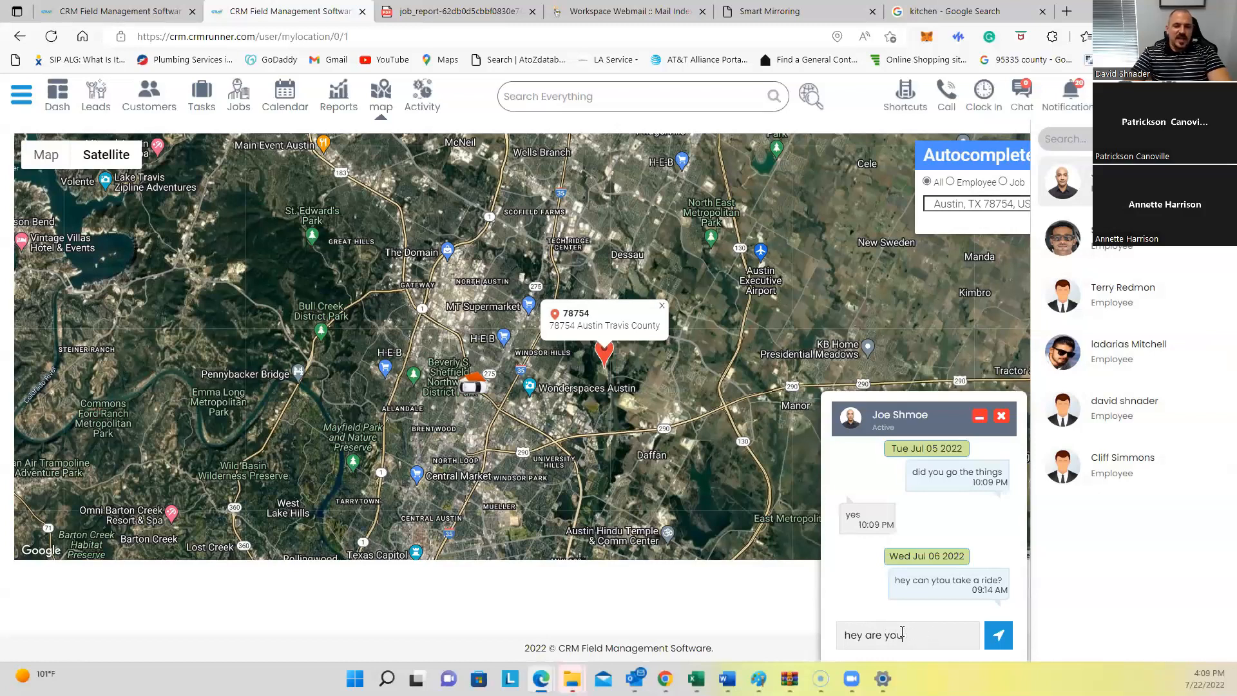
{"action": "left_click", "coordinate": [1001, 416]}
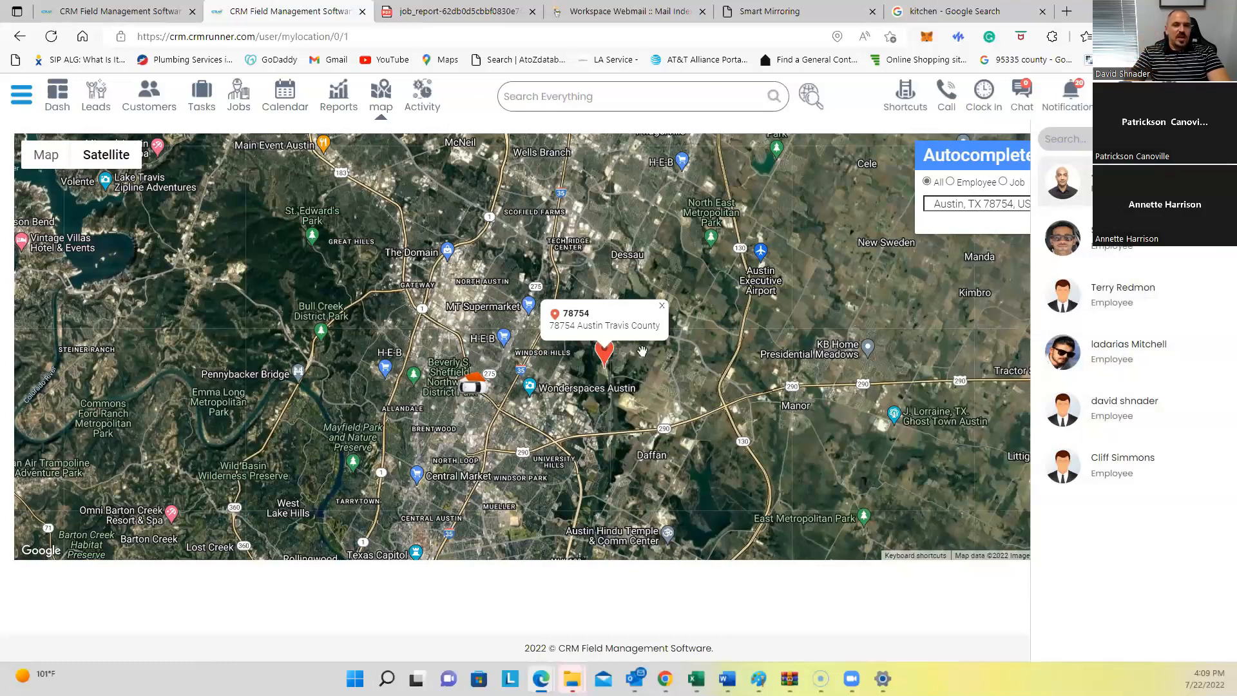
{"action": "left_click", "coordinate": [1021, 93]}
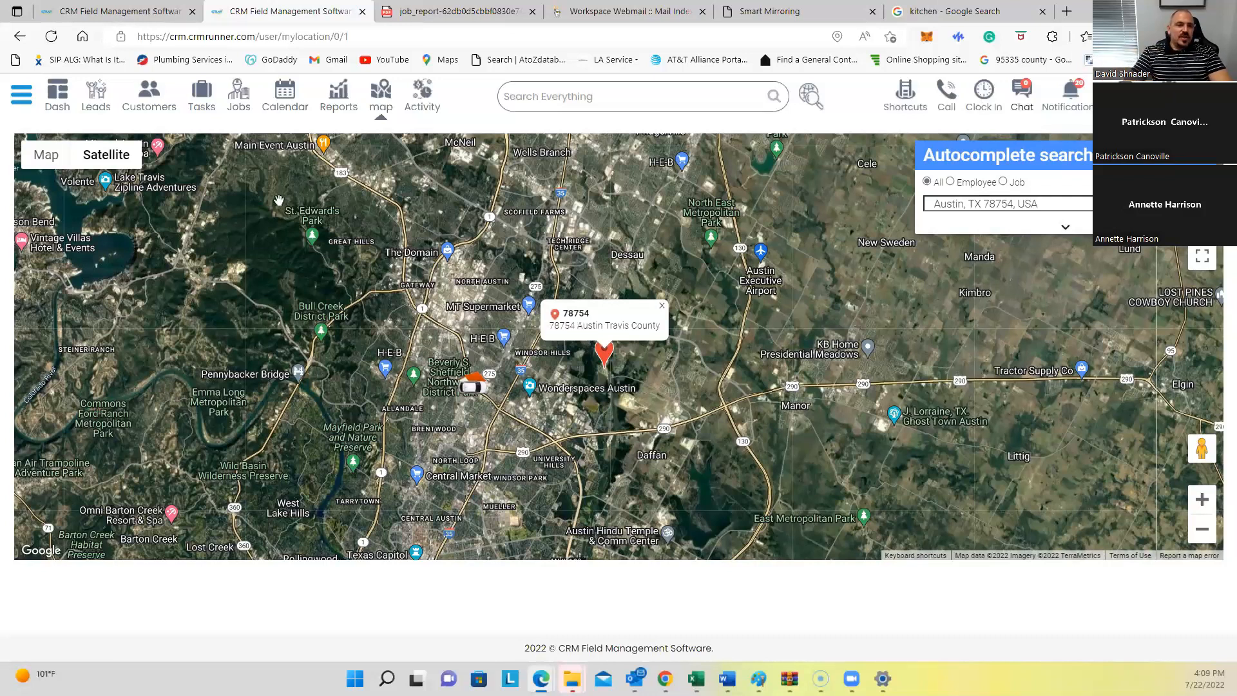
Step: Open Customers, start a call to the first customer's mobile, toggle Message and Call, then close the dialer
{"action": "left_click", "coordinate": [153, 97]}
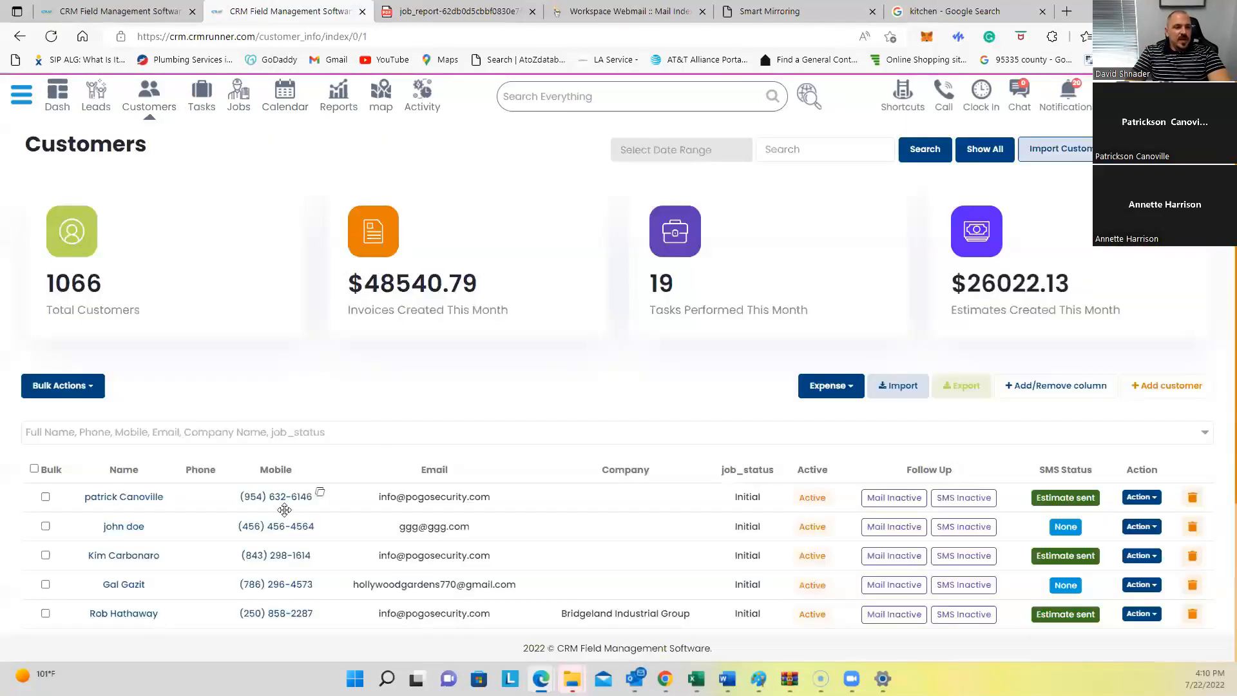
{"action": "scroll", "coordinate": [286, 517], "scroll_direction": "down", "scroll_amount": 3}
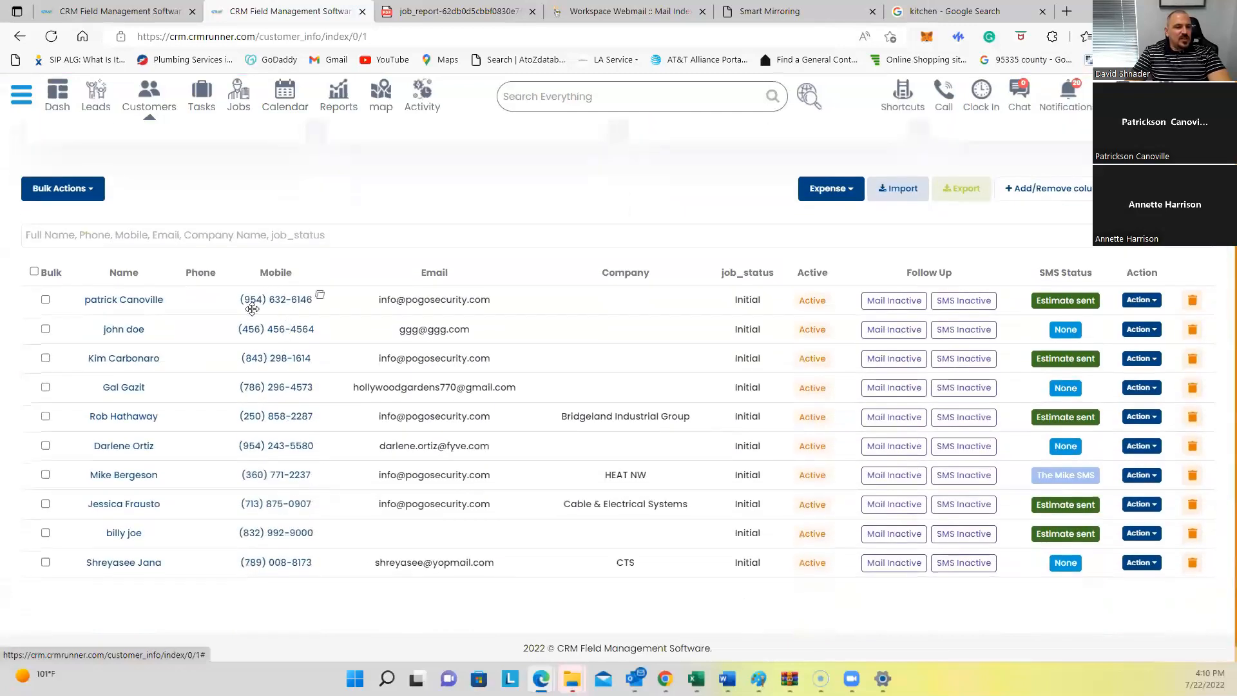
{"action": "left_click", "coordinate": [271, 300]}
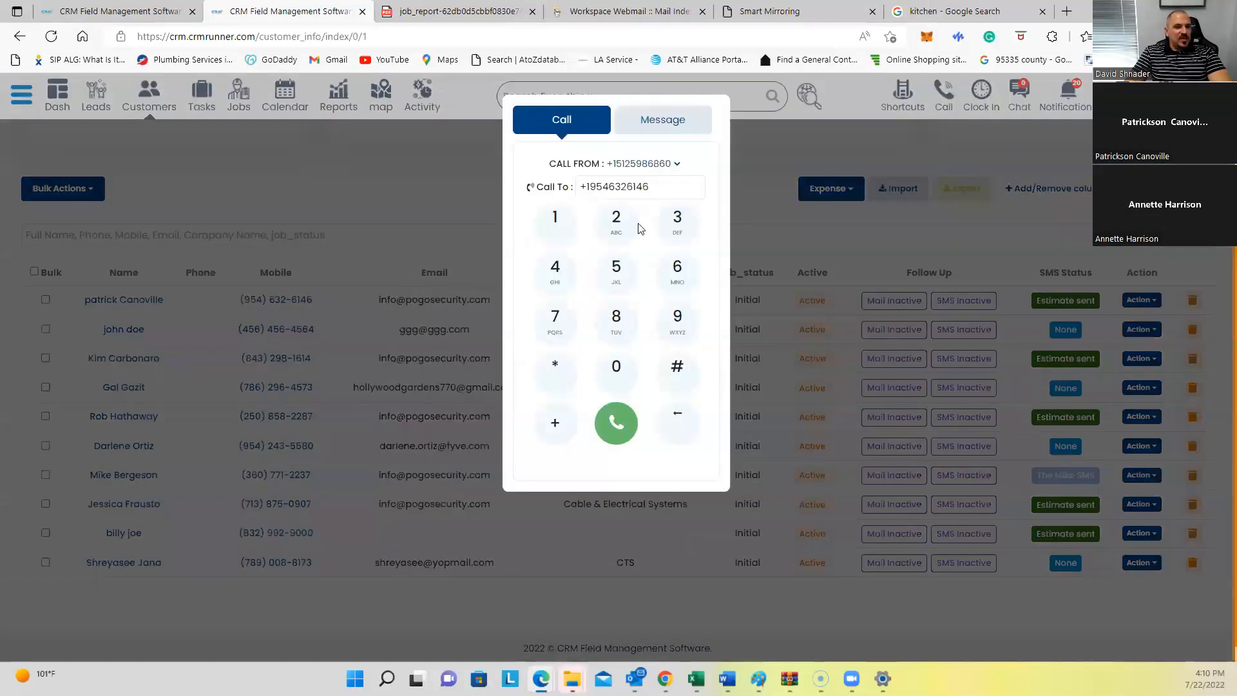
{"action": "left_click", "coordinate": [676, 129]}
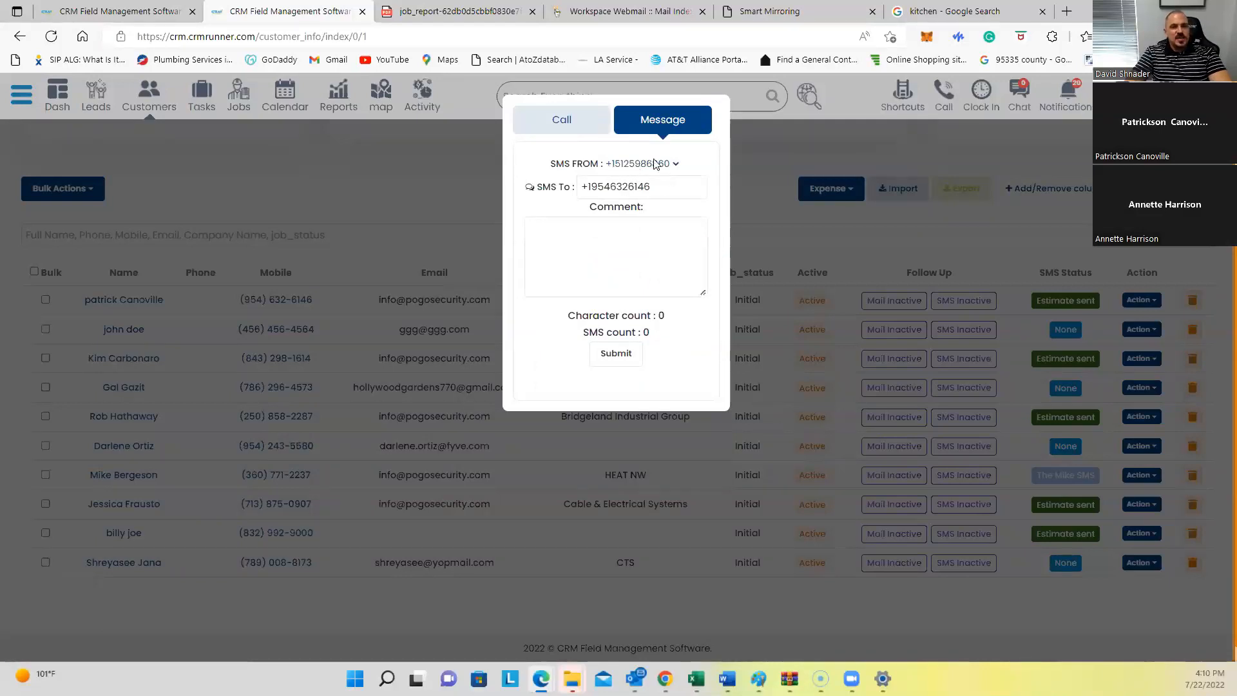
{"action": "left_click", "coordinate": [596, 128]}
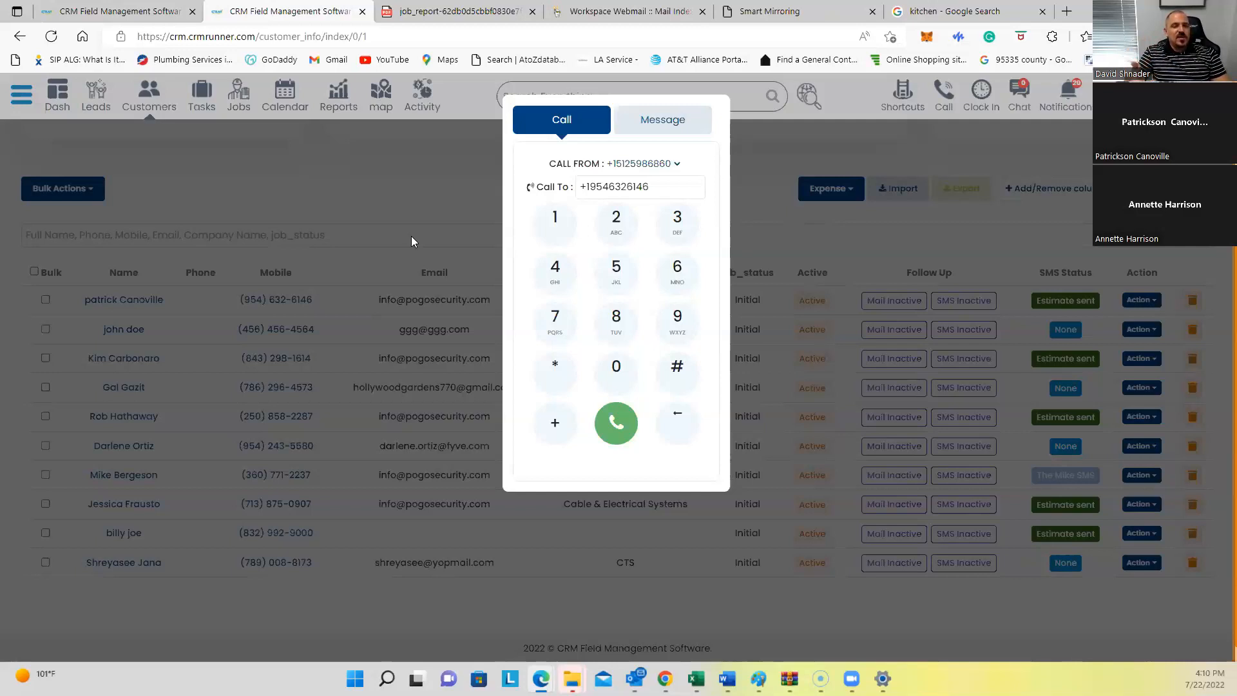
{"action": "left_click", "coordinate": [800, 365]}
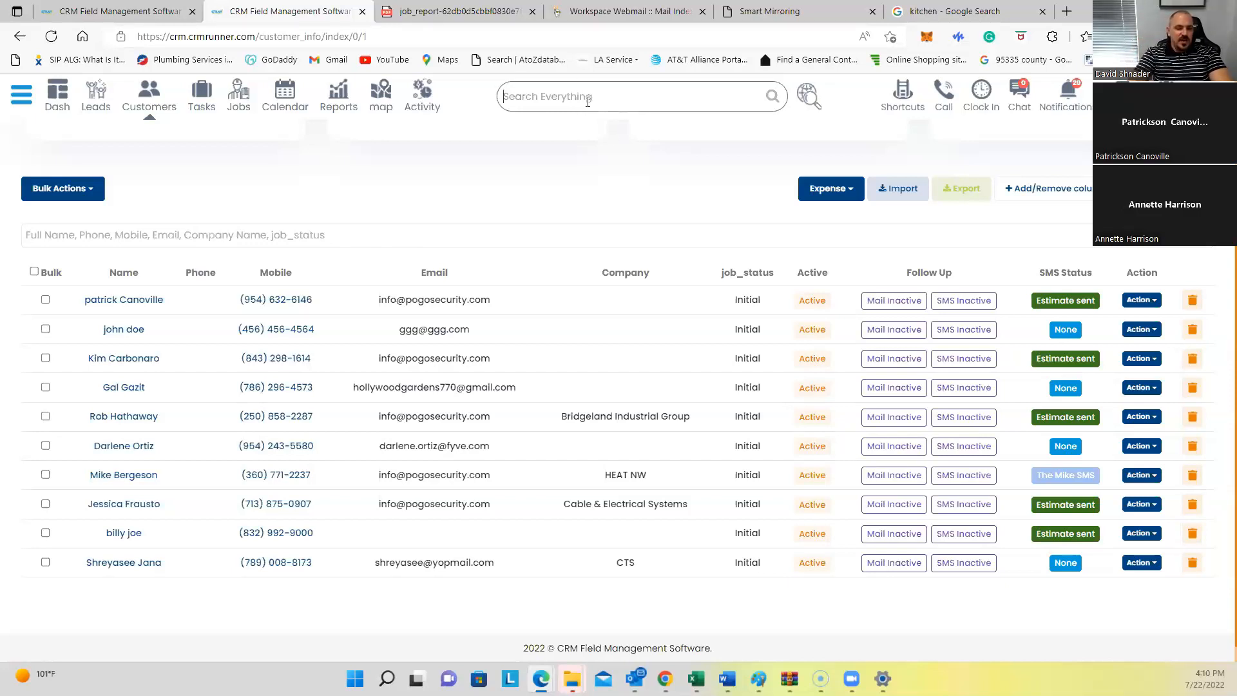
Step: Search Everything for the customer's first name and open their record
{"action": "type", "text": "david"}
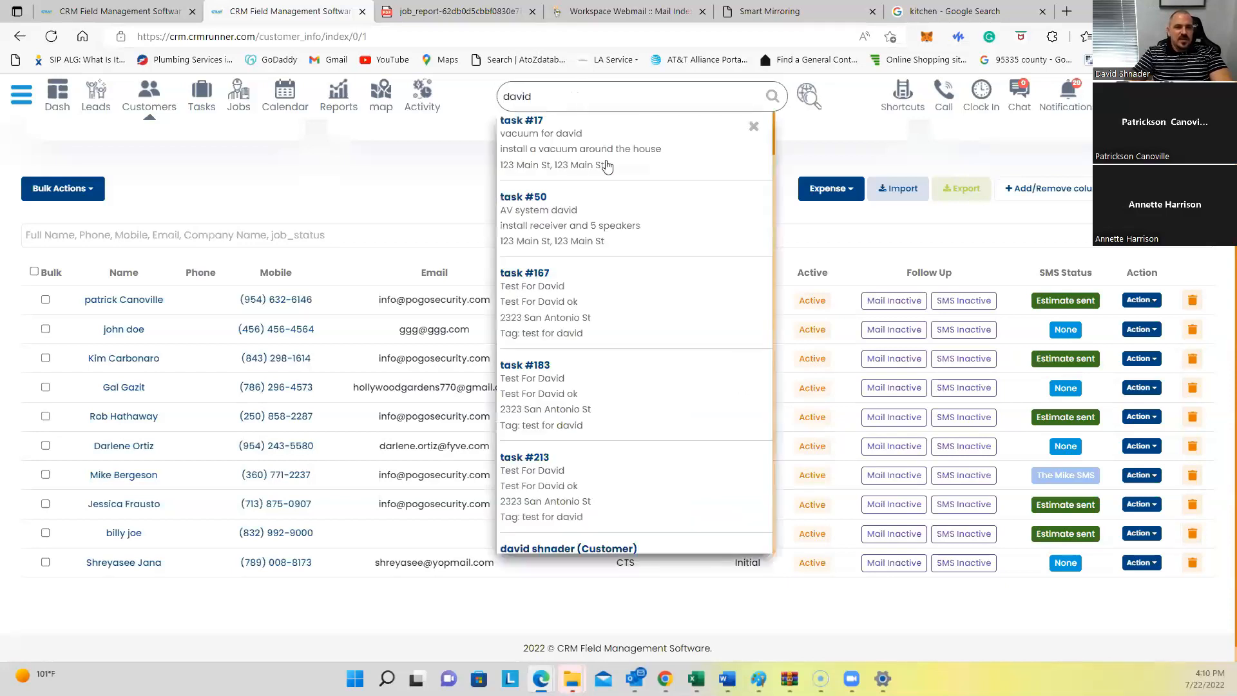
{"action": "scroll", "coordinate": [576, 364], "scroll_direction": "down", "scroll_amount": 3}
{"action": "left_click", "coordinate": [573, 389]}
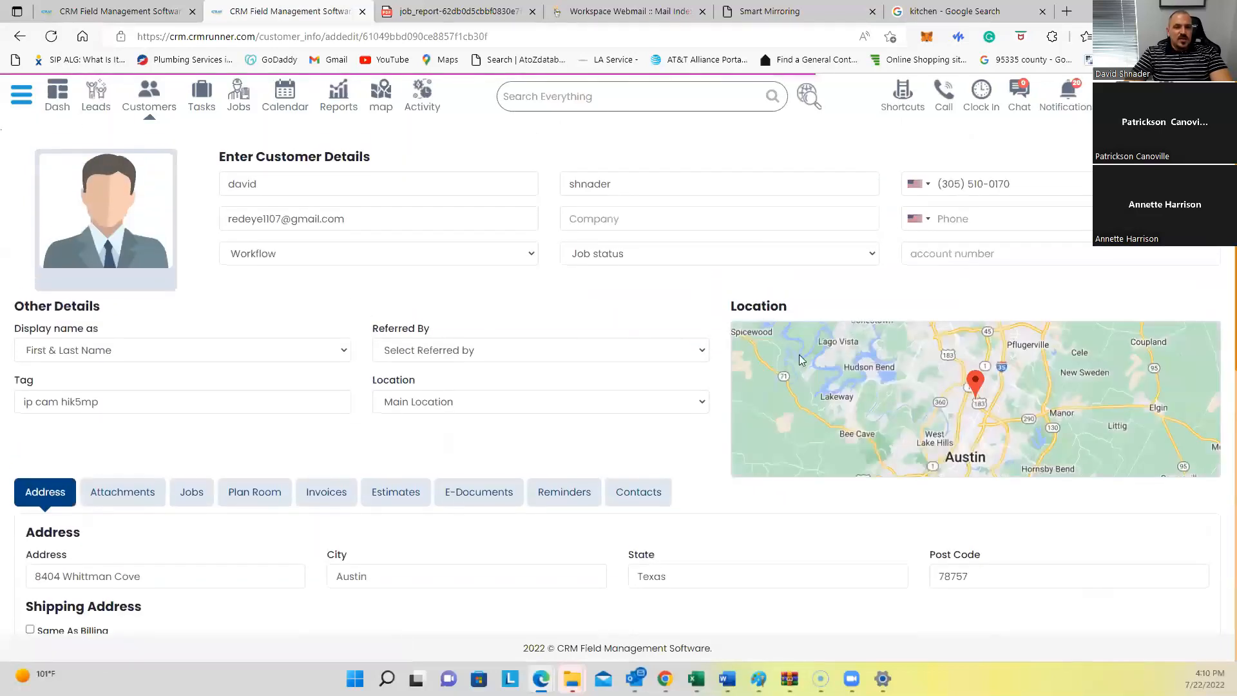
{"action": "scroll", "coordinate": [509, 279], "scroll_direction": "down", "scroll_amount": 2}
{"action": "scroll", "coordinate": [509, 279], "scroll_direction": "down", "scroll_amount": 3}
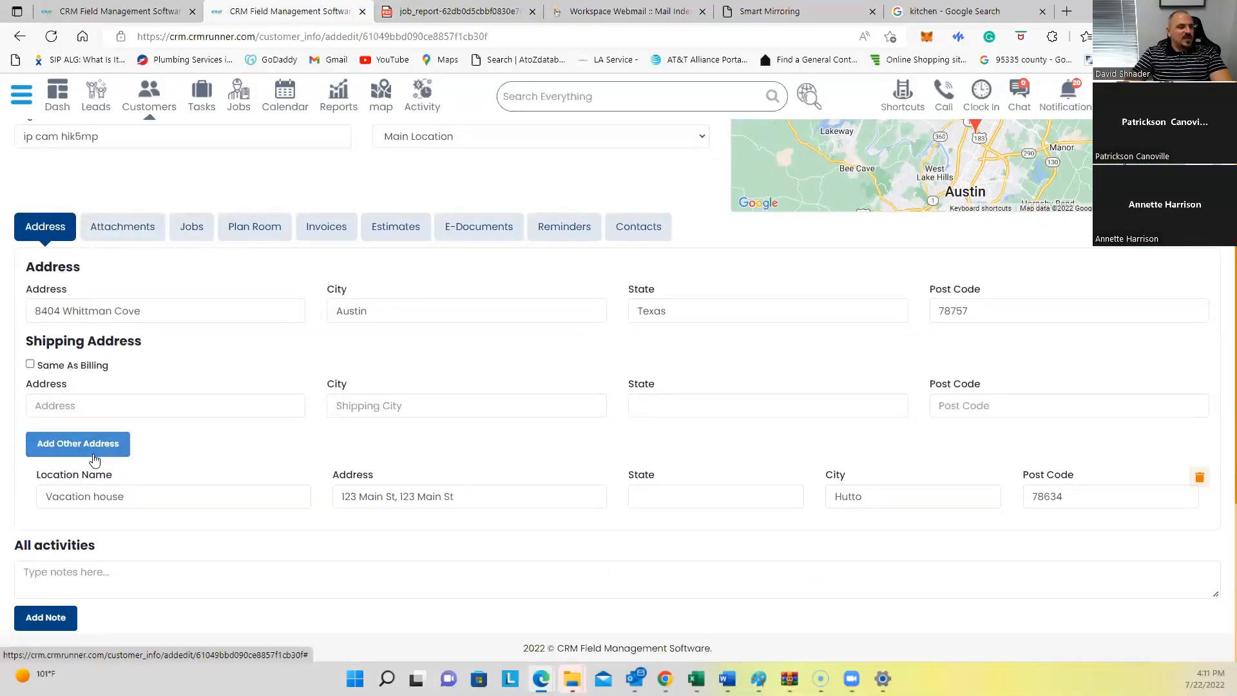
Step: Select the billing street address and Vacation house location, then show Attachments
{"action": "triple_click", "coordinate": [135, 312]}
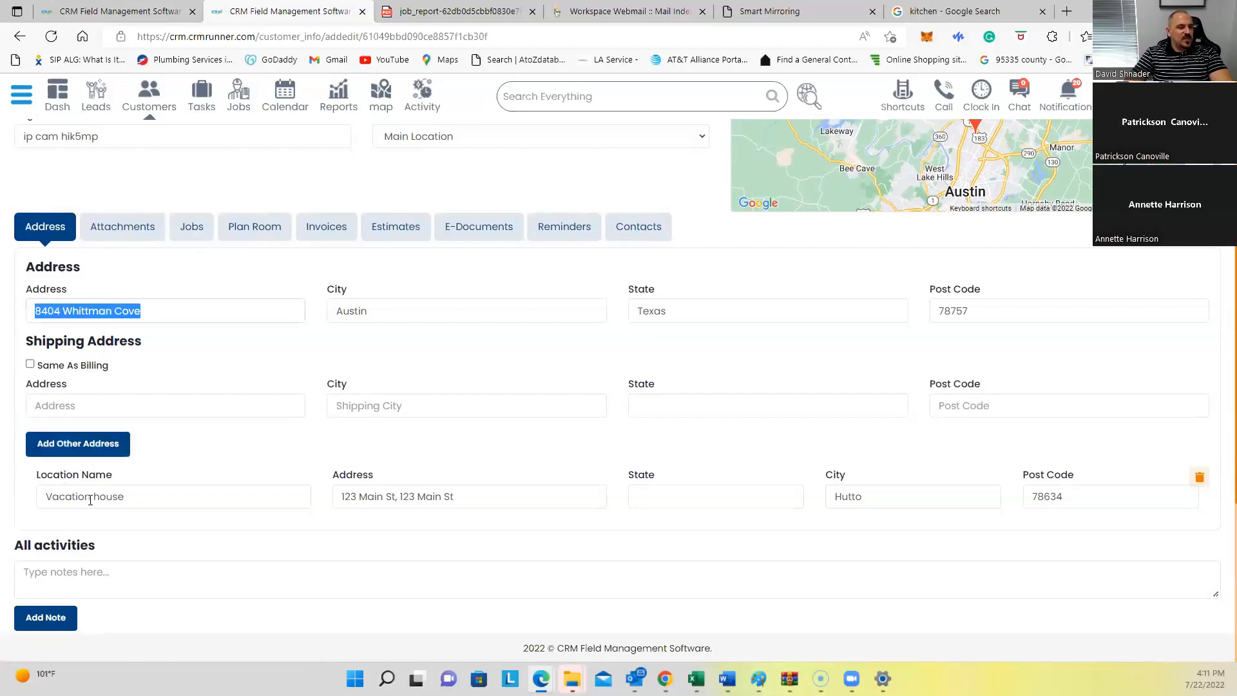
{"action": "left_click_drag", "start_coordinate": [156, 491], "coordinate": [27, 491]}
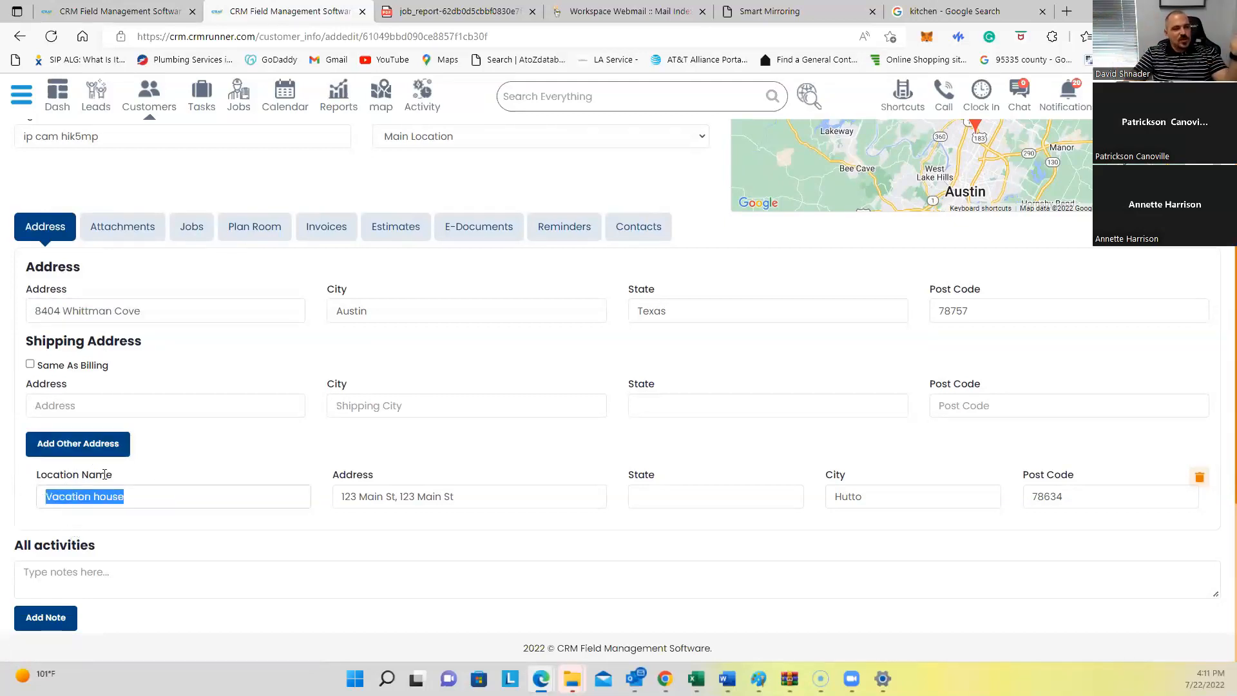
{"action": "left_click", "coordinate": [119, 227]}
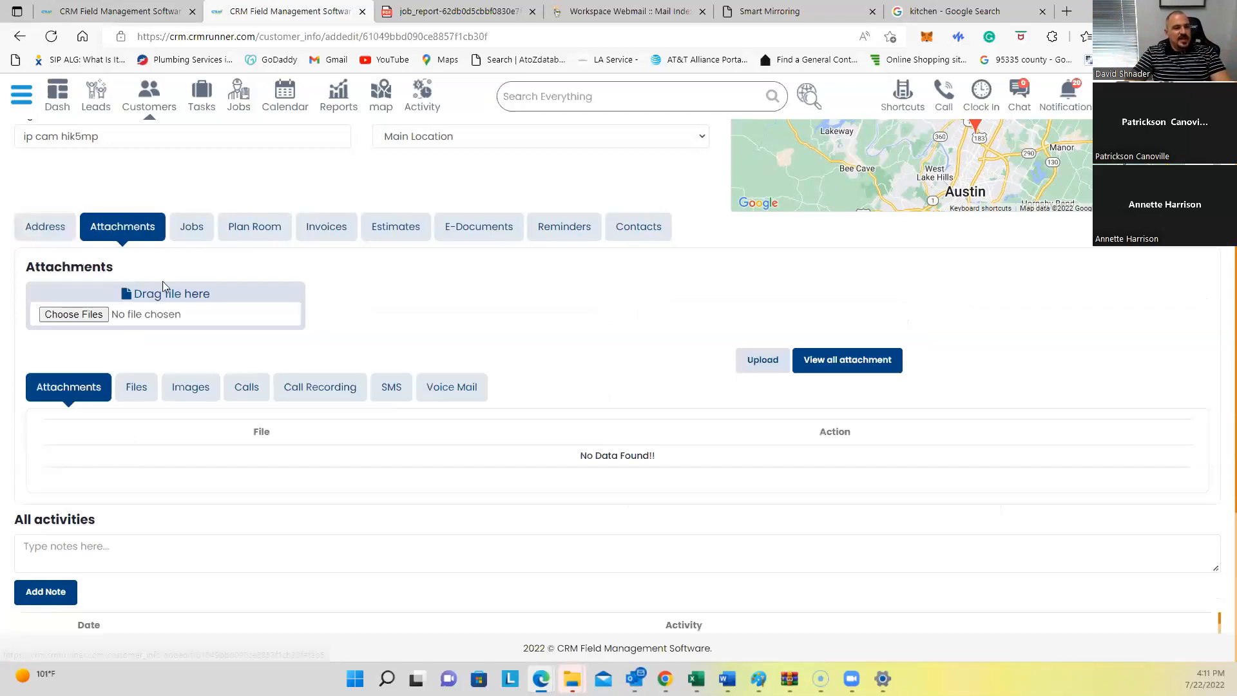
Step: Browse the customer's Images, Calls, Call Recording, SMS and Voice Mail tabs, ending on Jobs
{"action": "left_click", "coordinate": [182, 391]}
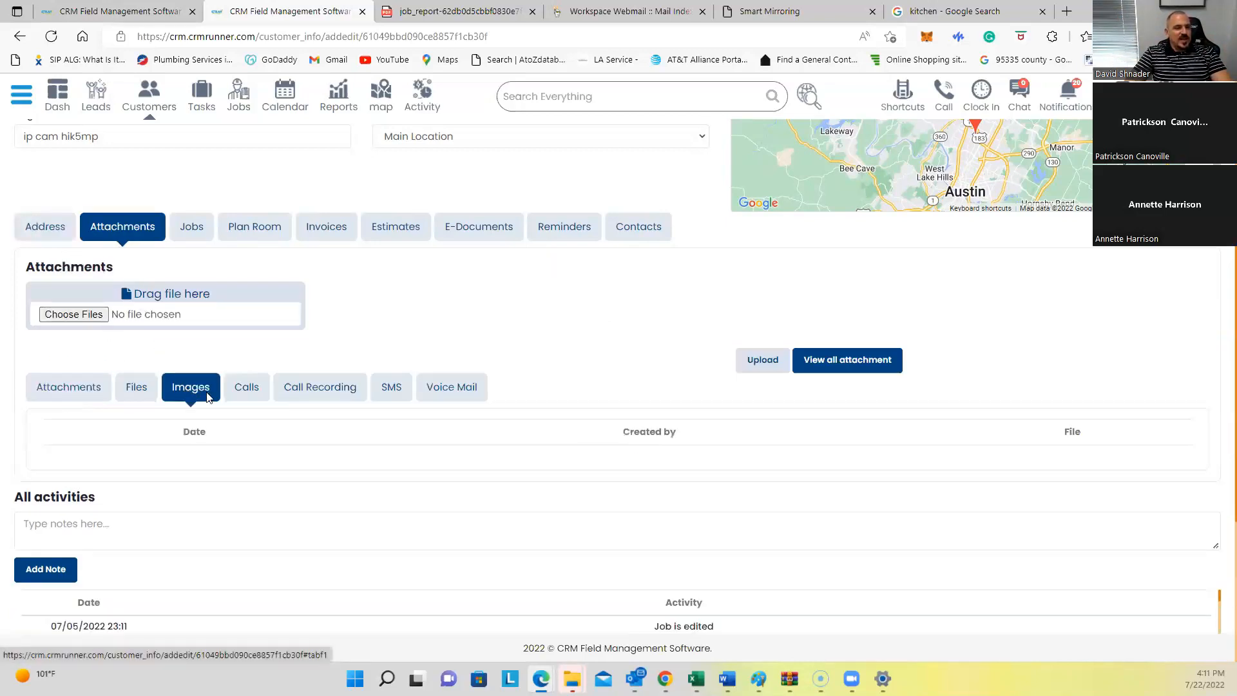
{"action": "left_click", "coordinate": [241, 394]}
{"action": "scroll", "coordinate": [225, 380], "scroll_direction": "down", "scroll_amount": 3}
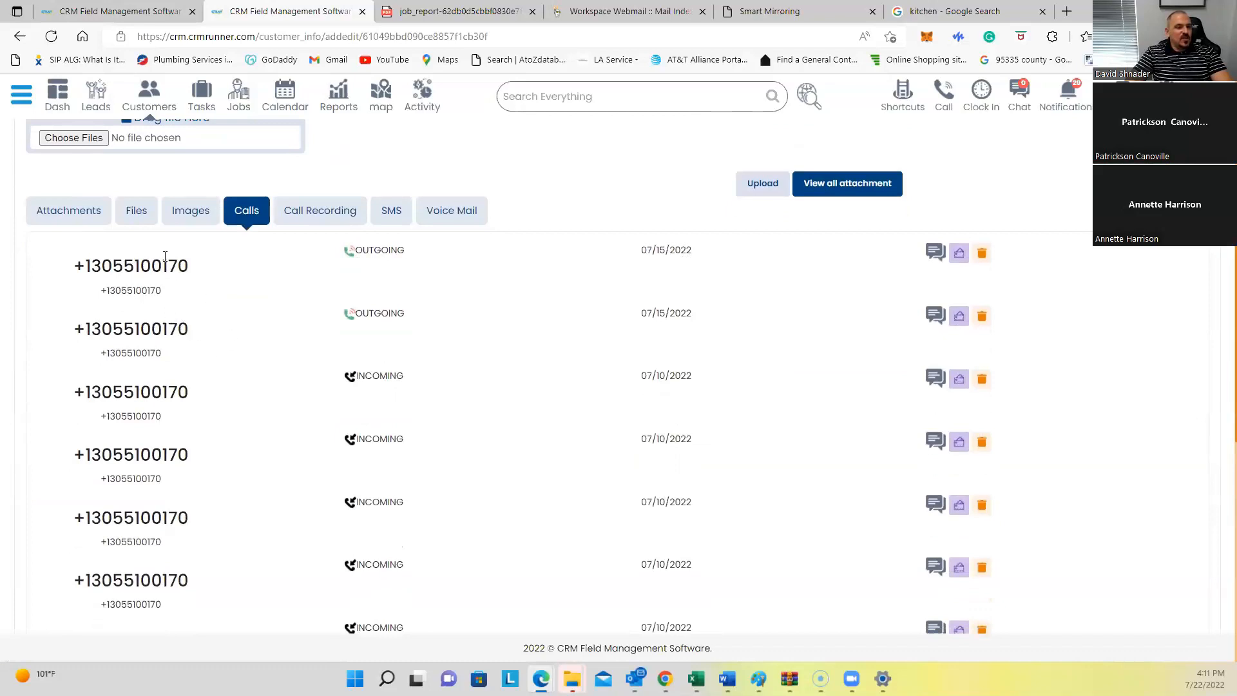
{"action": "scroll", "coordinate": [171, 561], "scroll_direction": "up", "scroll_amount": 3}
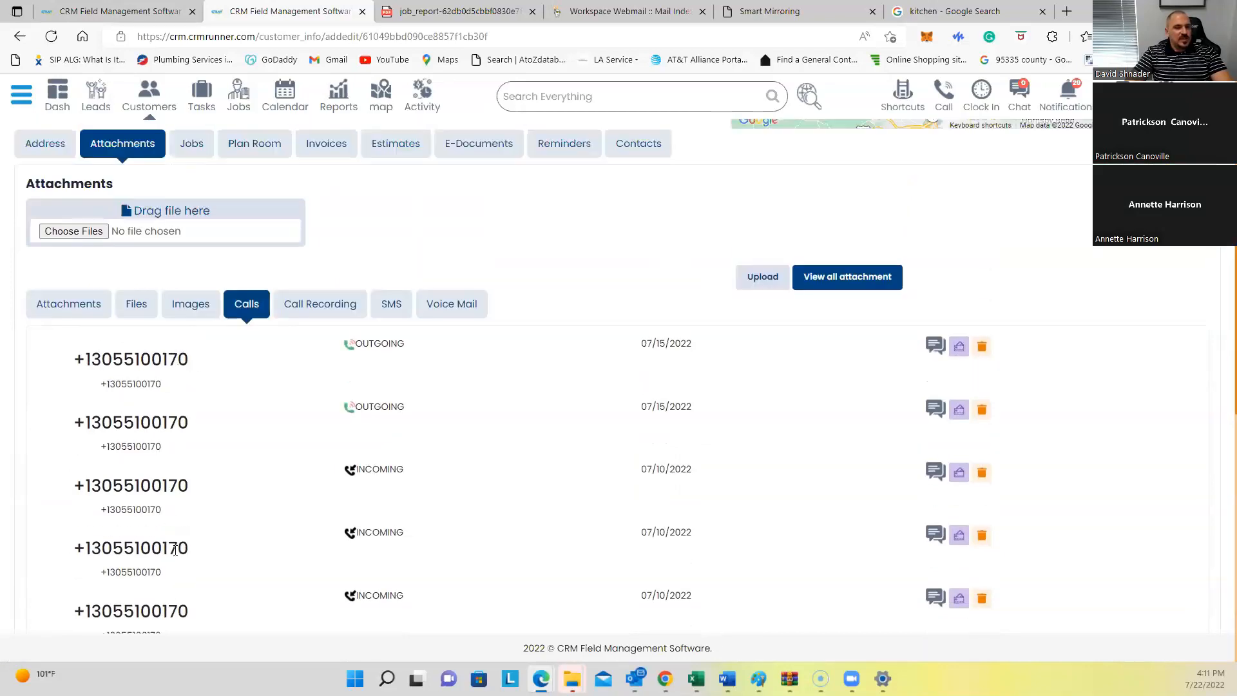
{"action": "left_click", "coordinate": [325, 386]}
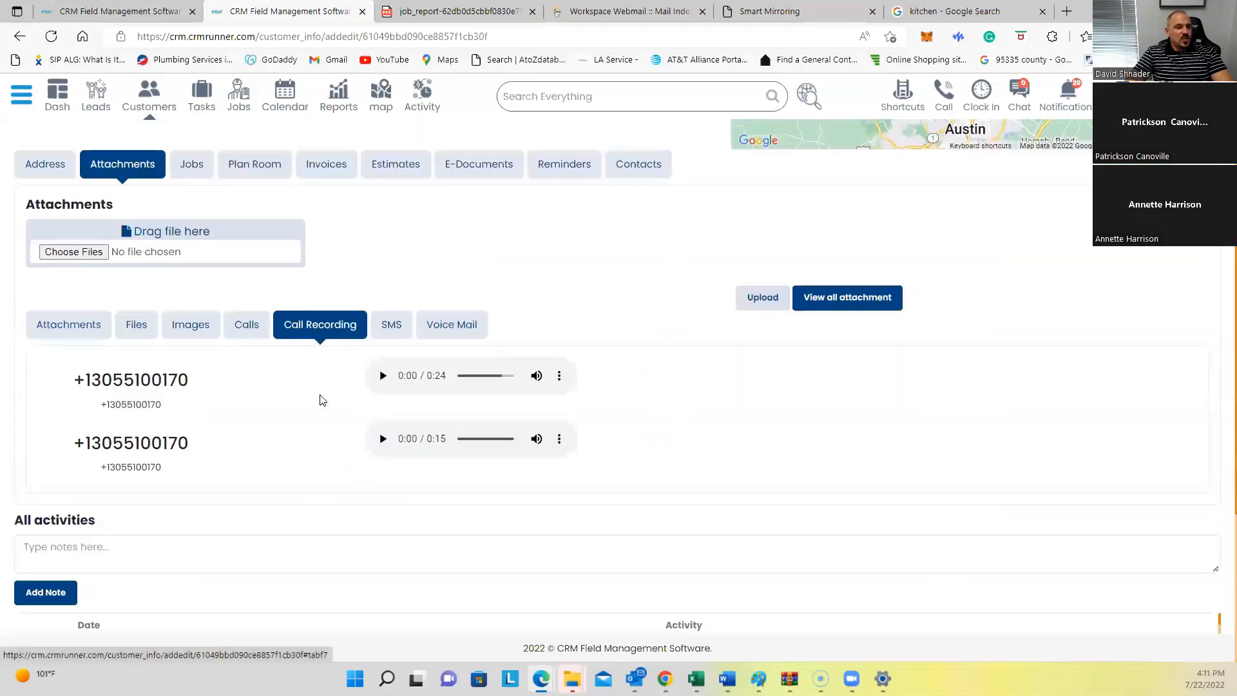
{"action": "left_click", "coordinate": [387, 298]}
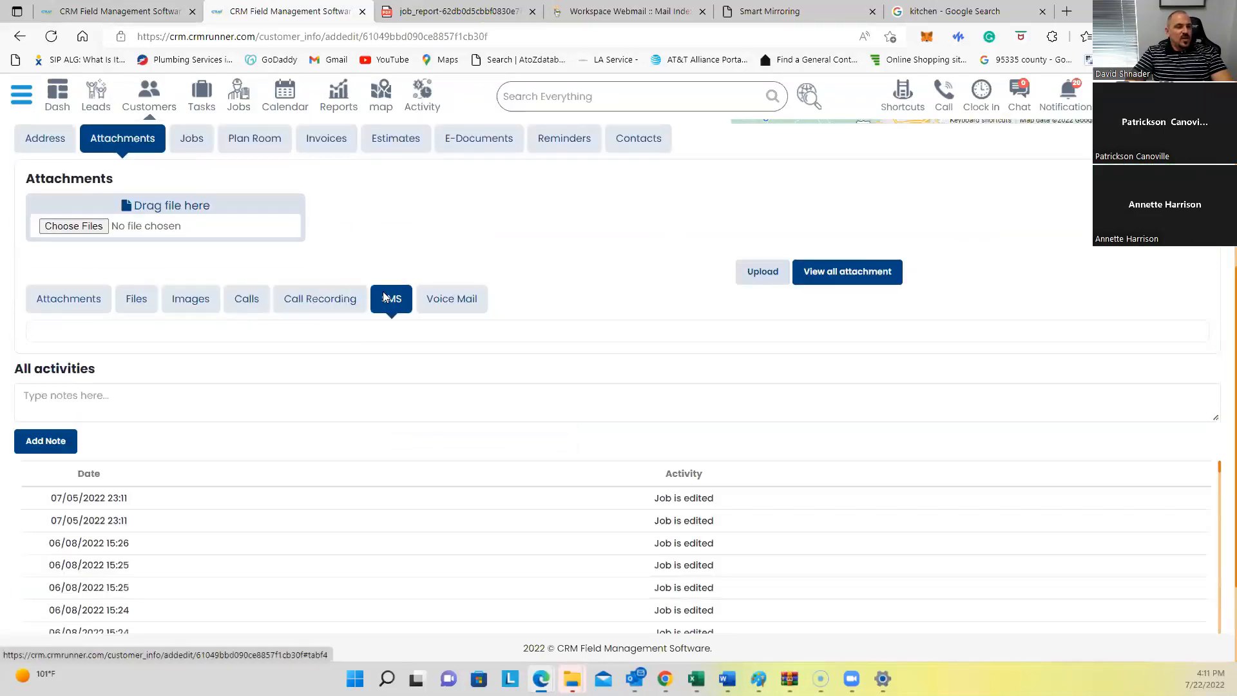
{"action": "left_click", "coordinate": [451, 301]}
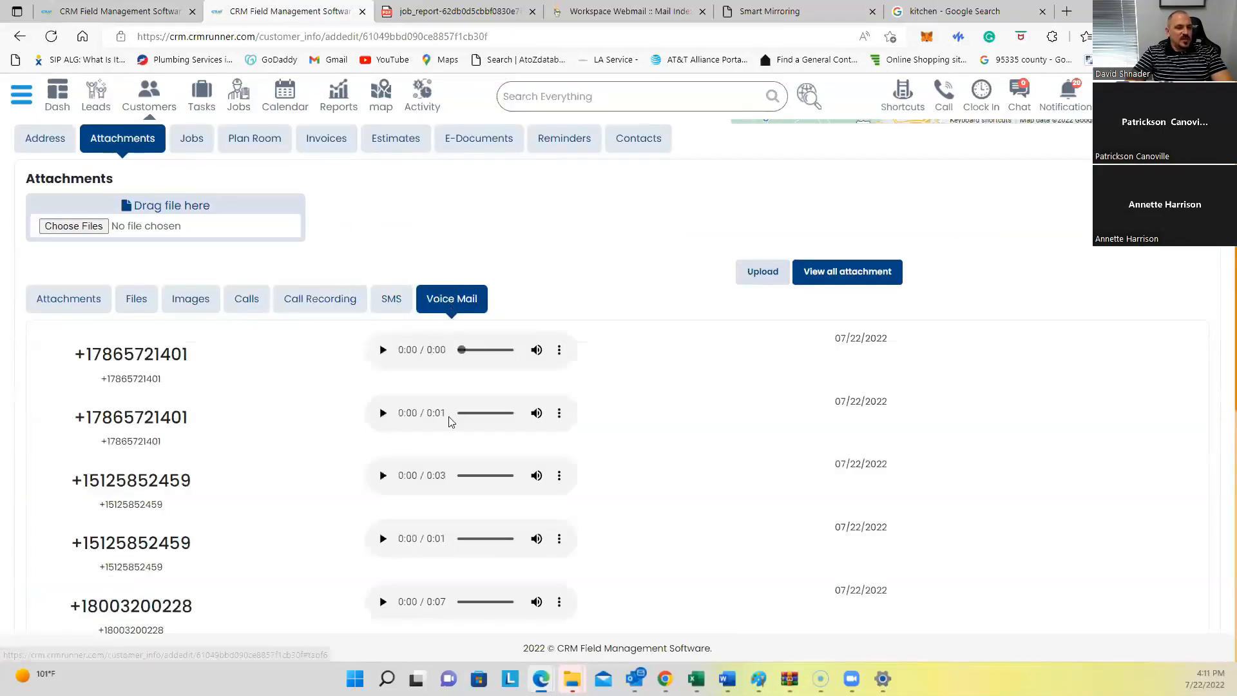
{"action": "left_click", "coordinate": [189, 143]}
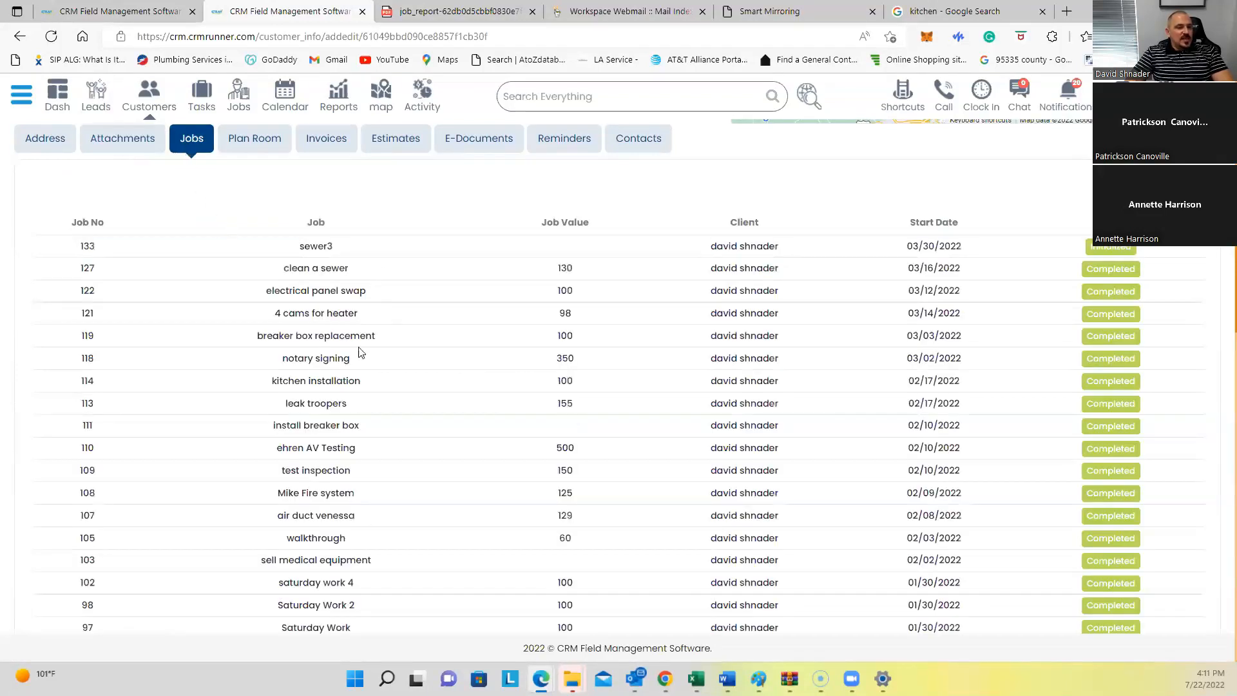
Step: View the customer's Plan Room, Invoices, Estimates, E-Documents, Reminders and Contacts tabs
{"action": "scroll", "coordinate": [377, 348], "scroll_direction": "down", "scroll_amount": 6}
{"action": "scroll", "coordinate": [382, 347], "scroll_direction": "up", "scroll_amount": 10}
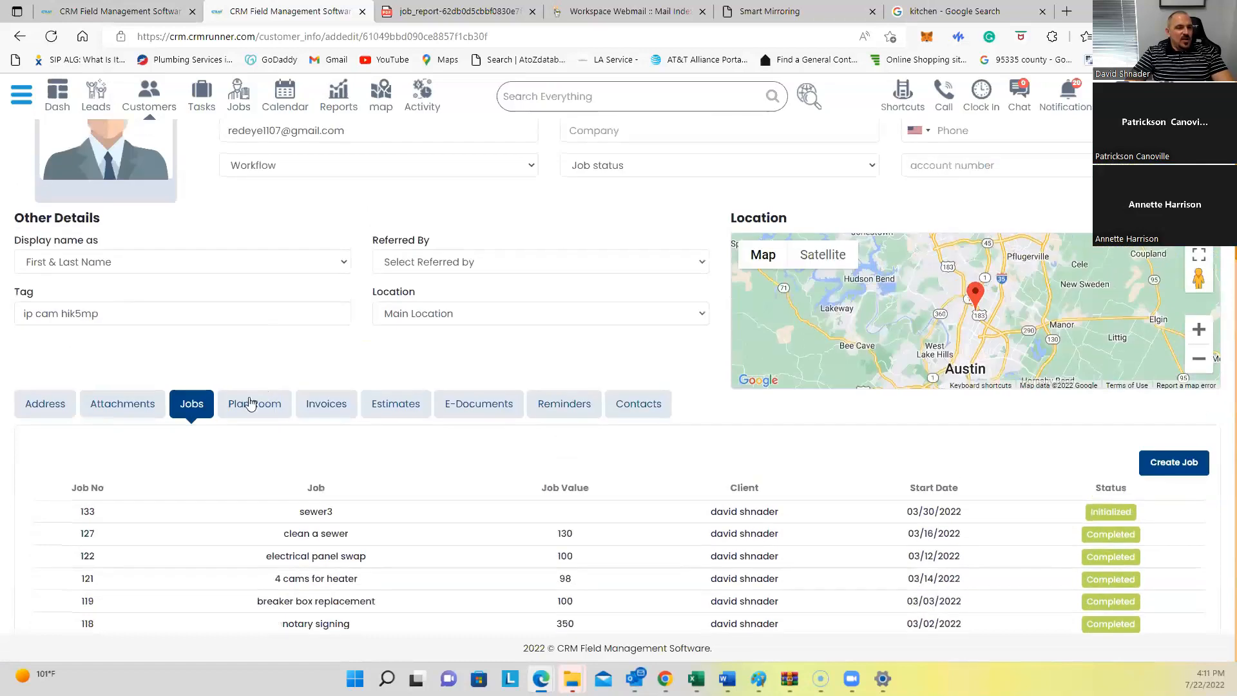
{"action": "left_click", "coordinate": [257, 403]}
{"action": "scroll", "coordinate": [279, 401], "scroll_direction": "down", "scroll_amount": 2}
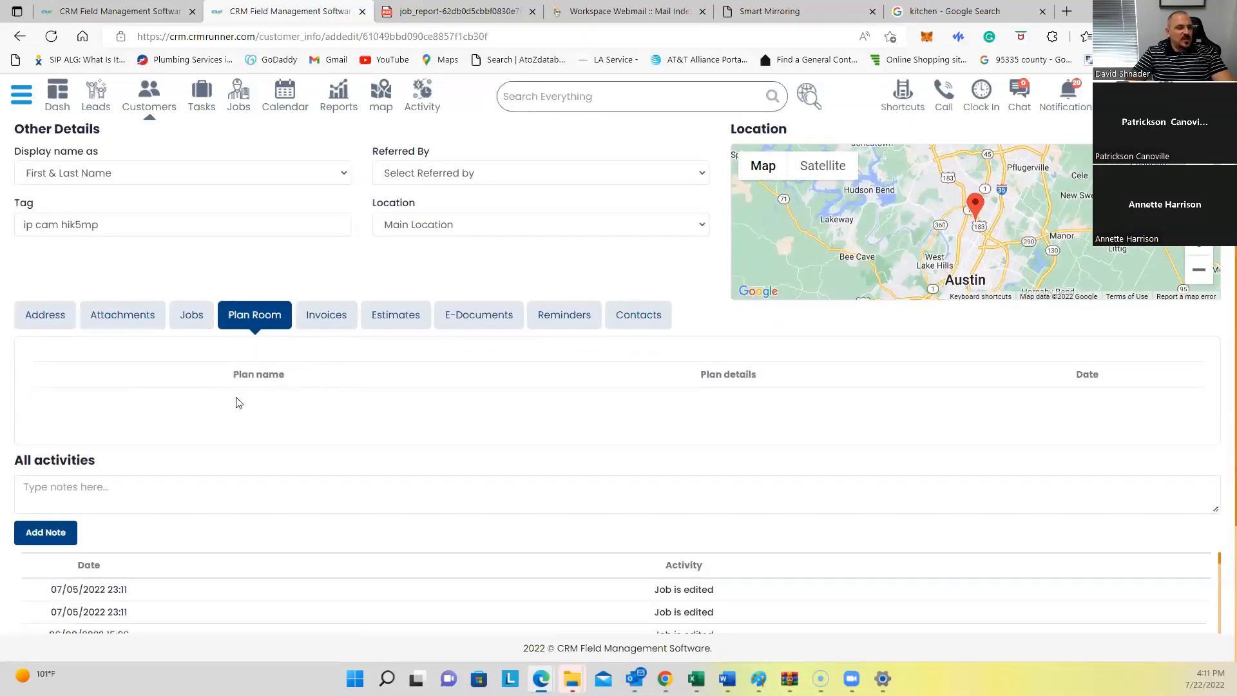
{"action": "left_click", "coordinate": [320, 315]}
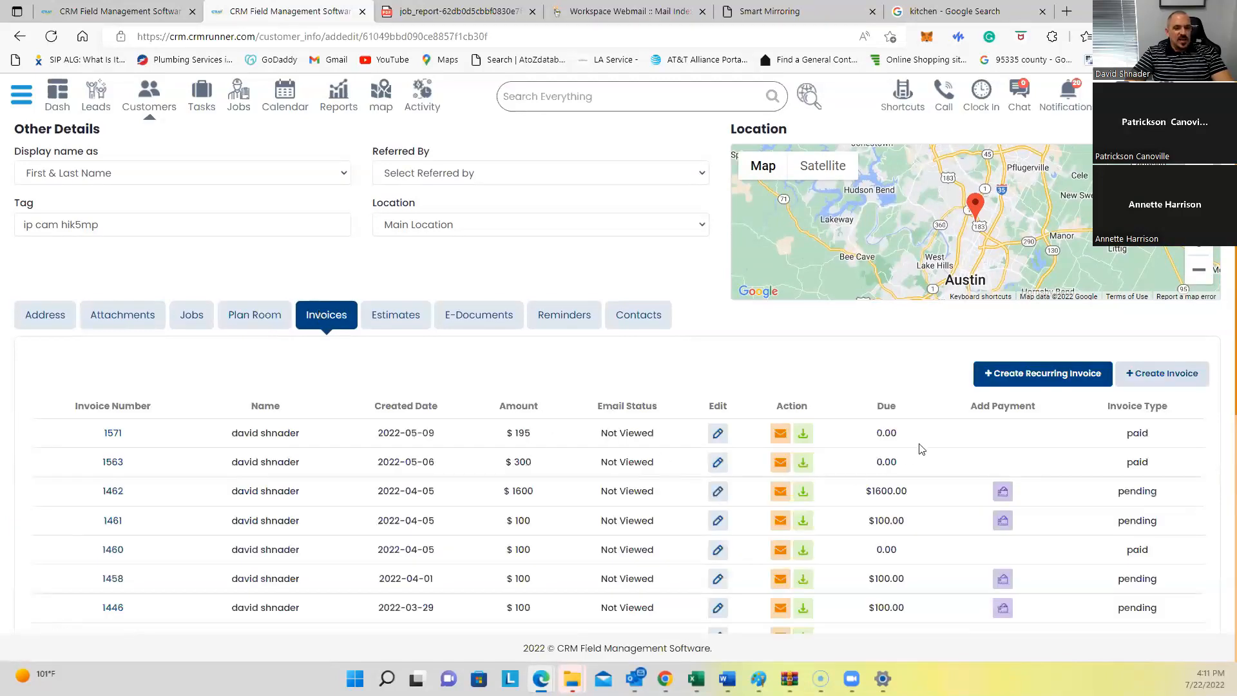
{"action": "left_click", "coordinate": [404, 317]}
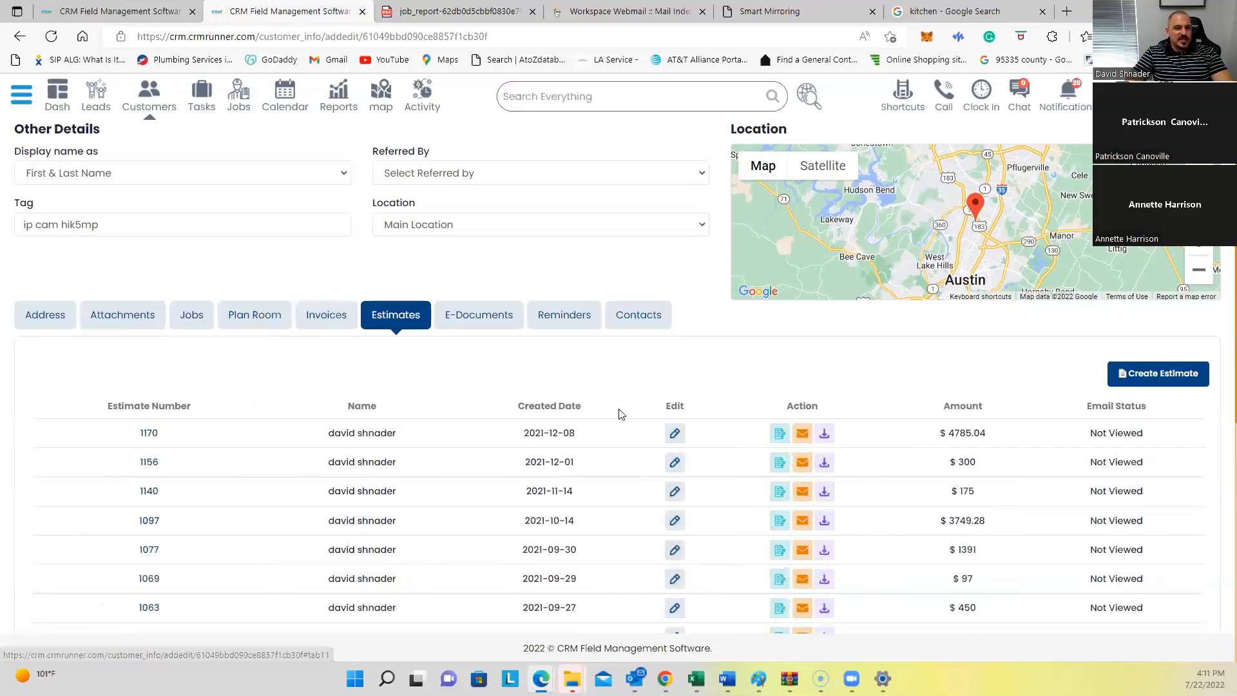
{"action": "left_click", "coordinate": [497, 313]}
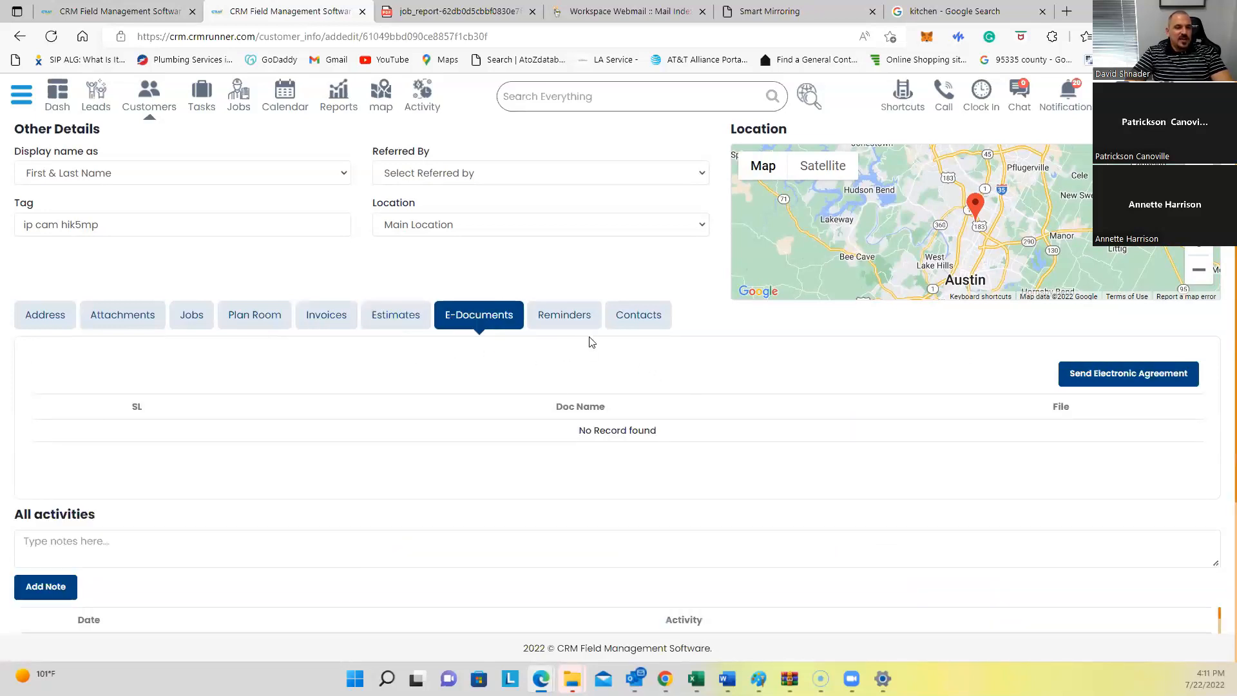
{"action": "left_click", "coordinate": [562, 317]}
{"action": "left_click", "coordinate": [633, 317]}
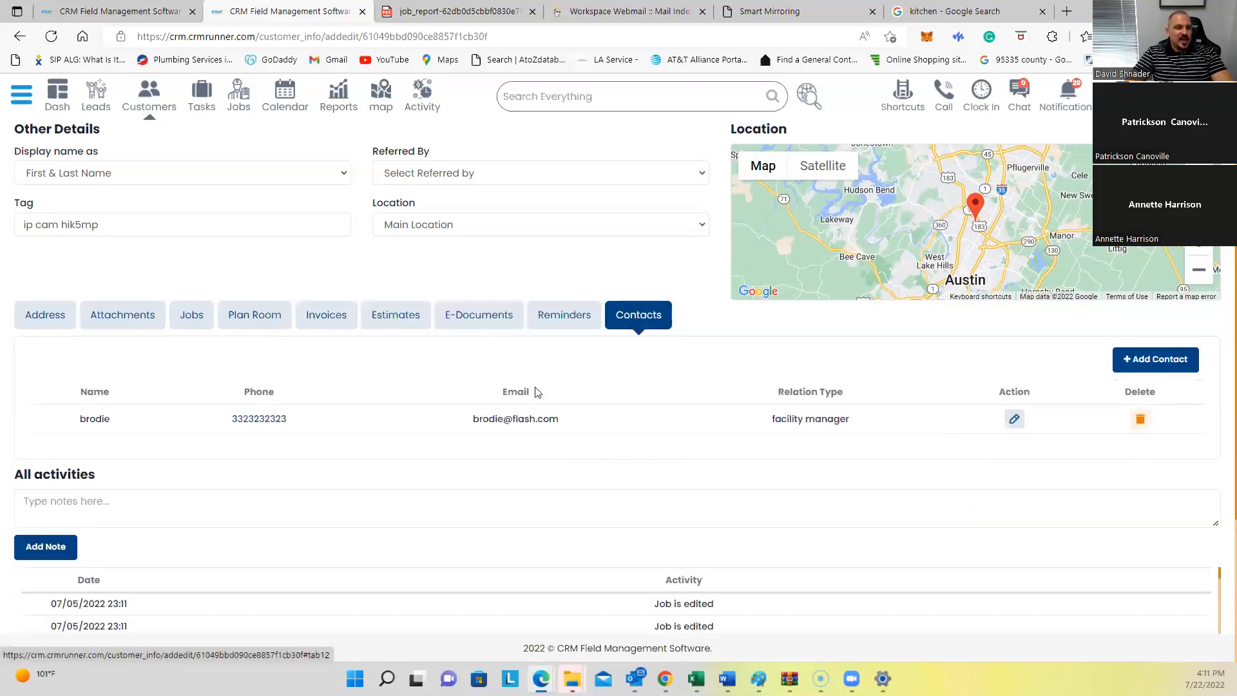
Step: Select the facility-manager contact's name and relation type text, then deselect it
{"action": "double_click", "coordinate": [90, 419]}
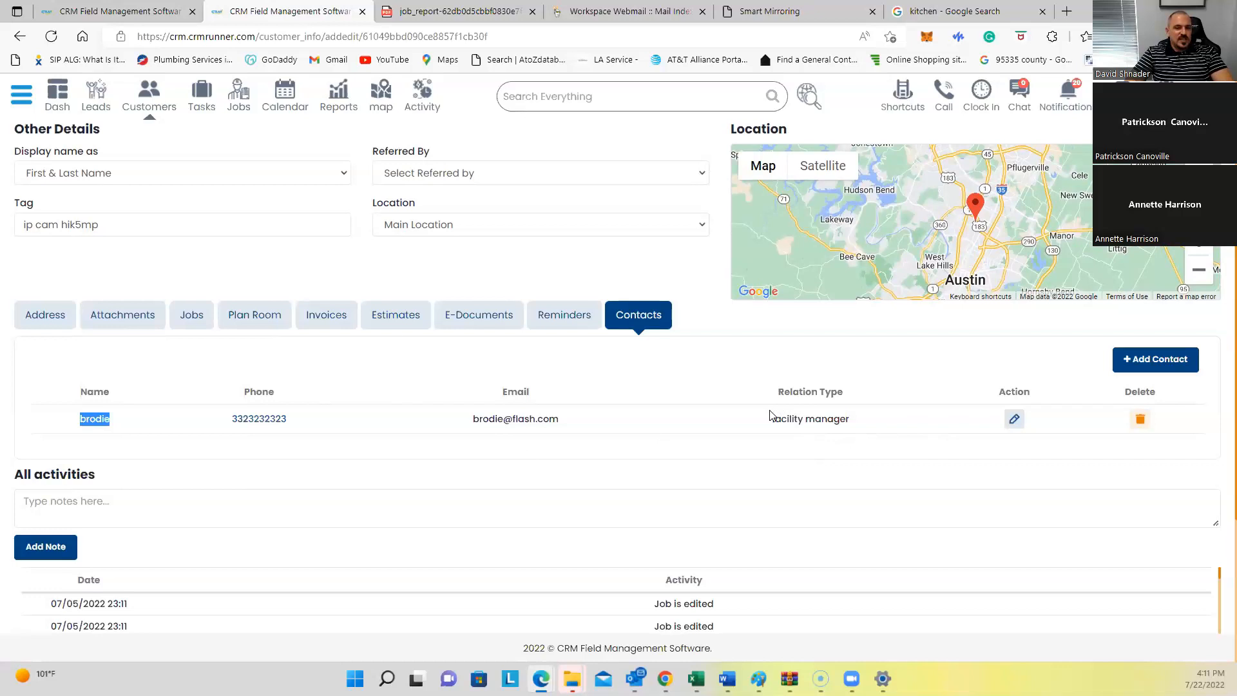
{"action": "left_click_drag", "start_coordinate": [772, 418], "coordinate": [849, 420]}
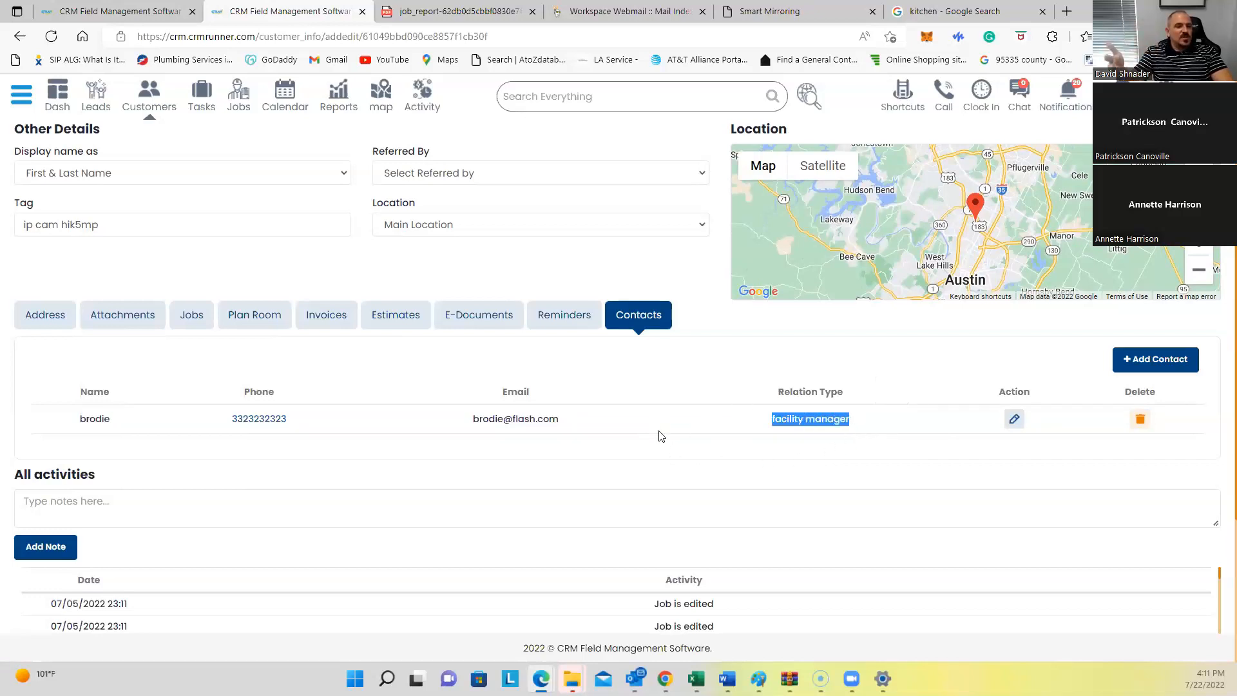
{"action": "scroll", "coordinate": [336, 389], "scroll_direction": "down", "scroll_amount": 2}
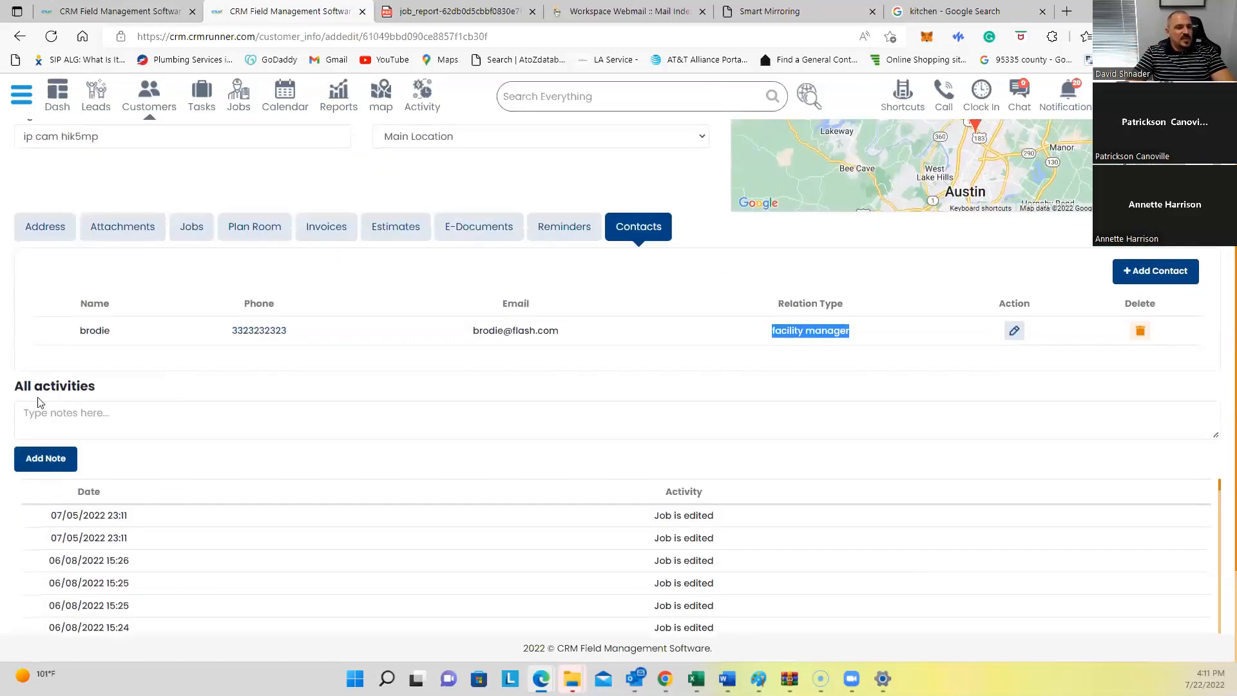
{"action": "left_click", "coordinate": [22, 389]}
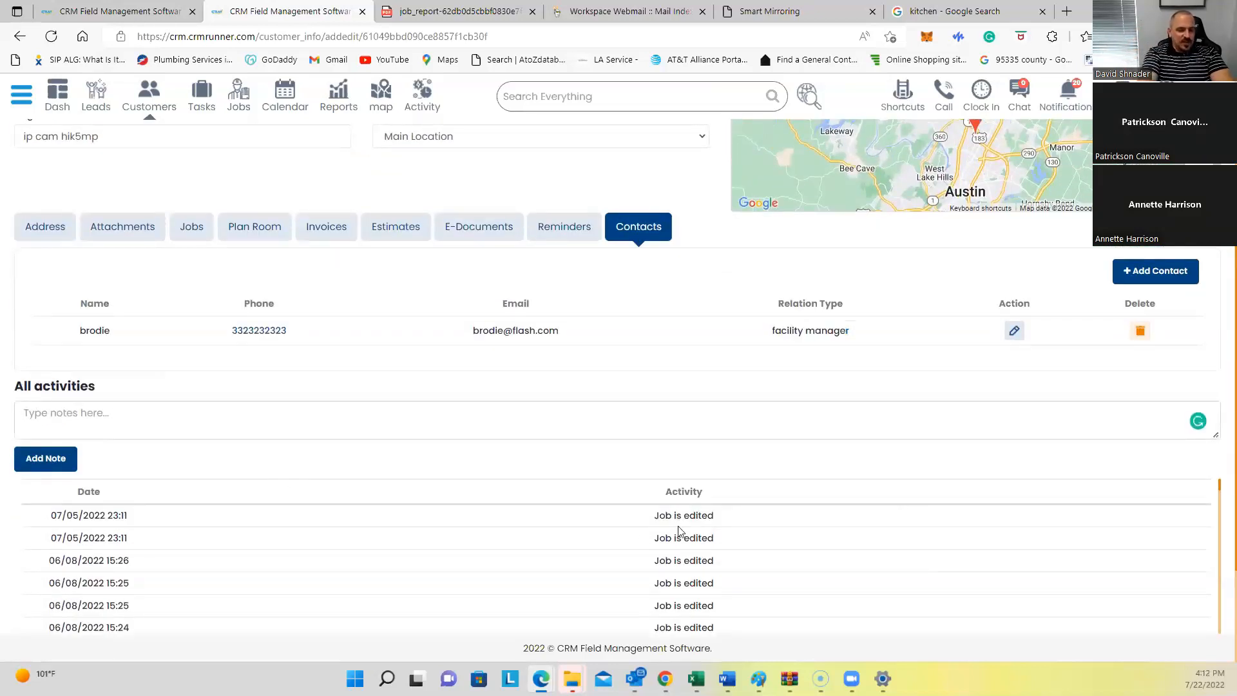
Step: Add the note 'he needs to be called tomorrow' to the activity log and highlight it
{"action": "type", "text": "he ne"}
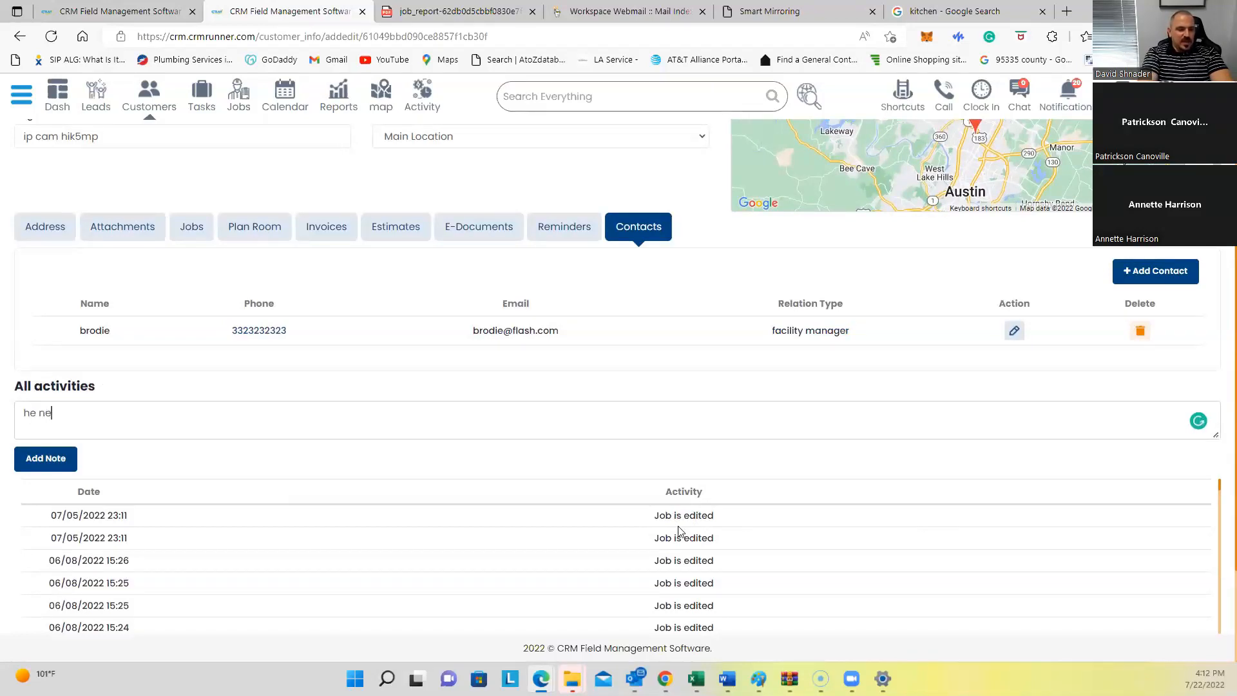
{"action": "type", "text": "eds to be c"}
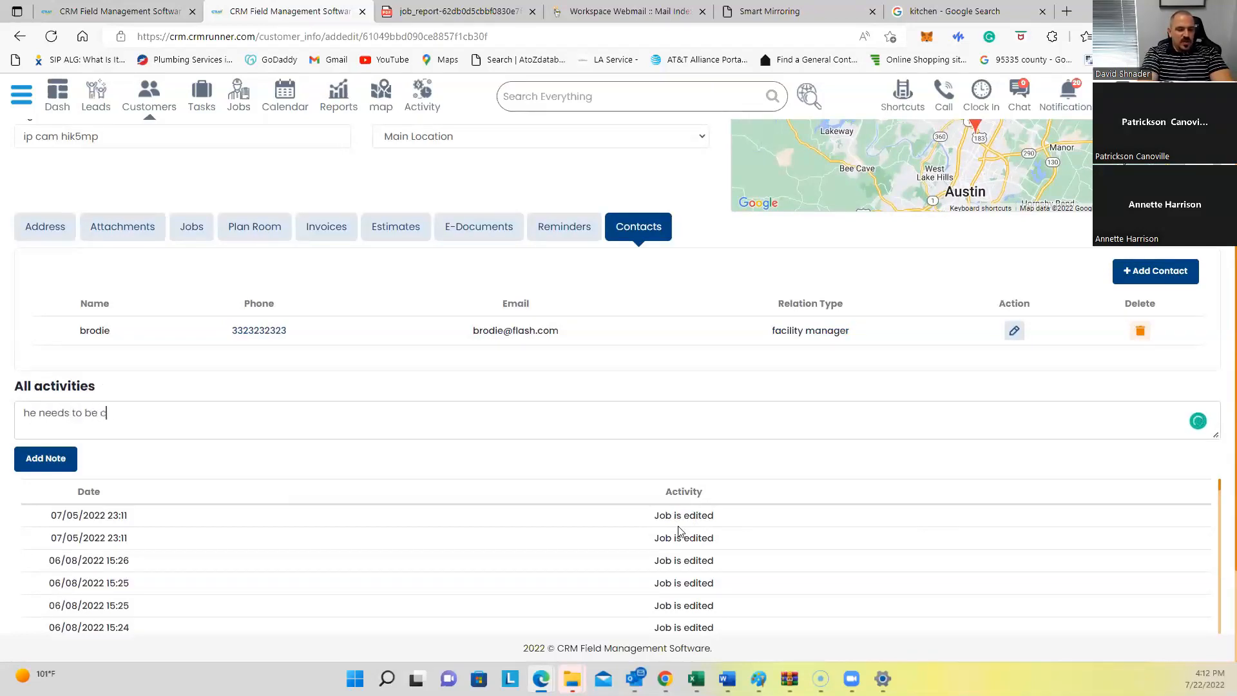
{"action": "type", "text": "alled tomorrow"}
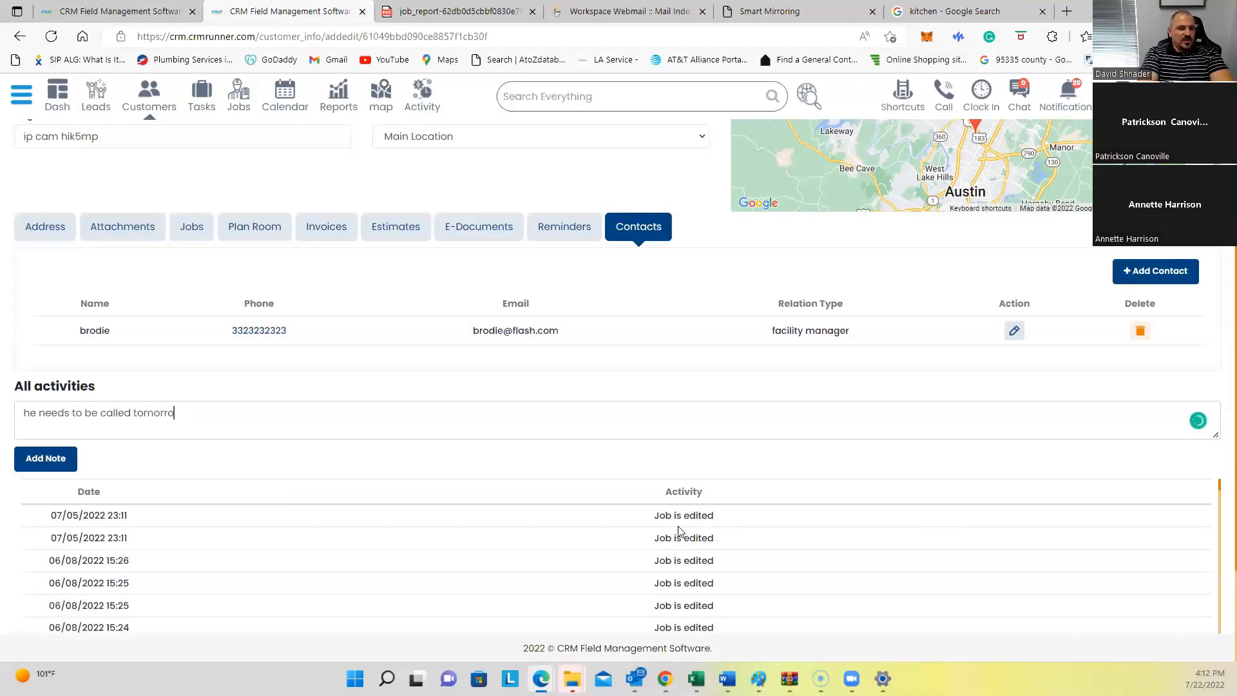
{"action": "left_click", "coordinate": [46, 458]}
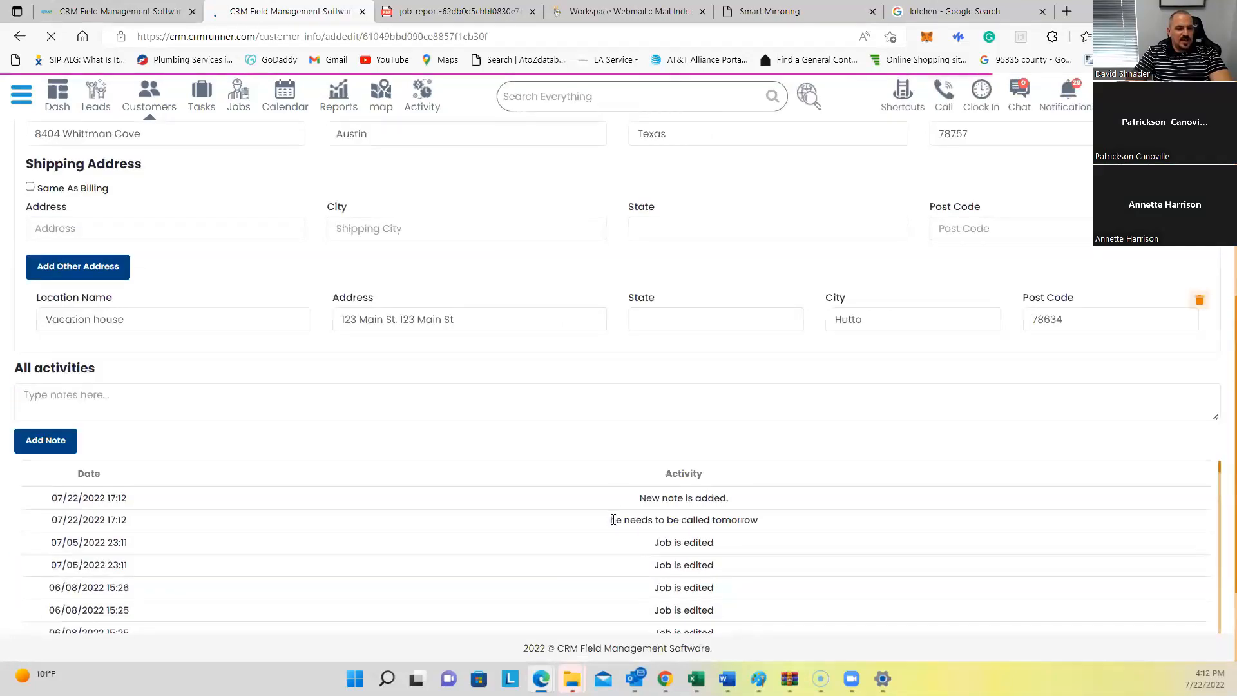
{"action": "left_click_drag", "start_coordinate": [609, 520], "coordinate": [773, 523]}
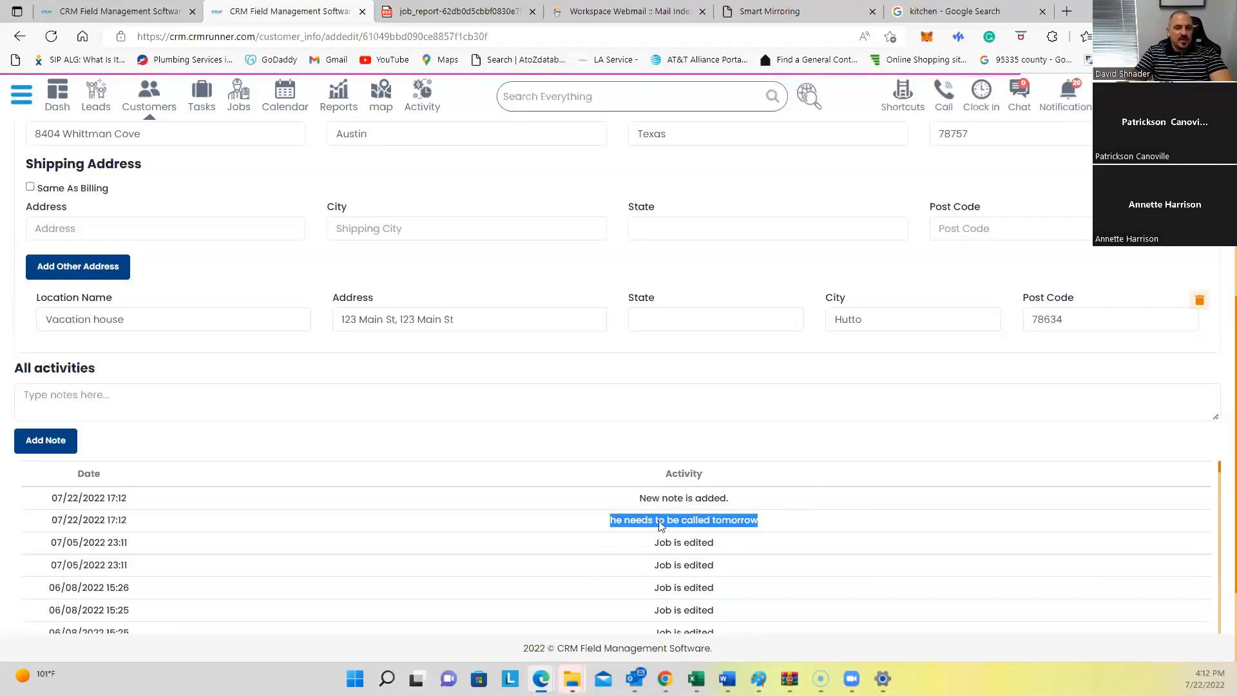
{"action": "scroll", "coordinate": [683, 554], "scroll_direction": "up", "scroll_amount": 4}
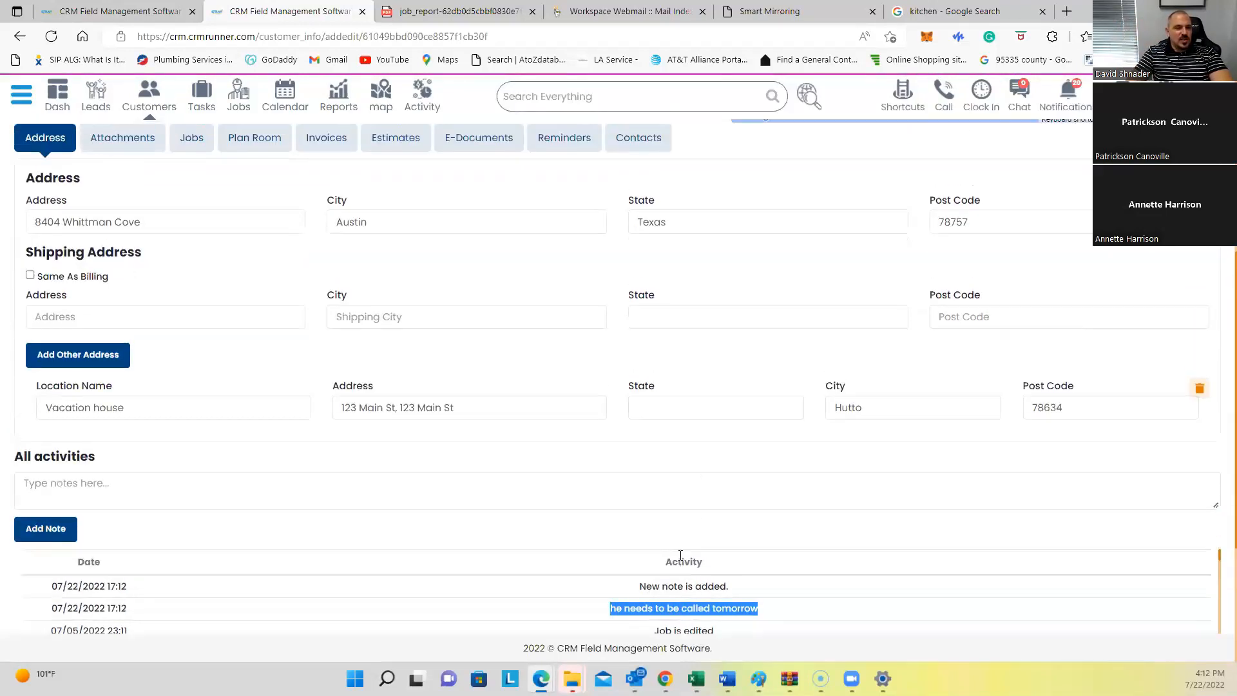
{"action": "scroll", "coordinate": [683, 559], "scroll_direction": "up", "scroll_amount": 3}
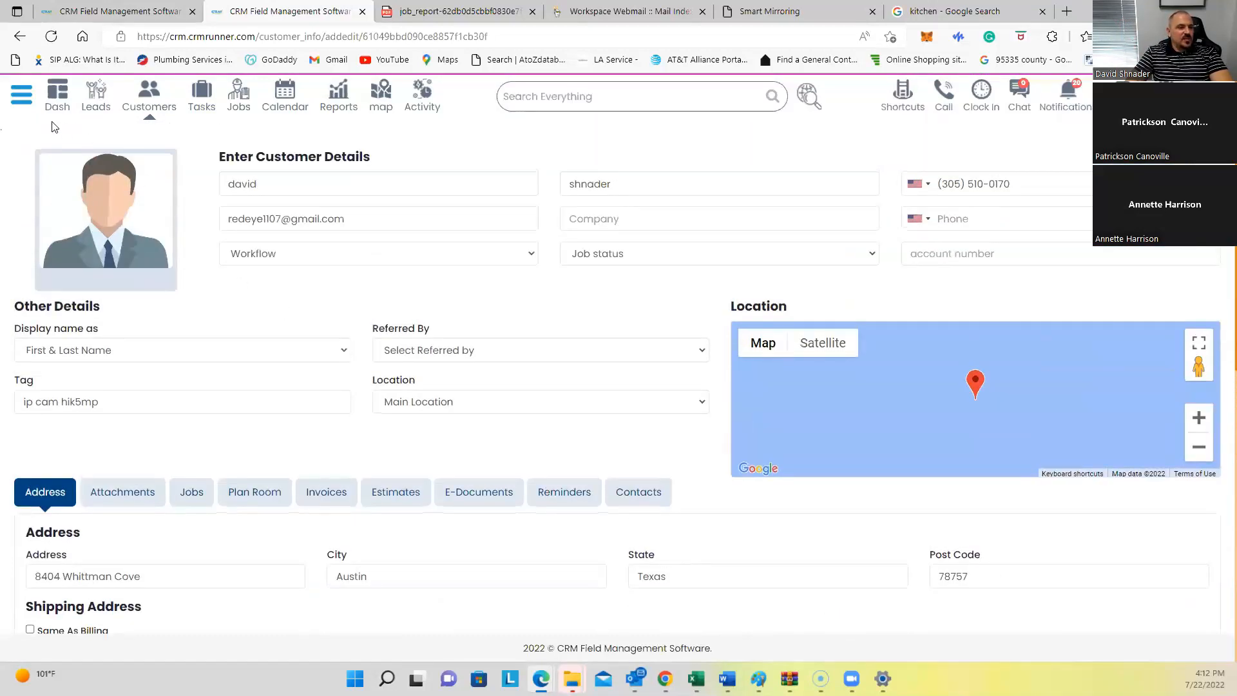
{"action": "left_click", "coordinate": [27, 111]}
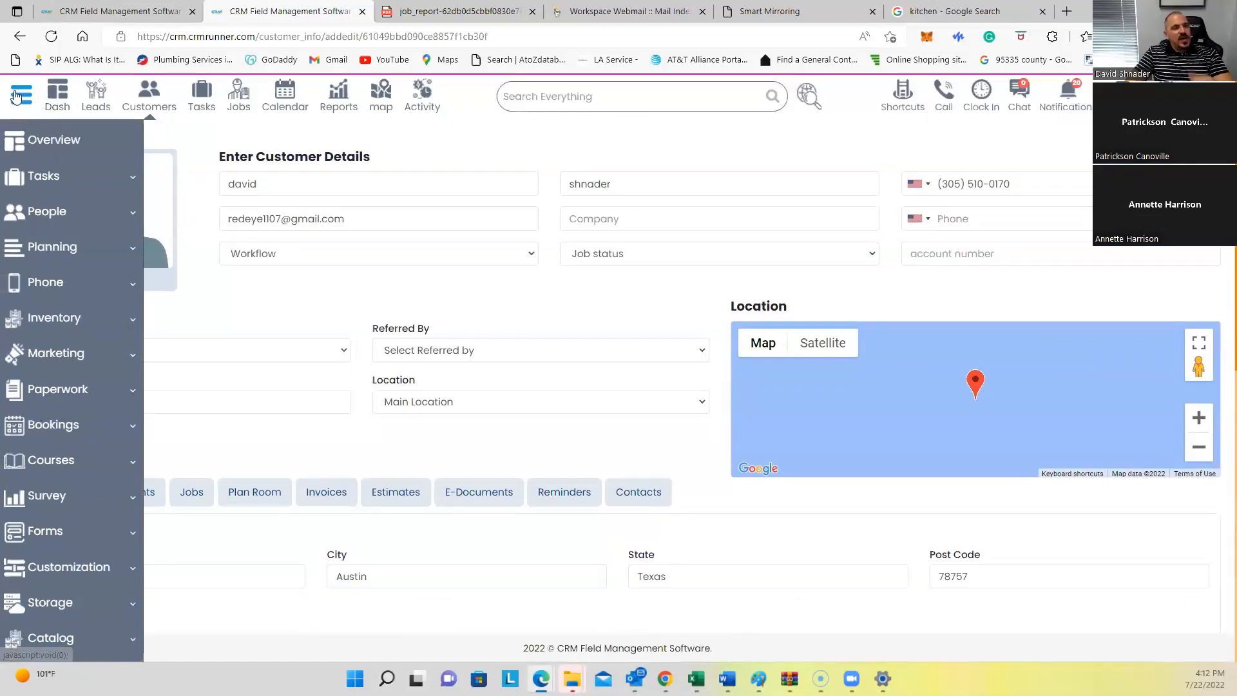
{"action": "left_click", "coordinate": [16, 96]}
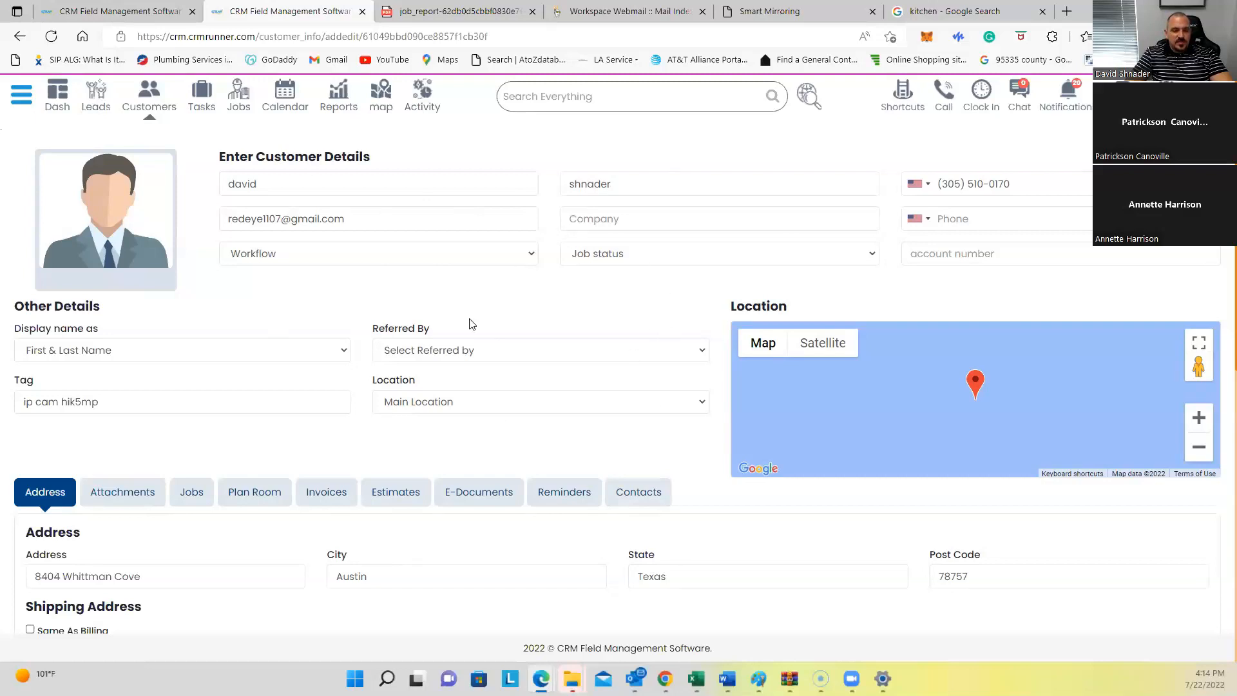
Step: Open and close the phone dialer, returning to the Customers list
{"action": "left_click", "coordinate": [932, 102]}
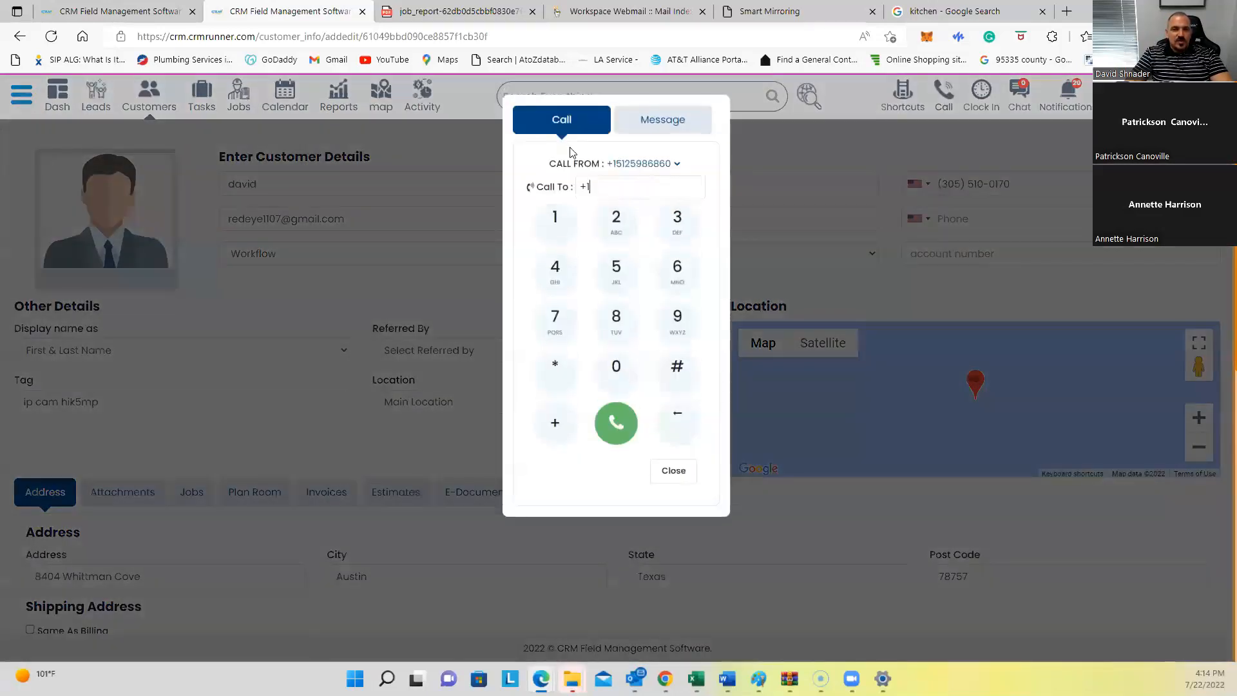
{"action": "left_click", "coordinate": [420, 312]}
{"action": "left_click", "coordinate": [144, 97]}
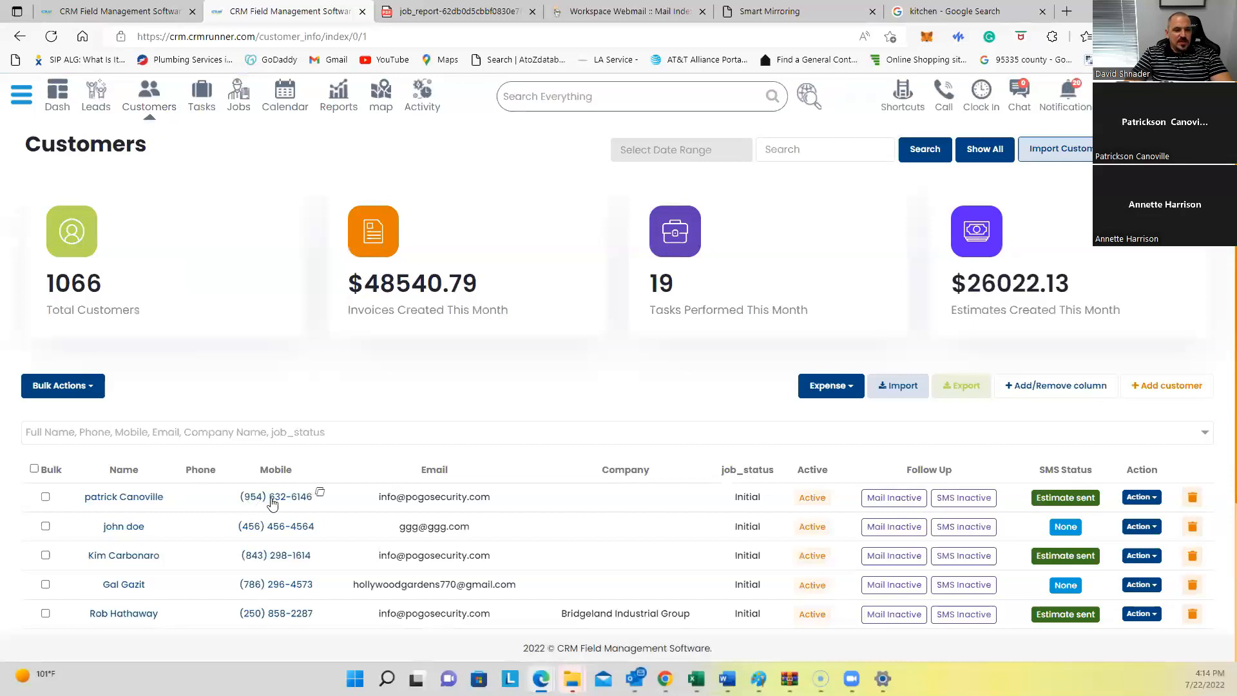
Step: Text the first customer's mobile a short 'how is life' greeting, then view the sending numbers
{"action": "left_click", "coordinate": [274, 498]}
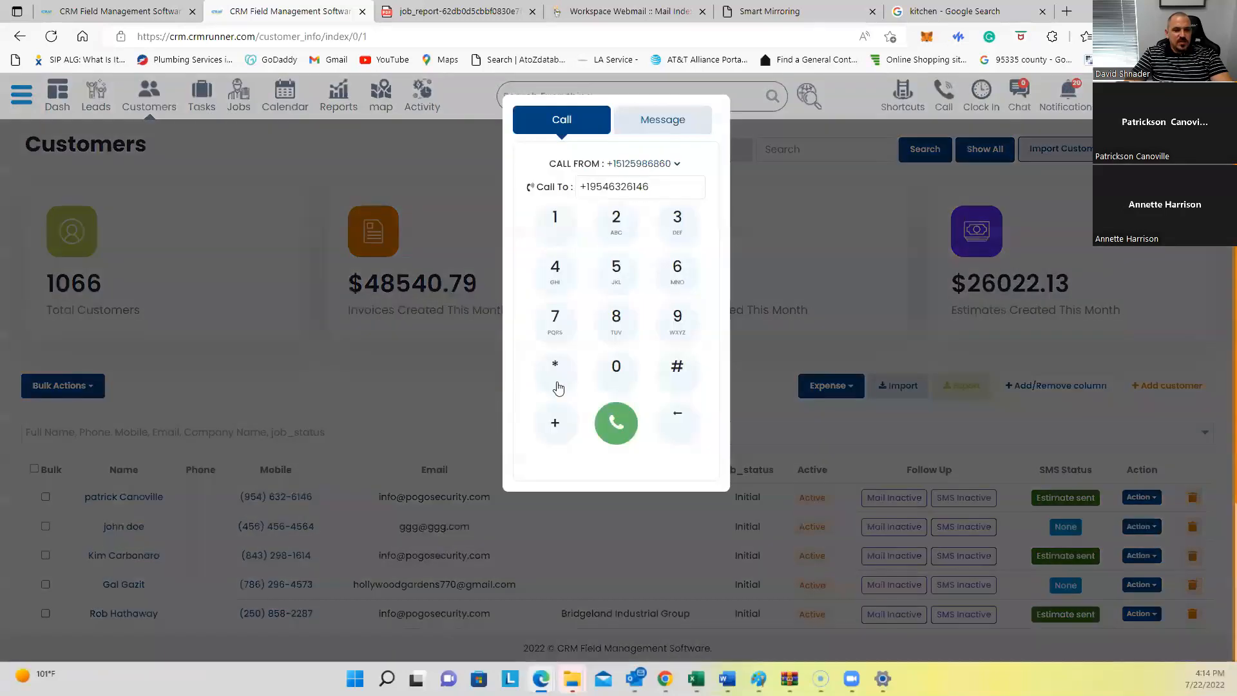
{"action": "left_click", "coordinate": [664, 119]}
{"action": "left_click", "coordinate": [611, 242]}
{"action": "type", "text": "Hello patrick how is life"}
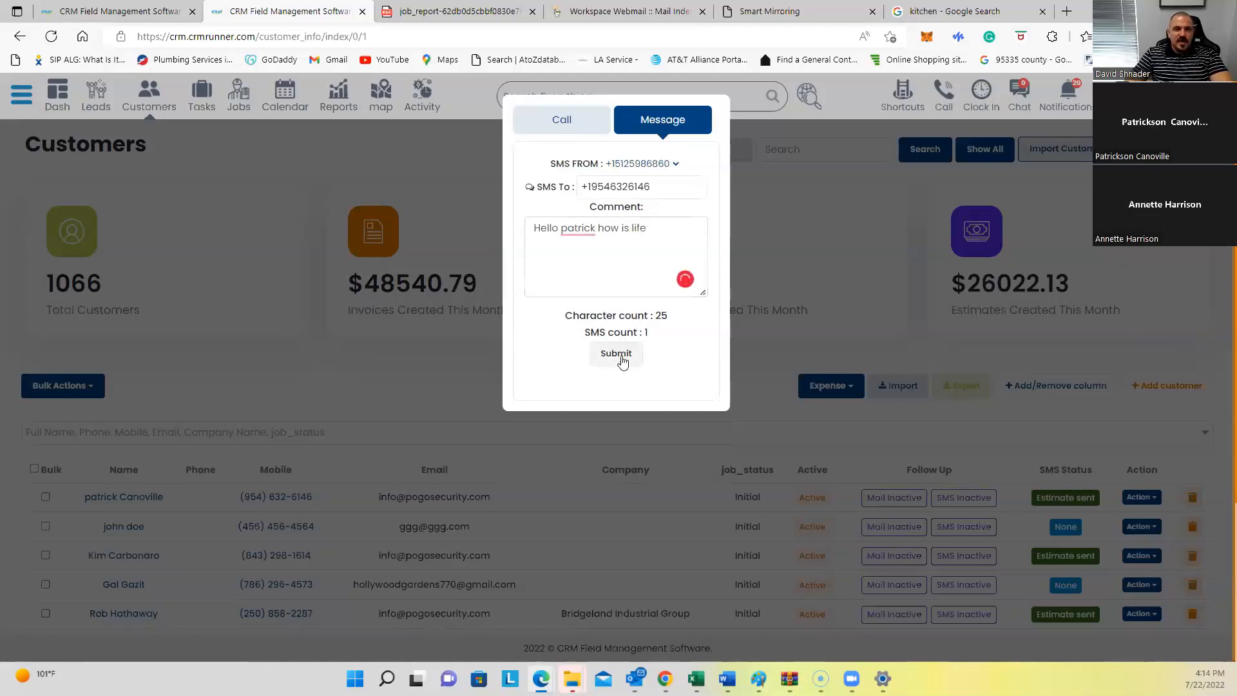
{"action": "left_click", "coordinate": [620, 355]}
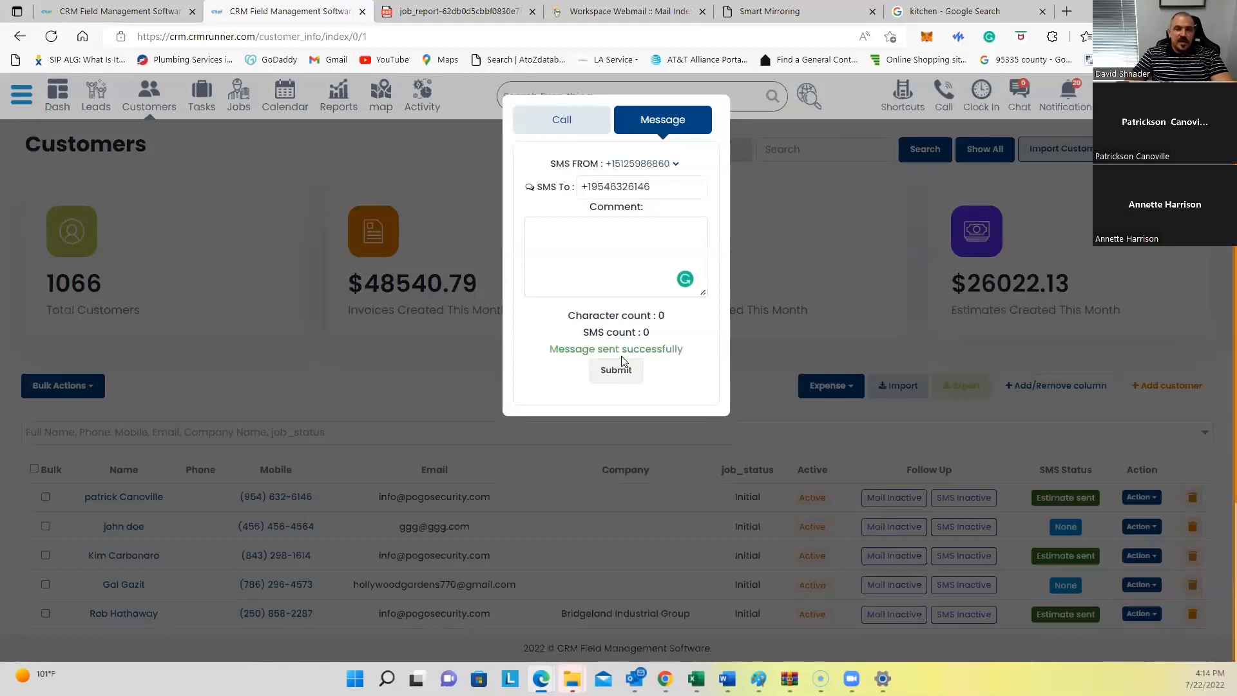
{"action": "left_click", "coordinate": [668, 165]}
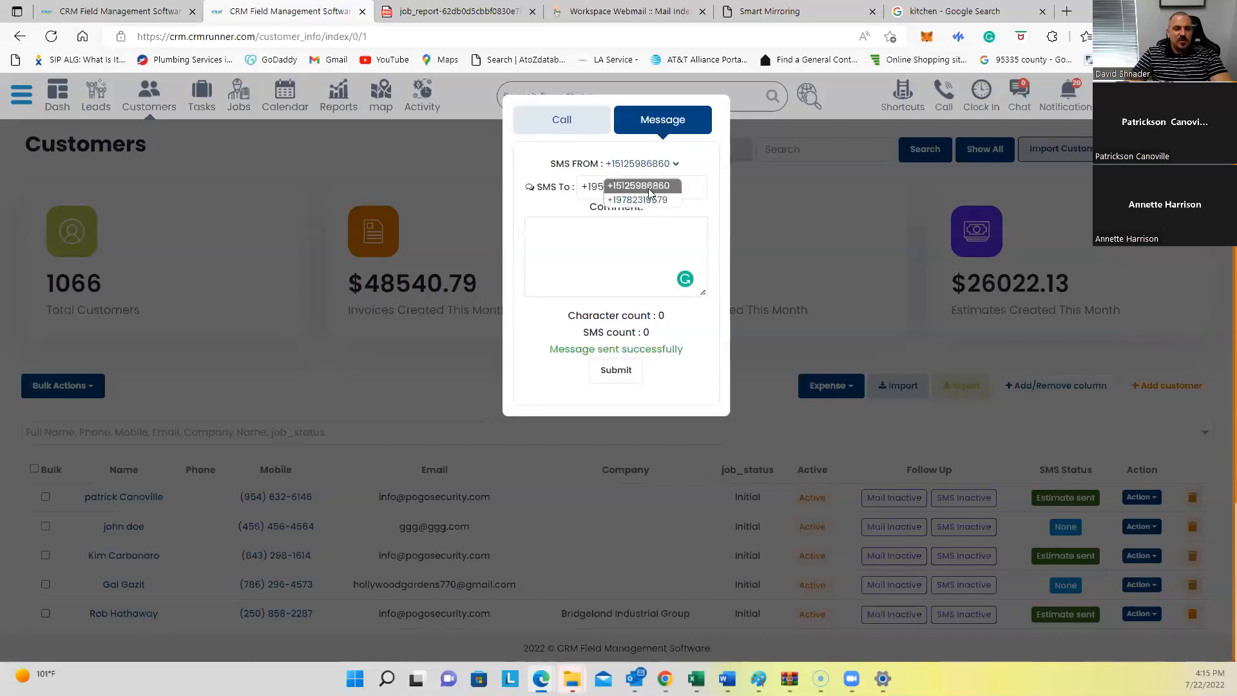
Step: Call the first customer from the dialer's Call tab, then hang up
{"action": "left_click", "coordinate": [579, 120]}
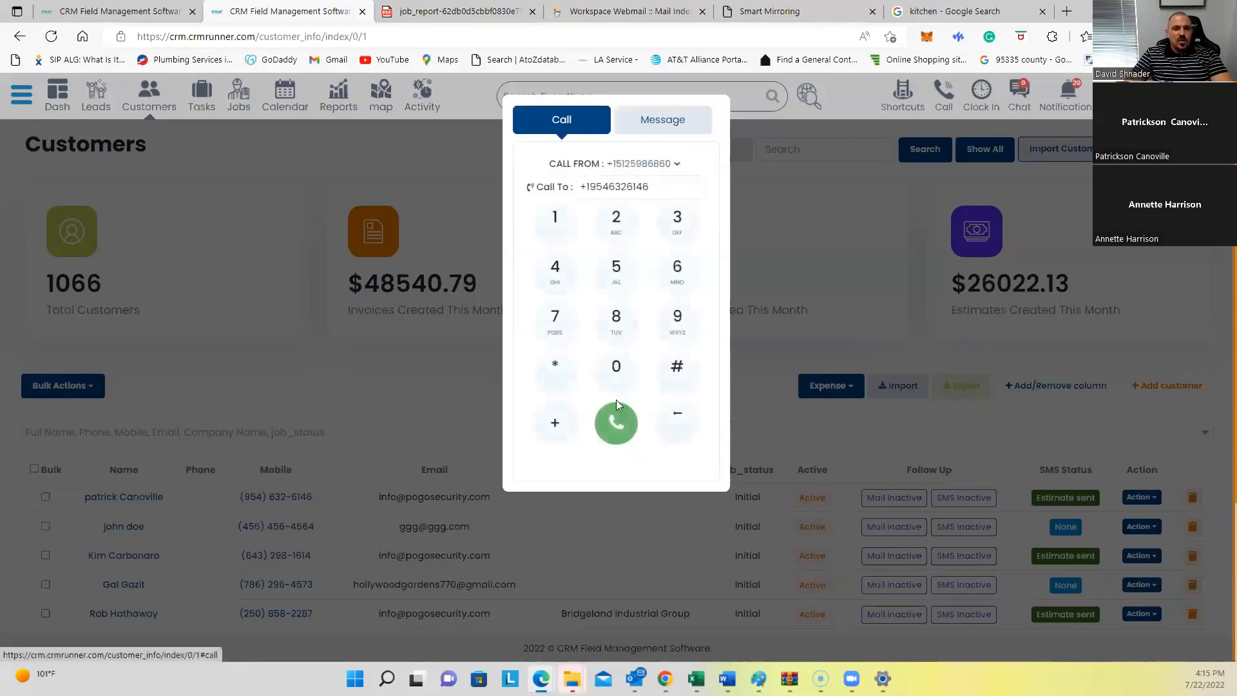
{"action": "left_click", "coordinate": [616, 423]}
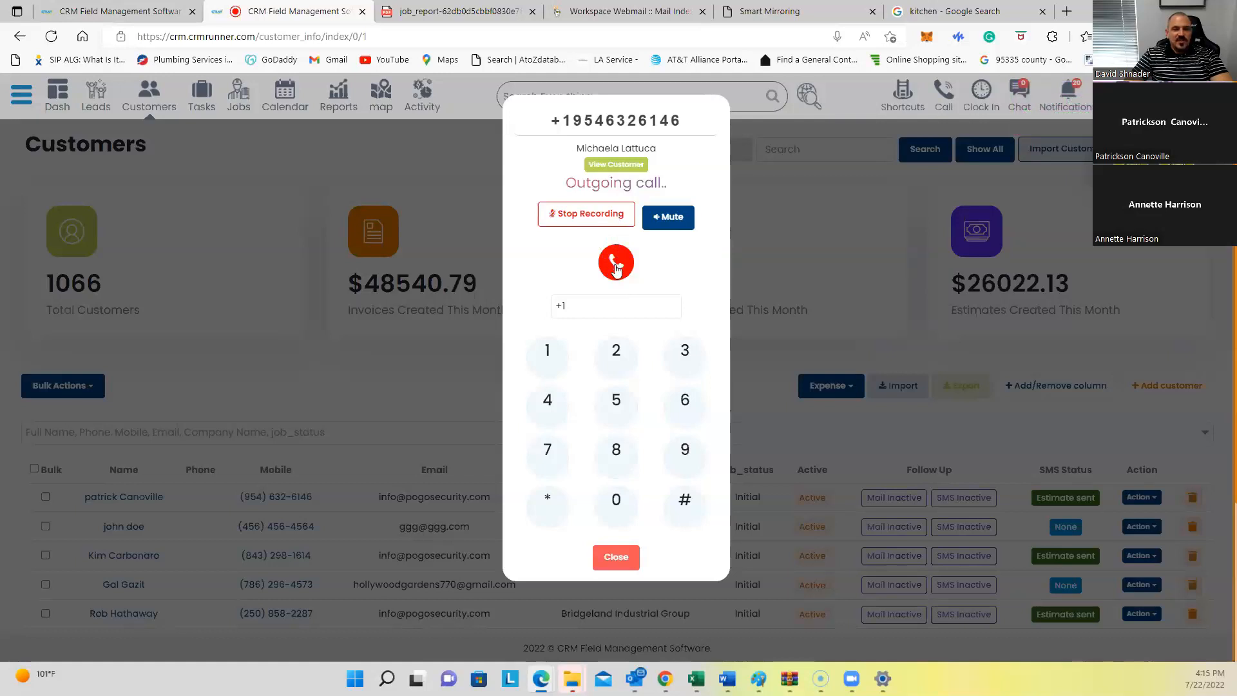
{"action": "left_click", "coordinate": [615, 264]}
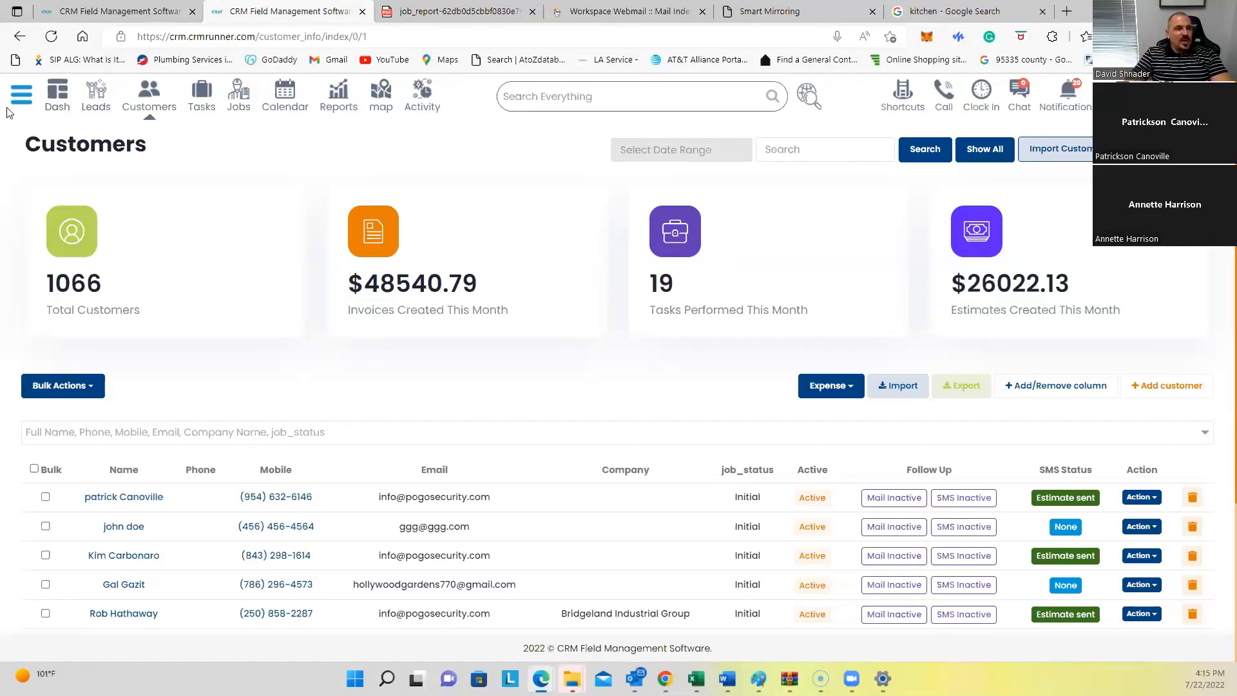
Step: Go to Phone > VOIP System and show the call recordings list
{"action": "left_click", "coordinate": [21, 94]}
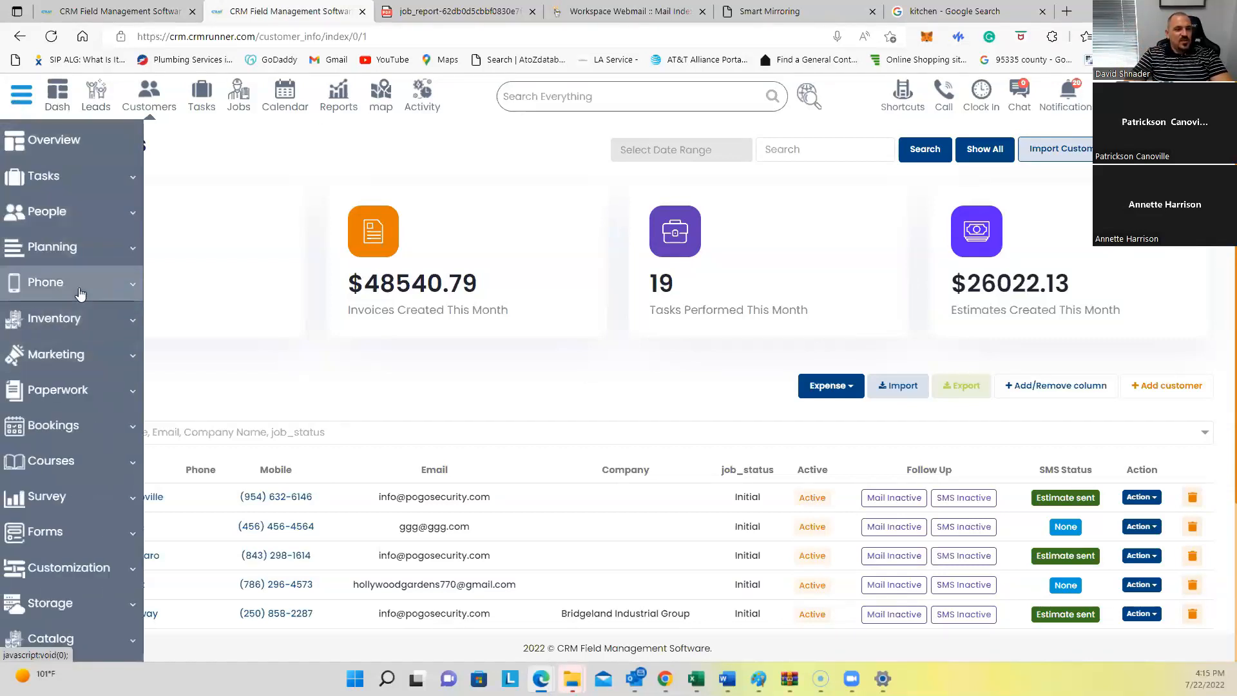
{"action": "left_click", "coordinate": [67, 283]}
{"action": "left_click", "coordinate": [67, 322]}
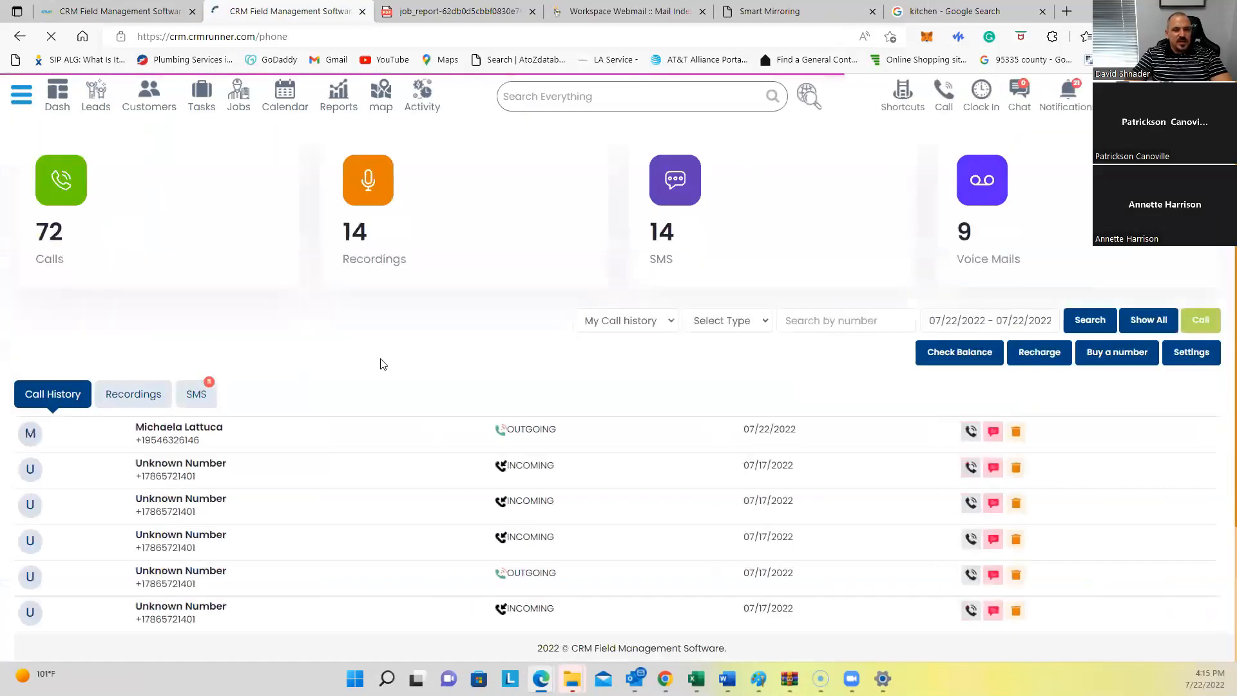
{"action": "left_click", "coordinate": [147, 399]}
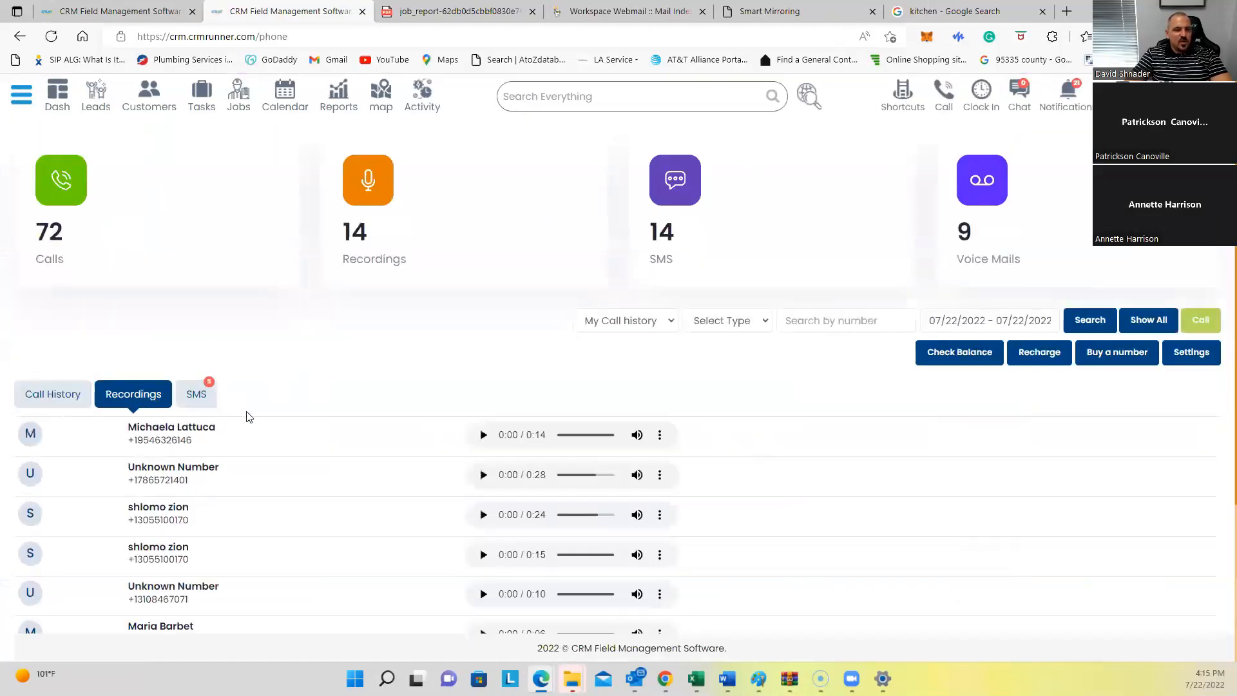
{"action": "scroll", "coordinate": [247, 417], "scroll_direction": "down", "scroll_amount": 3}
{"action": "left_click", "coordinate": [196, 177]}
{"action": "left_click", "coordinate": [126, 184]}
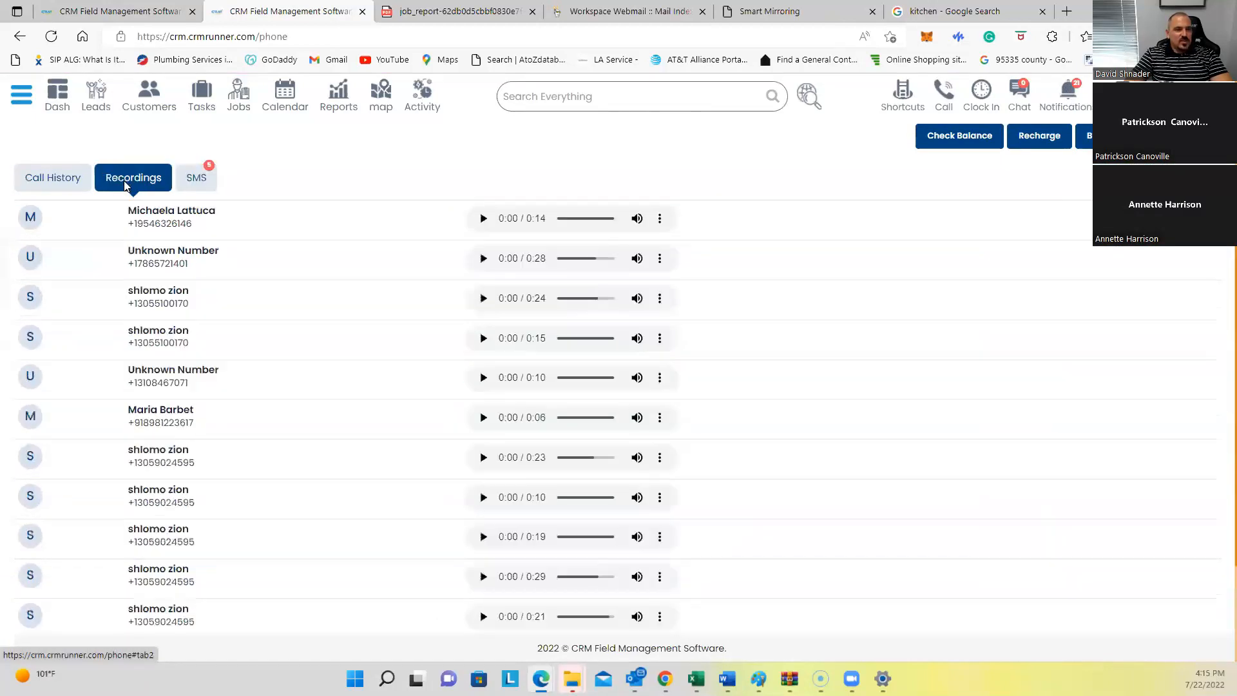
Step: Play and pause the first recording, then expand the first SMS message in full
{"action": "left_click", "coordinate": [483, 219]}
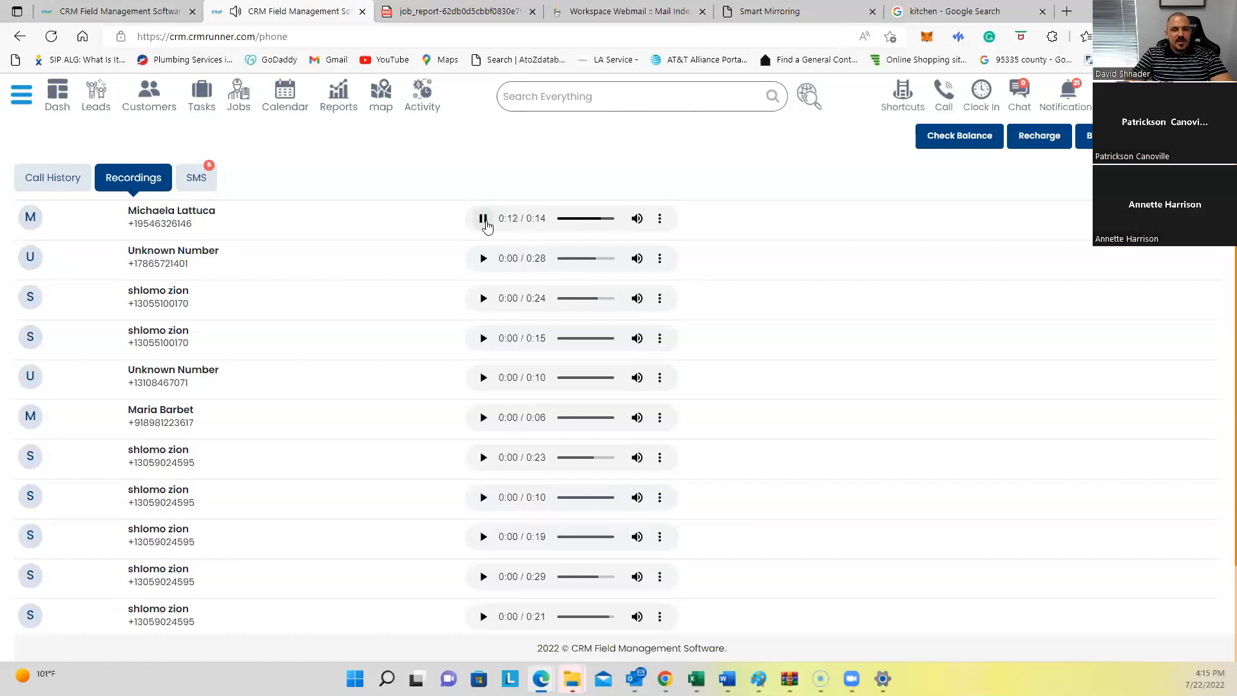
{"action": "left_click", "coordinate": [483, 219]}
{"action": "left_click", "coordinate": [215, 185]}
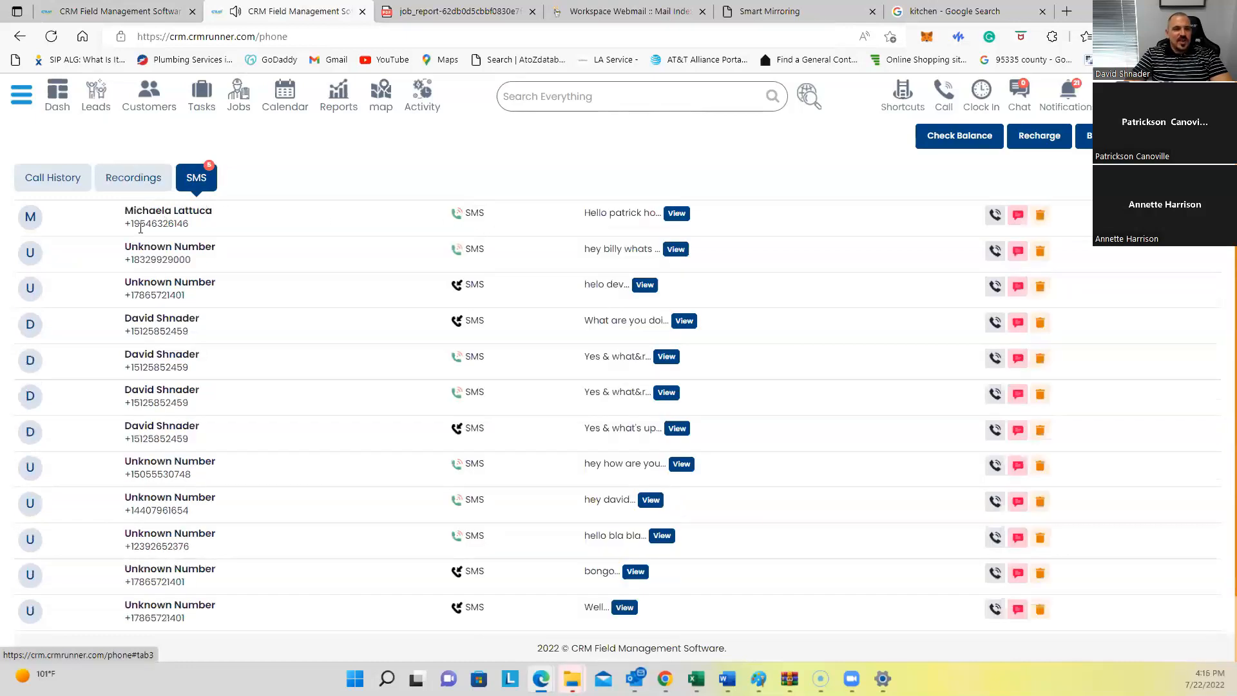
{"action": "left_click", "coordinate": [676, 214]}
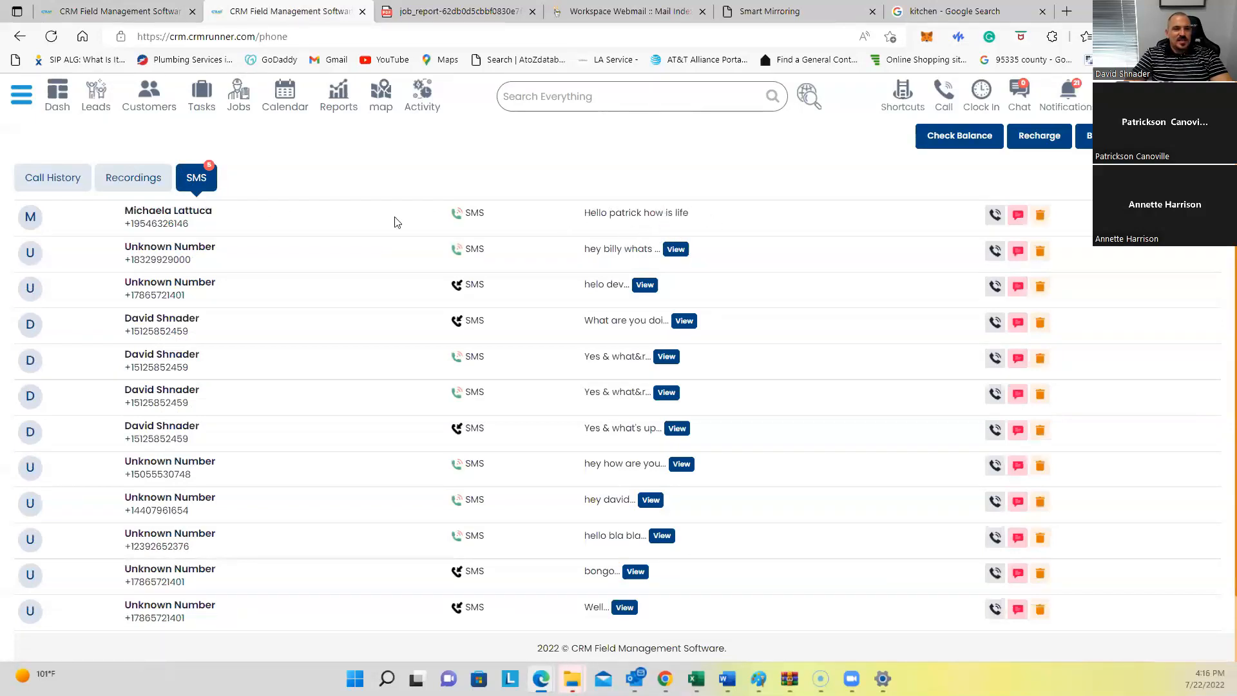
{"action": "scroll", "coordinate": [275, 221], "scroll_direction": "up", "scroll_amount": 3}
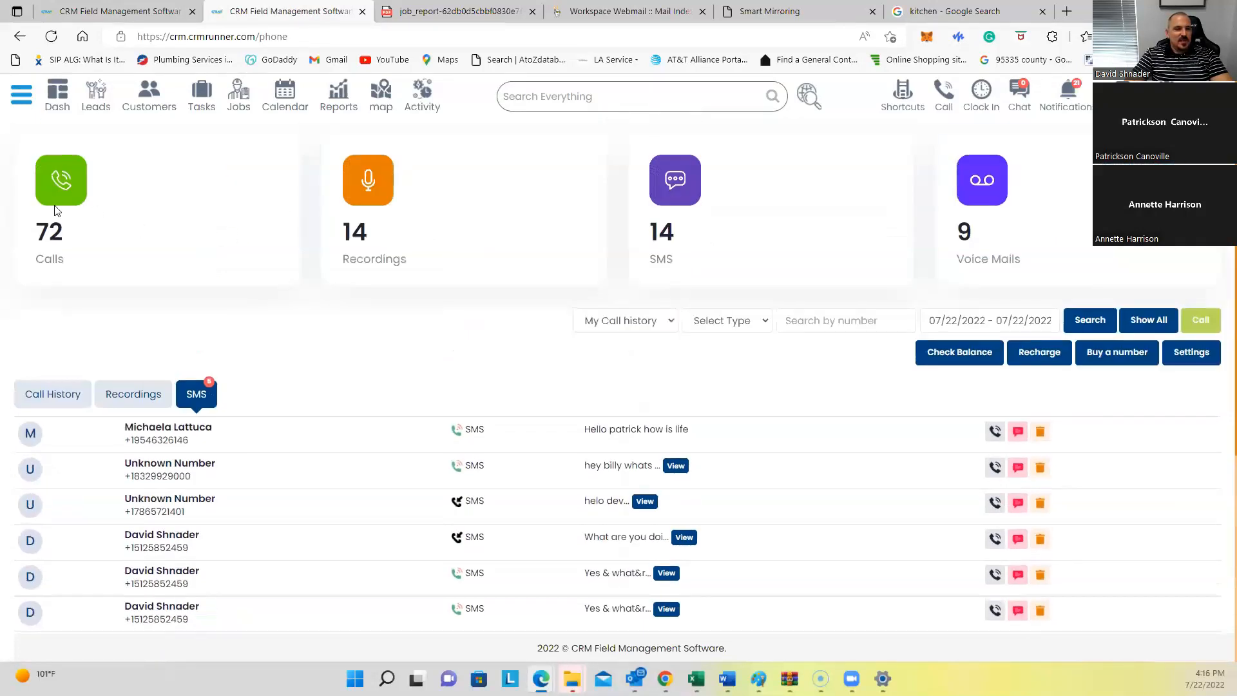
{"action": "left_click", "coordinate": [21, 94]}
{"action": "left_click", "coordinate": [64, 282]}
{"action": "scroll", "coordinate": [58, 193], "scroll_direction": "down", "scroll_amount": 3}
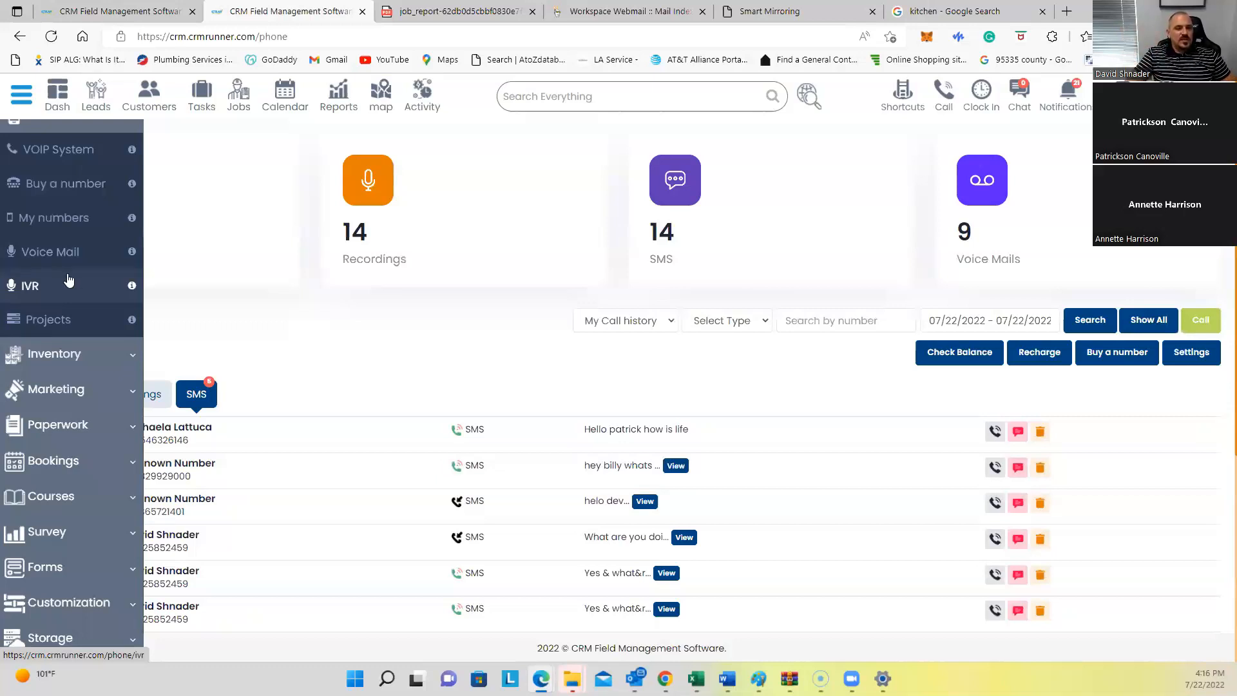
{"action": "left_click", "coordinate": [669, 320]}
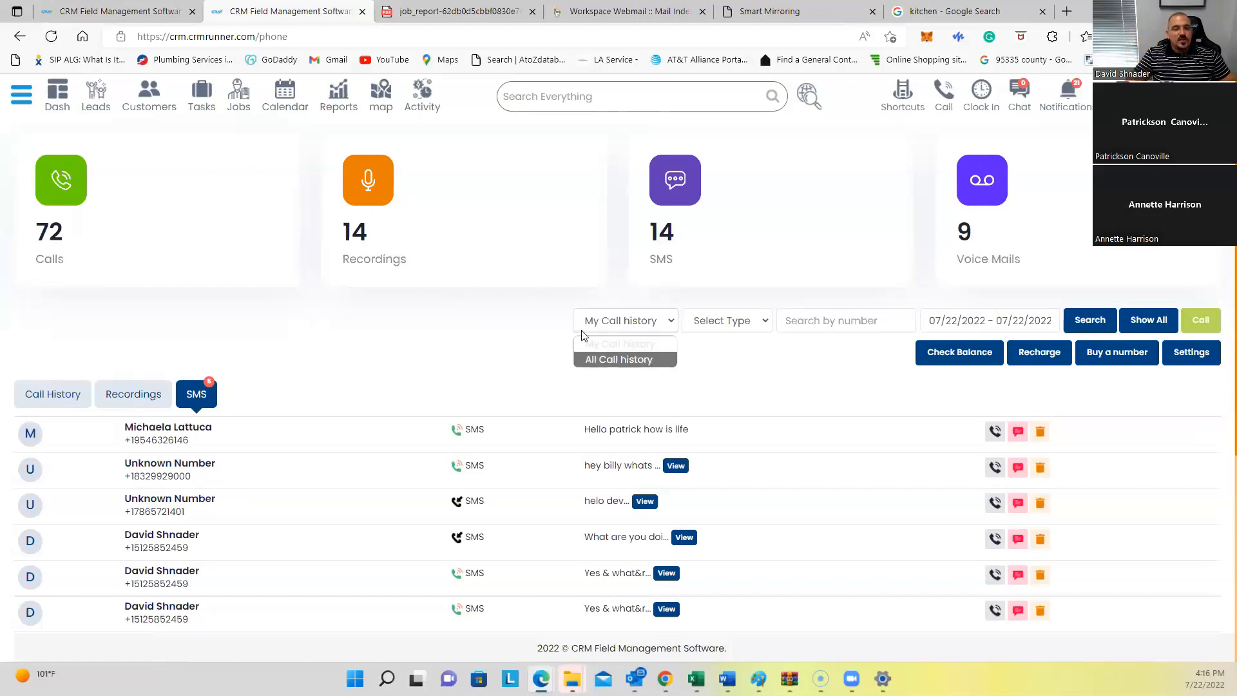
{"action": "left_click", "coordinate": [454, 356]}
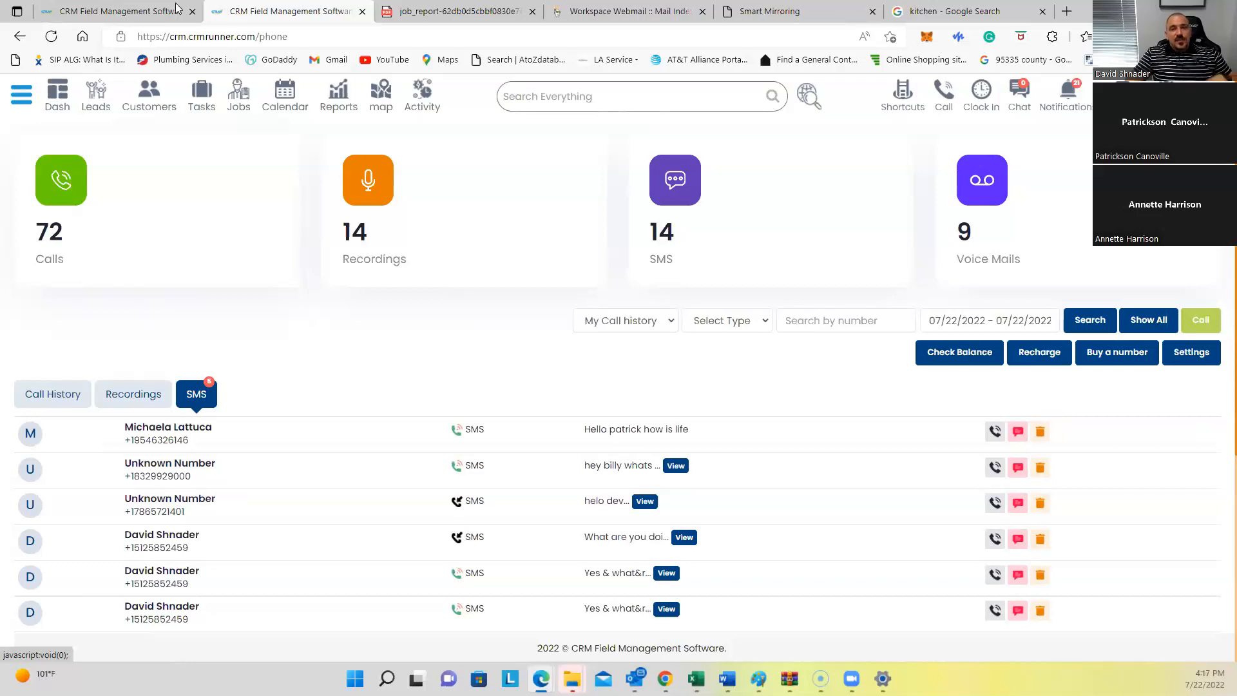
Step: Load phoneapp.io in the Google search tab and scroll through the site
{"action": "left_click", "coordinate": [972, 12]}
{"action": "left_click", "coordinate": [768, 40]}
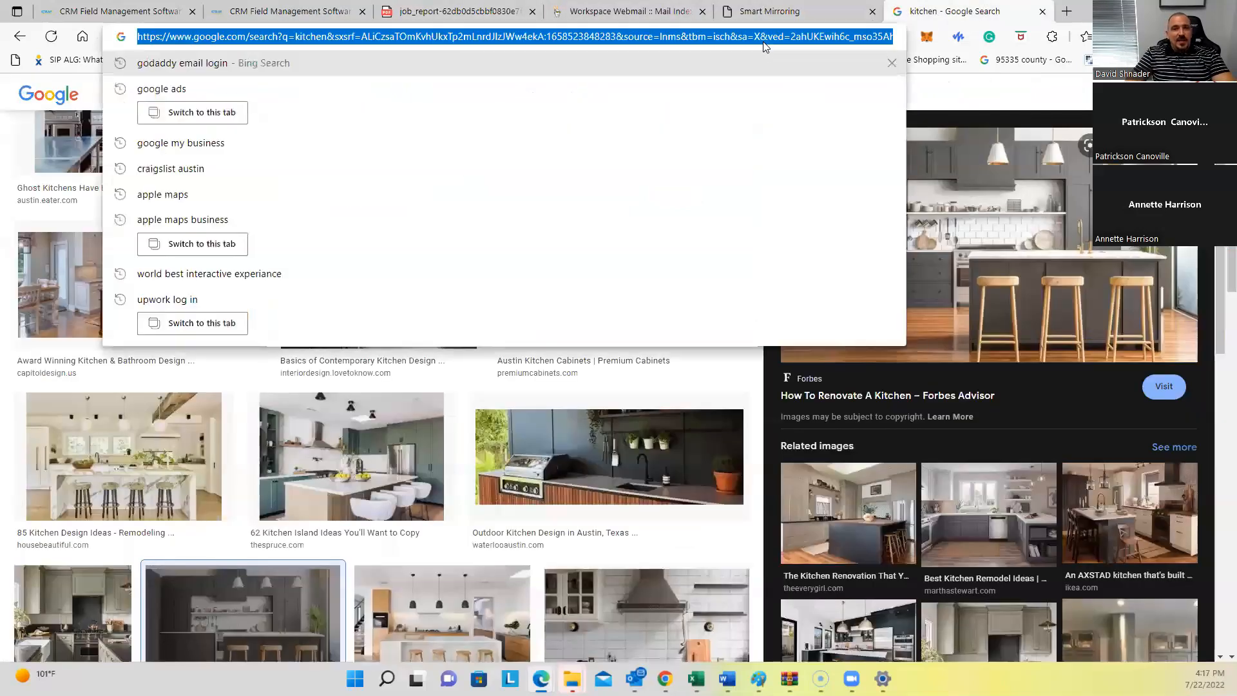
{"action": "type", "text": "phoneapp"}
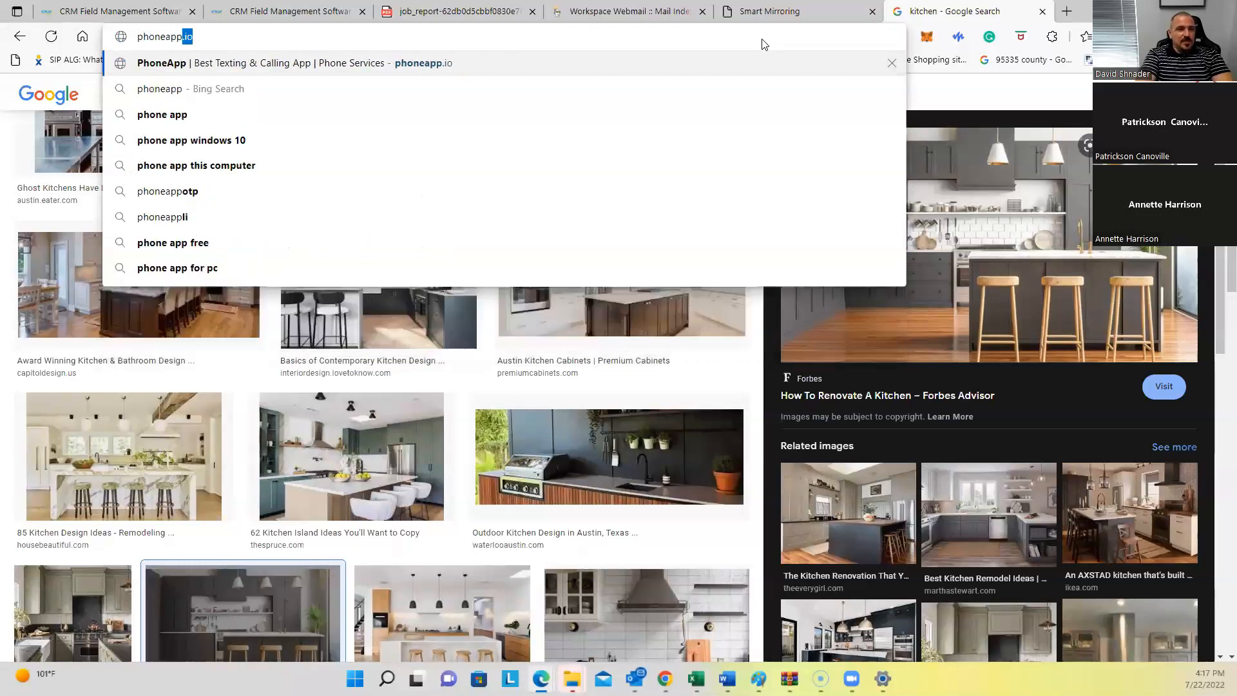
{"action": "key", "text": "Return"}
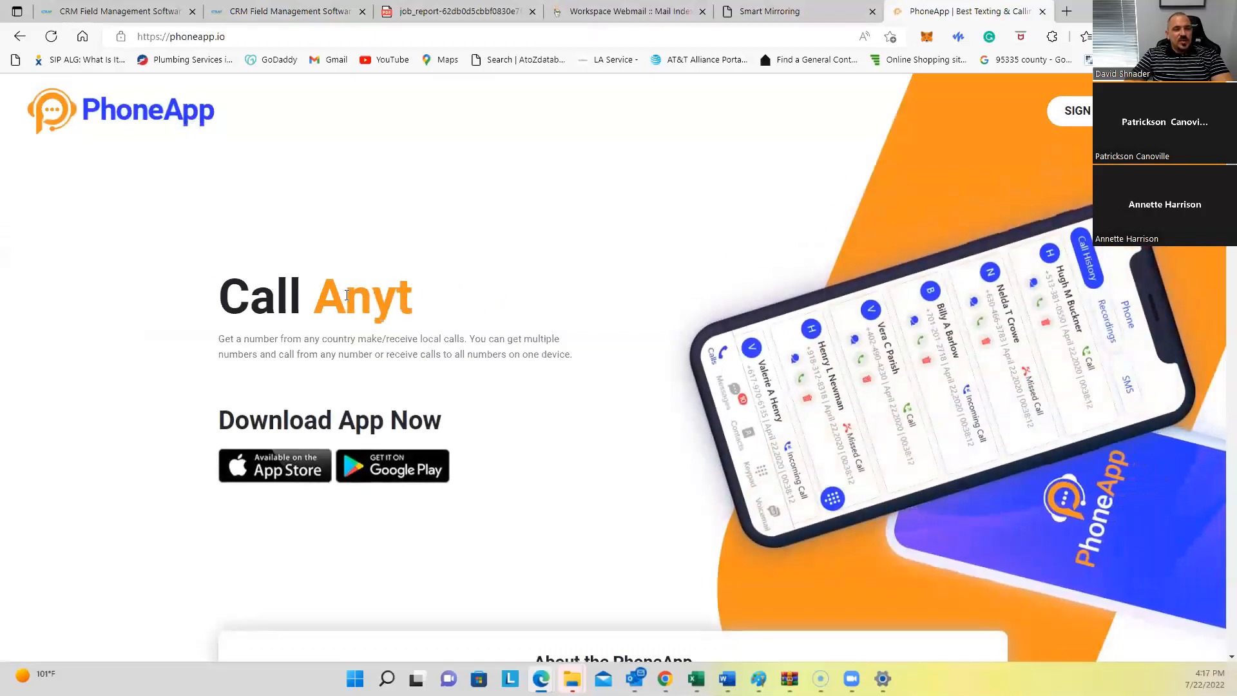
{"action": "scroll", "coordinate": [504, 343], "scroll_direction": "down", "scroll_amount": 3}
{"action": "scroll", "coordinate": [504, 344], "scroll_direction": "down", "scroll_amount": 3}
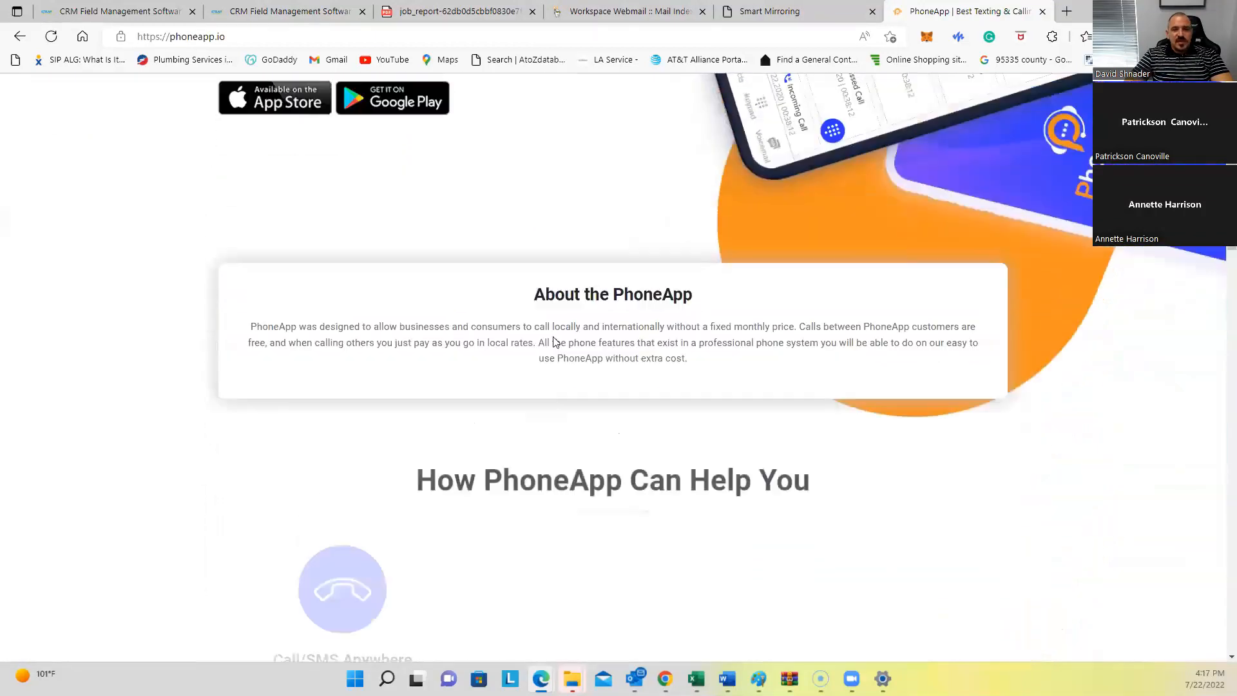
{"action": "scroll", "coordinate": [902, 386], "scroll_direction": "up", "scroll_amount": 4}
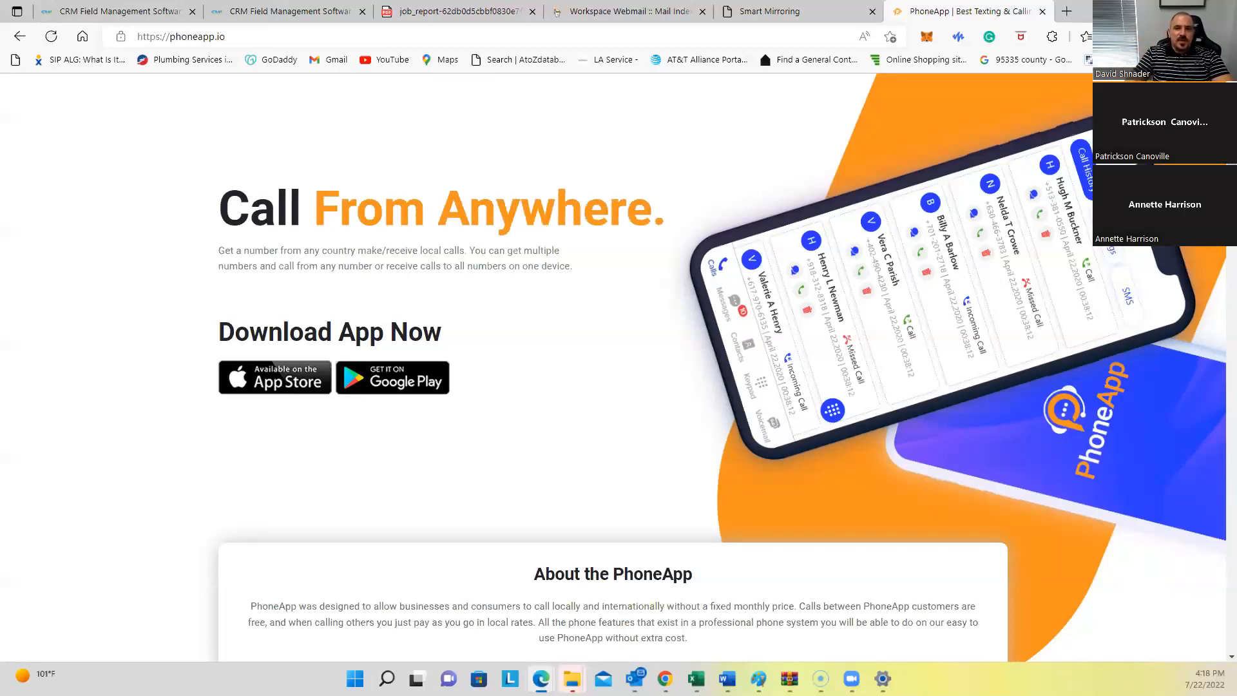
Step: Return to the first CRM tab, close the second CRM tab and dismiss the plan images dialog
{"action": "left_click", "coordinate": [154, 14]}
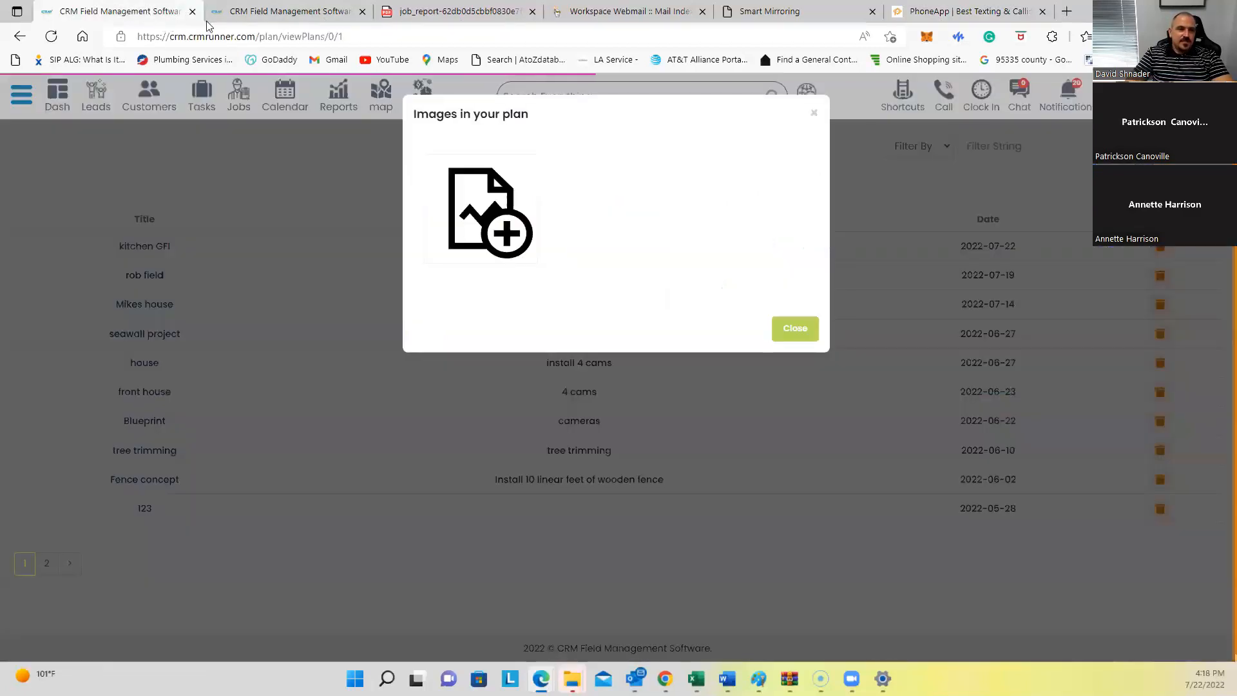
{"action": "left_click", "coordinate": [362, 12]}
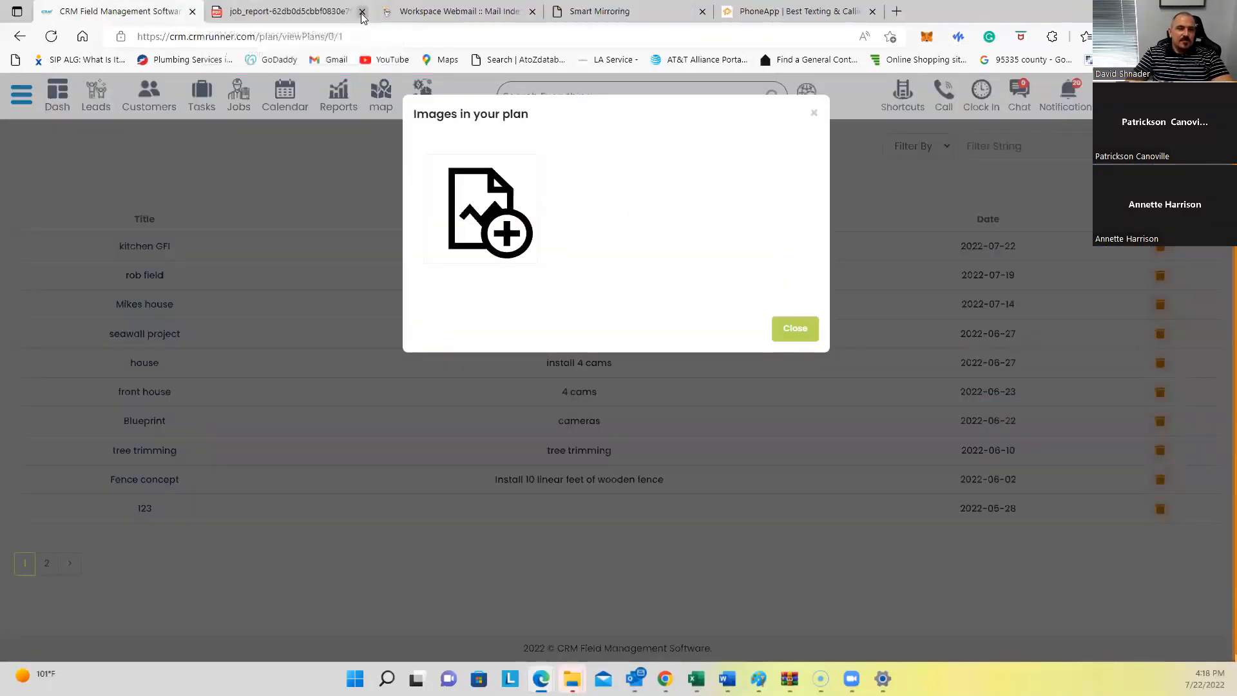
{"action": "left_click", "coordinate": [815, 114]}
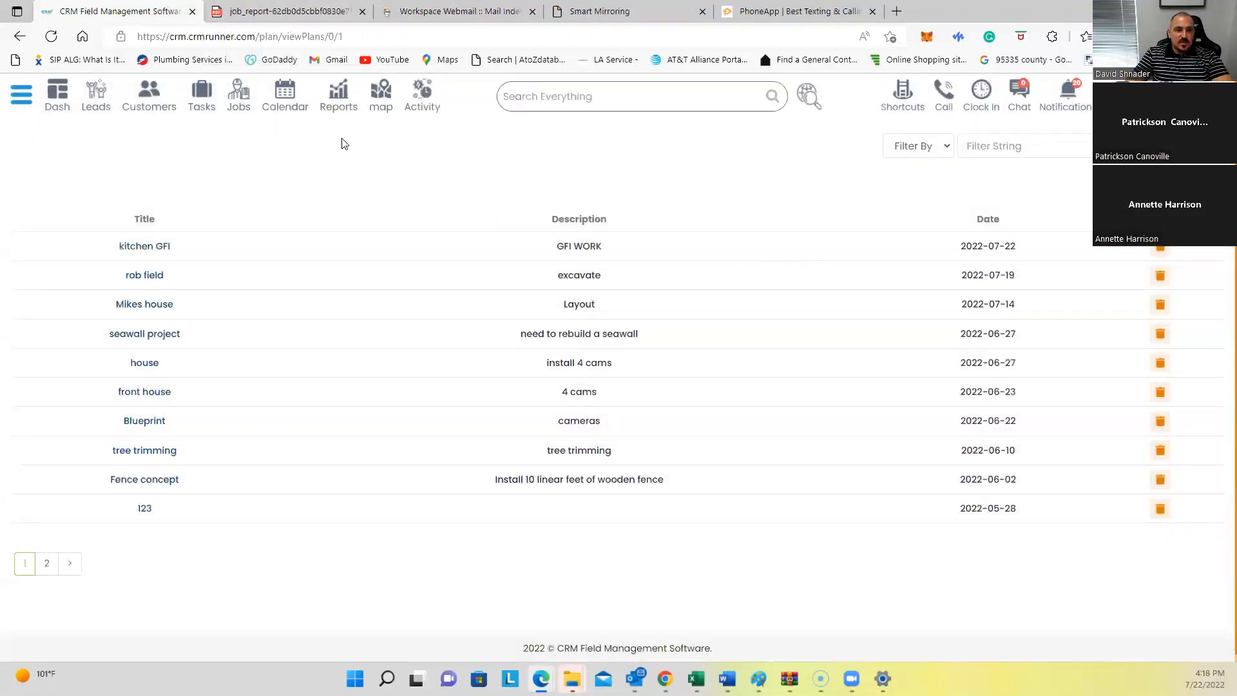
Step: Open the CRM Dashboard showing 22 leads, 22 customers, 30 active jobs and $169,785 revenue
{"action": "left_click", "coordinate": [57, 98]}
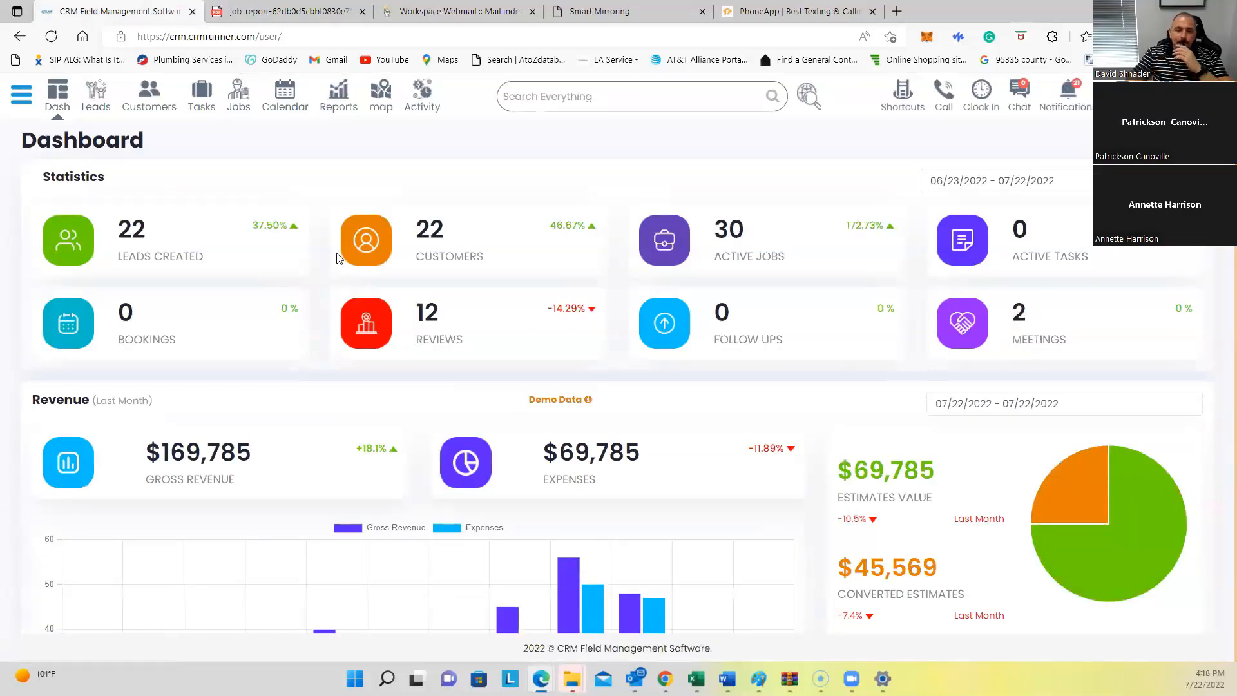
{"action": "scroll", "coordinate": [444, 408], "scroll_direction": "down", "scroll_amount": 3}
{"action": "scroll", "coordinate": [449, 410], "scroll_direction": "down", "scroll_amount": 10}
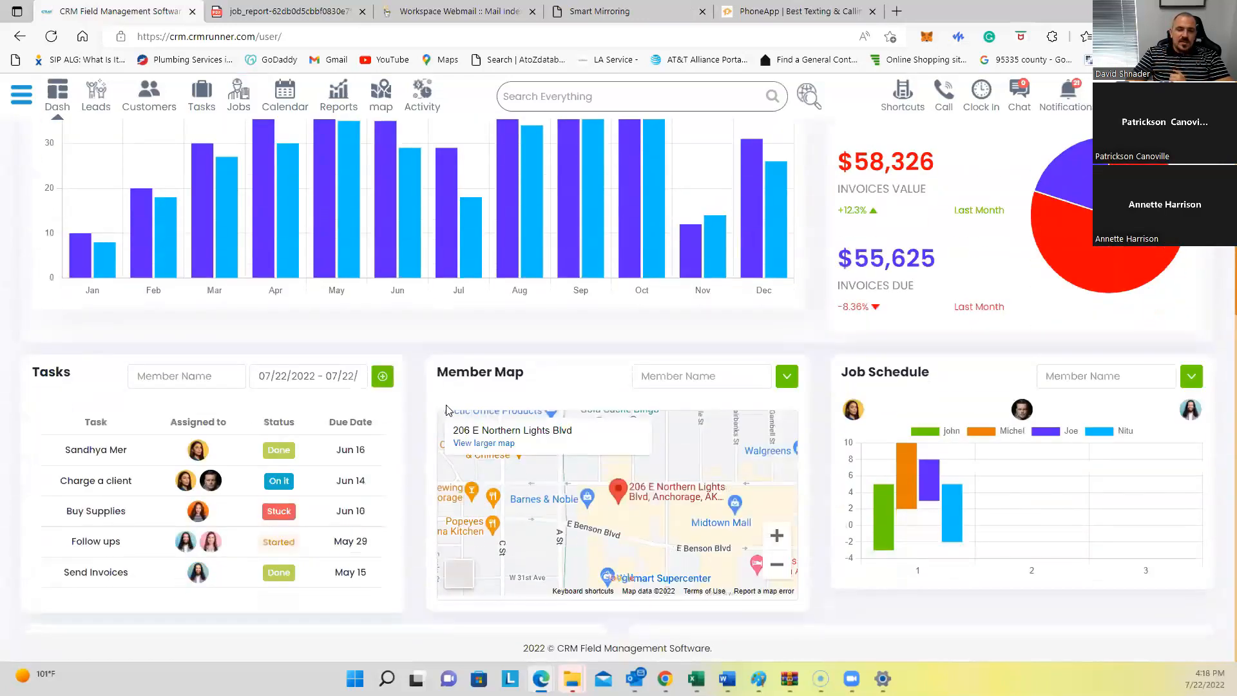
{"action": "scroll", "coordinate": [449, 410], "scroll_direction": "up", "scroll_amount": 13}
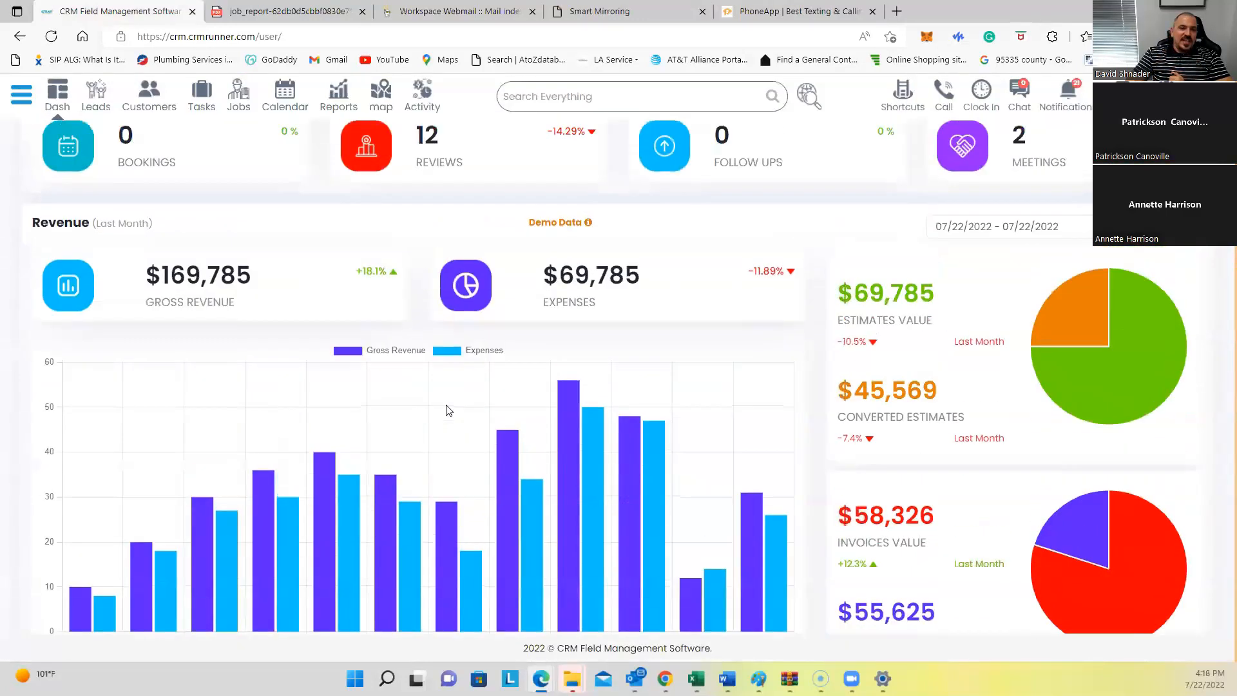
Step: Open the top-right profile menu with support, training videos and log out options
{"action": "left_click", "coordinate": [26, 96]}
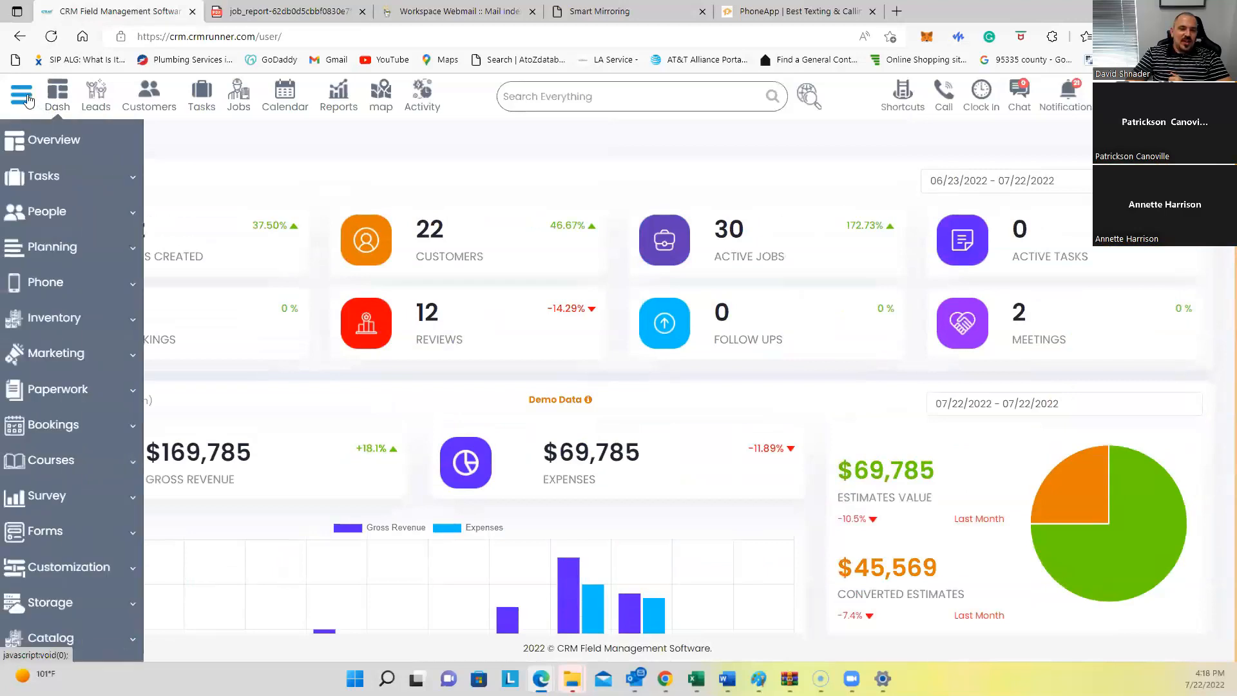
{"action": "left_click", "coordinate": [222, 135]}
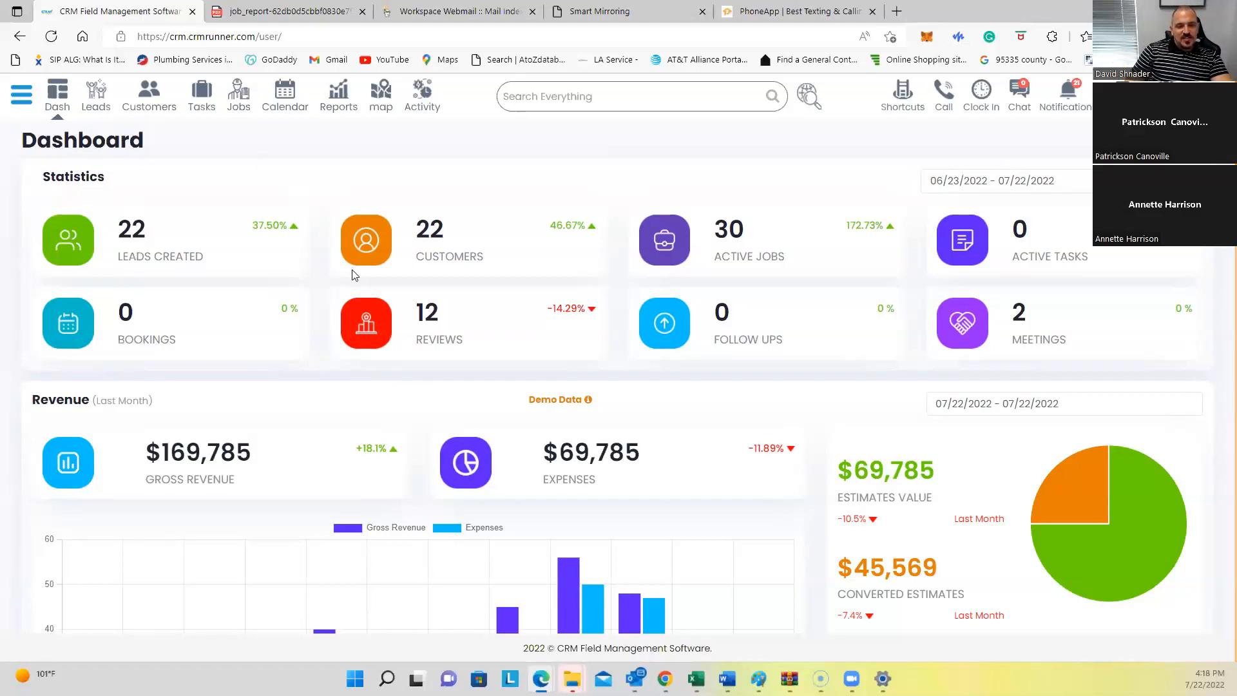
{"action": "scroll", "coordinate": [353, 288], "scroll_direction": "down", "scroll_amount": 4}
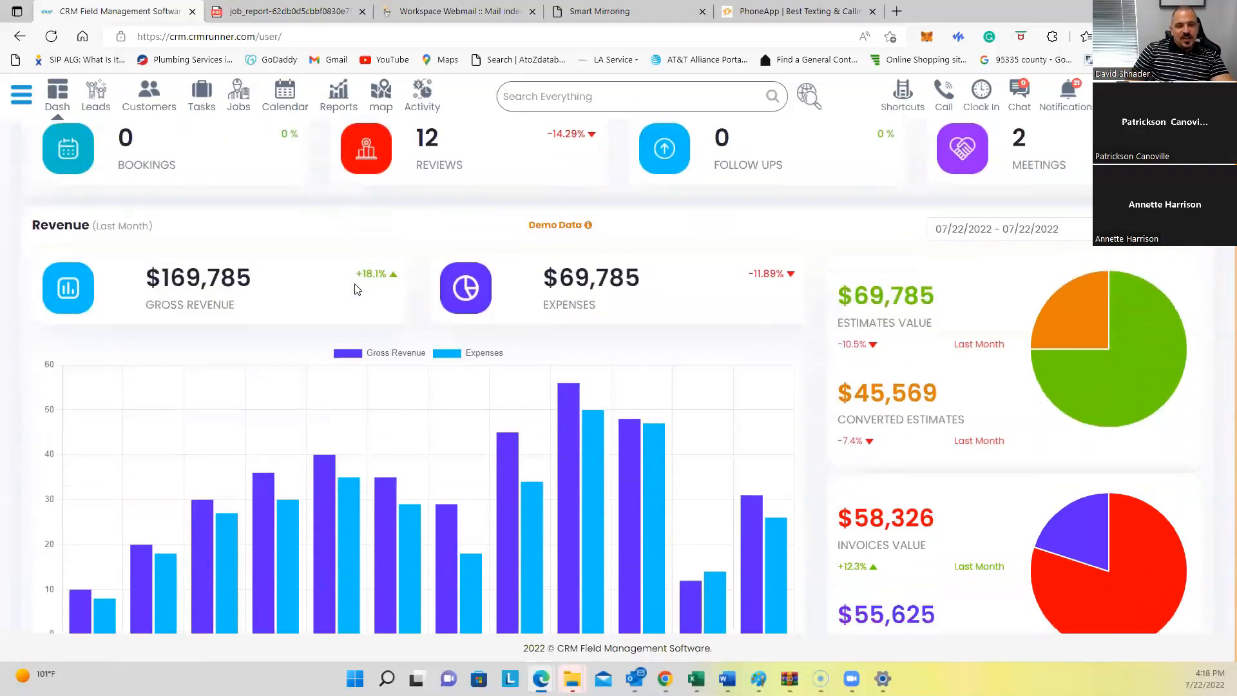
{"action": "scroll", "coordinate": [358, 296], "scroll_direction": "down", "scroll_amount": 2}
{"action": "scroll", "coordinate": [357, 296], "scroll_direction": "up", "scroll_amount": 6}
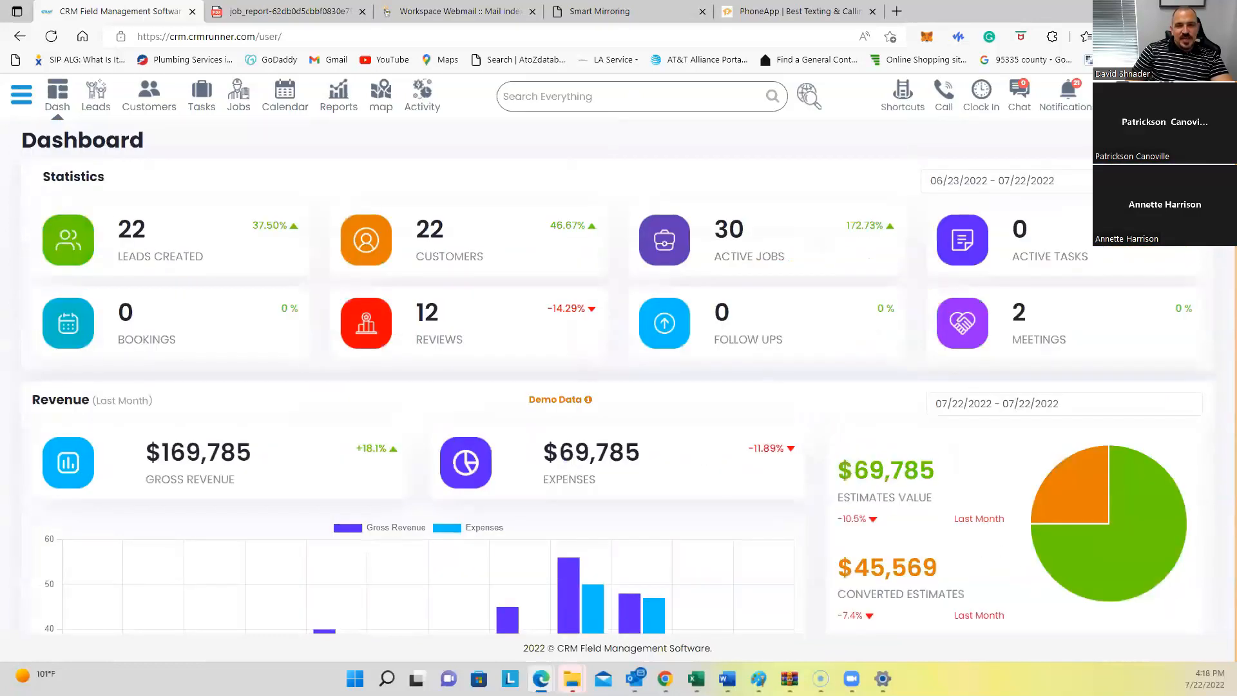
{"action": "left_click", "coordinate": [1141, 95]}
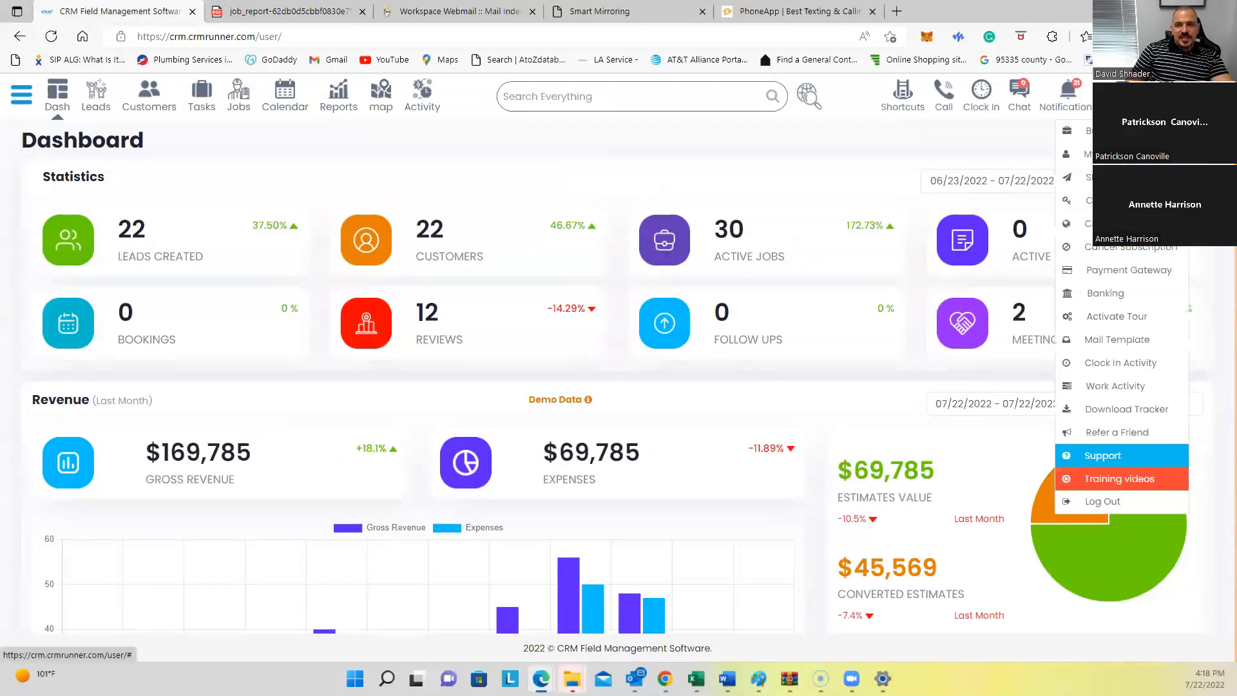
Step: Open Training videos from the profile menu
{"action": "left_click", "coordinate": [1132, 481]}
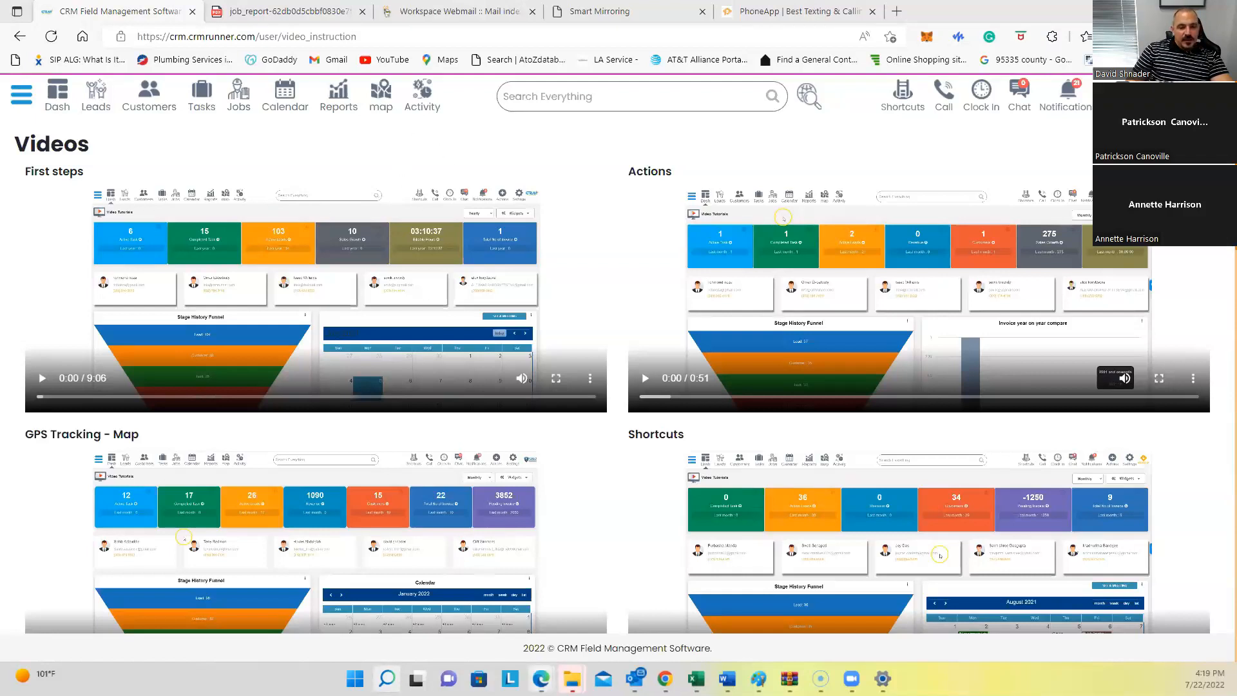
Step: Launch WhatsApp from Windows search by searching 'whats'
{"action": "left_click", "coordinate": [386, 678]}
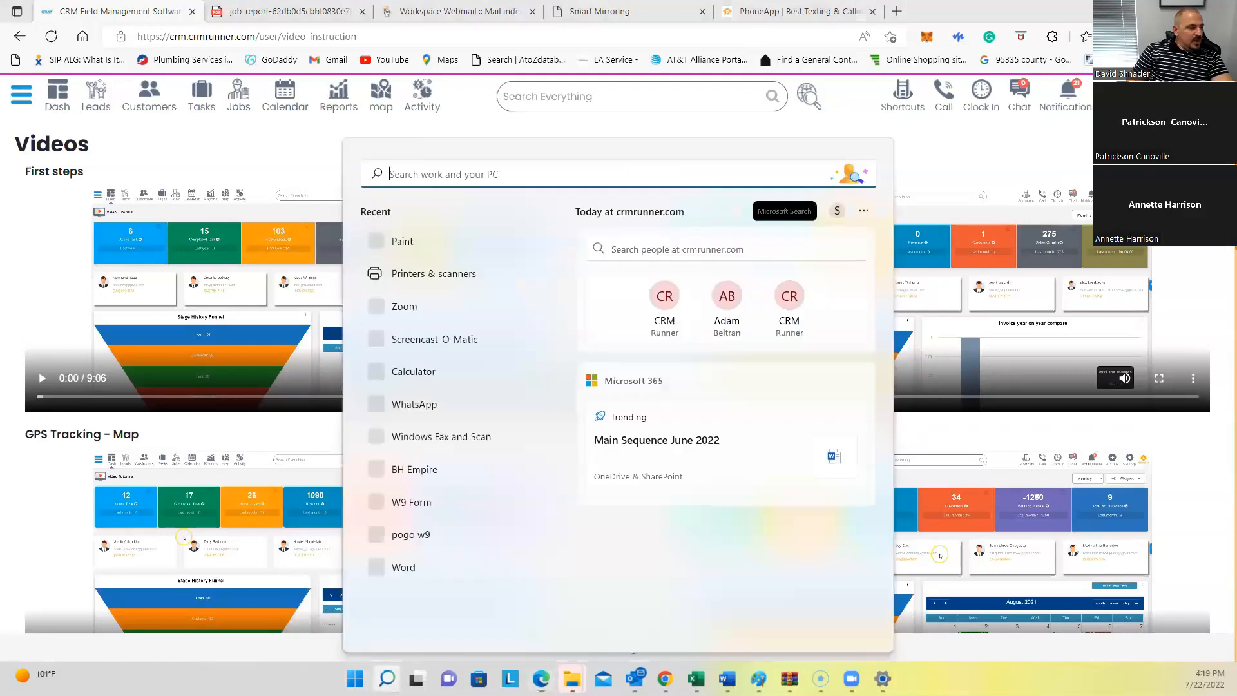
{"action": "type", "text": "whats"}
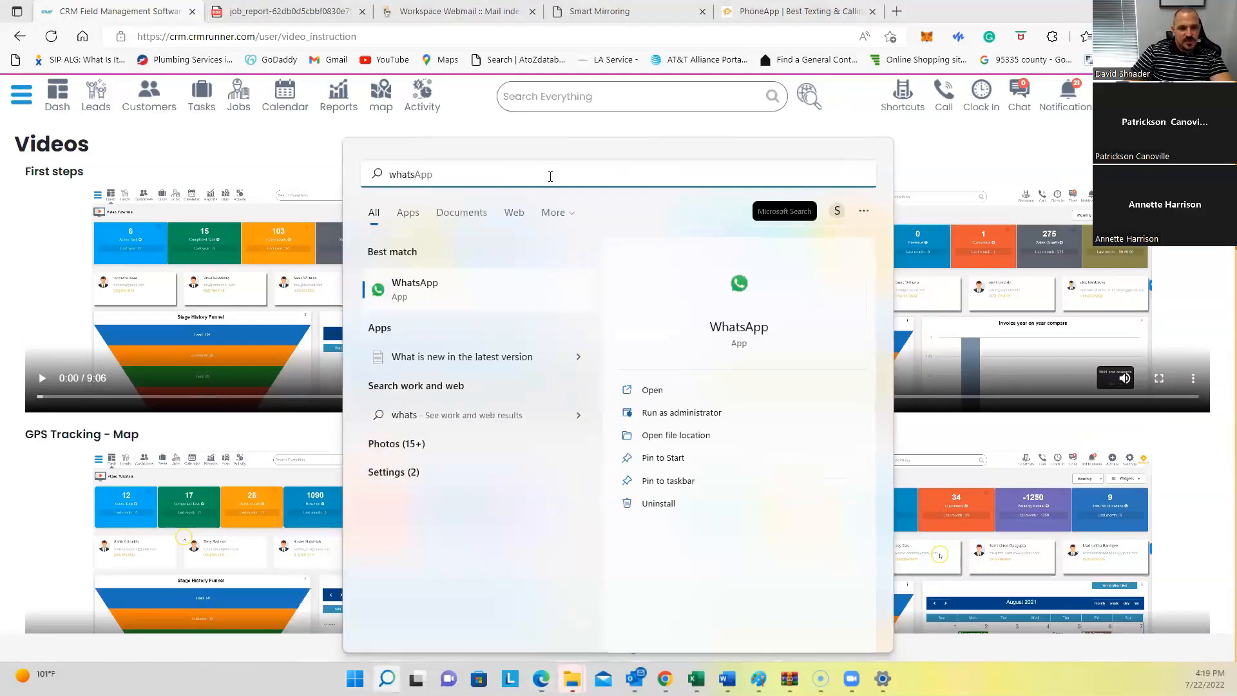
{"action": "left_click", "coordinate": [504, 291]}
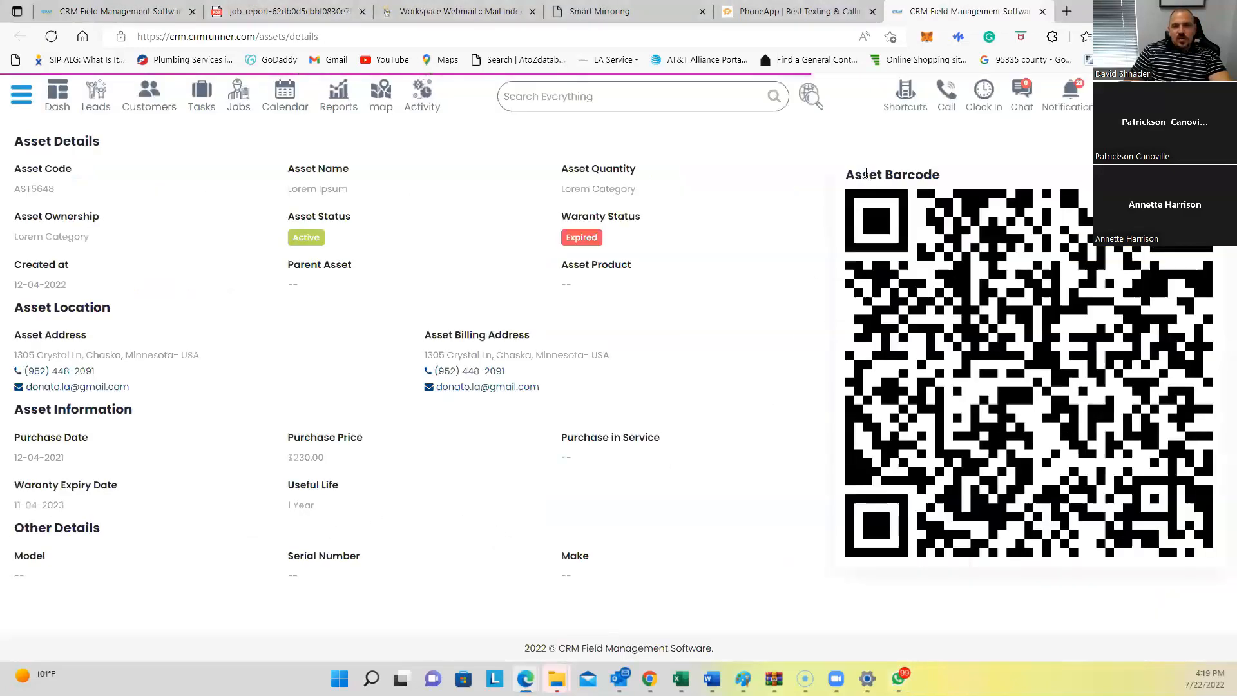
Step: Highlight the Asset Barcode heading on the Asset Details page, then clear the highlight
{"action": "left_click_drag", "start_coordinate": [849, 174], "coordinate": [914, 175]}
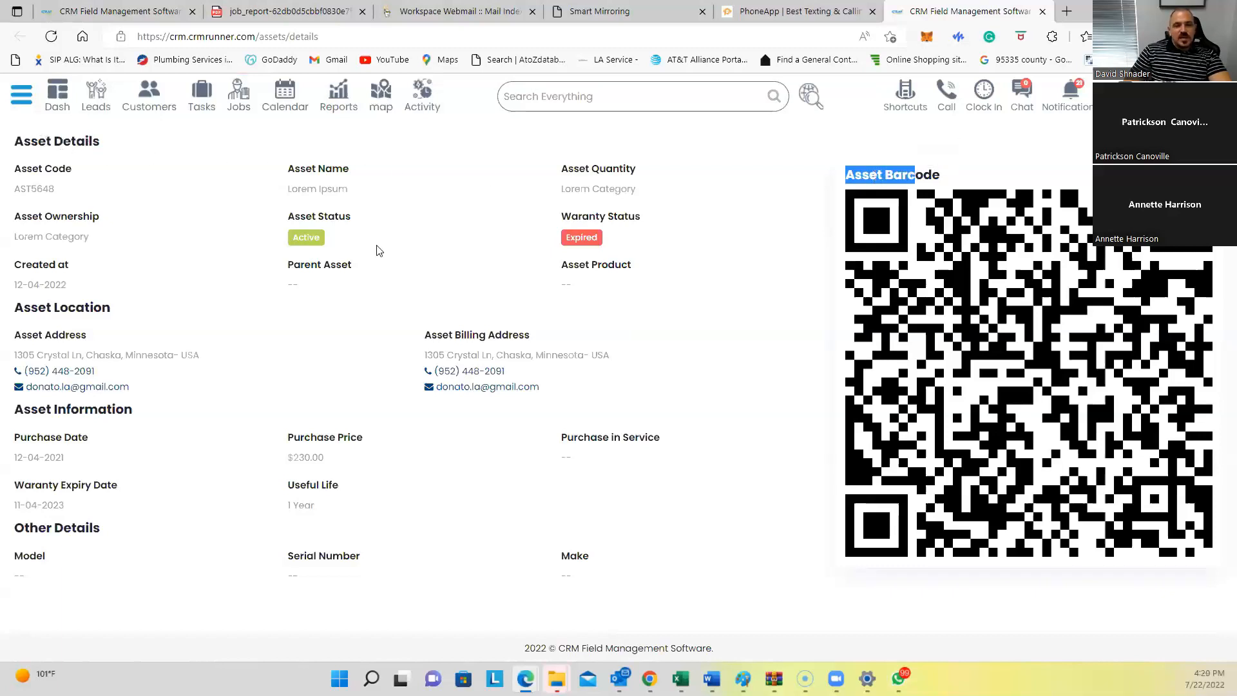
{"action": "left_click", "coordinate": [405, 216]}
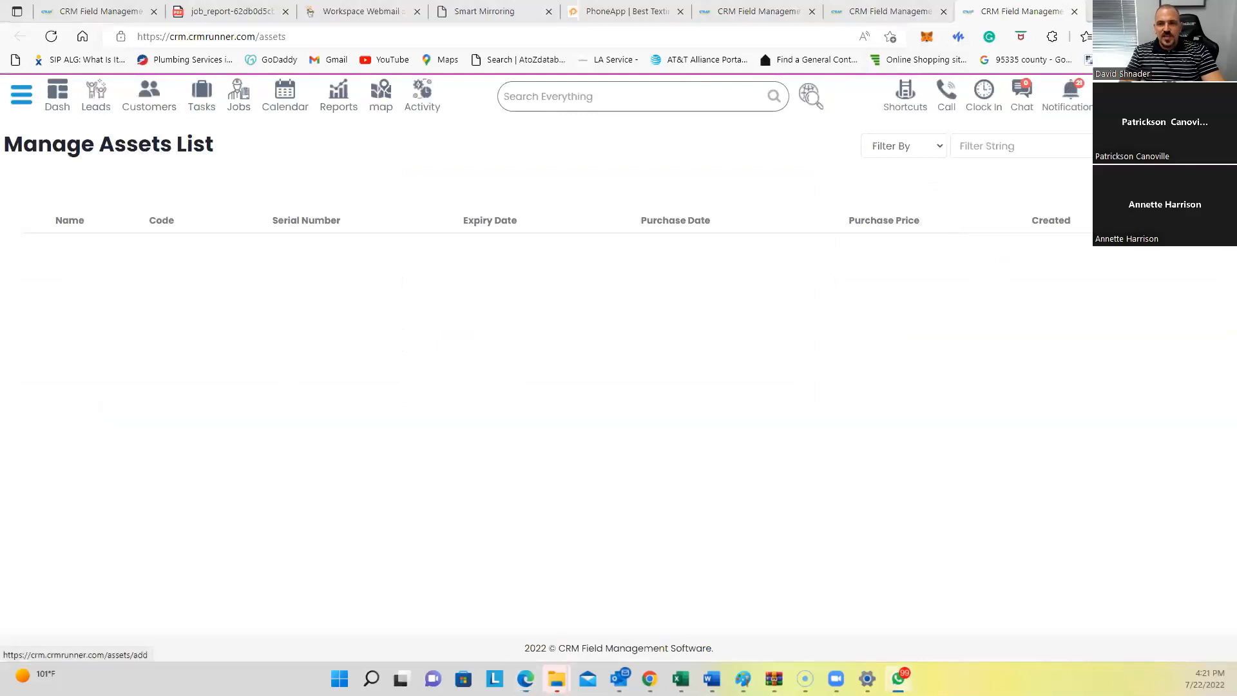
Step: Open the Add Assets form, then close it and the duplicate CRM tab
{"action": "left_click", "coordinate": [1160, 145]}
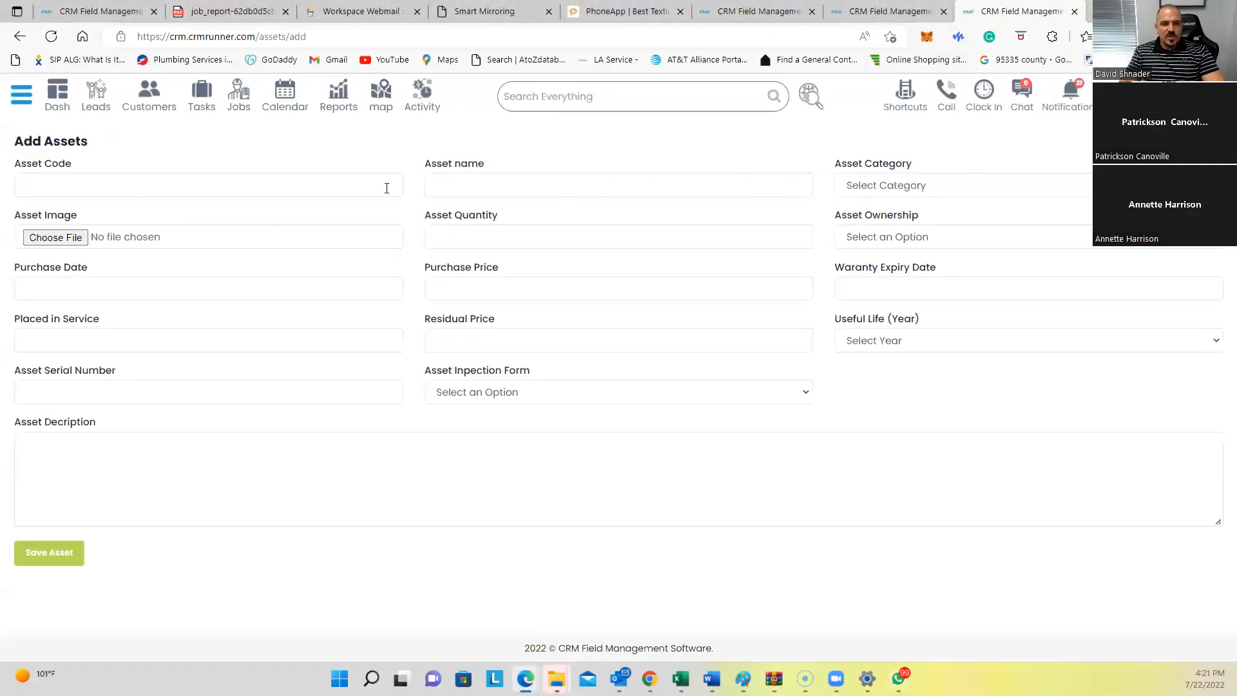
{"action": "left_click_drag", "start_coordinate": [29, 217], "coordinate": [120, 225]}
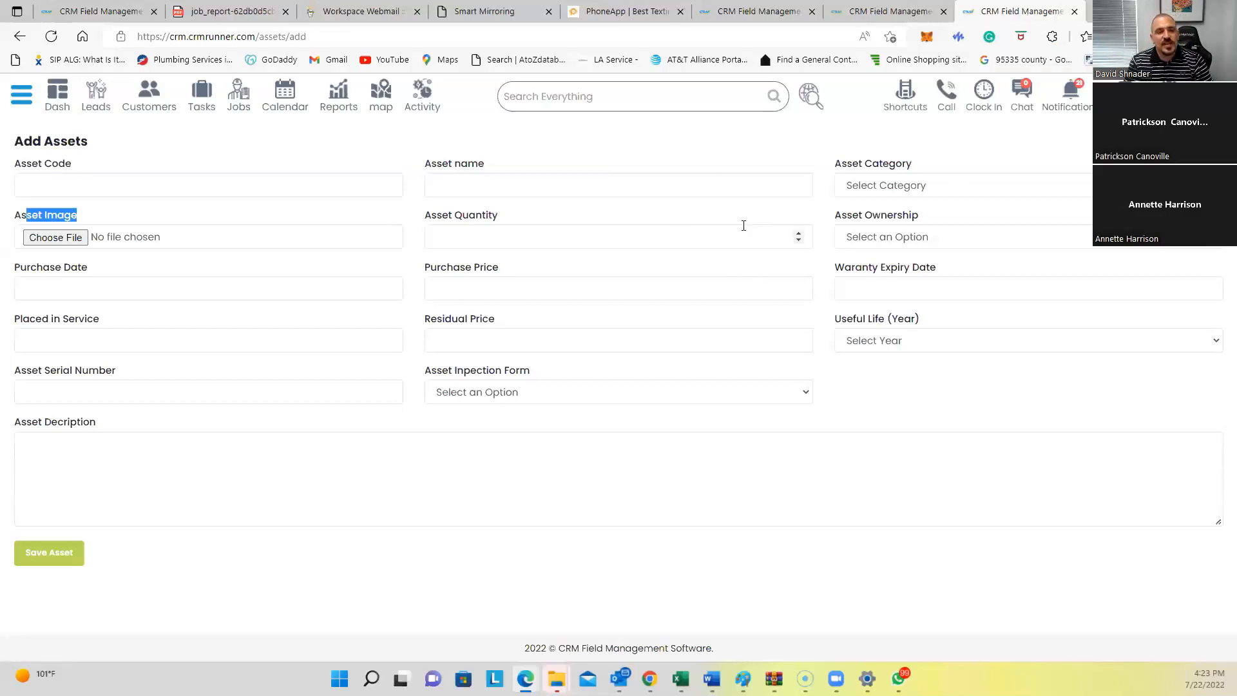
{"action": "left_click", "coordinate": [649, 153]}
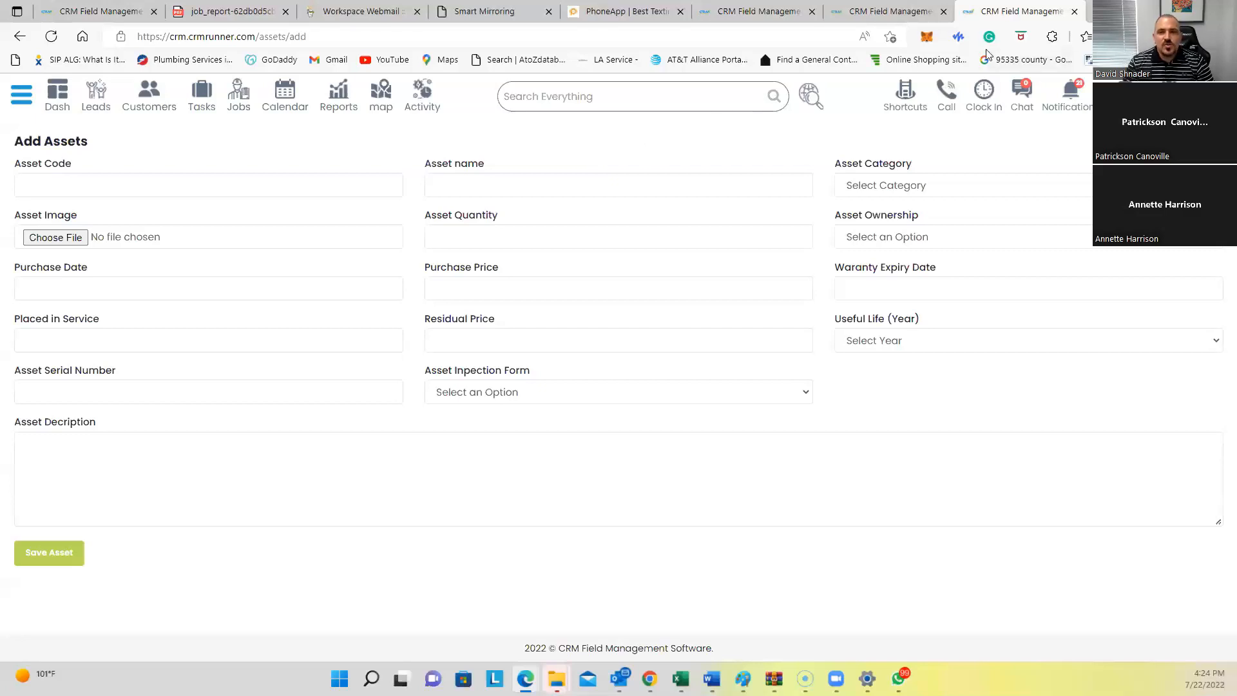
{"action": "middle_click", "coordinate": [906, 21]}
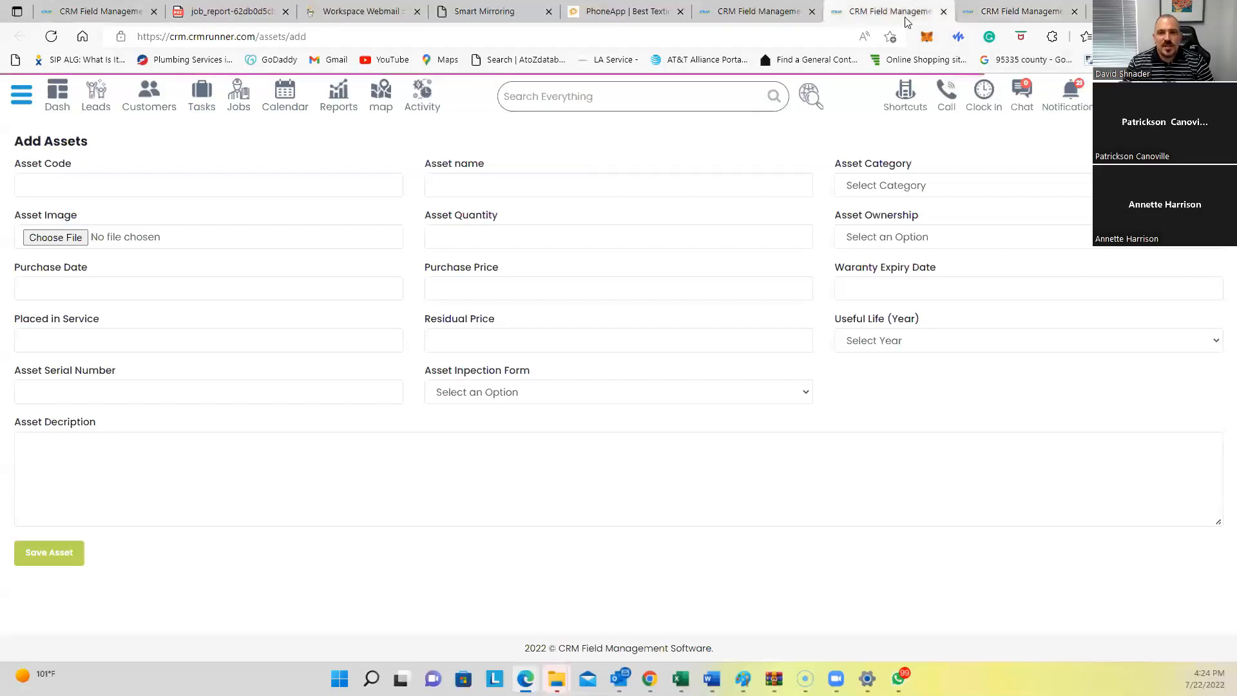
{"action": "left_click", "coordinate": [944, 12]}
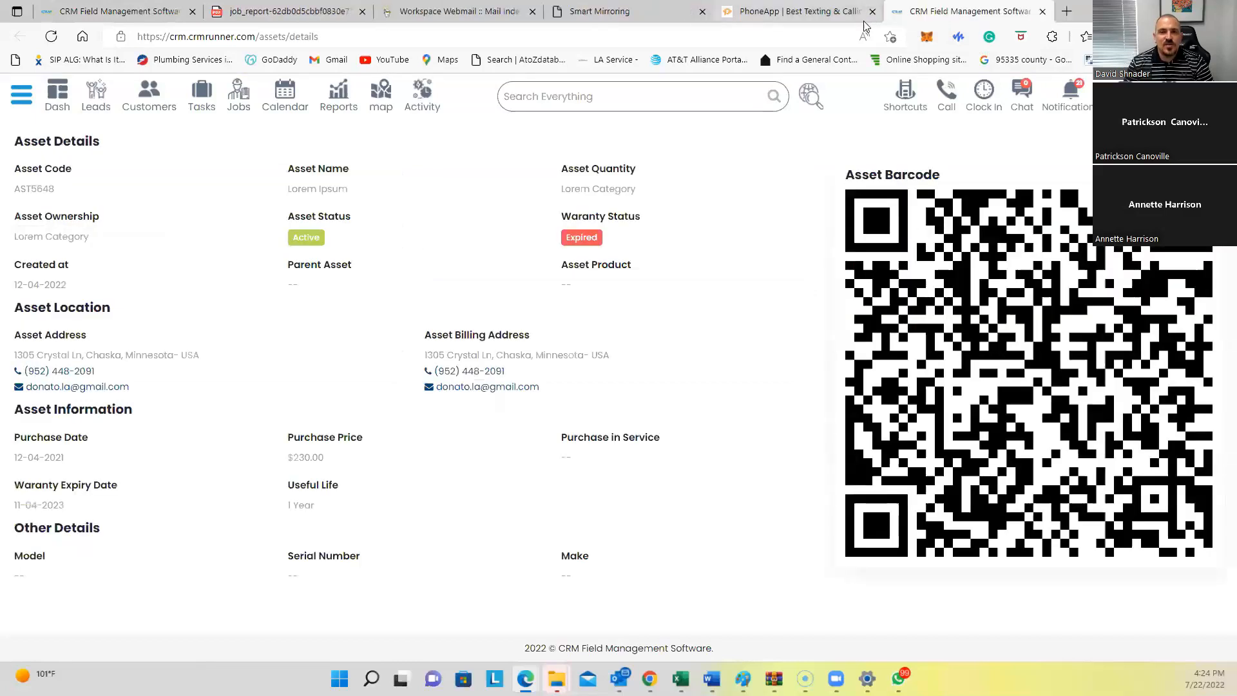
Step: Go to crmrunner.com and open its Pricing plans page
{"action": "left_click", "coordinate": [700, 36]}
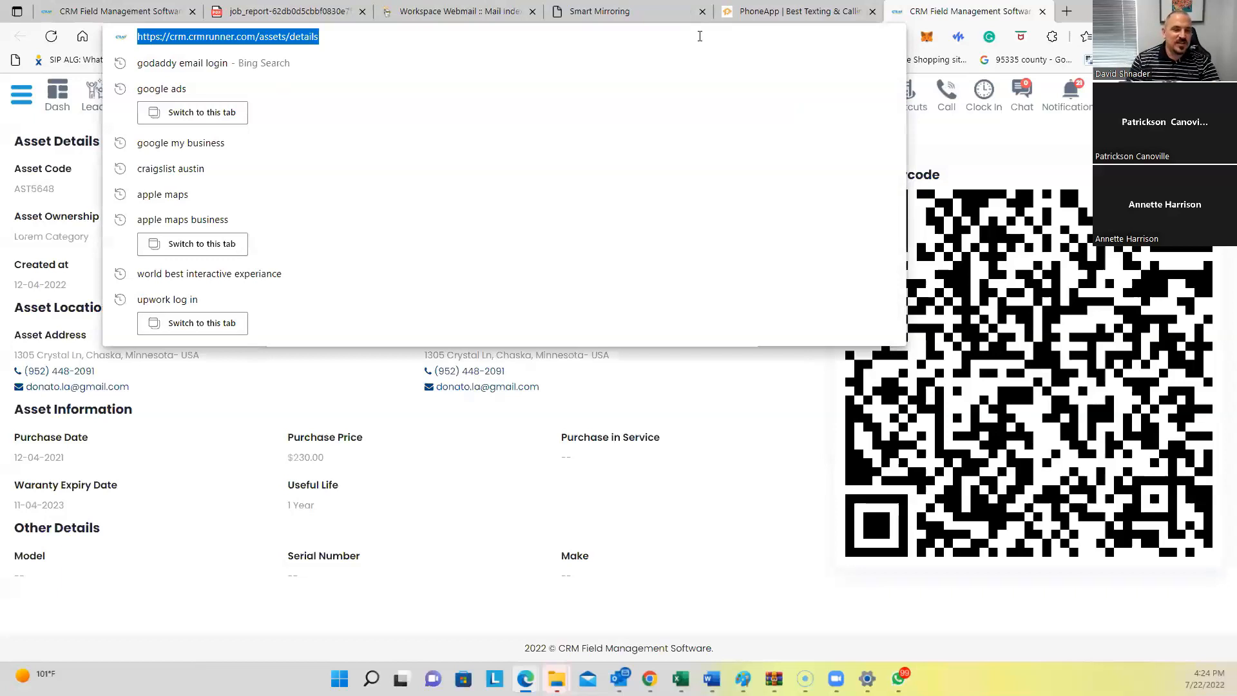
{"action": "type", "text": "crmrunner"}
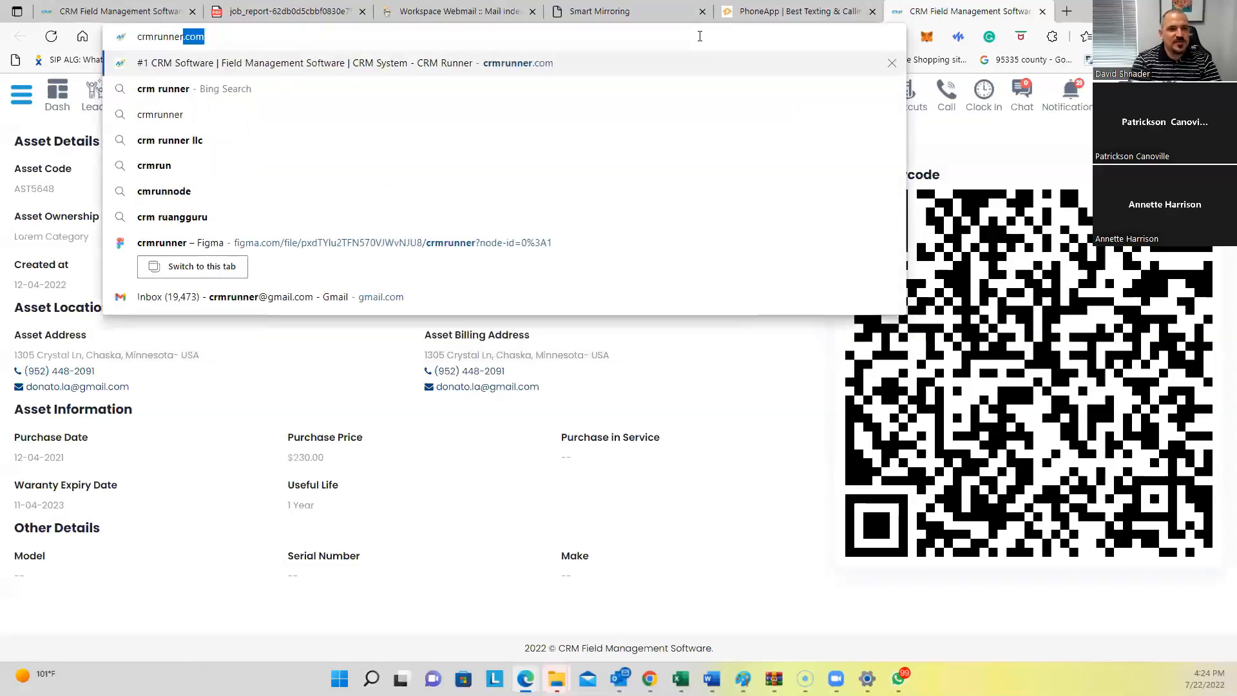
{"action": "key", "text": "Return"}
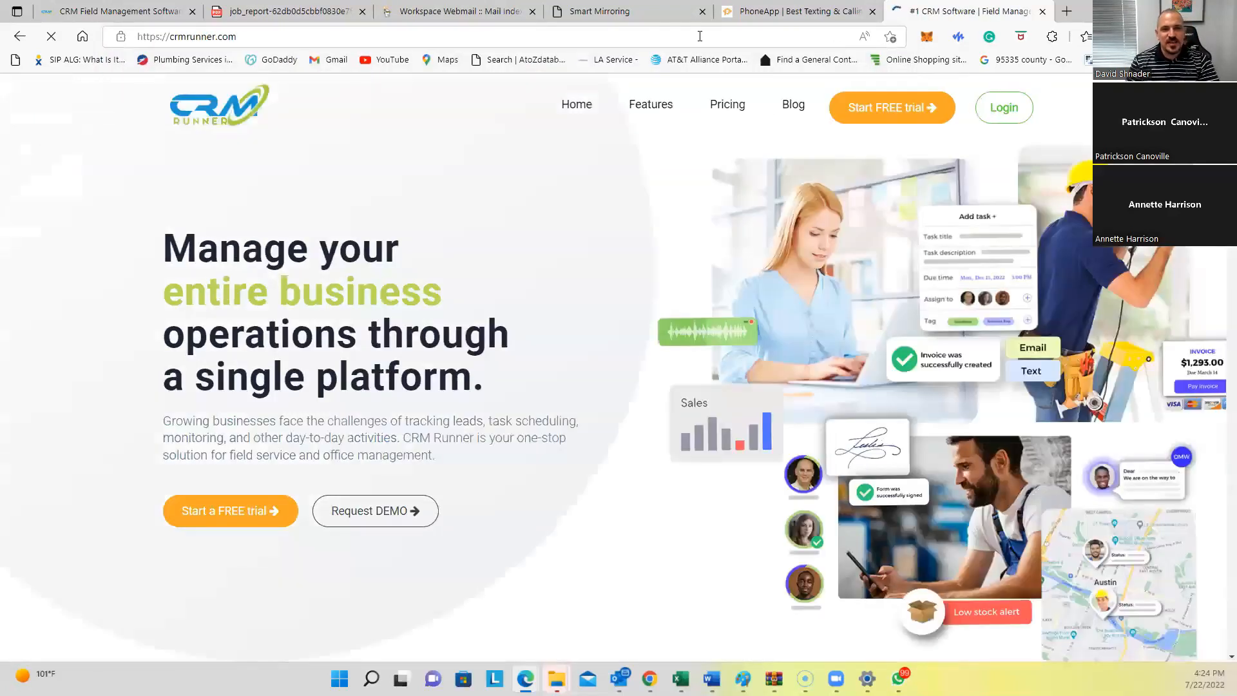
{"action": "mouse_move", "coordinate": [663, 107]}
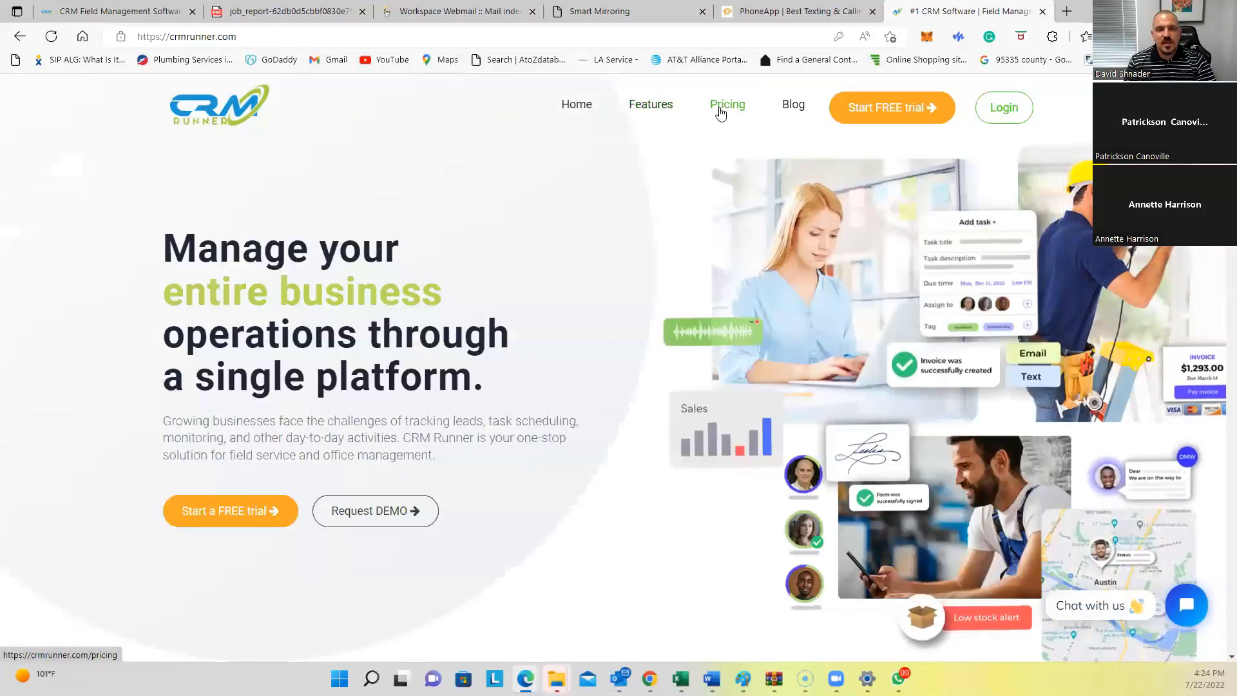
{"action": "left_click", "coordinate": [721, 111]}
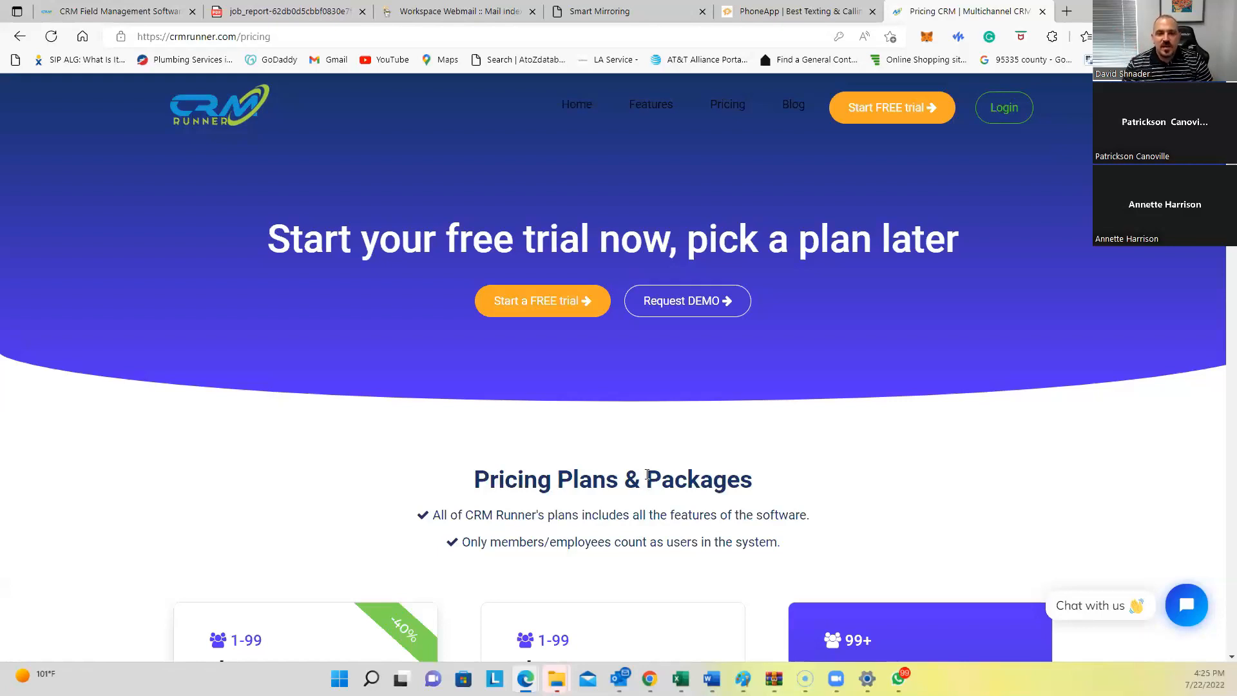
{"action": "mouse_move", "coordinate": [647, 125]}
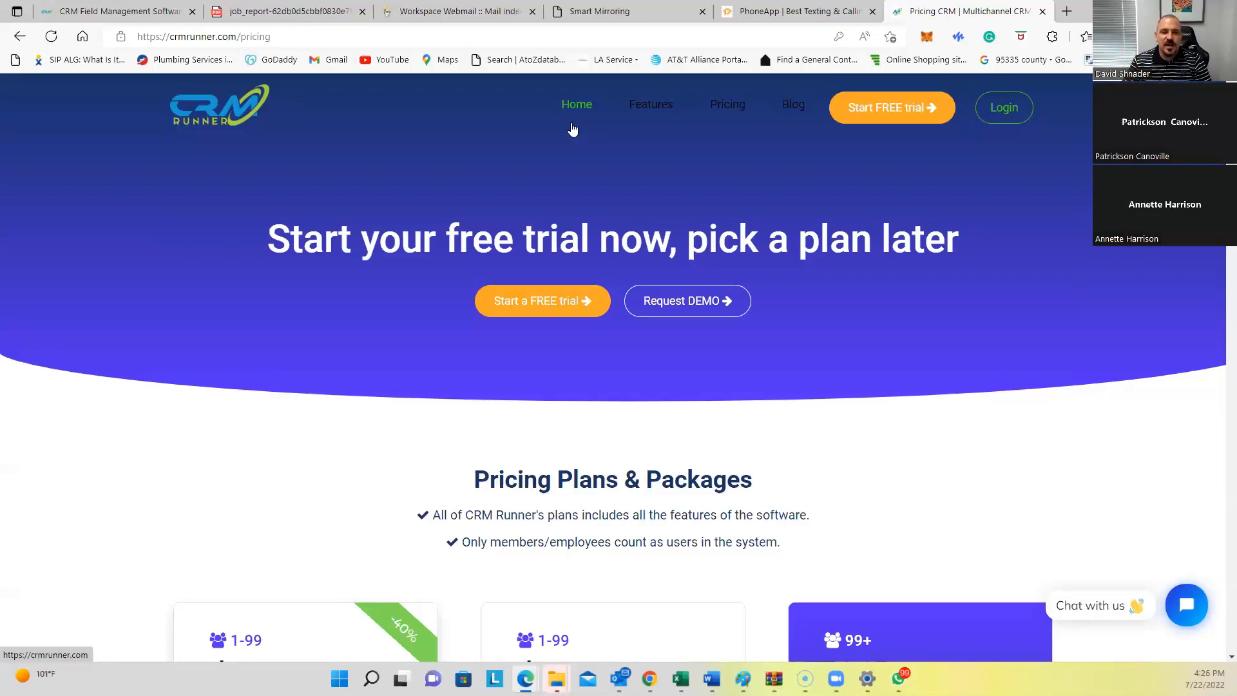
{"action": "scroll", "coordinate": [573, 130], "scroll_direction": "down", "scroll_amount": 4}
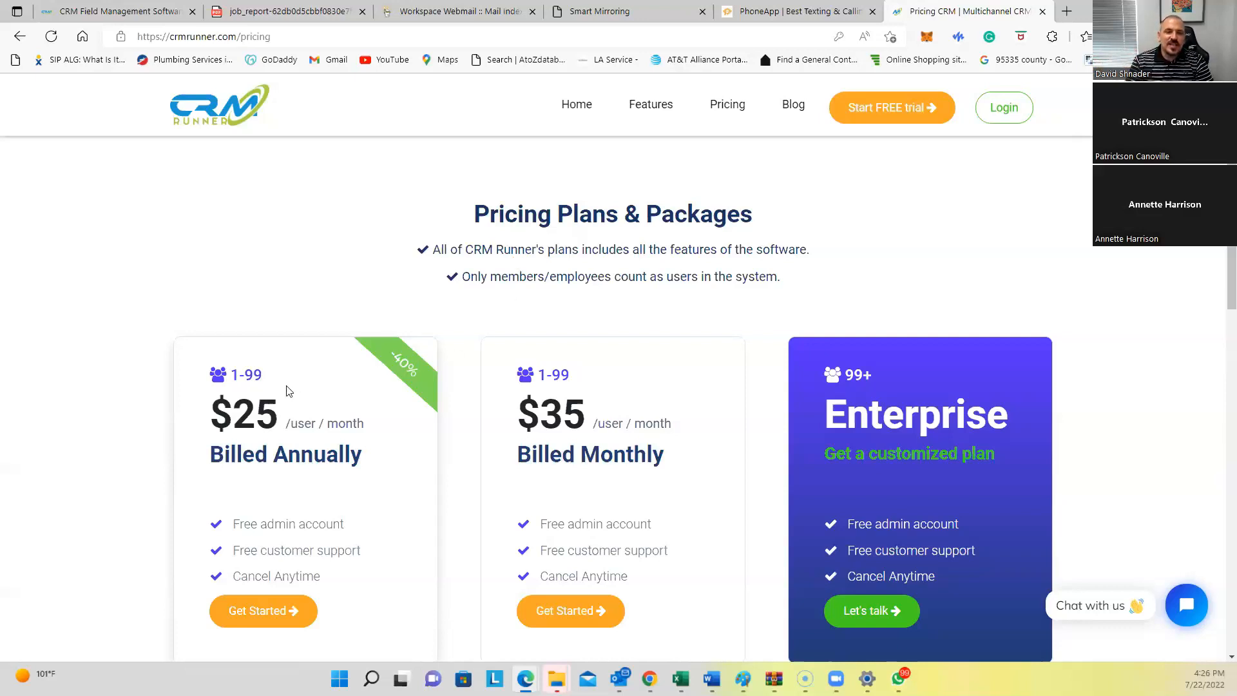
{"action": "left_click_drag", "start_coordinate": [242, 412], "coordinate": [362, 426]}
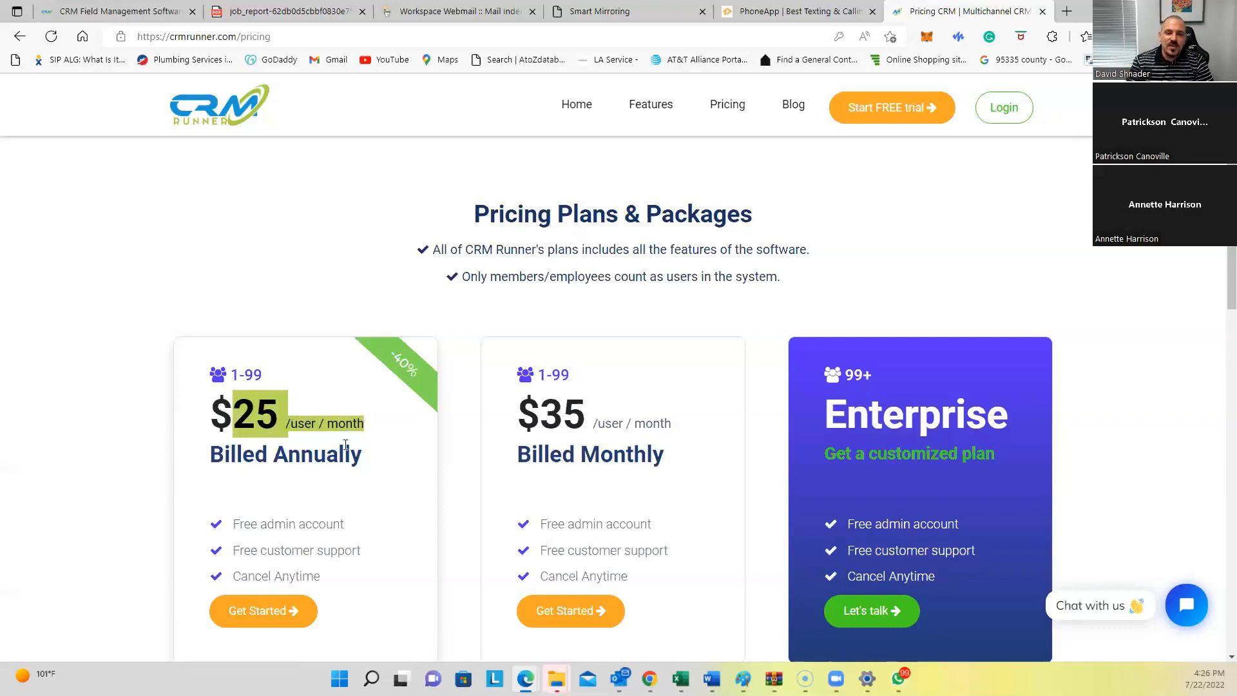
{"action": "left_click_drag", "start_coordinate": [590, 454], "coordinate": [663, 469]}
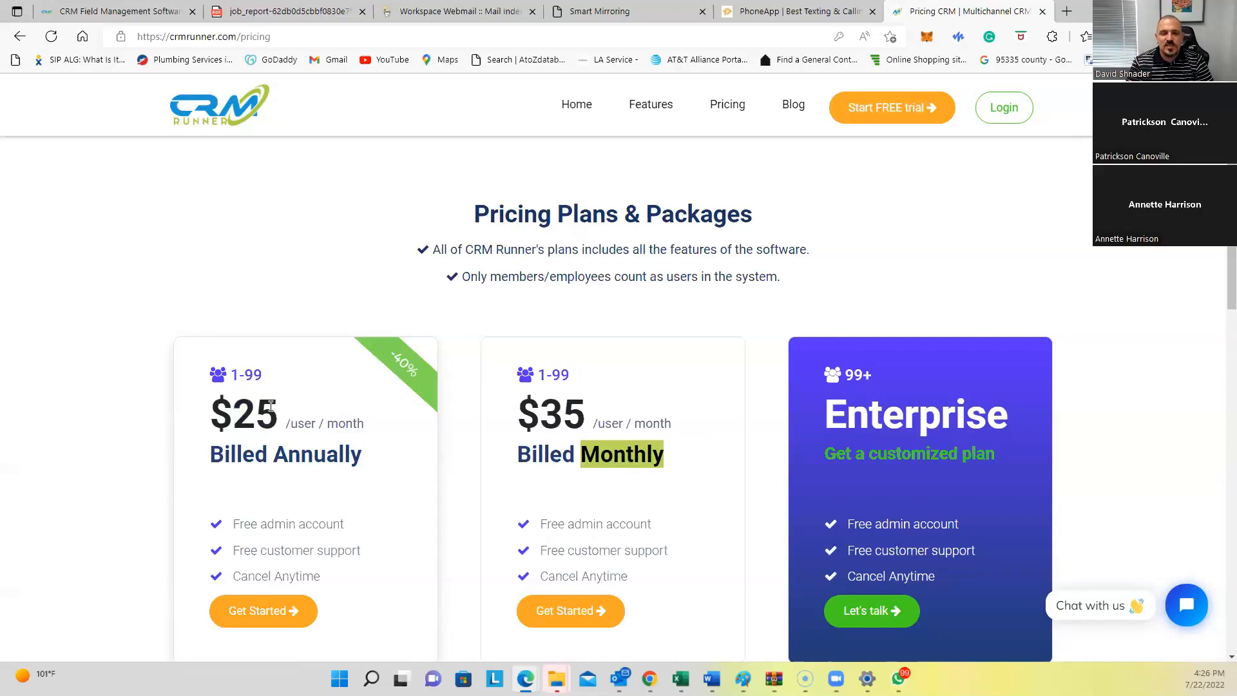
{"action": "left_click", "coordinate": [535, 419]}
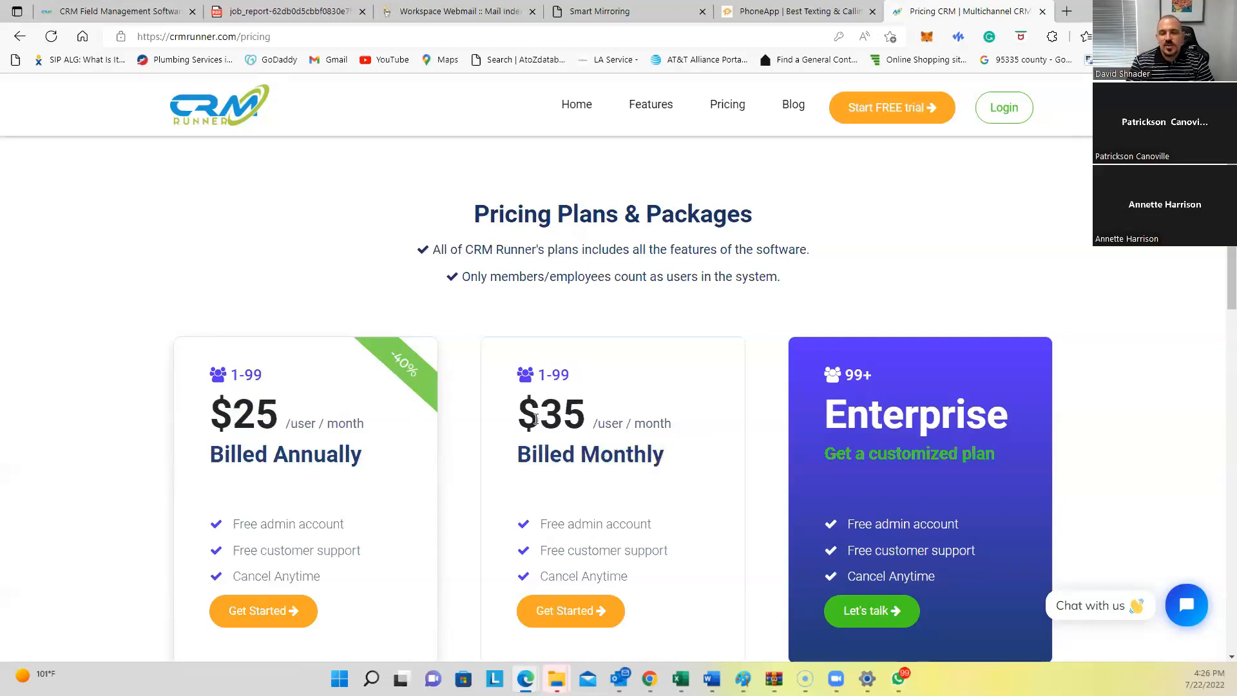
{"action": "left_click_drag", "start_coordinate": [536, 419], "coordinate": [586, 422]}
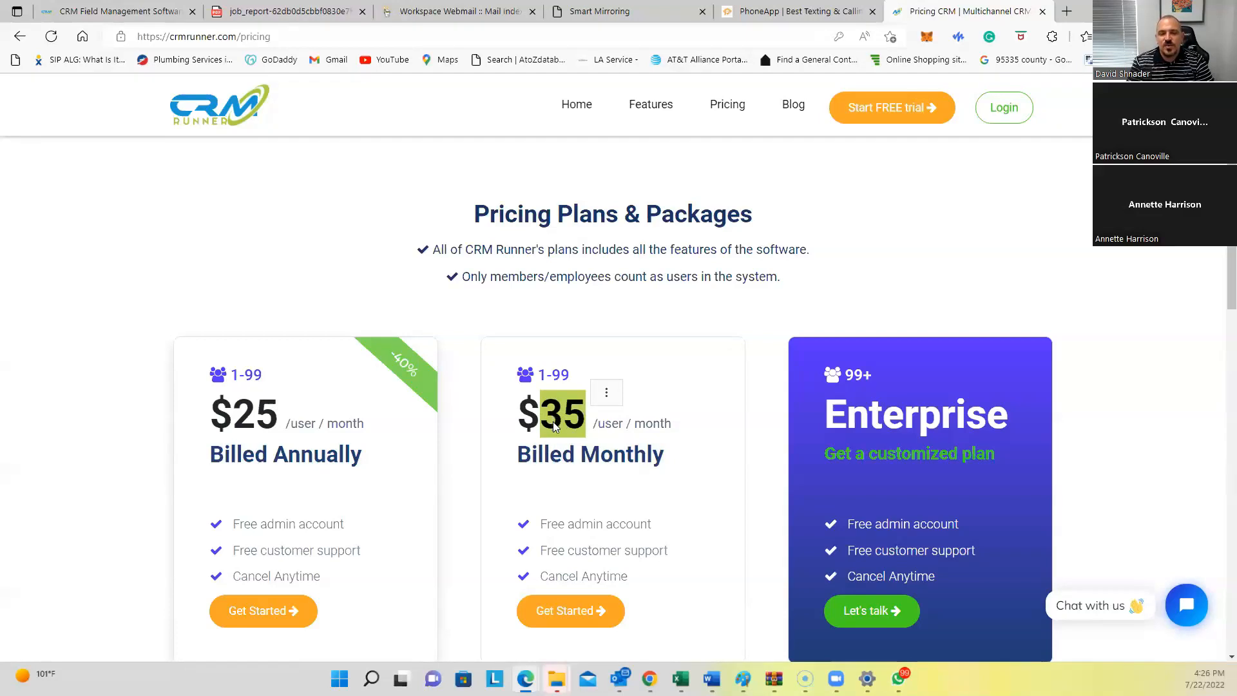
{"action": "scroll", "coordinate": [552, 421], "scroll_direction": "down", "scroll_amount": 1}
{"action": "scroll", "coordinate": [554, 430], "scroll_direction": "up", "scroll_amount": 2}
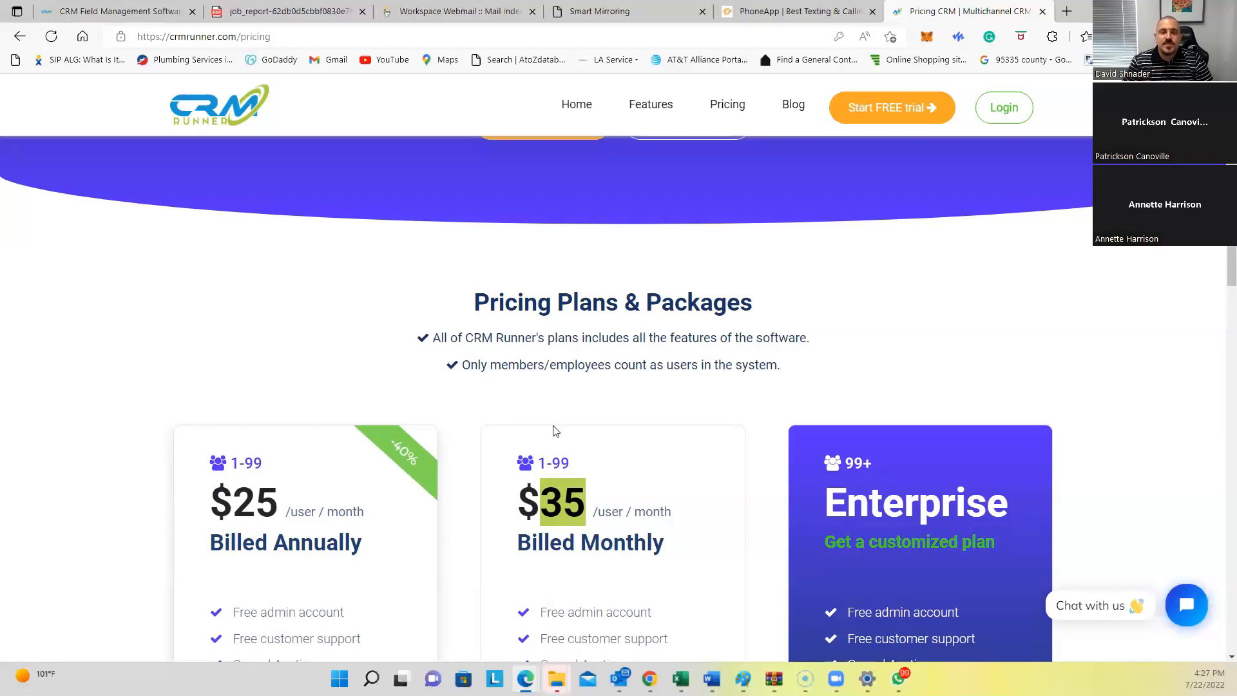
{"action": "scroll", "coordinate": [657, 467], "scroll_direction": "up", "scroll_amount": 3}
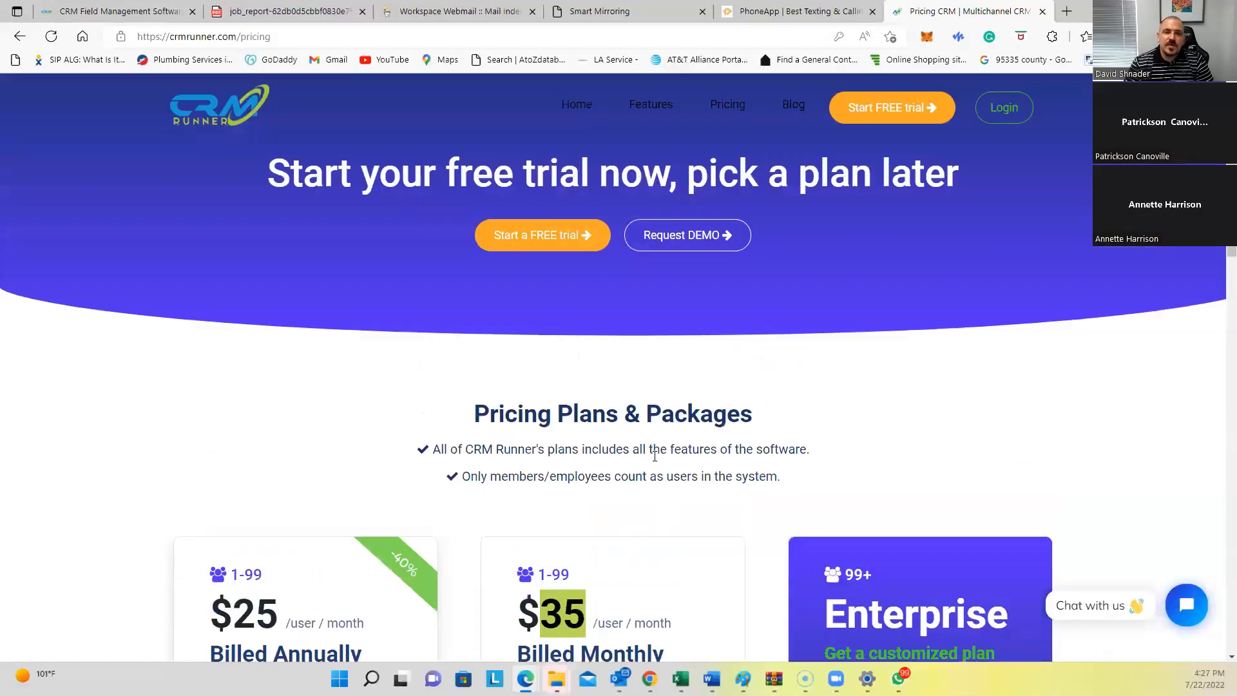
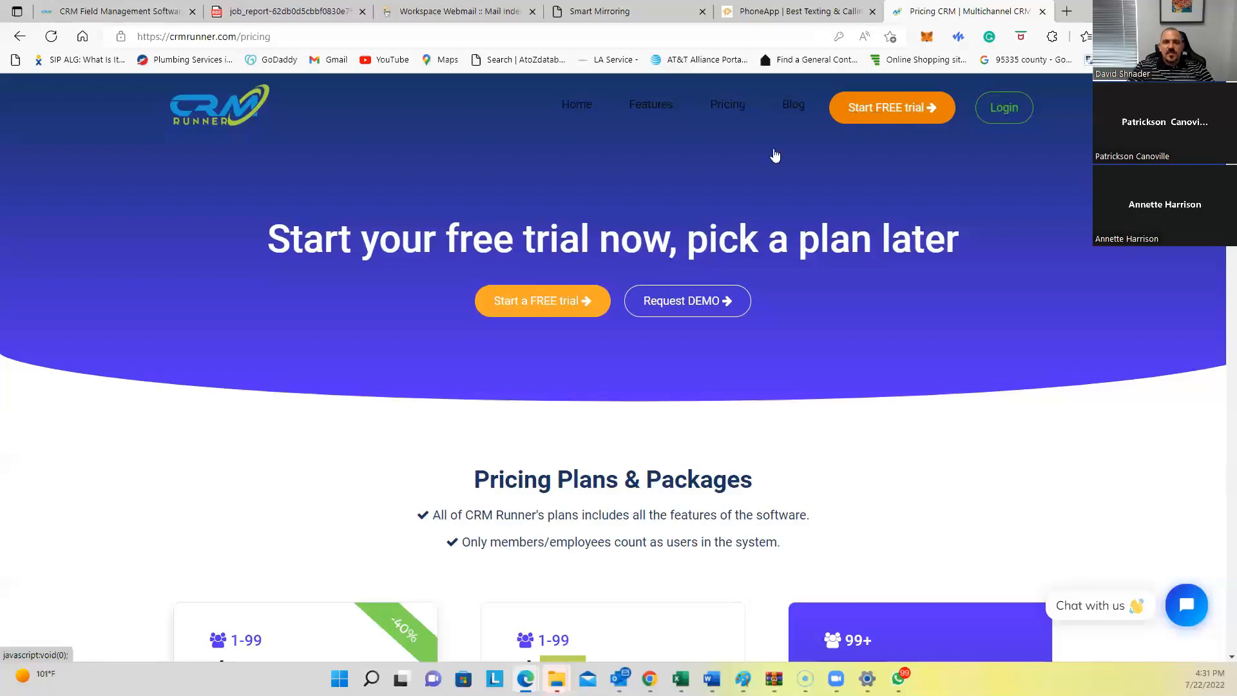
Step: Return from the pricing page to the crmrunner.com homepage via the top-left logo
{"action": "left_click", "coordinate": [235, 96]}
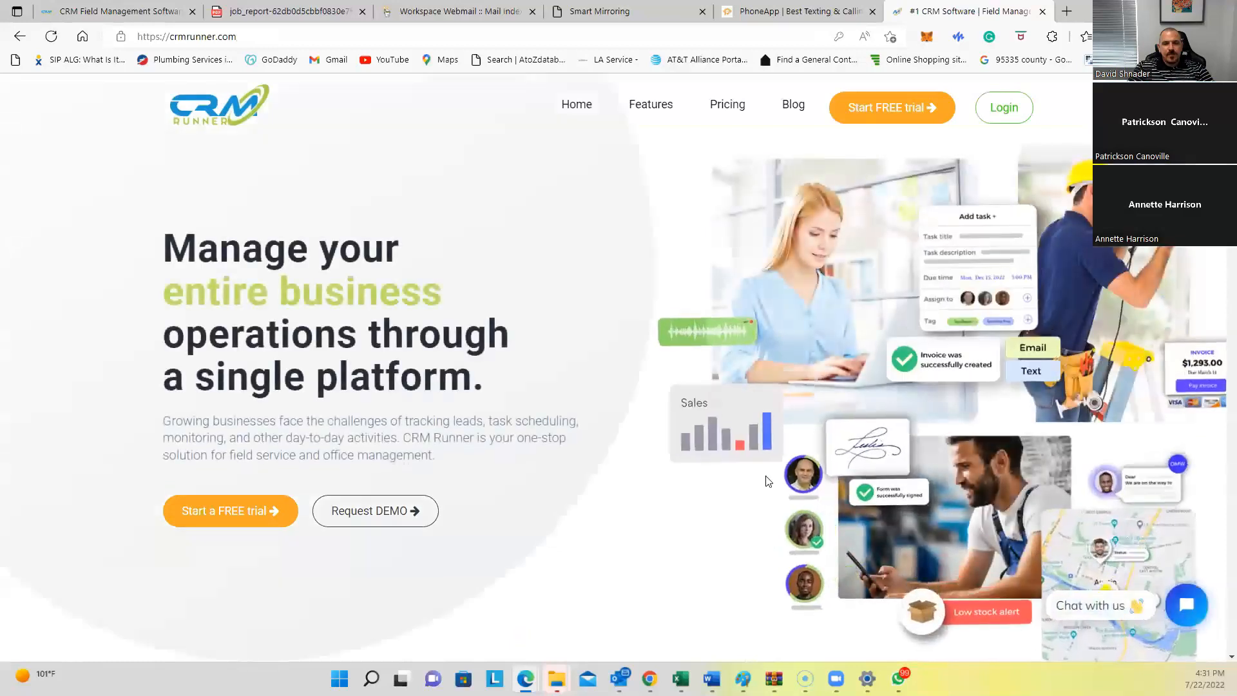
{"action": "scroll", "coordinate": [572, 479], "scroll_direction": "down", "scroll_amount": 4}
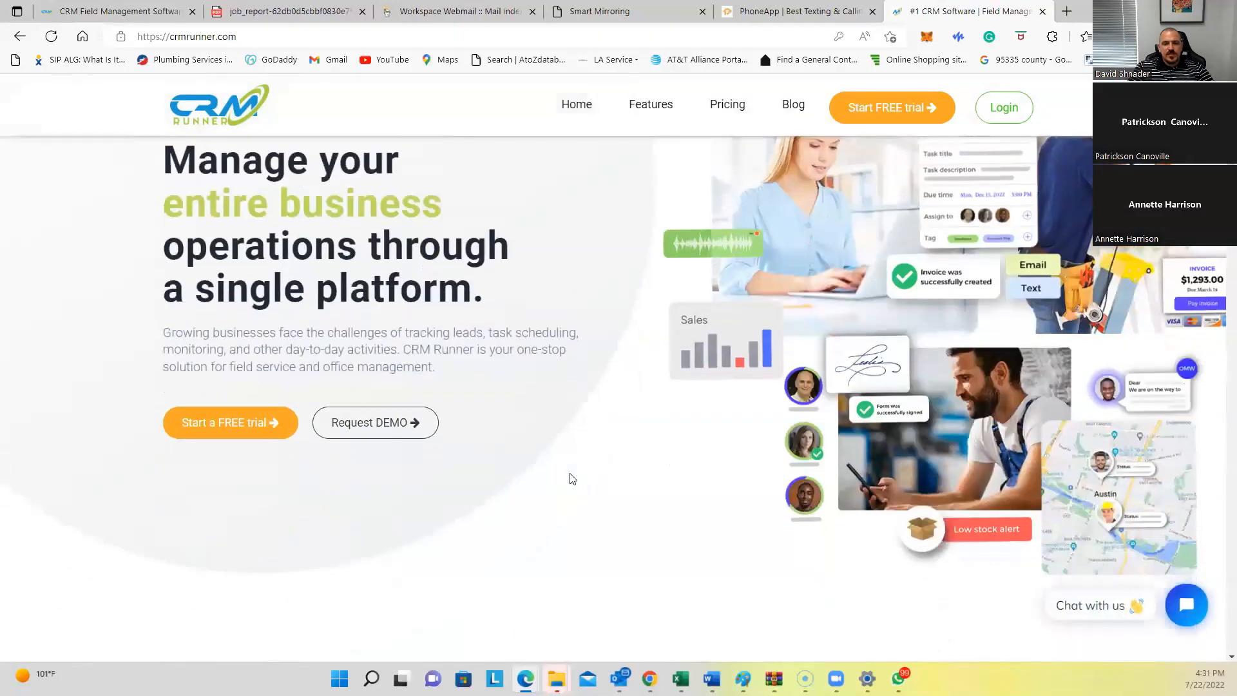
{"action": "scroll", "coordinate": [572, 478], "scroll_direction": "down", "scroll_amount": 6}
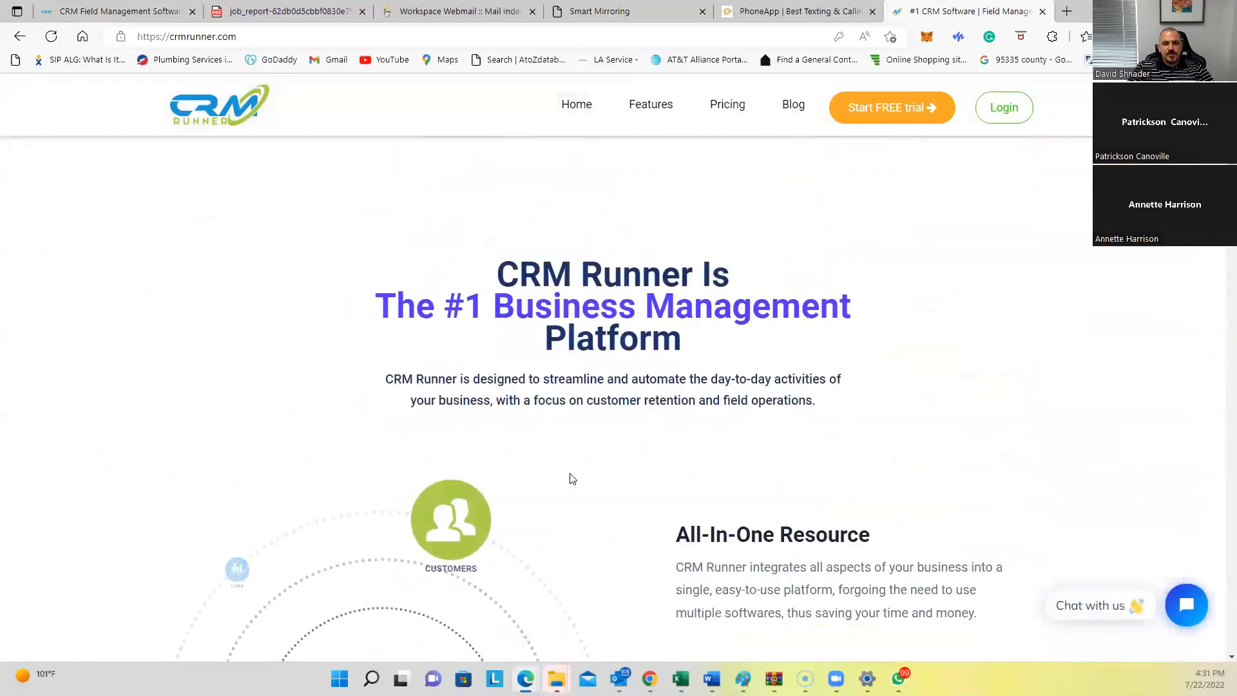
{"action": "scroll", "coordinate": [572, 478], "scroll_direction": "down", "scroll_amount": 3}
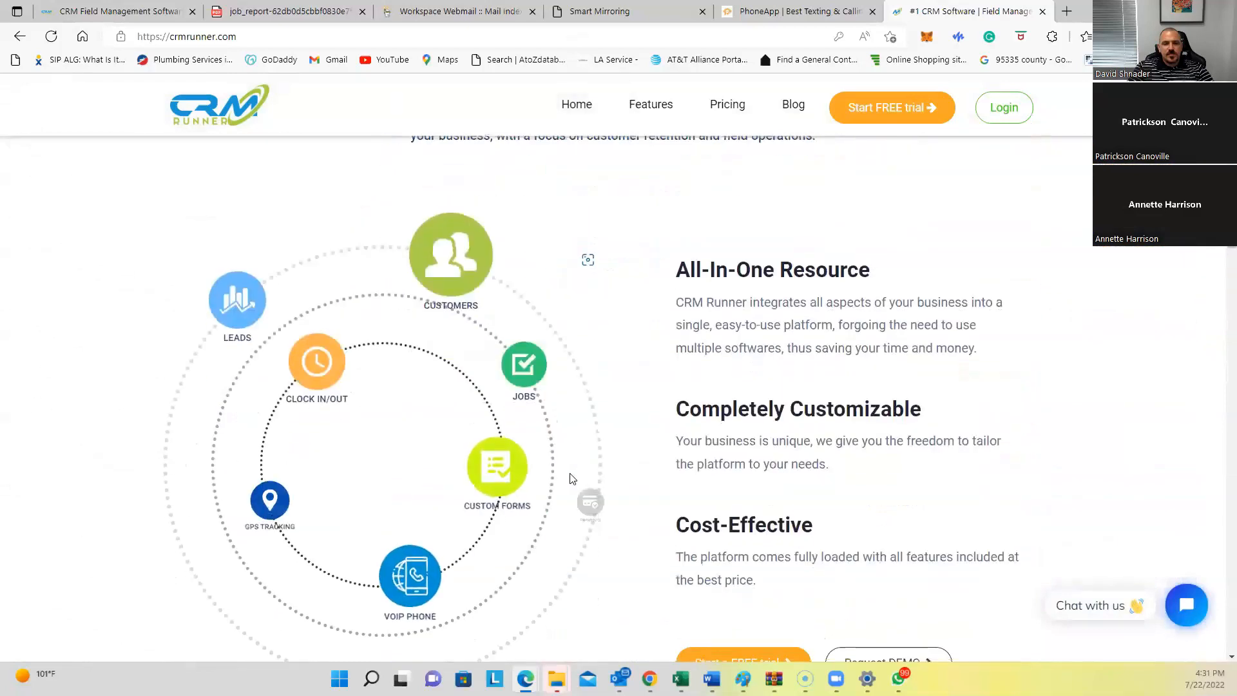
{"action": "scroll", "coordinate": [573, 478], "scroll_direction": "down", "scroll_amount": 5}
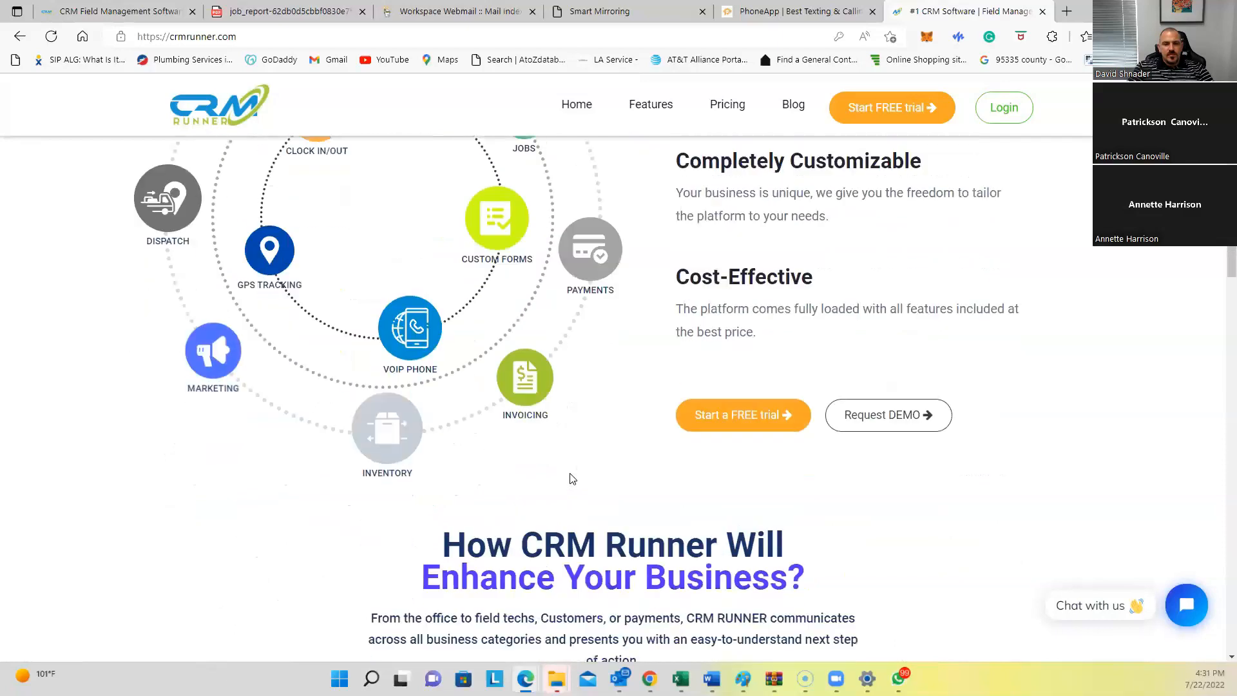
{"action": "scroll", "coordinate": [569, 479], "scroll_direction": "down", "scroll_amount": 4}
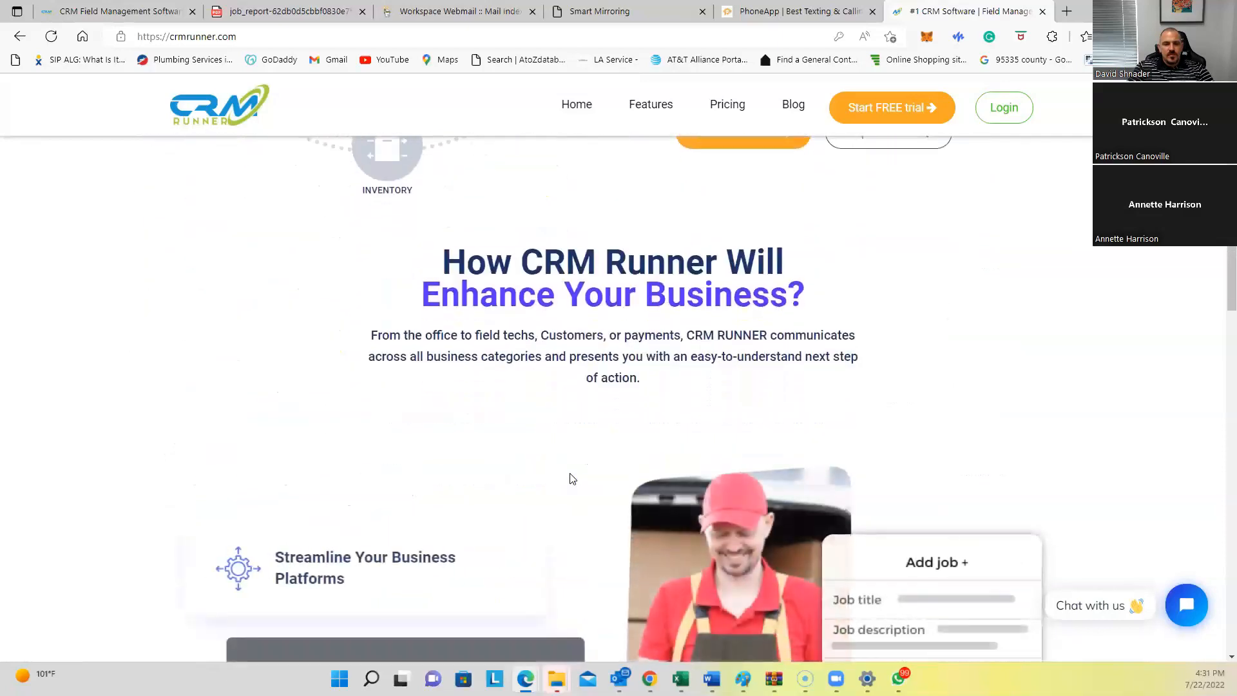
{"action": "scroll", "coordinate": [571, 479], "scroll_direction": "down", "scroll_amount": 1}
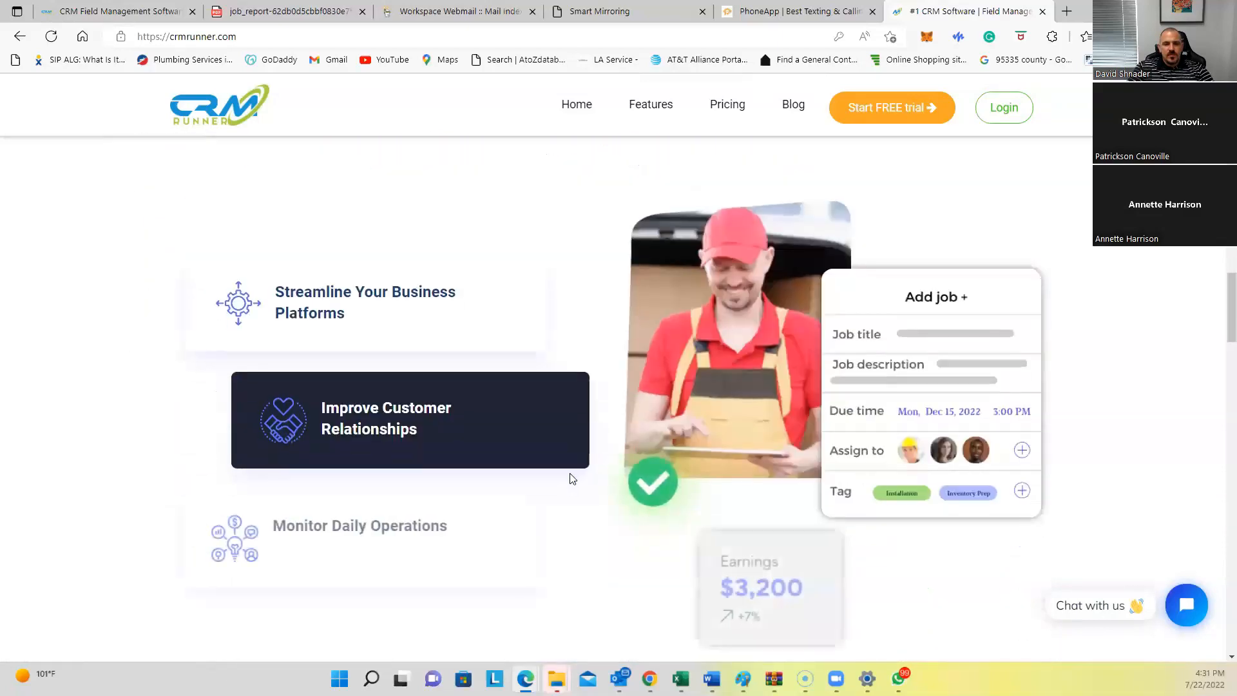
{"action": "scroll", "coordinate": [570, 478], "scroll_direction": "down", "scroll_amount": 3}
{"action": "scroll", "coordinate": [570, 478], "scroll_direction": "down", "scroll_amount": 7}
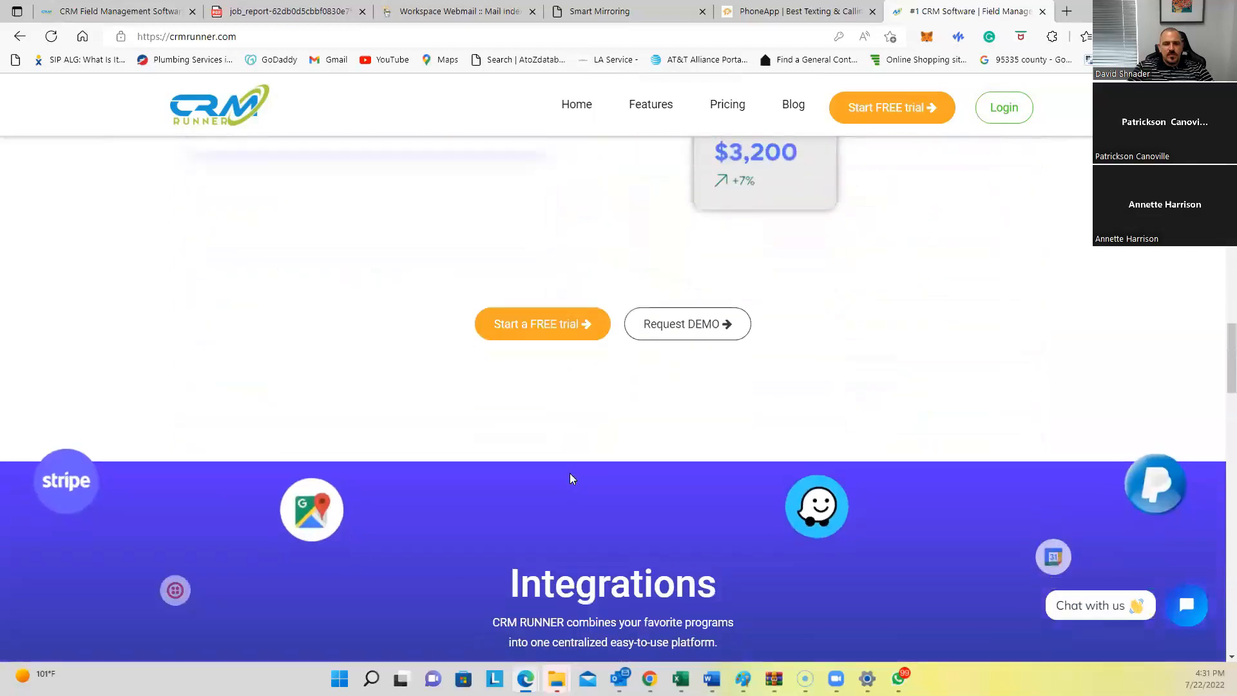
{"action": "scroll", "coordinate": [570, 478], "scroll_direction": "down", "scroll_amount": 1}
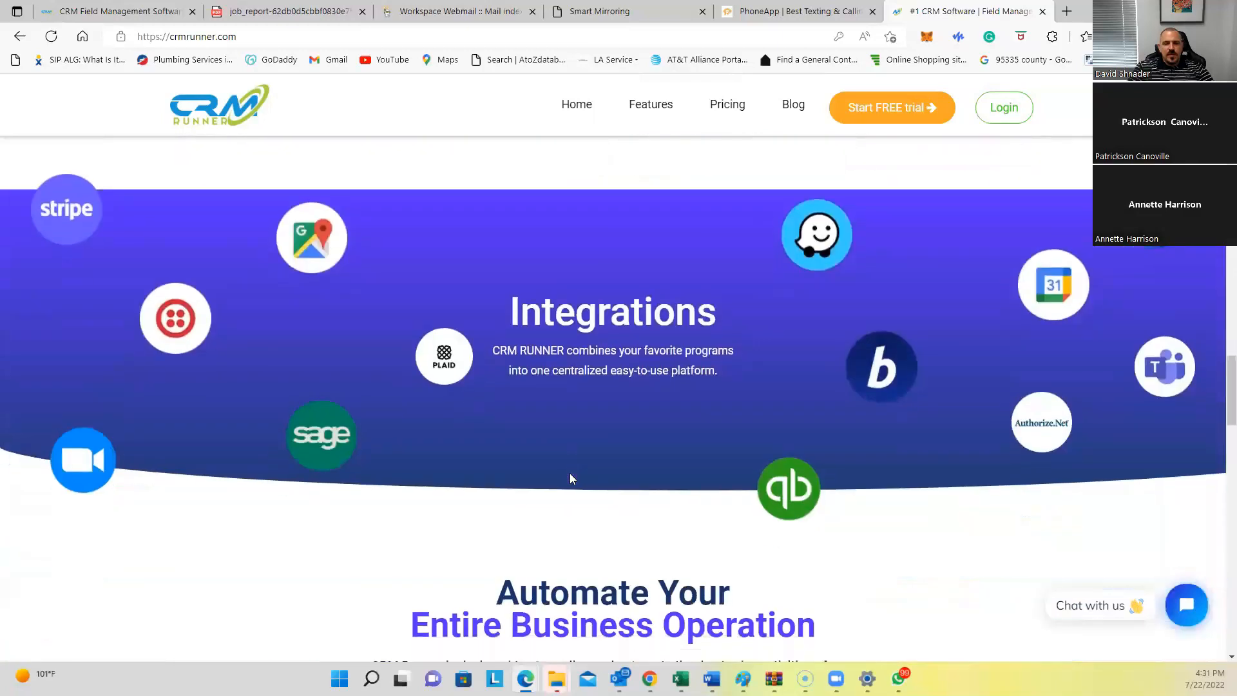
{"action": "scroll", "coordinate": [570, 478], "scroll_direction": "down", "scroll_amount": 1}
{"action": "scroll", "coordinate": [570, 478], "scroll_direction": "down", "scroll_amount": 8}
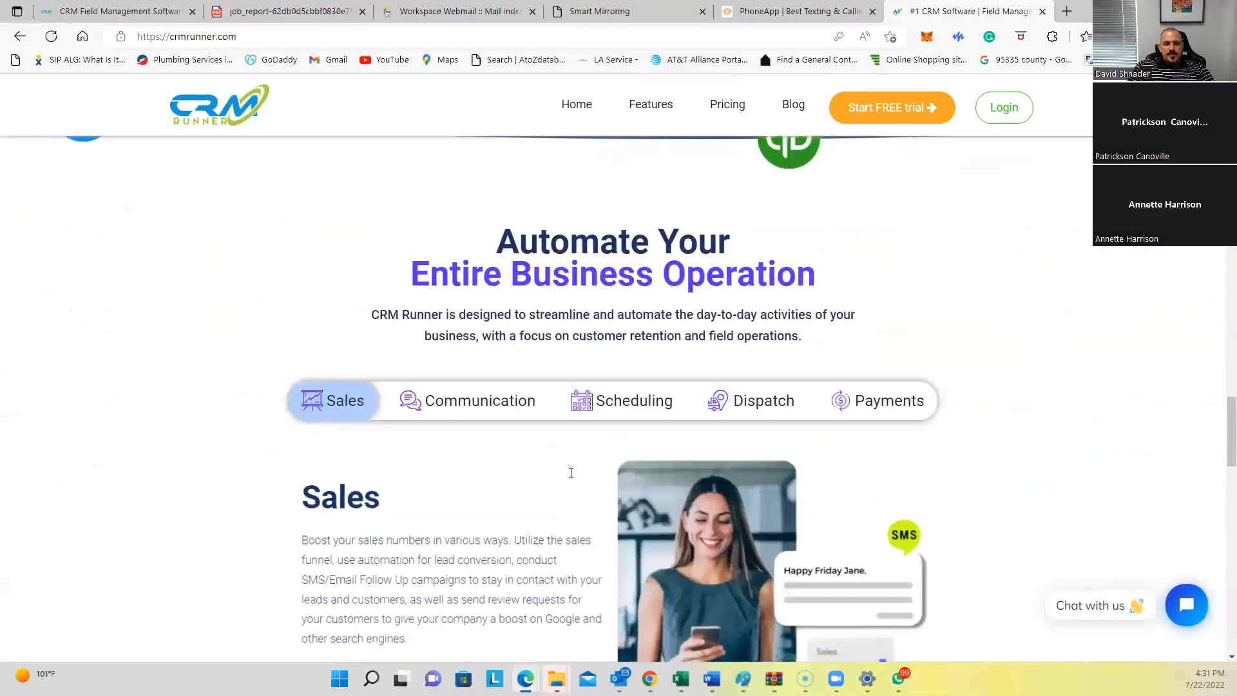
{"action": "scroll", "coordinate": [571, 478], "scroll_direction": "down", "scroll_amount": 7}
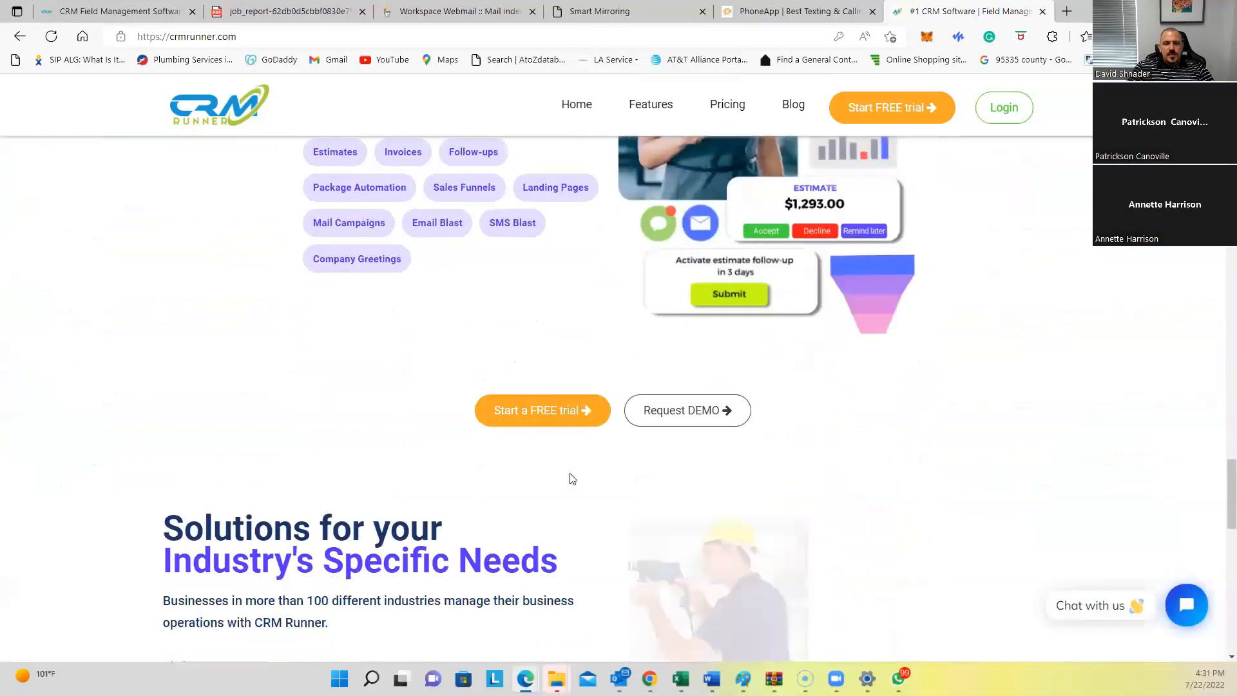
{"action": "scroll", "coordinate": [570, 478], "scroll_direction": "down", "scroll_amount": 6}
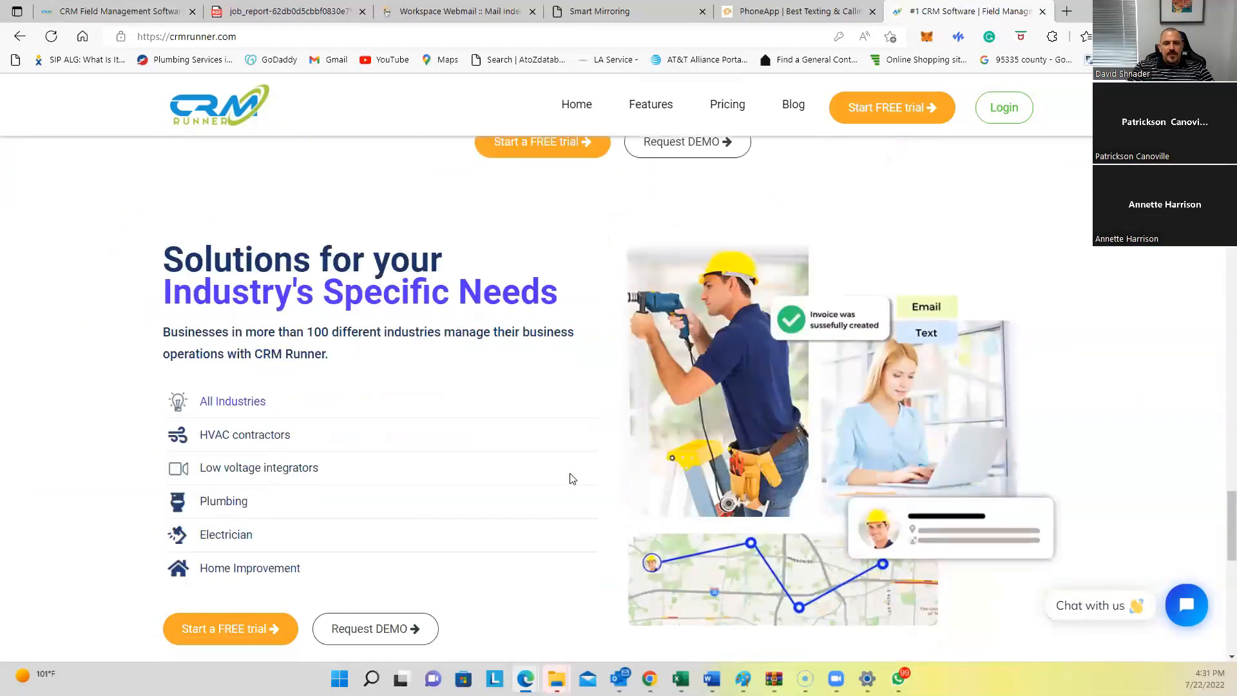
{"action": "scroll", "coordinate": [570, 478], "scroll_direction": "down", "scroll_amount": 7}
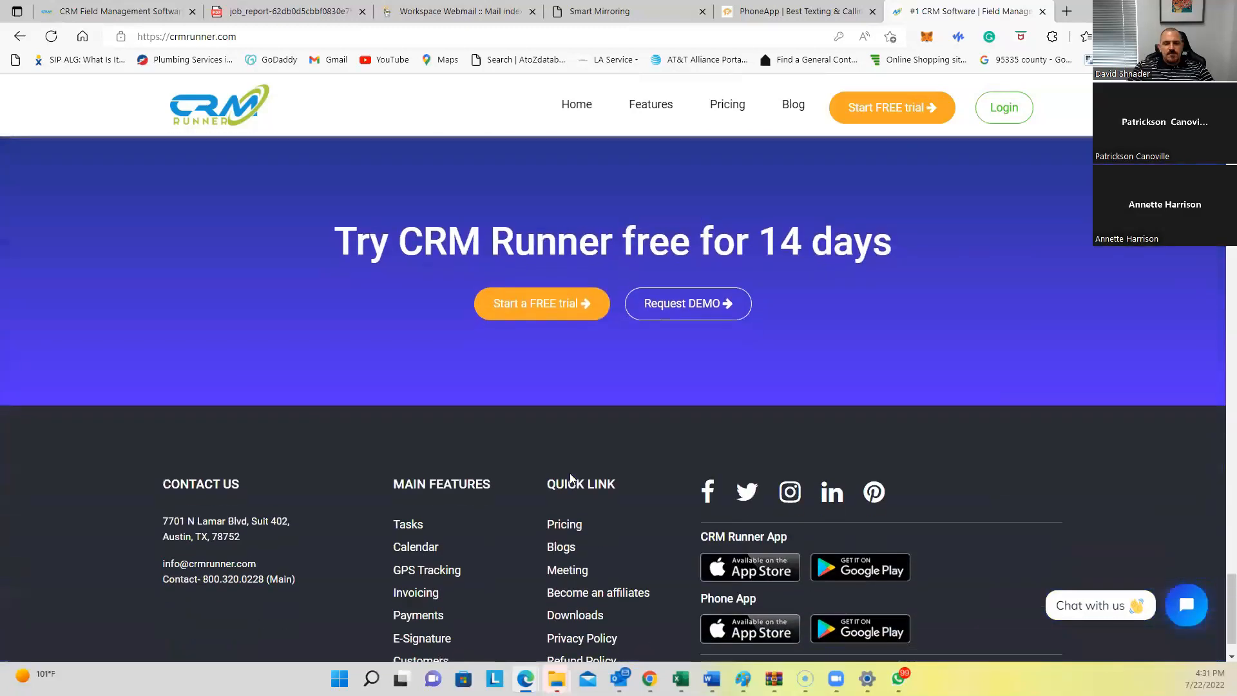
{"action": "scroll", "coordinate": [570, 478], "scroll_direction": "up", "scroll_amount": 4}
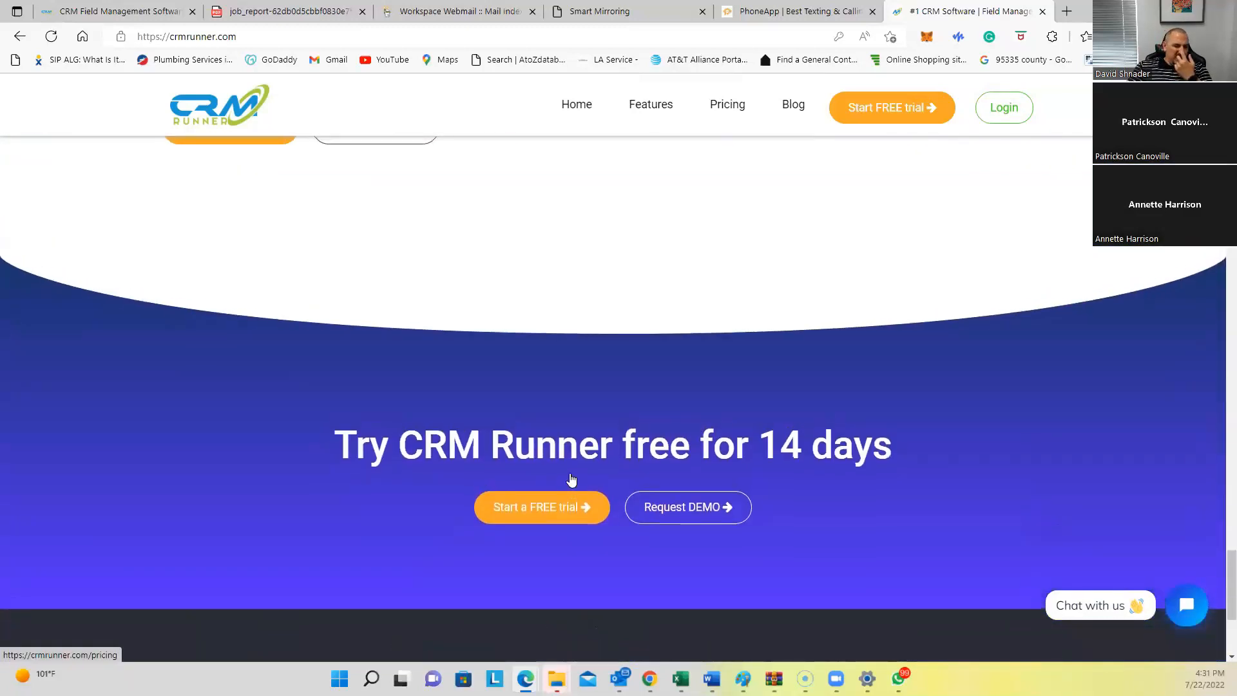
{"action": "scroll", "coordinate": [570, 478], "scroll_direction": "up", "scroll_amount": 5}
{"action": "scroll", "coordinate": [570, 478], "scroll_direction": "up", "scroll_amount": 15}
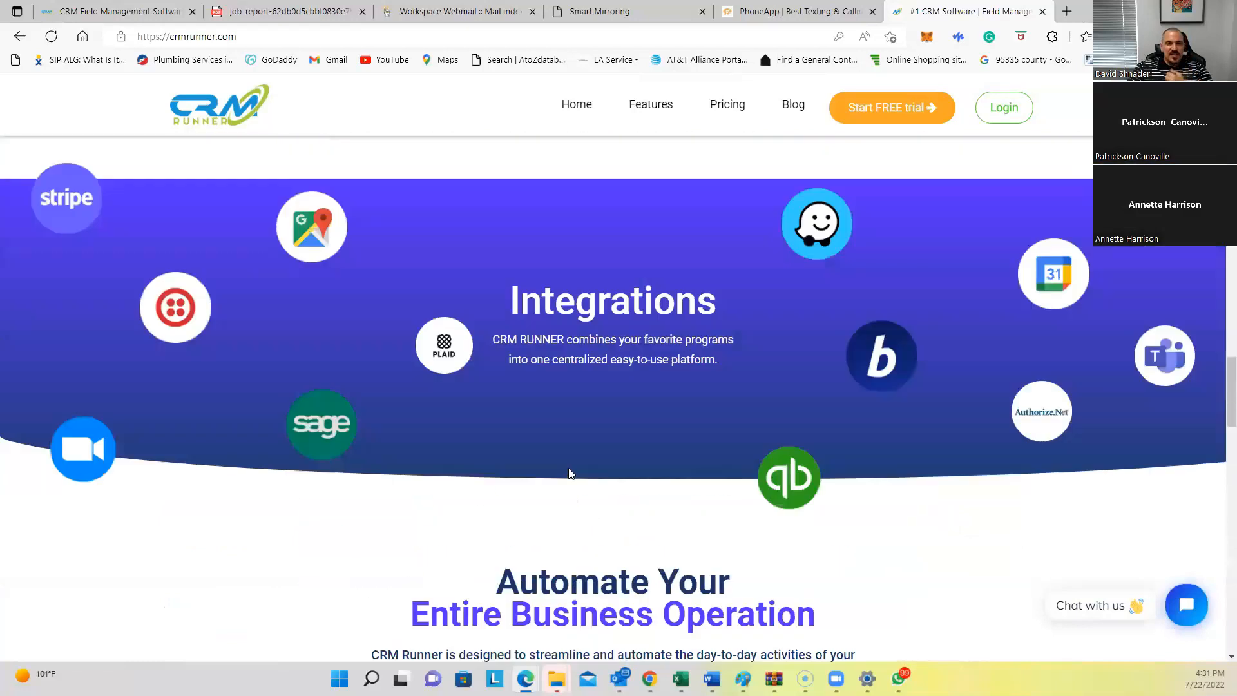
{"action": "scroll", "coordinate": [570, 470], "scroll_direction": "up", "scroll_amount": 10}
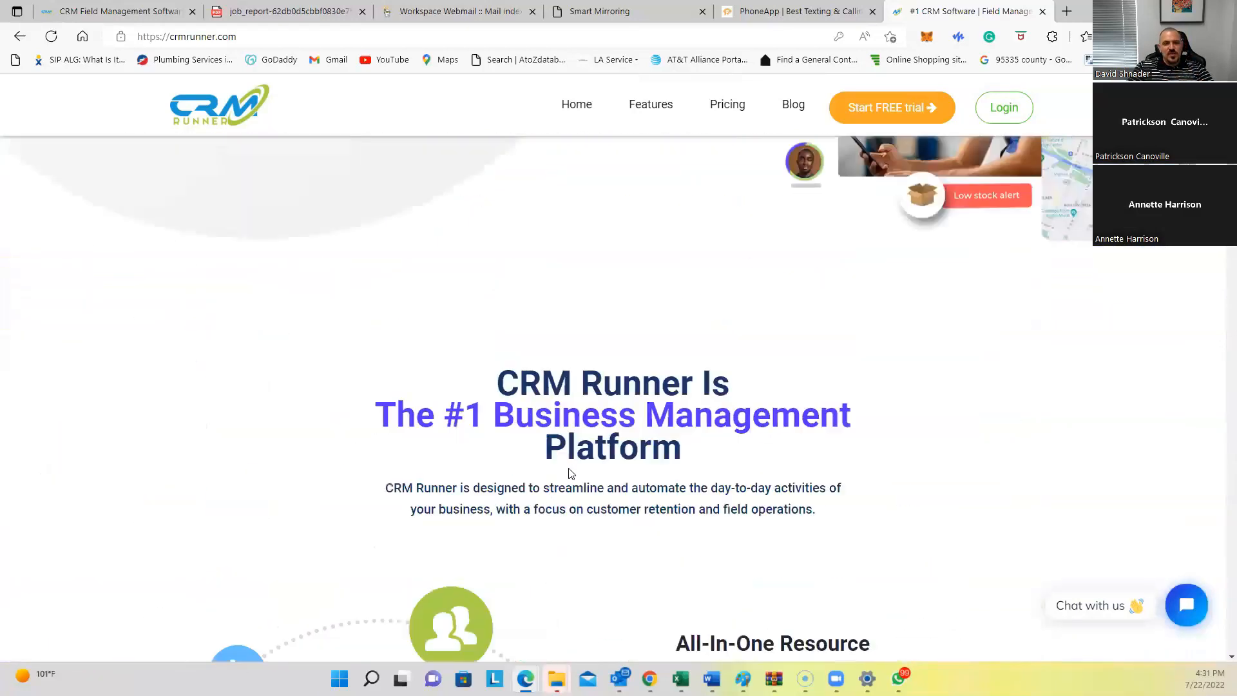